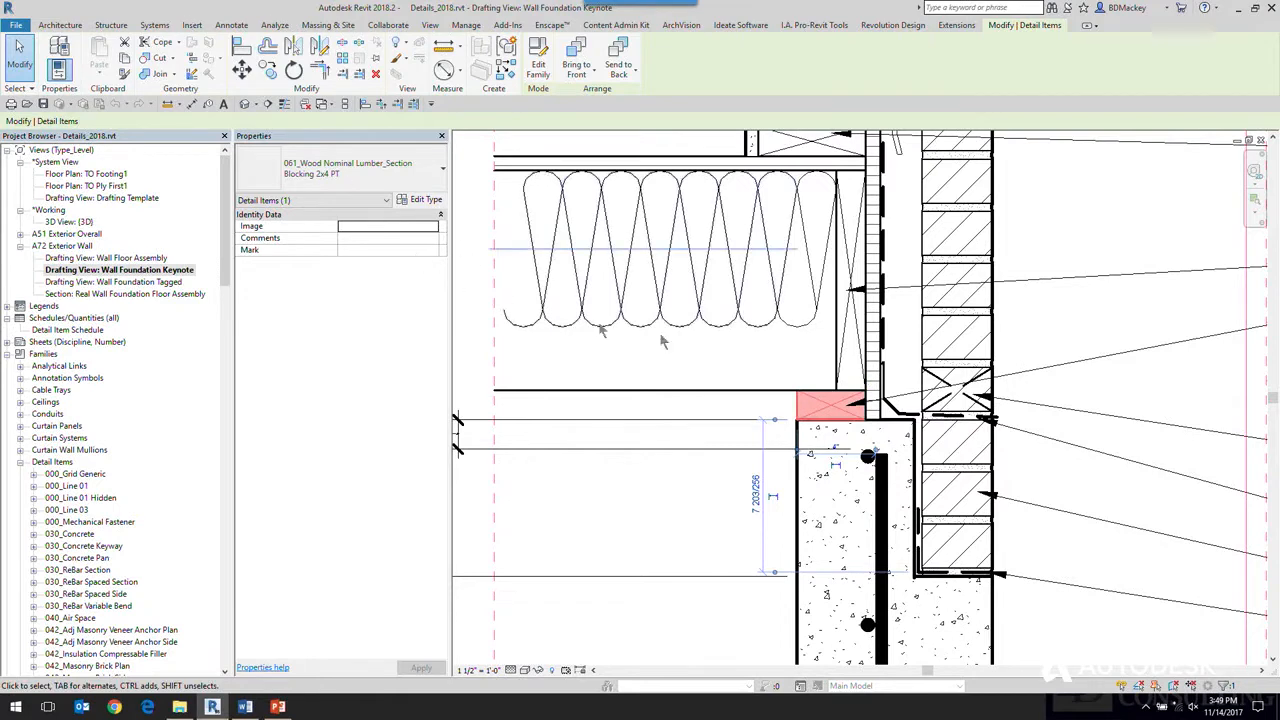
# Inspect the type properties of the vertical building wrap behind the brick veneer.
pyautogui.press('Escape')
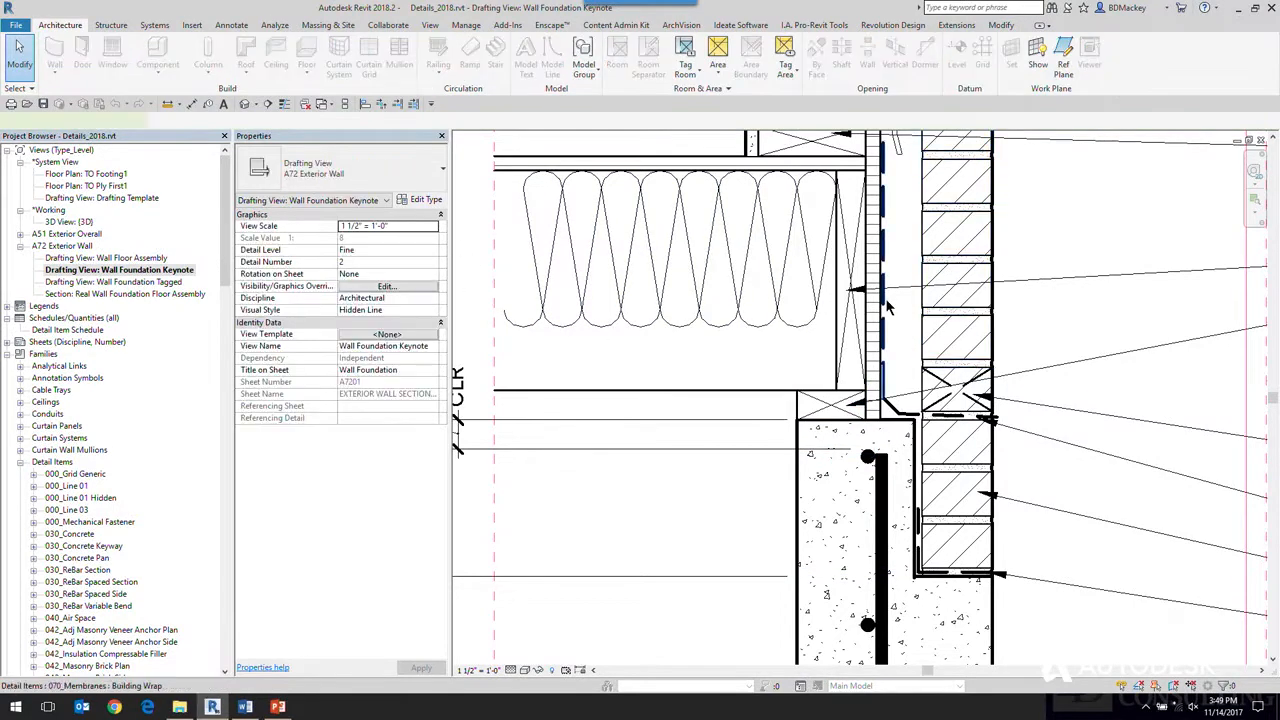
pyautogui.click(884, 306)
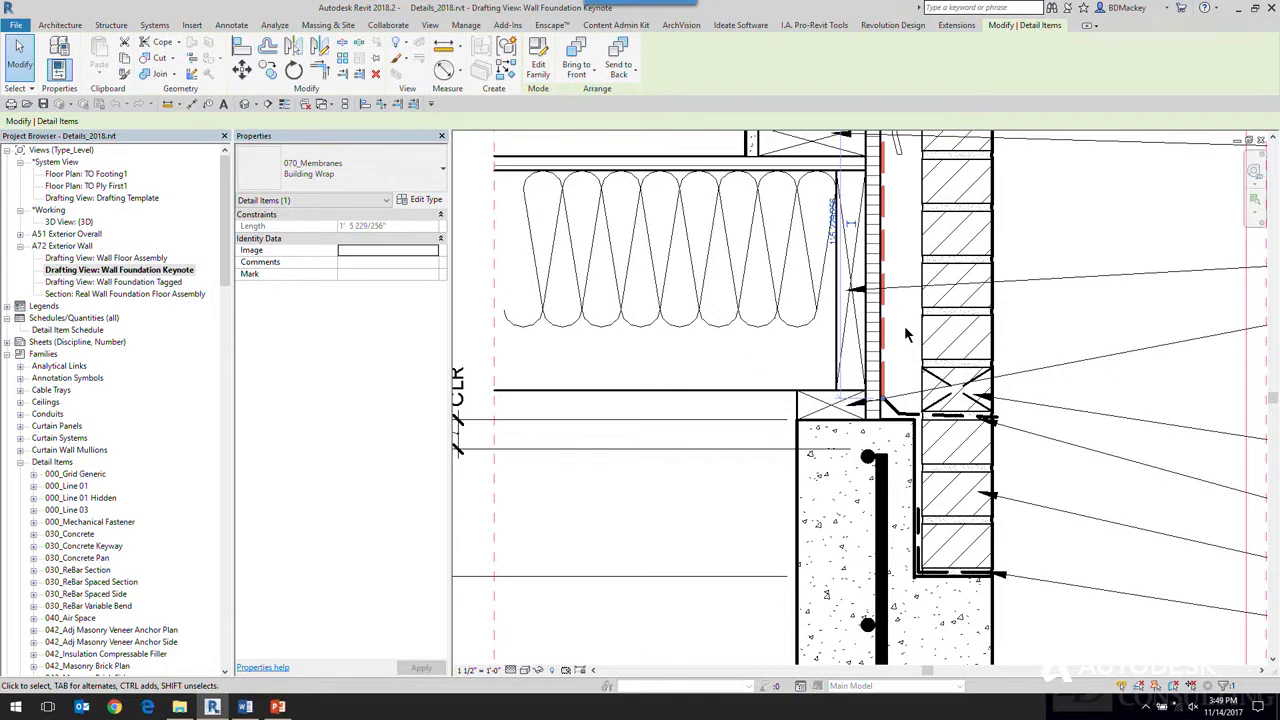
pyautogui.scroll(-3, 900, 234)
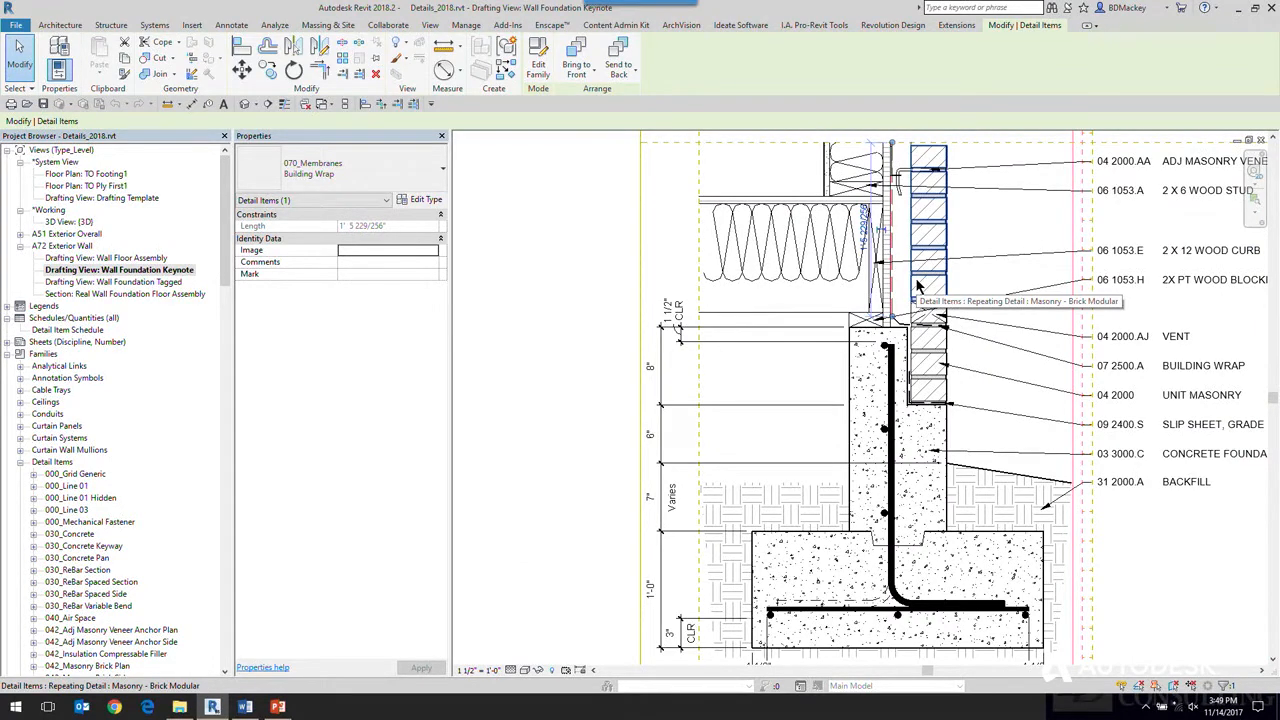
pyautogui.press('Escape')
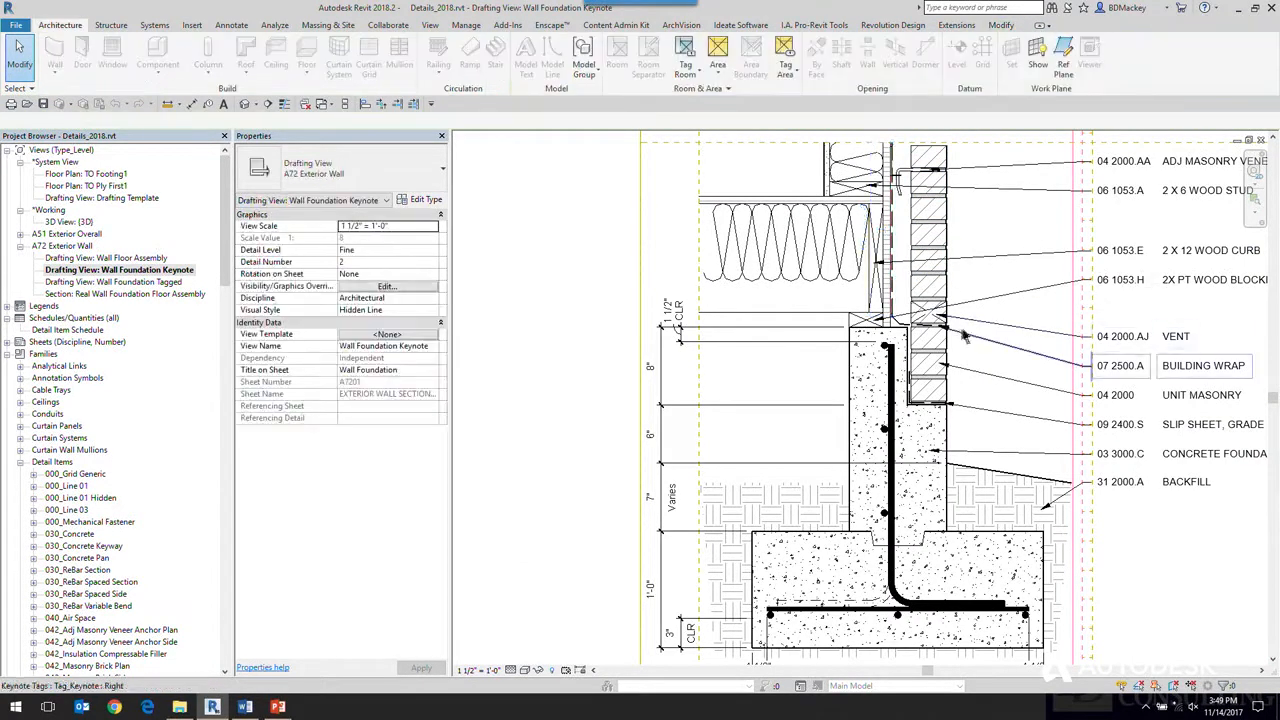
# Change the horizontal building wrap segment below the vent to the 070_Membranes type Grade D Building Paper.
pyautogui.scroll(4, 948, 335)
pyautogui.scroll(1, 948, 335)
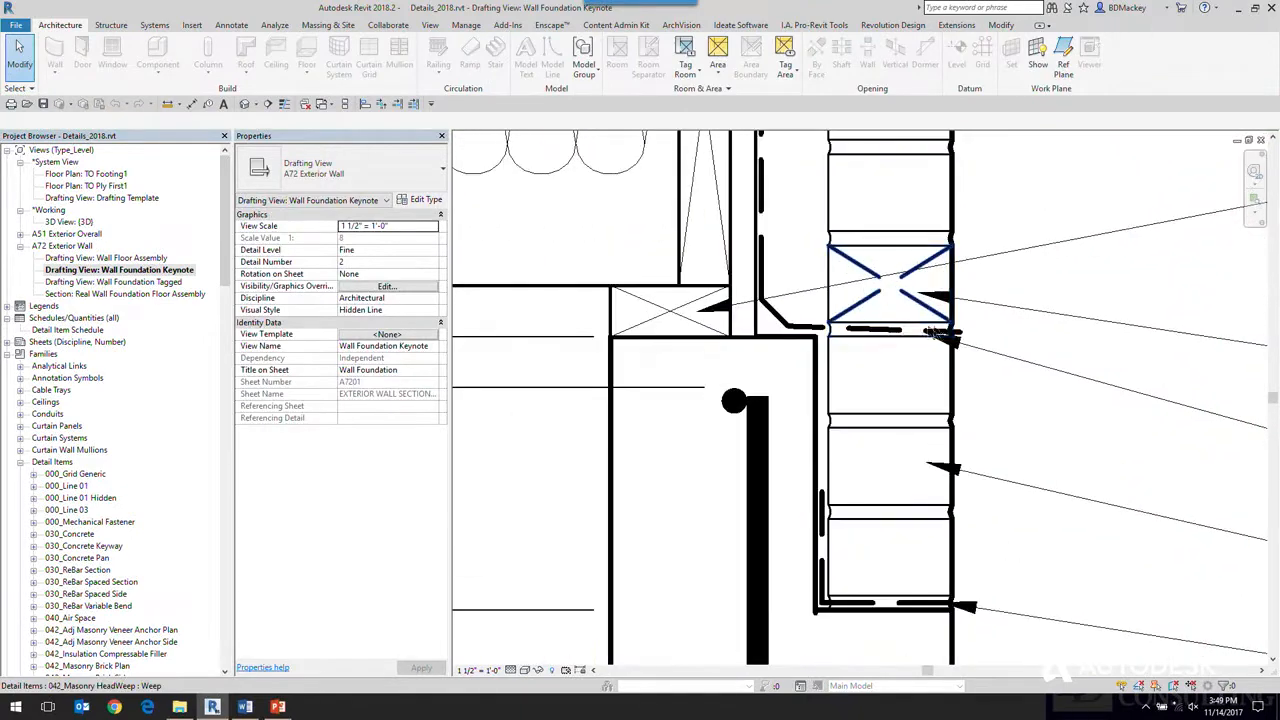
pyautogui.click(872, 330)
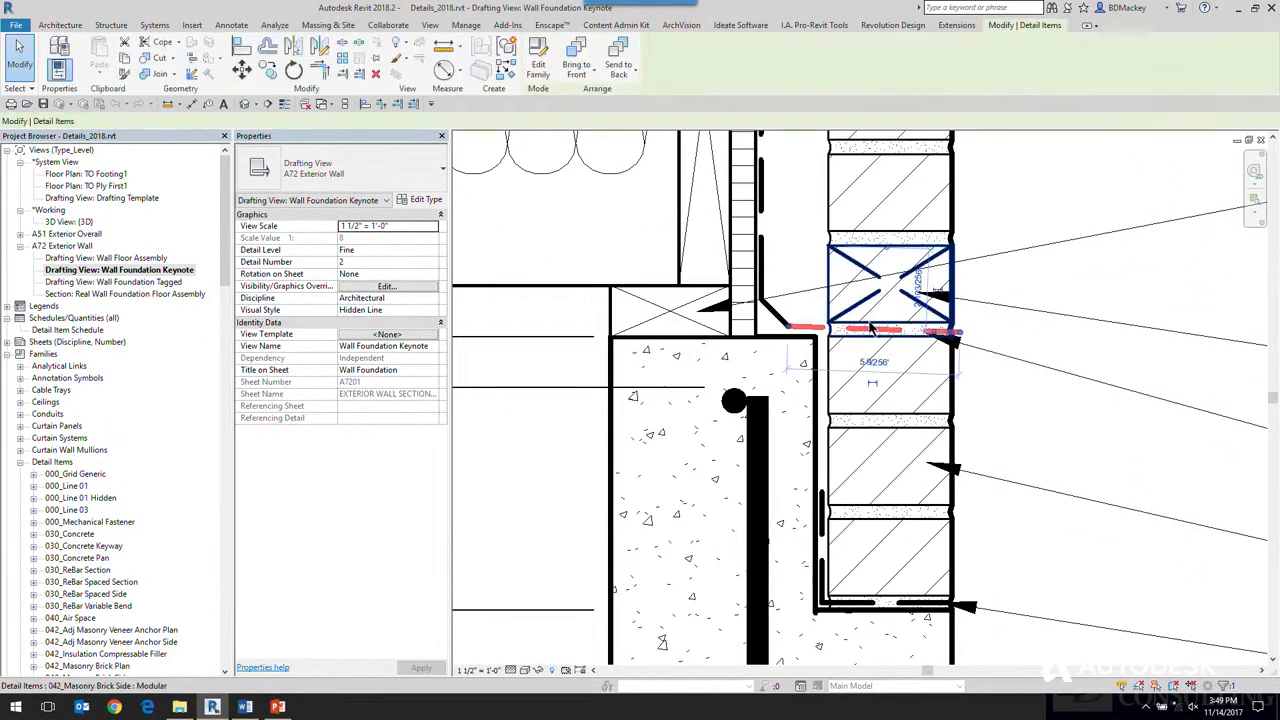
pyautogui.scroll(-4, 522, 228)
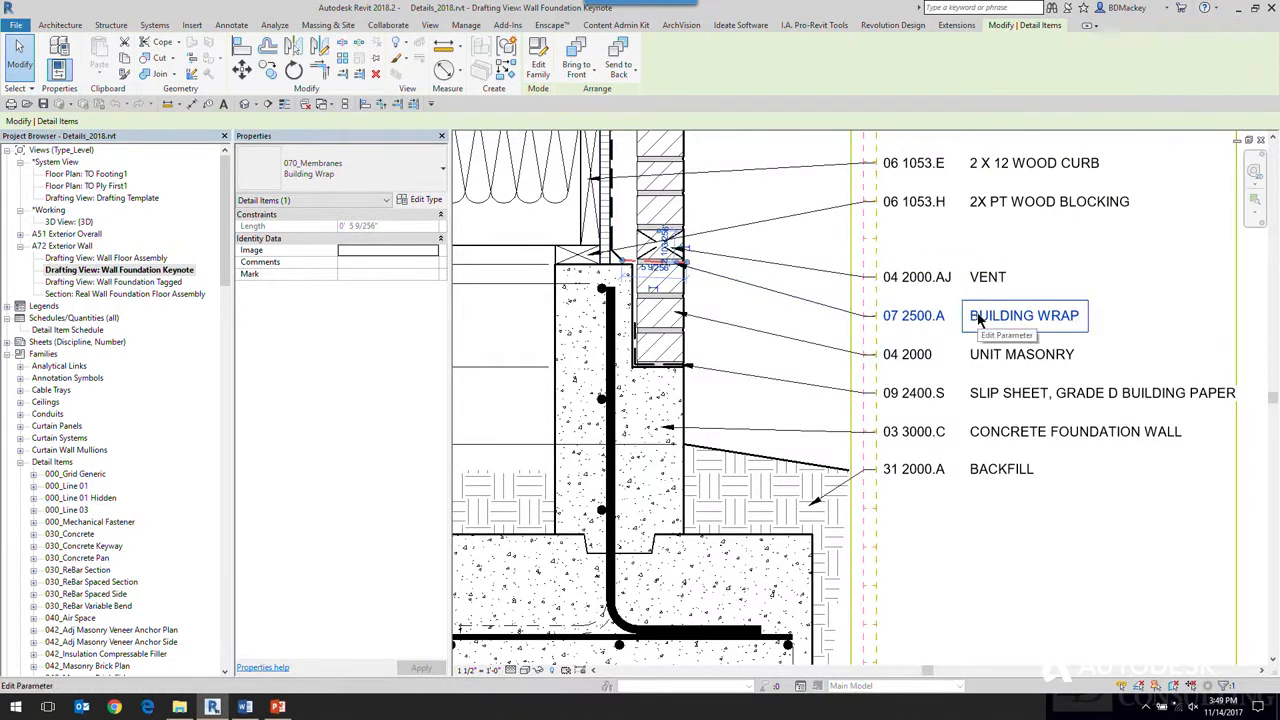
pyautogui.rightClick(774, 243)
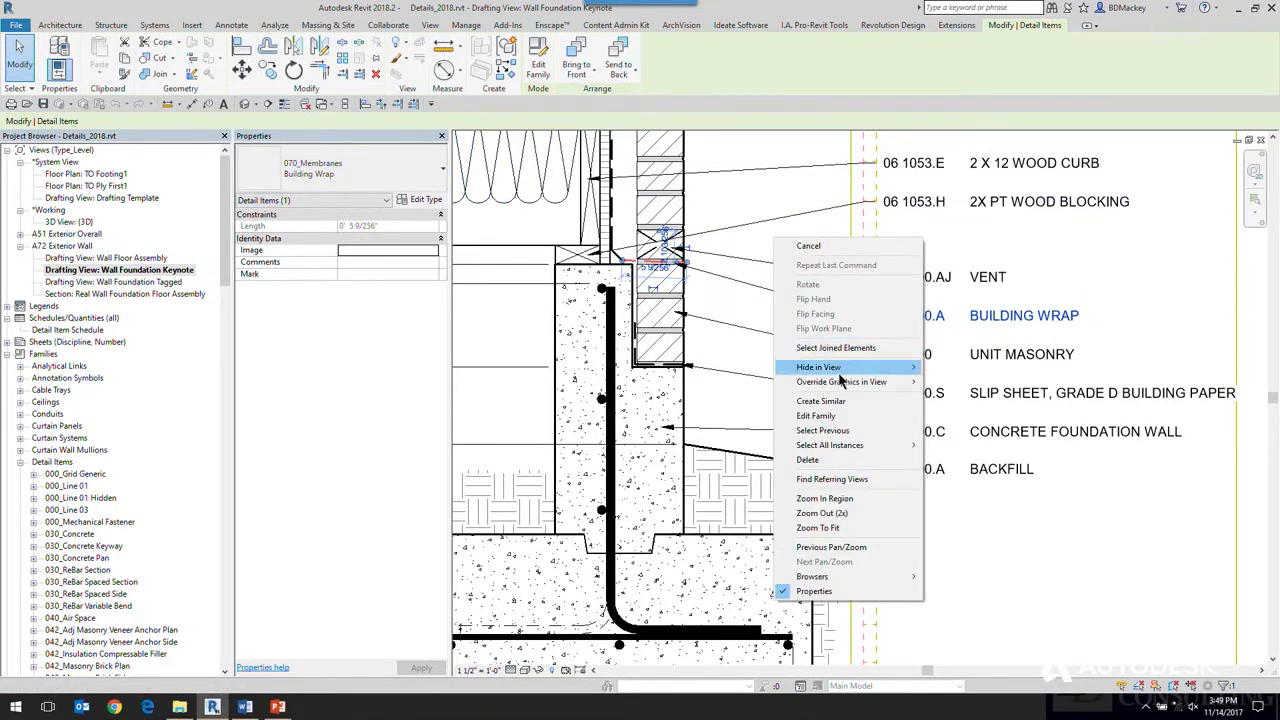
pyautogui.click(398, 167)
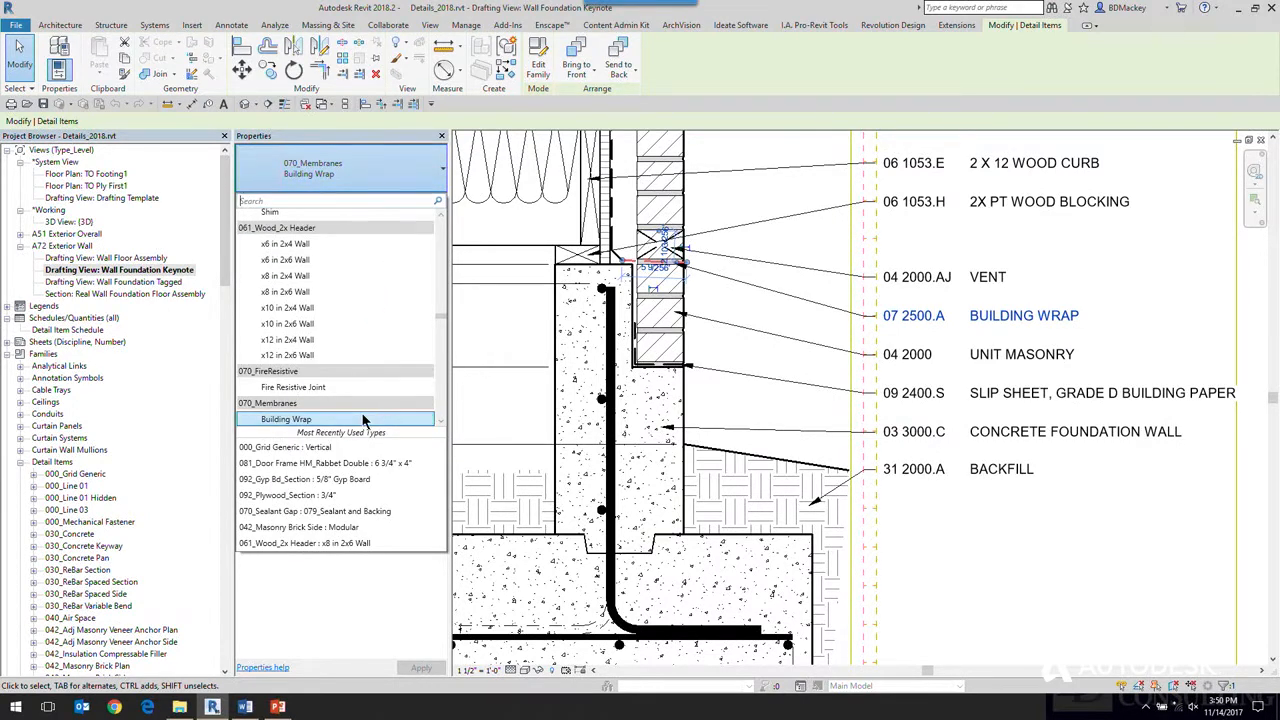
pyautogui.scroll(-2, 360, 410)
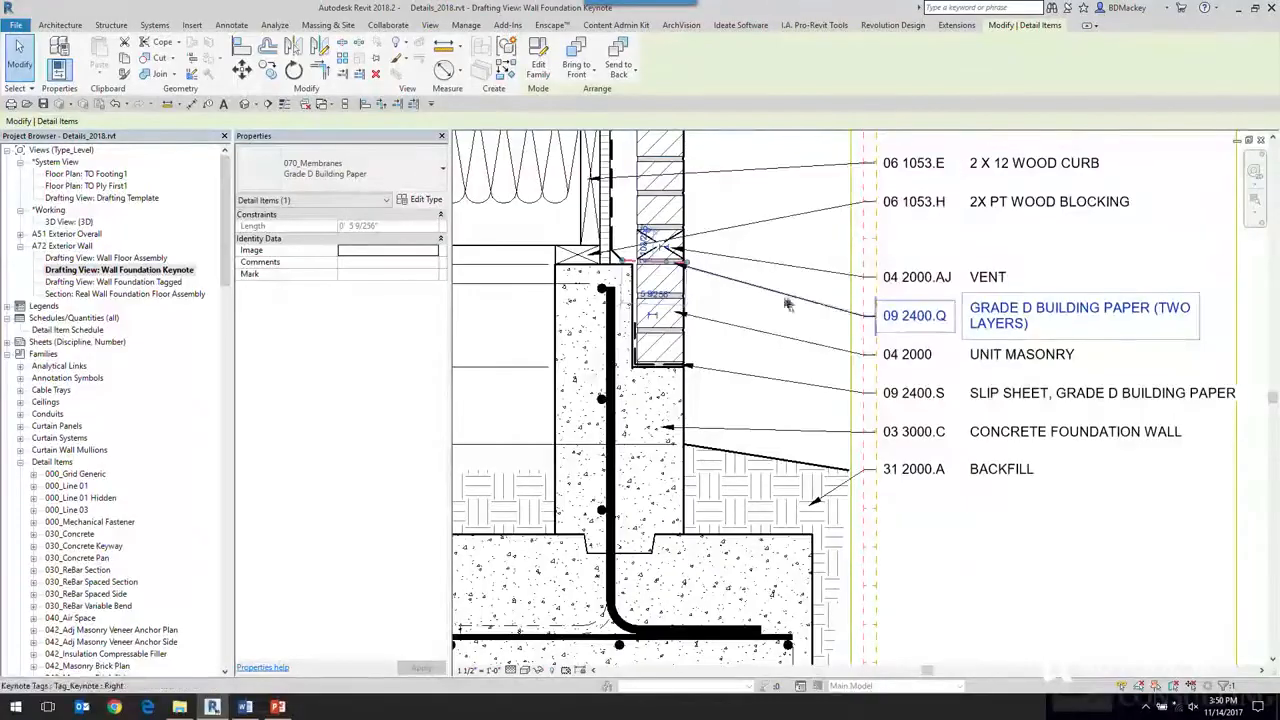
# Inspect the Grade D Building Paper keynote tag's properties and its available tag types.
pyautogui.click(788, 305)
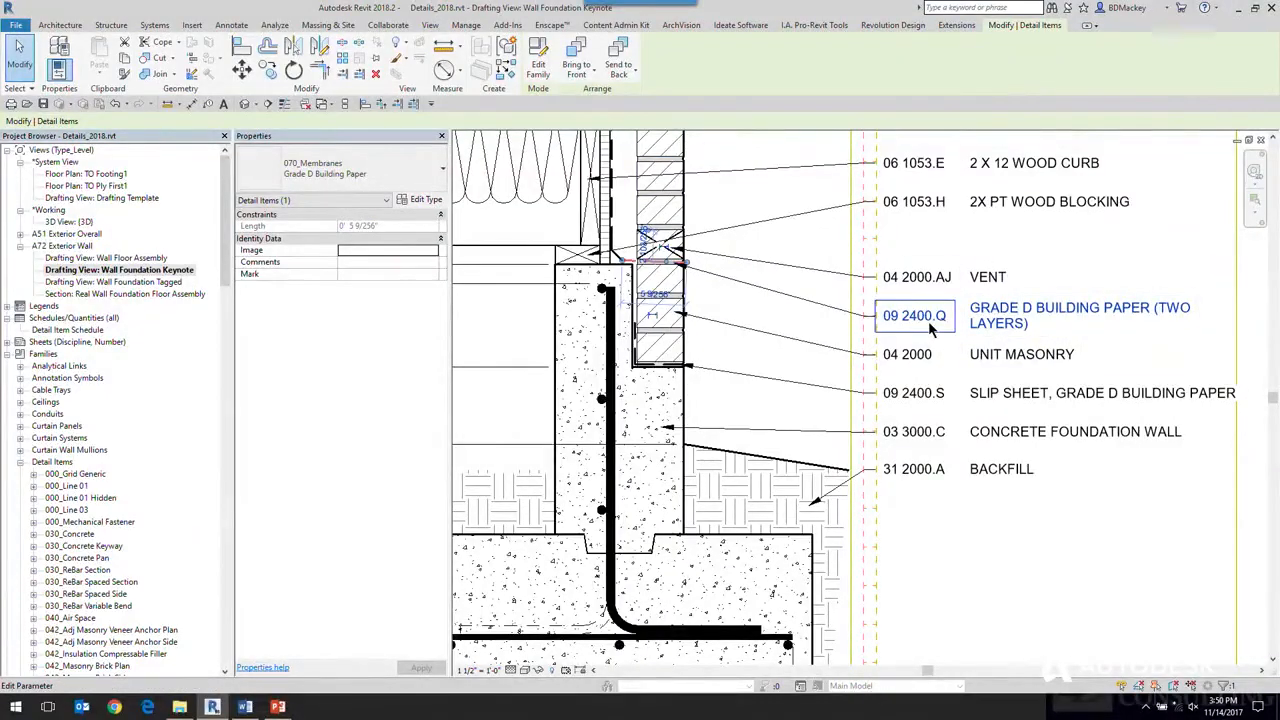
pyautogui.click(1000, 316)
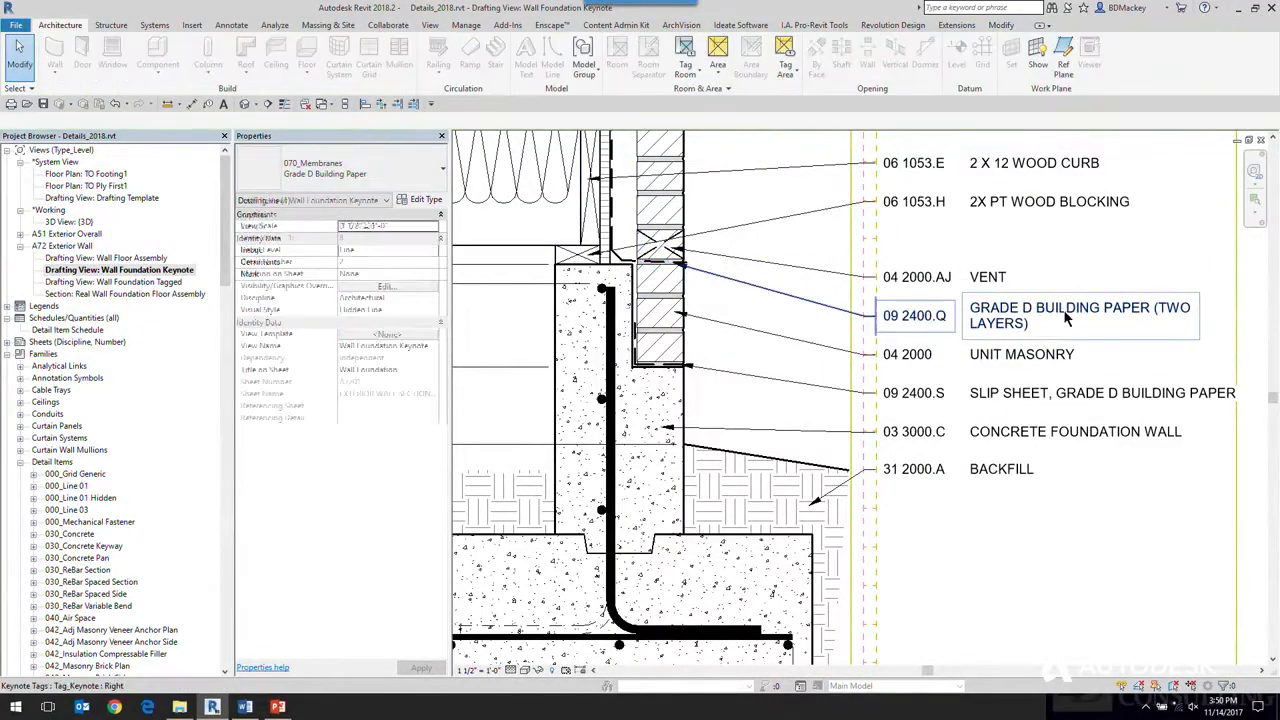
pyautogui.click(396, 166)
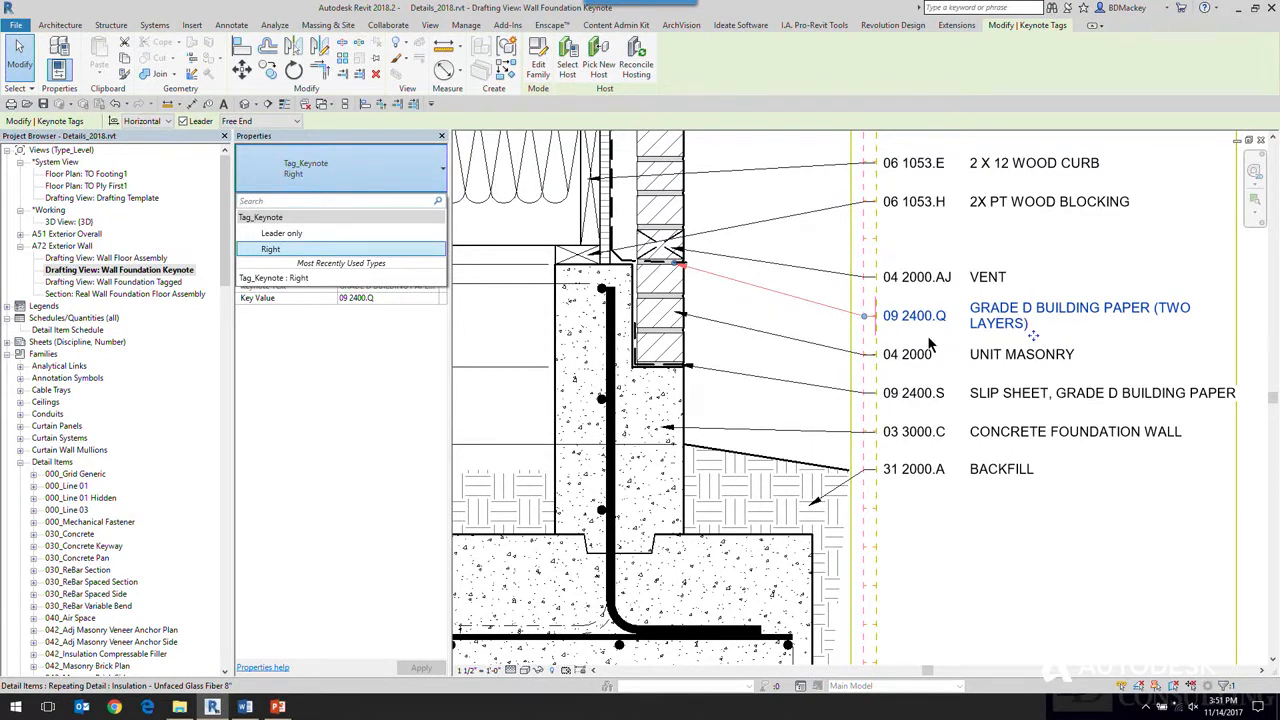
pyautogui.click(916, 246)
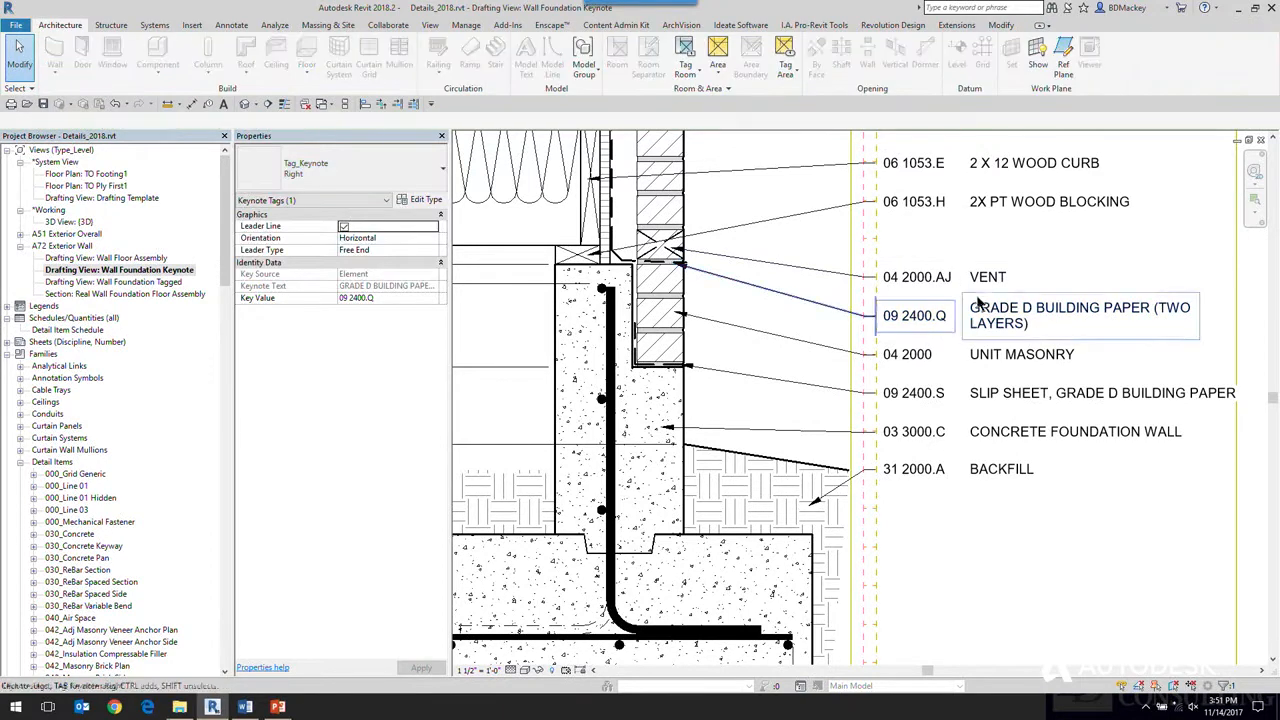
pyautogui.click(988, 316)
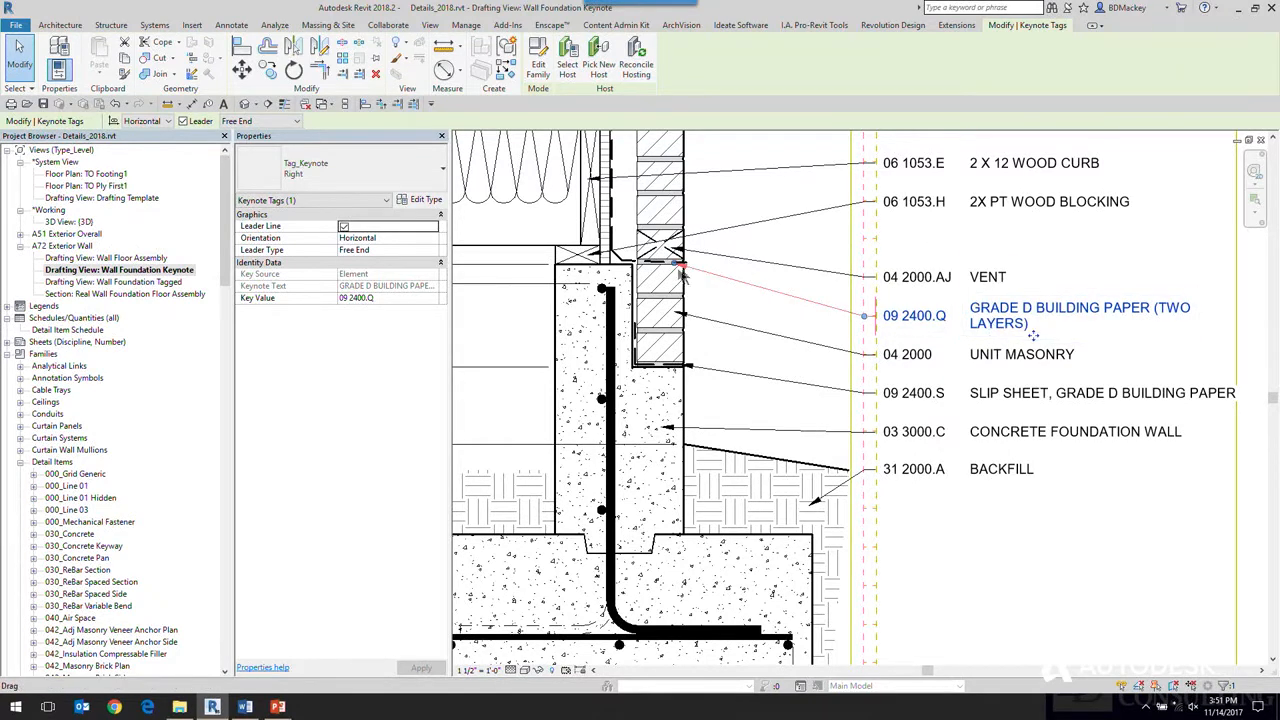
pyautogui.click(790, 237)
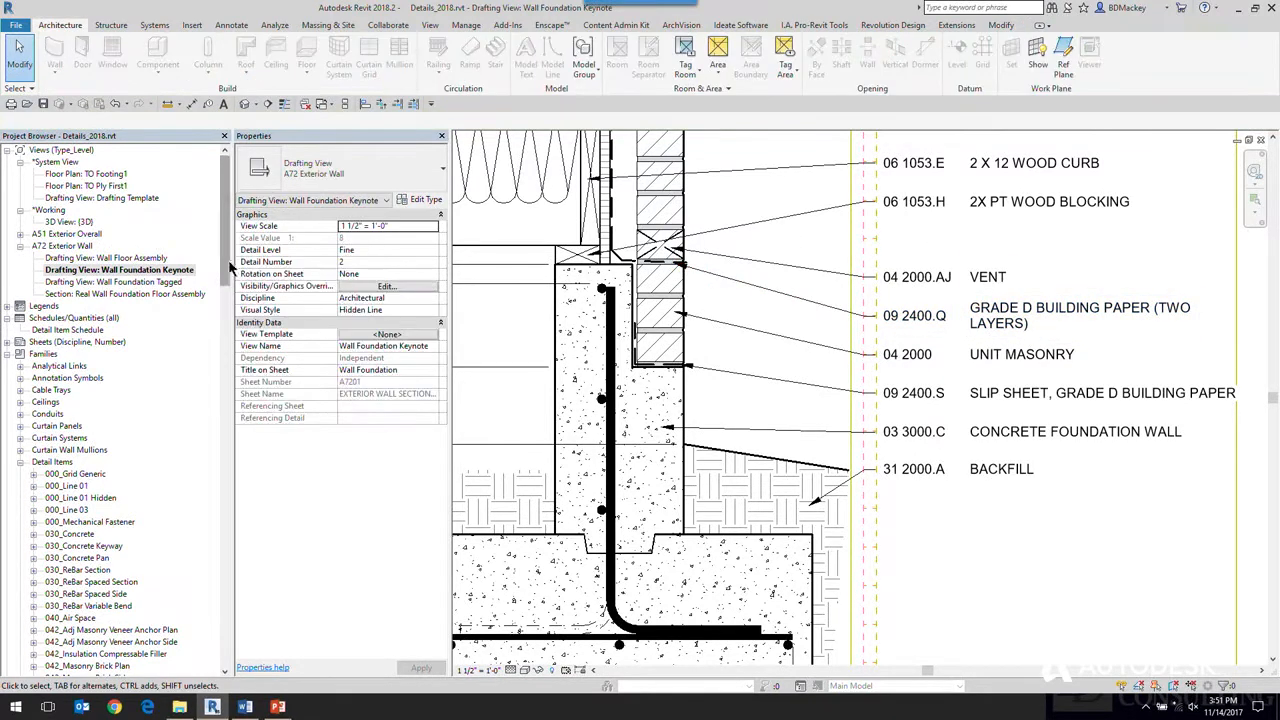
# Open the Wall Foundation Tagged drafting view at the weep vent area.
pyautogui.doubleClick(160, 282)
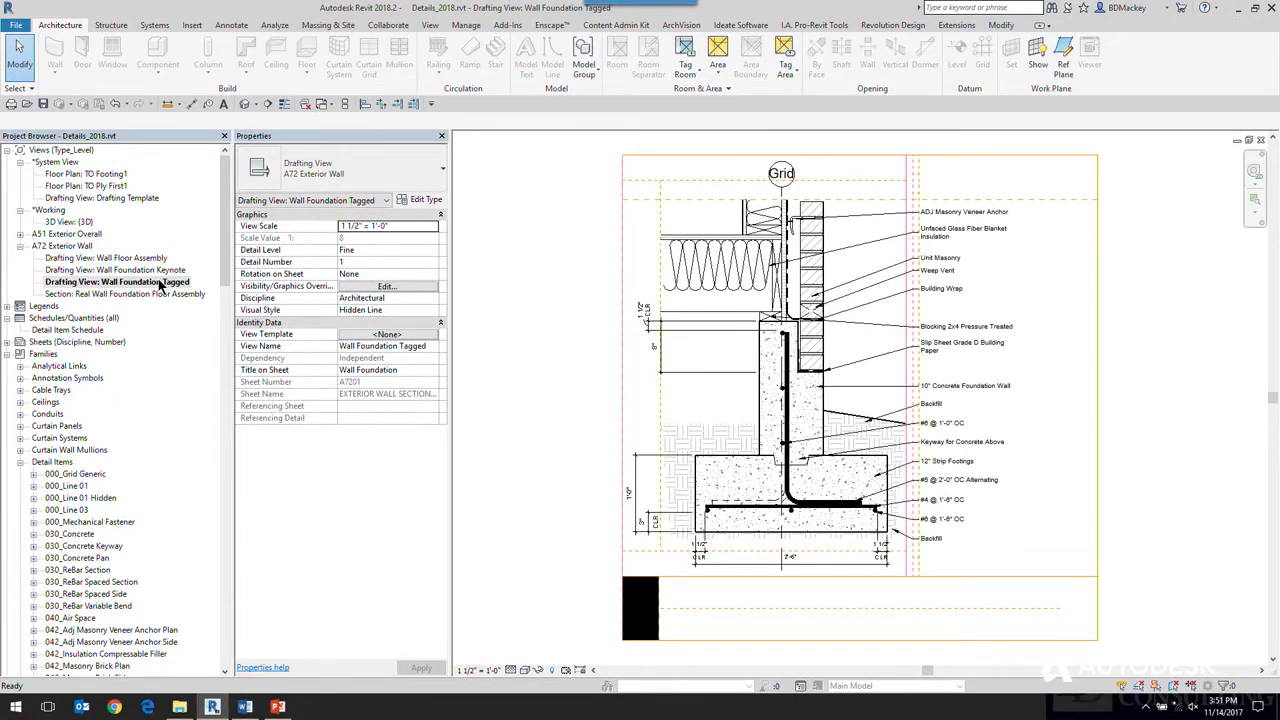
pyautogui.scroll(3, 850, 330)
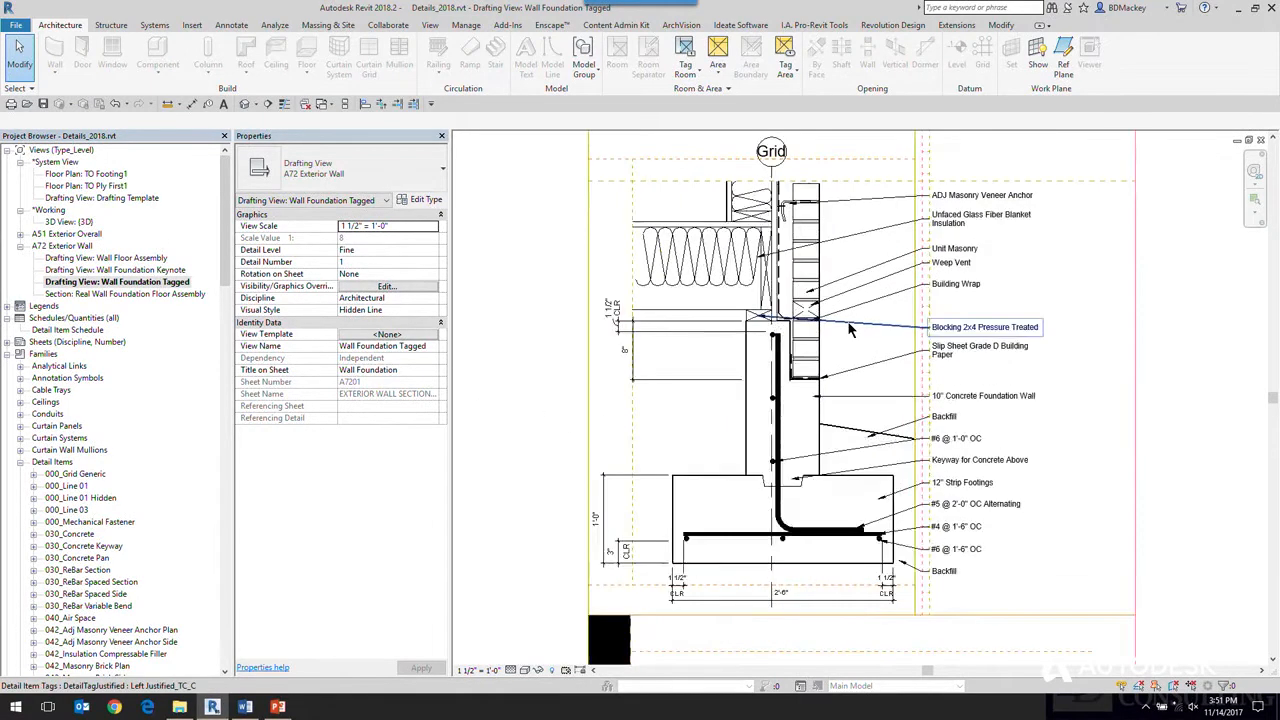
pyautogui.scroll(2, 758, 326)
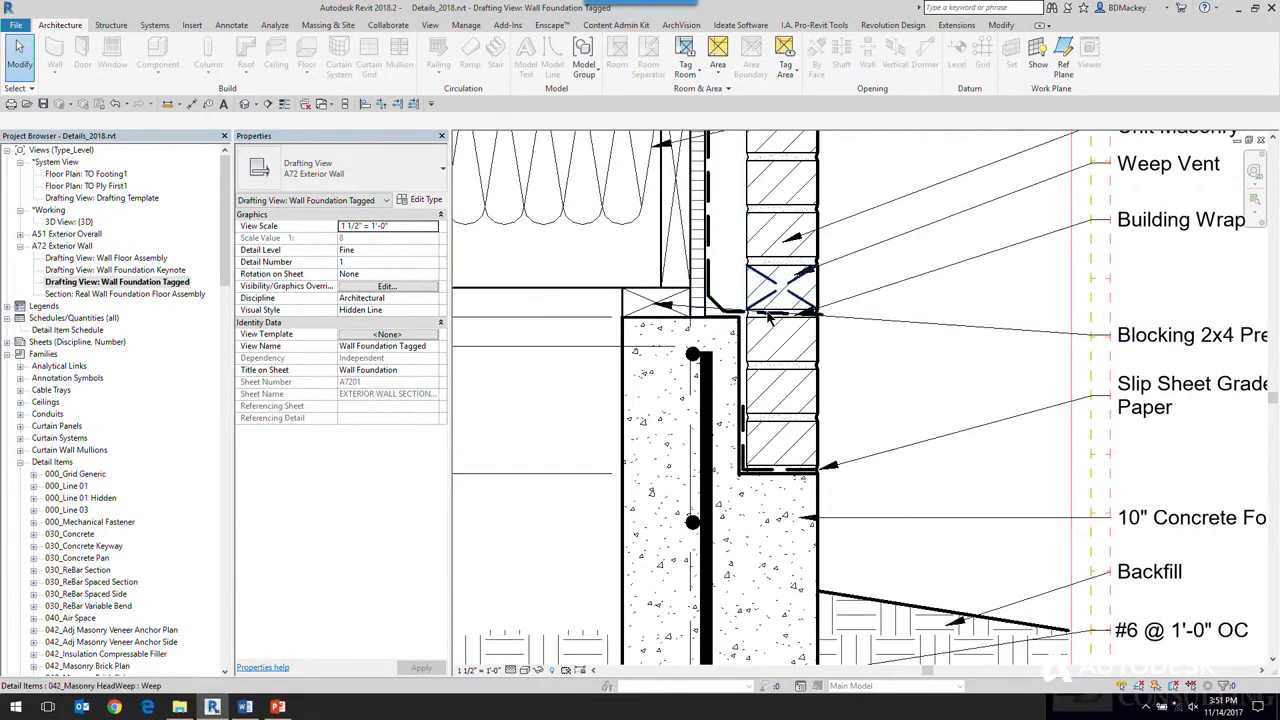
# Set the Comments of the horizontal building wrap segment below the weep vent to "as weep screed".
pyautogui.press('Tab')
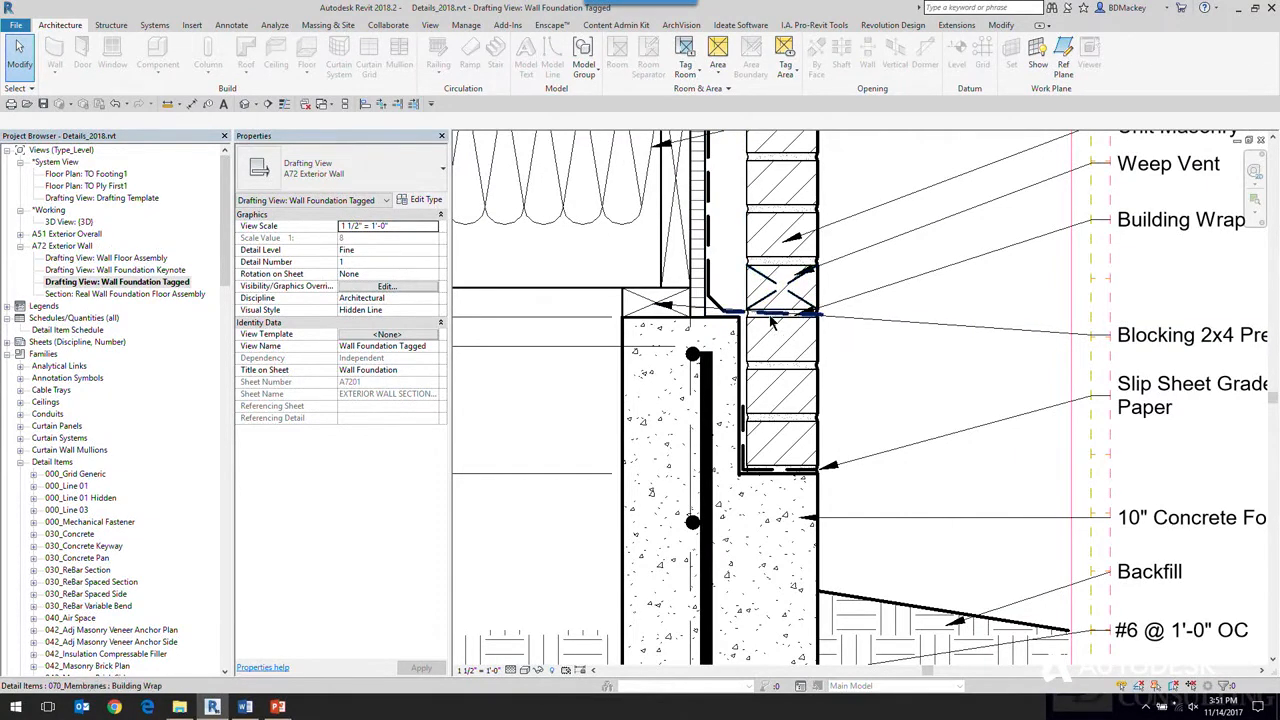
pyautogui.click(771, 320)
pyautogui.scroll(-3, 954, 349)
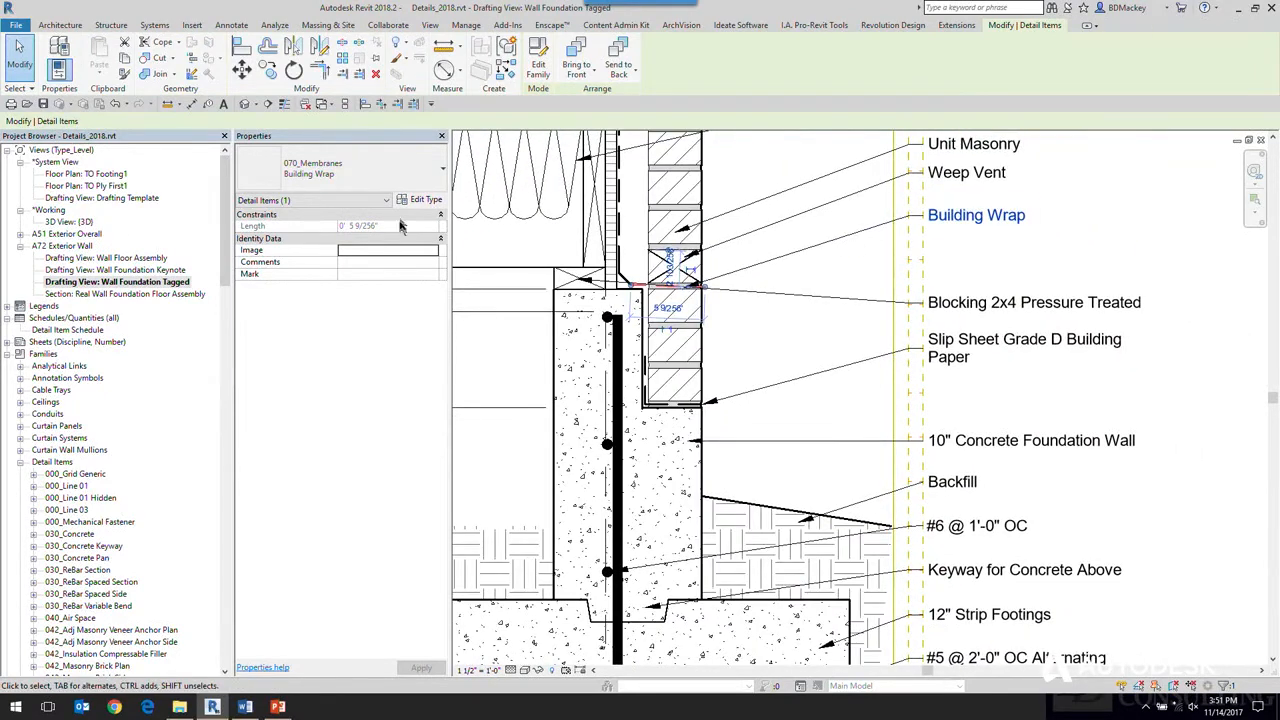
pyautogui.click(382, 251)
pyautogui.click(398, 262)
pyautogui.write('as we')
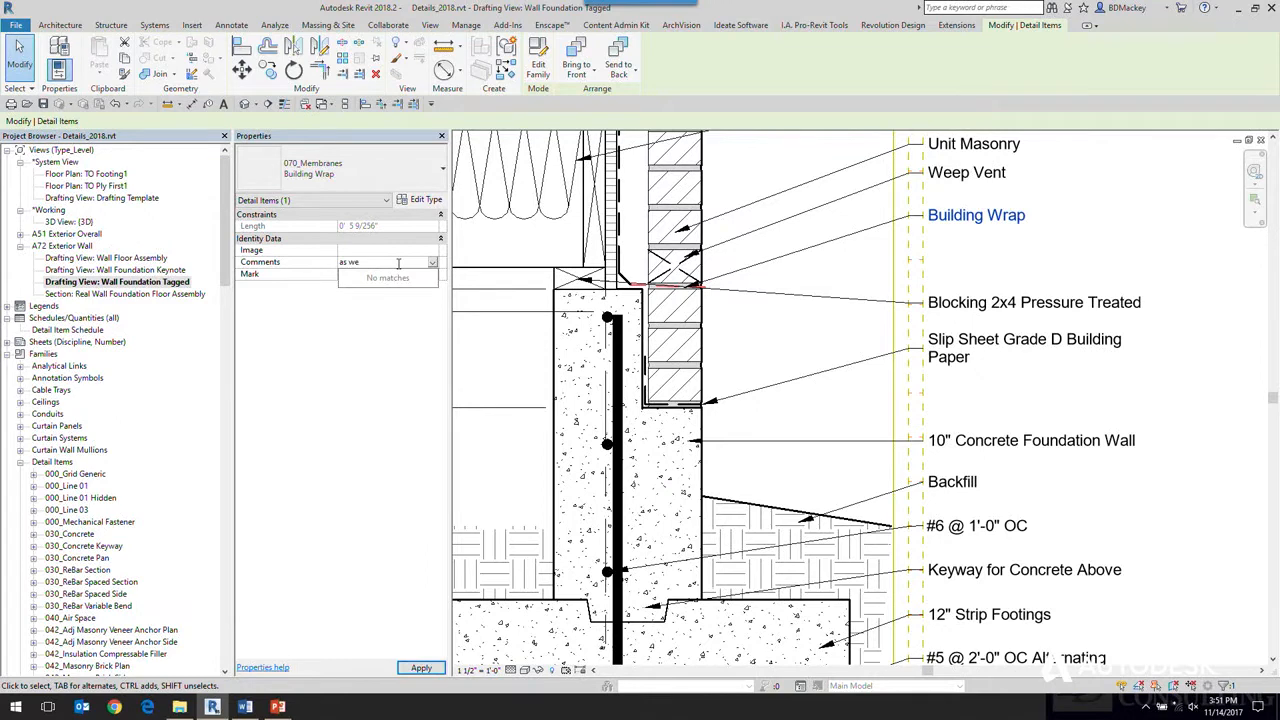
pyautogui.write('ep screed')
pyautogui.press('Return')
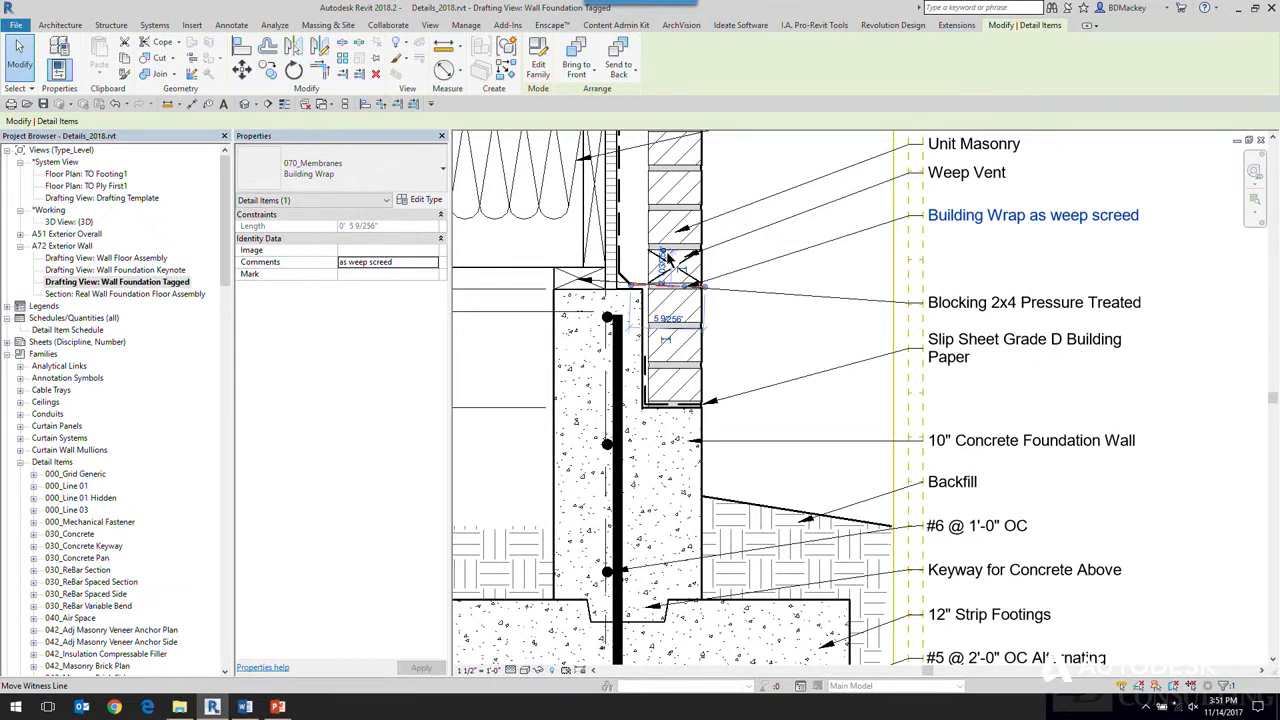
pyautogui.click(848, 268)
pyautogui.scroll(-2, 859, 262)
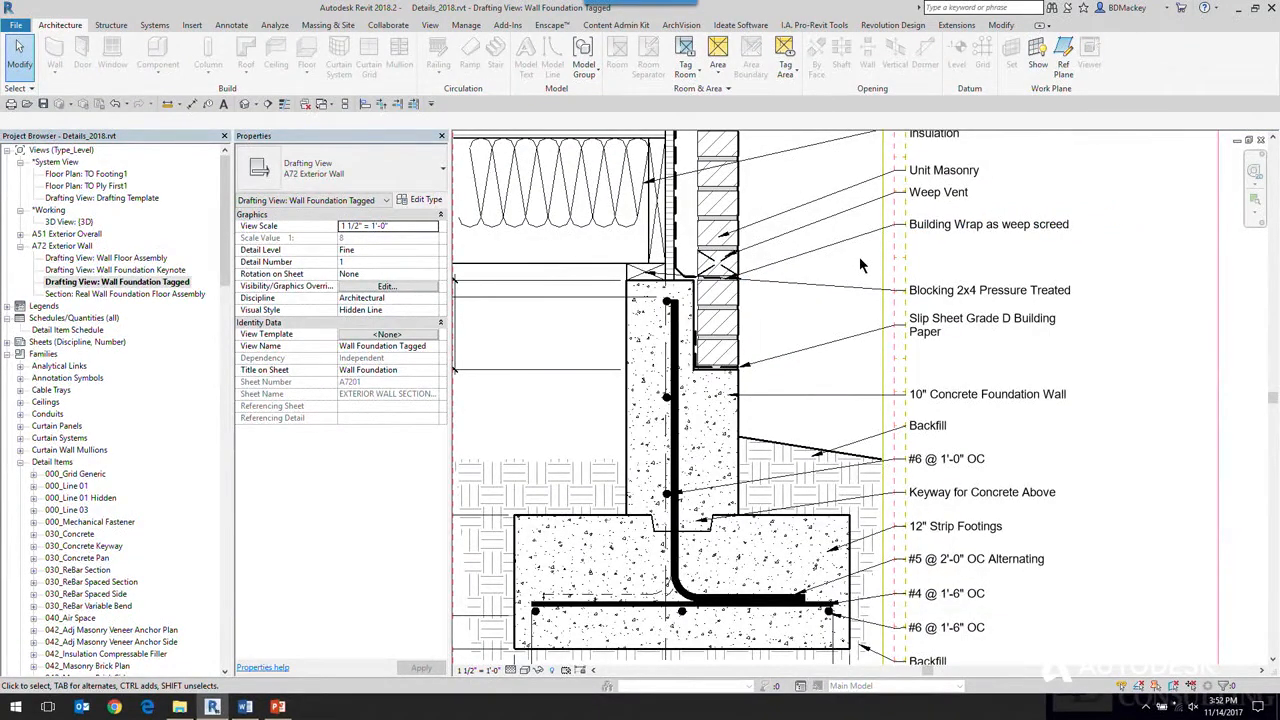
# Switch to the PowerPoint slide show to view the Topics slide, and return to Revit.
pyautogui.hotkey('alt', 'Tab')
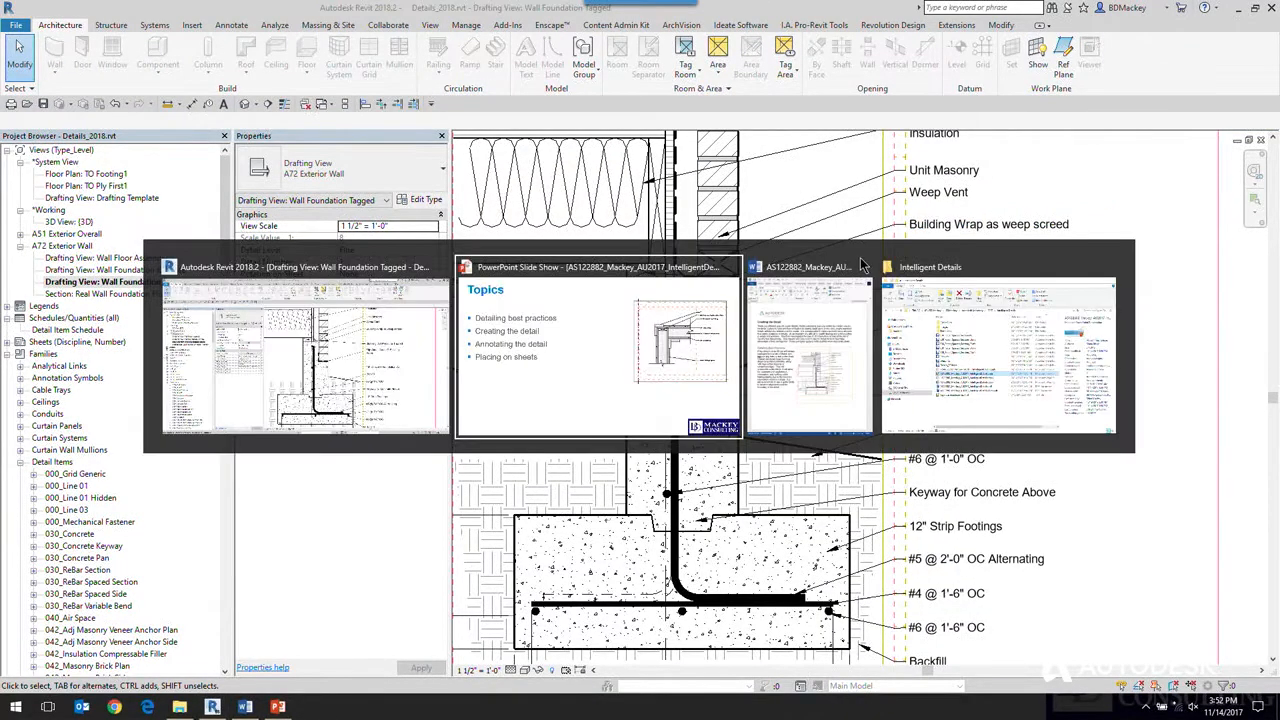
pyautogui.click(553, 317)
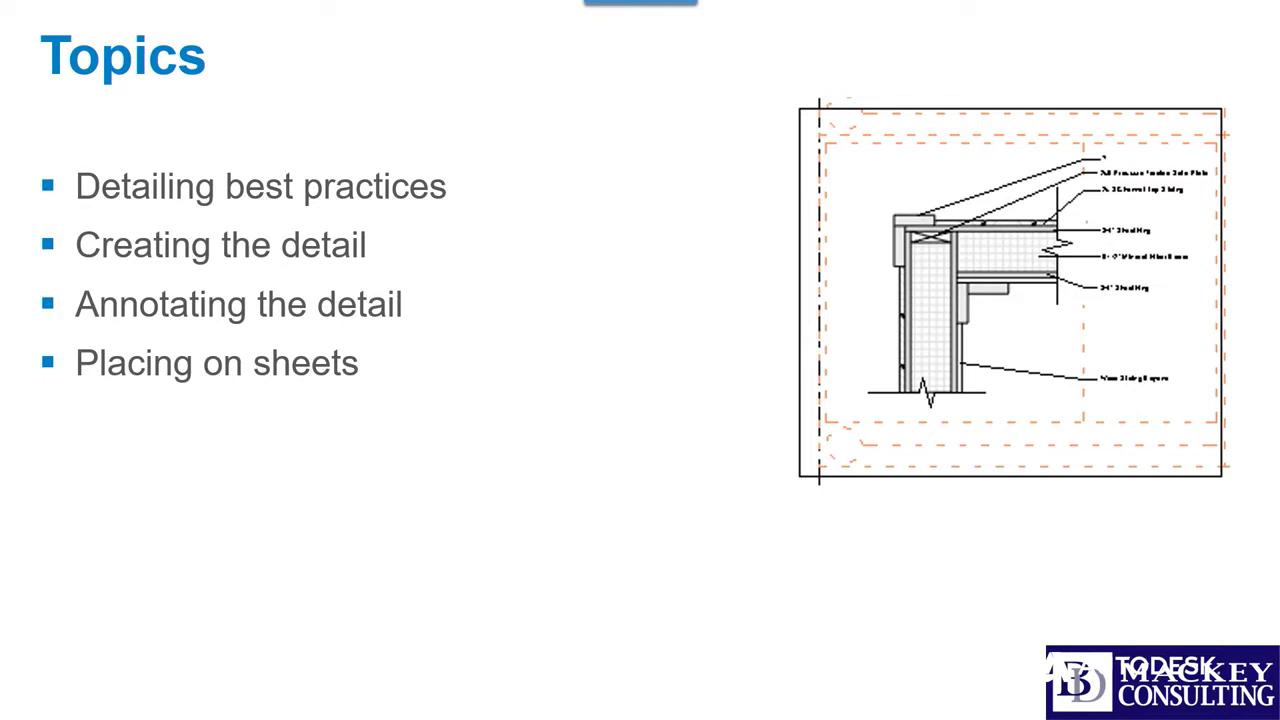
pyautogui.hotkey('alt', 'Tab')
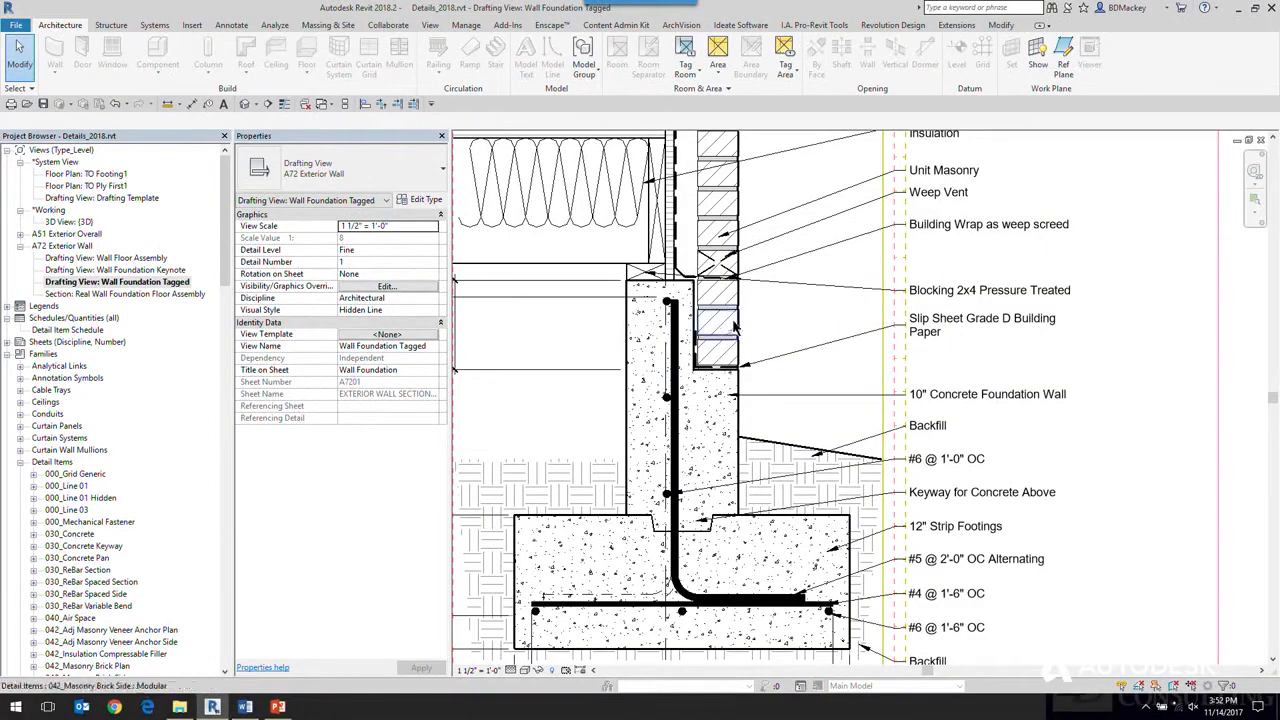
# Delete the solid black square in the lower corner of the tagged detail's guide frame.
pyautogui.scroll(3, 735, 332)
pyautogui.moveTo(759, 358); pyautogui.dragTo(763, 391, button='middle')
pyautogui.scroll(-3, 763, 391)
pyautogui.scroll(2, 757, 240)
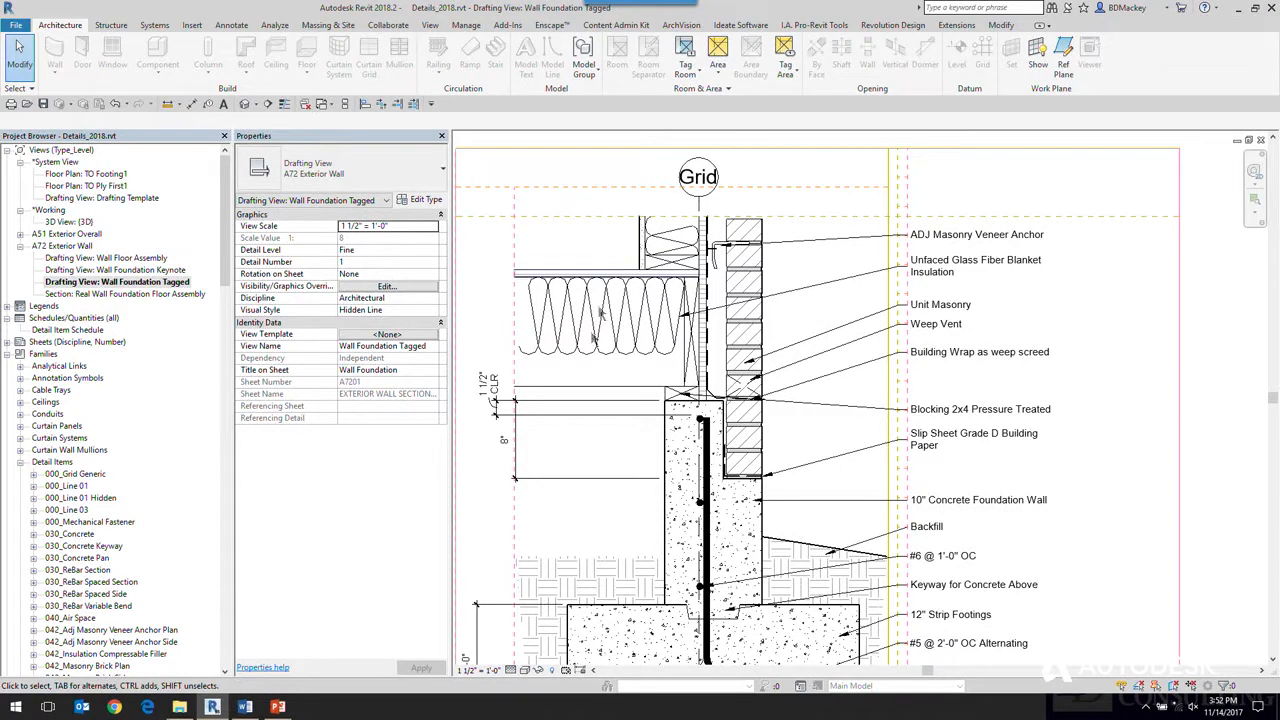
pyautogui.moveTo(753, 448); pyautogui.dragTo(777, 292, button='middle')
pyautogui.scroll(-3, 777, 290)
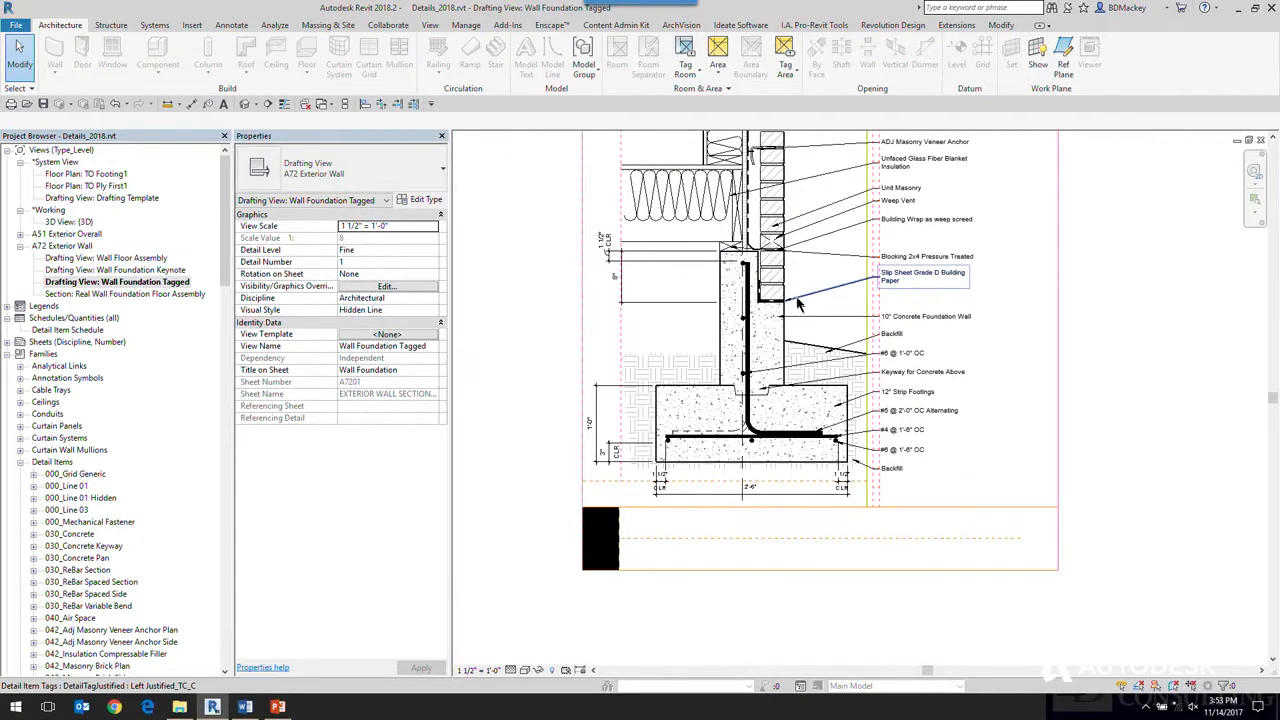
pyautogui.scroll(-2, 800, 325)
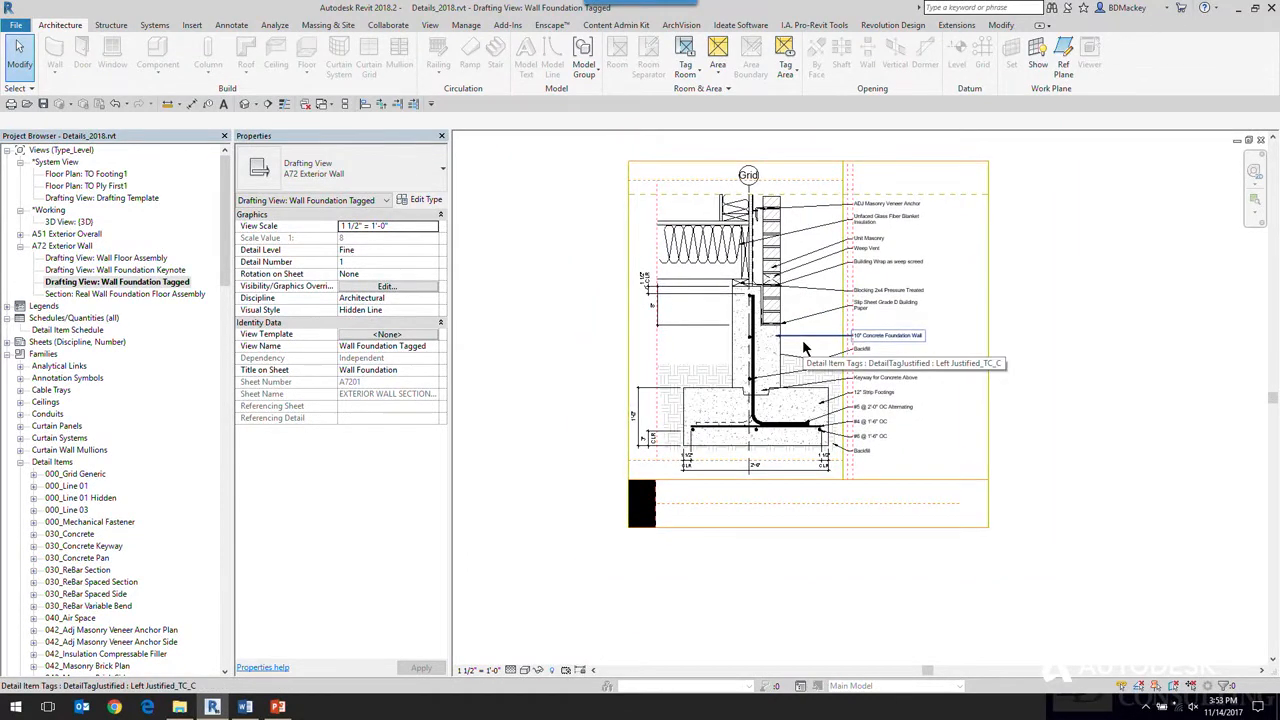
pyautogui.moveTo(590, 474); pyautogui.dragTo(675, 562)
pyautogui.press('Delete')
pyautogui.moveTo(675, 562); pyautogui.dragTo(645, 592, button='middle')
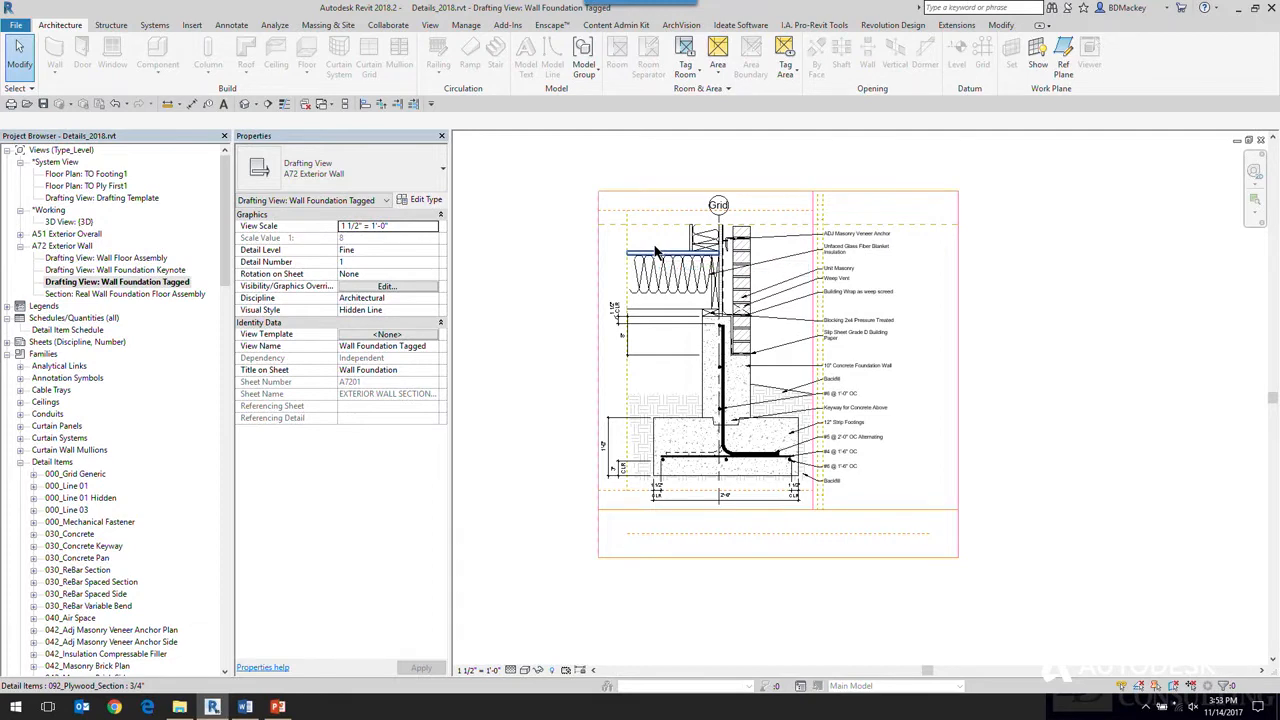
# Change the type of the detail guide around the tagged wall foundation detail to 4C x 2R.
pyautogui.click(660, 206)
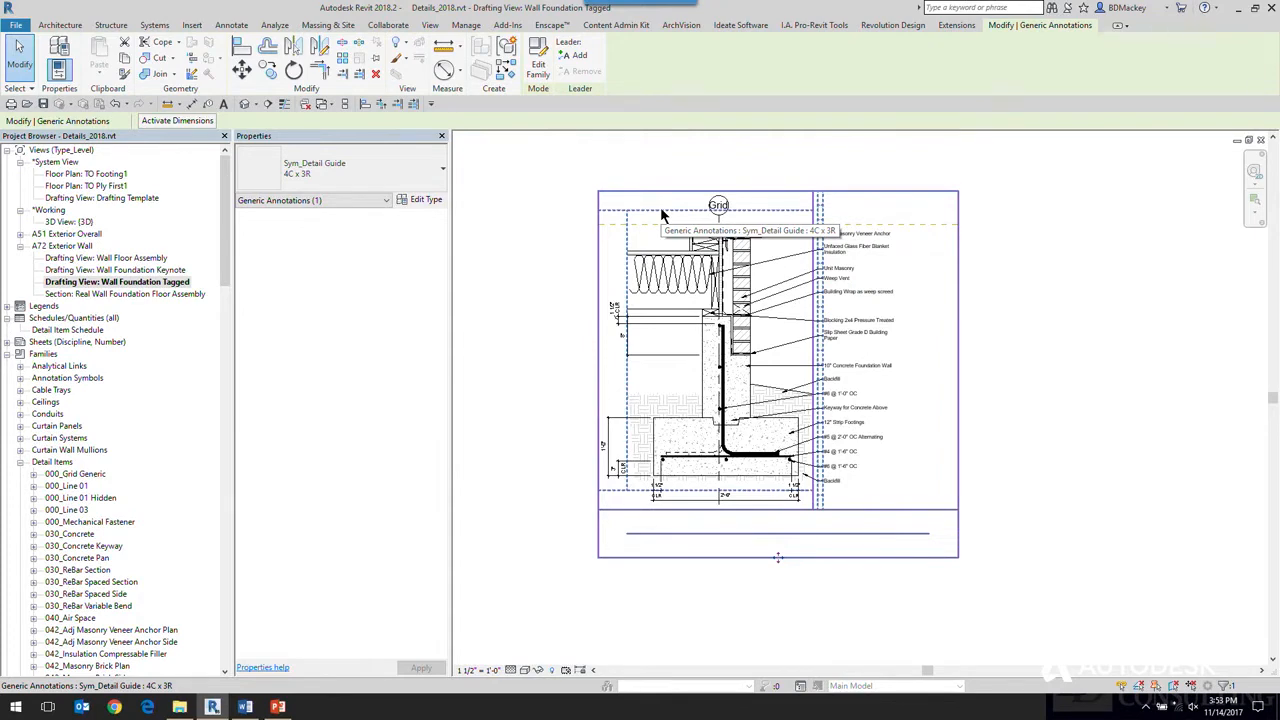
pyautogui.click(583, 228)
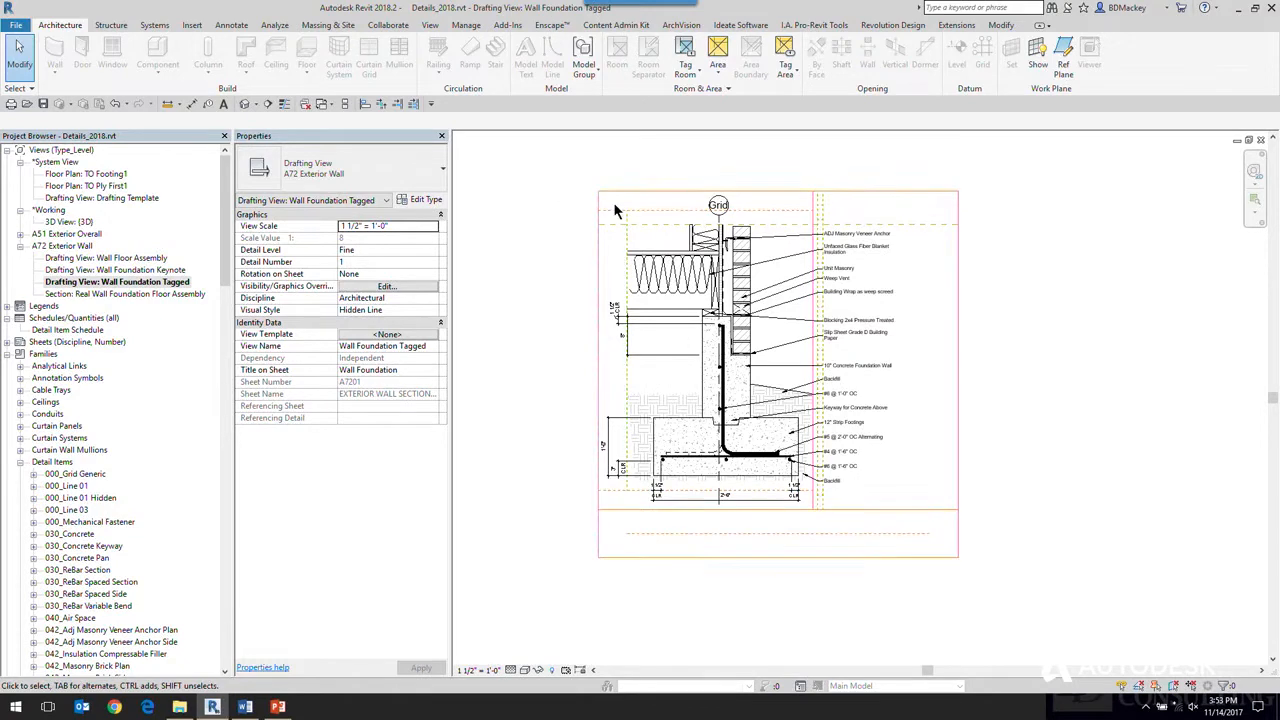
pyautogui.click(604, 210)
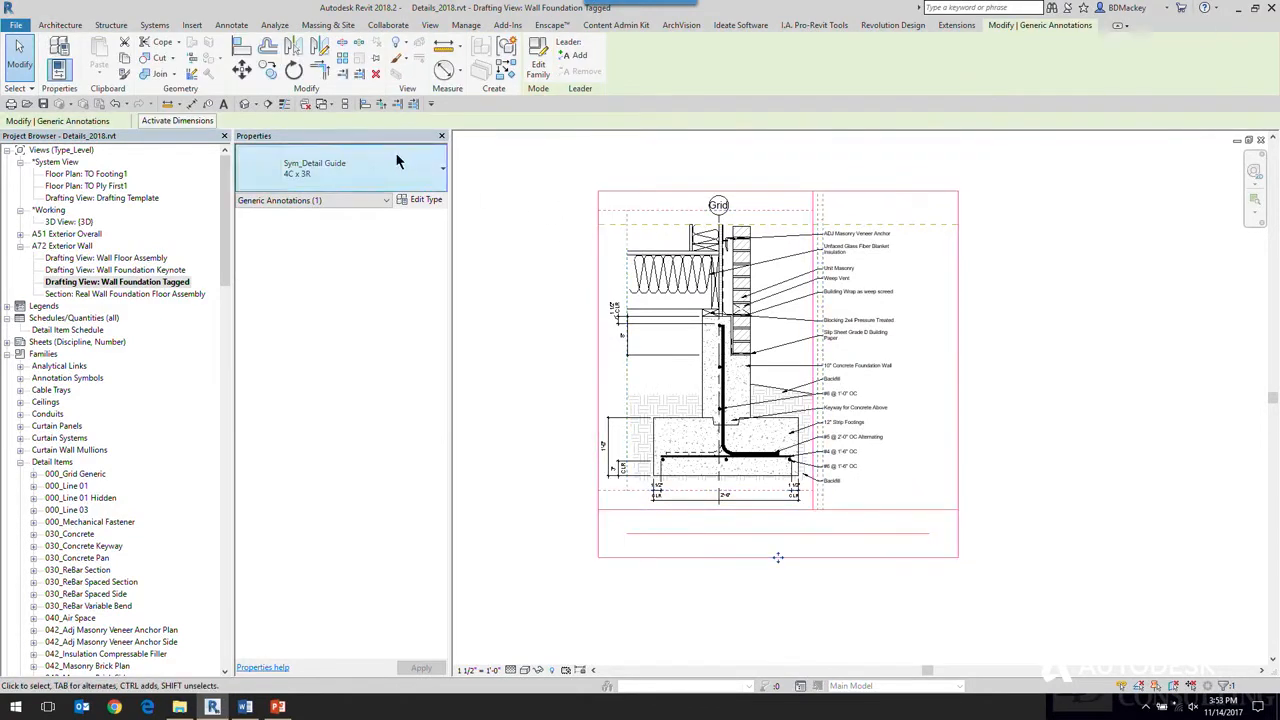
pyautogui.click(440, 165)
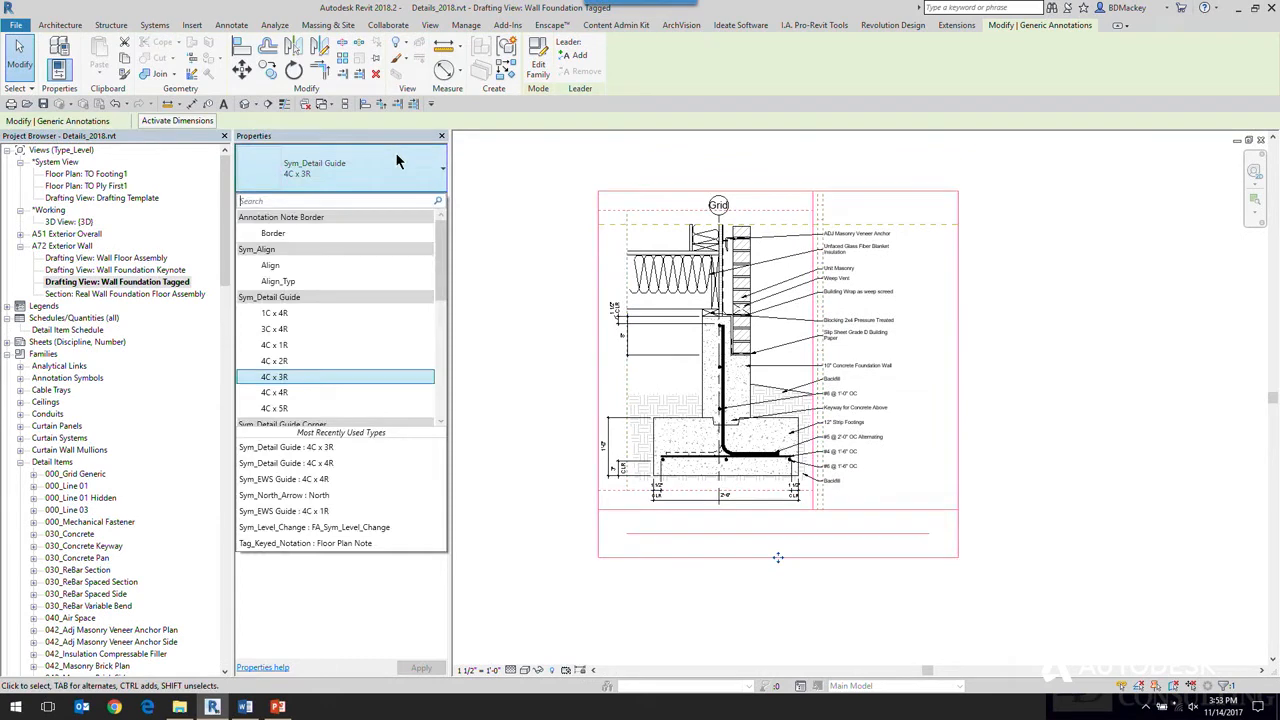
pyautogui.click(310, 361)
pyautogui.scroll(-3, 620, 432)
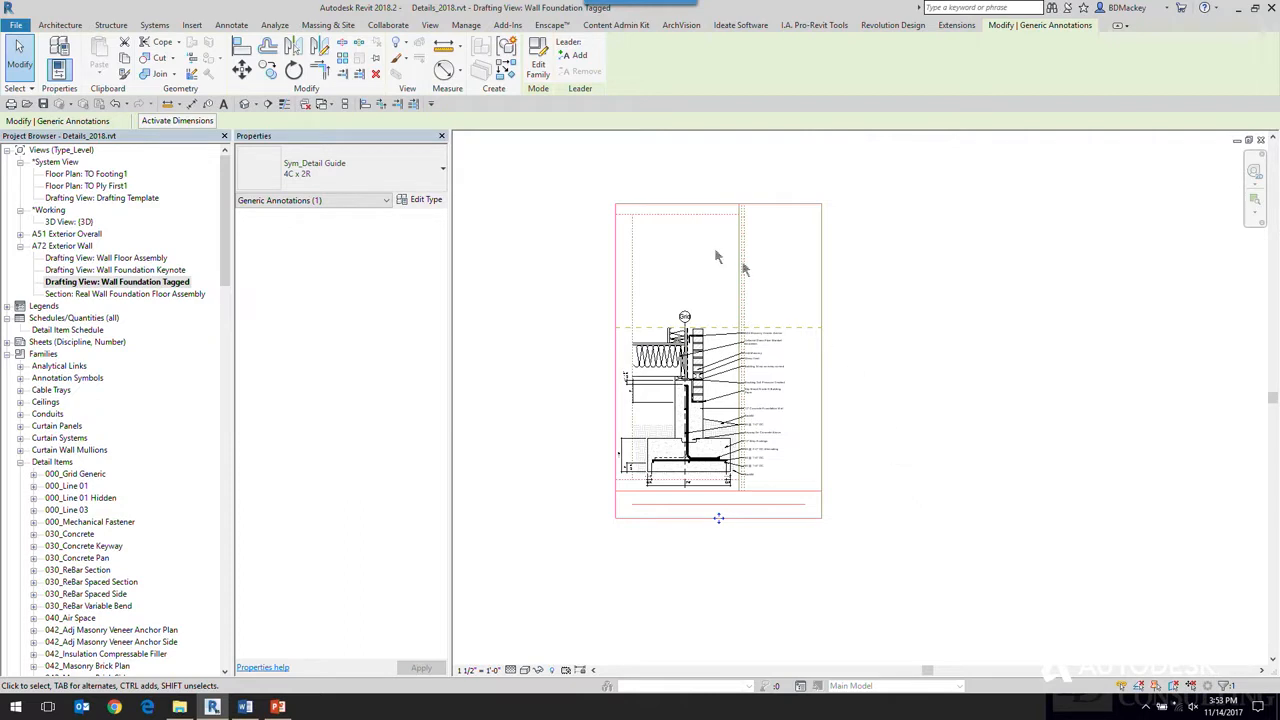
# Review the 4C x 2R guide's type parameters without editing them, and undo the guide type change.
pyautogui.click(425, 201)
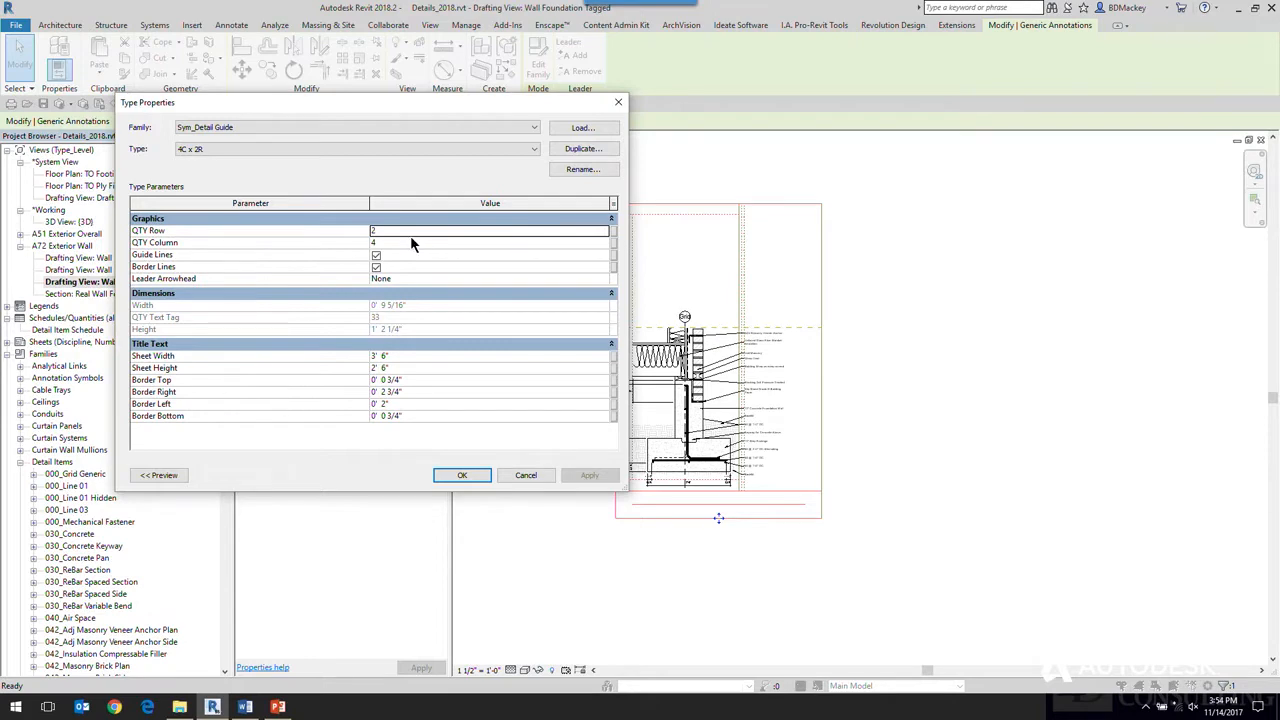
pyautogui.click(530, 477)
pyautogui.click(858, 397)
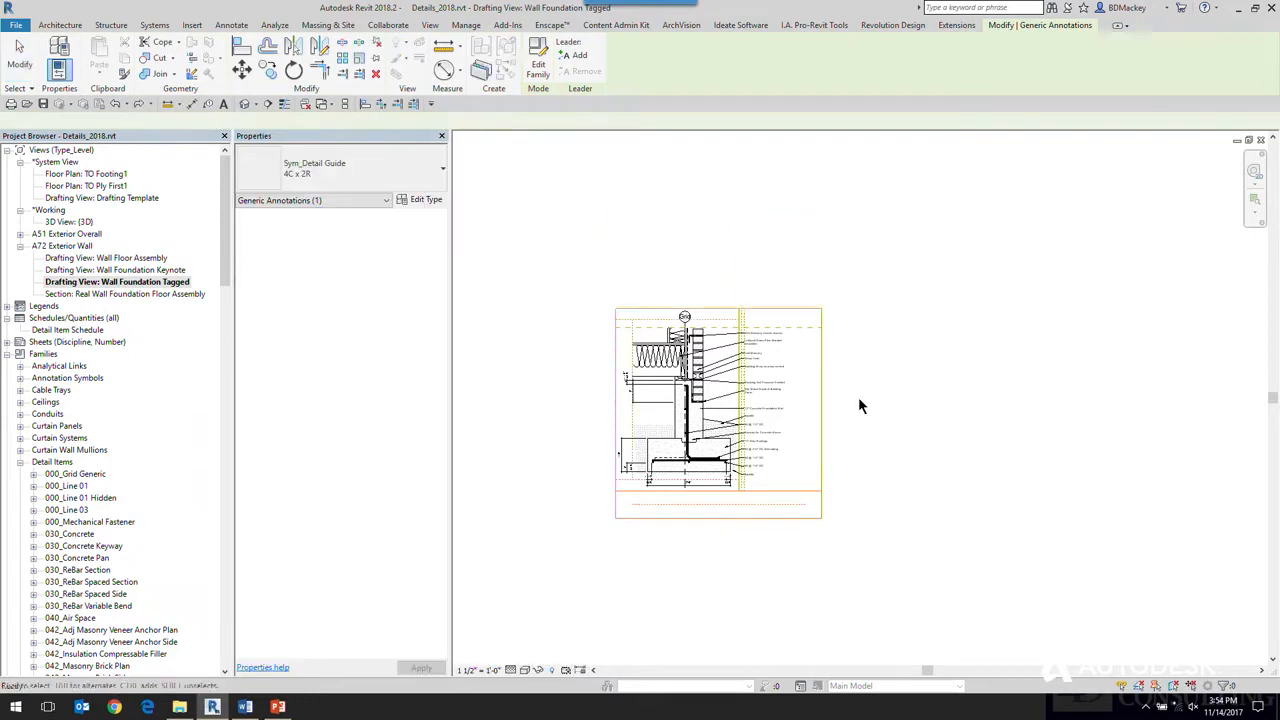
pyautogui.scroll(2, 771, 314)
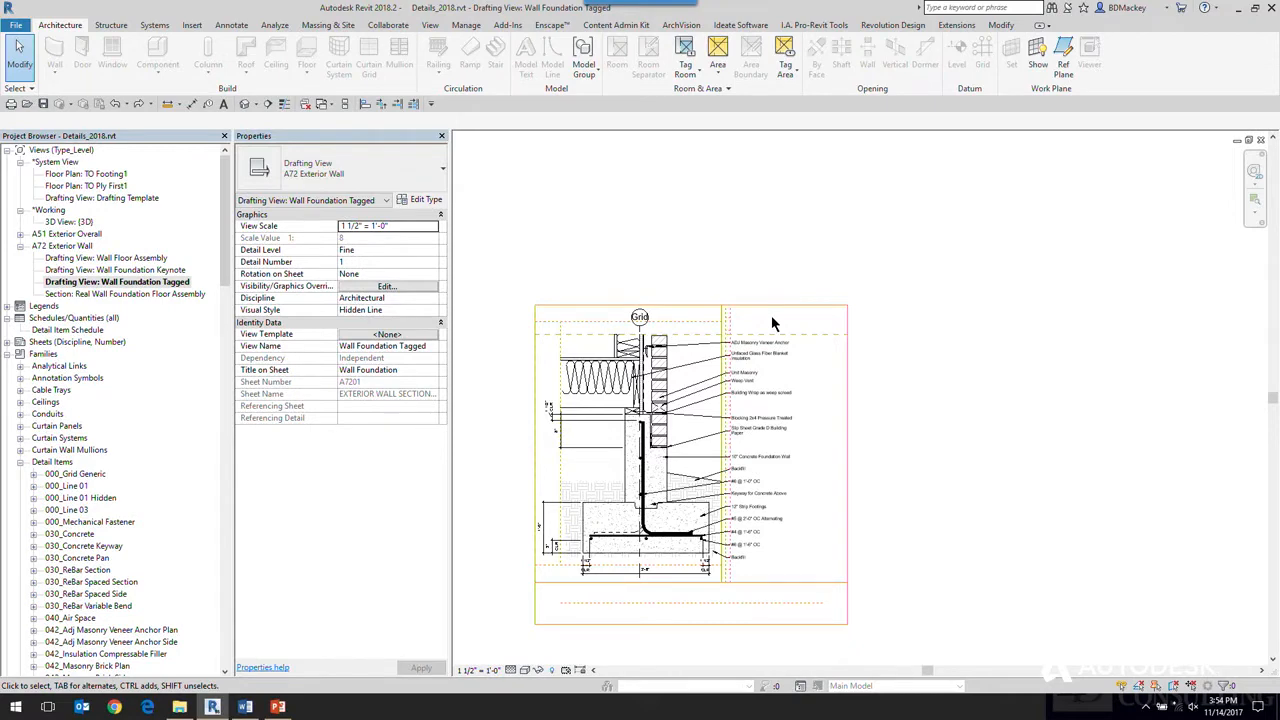
# Inspect the type parameters of the 4C x 3R detail guide and leave them unedited.
pyautogui.click(721, 313)
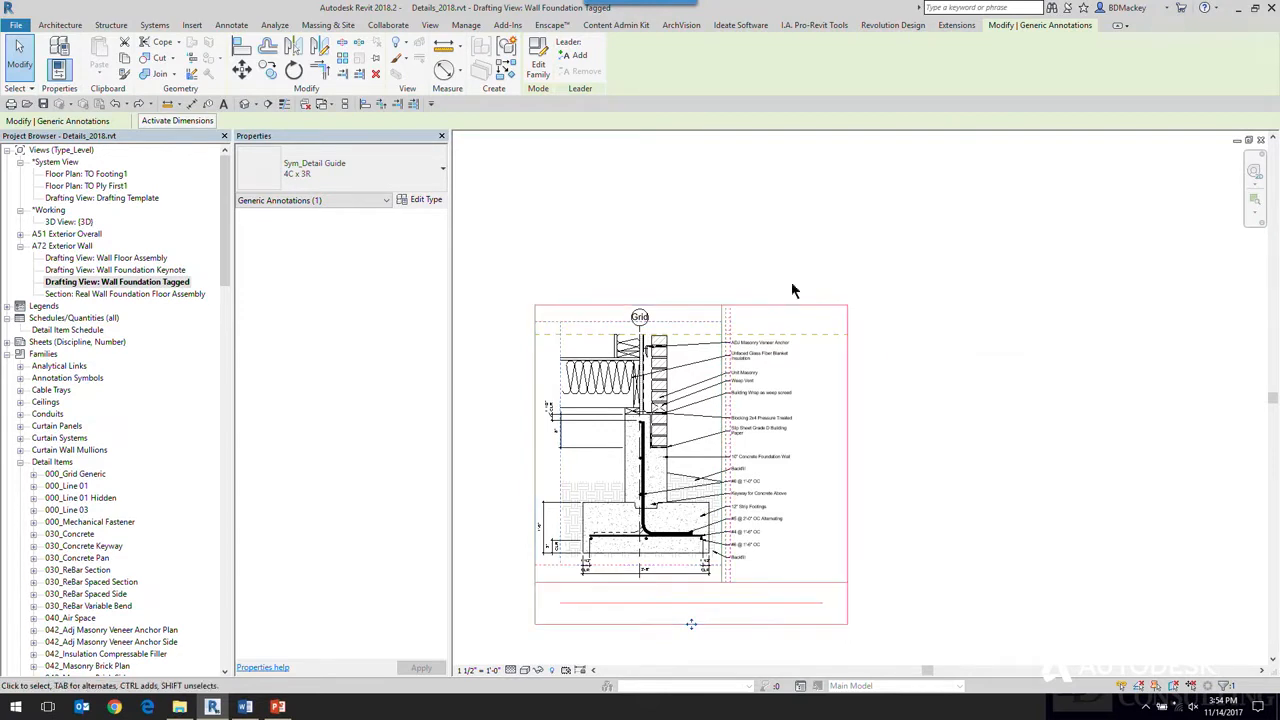
pyautogui.click(433, 200)
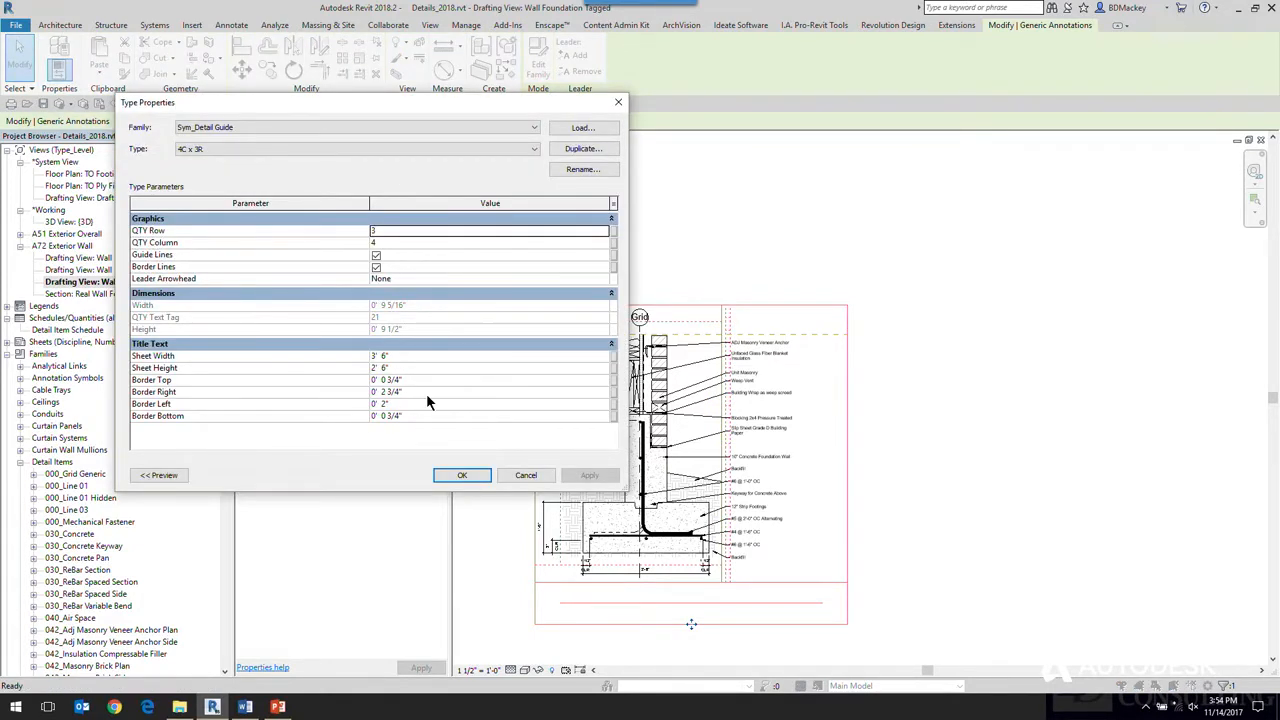
pyautogui.click(548, 478)
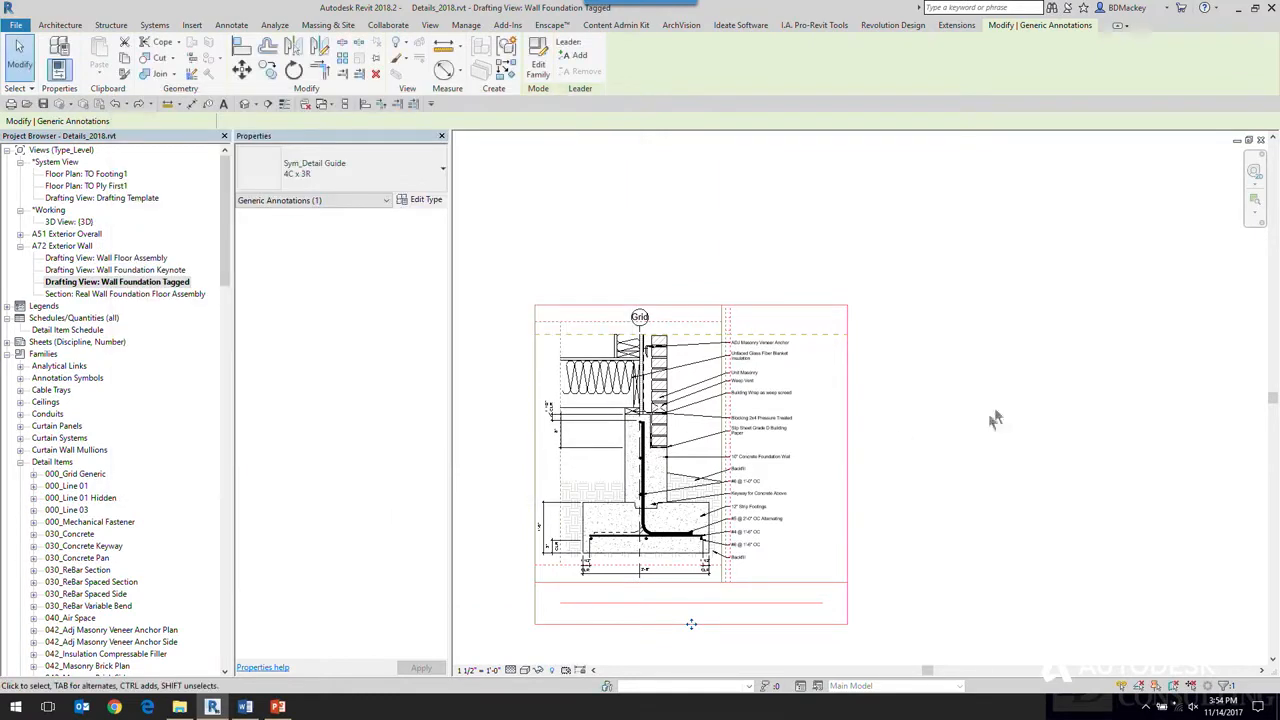
pyautogui.click(994, 420)
pyautogui.moveTo(908, 477); pyautogui.dragTo(926, 421, button='middle')
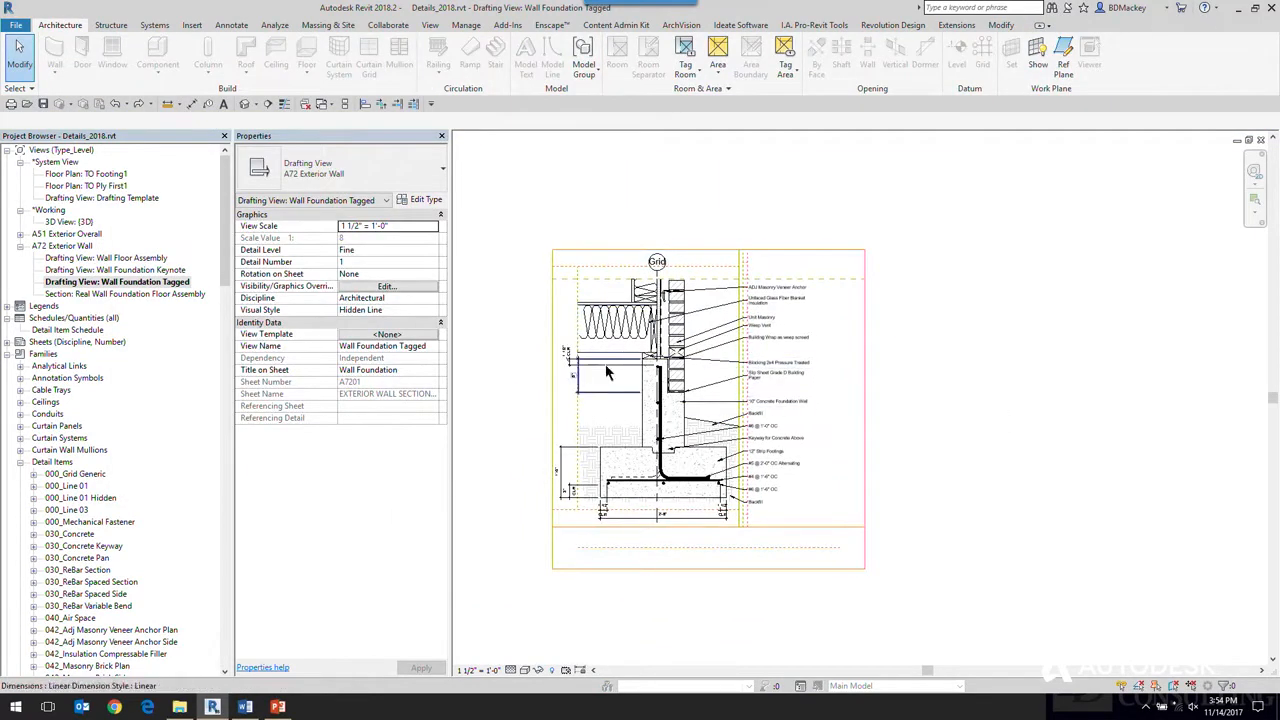
# Open the Drafting Template drafting view and temporarily hide its detail guide to isolate the reference planes.
pyautogui.doubleClick(128, 199)
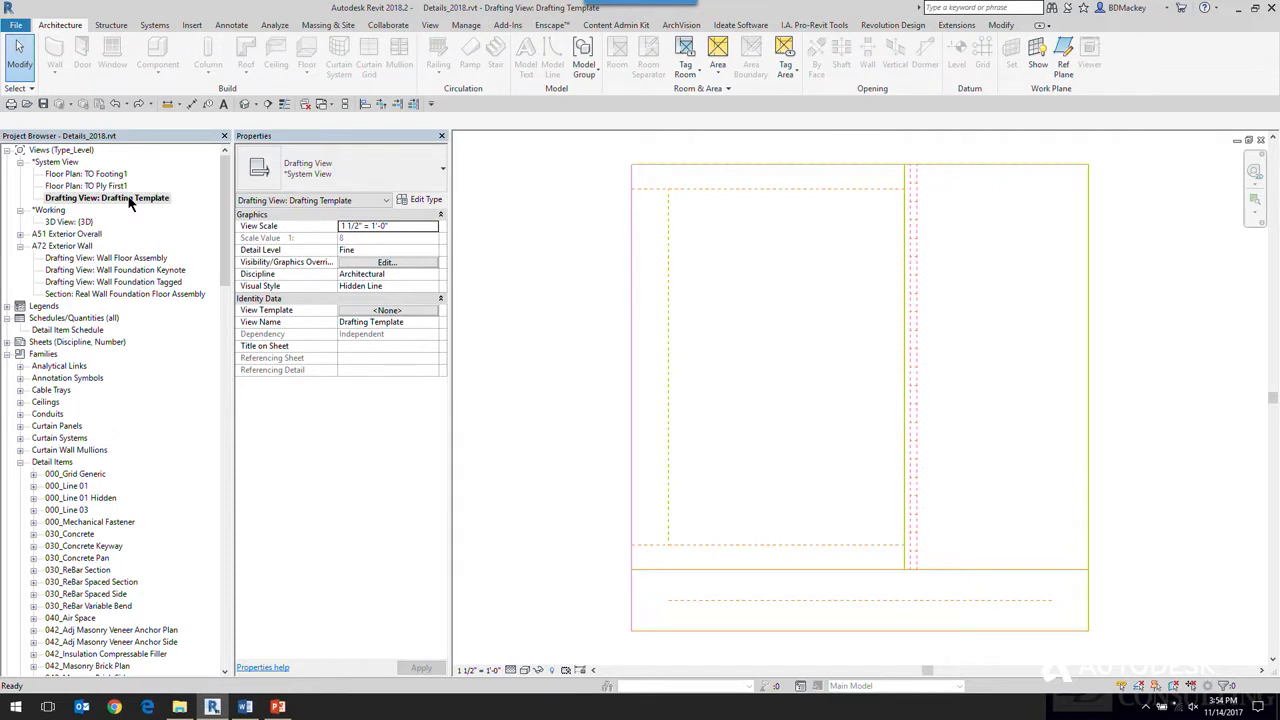
pyautogui.click(665, 322)
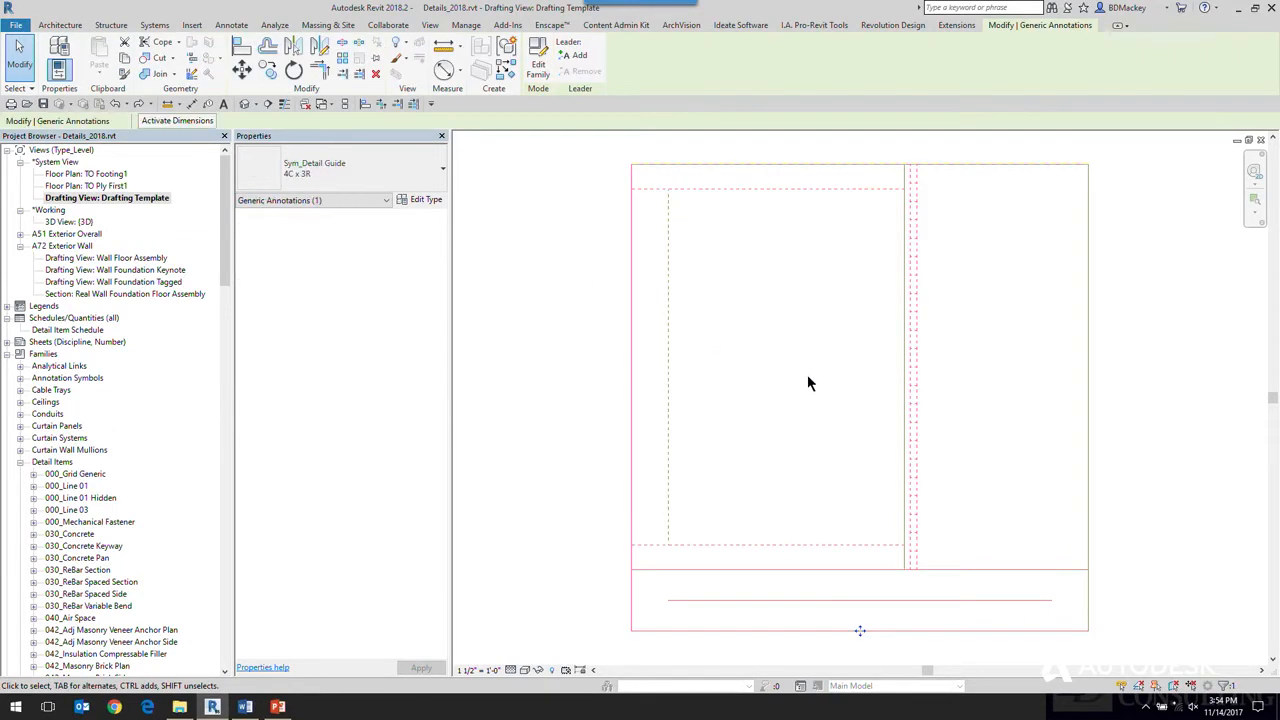
pyautogui.press('h')
pyautogui.press('h')
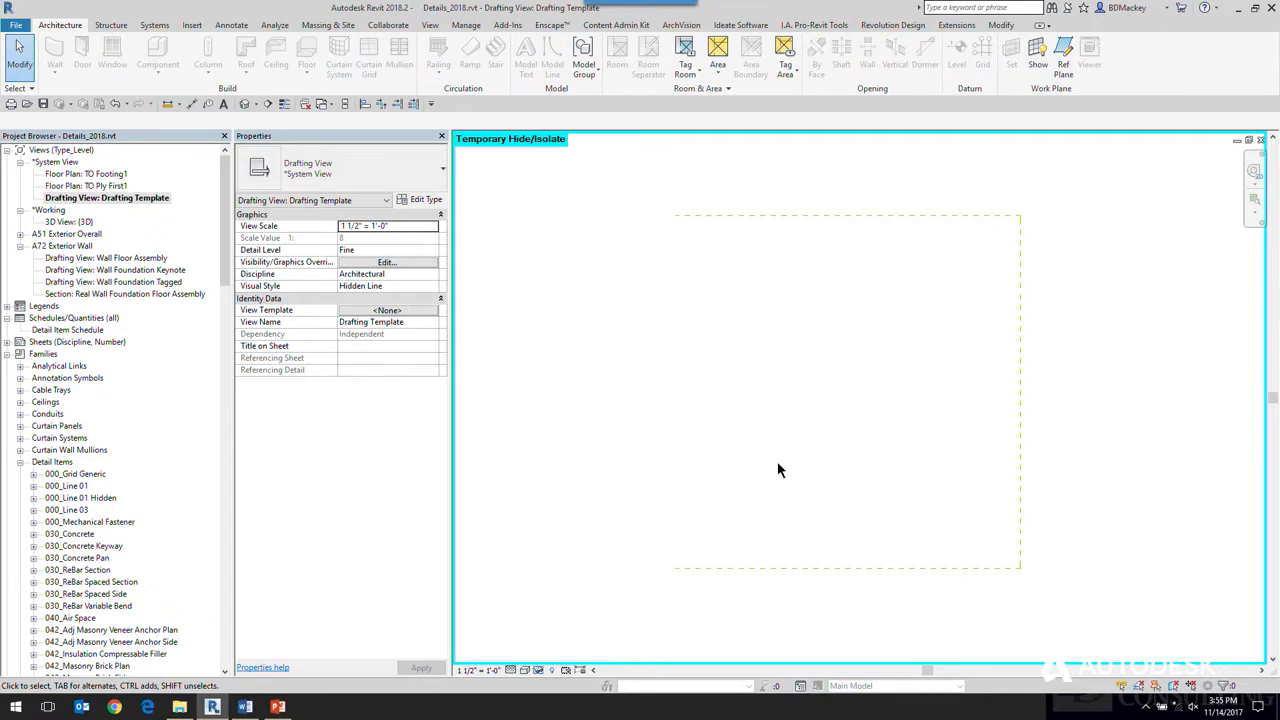
# Open sheet A7201 - EXTERIOR WALL SECTION DETAILS and place the Drafting Template view above the wall foundation details.
pyautogui.doubleClick(68, 342)
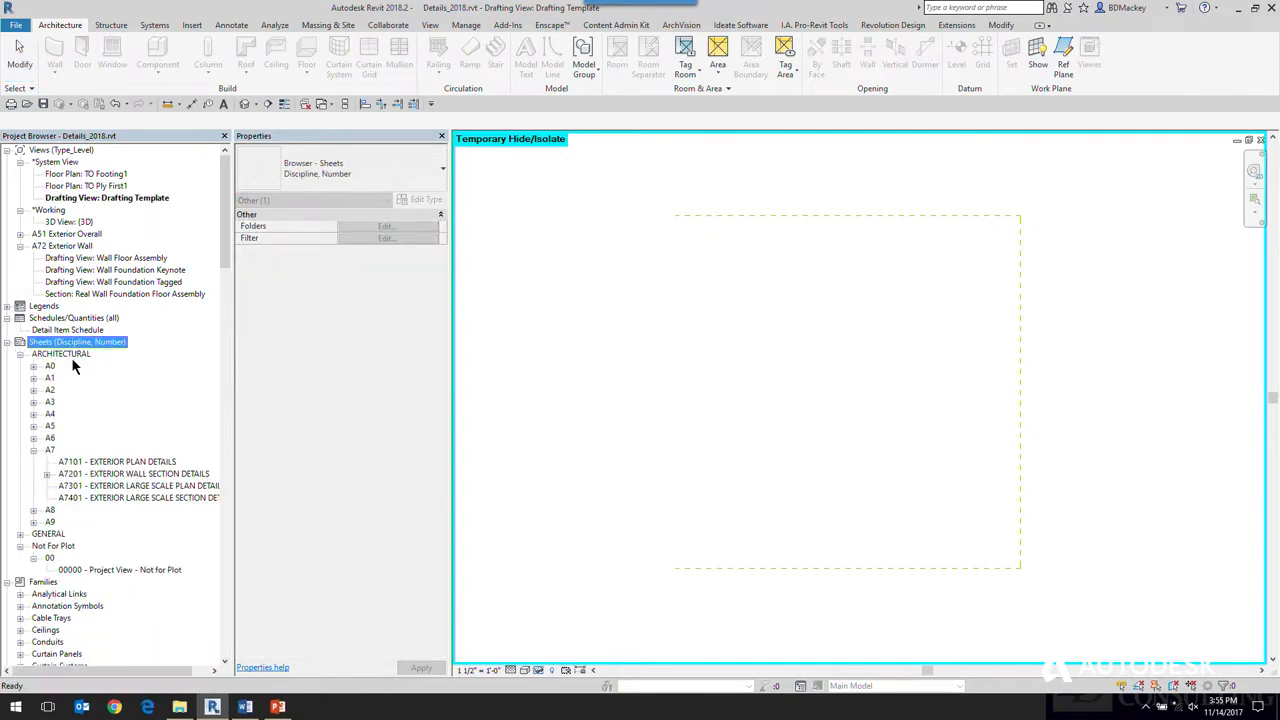
pyautogui.doubleClick(98, 474)
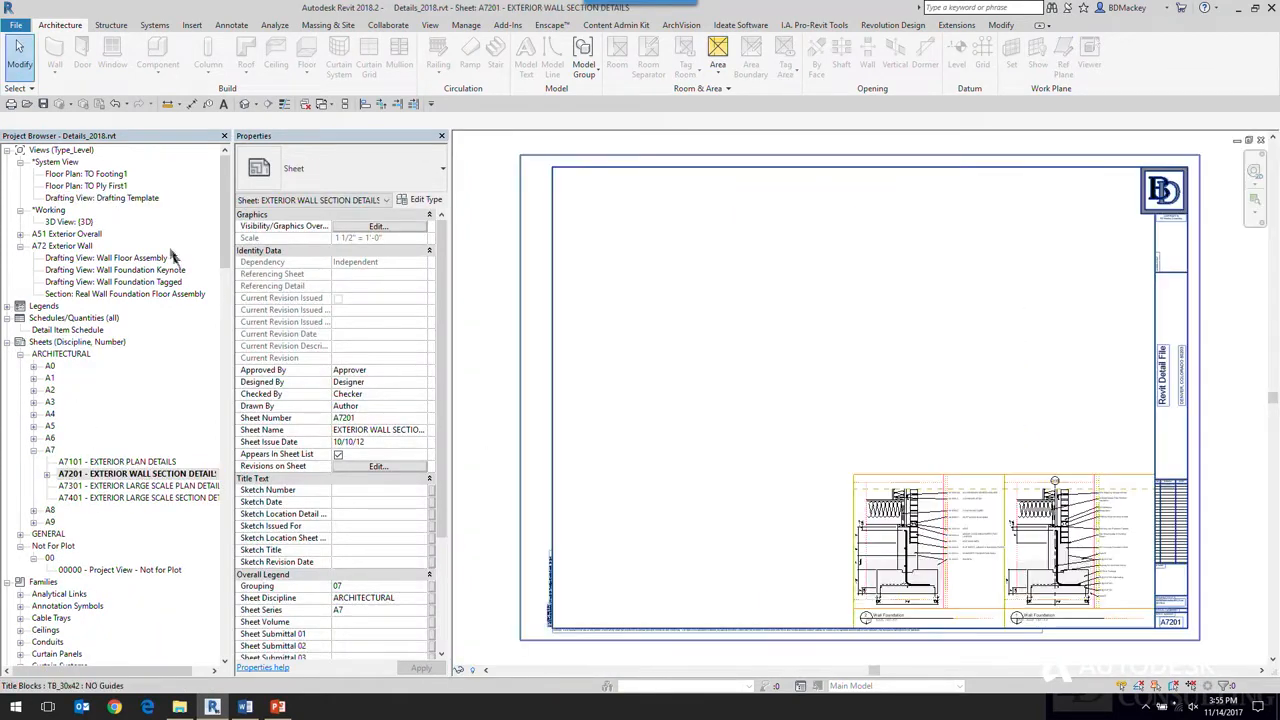
pyautogui.moveTo(120, 198); pyautogui.dragTo(944, 449)
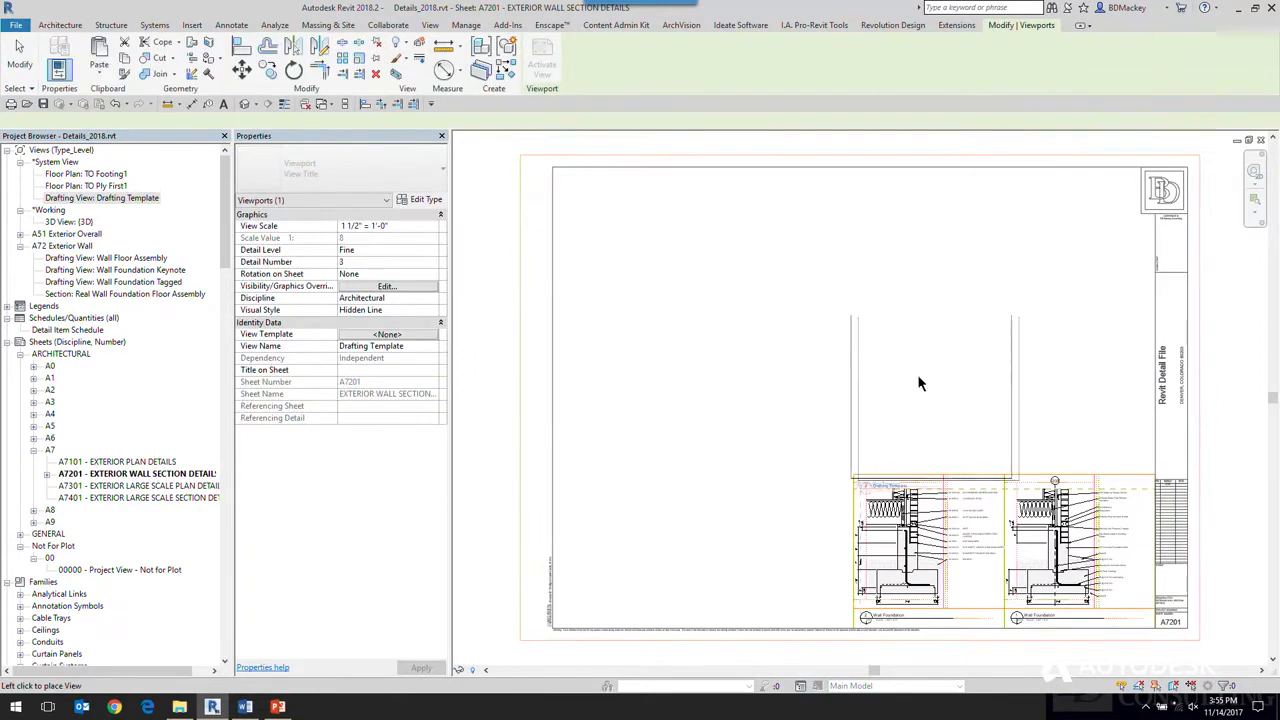
pyautogui.click(898, 333)
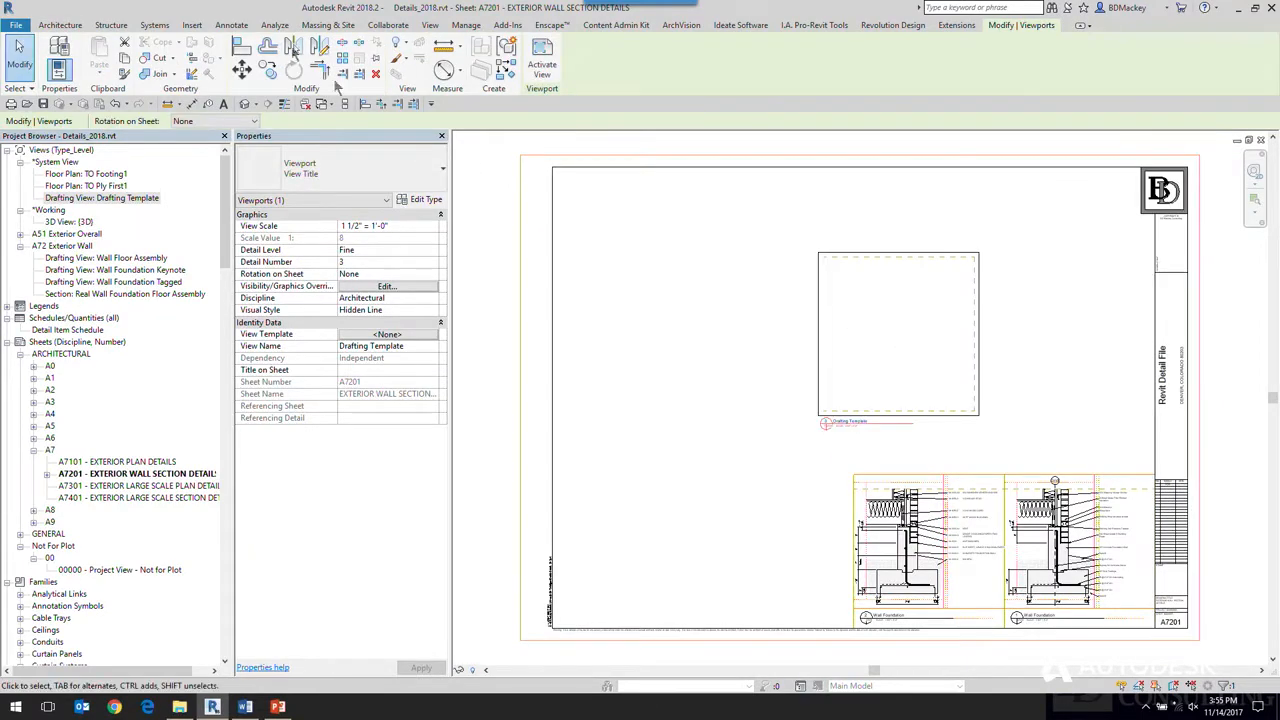
# Move the Drafting Template viewport directly above the tagged wall foundation detail by the title block, and close the sheet.
pyautogui.click(243, 70)
pyautogui.click(986, 371)
pyautogui.click(1150, 472)
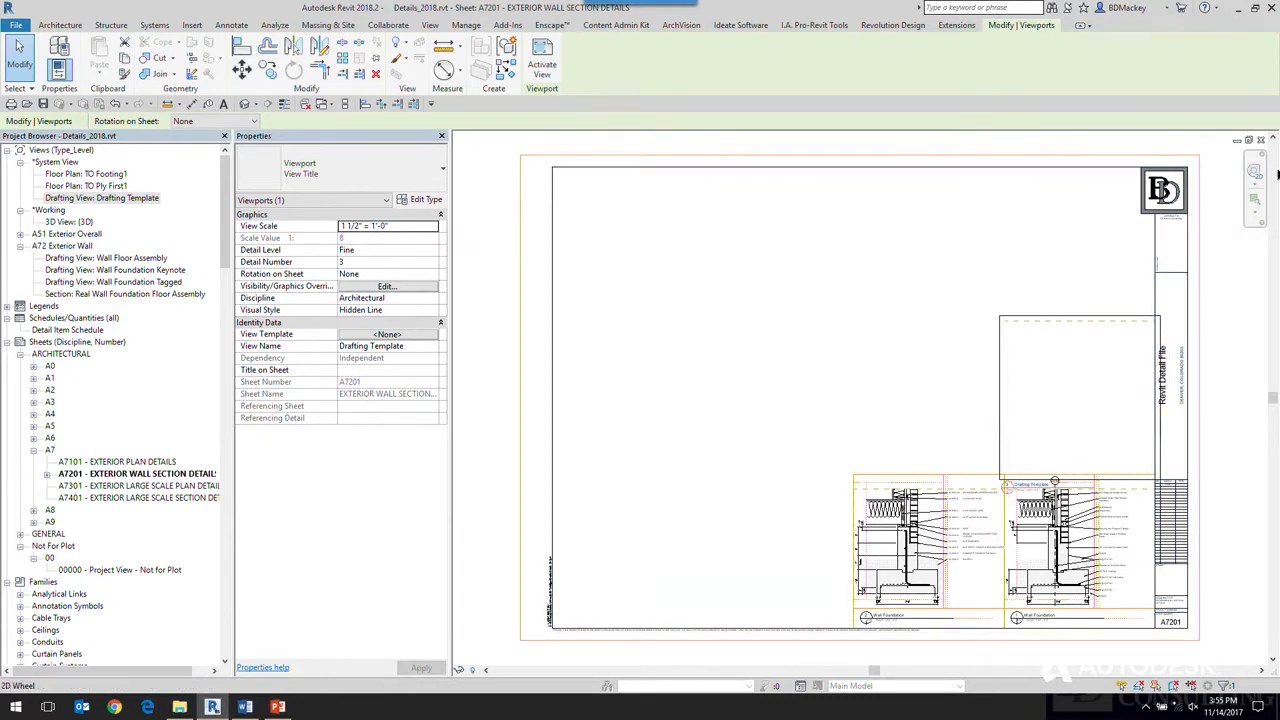
pyautogui.click(1261, 141)
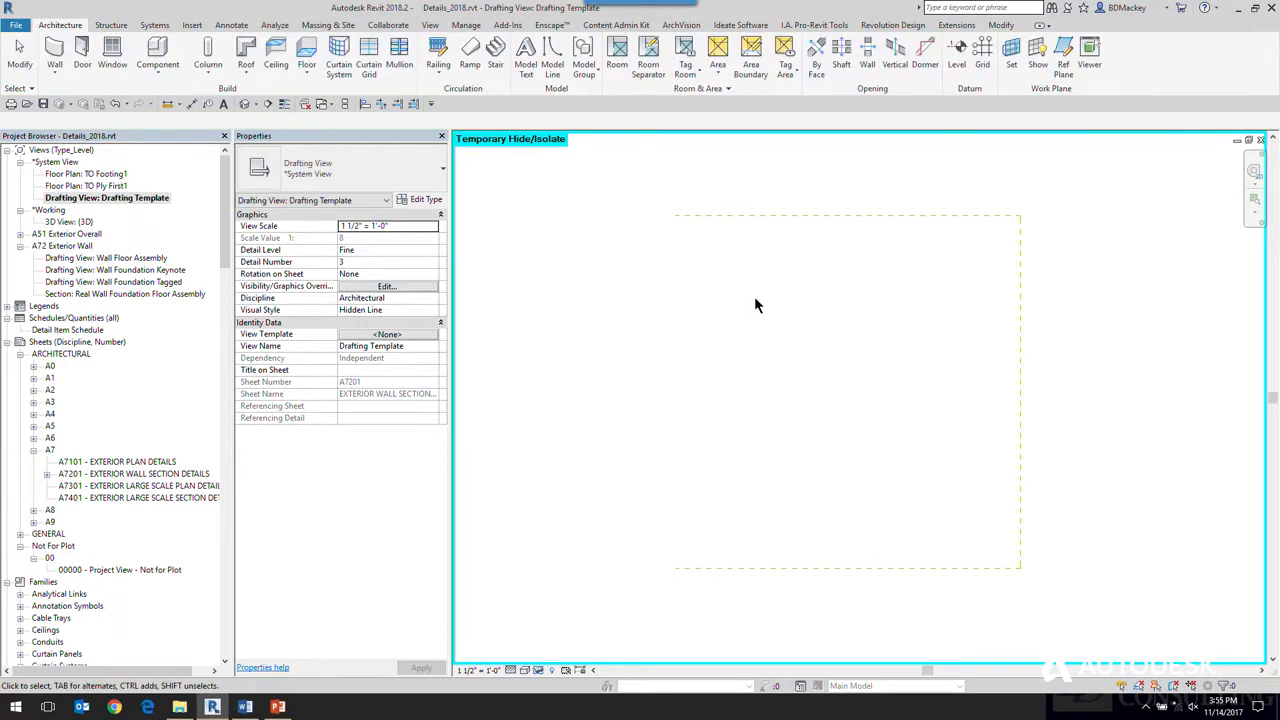
# Reset the temporary hide in the Drafting Template view, and temporarily hide the detail guide again.
pyautogui.press('h')
pyautogui.press('r')
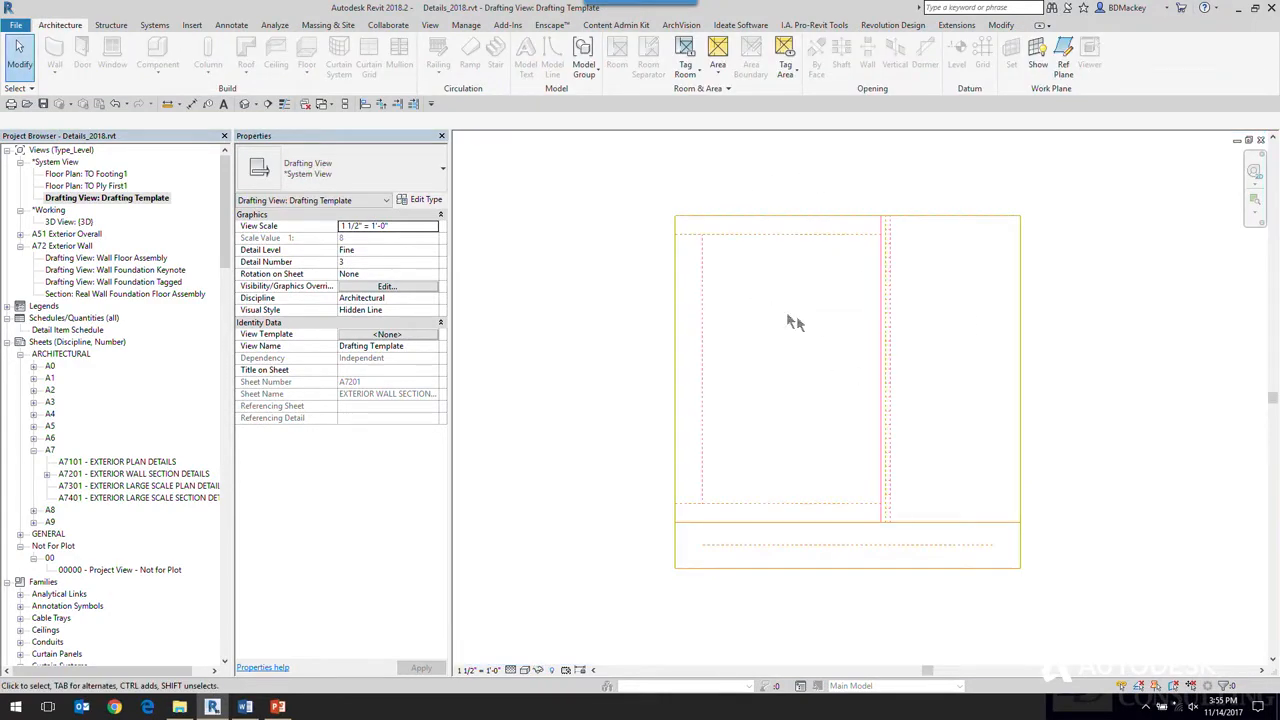
pyautogui.click(893, 317)
pyautogui.press('h')
pyautogui.press('i')
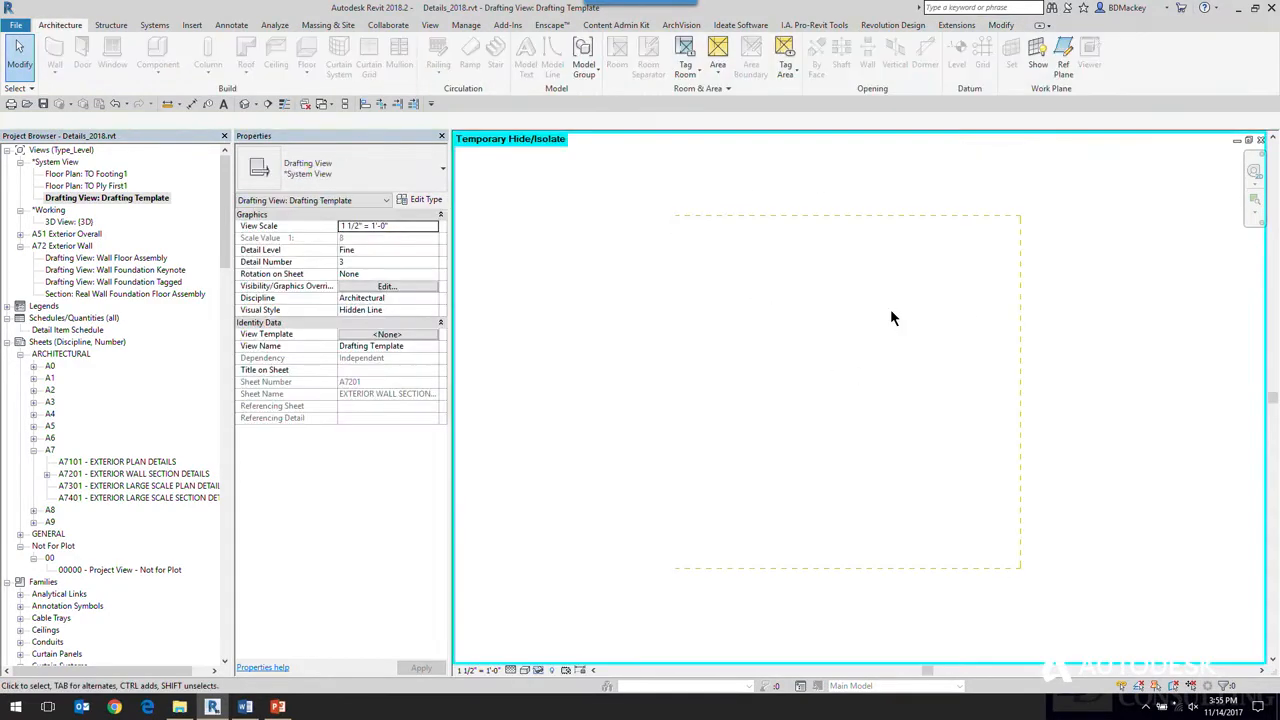
# Check the name of the lower horizontal reference plane, and try to delete the vertical reference plane.
pyautogui.moveTo(938, 385); pyautogui.dragTo(888, 303, button='middle')
pyautogui.click(960, 479)
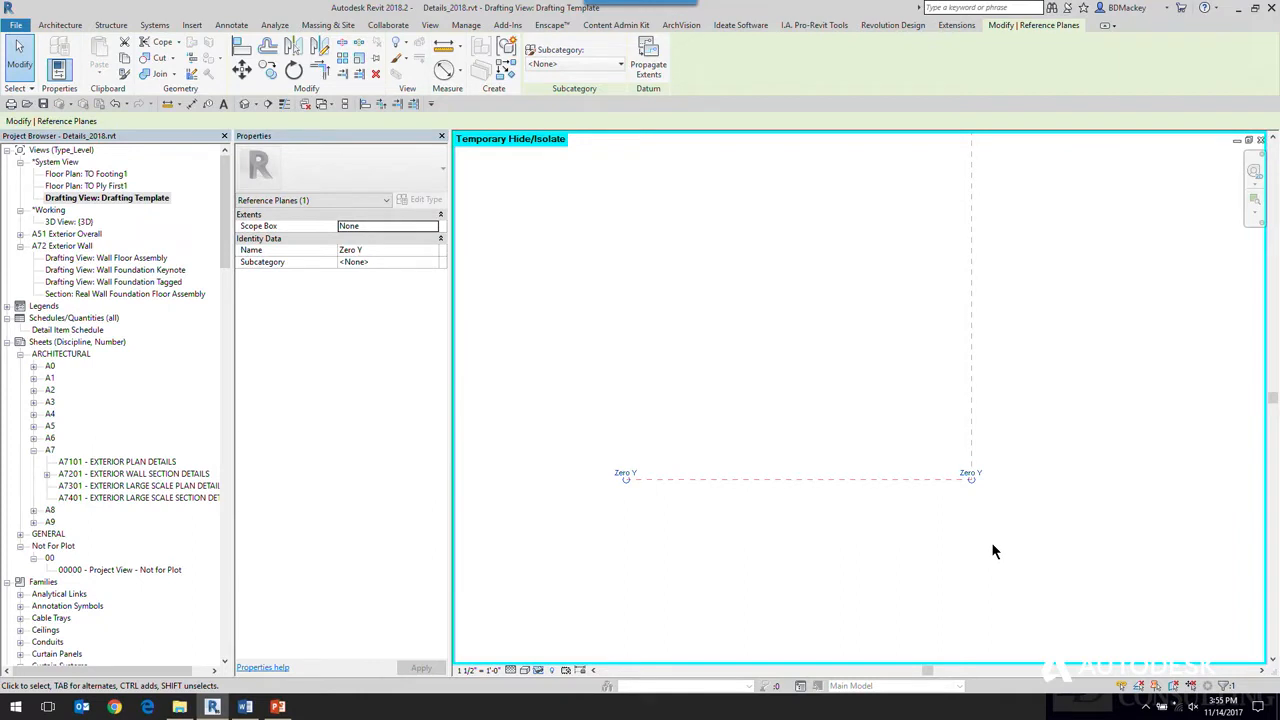
pyautogui.click(970, 402)
pyautogui.press('Delete')
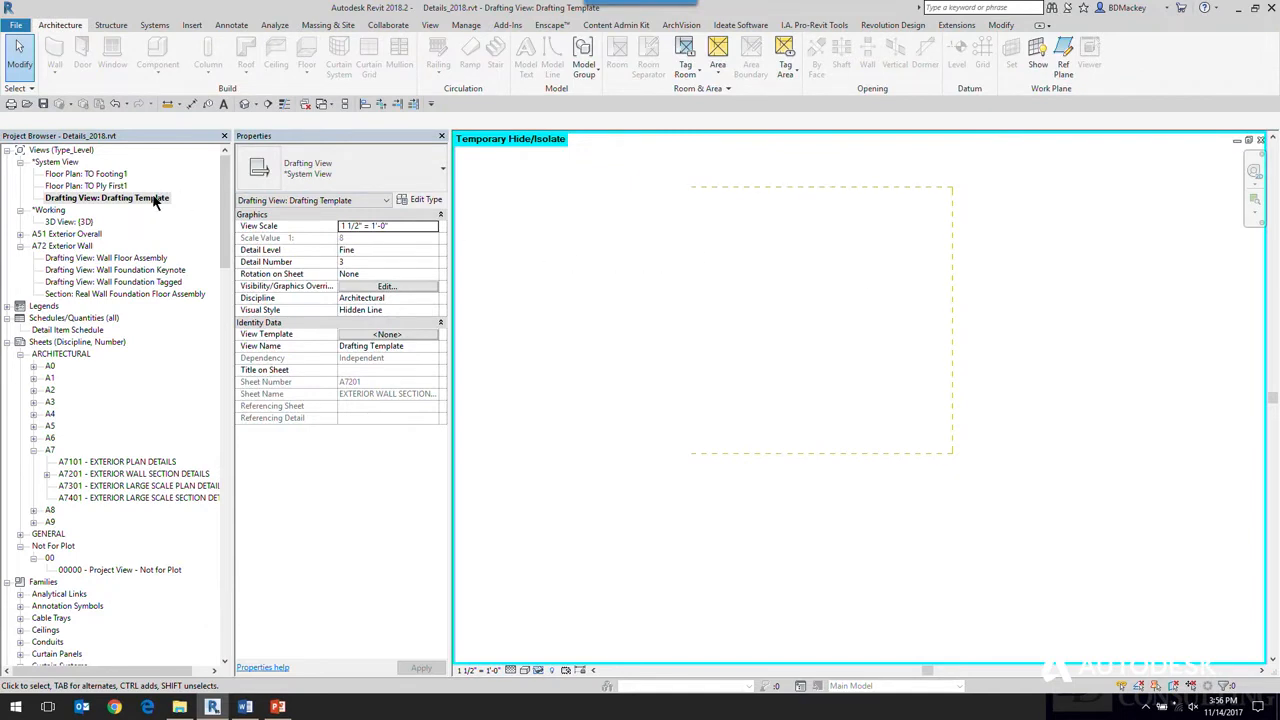
# Close and reopen the Drafting Template view, reset its temporary hide, and select the detail guide.
pyautogui.click(1262, 141)
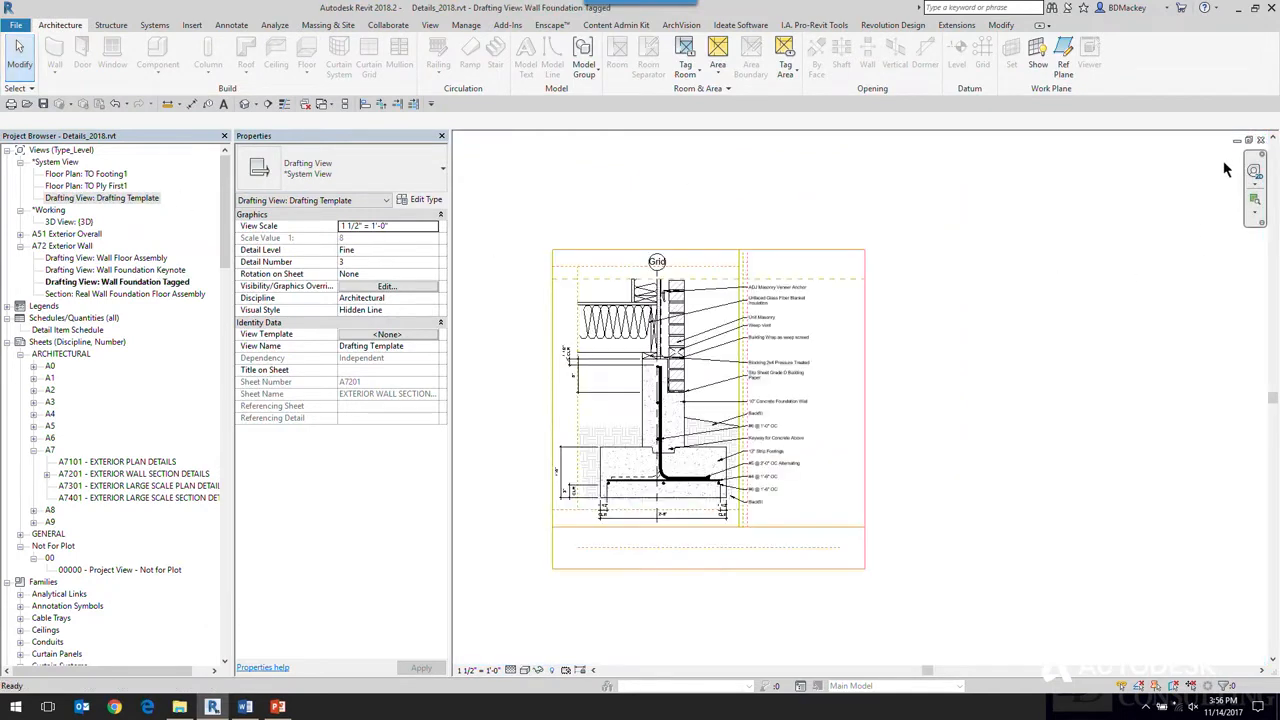
pyautogui.doubleClick(101, 197)
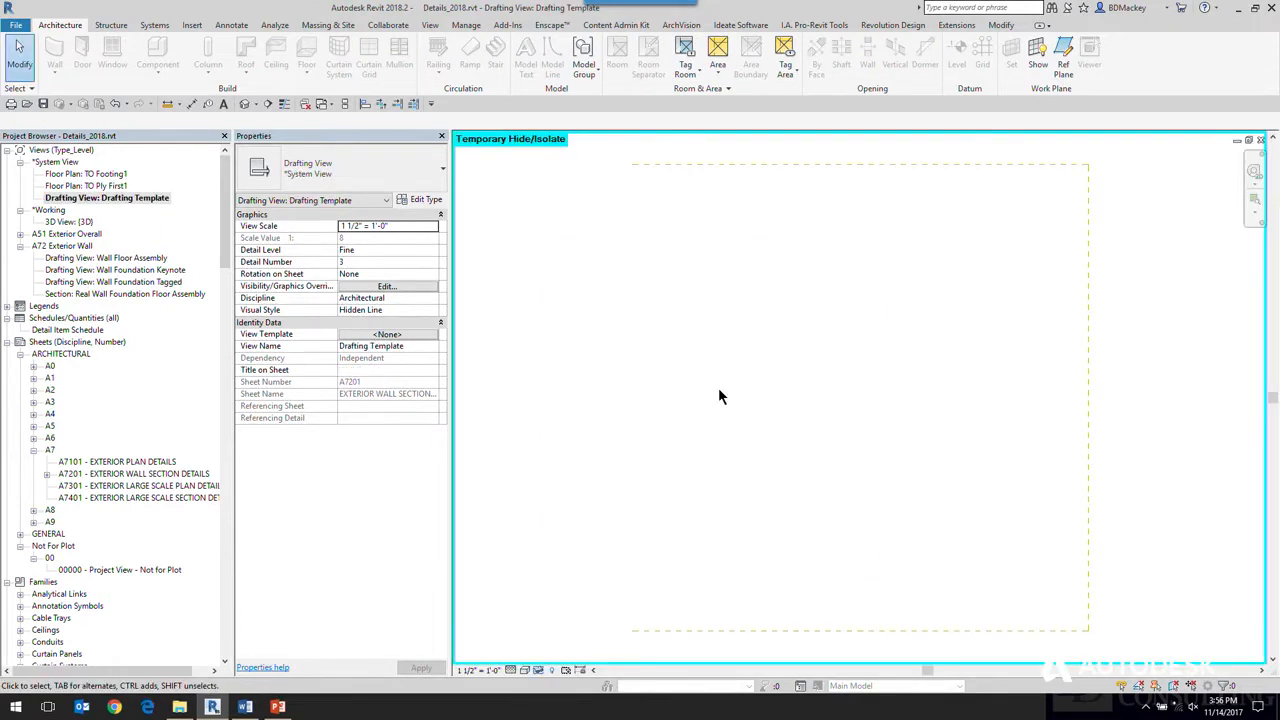
pyautogui.press('h')
pyautogui.press('r')
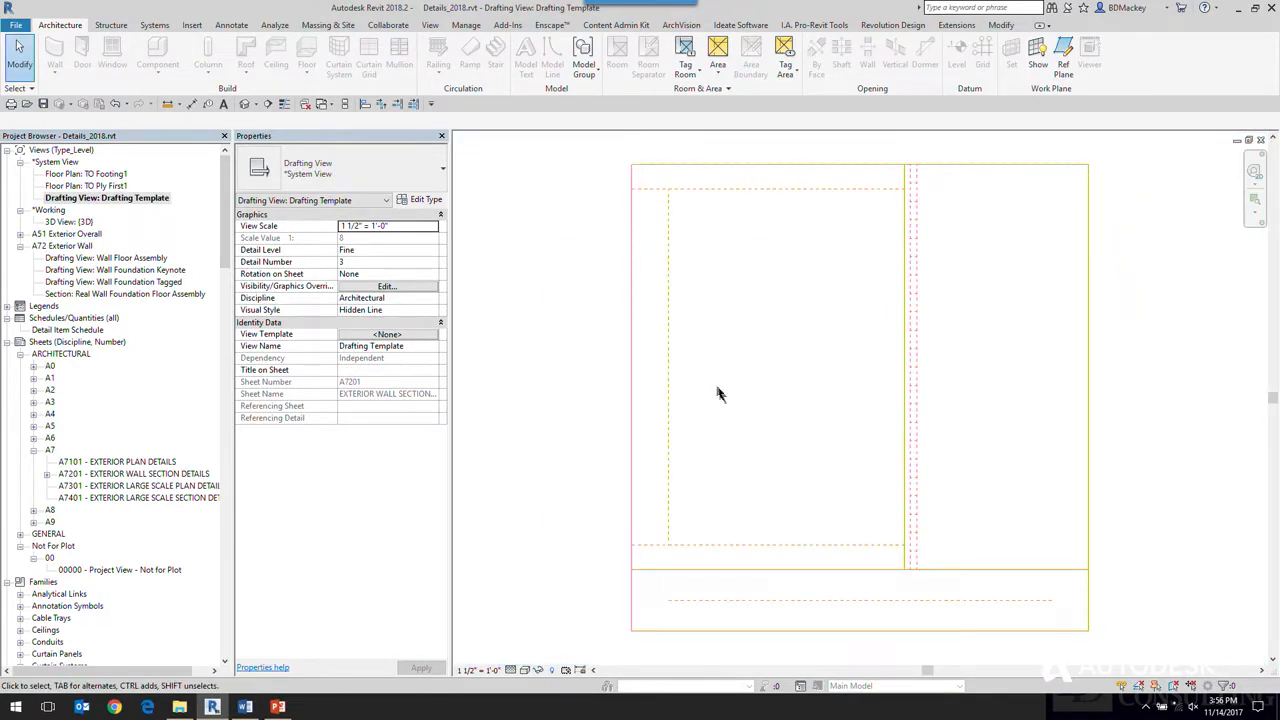
pyautogui.click(669, 290)
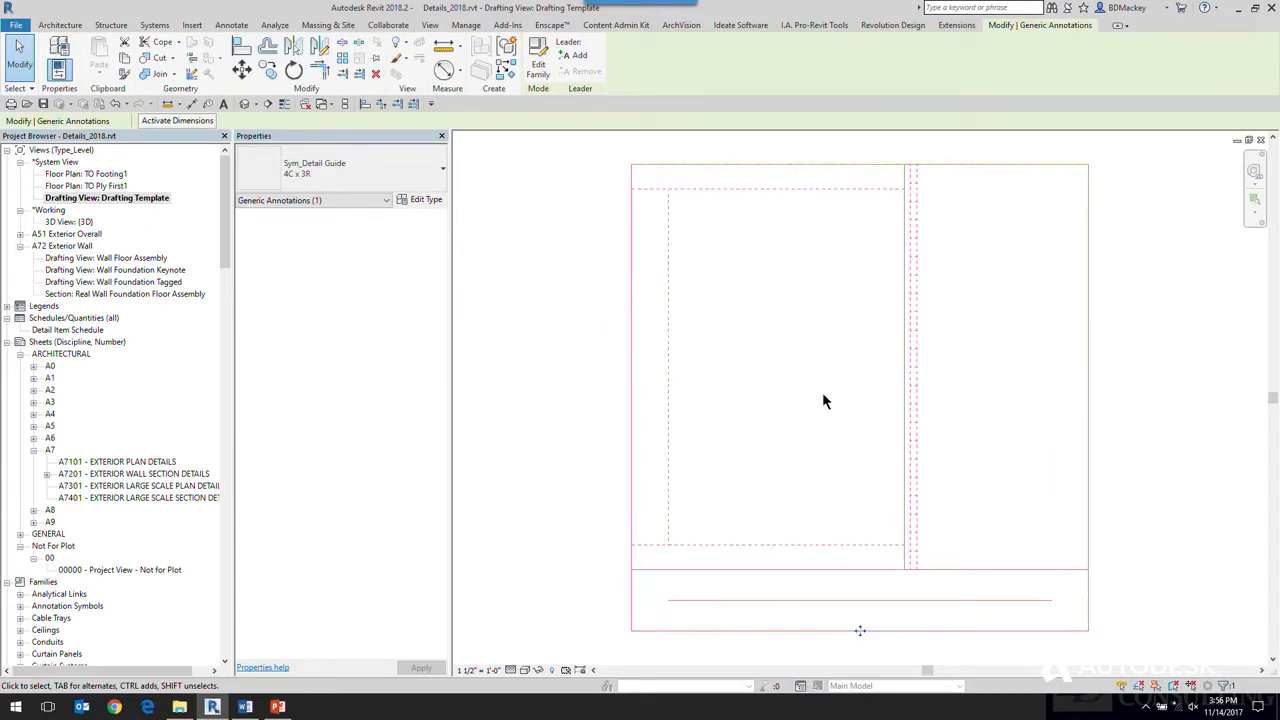
# Collapse the sheet list and look through the numbered Detail Items families in the project.
pyautogui.click(7, 343)
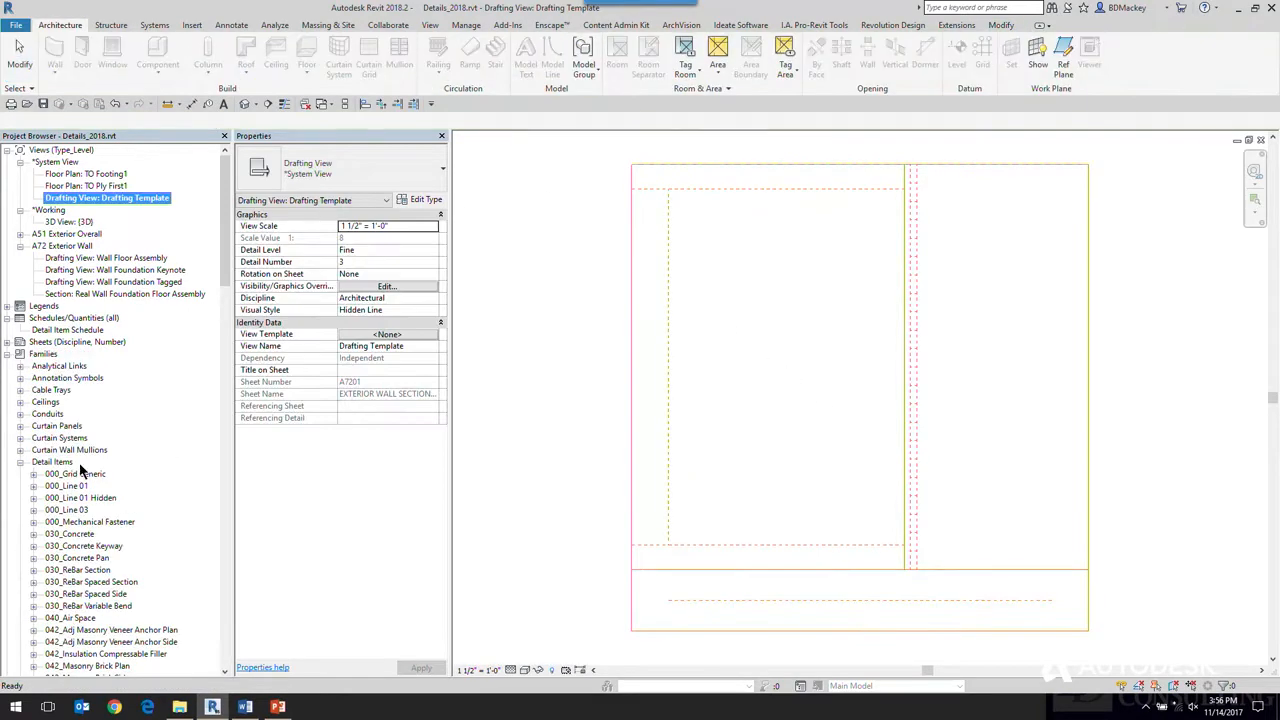
pyautogui.scroll(-4, 82, 470)
pyautogui.scroll(-4, 83, 468)
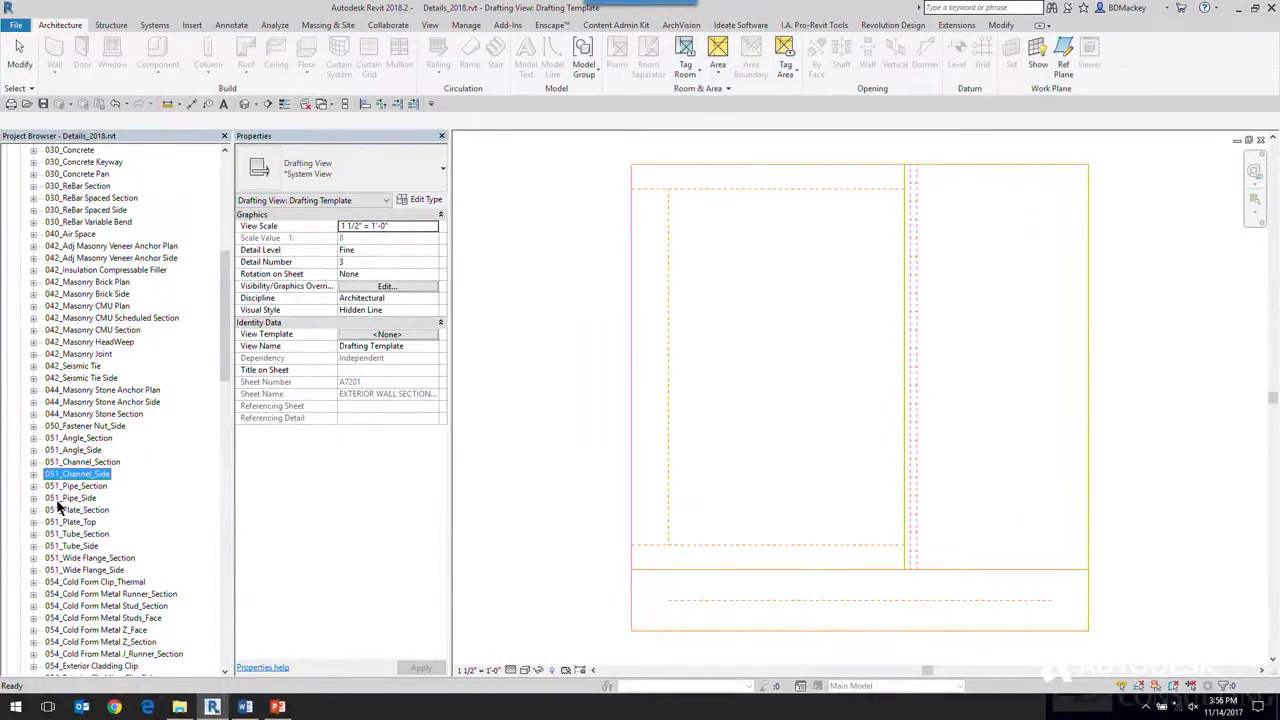
pyautogui.scroll(-2, 58, 507)
pyautogui.scroll(-2, 58, 510)
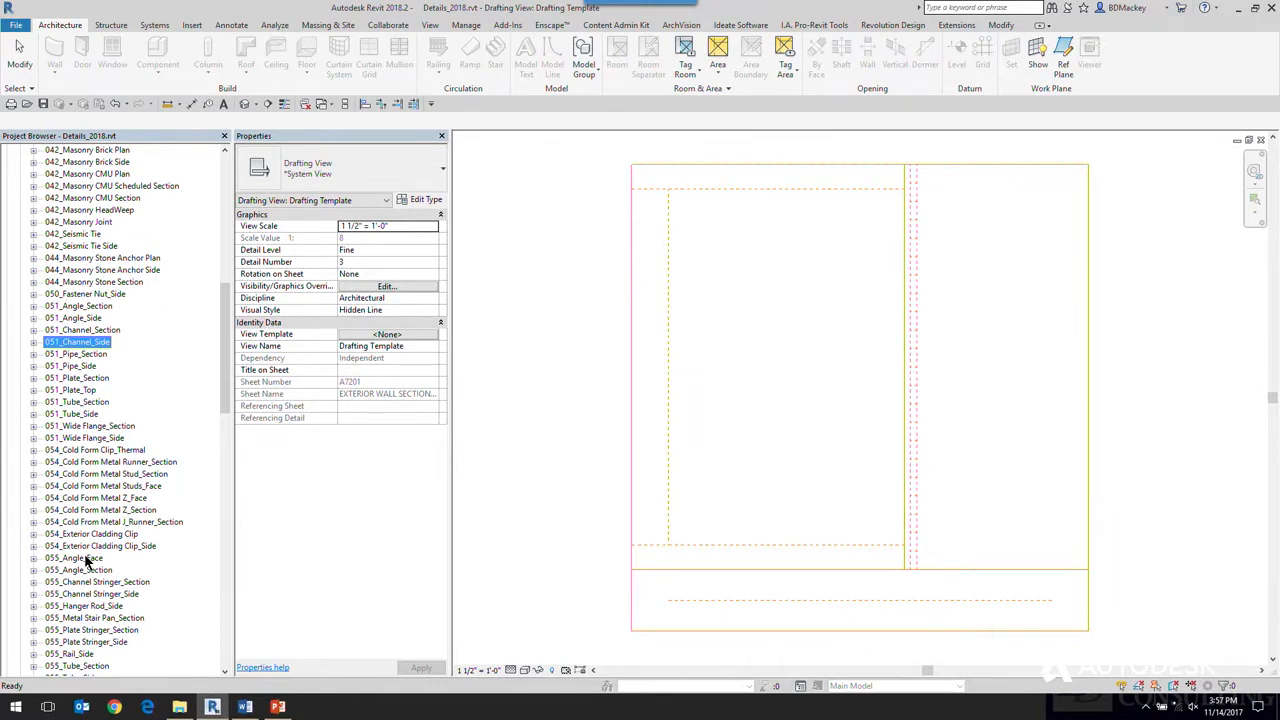
pyautogui.scroll(6, 88, 480)
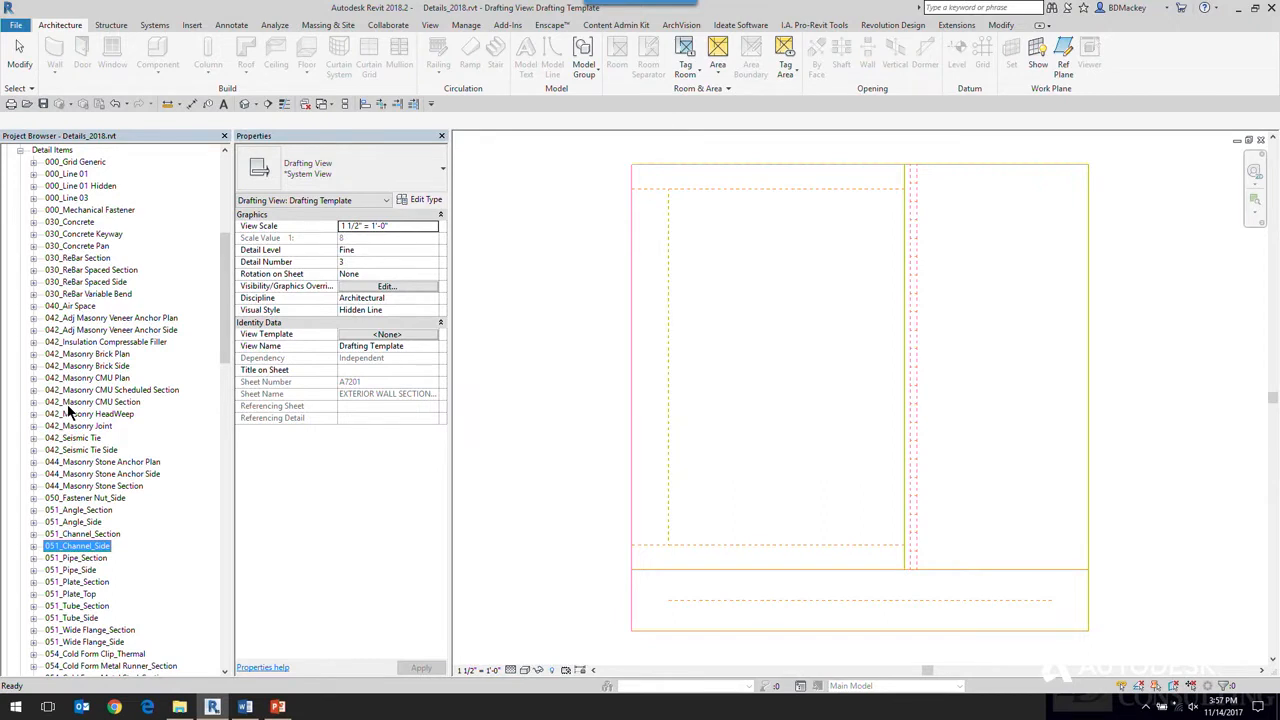
pyautogui.click(745, 326)
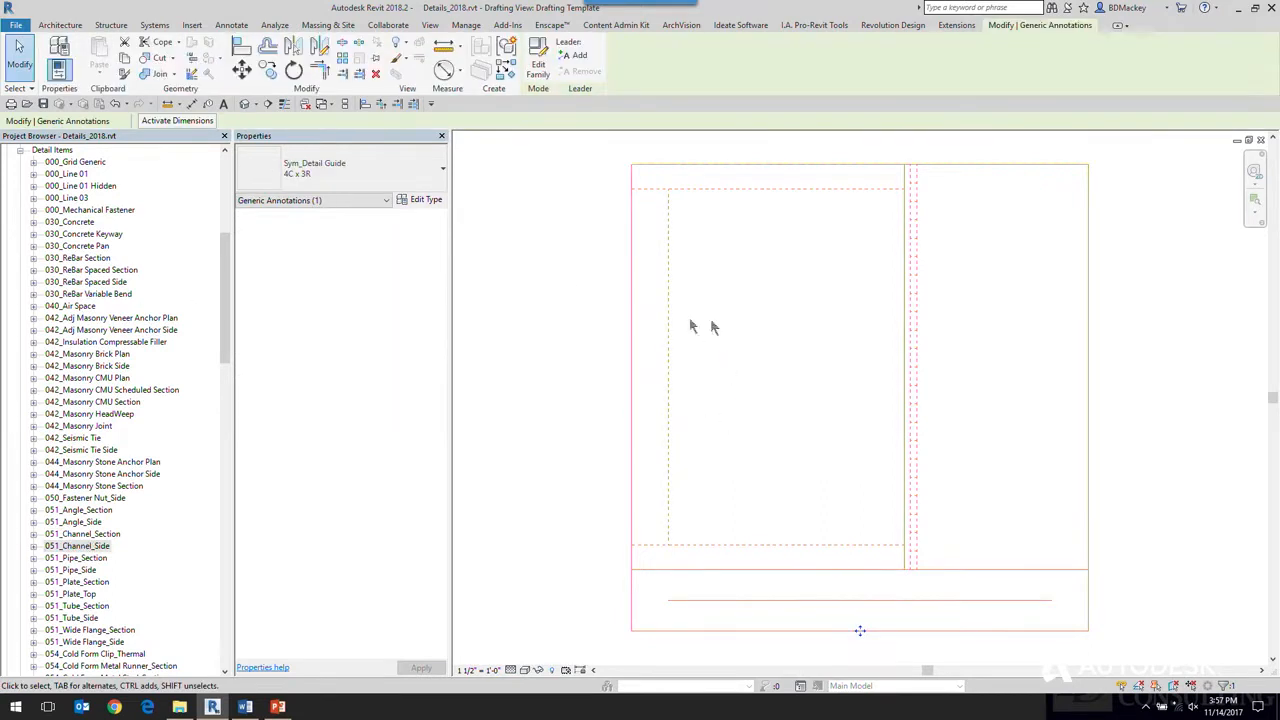
pyautogui.click(812, 372)
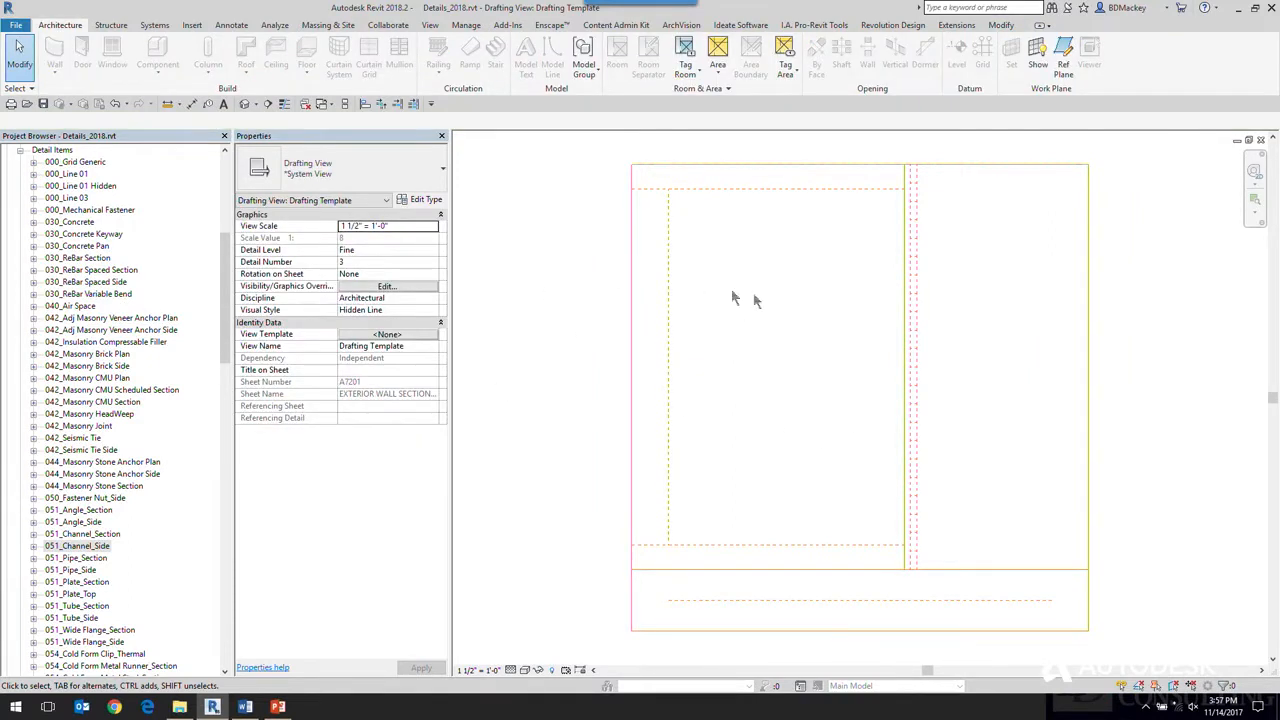
# Expand the 040_Air Space family and place its 2" type vertically inside the Drafting Template view, about 2'-6" long.
pyautogui.click(33, 306)
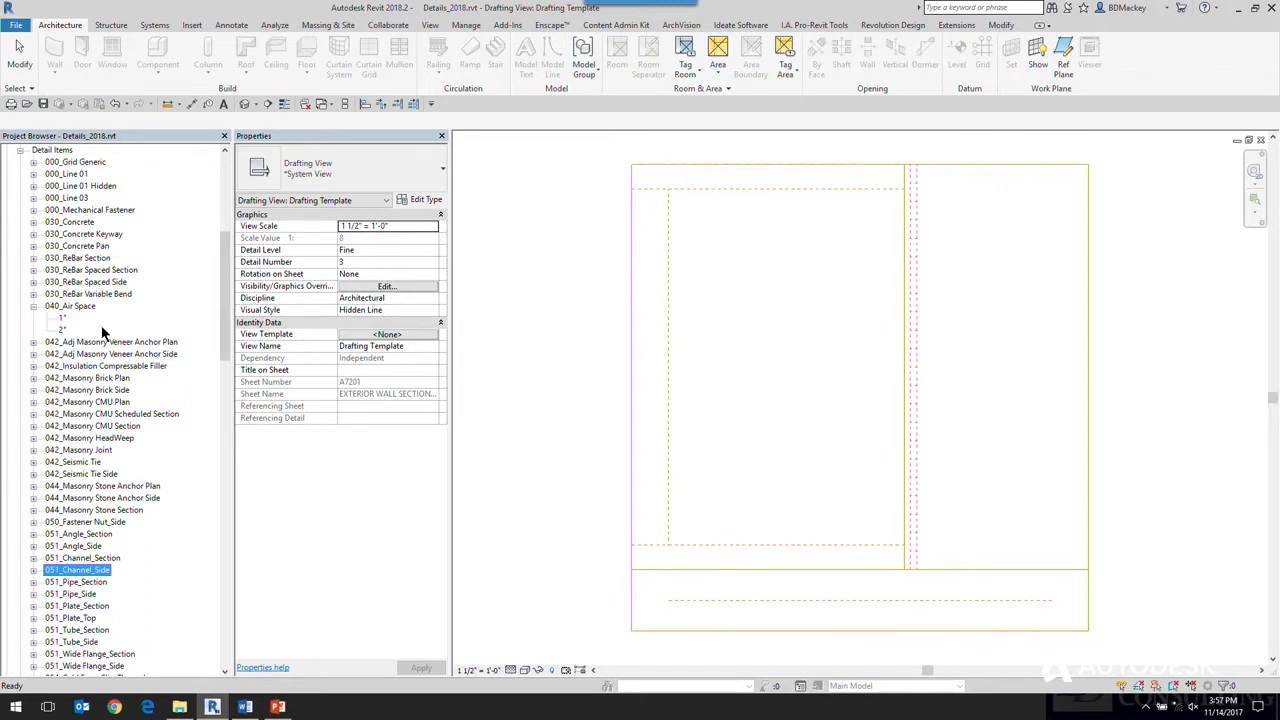
pyautogui.moveTo(62, 329); pyautogui.dragTo(776, 426)
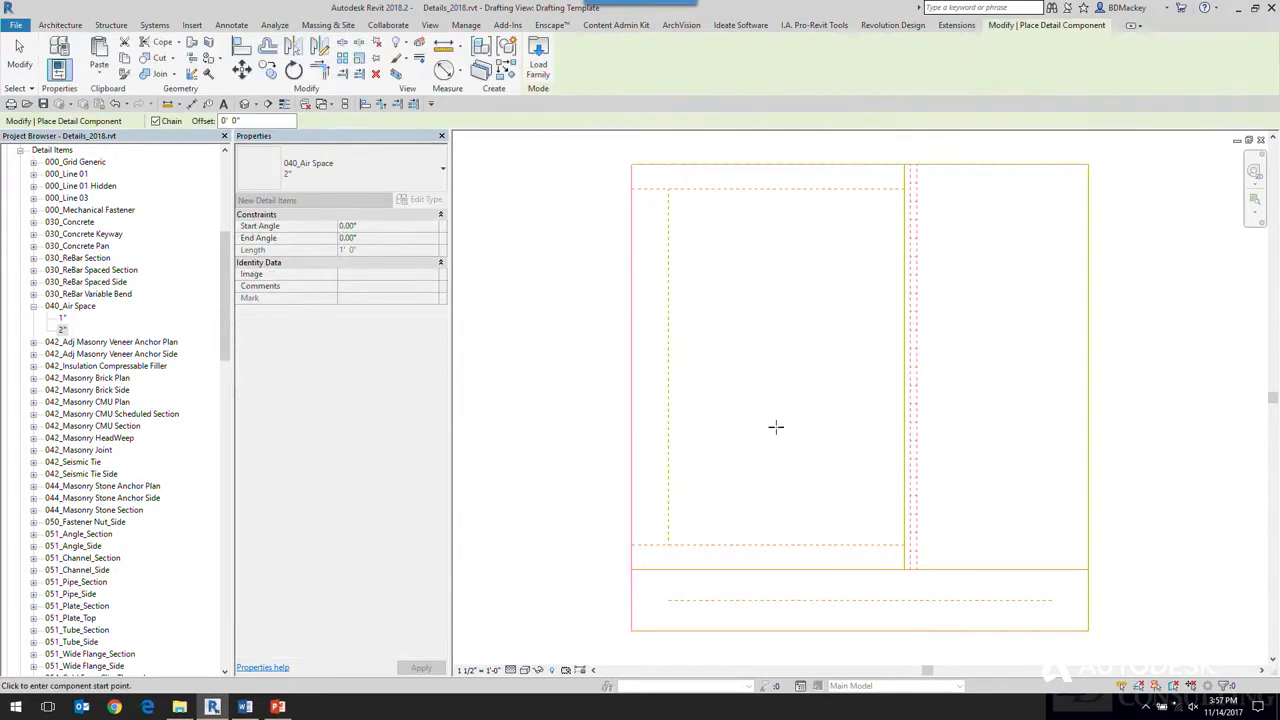
pyautogui.click(776, 426)
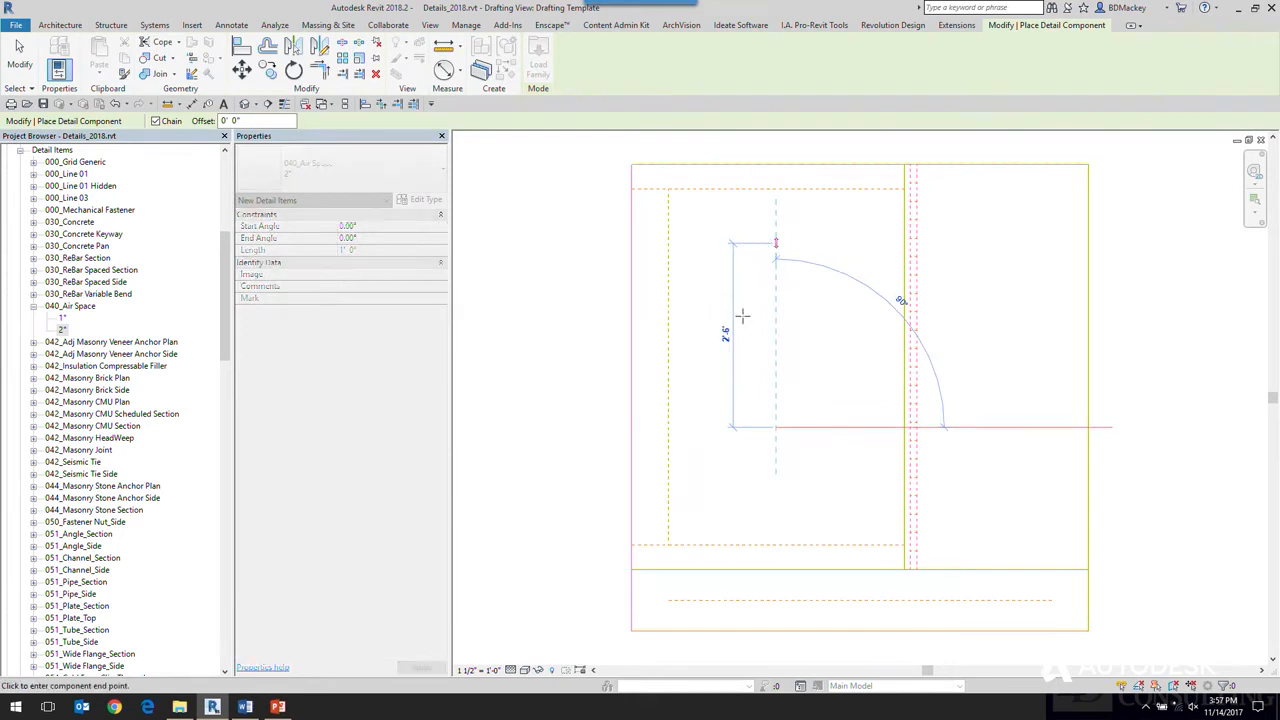
pyautogui.click(740, 274)
pyautogui.rightClick(823, 284)
pyautogui.click(832, 289)
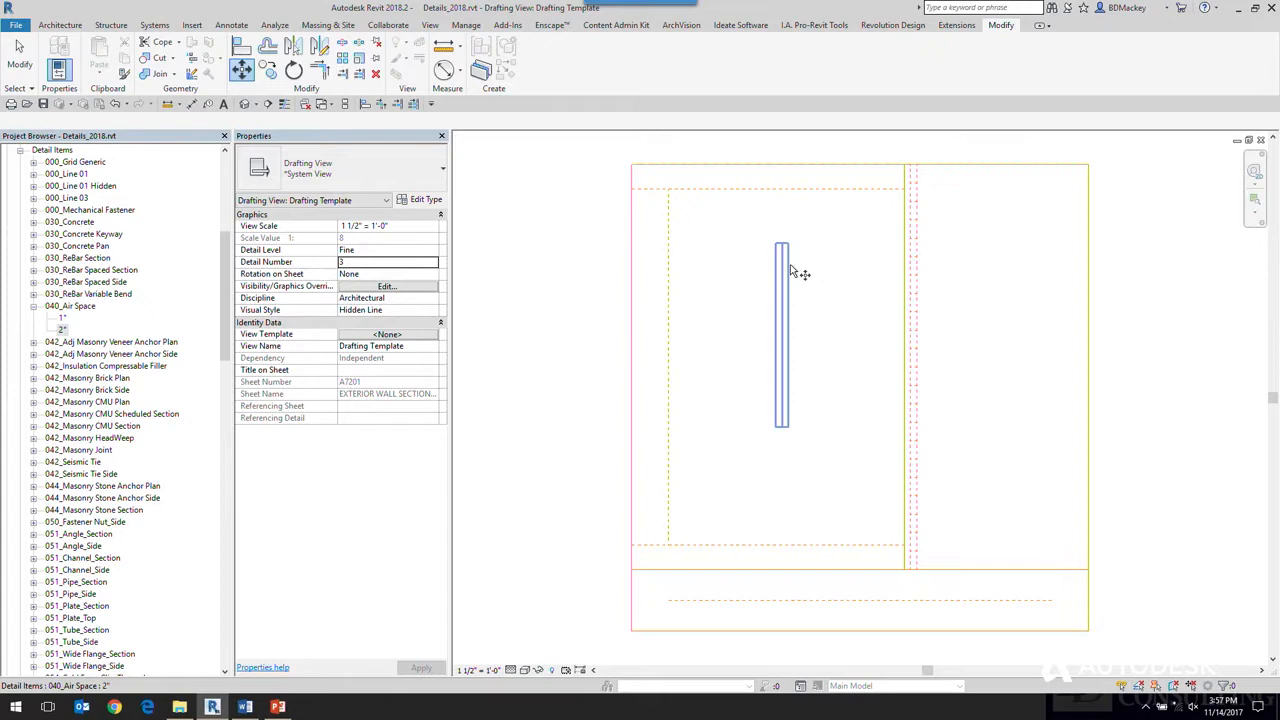
# Delete the air space detail item from the Drafting Template view.
pyautogui.click(784, 270)
pyautogui.press('Delete')
pyautogui.rightClick(557, 229)
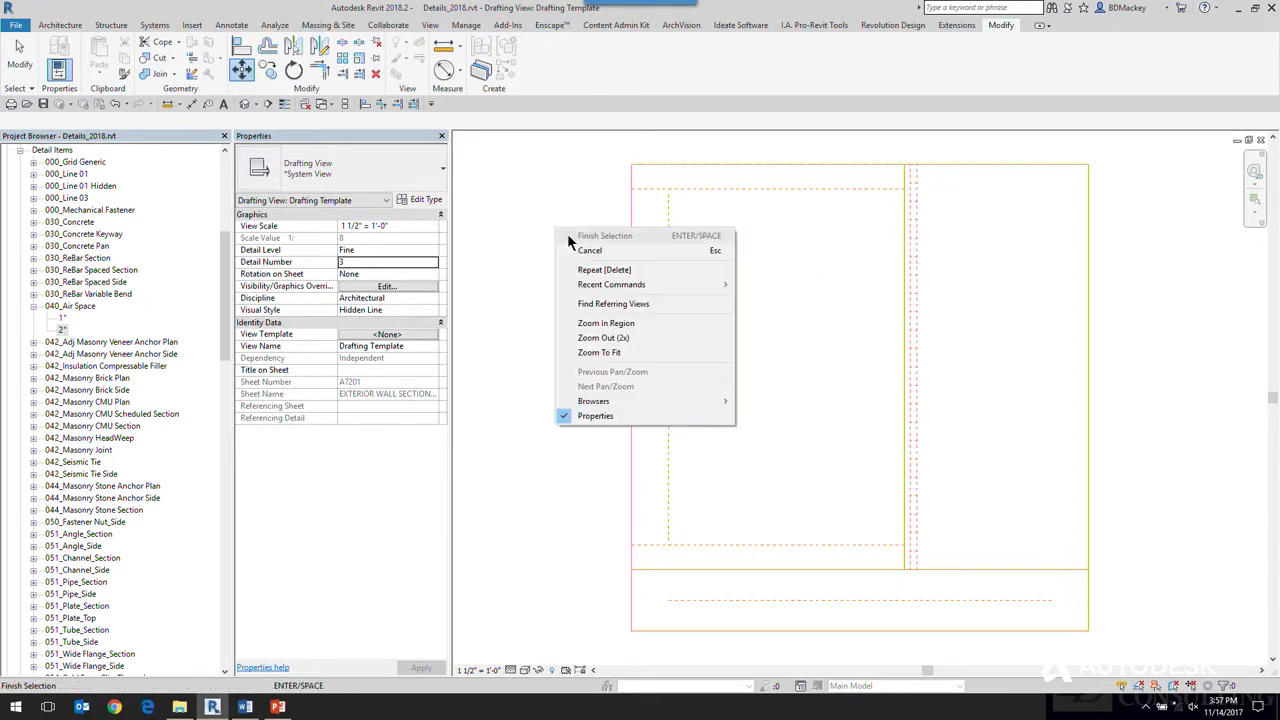
pyautogui.click(588, 251)
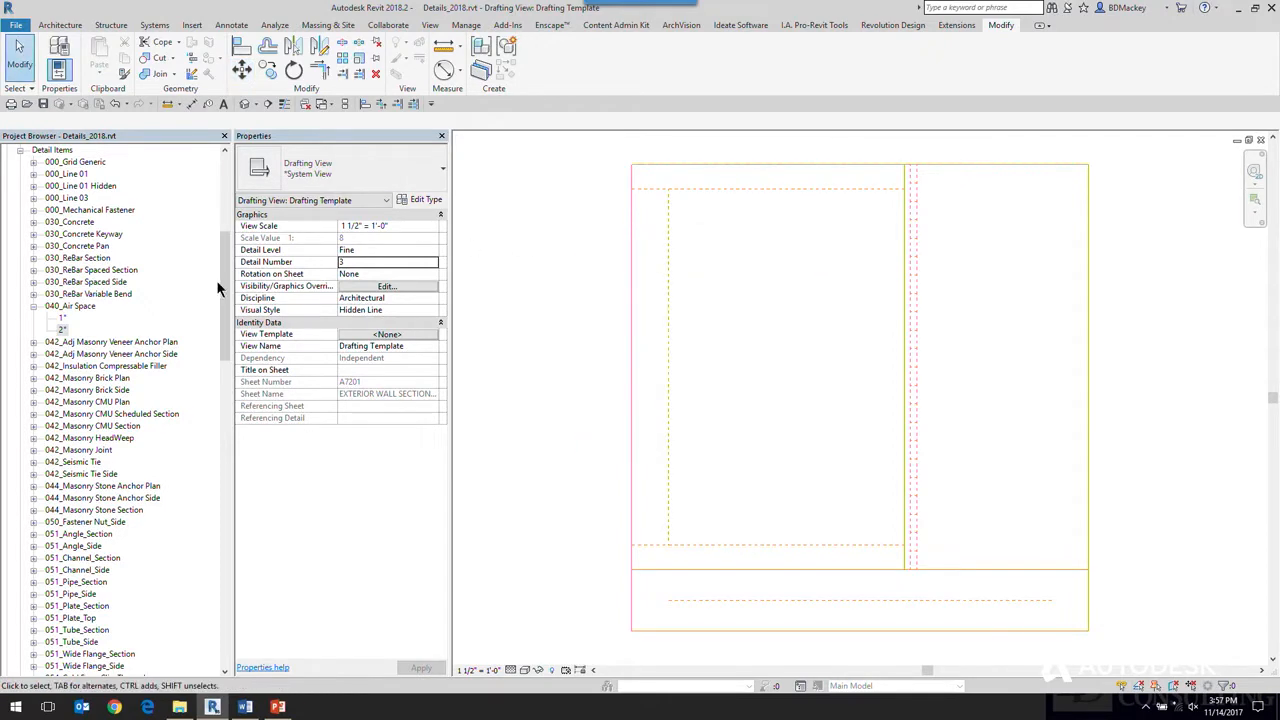
# Open the {3D} view and examine the cut wall, floor and foundation assembly from a lower front angle.
pyautogui.moveTo(222, 262); pyautogui.dragTo(228, 205)
pyautogui.doubleClick(72, 221)
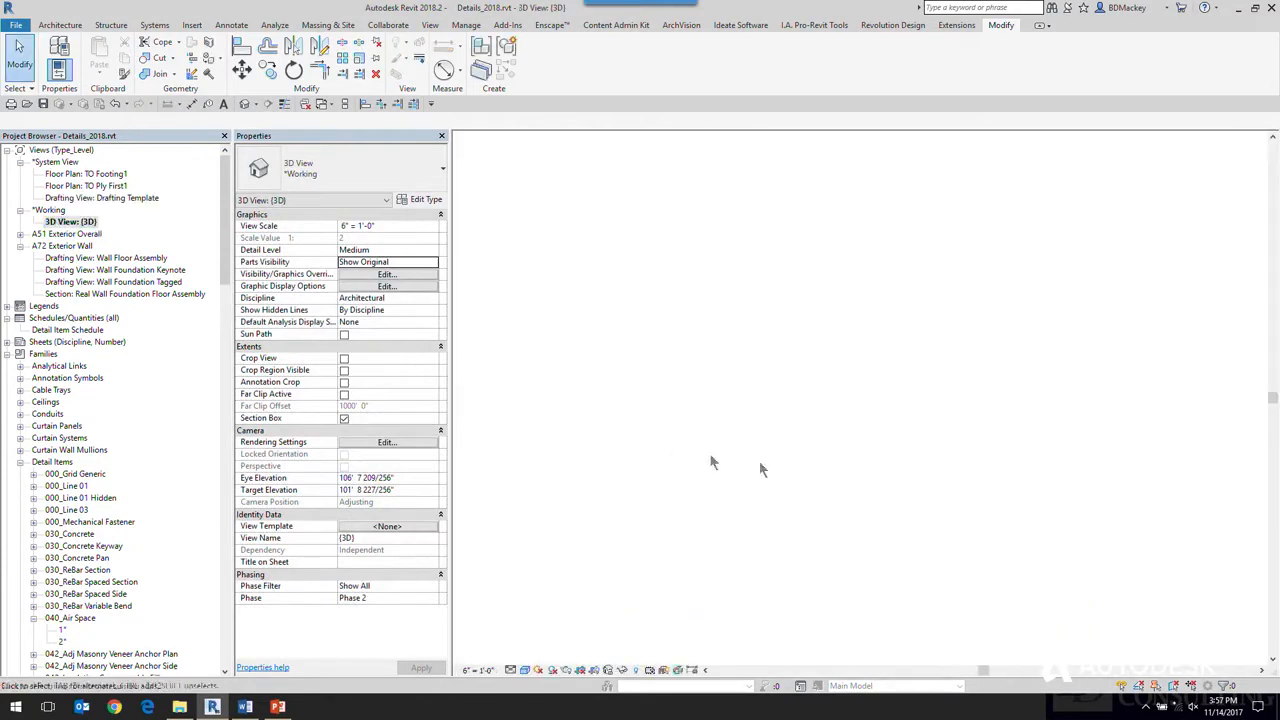
pyautogui.keyDown('shift'); pyautogui.moveTo(897, 502); pyautogui.dragTo(872, 481, button='middle'); pyautogui.keyUp('shift')
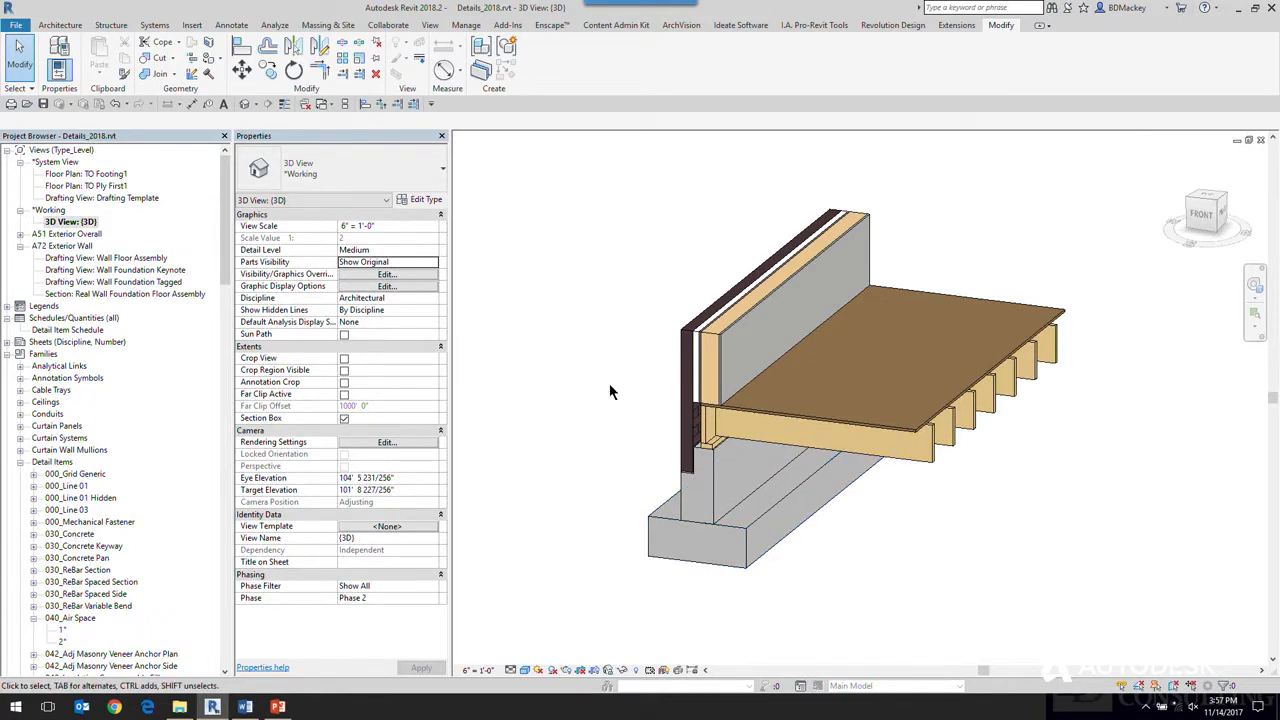
pyautogui.scroll(2, 655, 403)
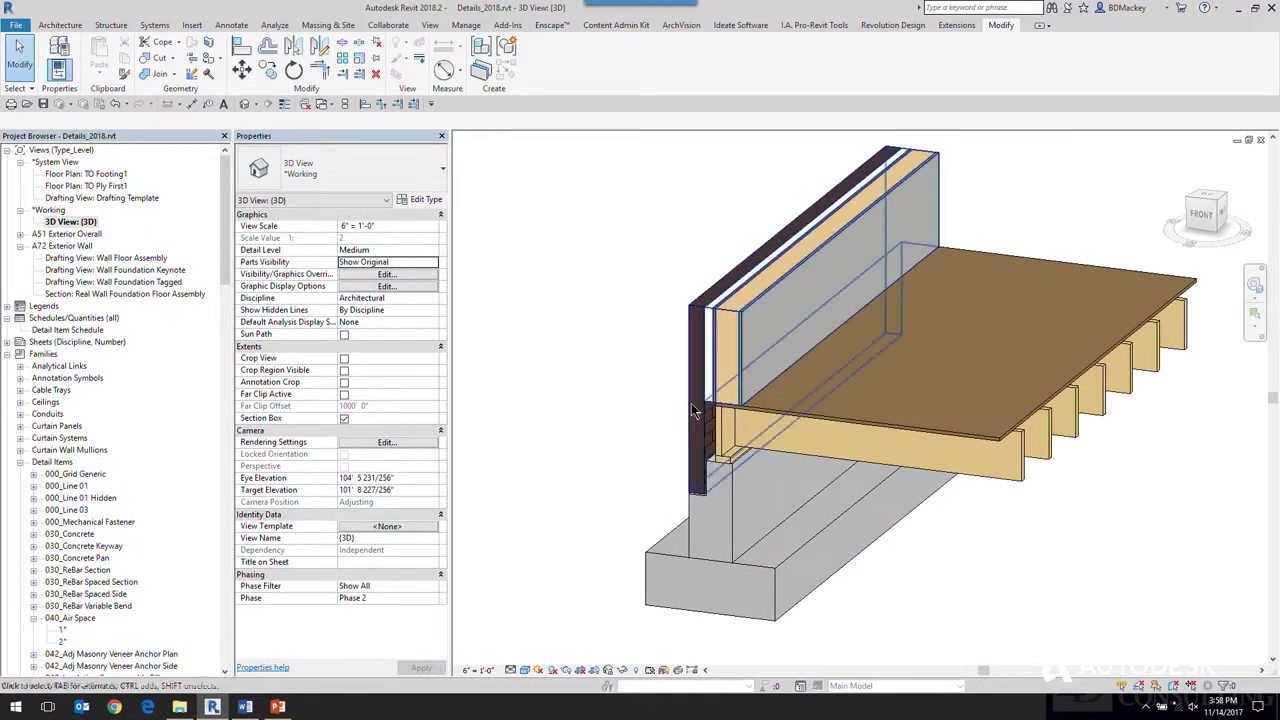
# Open the Real Wall Foundation Floor Assembly section and examine the extent of the brick exterior wall at the floor and foundation.
pyautogui.doubleClick(179, 294)
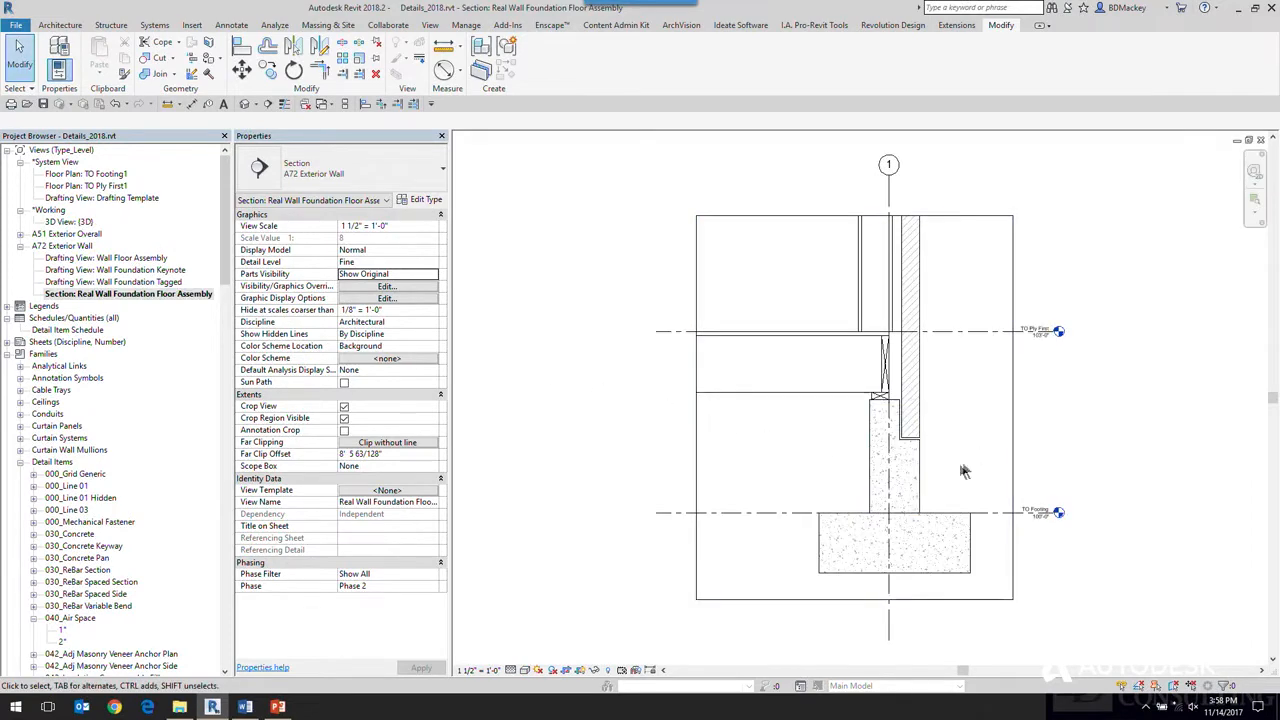
pyautogui.scroll(3, 973, 444)
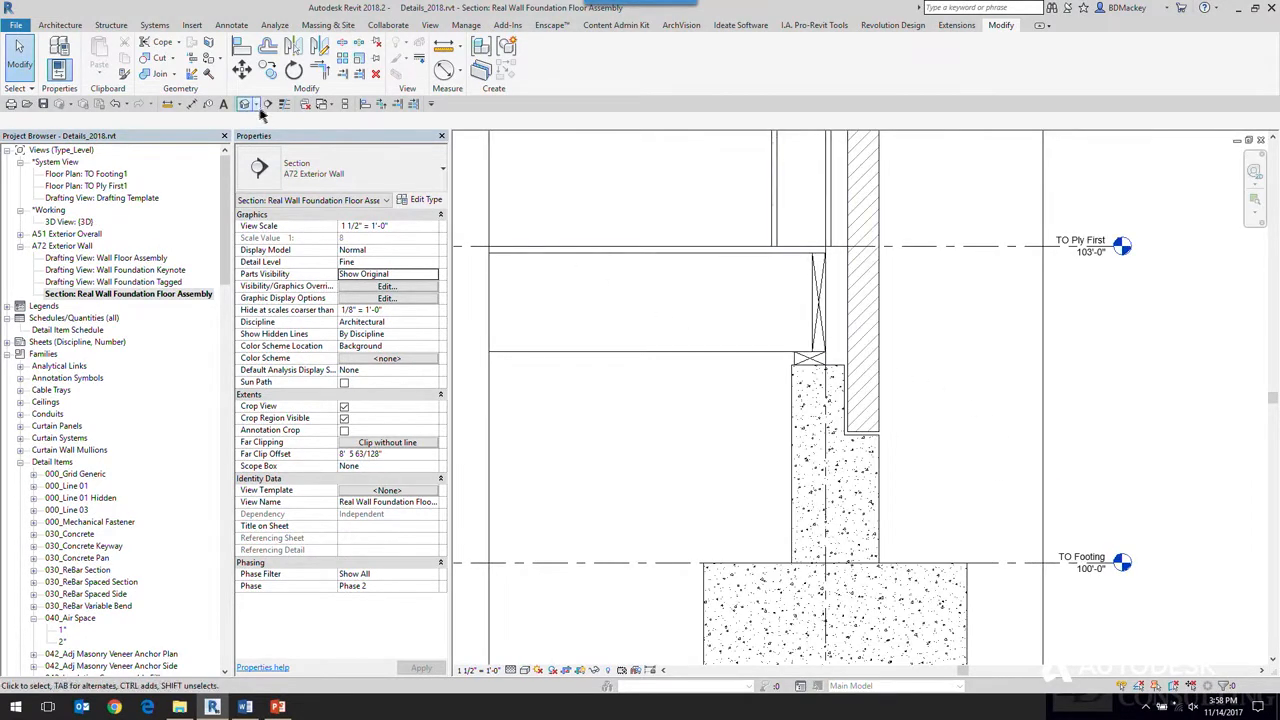
pyautogui.moveTo(907, 452); pyautogui.dragTo(958, 541, button='middle')
pyautogui.scroll(4, 904, 424)
pyautogui.scroll(-1, 957, 532)
pyautogui.moveTo(957, 466); pyautogui.dragTo(905, 450, button='middle')
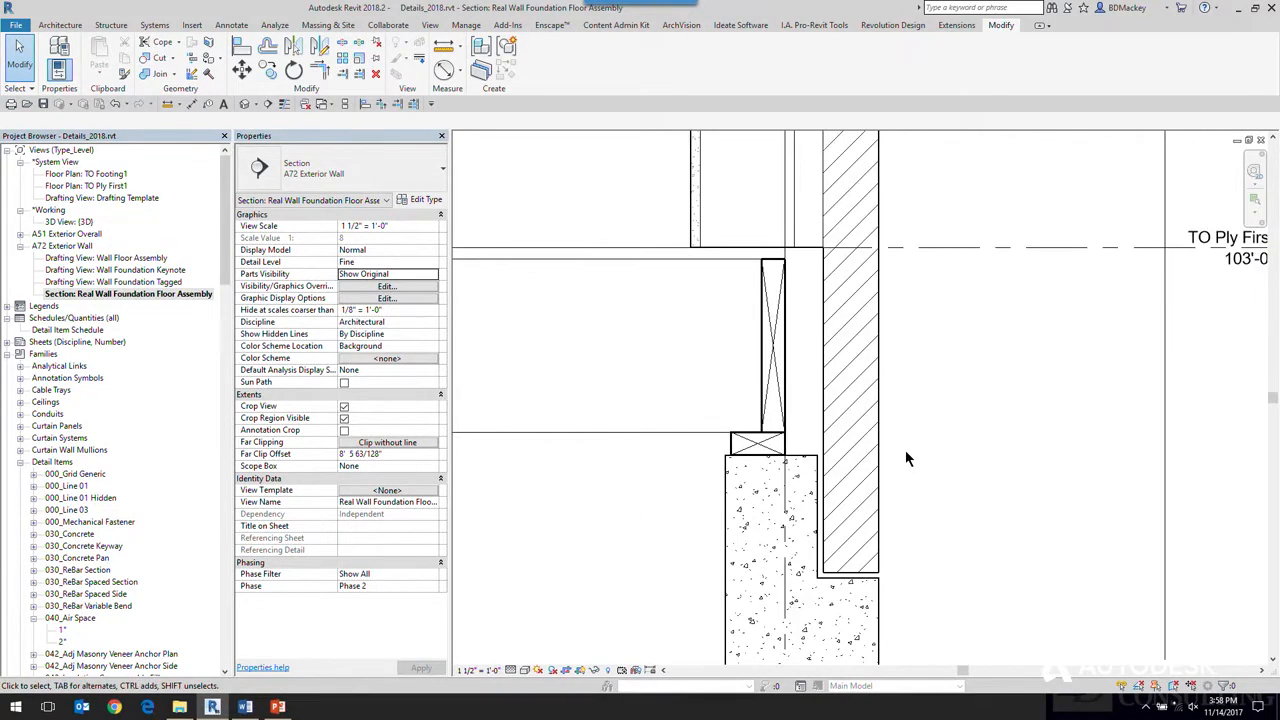
pyautogui.click(786, 236)
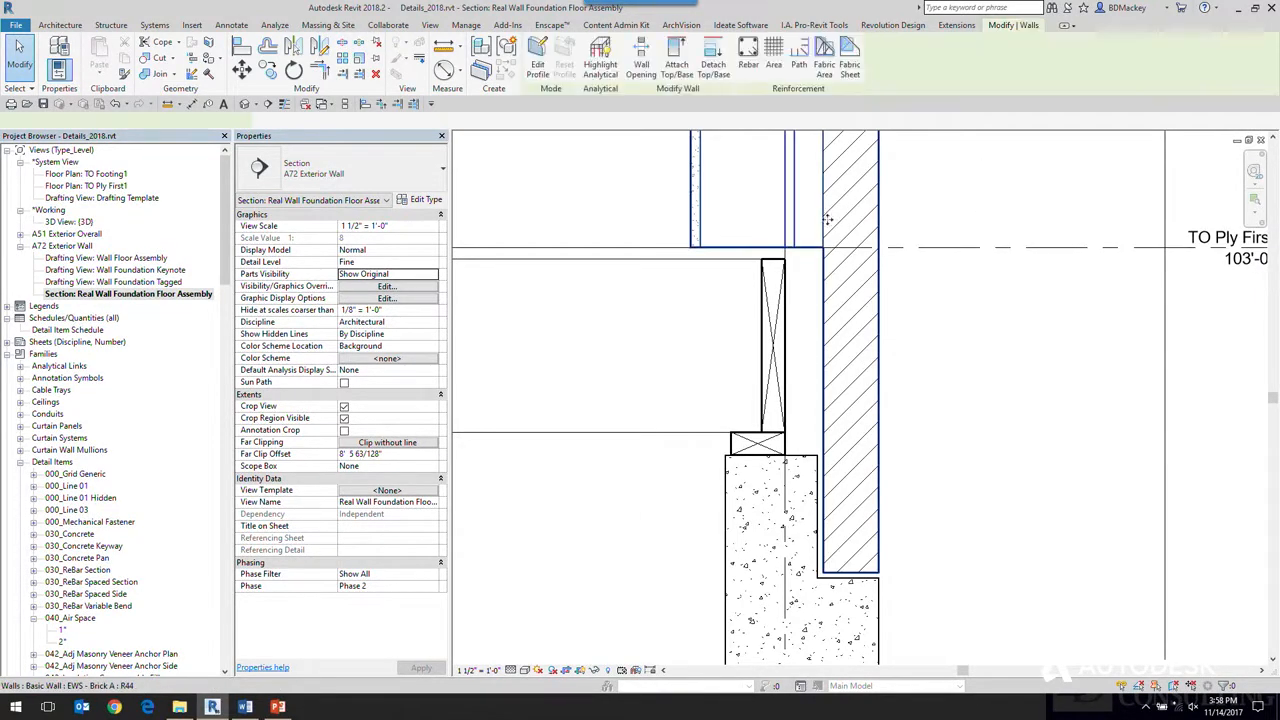
pyautogui.moveTo(939, 511); pyautogui.dragTo(880, 523, button='middle')
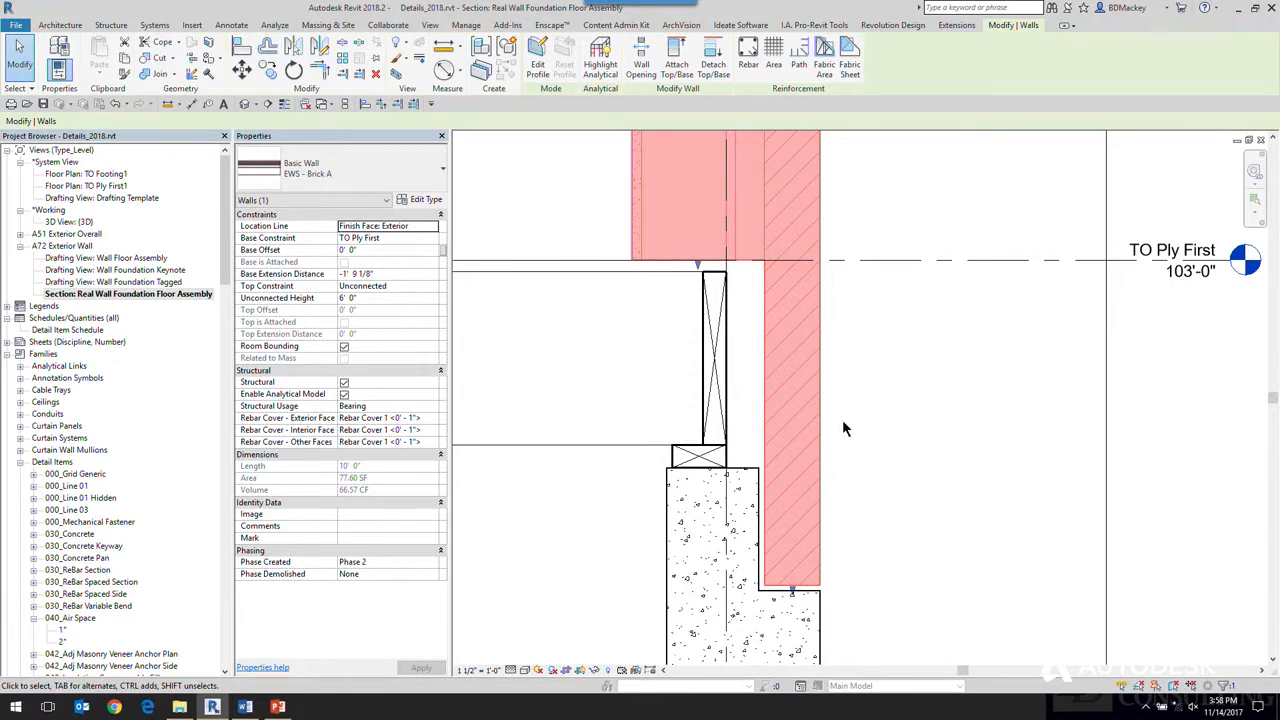
pyautogui.click(508, 512)
# Place the 2" 040_Air Space detail item behind the brick, from the TO Ply First level up to the view's upper crop edge.
pyautogui.click(62, 641)
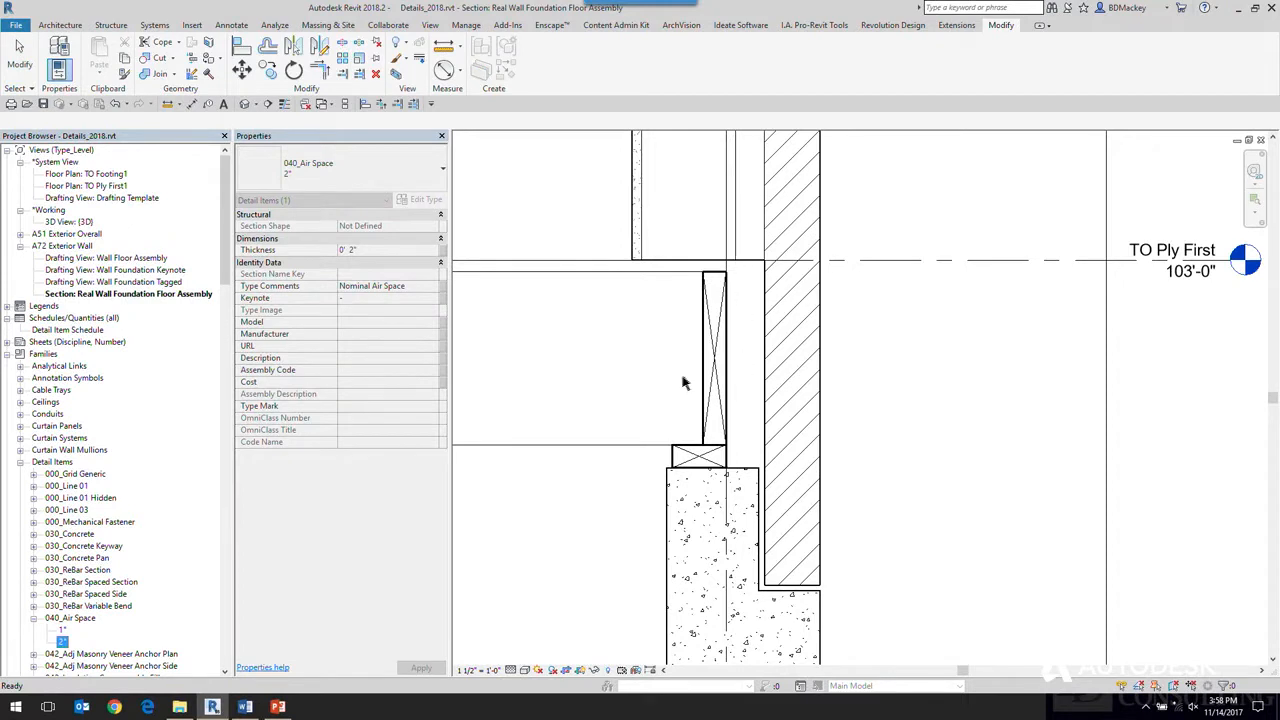
pyautogui.click(572, 402)
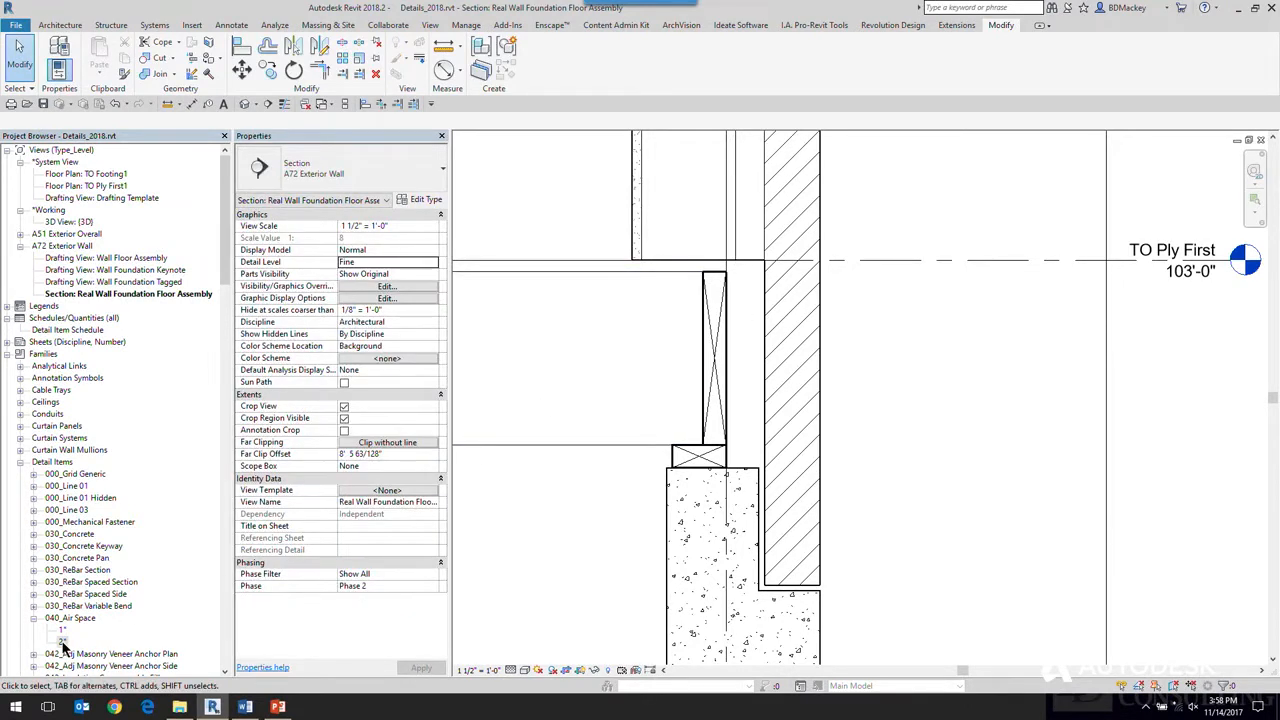
pyautogui.click(62, 641)
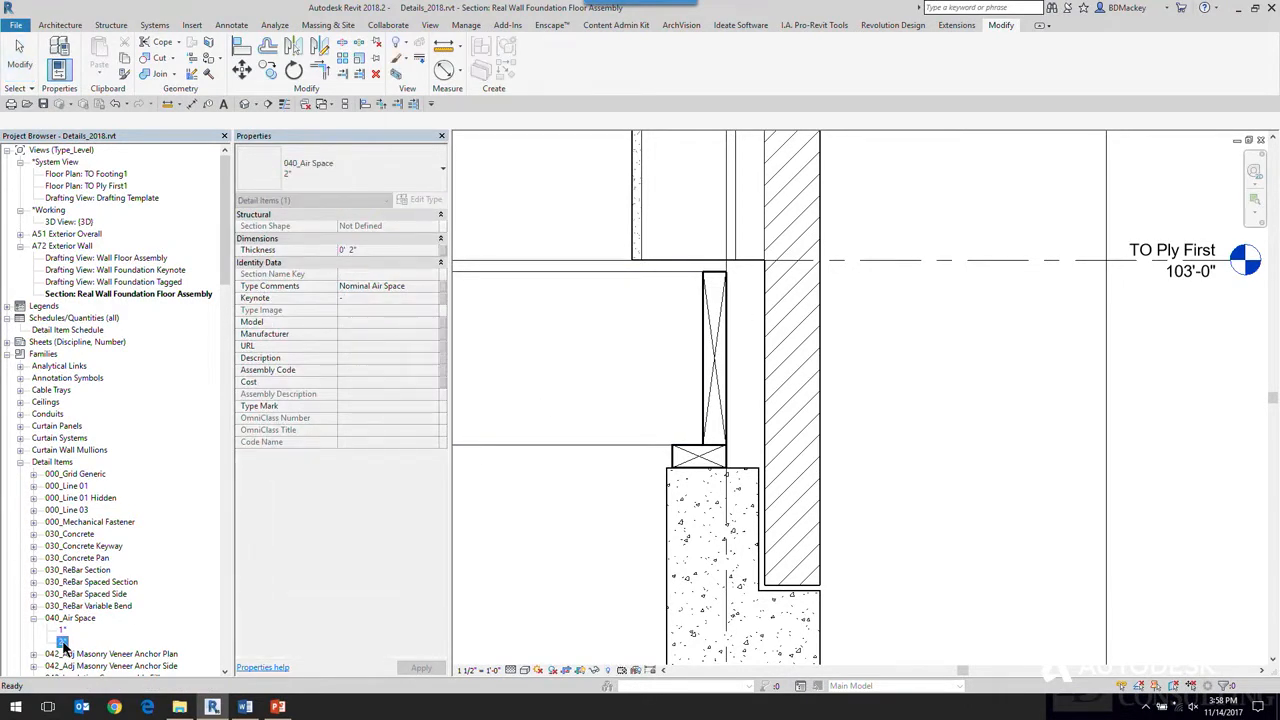
pyautogui.moveTo(63, 643)
pyautogui.mouseDown()
pyautogui.moveTo(253, 605)
pyautogui.moveTo(574, 414)
pyautogui.moveTo(606, 415)
pyautogui.mouseUp()
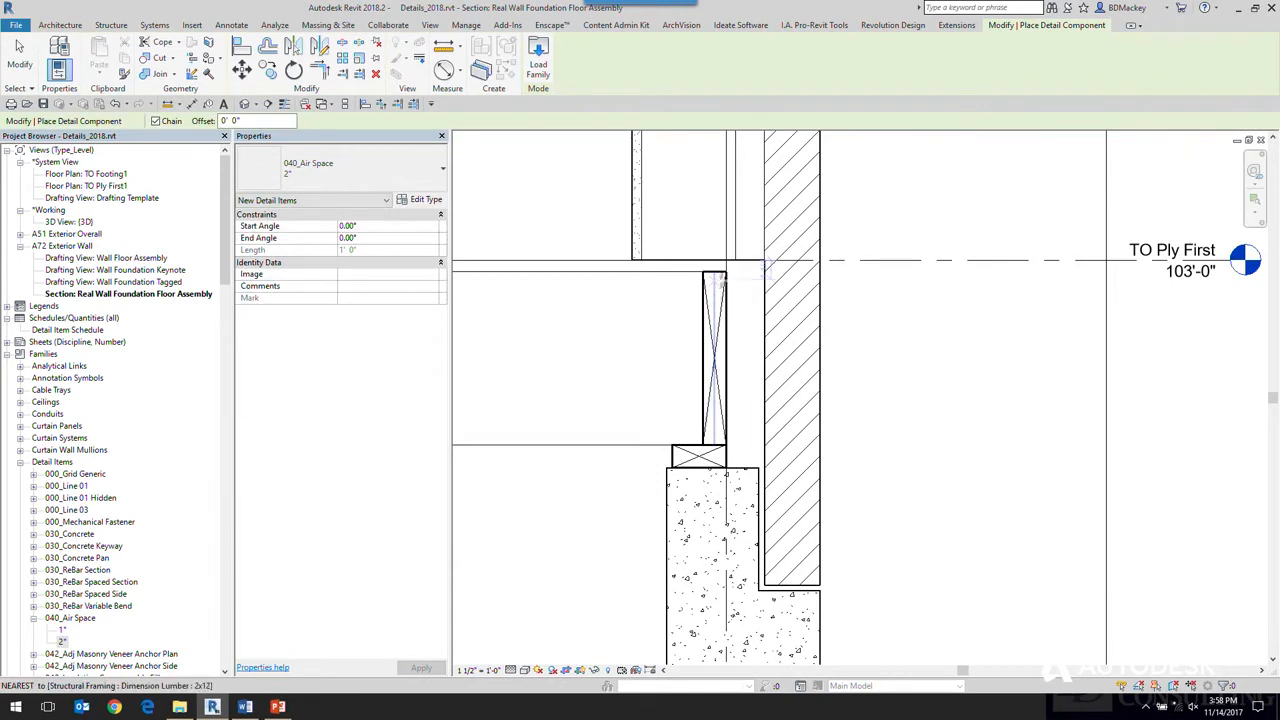
pyautogui.click(736, 260)
pyautogui.moveTo(737, 208); pyautogui.dragTo(738, 375, button='middle')
pyautogui.scroll(-3, 736, 283)
pyautogui.click(736, 150)
pyautogui.press('Escape')
pyautogui.rightClick(886, 362)
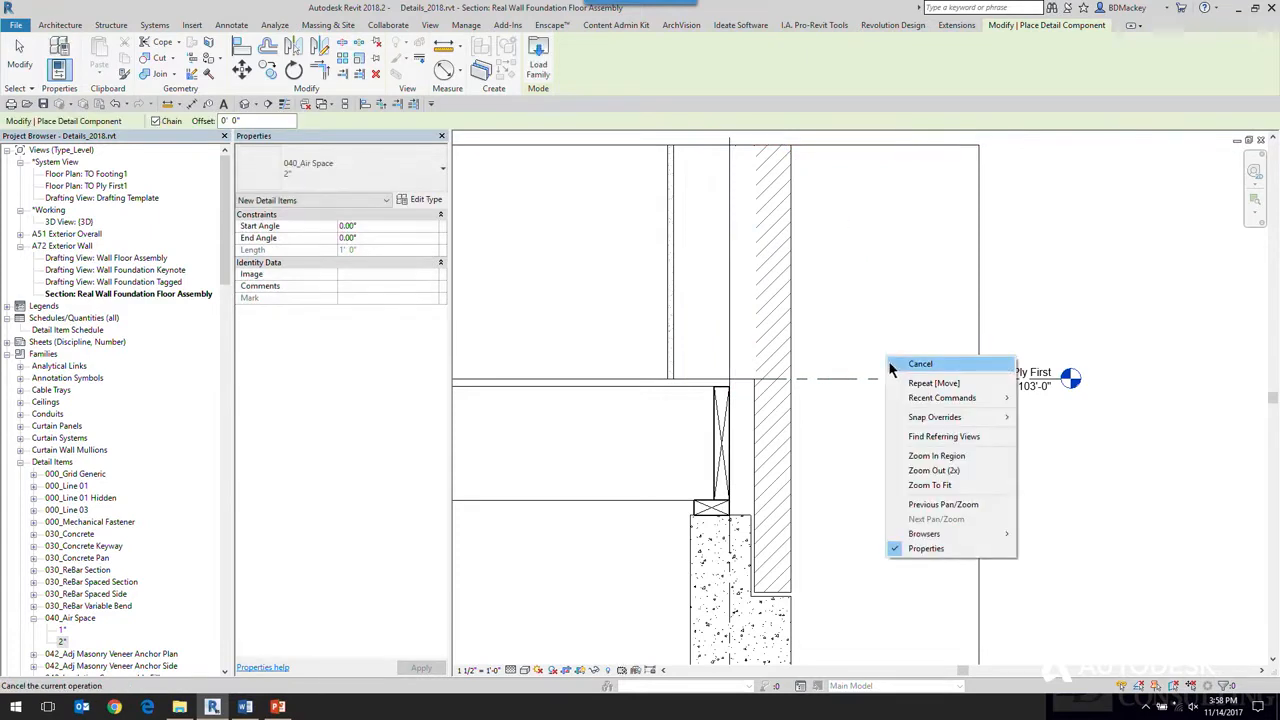
pyautogui.click(905, 366)
# Stretch the lower end of the air space down to just above the foundation wall, for a length of about 3'-0".
pyautogui.click(740, 385)
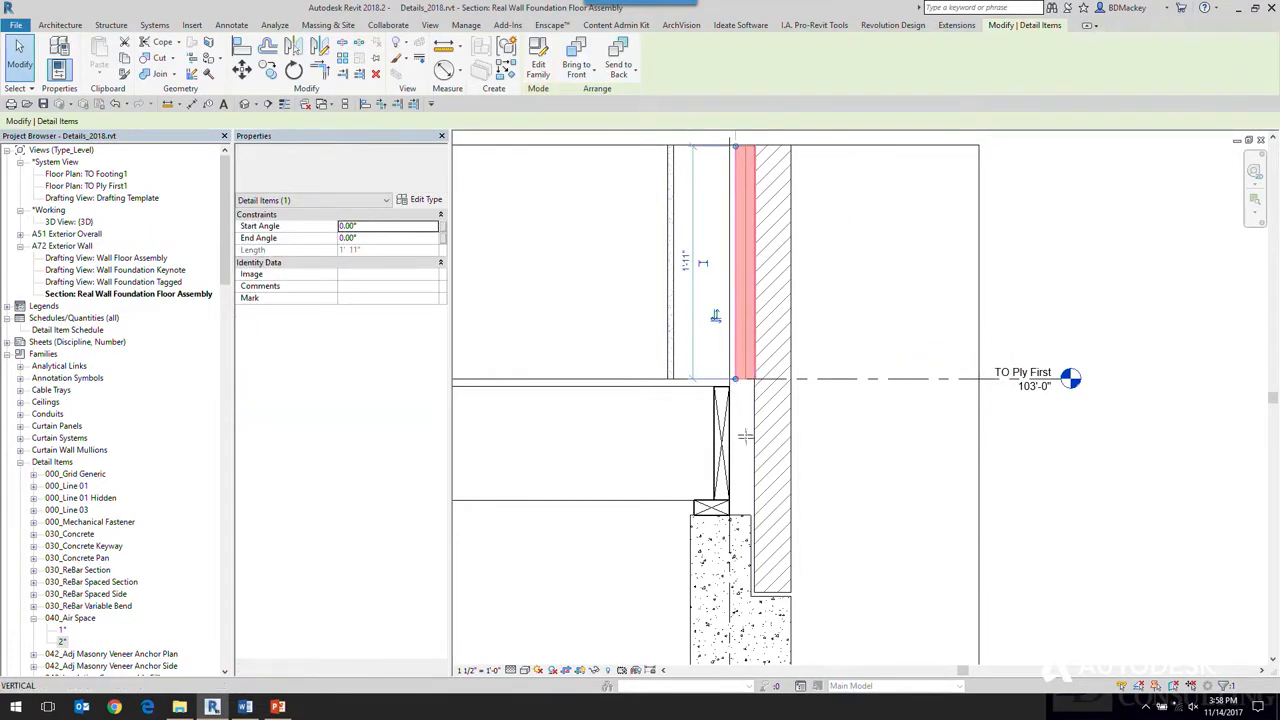
pyautogui.moveTo(740, 385); pyautogui.dragTo(738, 514)
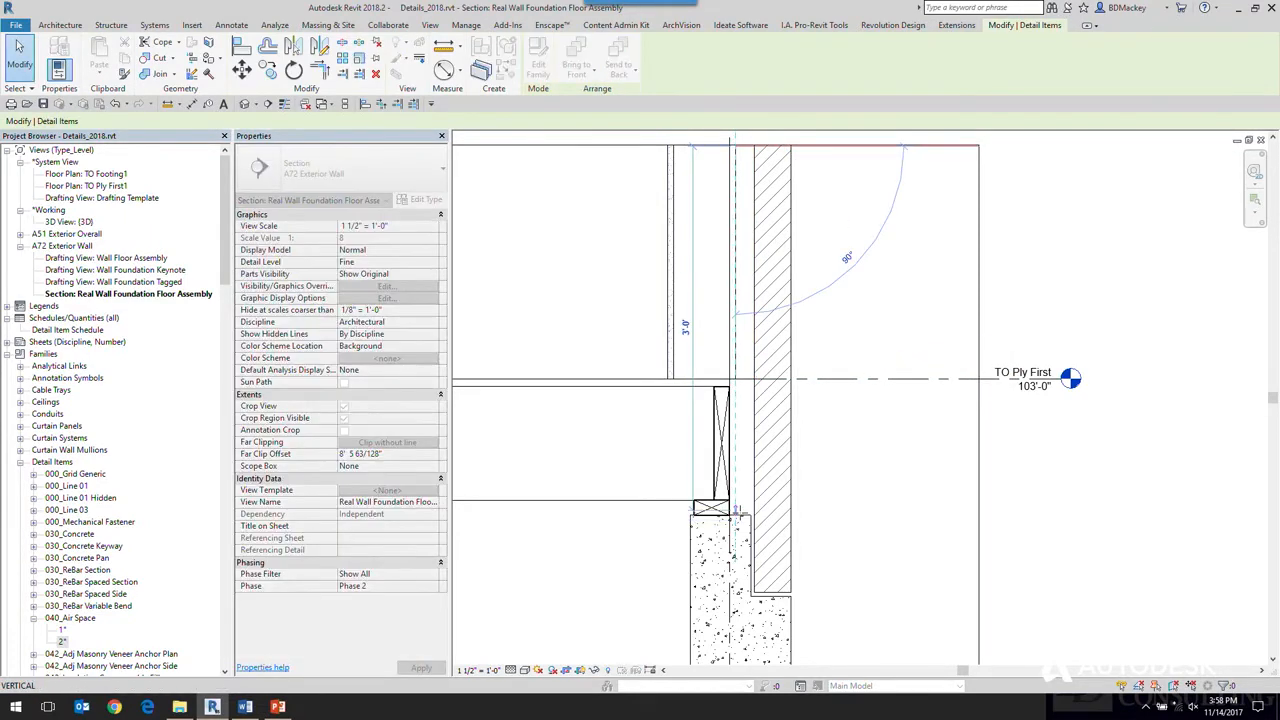
pyautogui.press('Escape')
pyautogui.scroll(2, 720, 432)
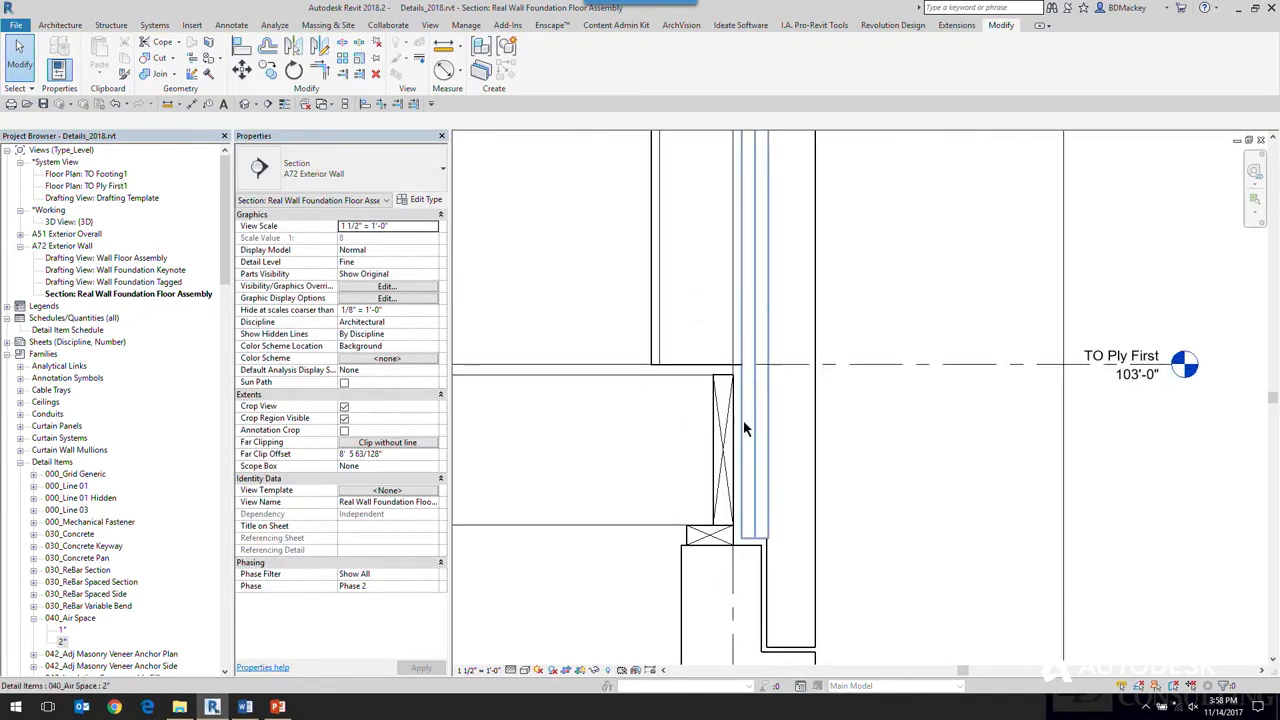
pyautogui.click(752, 430)
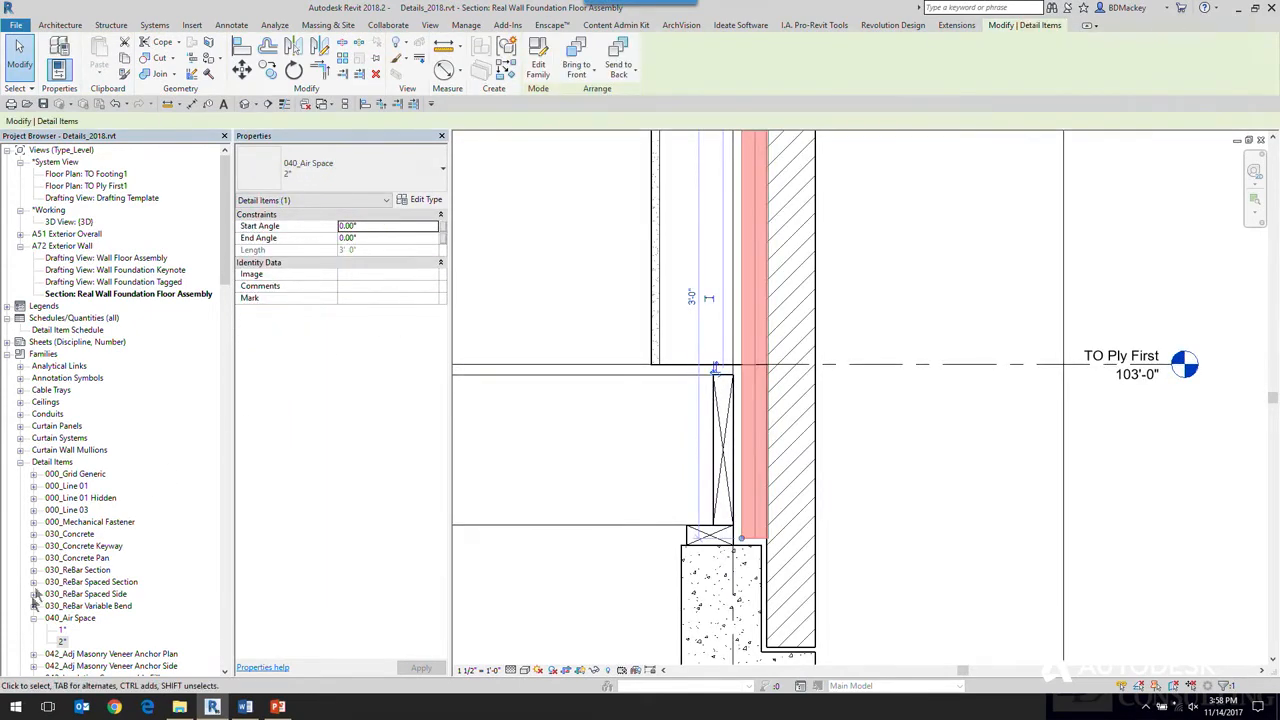
# Collapse the 040_Air Space family and look through the numbered Detail Items families down to the 08x series.
pyautogui.click(37, 622)
pyautogui.scroll(-6, 78, 545)
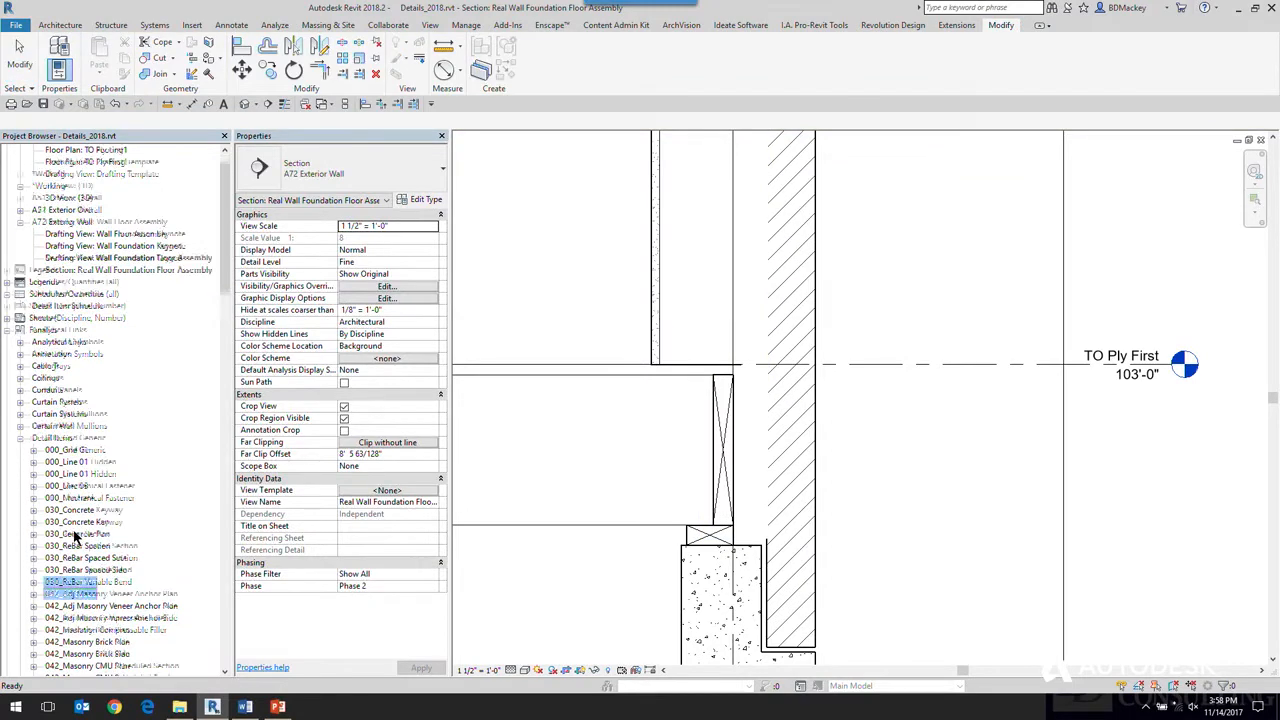
pyautogui.scroll(-2, 80, 537)
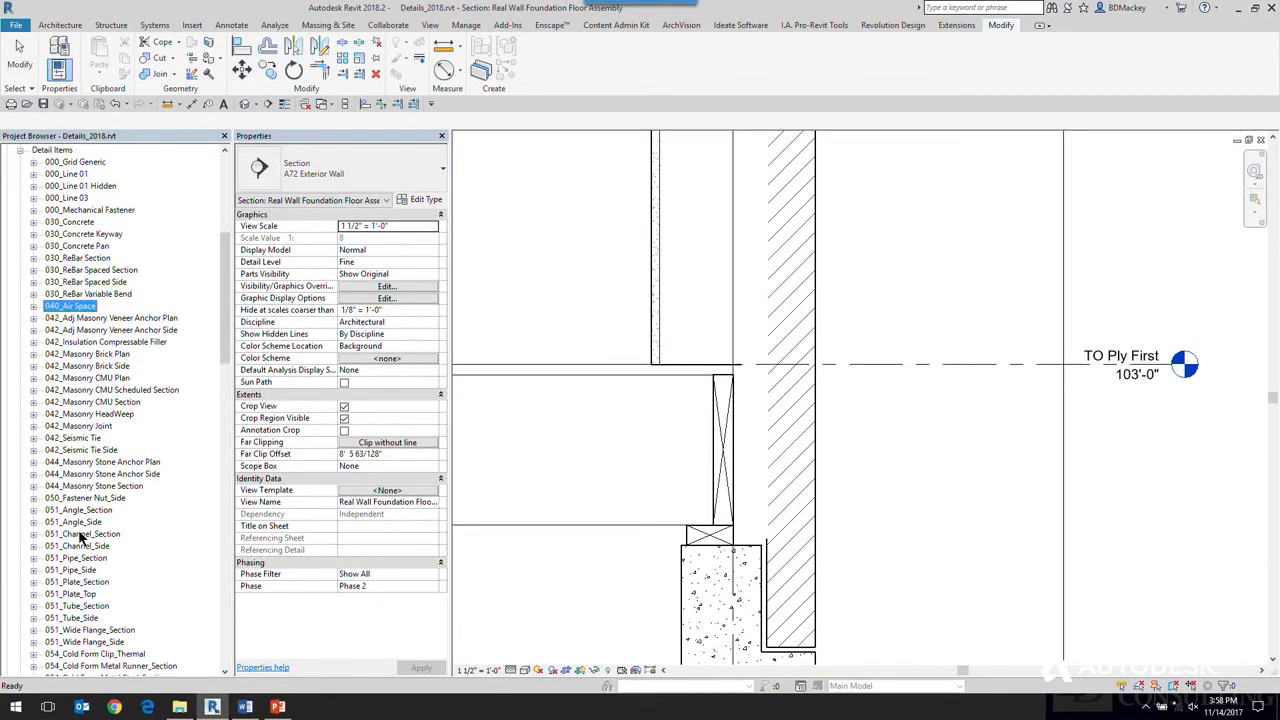
pyautogui.scroll(-10, 85, 545)
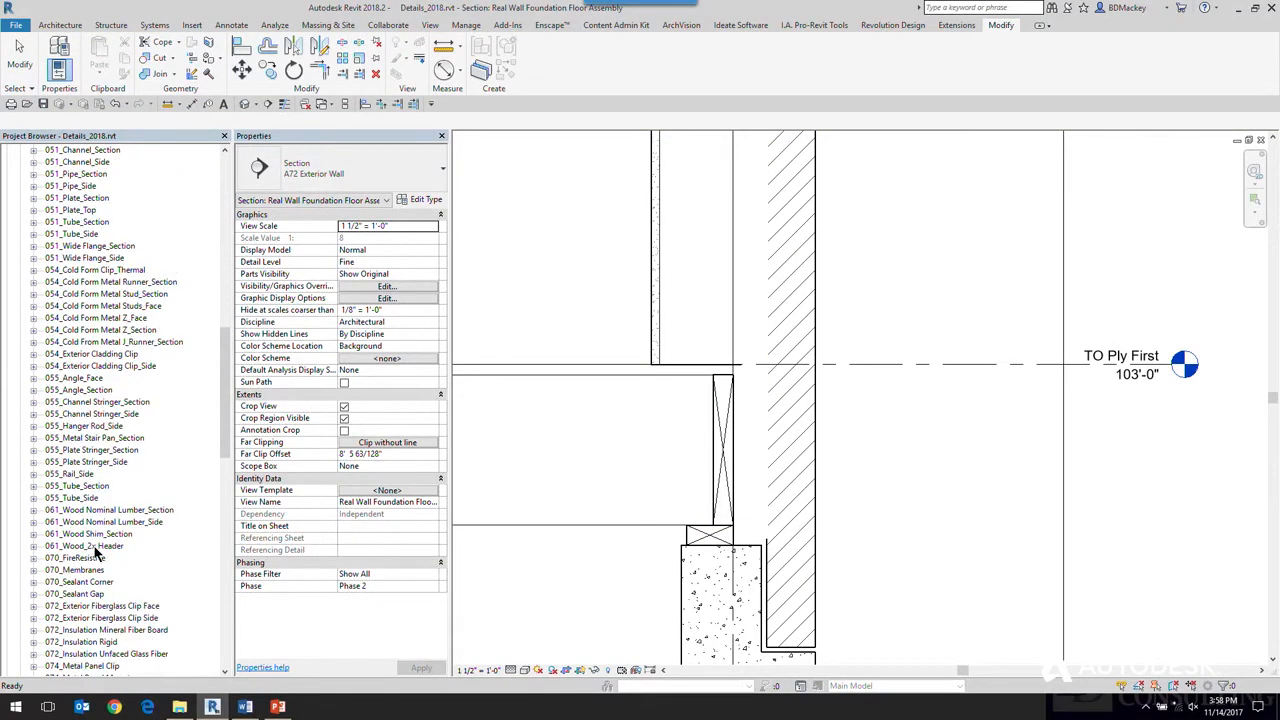
pyautogui.scroll(-2, 108, 578)
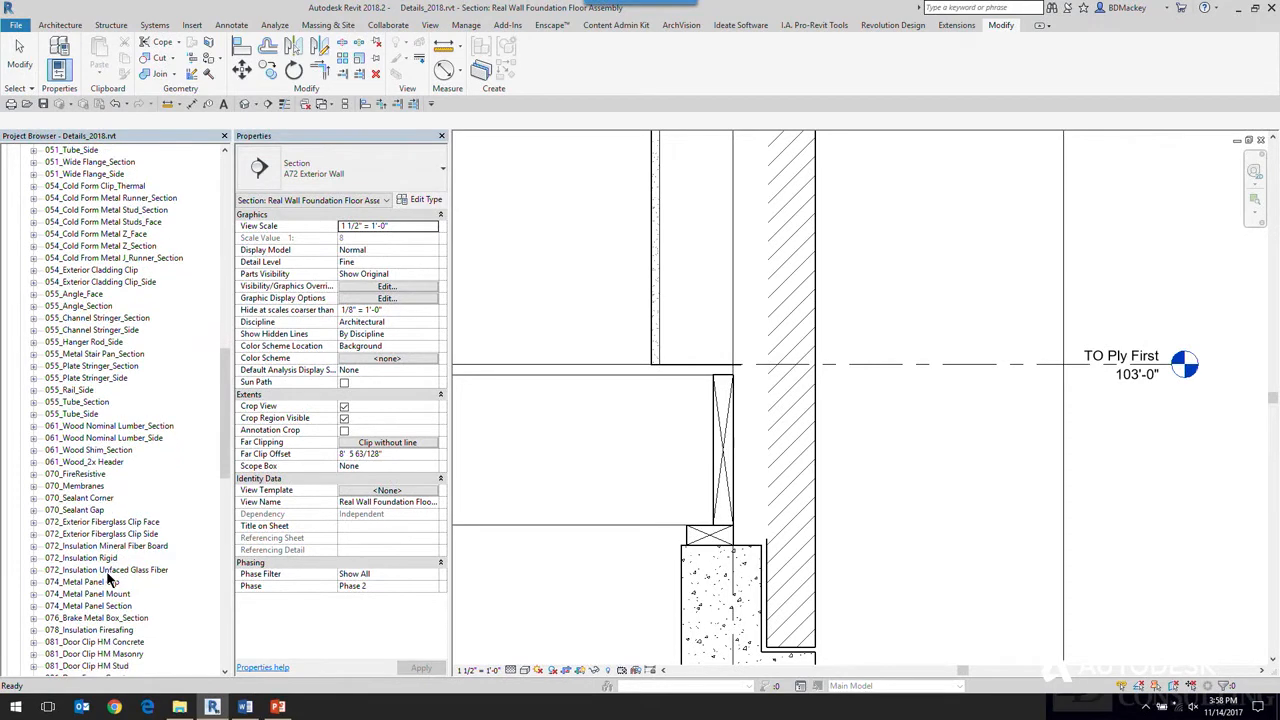
pyautogui.scroll(-1, 110, 580)
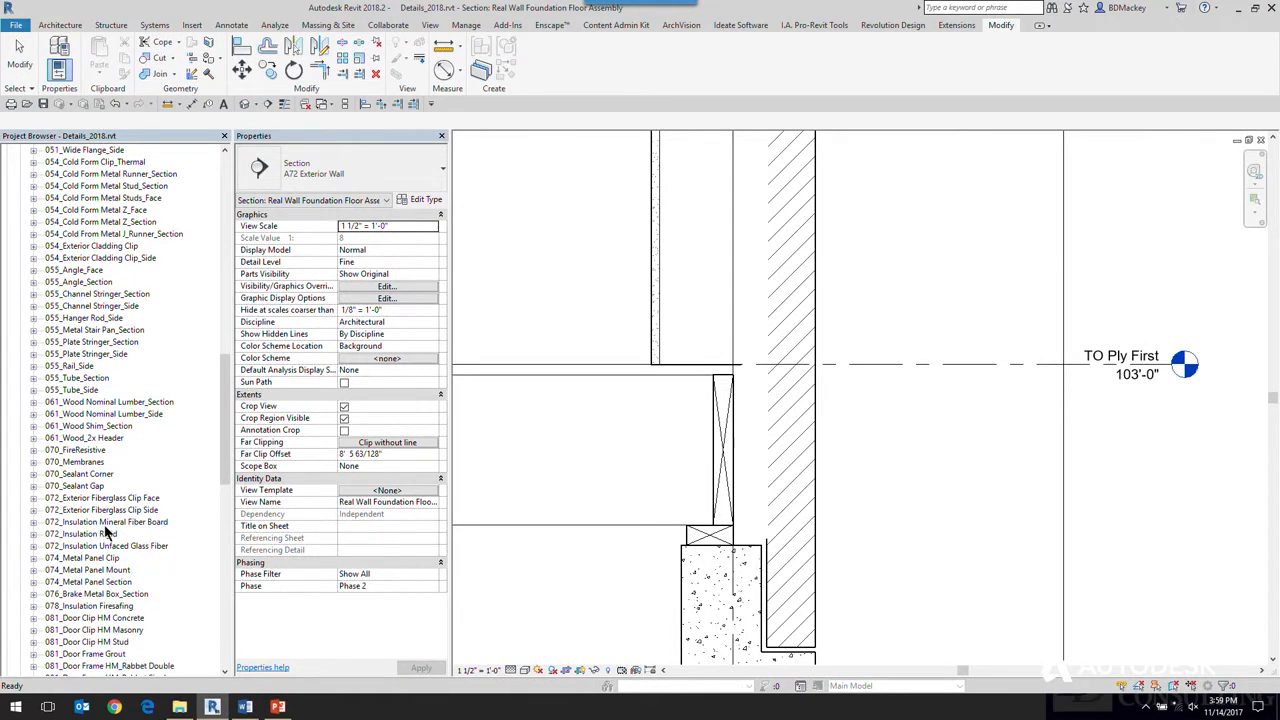
pyautogui.scroll(-2, 100, 580)
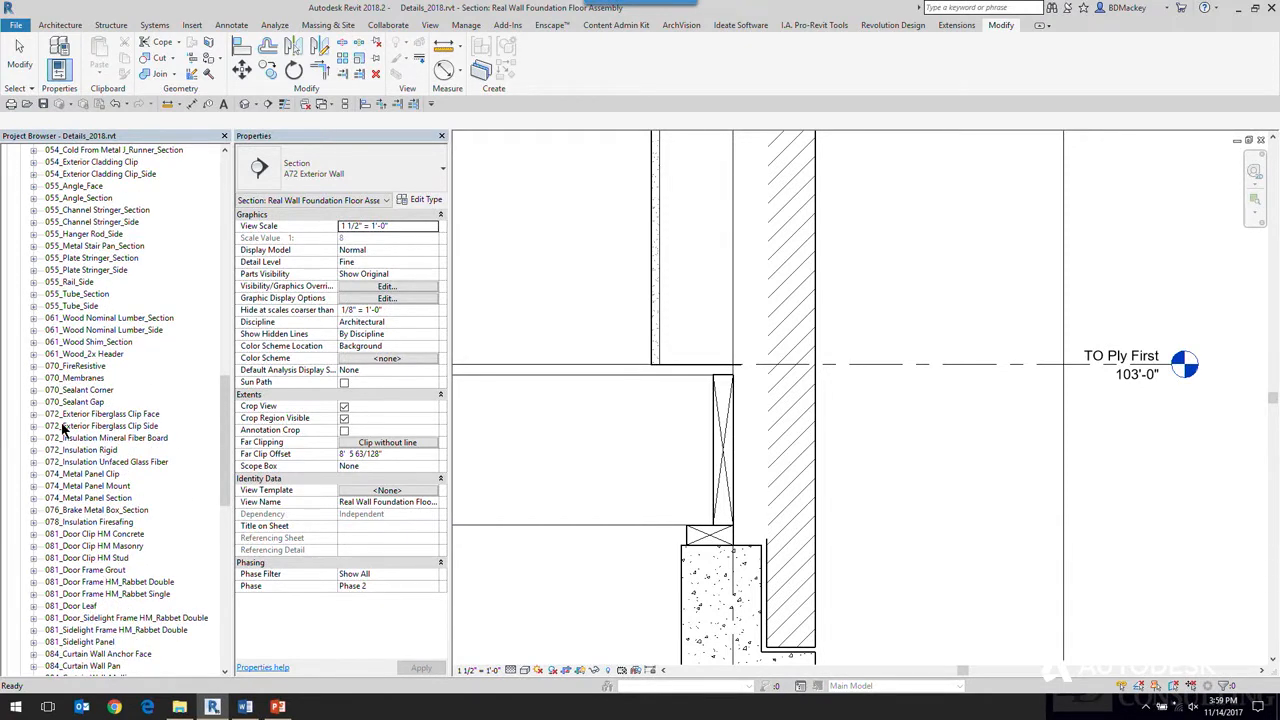
# Search the Project Browser for "Gyp", close the search, and return to the start of the view list.
pyautogui.rightClick(94, 200)
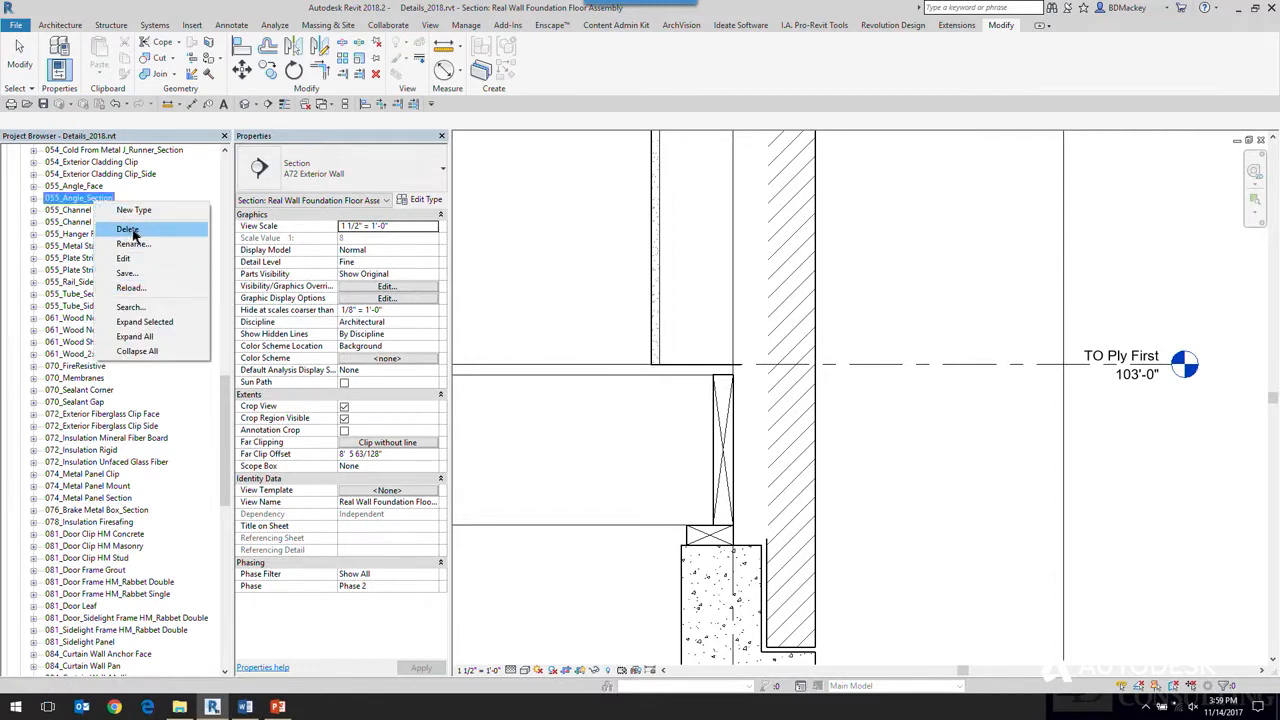
pyautogui.click(80, 234)
pyautogui.scroll(3, 80, 240)
pyautogui.rightClick(68, 246)
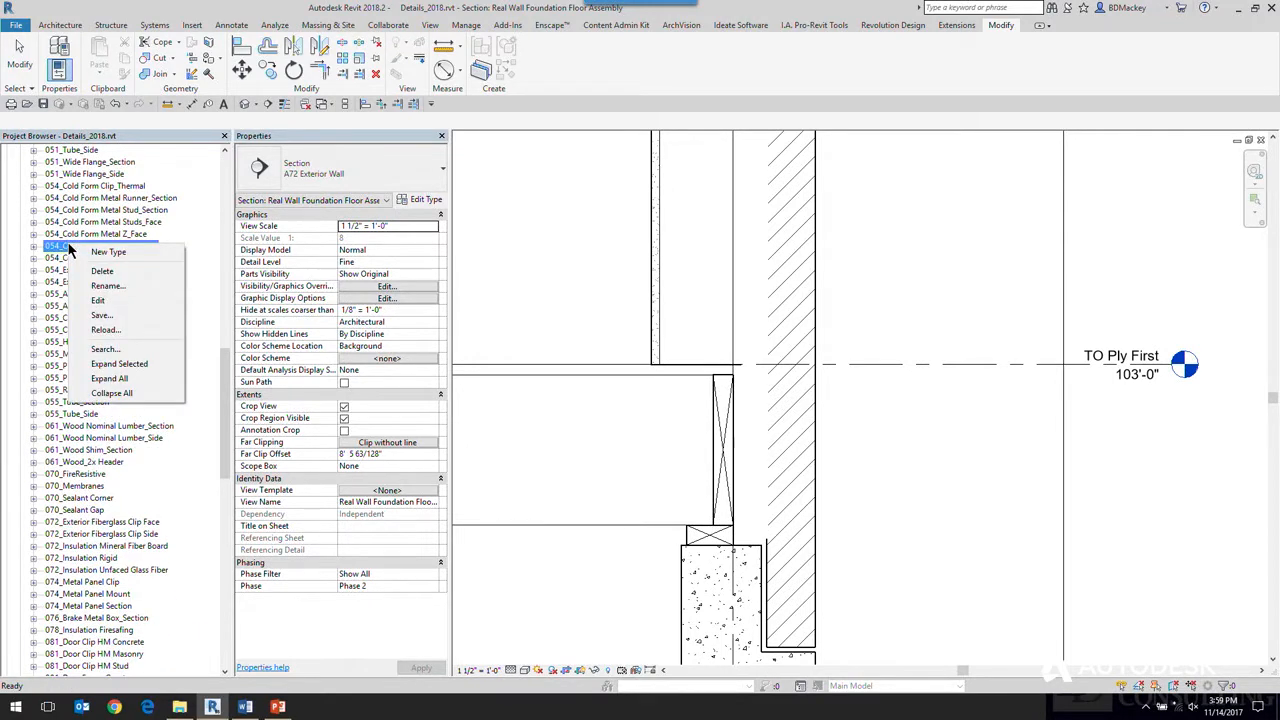
pyautogui.click(118, 352)
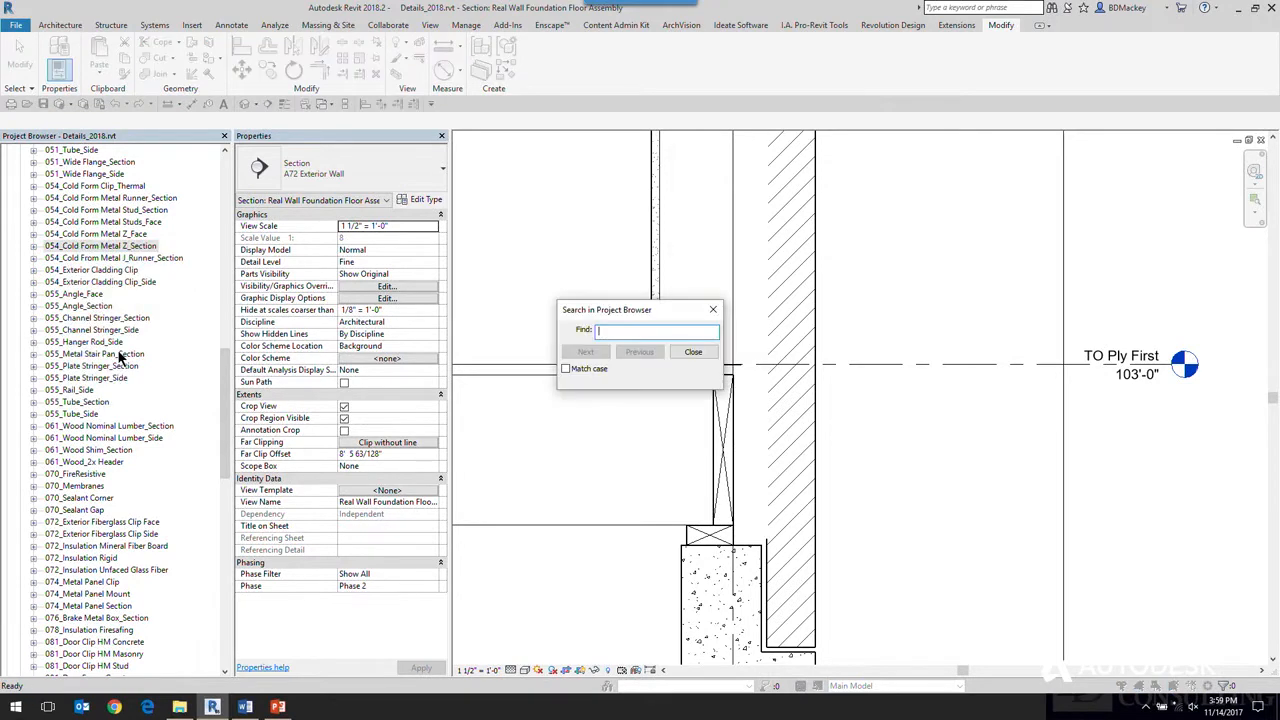
pyautogui.write('Gyp')
pyautogui.press('Return')
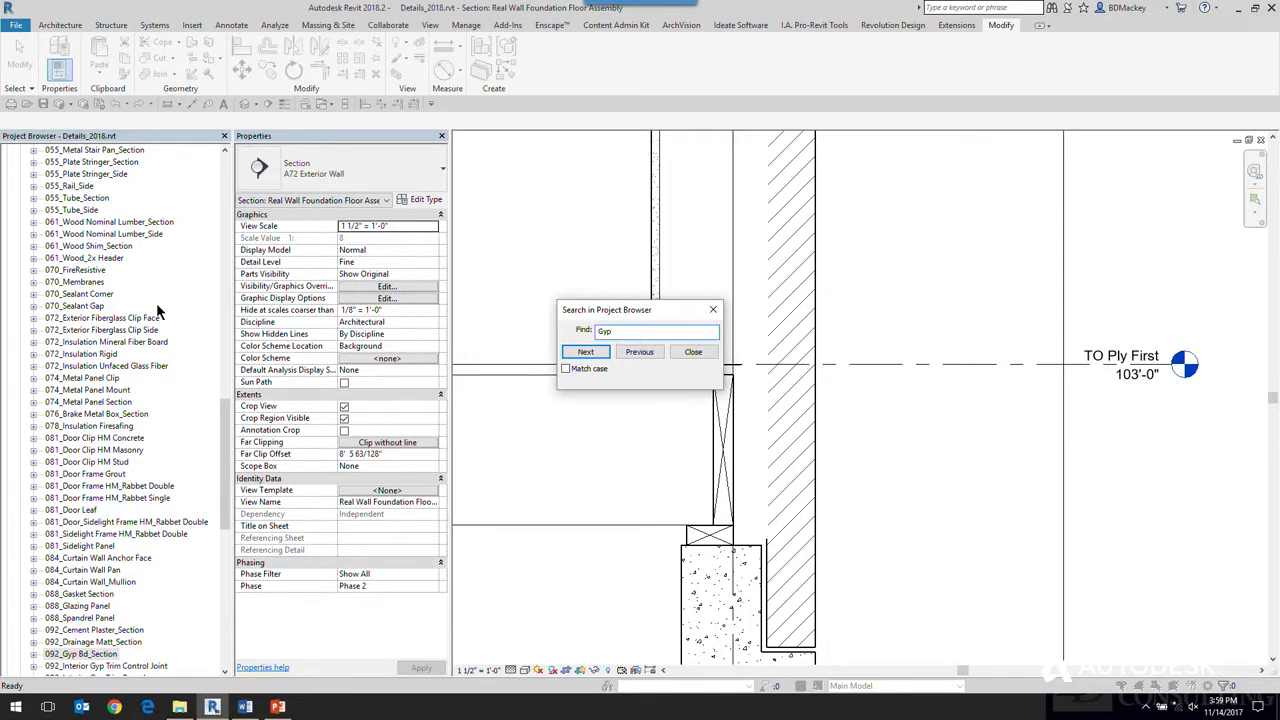
pyautogui.click(693, 351)
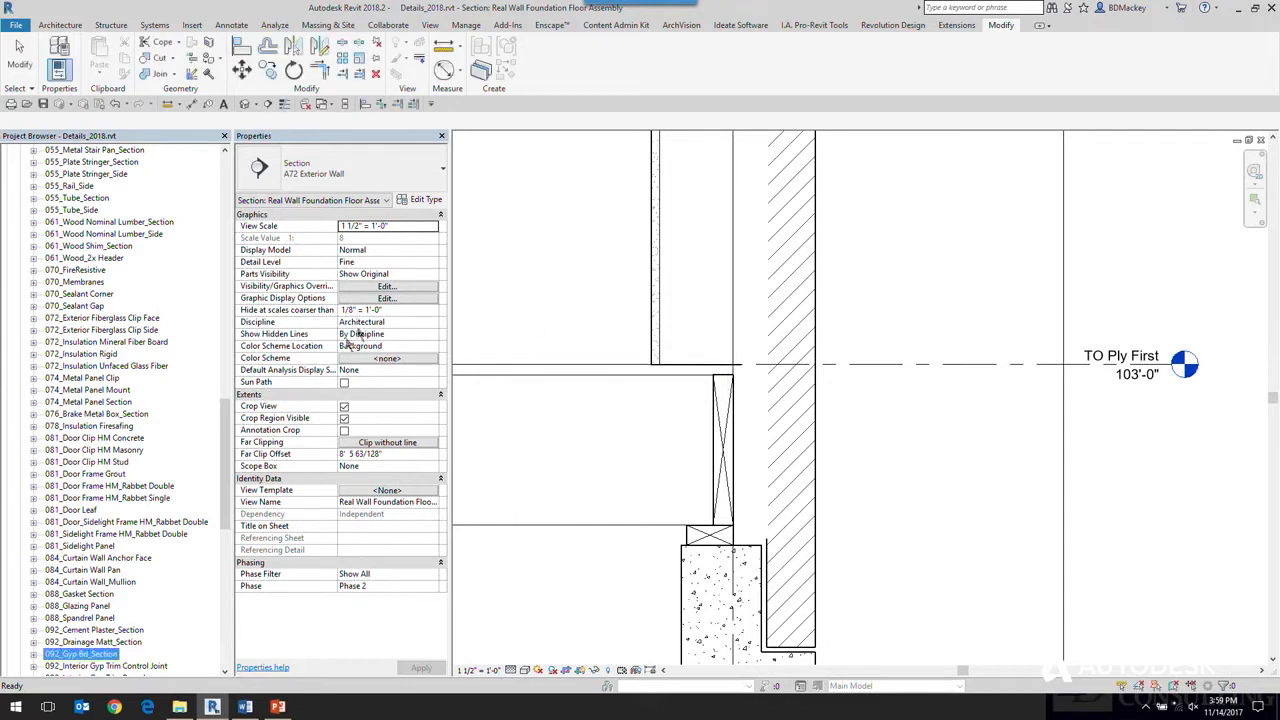
pyautogui.moveTo(226, 447); pyautogui.dragTo(226, 205)
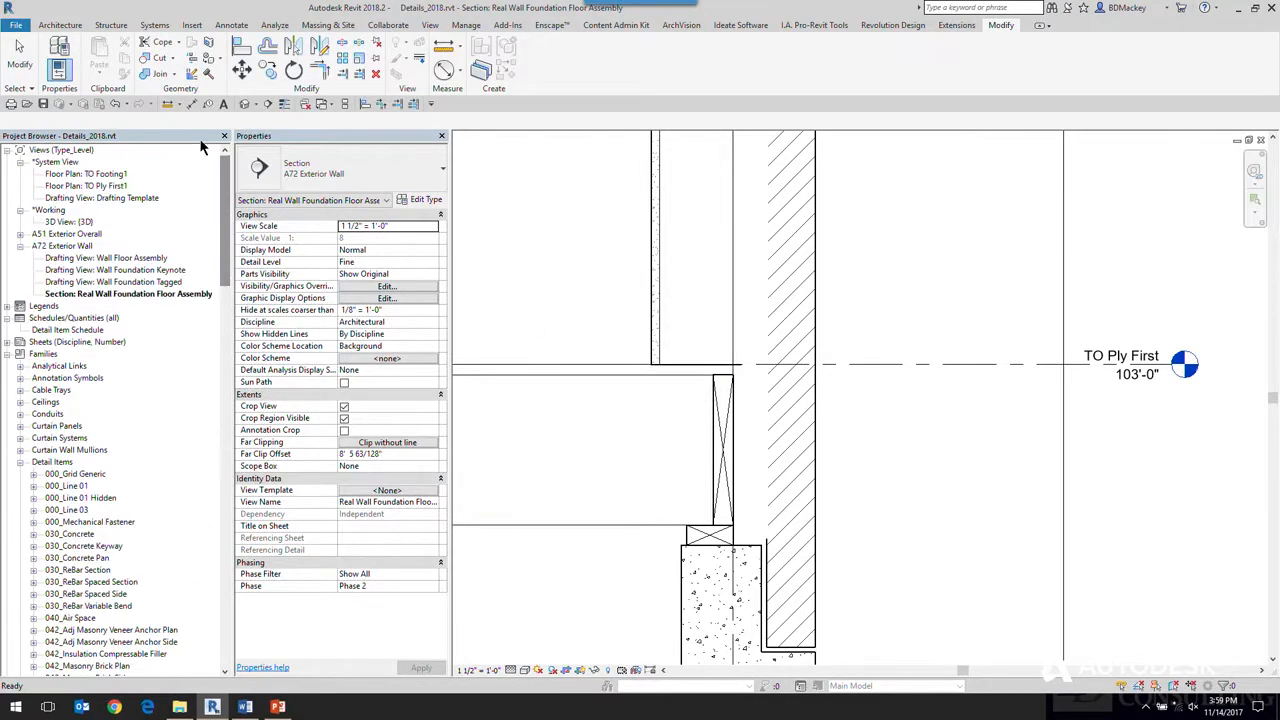
# Search the Project Browser for "gyp" starting from the Detail Items category, and expand the 092_Gyp Bd_Section family.
pyautogui.rightClick(74, 150)
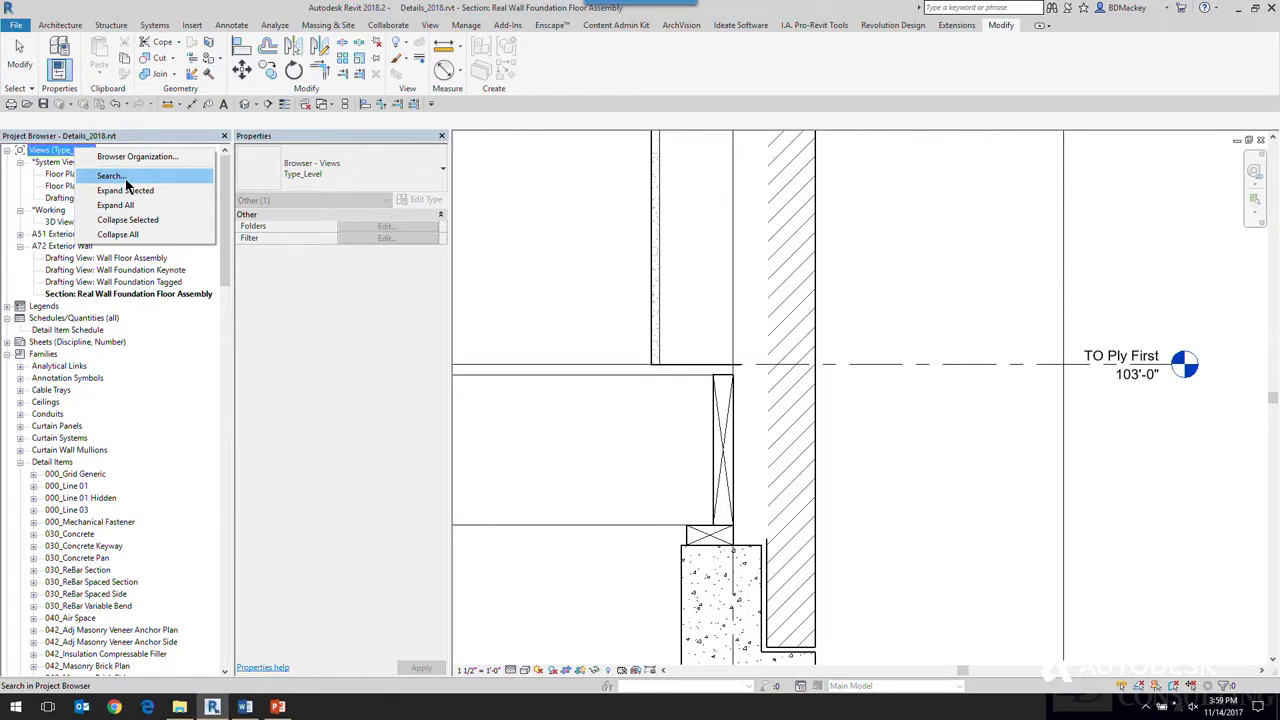
pyautogui.rightClick(46, 466)
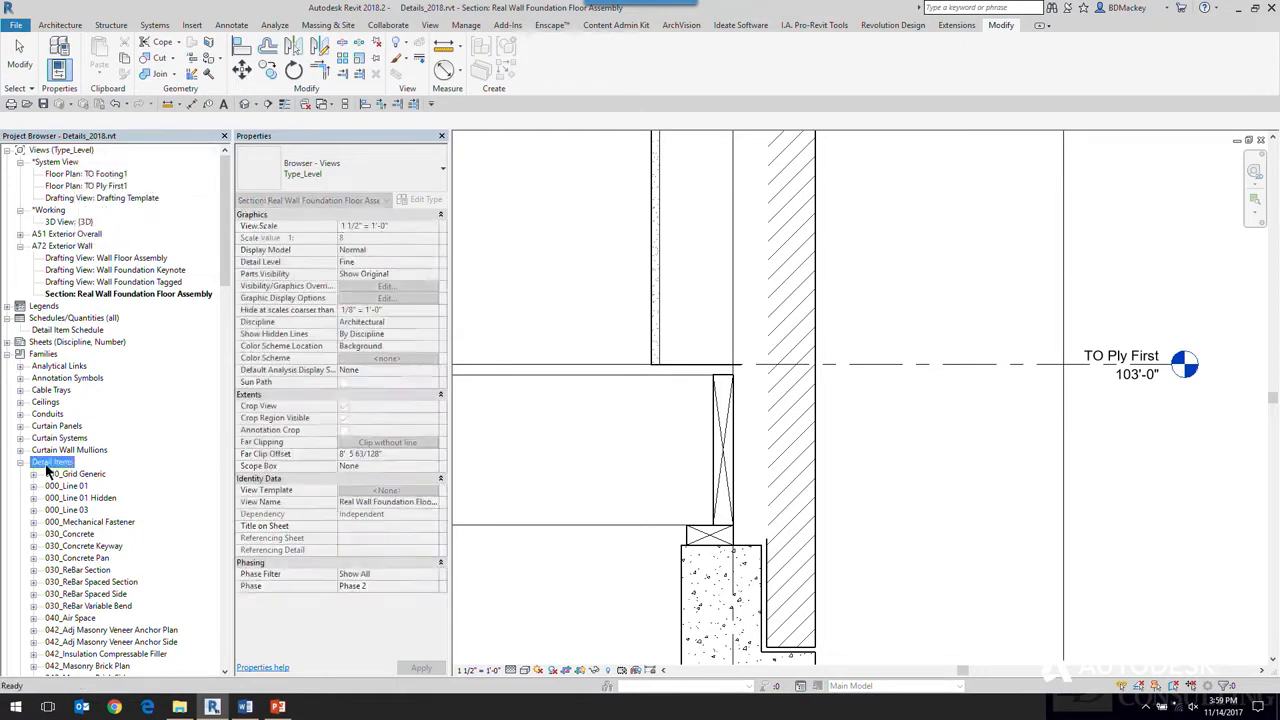
pyautogui.click(74, 475)
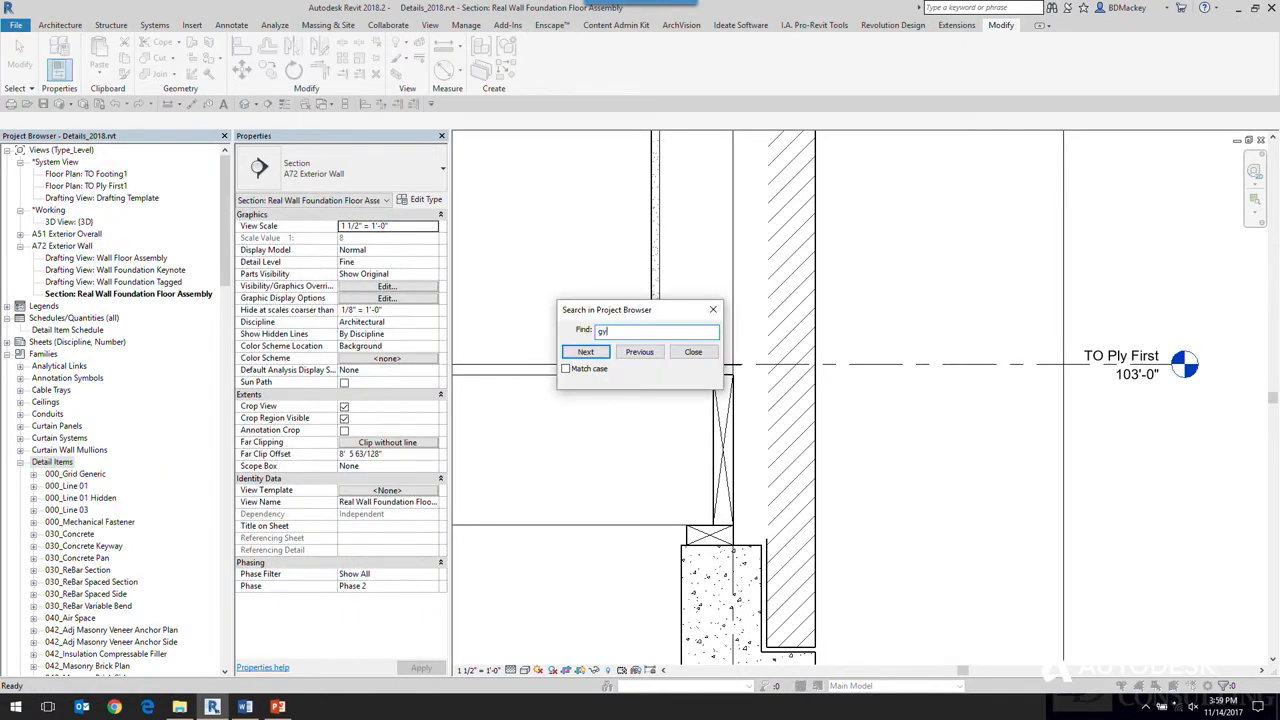
pyautogui.press('Return')
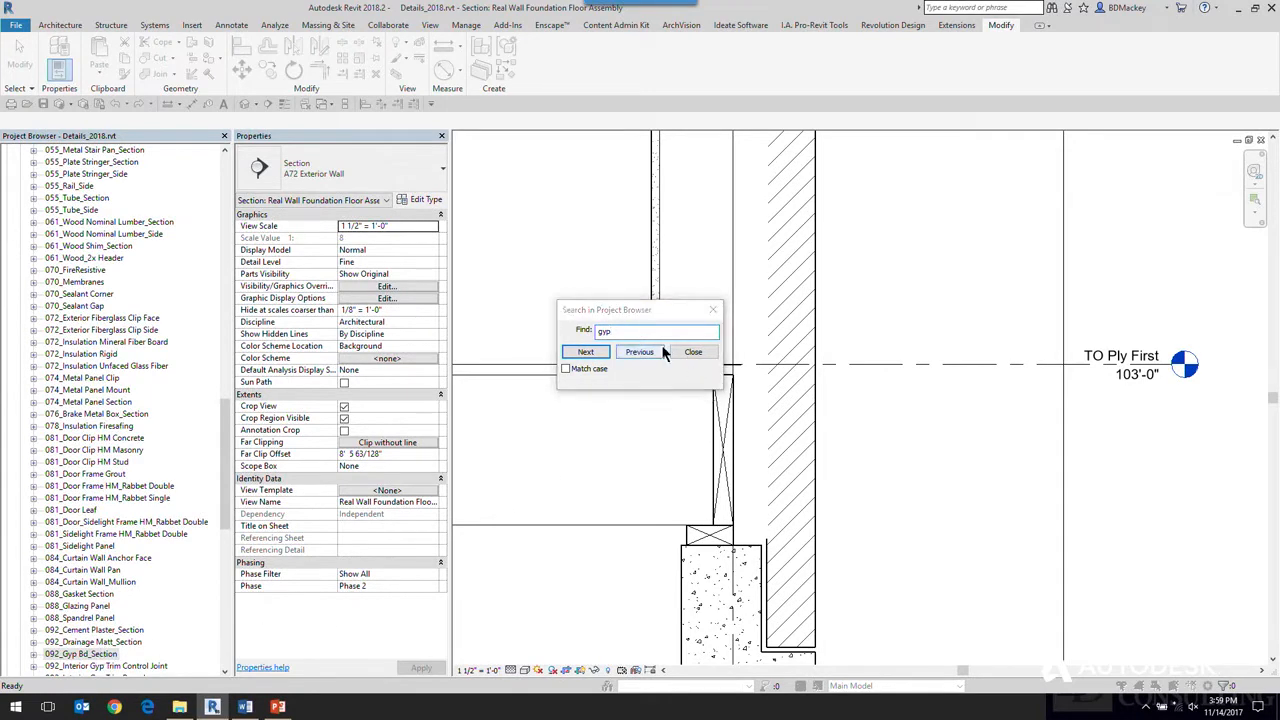
pyautogui.click(689, 353)
pyautogui.click(33, 654)
pyautogui.scroll(-2, 113, 620)
pyautogui.scroll(-2, 113, 620)
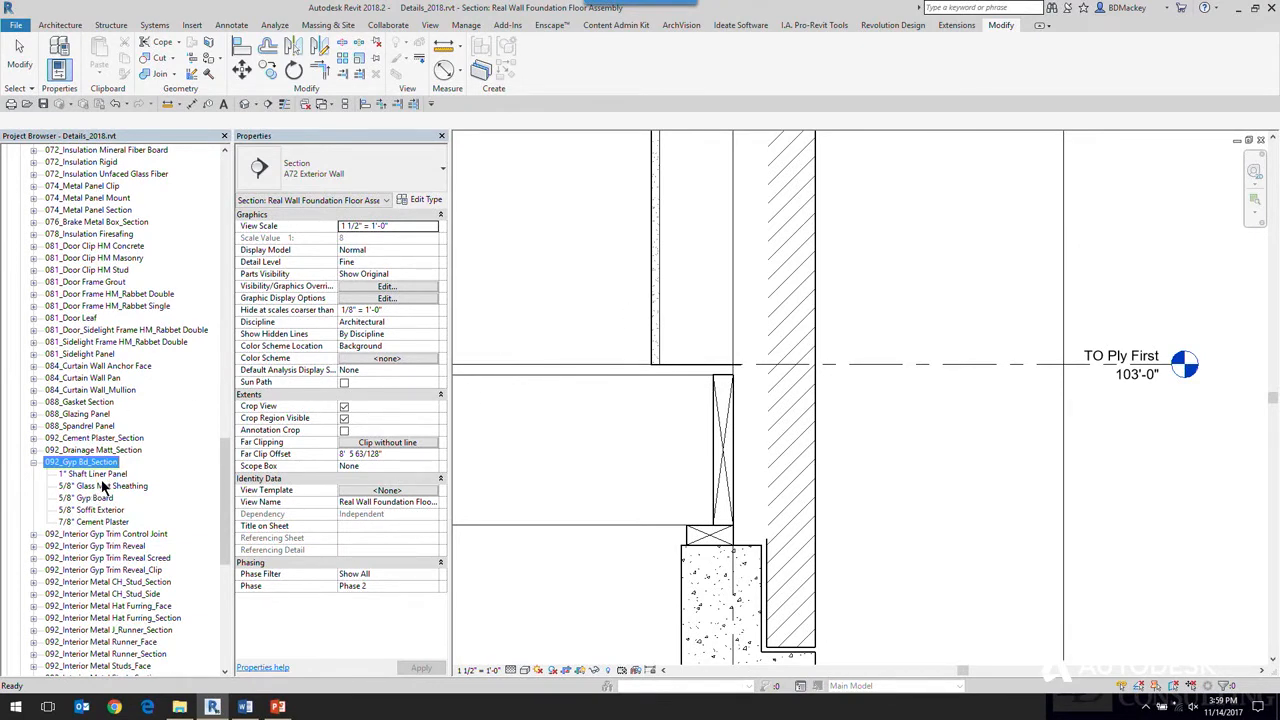
# Place a 5/8" Gyp Board detail item about 1'-9" long up the wall's interior face from the TO Ply First level.
pyautogui.moveTo(100, 498); pyautogui.dragTo(651, 420)
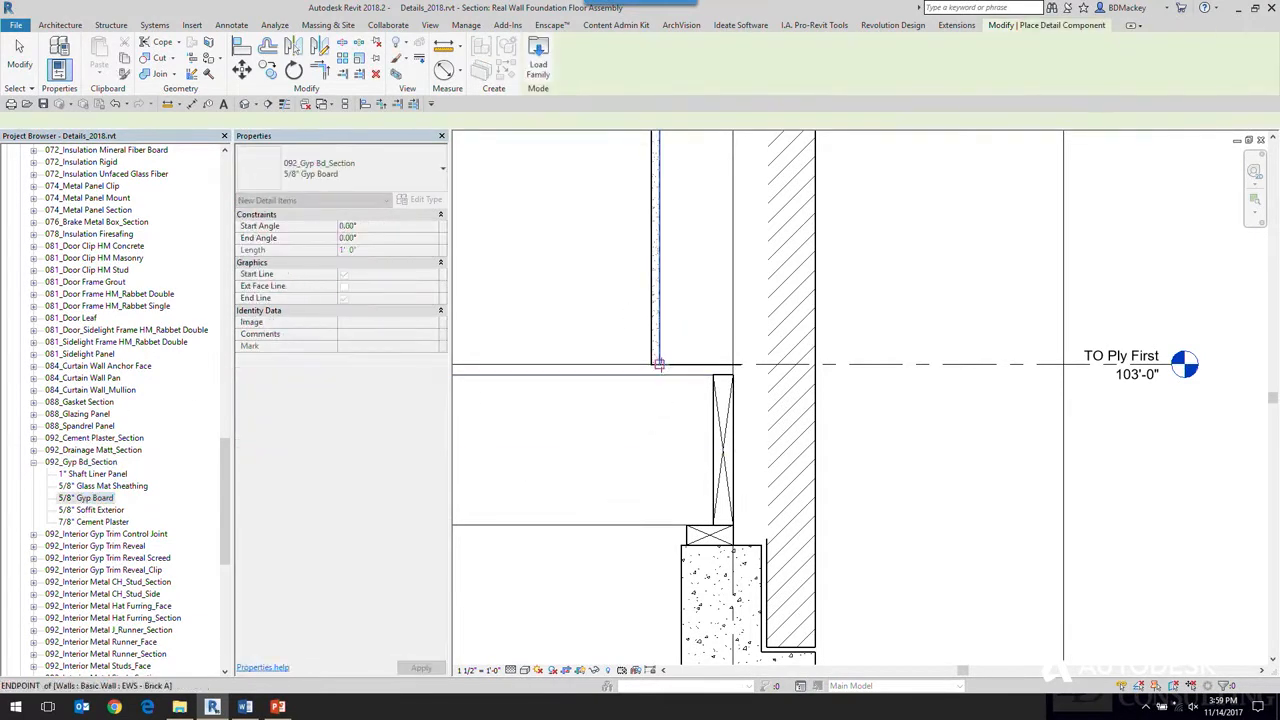
pyautogui.click(659, 364)
pyautogui.scroll(-2, 678, 296)
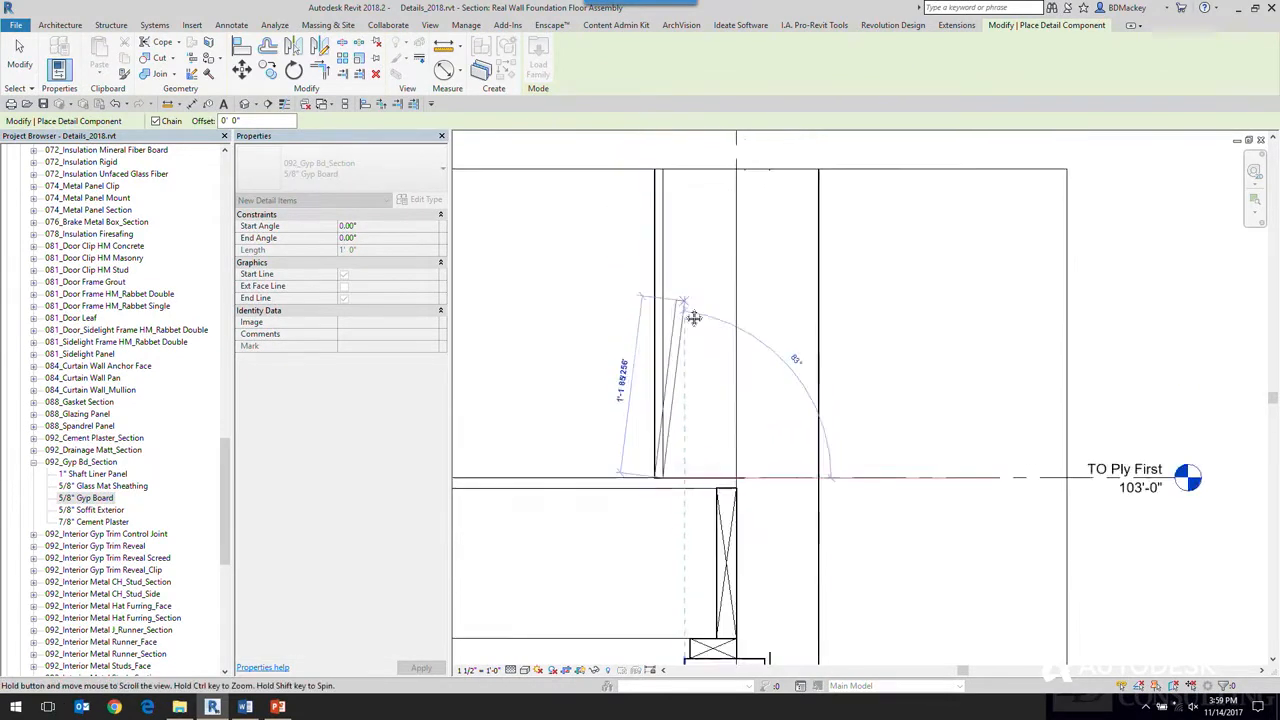
pyautogui.click(671, 244)
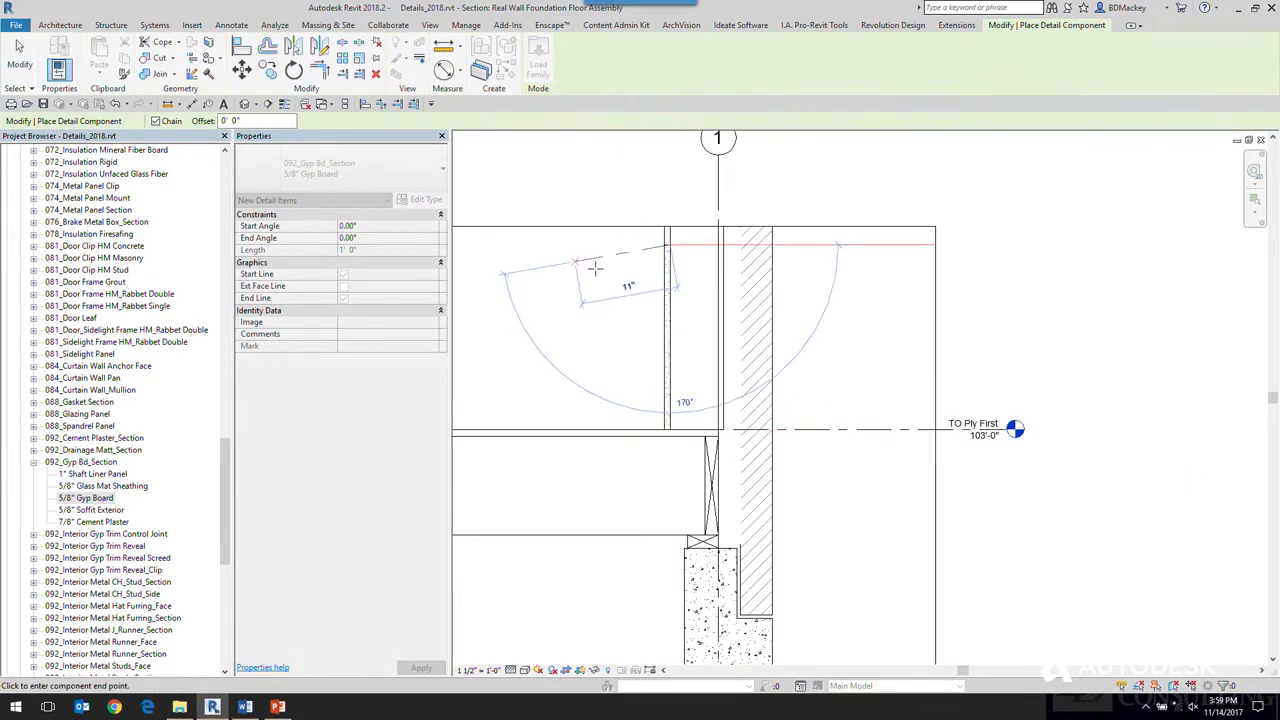
pyautogui.press('Escape')
pyautogui.press('Escape')
pyautogui.scroll(6, 657, 263)
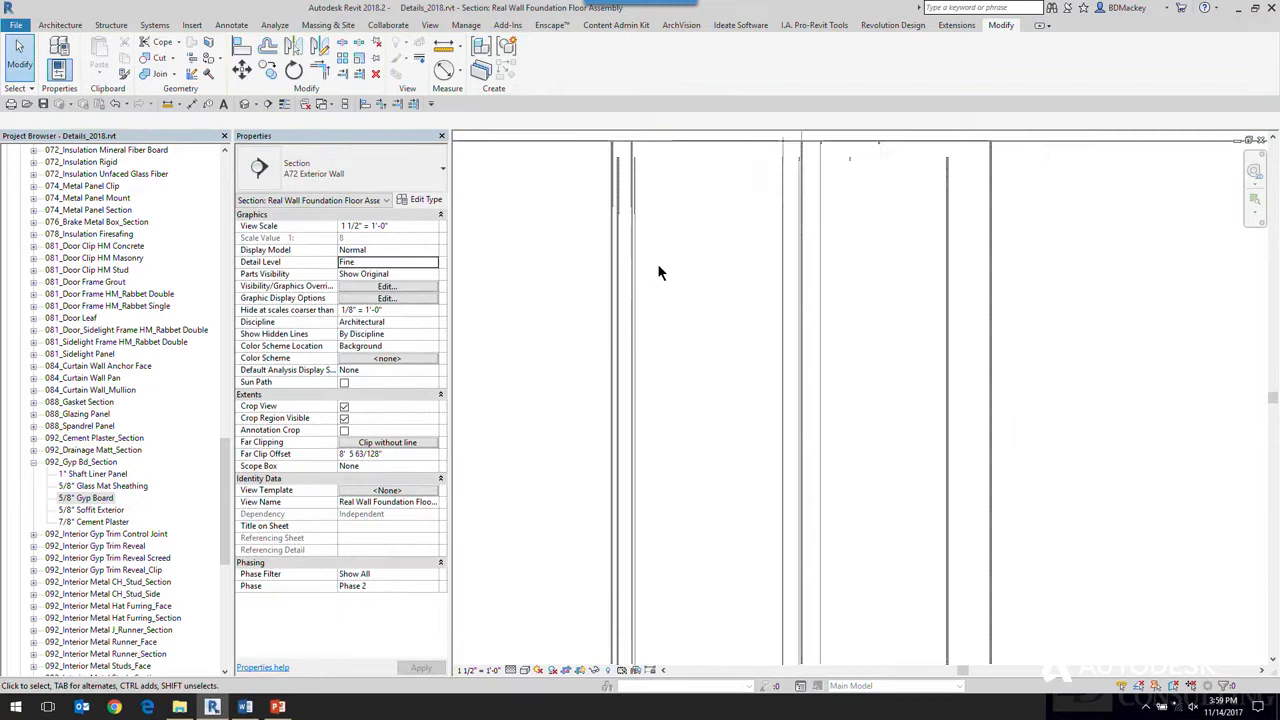
pyautogui.click(554, 207)
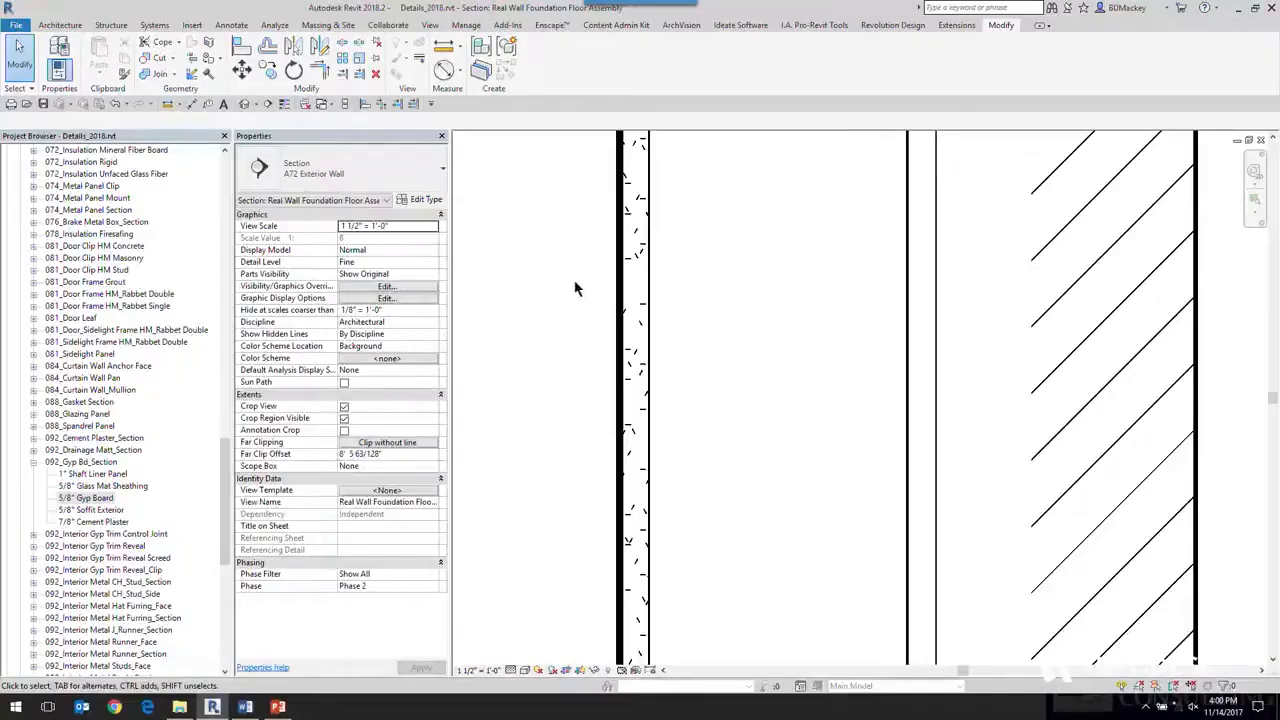
# Copy the 5/8" Gyp Board one board thickness toward the interior to form a second layer.
pyautogui.scroll(-2, 585, 205)
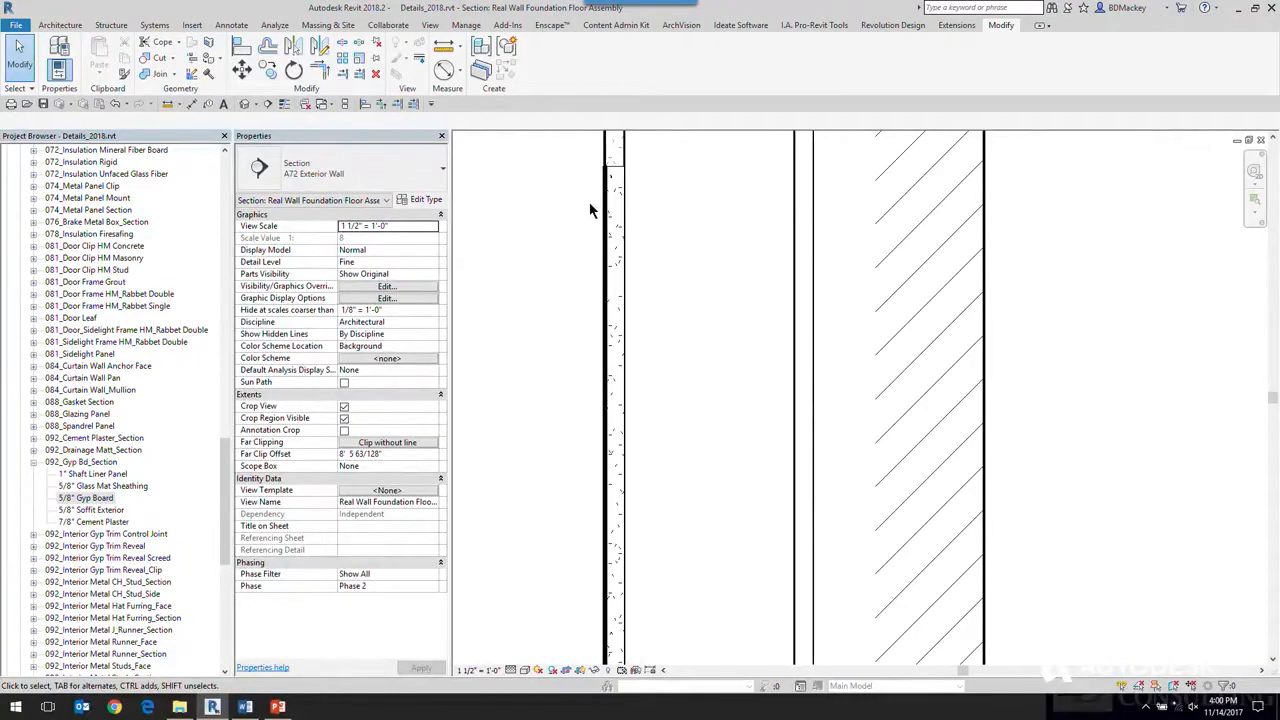
pyautogui.click(611, 207)
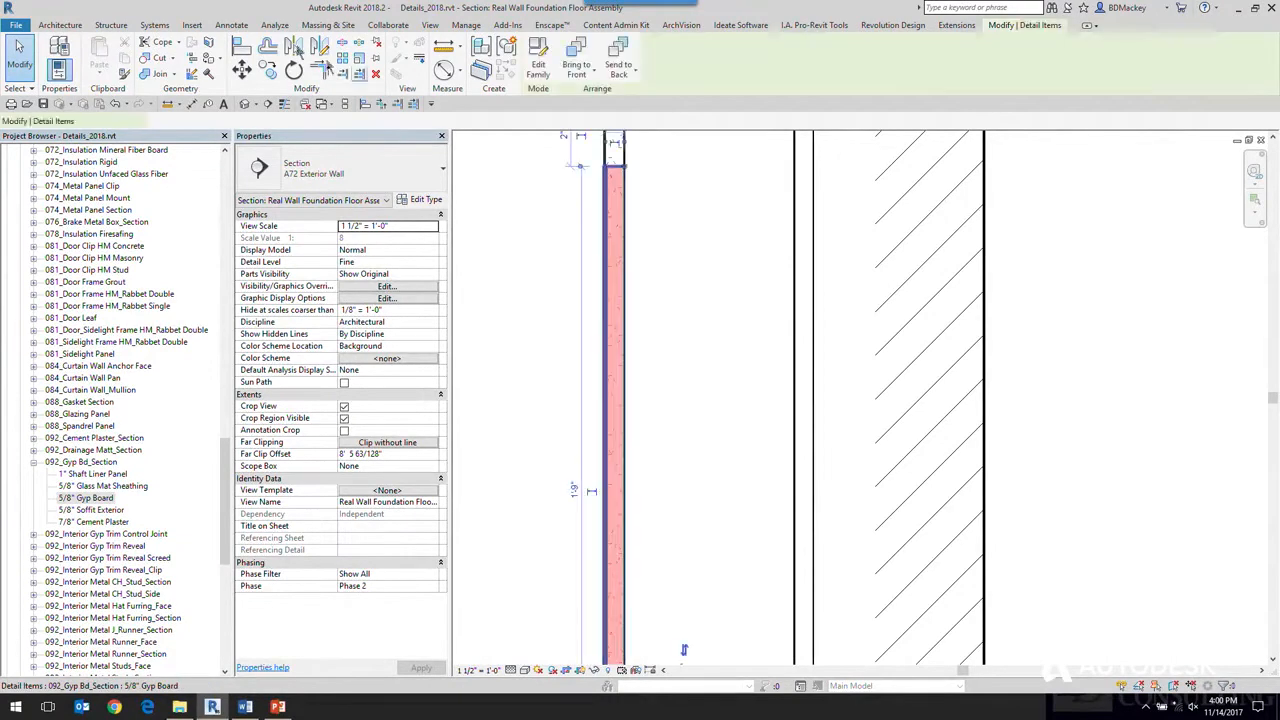
pyautogui.click(267, 69)
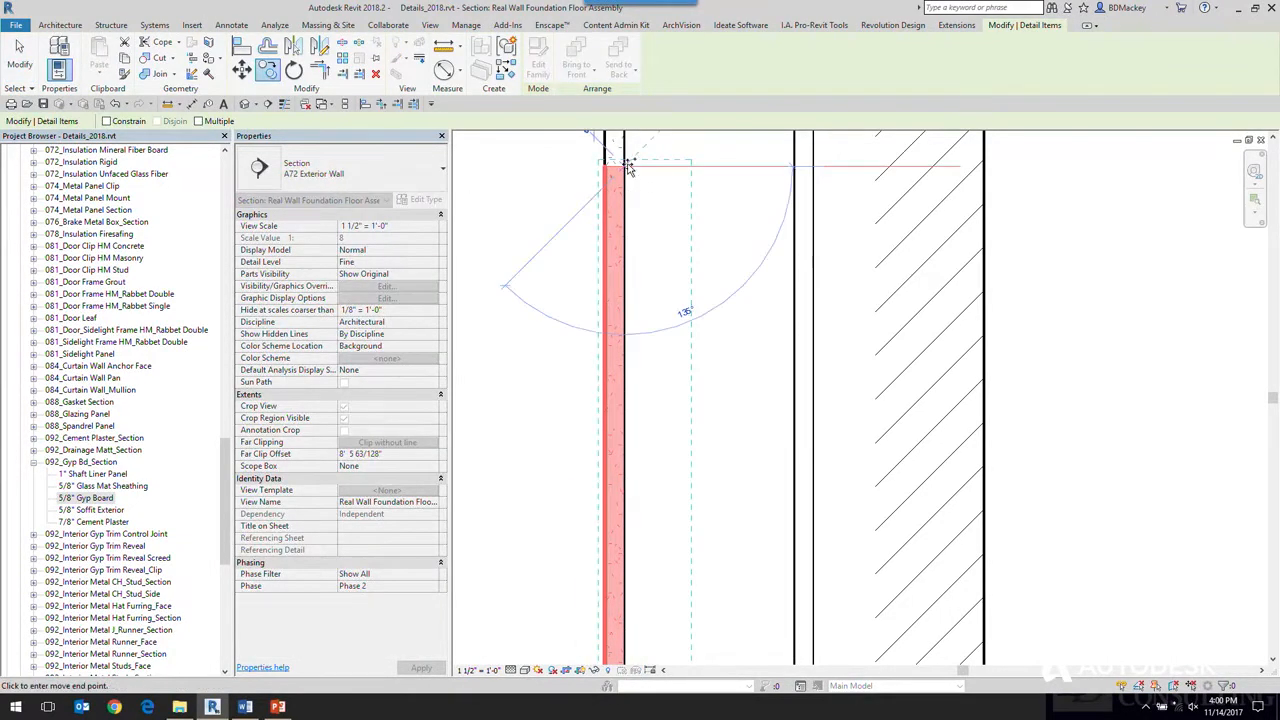
pyautogui.click(607, 165)
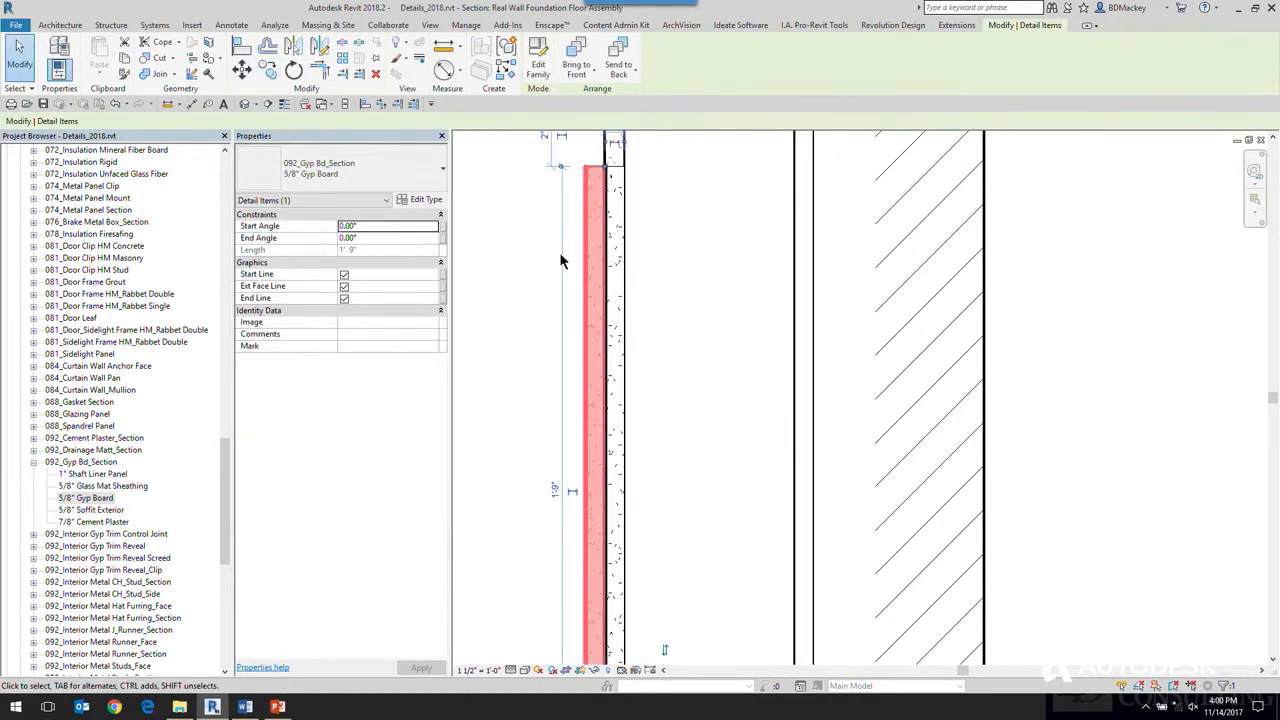
pyautogui.click(561, 261)
# Turn off the Ext Face Line of the original gyp board, thinning the joint between the two layers.
pyautogui.scroll(2, 626, 190)
pyautogui.click(609, 211)
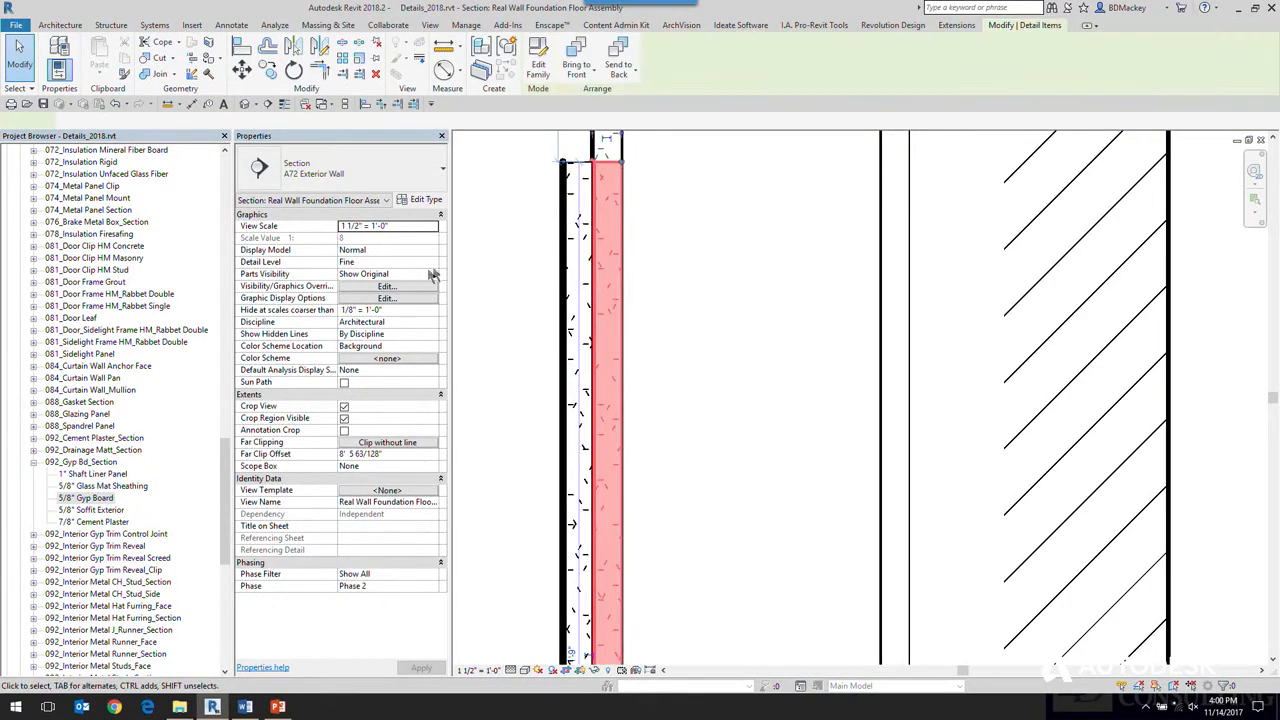
pyautogui.click(507, 313)
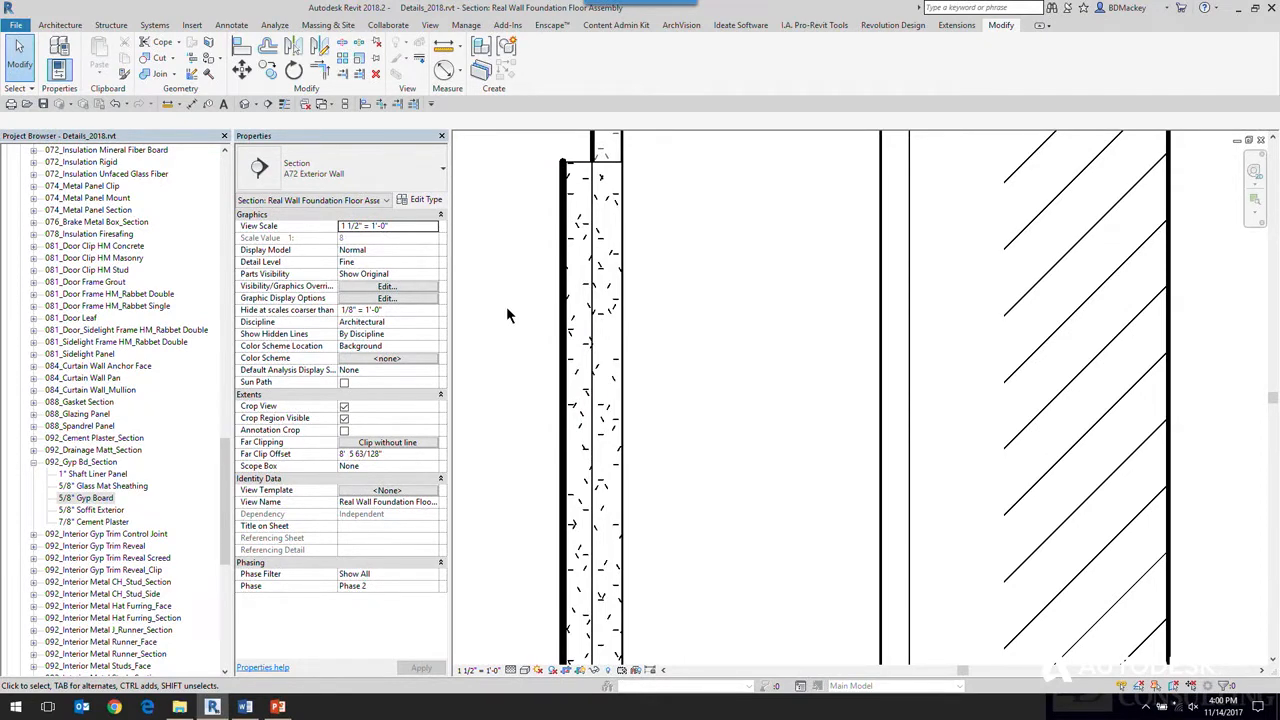
# Place a similar horizontal 5/8" Gyp Board about 5" long from the inner layer's upper corner toward the interior, finish face down.
pyautogui.click(566, 298)
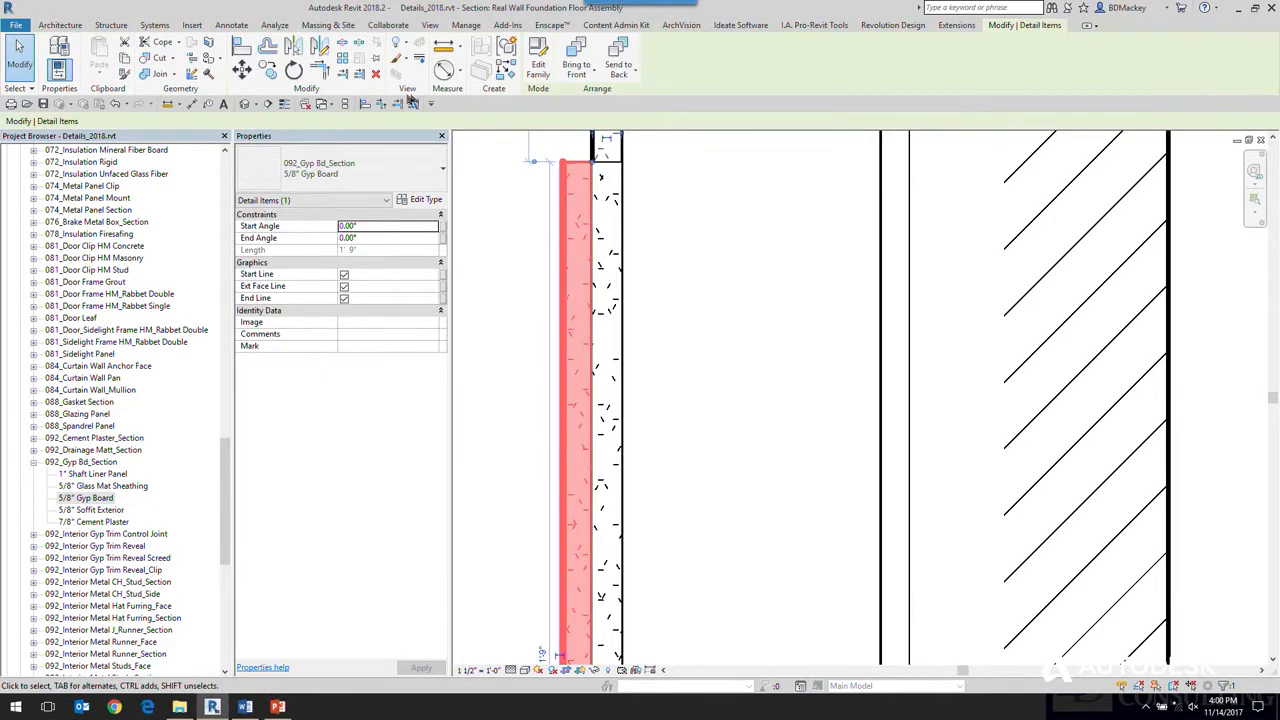
pyautogui.click(495, 68)
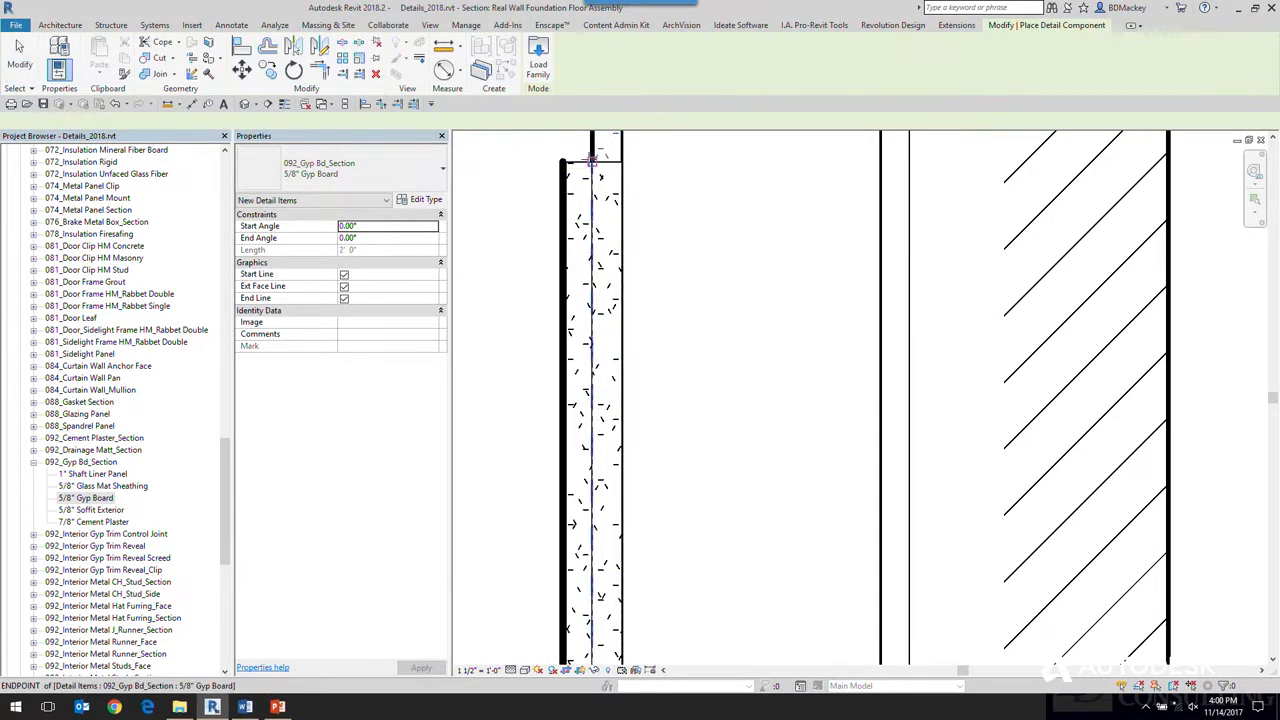
pyautogui.moveTo(500, 147); pyautogui.dragTo(753, 210, button='middle')
pyautogui.press('space')
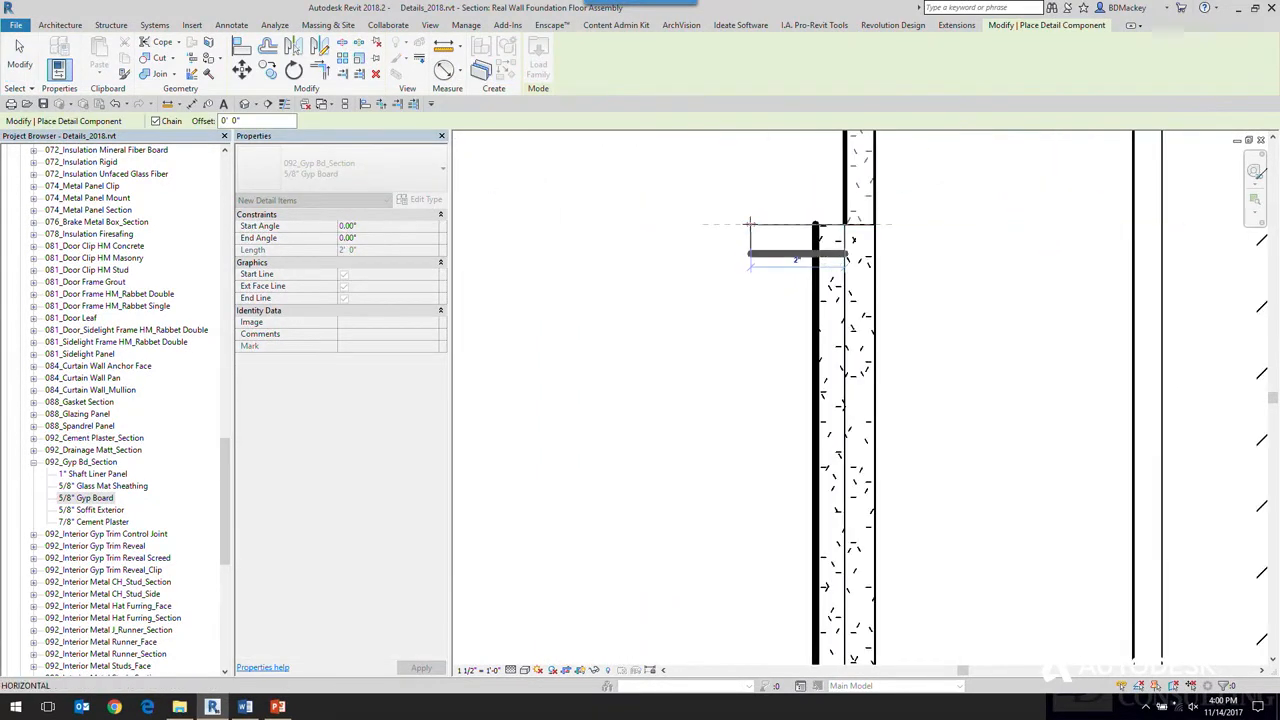
pyautogui.click(609, 224)
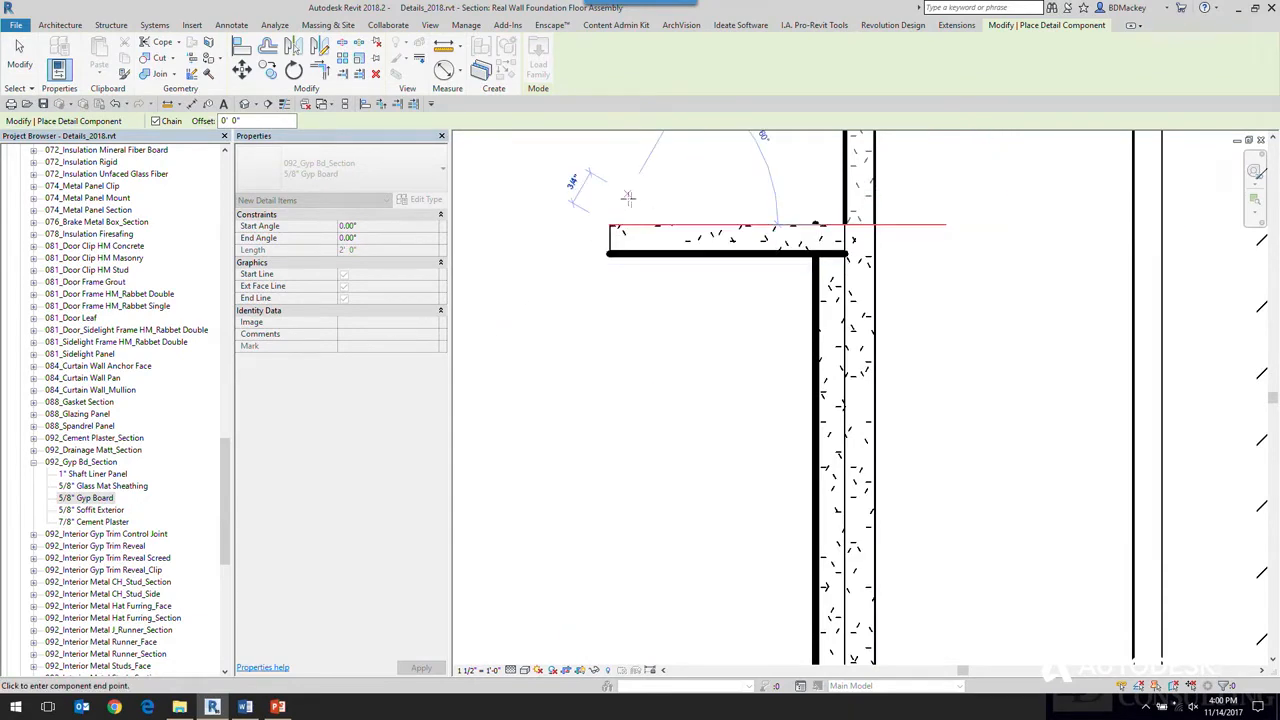
pyautogui.press('Escape')
# Set the horizontal gyp board's Start Angle to 45° to miter its end at the corner.
pyautogui.scroll(3, 818, 289)
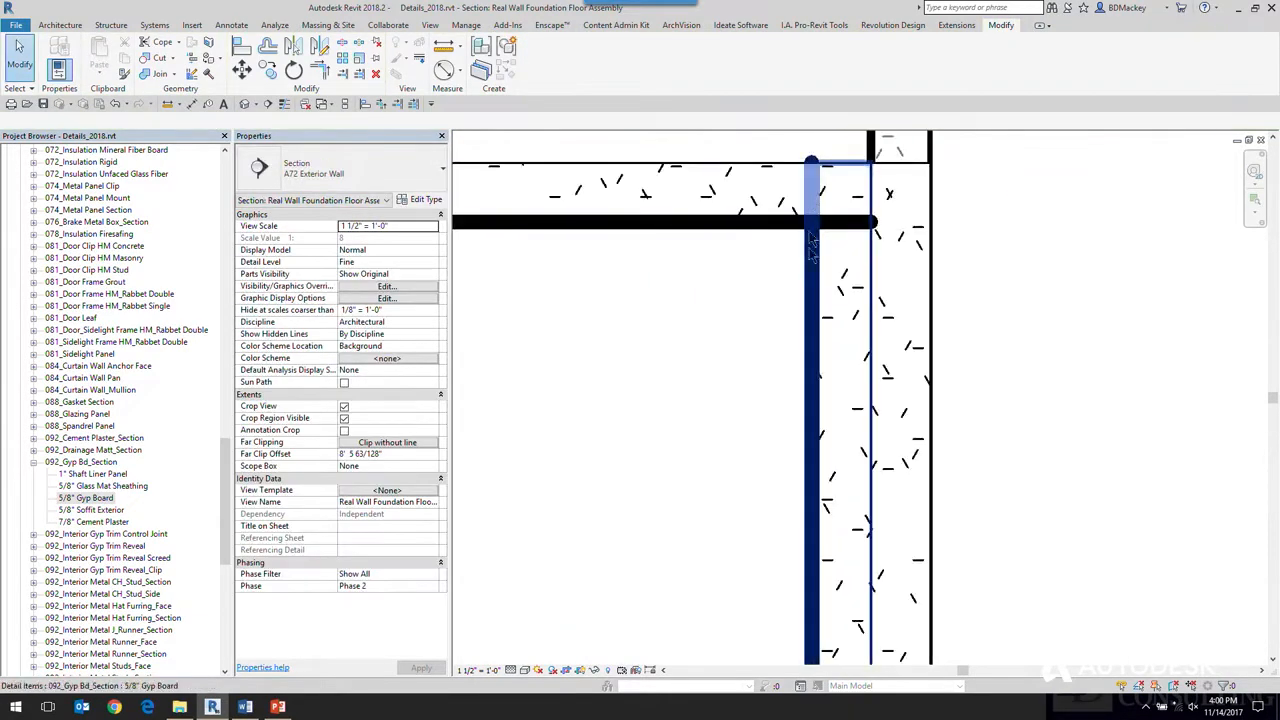
pyautogui.moveTo(800, 291); pyautogui.dragTo(840, 299, button='middle')
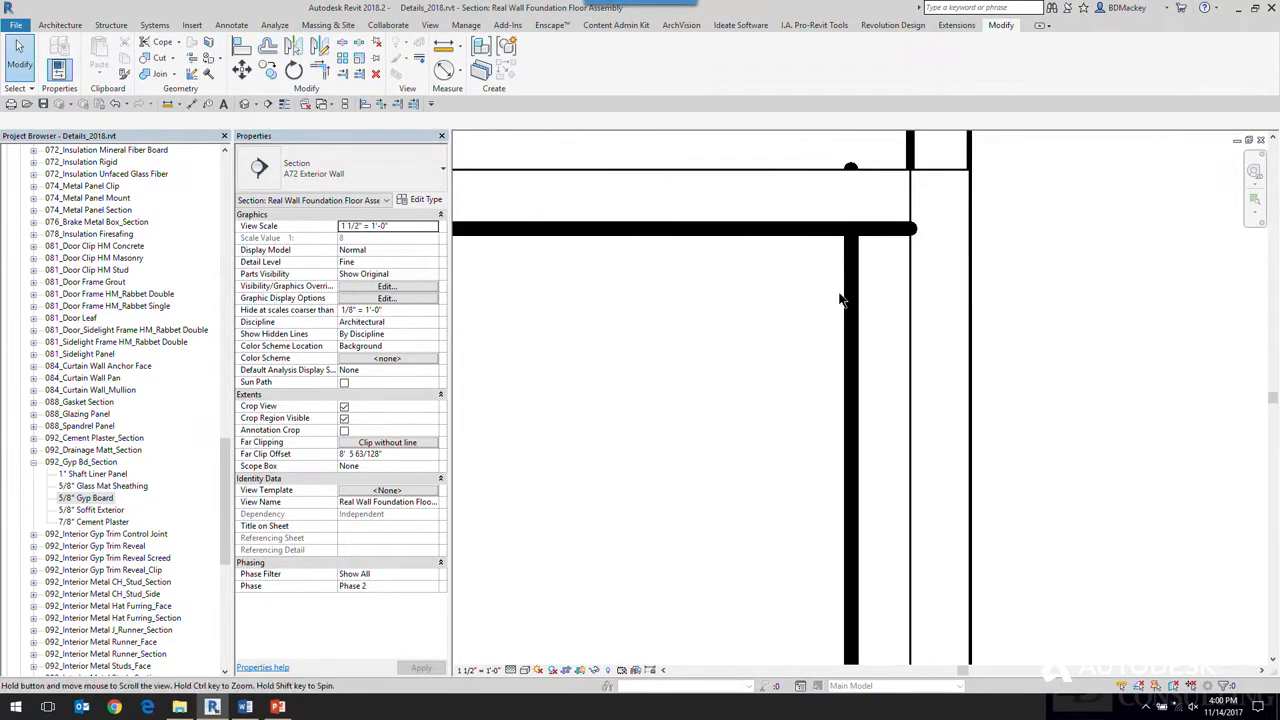
pyautogui.click(806, 232)
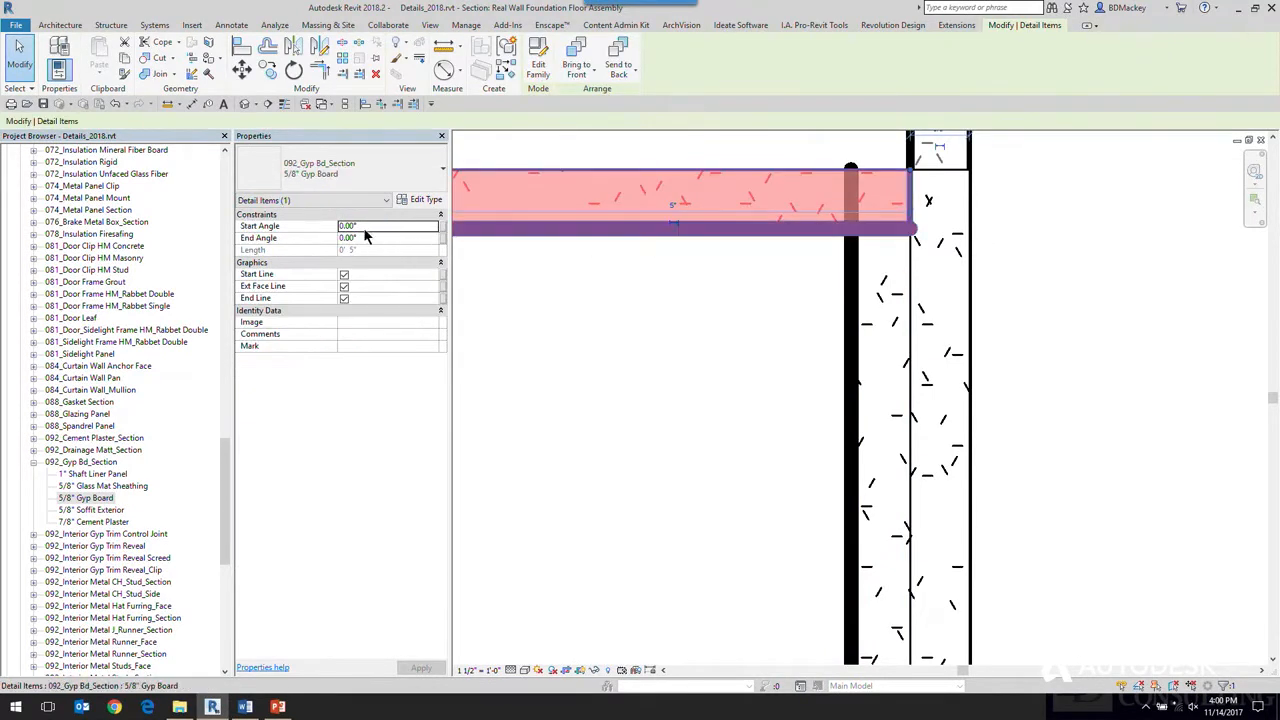
pyautogui.write('45')
pyautogui.press('Return')
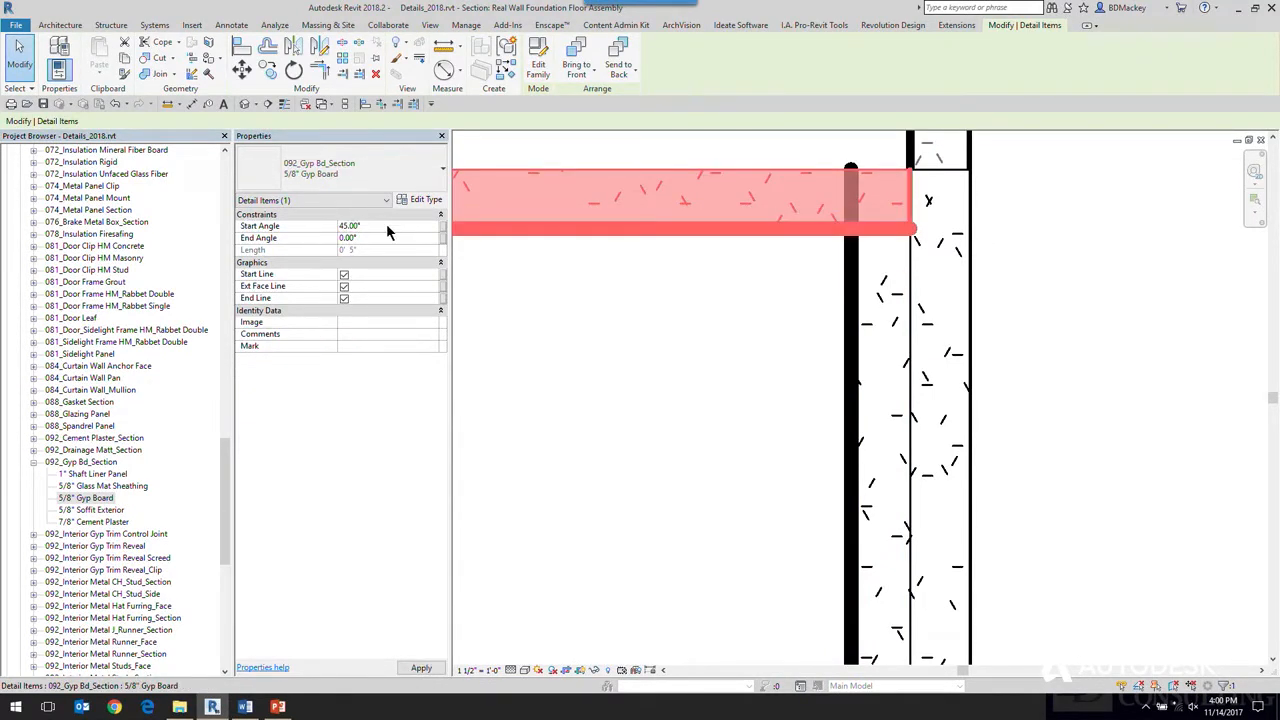
pyautogui.press('Escape')
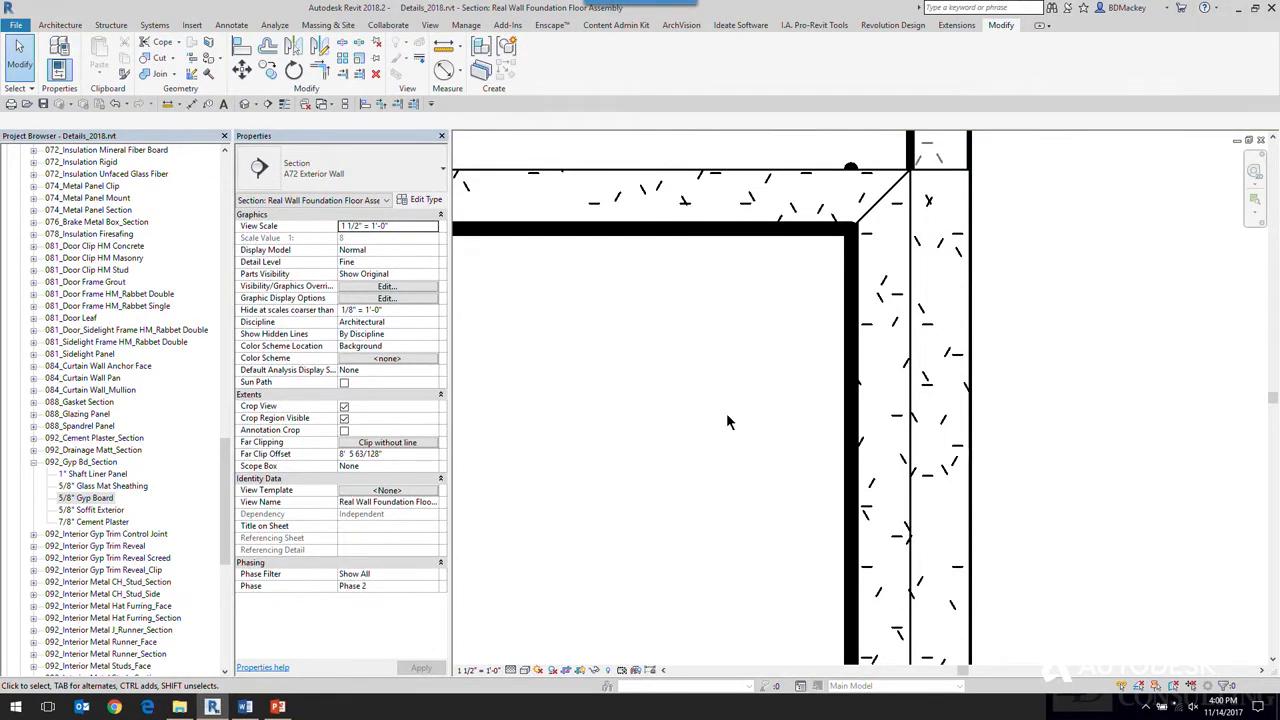
# Set the End Angle of the vertical inner gyp board to -45° to match the corner miter.
pyautogui.click(858, 346)
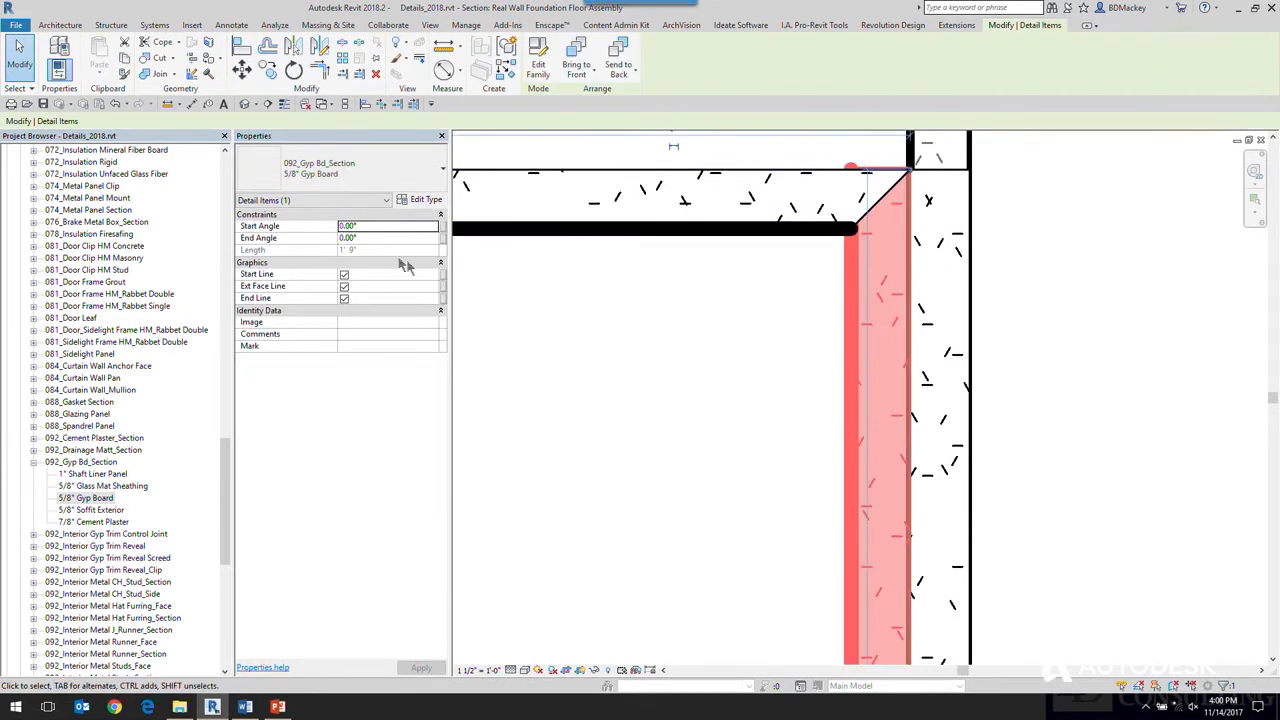
pyautogui.click(388, 238)
pyautogui.write('45')
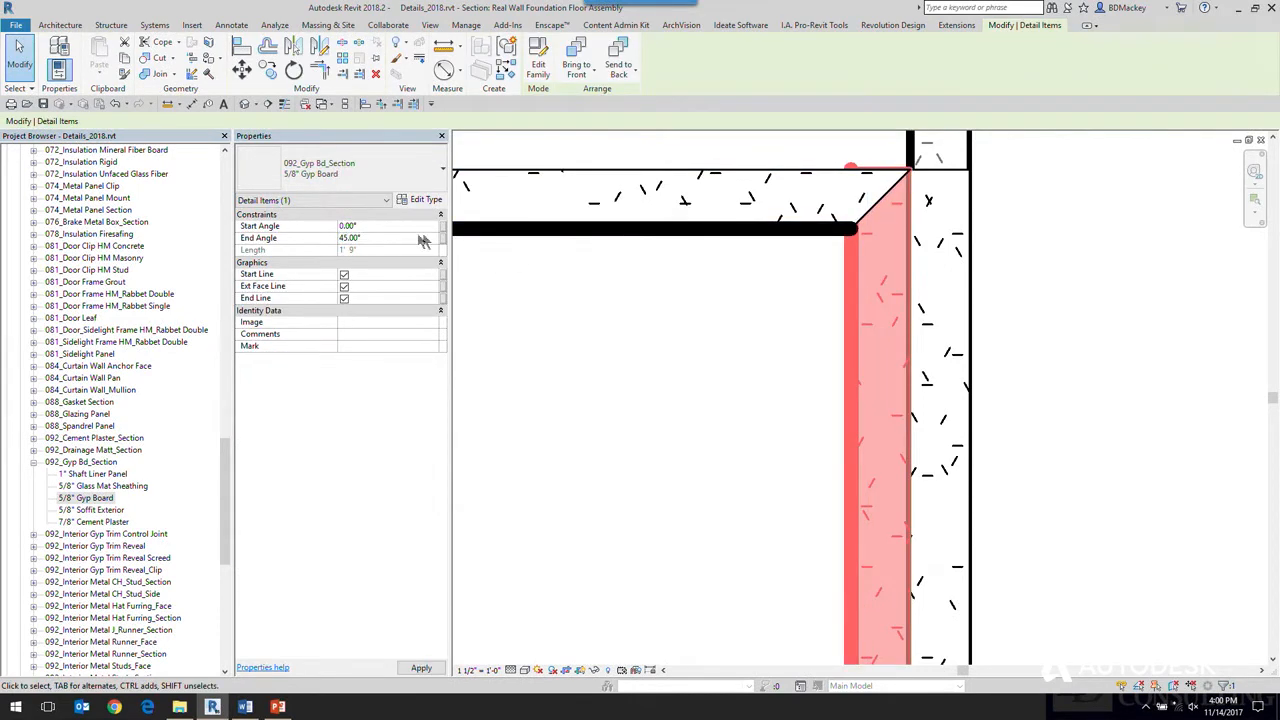
pyautogui.click(388, 238)
pyautogui.write('-4')
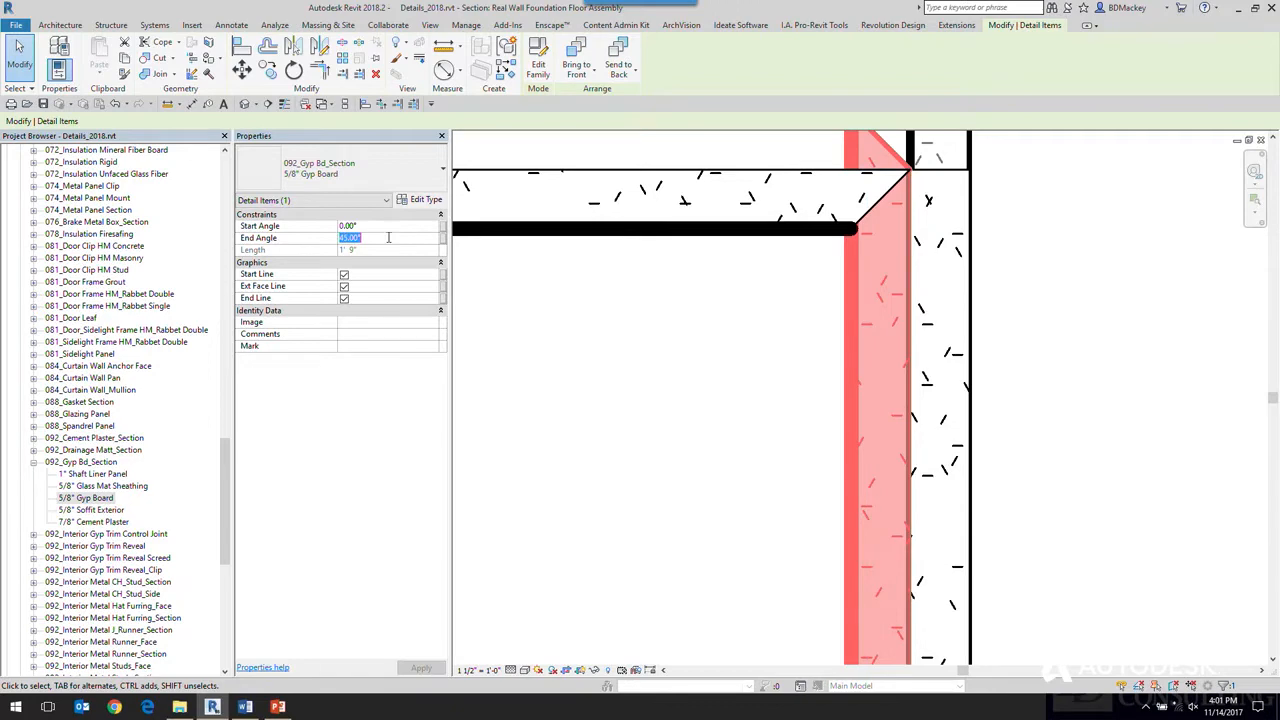
pyautogui.write('5')
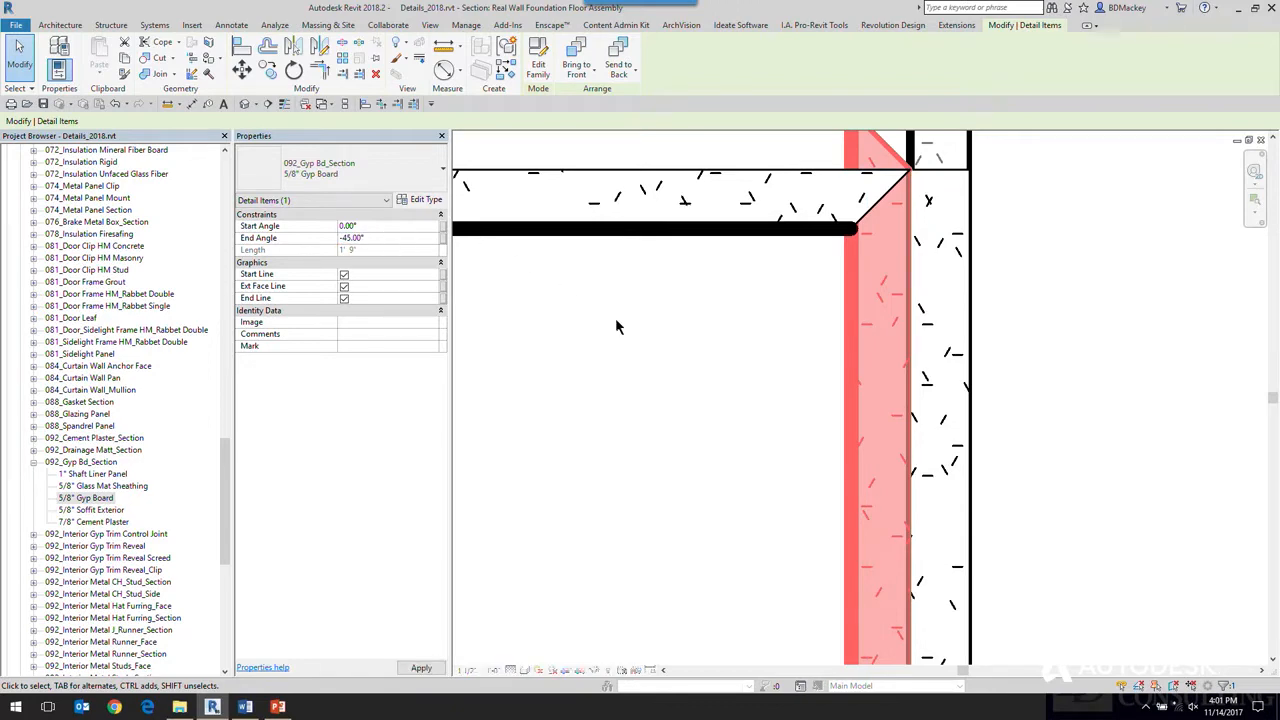
pyautogui.click(615, 319)
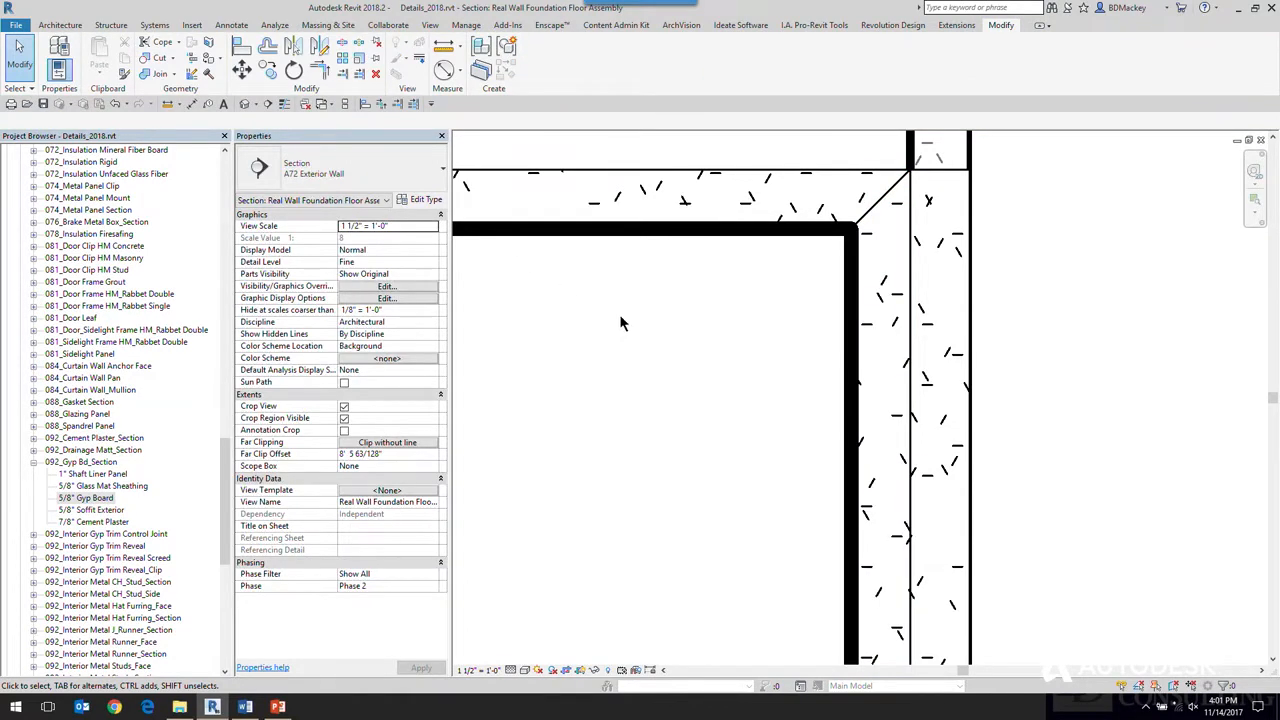
# Remove the diagonal miter line by turning off the horizontal board's Start Line and the vertical inner board's End Line.
pyautogui.click(765, 228)
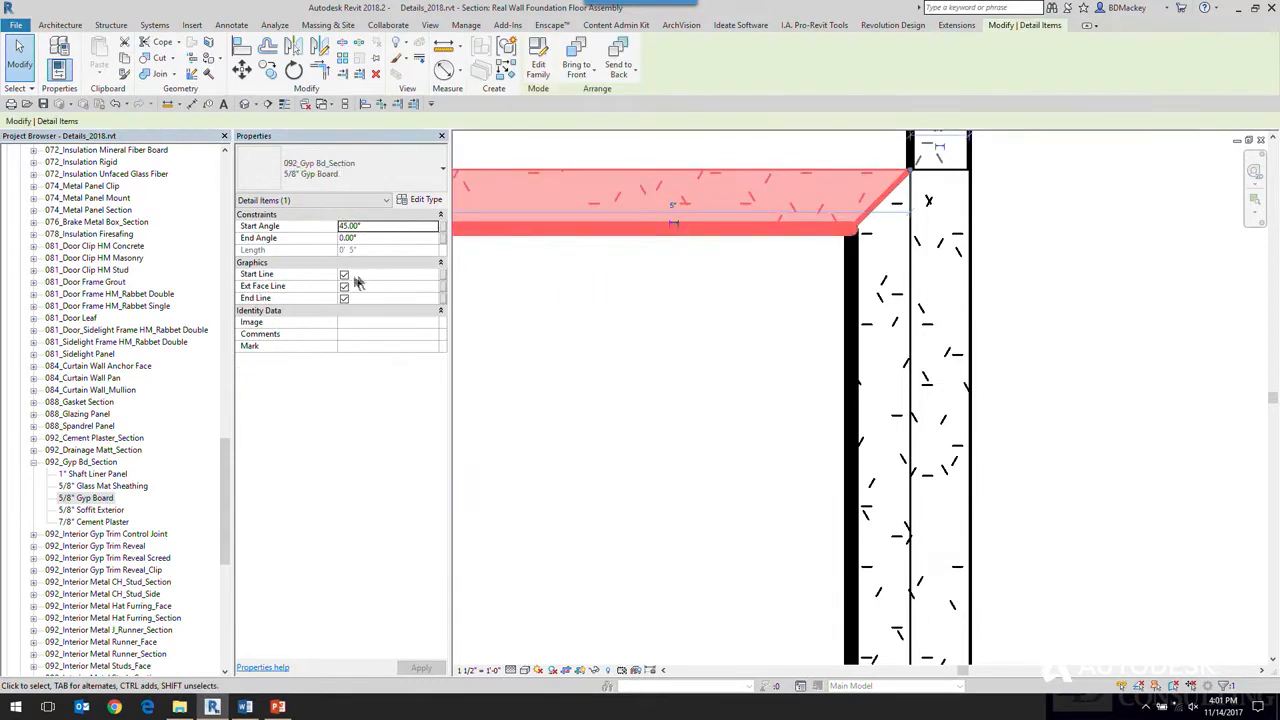
pyautogui.click(517, 358)
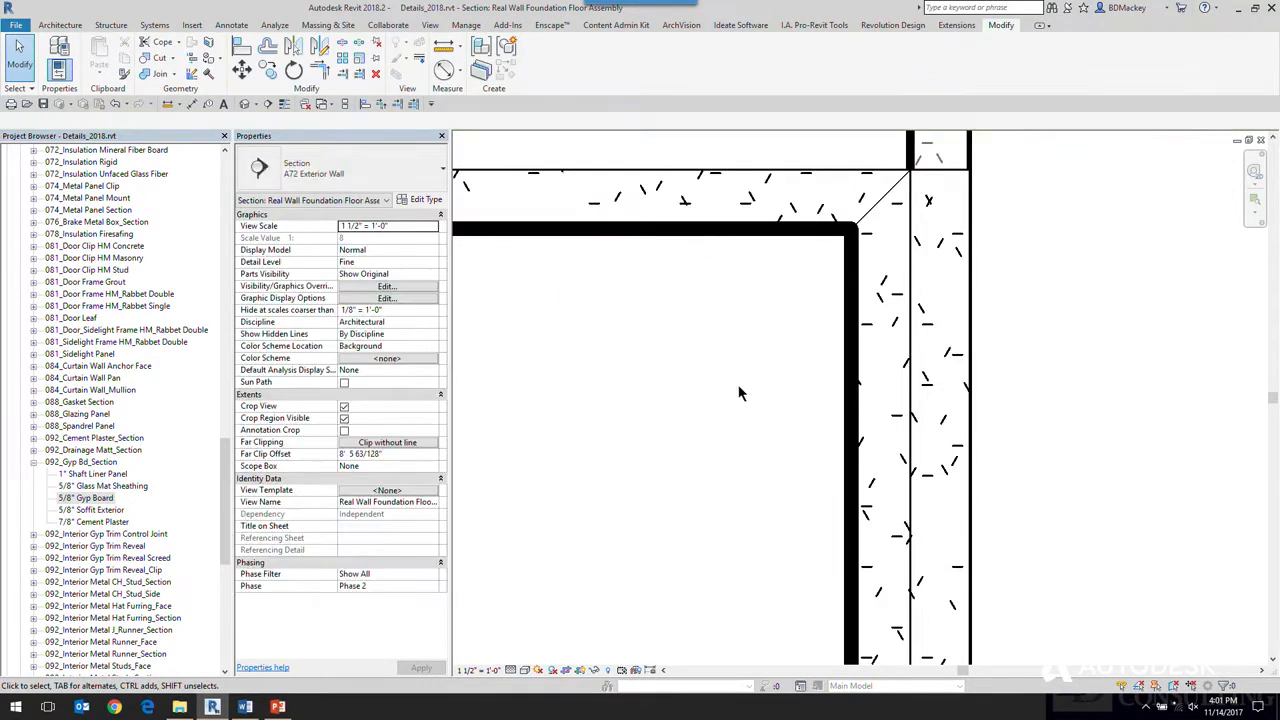
pyautogui.click(851, 318)
pyautogui.click(344, 298)
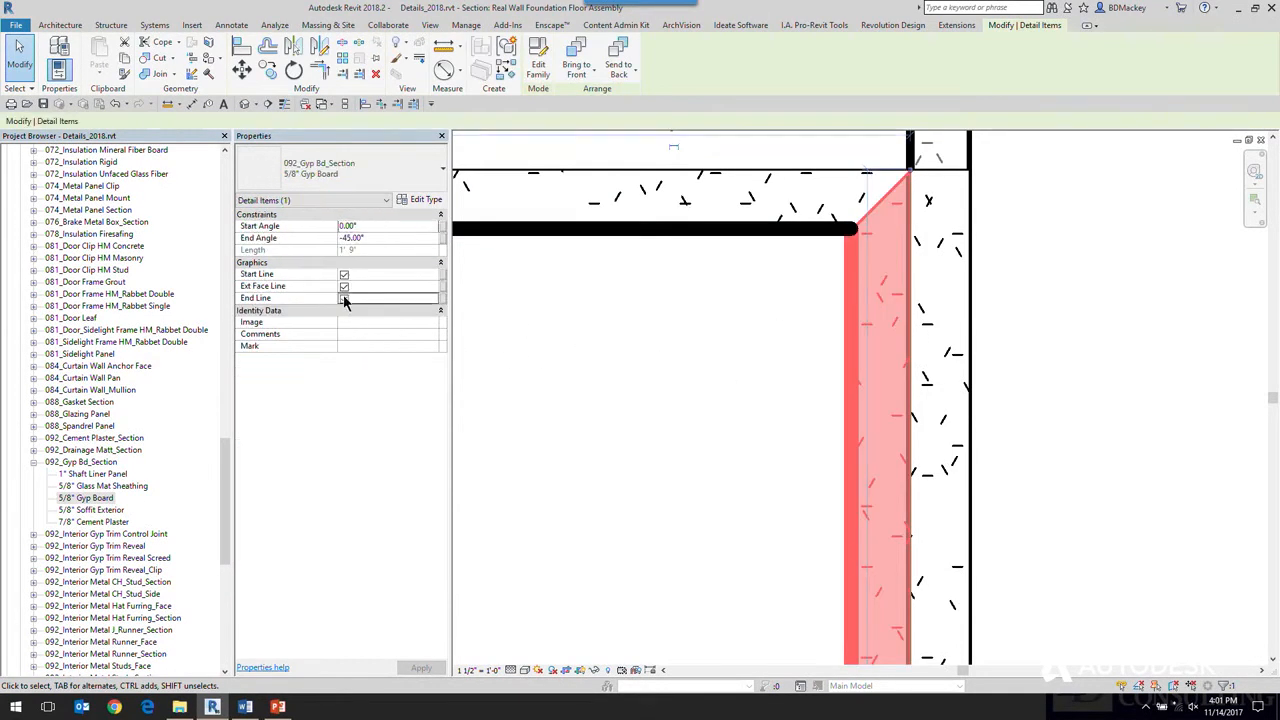
pyautogui.click(740, 400)
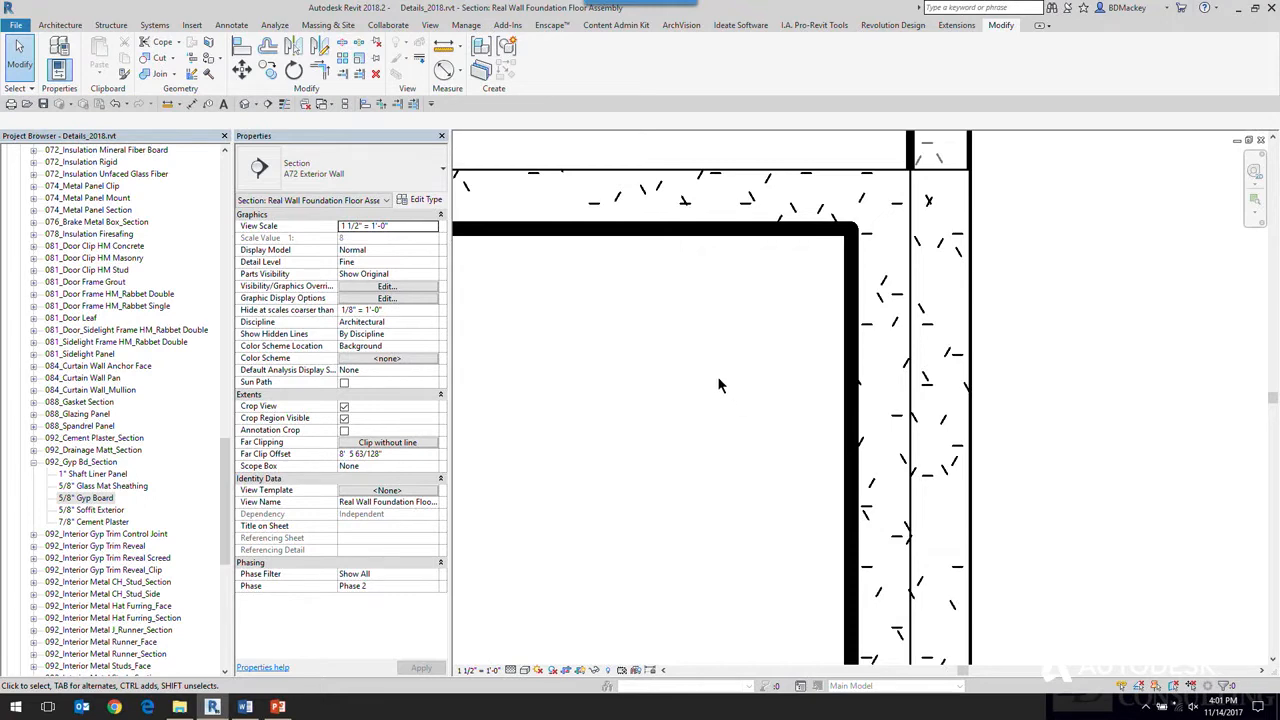
pyautogui.scroll(-4, 675, 425)
pyautogui.moveTo(677, 443); pyautogui.dragTo(657, 305, button='middle')
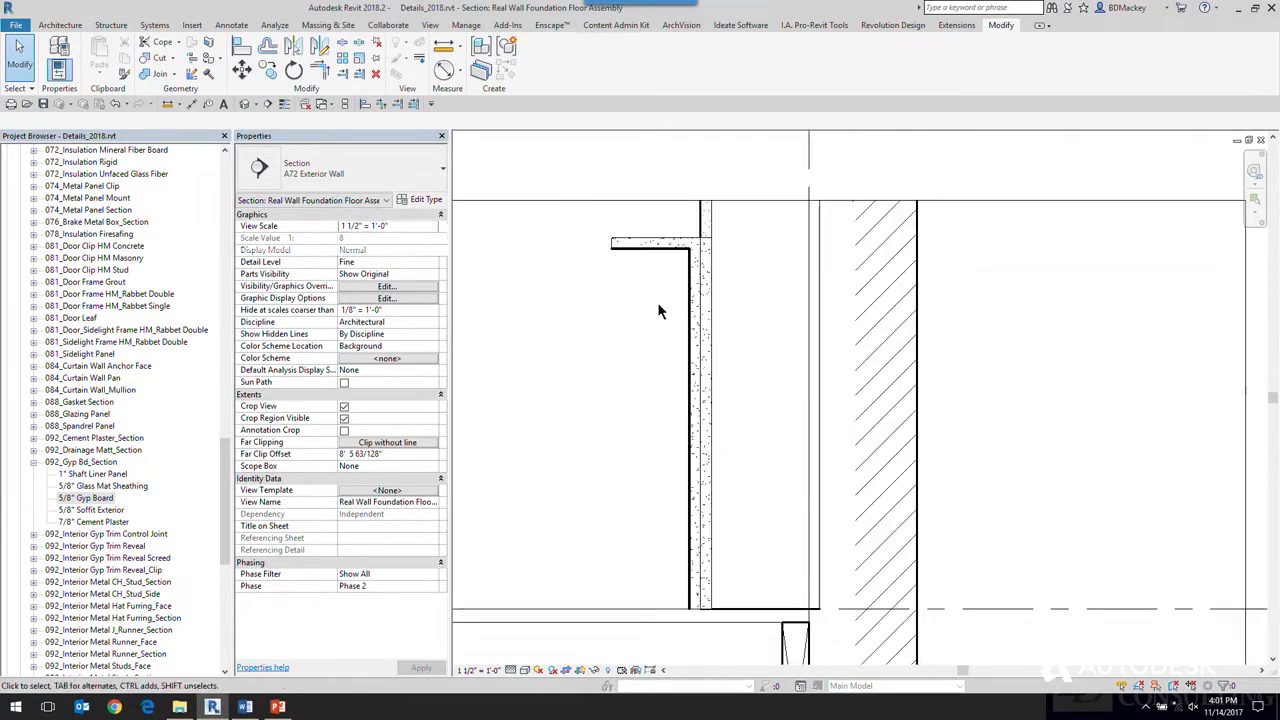
# Switch to the Wall Foundation Tagged drafting view.
pyautogui.hotkey('ctrl', 'Tab')
pyautogui.hotkey('ctrl', 'Tab')
pyautogui.hotkey('ctrl', 'Tab')
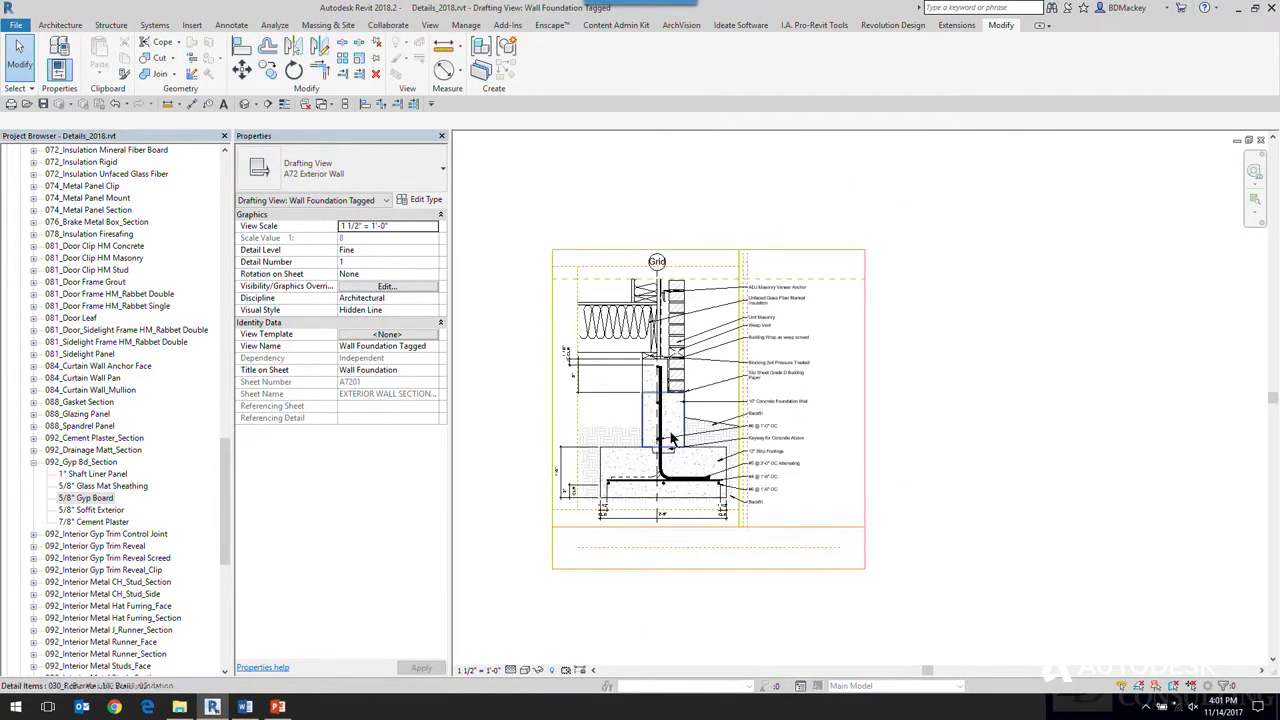
pyautogui.scroll(8, 672, 438)
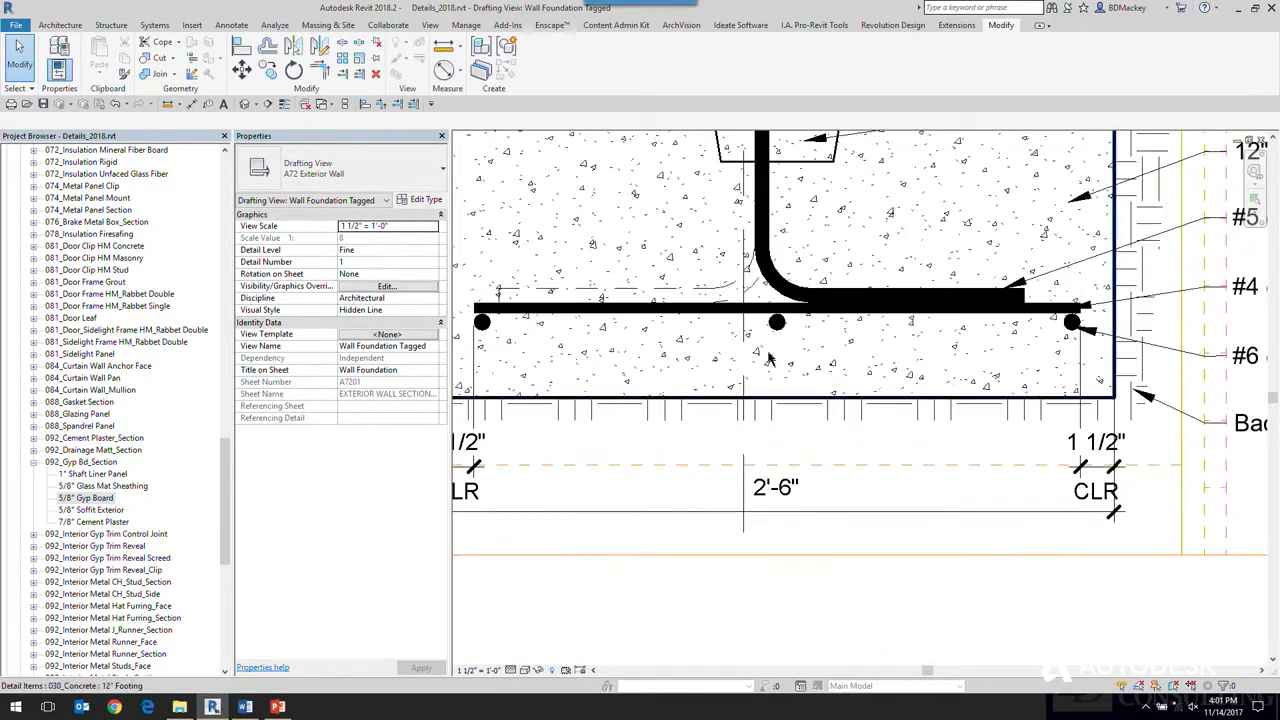
# Place a similar 030_ReBar Spaced Section 06 set along the footing's bottom edge, from corner to corner.
pyautogui.click(781, 336)
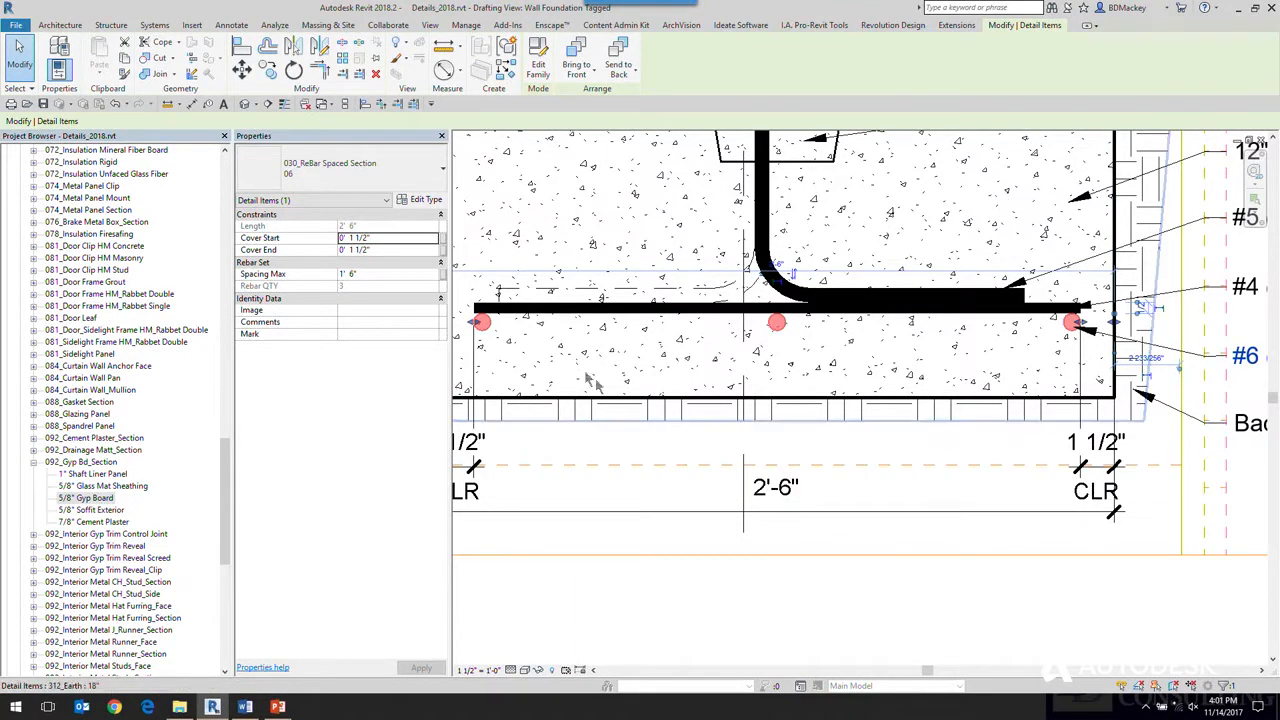
pyautogui.moveTo(505, 331); pyautogui.dragTo(580, 333, button='middle')
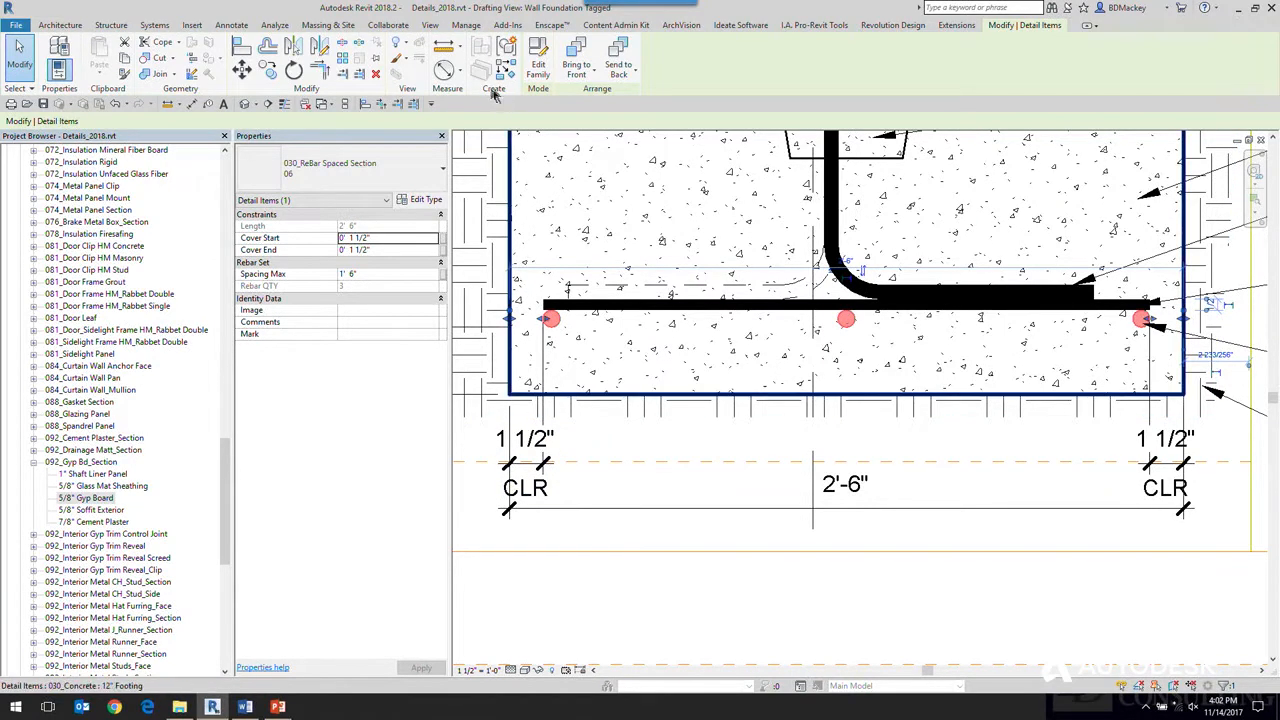
pyautogui.click(504, 62)
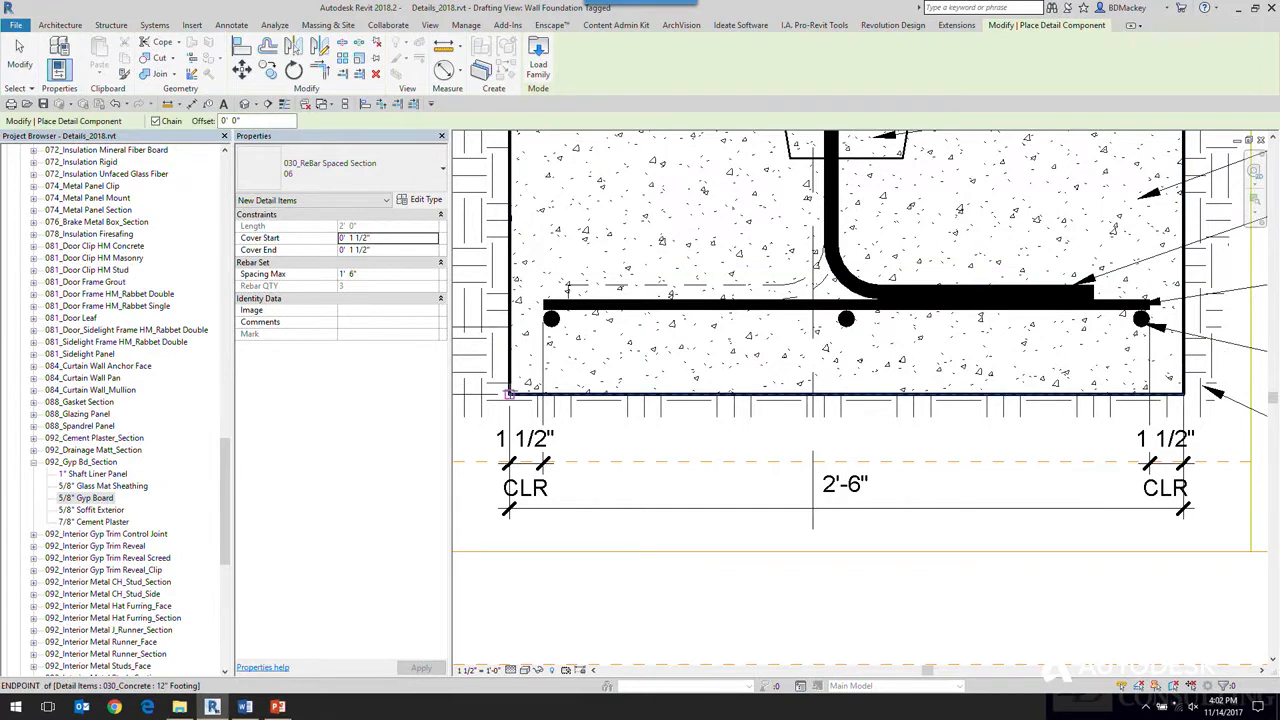
pyautogui.click(510, 393)
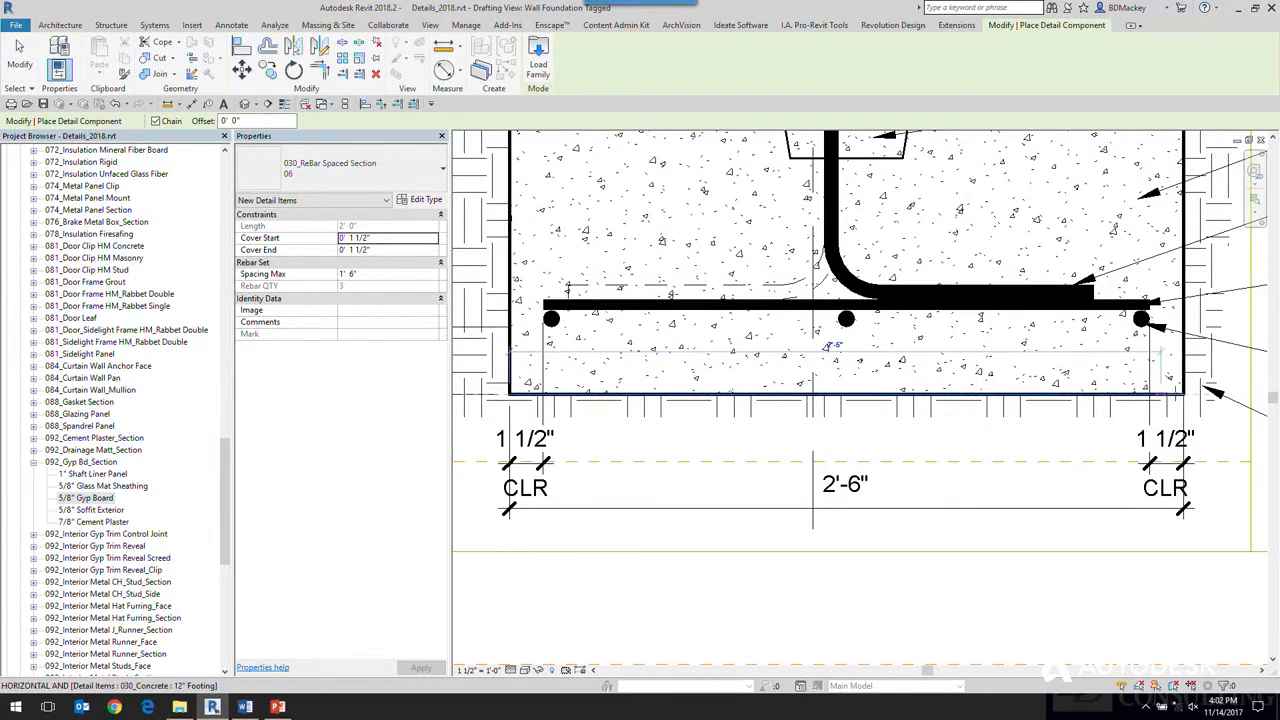
pyautogui.click(1183, 393)
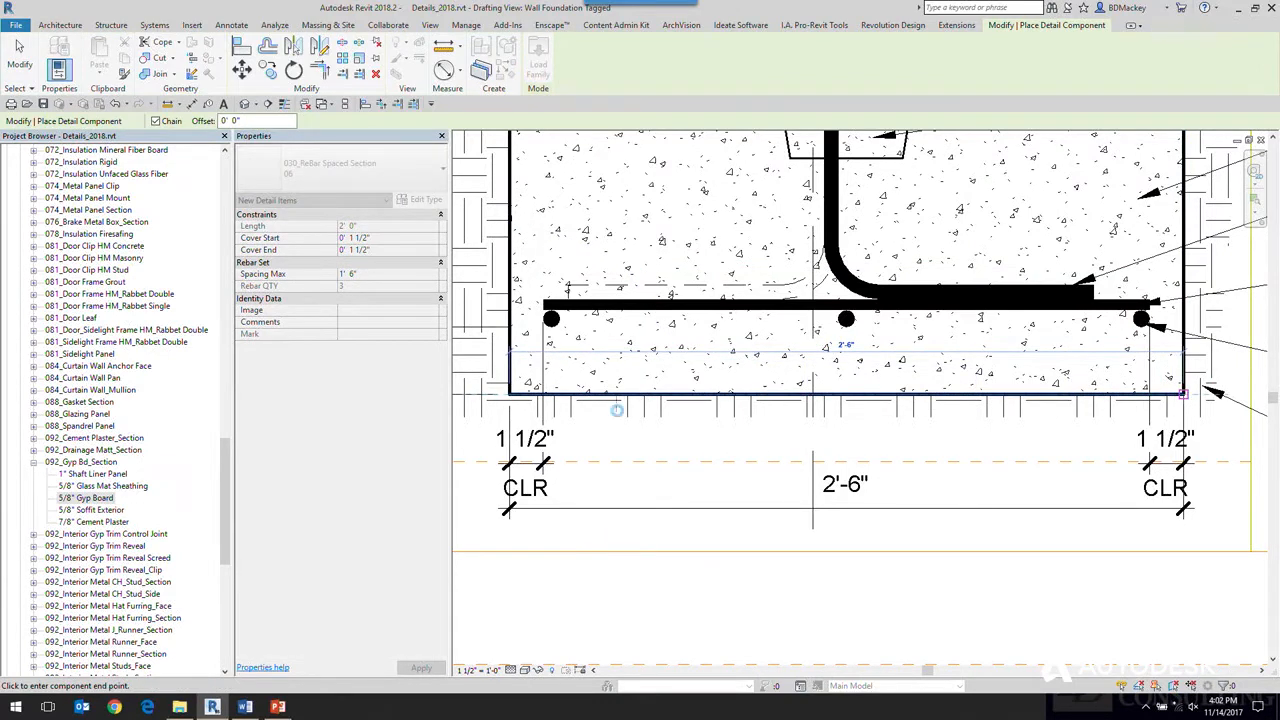
pyautogui.rightClick(612, 381)
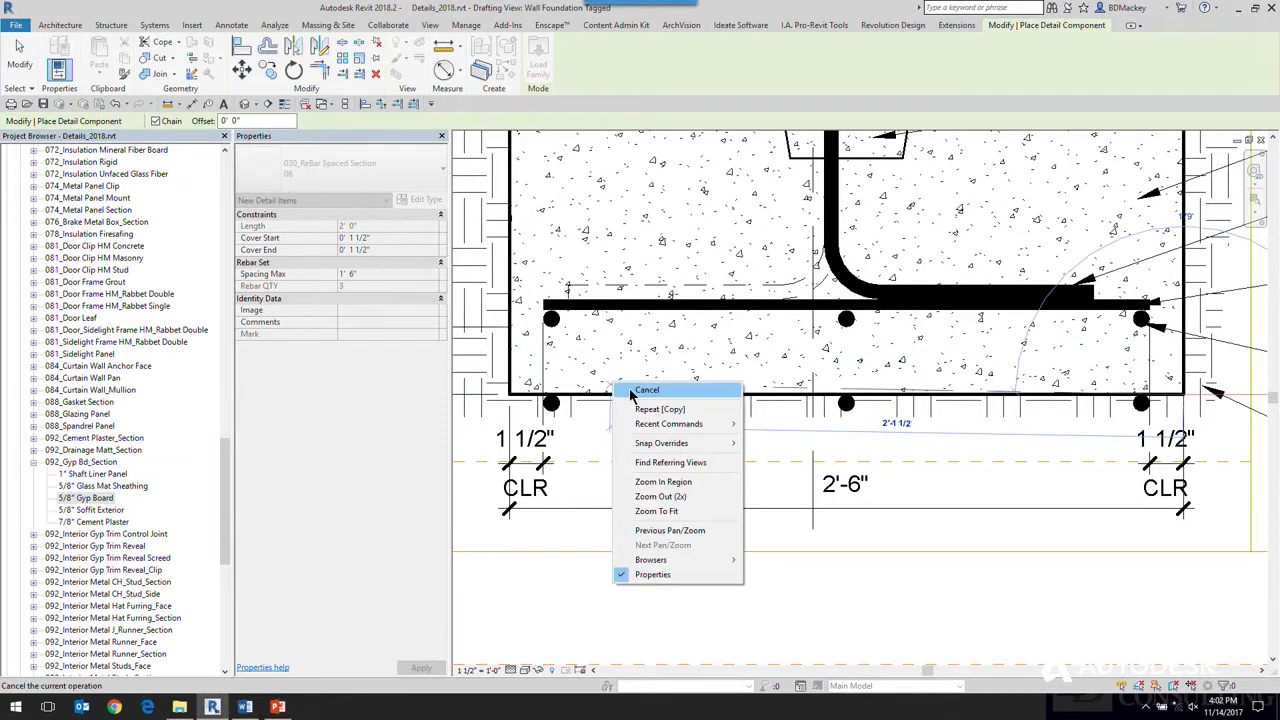
pyautogui.click(630, 389)
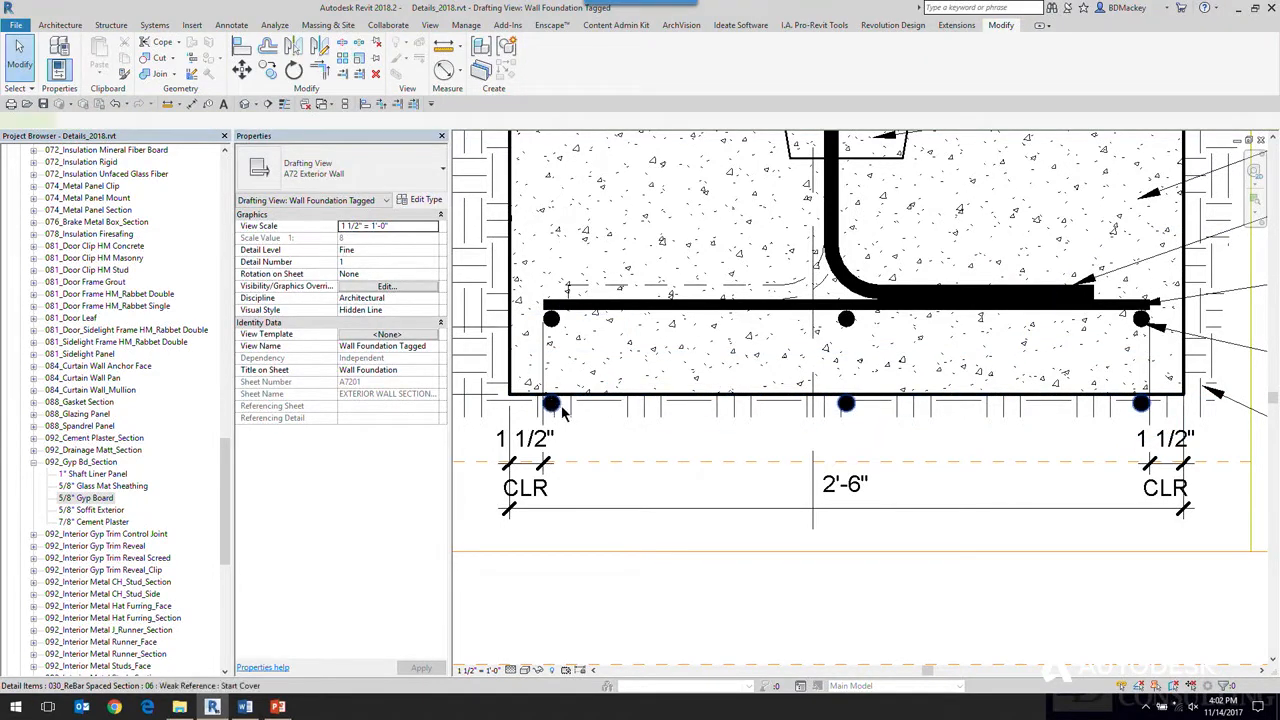
# Set the new rebar set's Cover Start to 3" and its Spacing Max to 6".
pyautogui.click(555, 403)
pyautogui.write('0\' 3"')
pyautogui.press('Return')
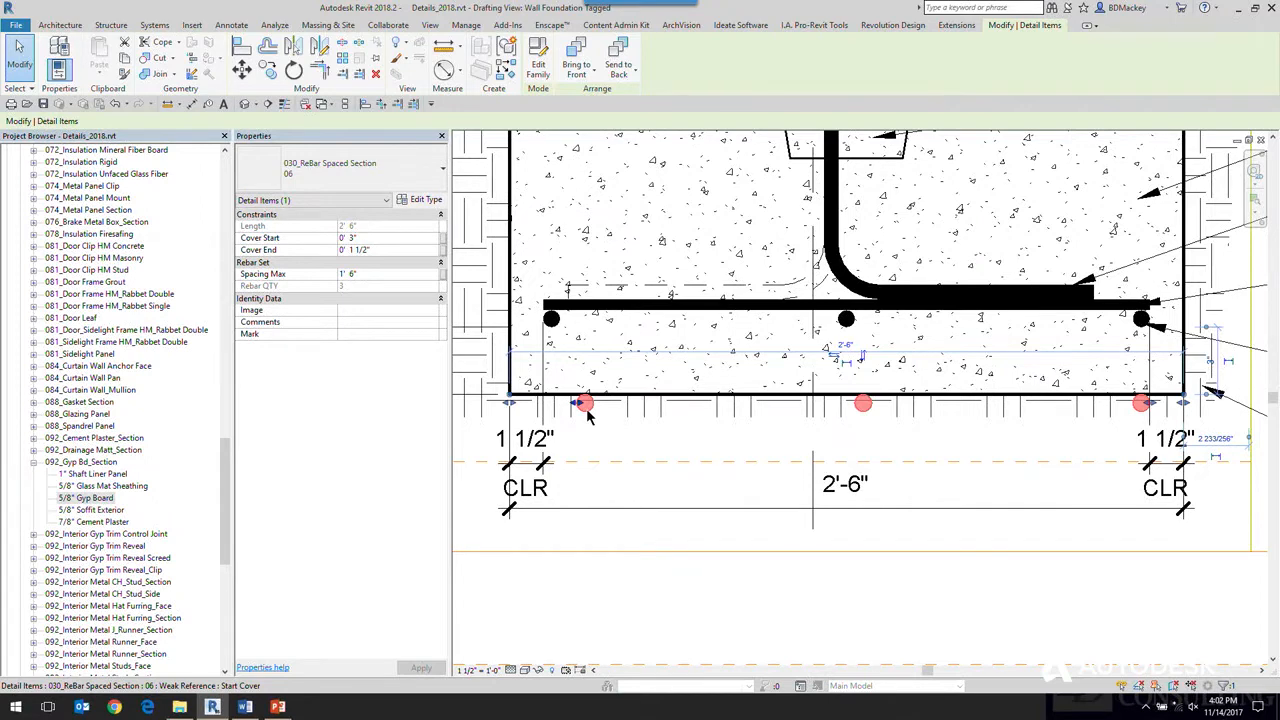
pyautogui.click(393, 274)
pyautogui.write('6')
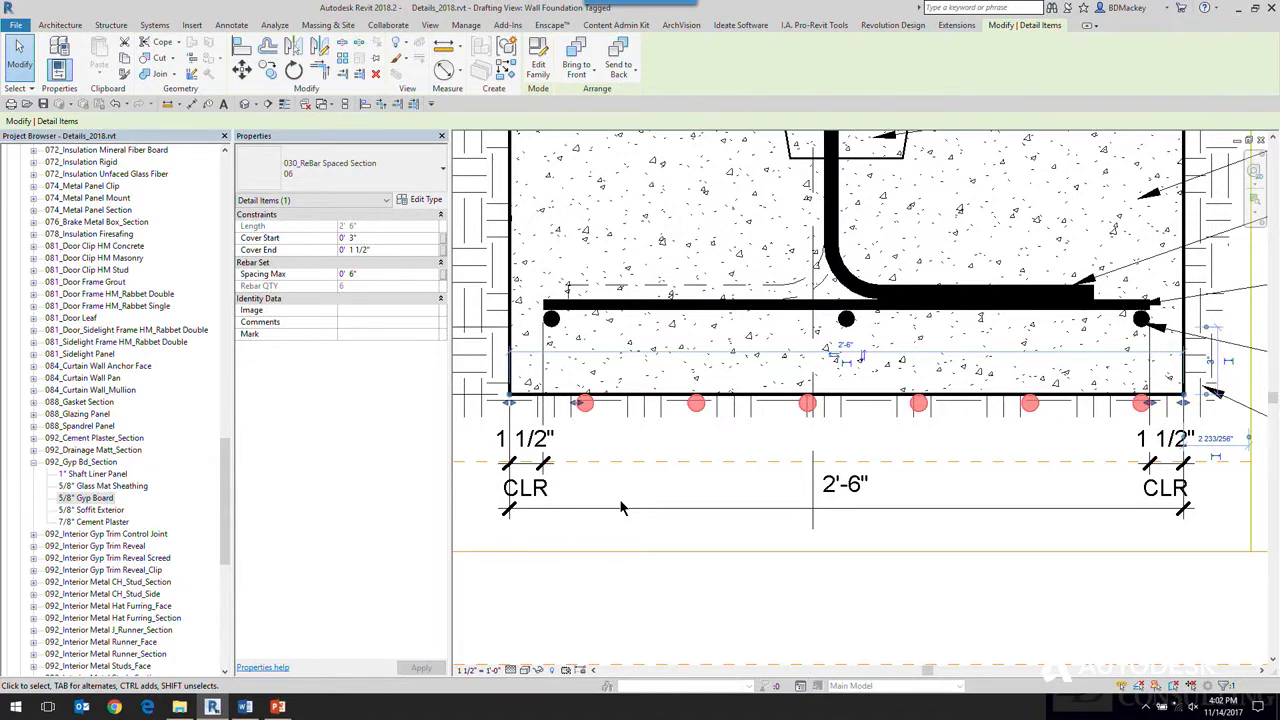
pyautogui.scroll(-3, 652, 440)
pyautogui.click(1043, 408)
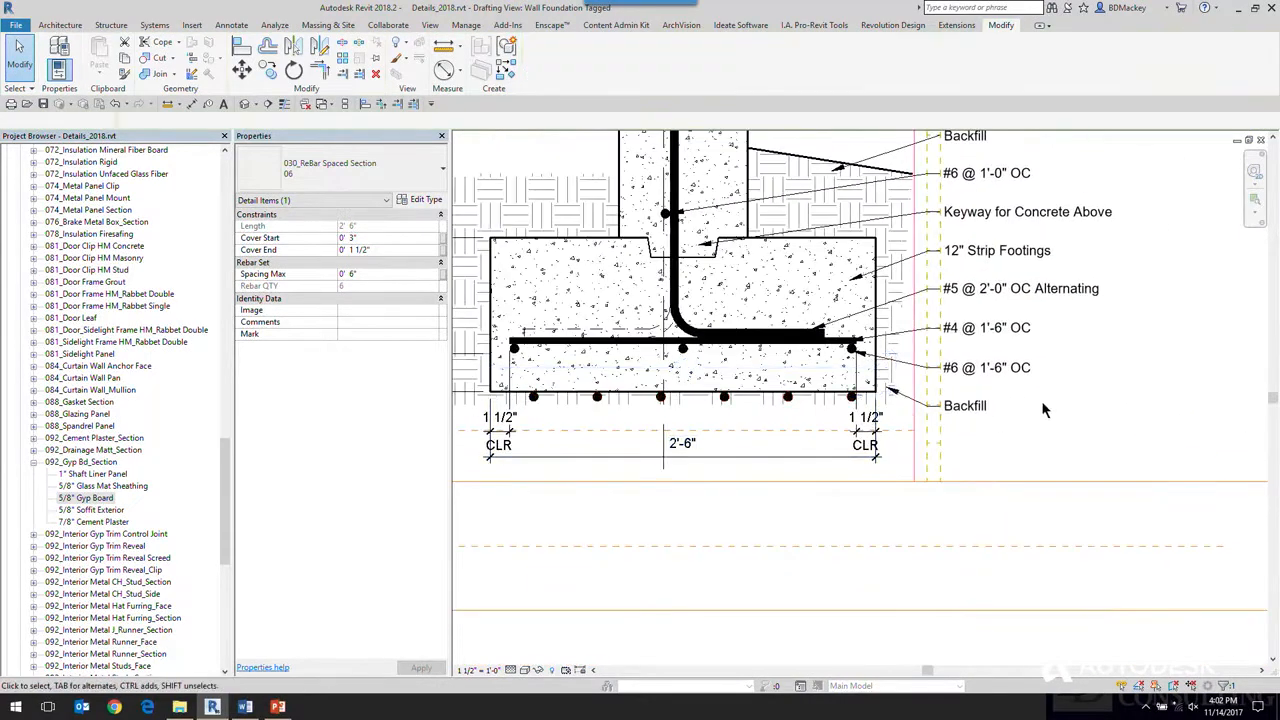
# Set the spacing of the upper #6 rebar set in the footing to 12" by editing its tag.
pyautogui.scroll(2, 873, 385)
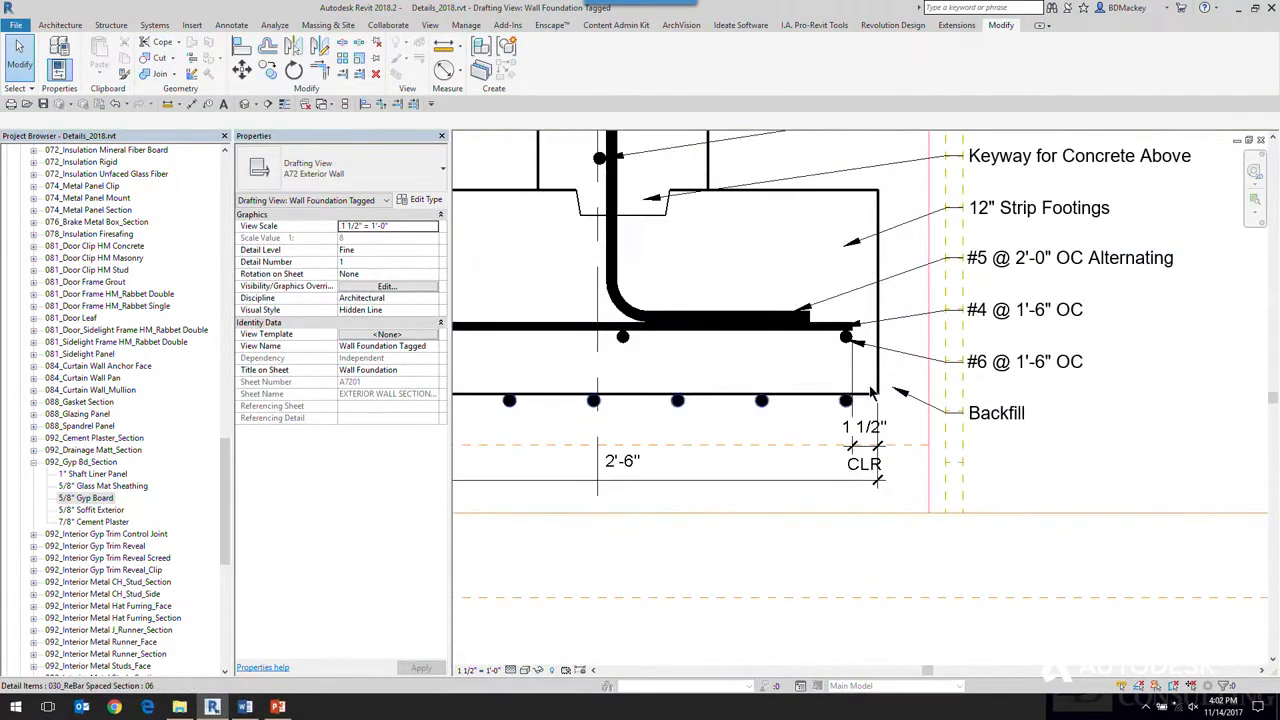
pyautogui.click(633, 340)
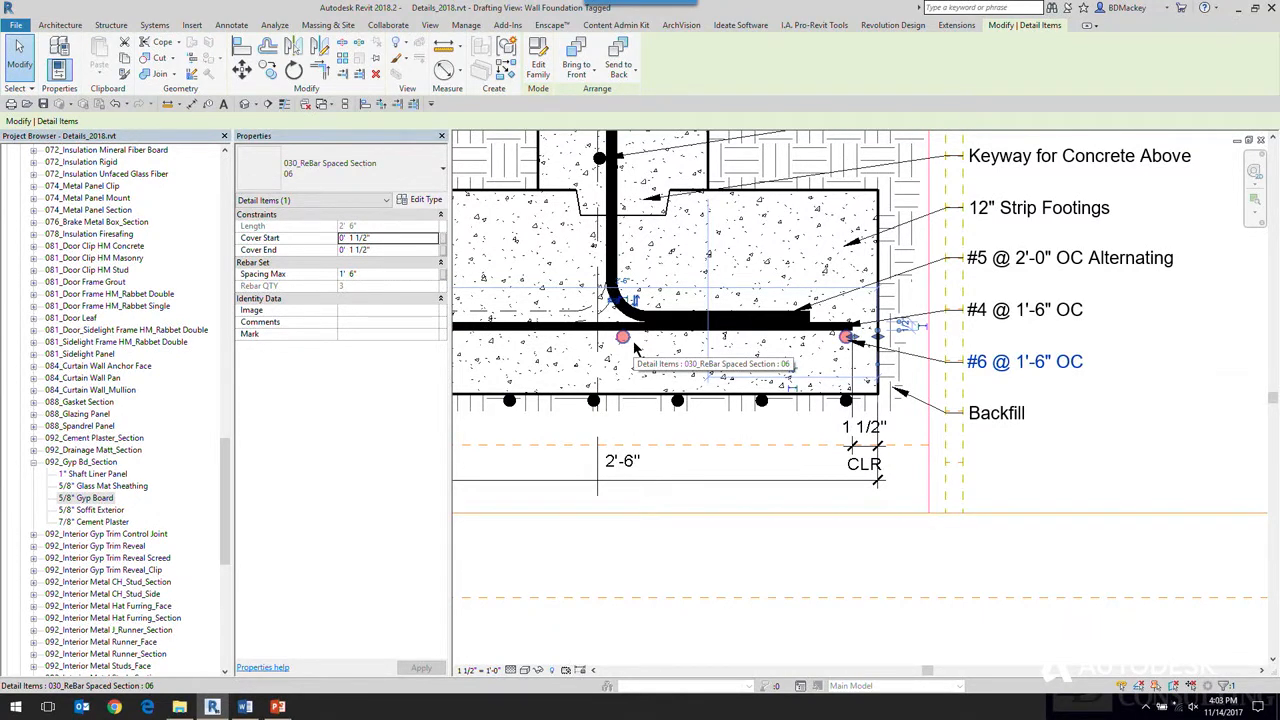
pyautogui.click(1045, 362)
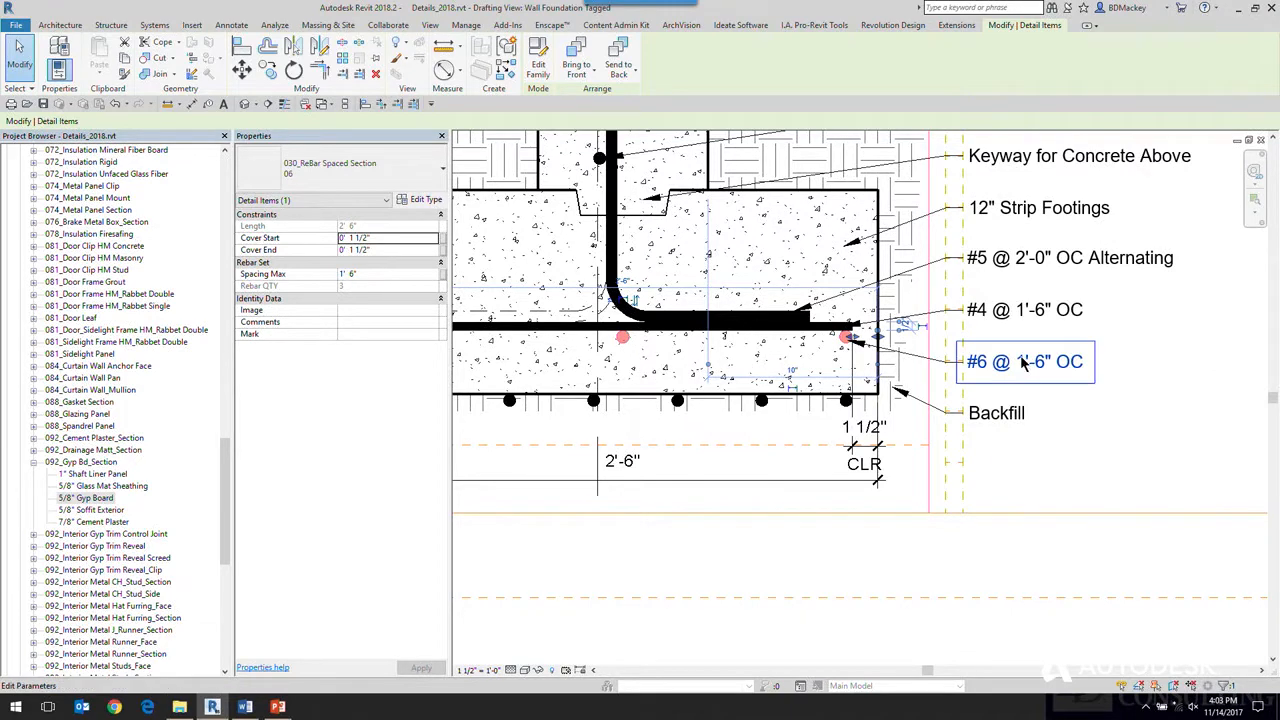
pyautogui.click(1045, 362)
pyautogui.click(702, 299)
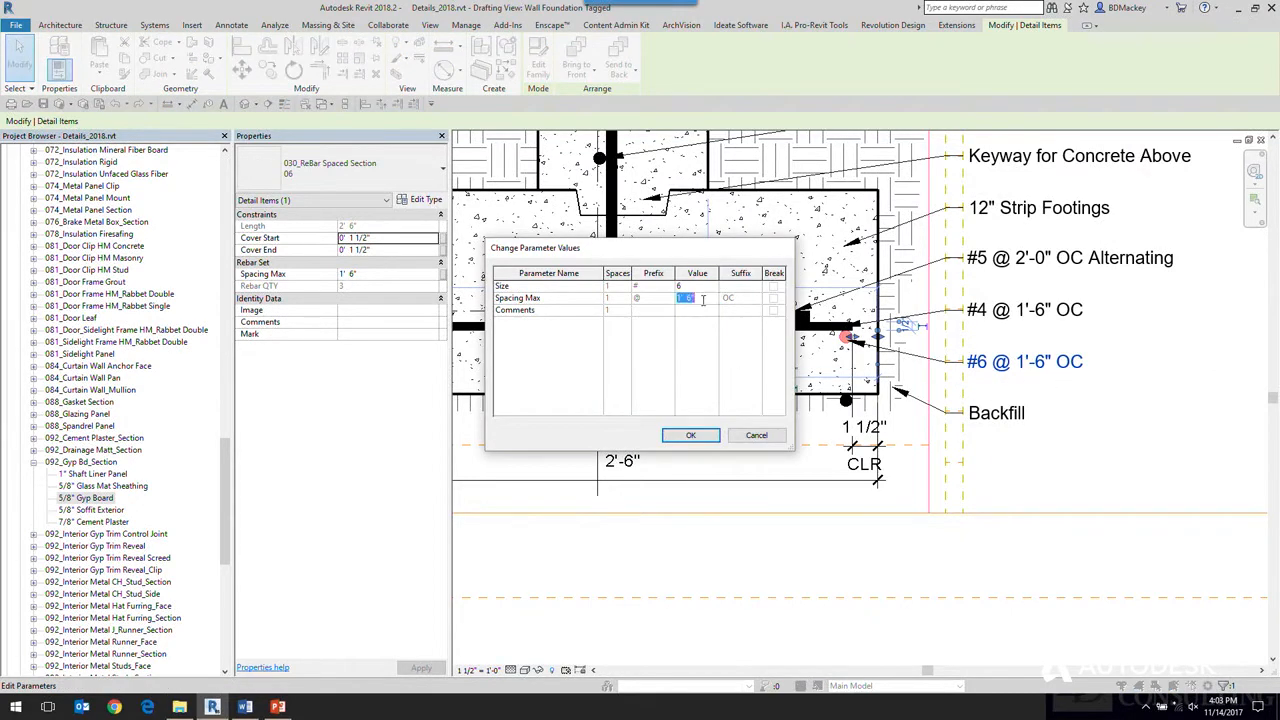
pyautogui.write('12')
pyautogui.click(690, 435)
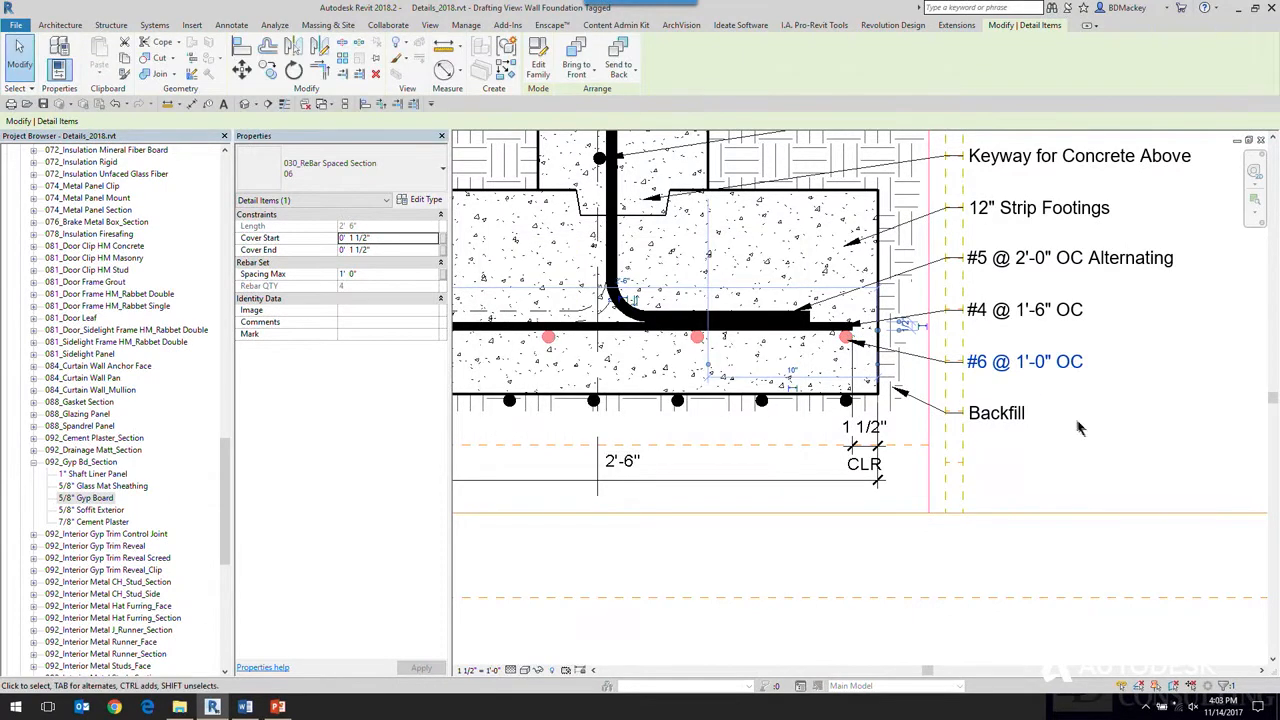
pyautogui.moveTo(686, 340); pyautogui.dragTo(890, 338, button='middle')
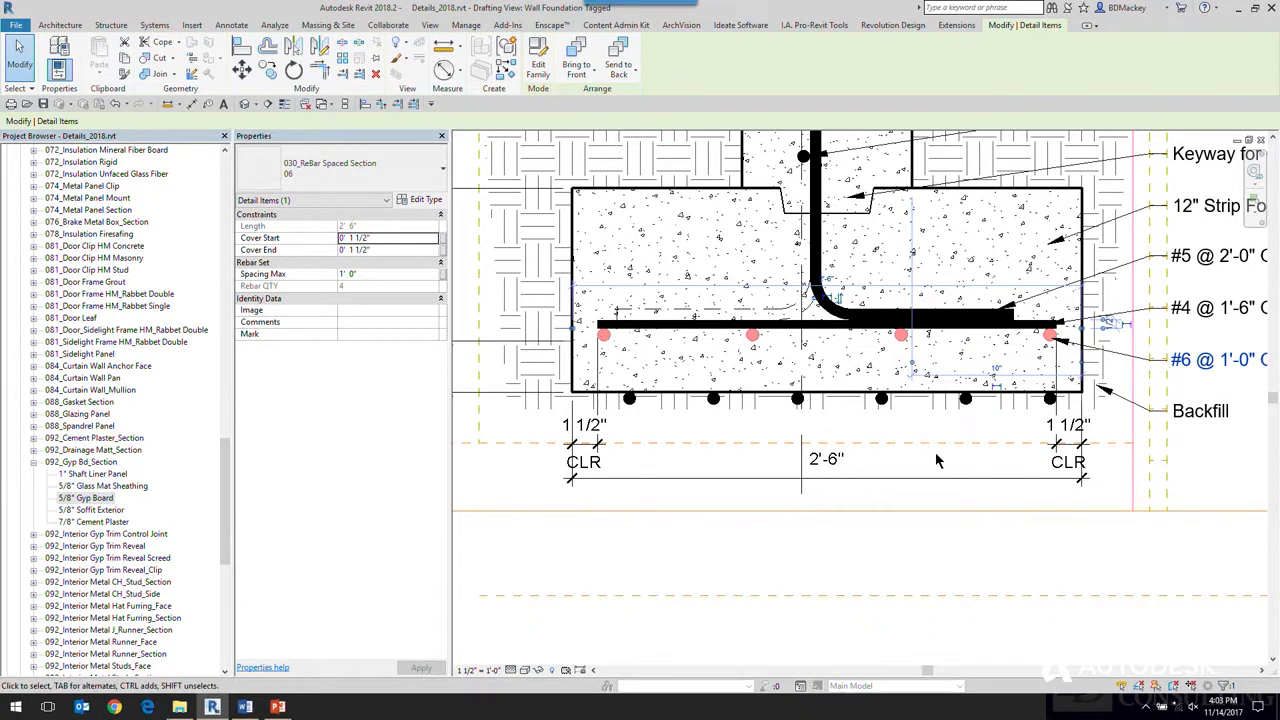
pyautogui.press('Escape')
# Inspect the properties of the dashed and solid bent rebars and the solid one's by-element graphic override options.
pyautogui.moveTo(836, 369); pyautogui.dragTo(904, 400, button='middle')
pyautogui.scroll(2, 848, 350)
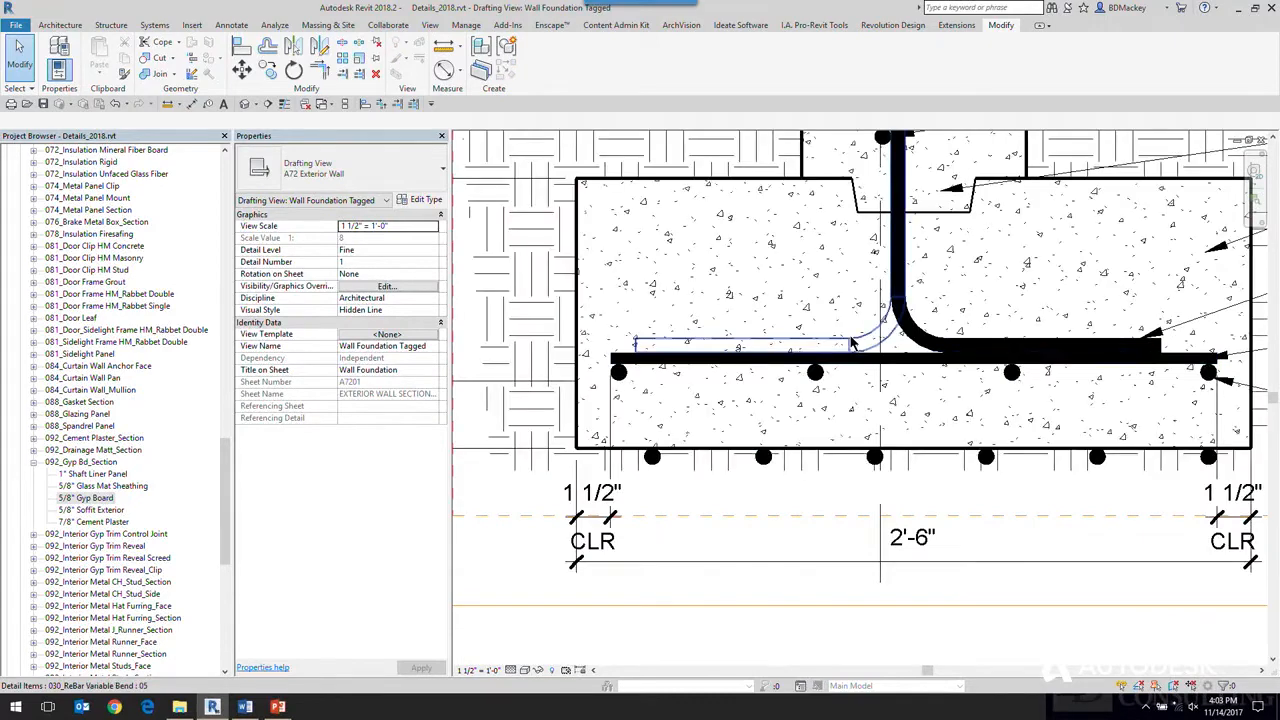
pyautogui.click(823, 379)
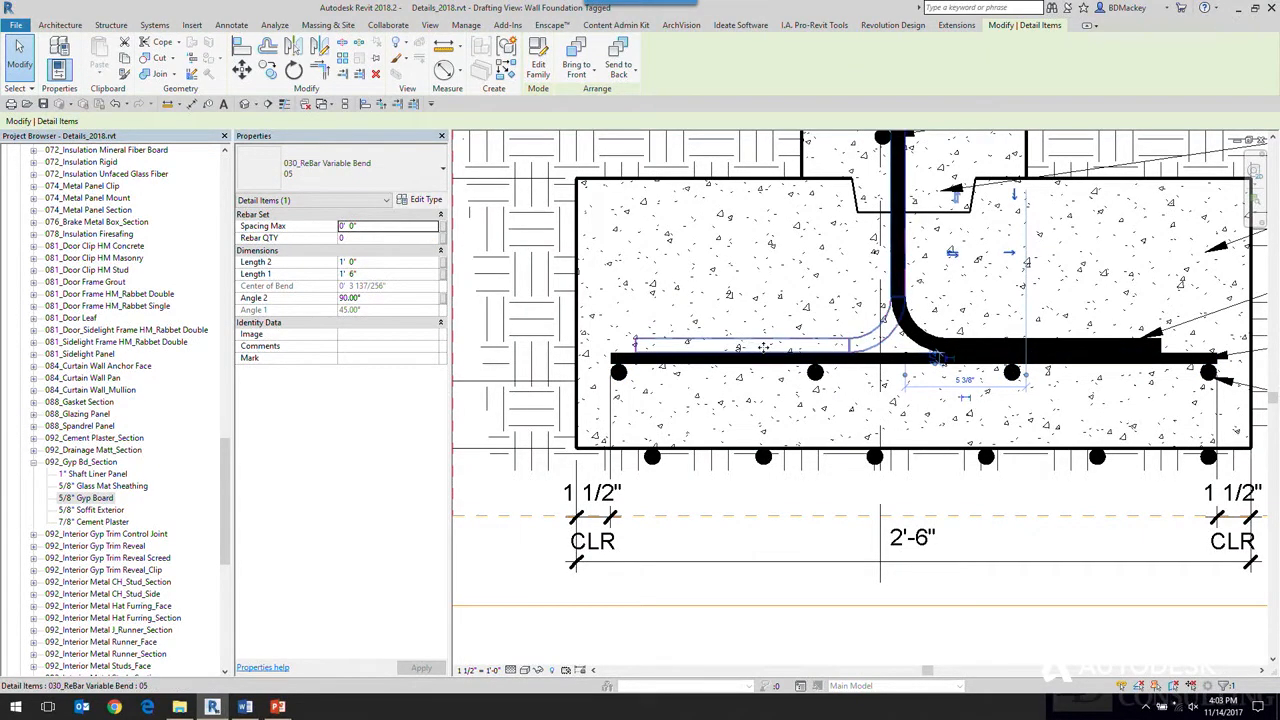
pyautogui.moveTo(761, 347); pyautogui.dragTo(723, 350, button='middle')
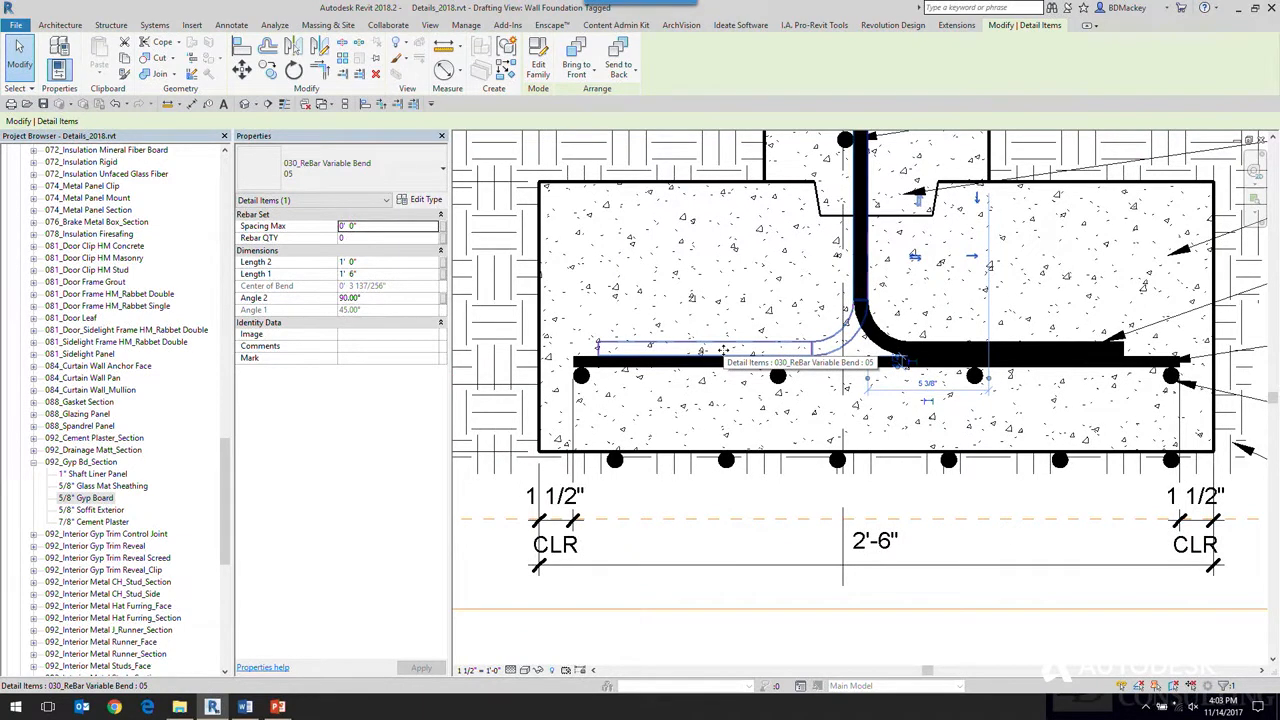
pyautogui.click(895, 343)
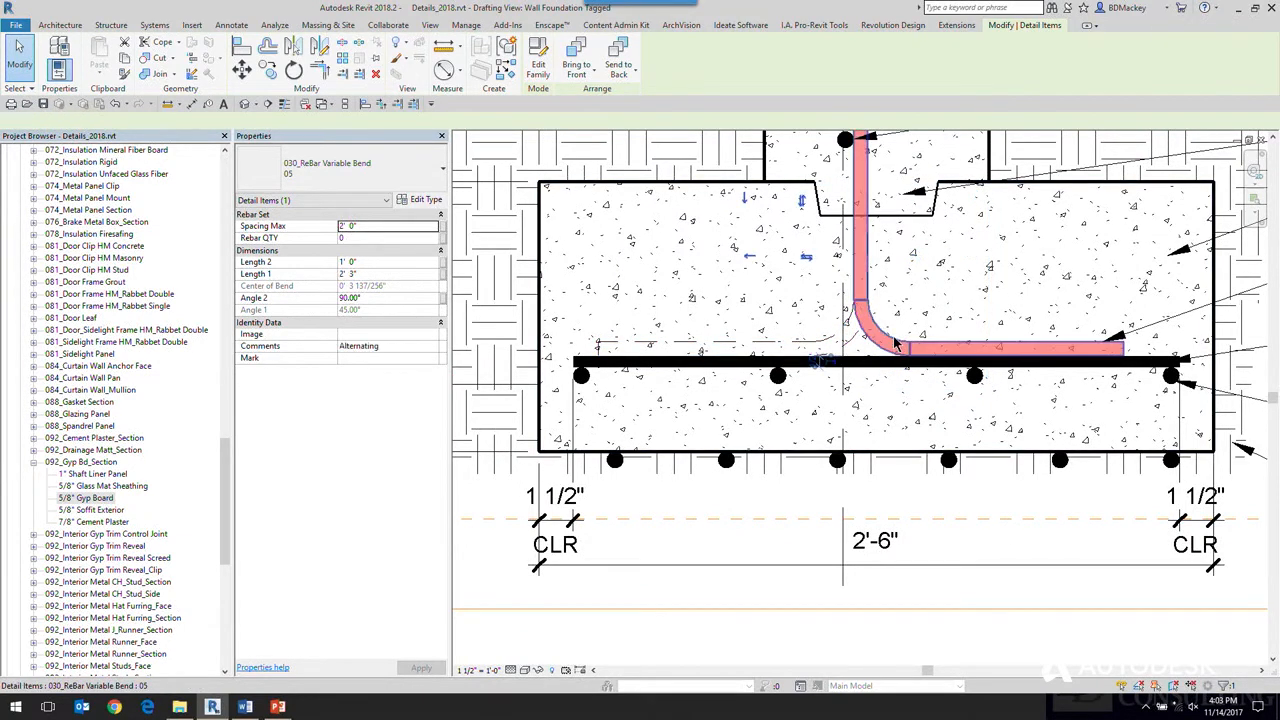
pyautogui.rightClick(895, 343)
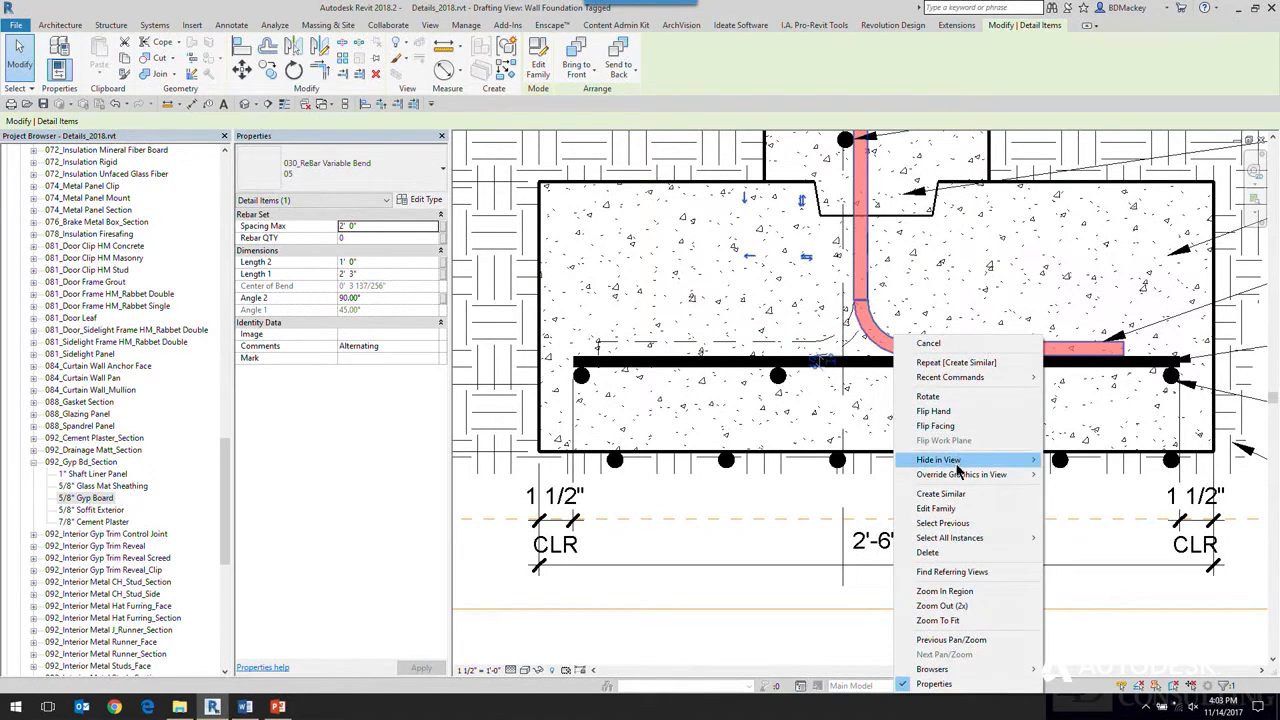
pyautogui.moveTo(962, 476)
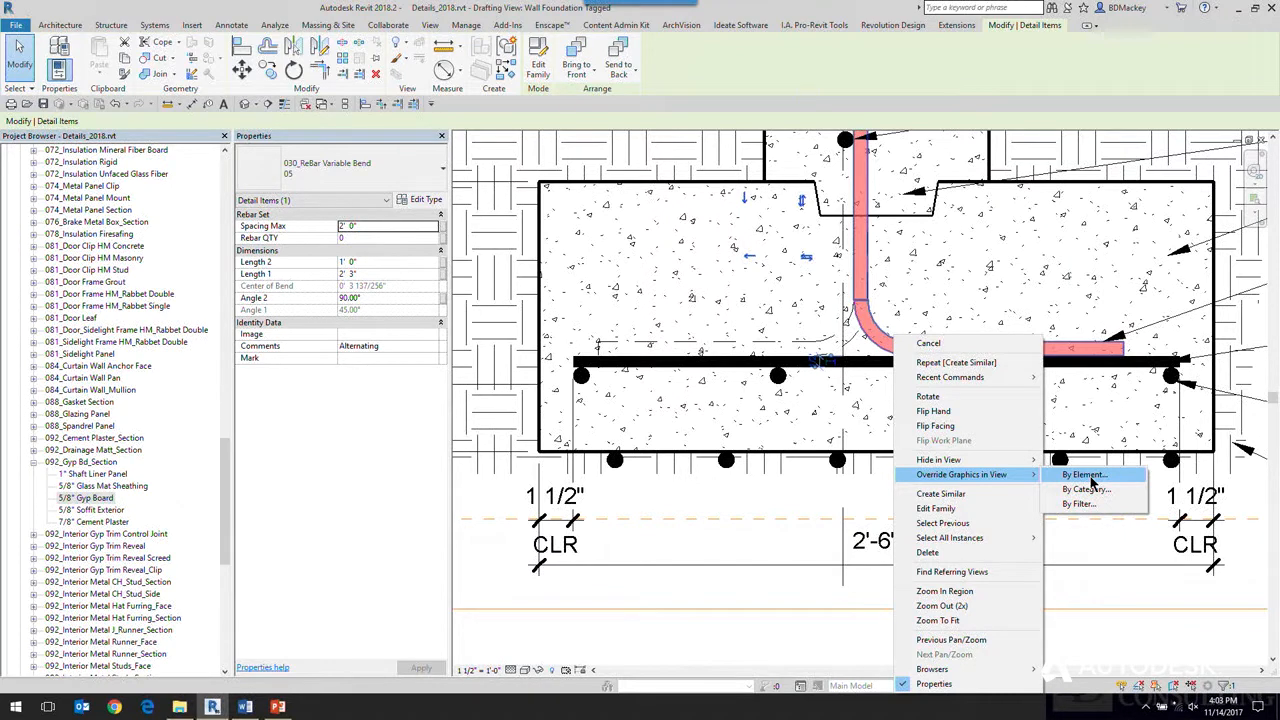
pyautogui.click(1085, 476)
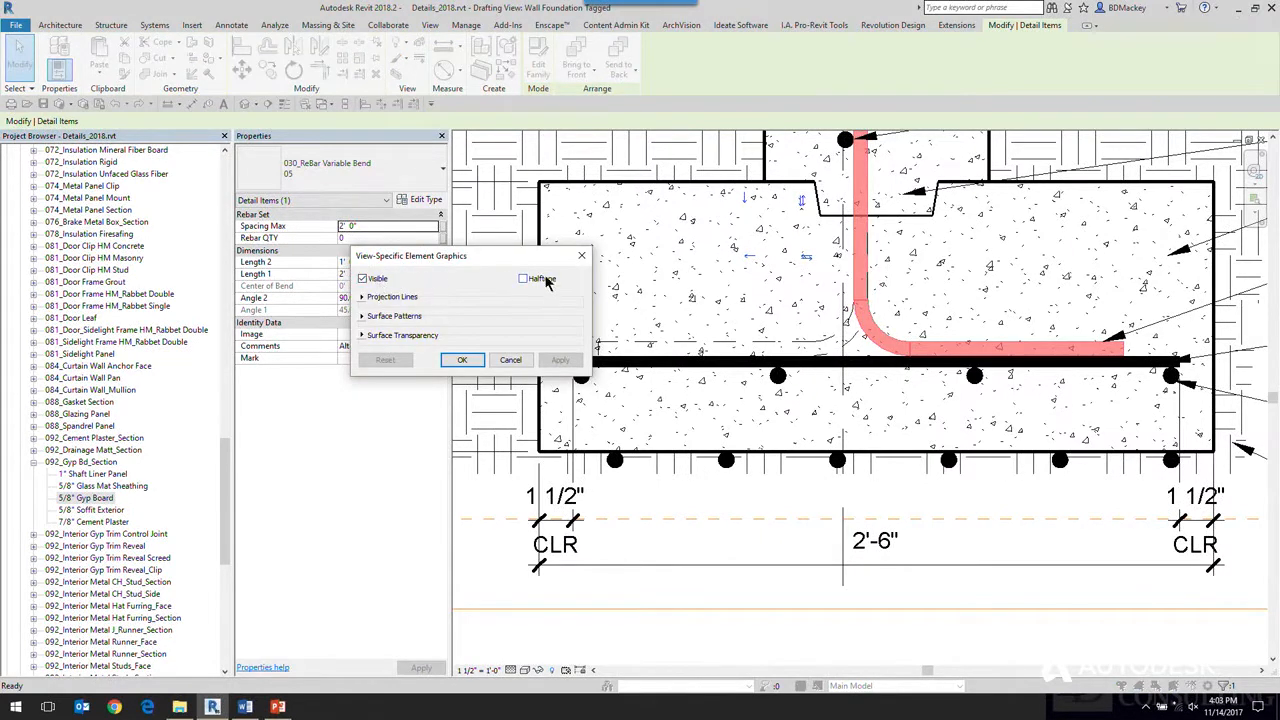
pyautogui.click(462, 360)
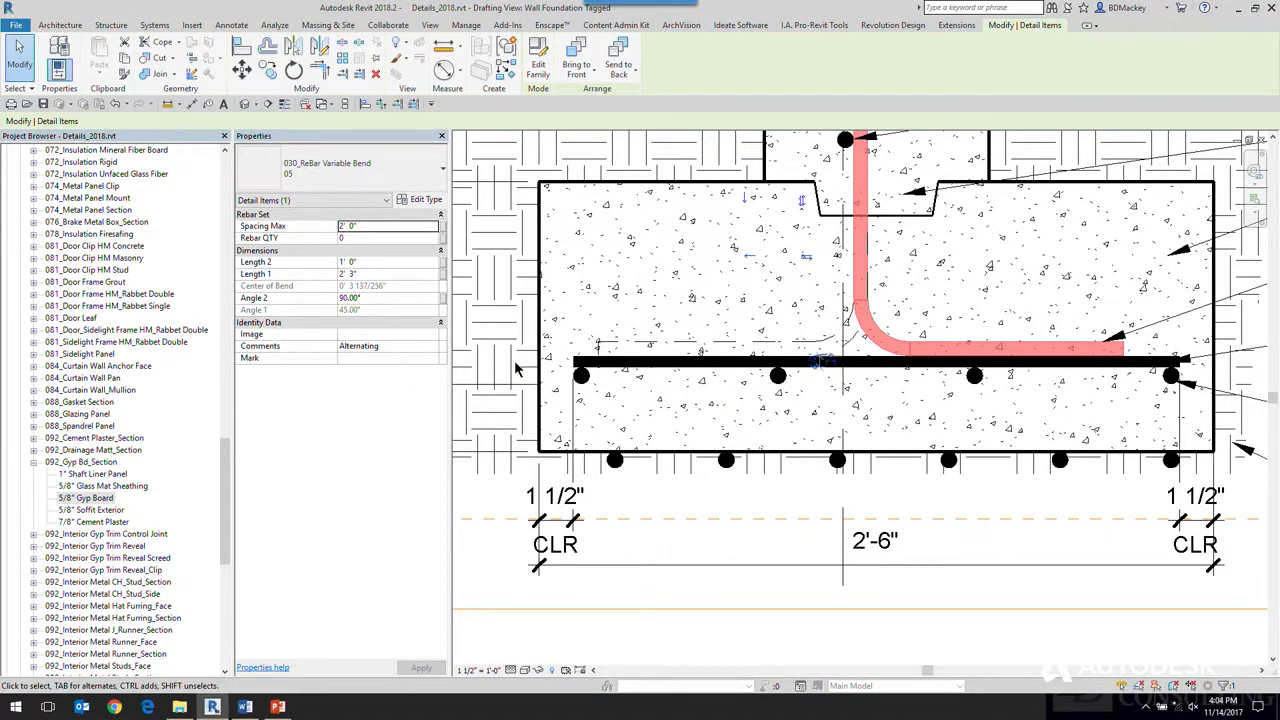
# Send the #5 bent rebar to the back, behind the footing concrete.
pyautogui.scroll(-2, 676, 338)
pyautogui.click(715, 322)
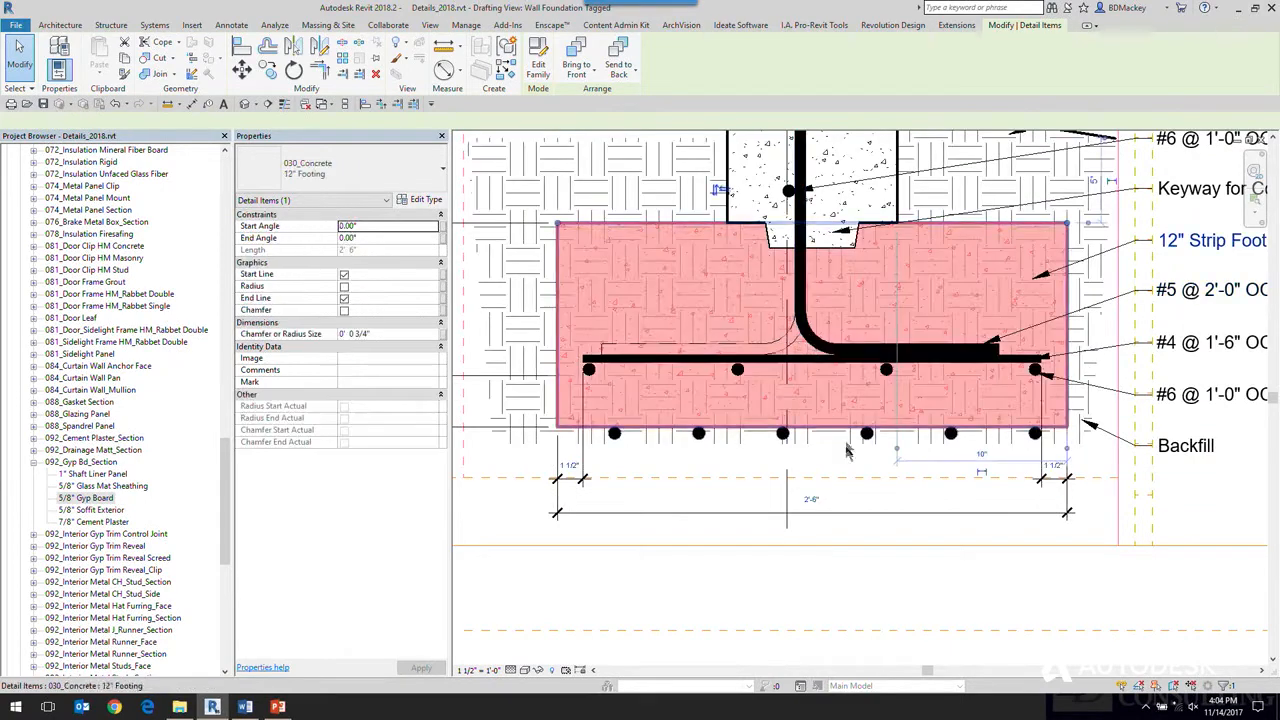
pyautogui.click(857, 581)
pyautogui.click(836, 354)
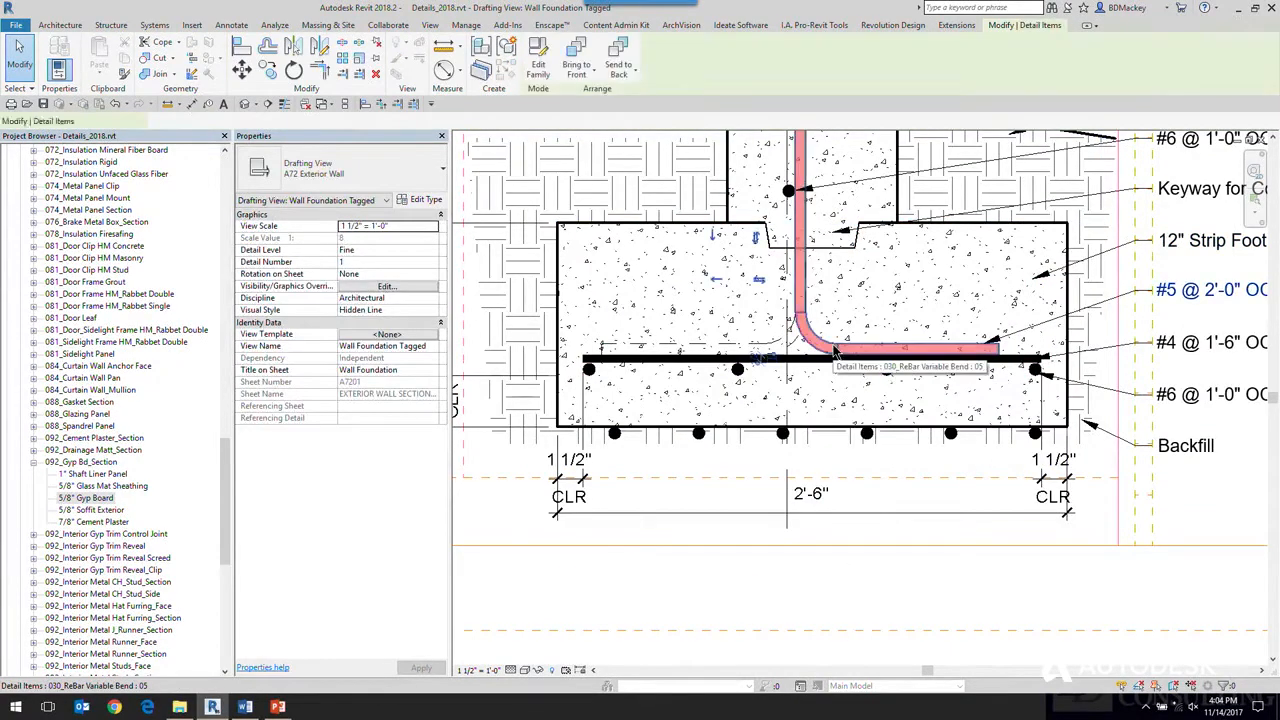
pyautogui.moveTo(836, 354); pyautogui.dragTo(817, 366, button='middle')
pyautogui.click(618, 58)
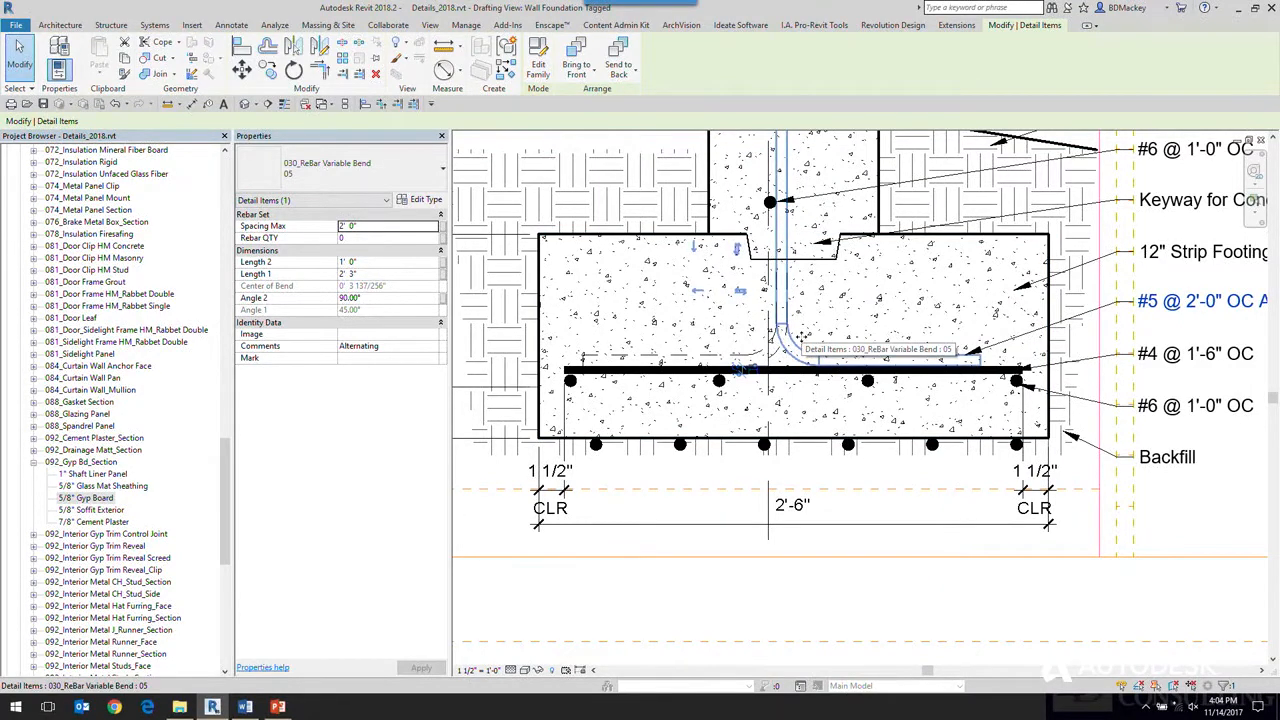
# Set the drafting view's visual style to Wireframe and clear the rebar selection.
pyautogui.click(524, 669)
pyautogui.click(553, 590)
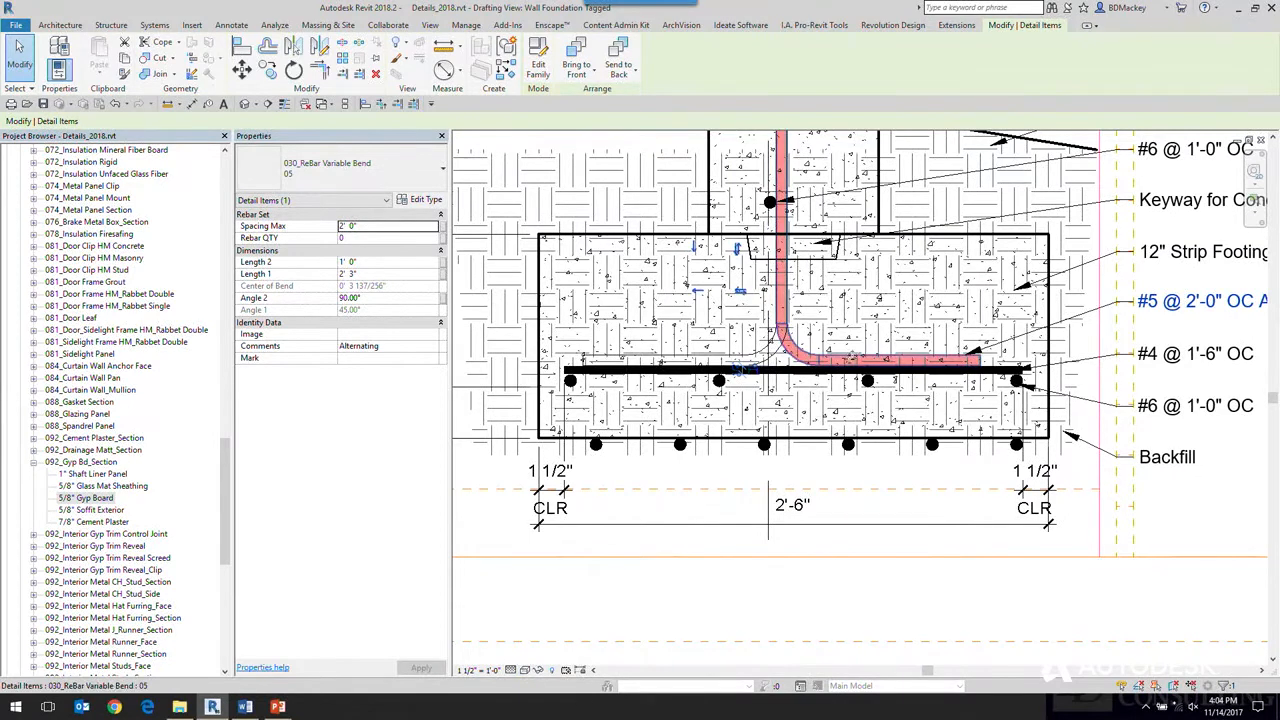
pyautogui.click(866, 603)
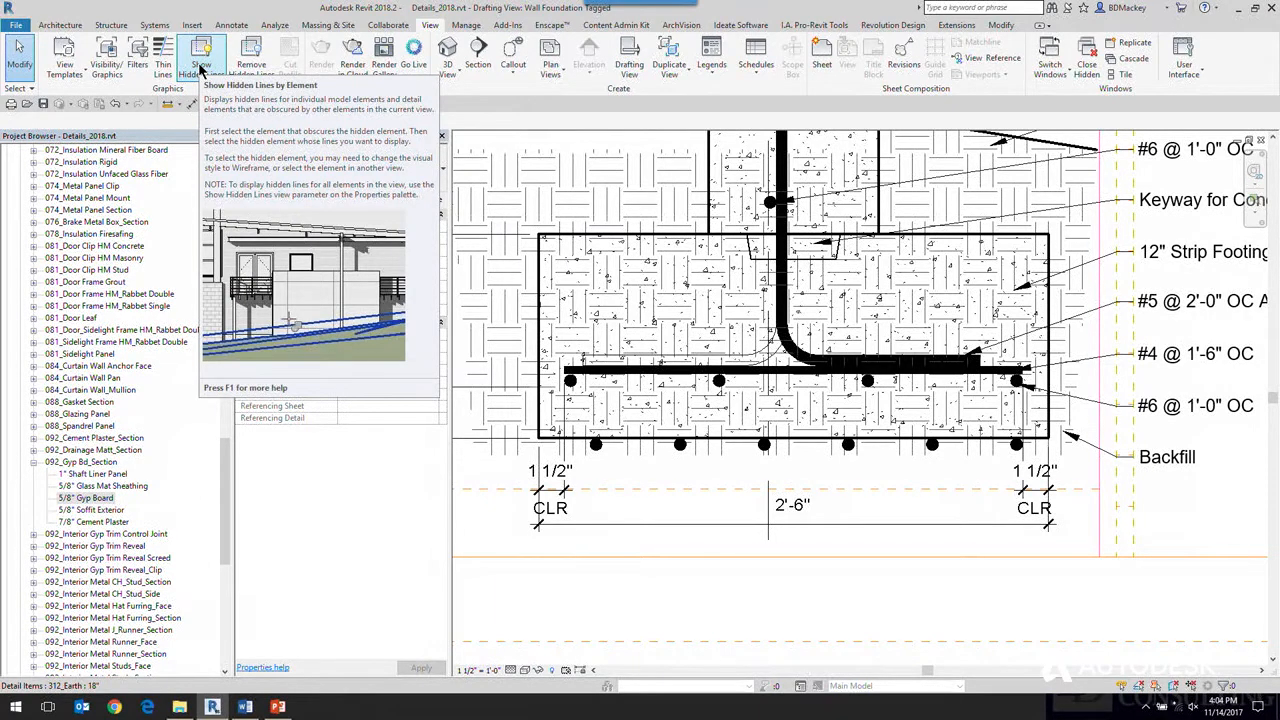
# Show the #5 bent rebar's hidden lines through the strip footing and set the drafting view's visual style to Hidden Line.
pyautogui.click(200, 68)
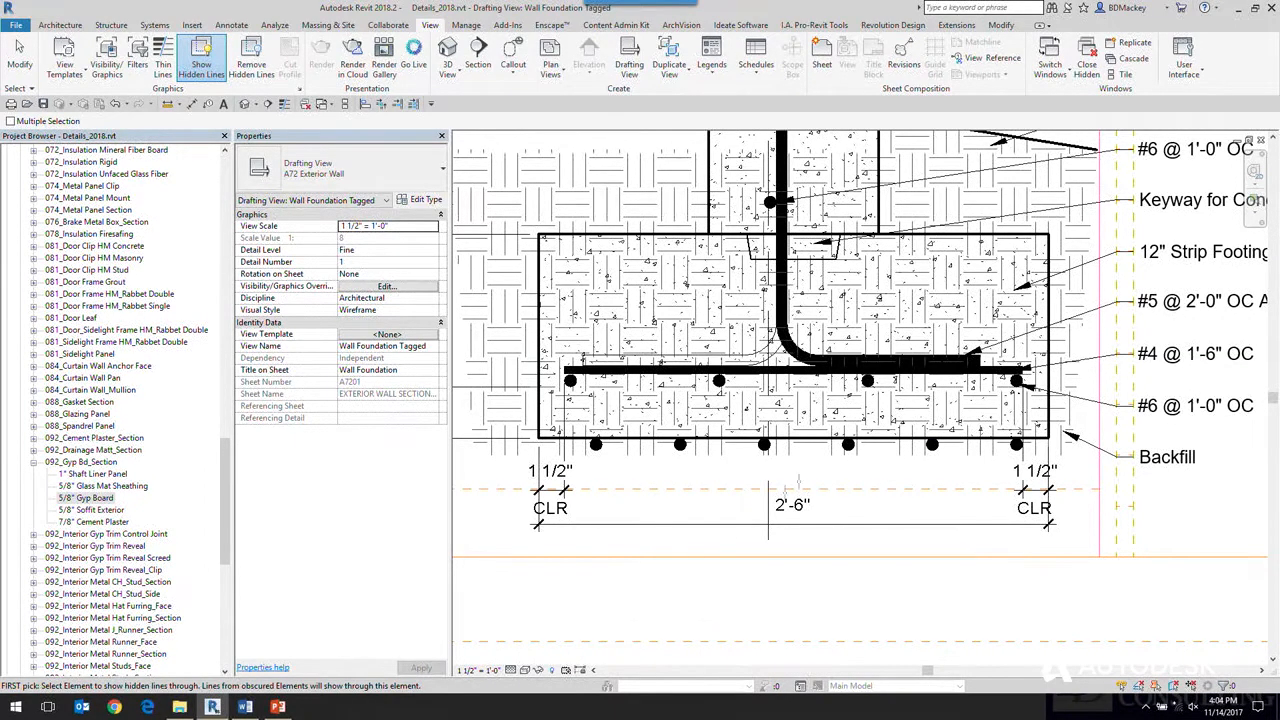
pyautogui.click(964, 237)
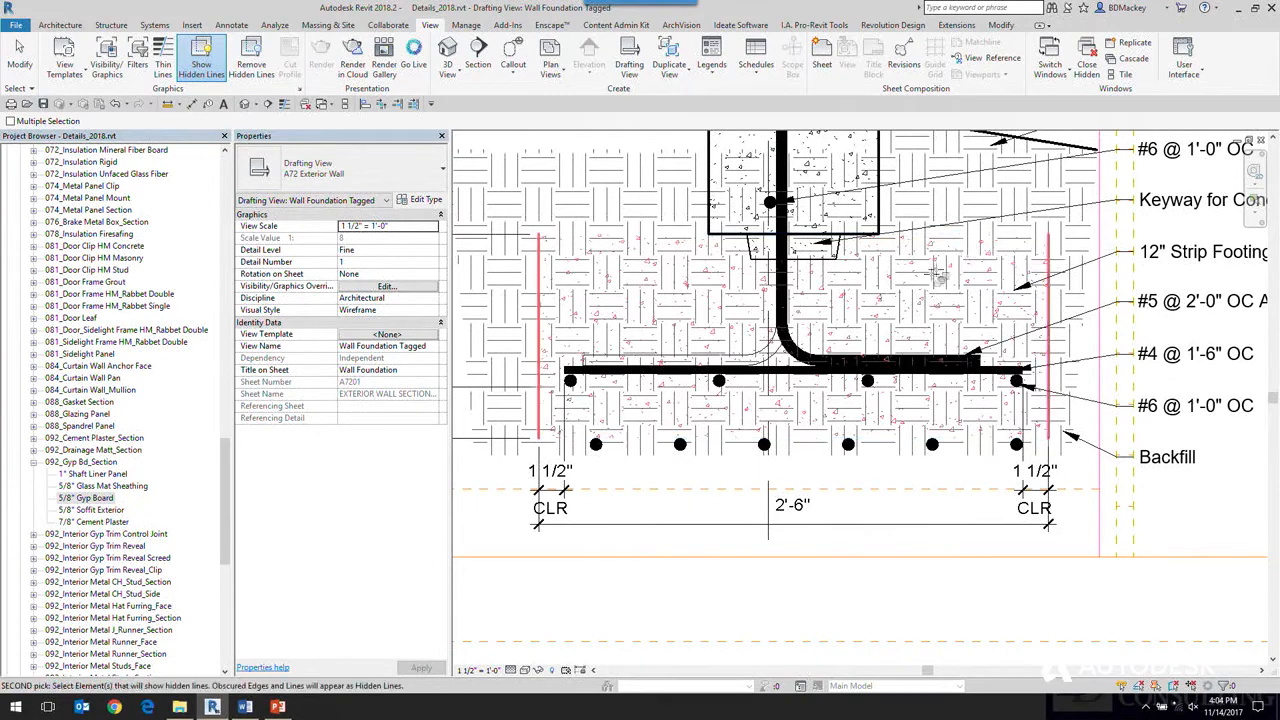
pyautogui.click(797, 443)
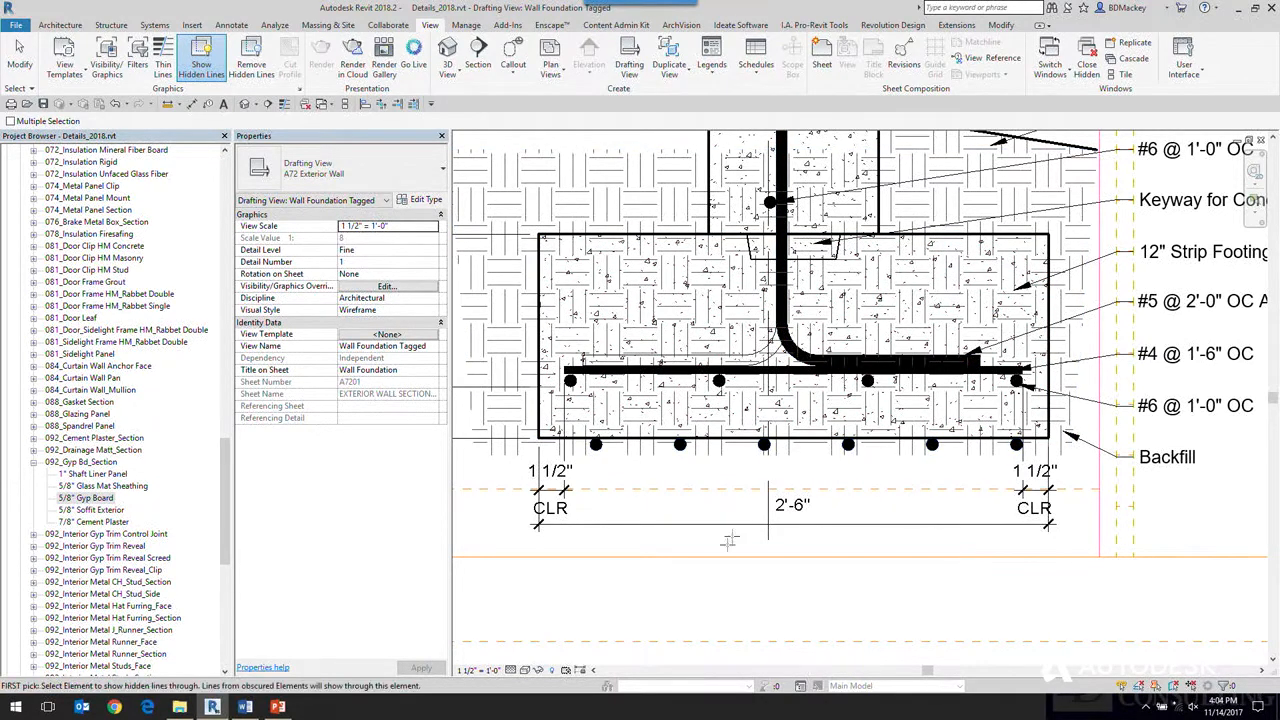
pyautogui.click(525, 670)
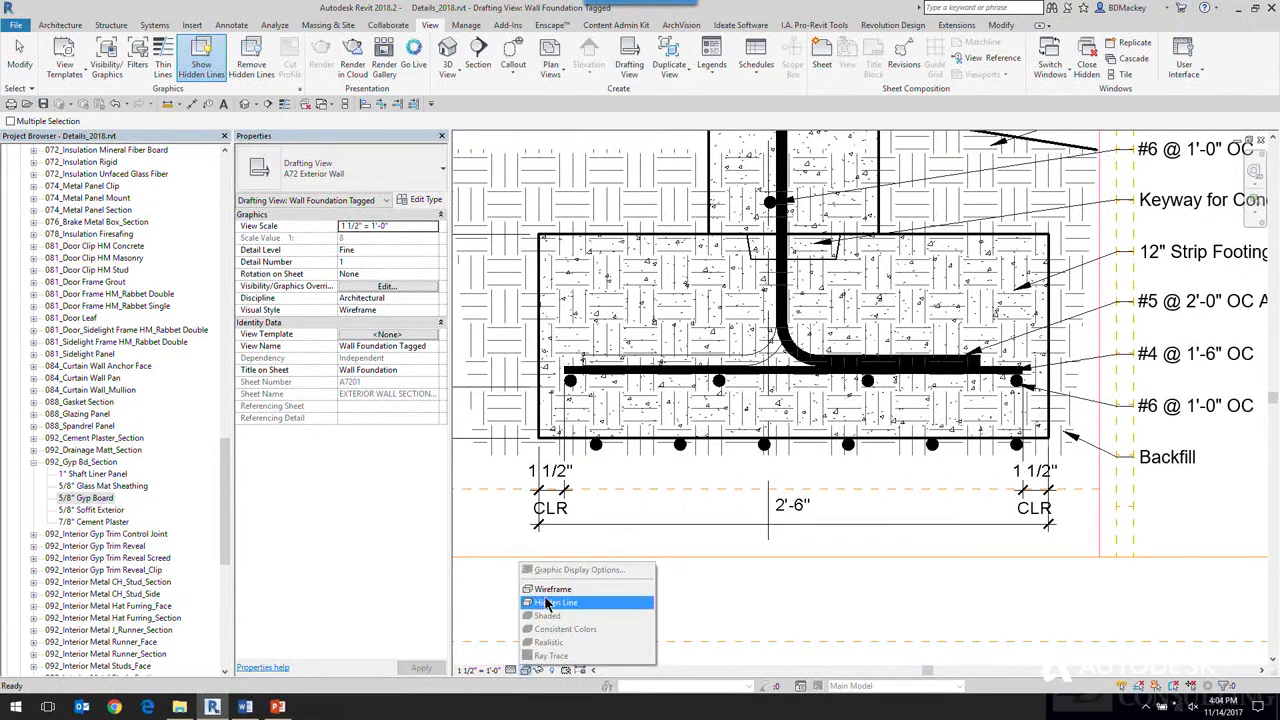
pyautogui.click(560, 611)
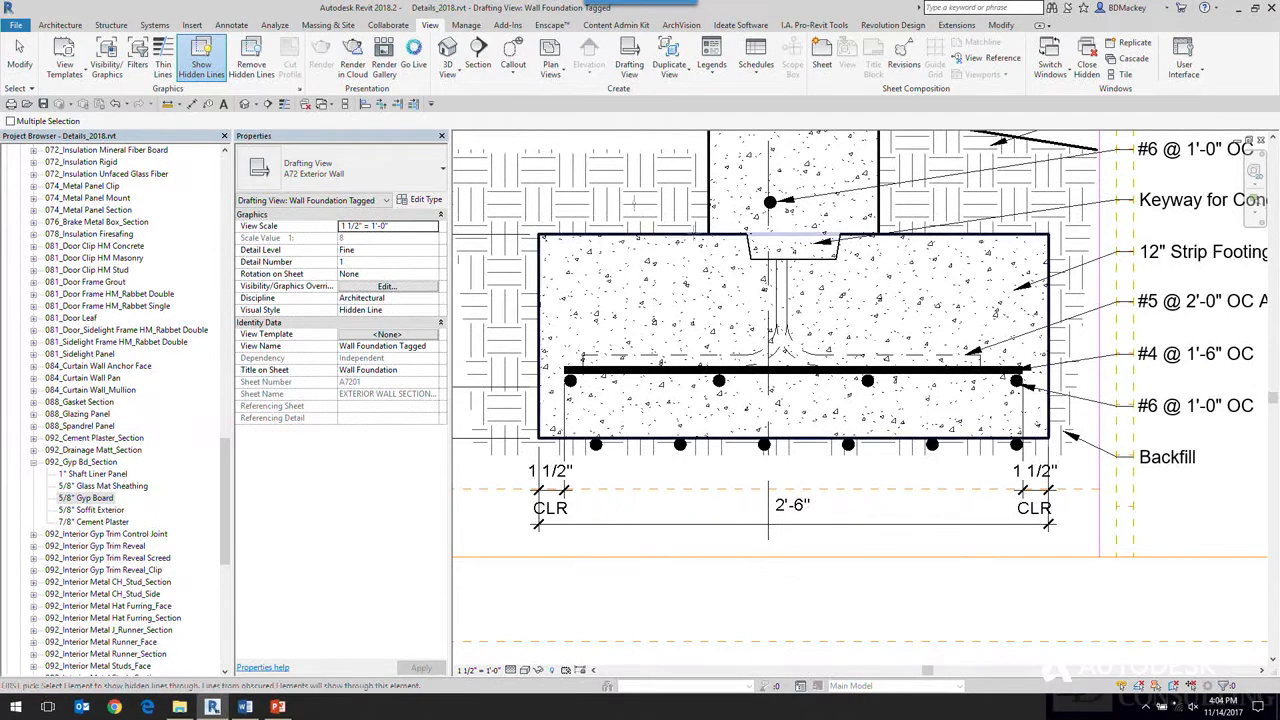
pyautogui.scroll(-2, 805, 305)
pyautogui.rightClick(826, 284)
pyautogui.click(842, 291)
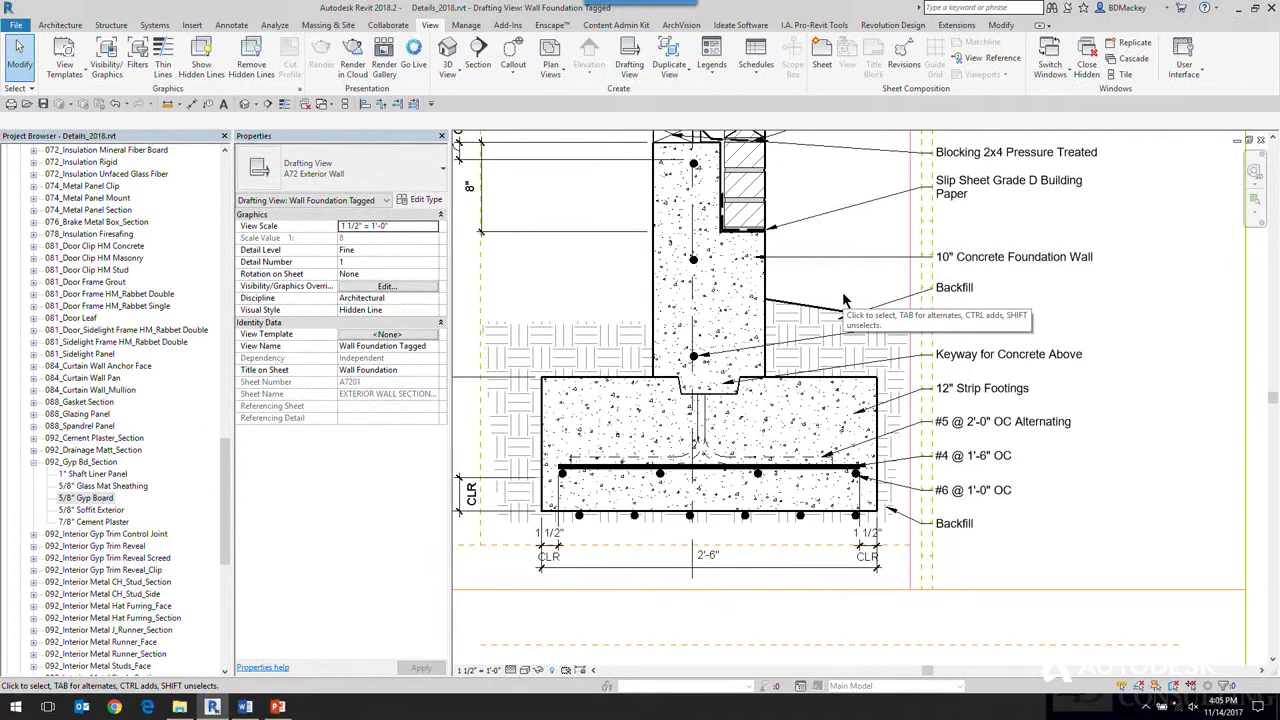
# Temporarily hide the concrete keyway at the wall base and reset the temporary hide.
pyautogui.moveTo(826, 276); pyautogui.dragTo(849, 276, button='middle')
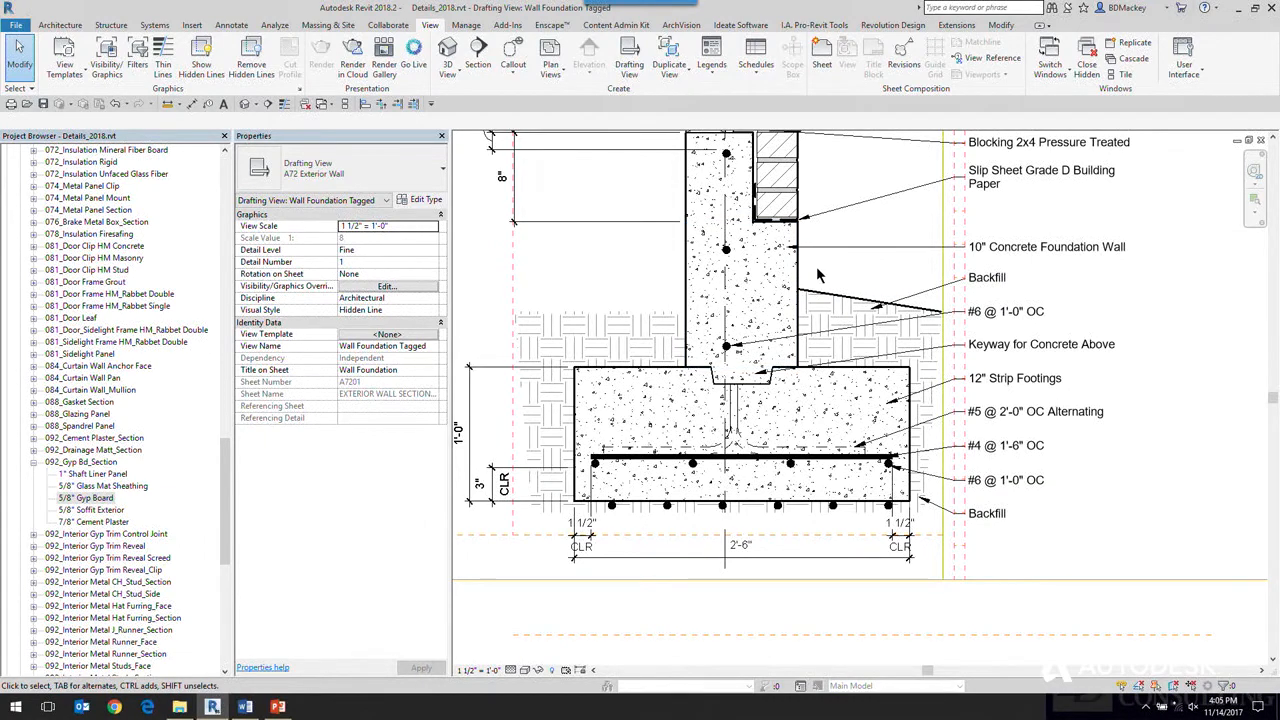
pyautogui.moveTo(818, 276); pyautogui.dragTo(816, 229, button='middle')
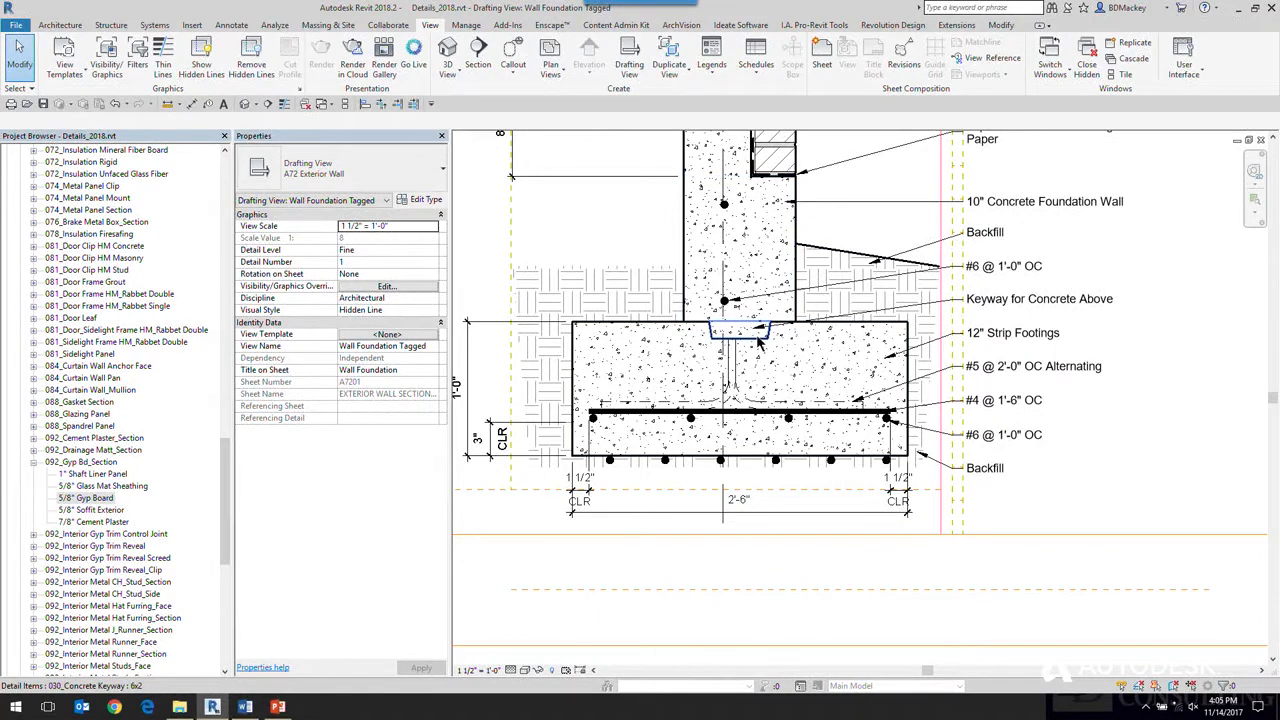
pyautogui.click(760, 342)
pyautogui.press('h')
pyautogui.press('h')
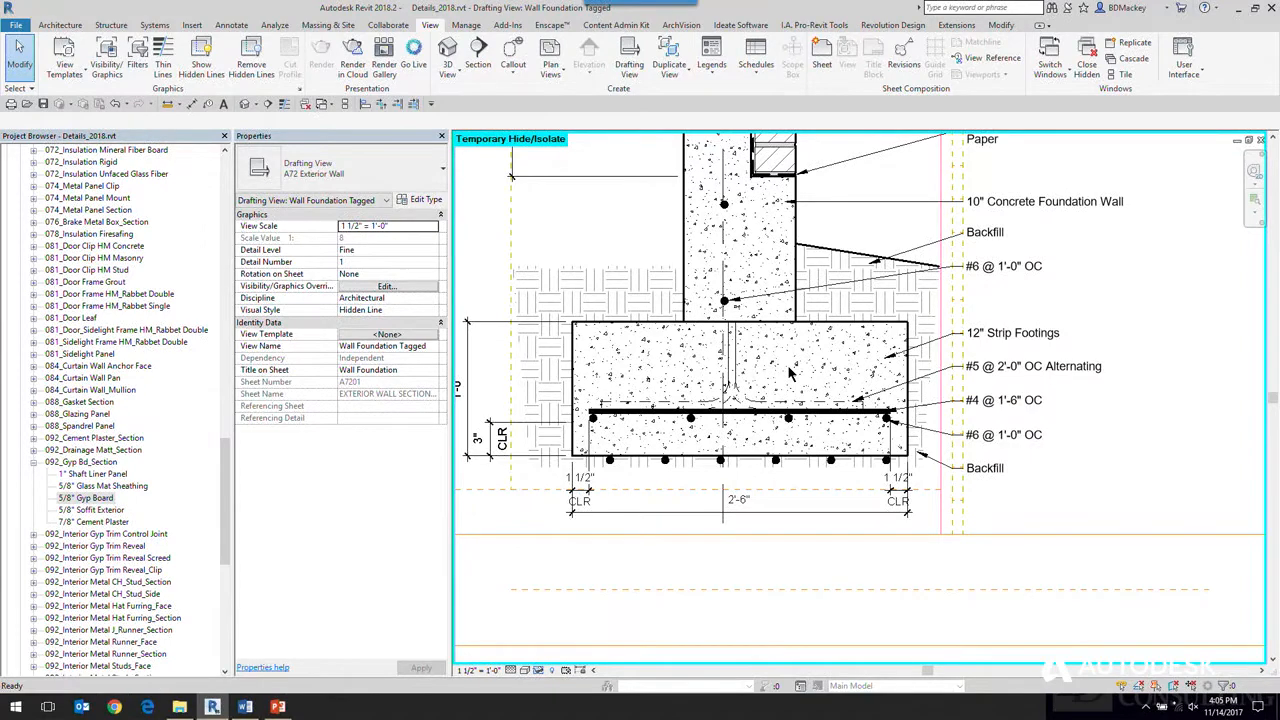
pyautogui.press('h')
pyautogui.press('r')
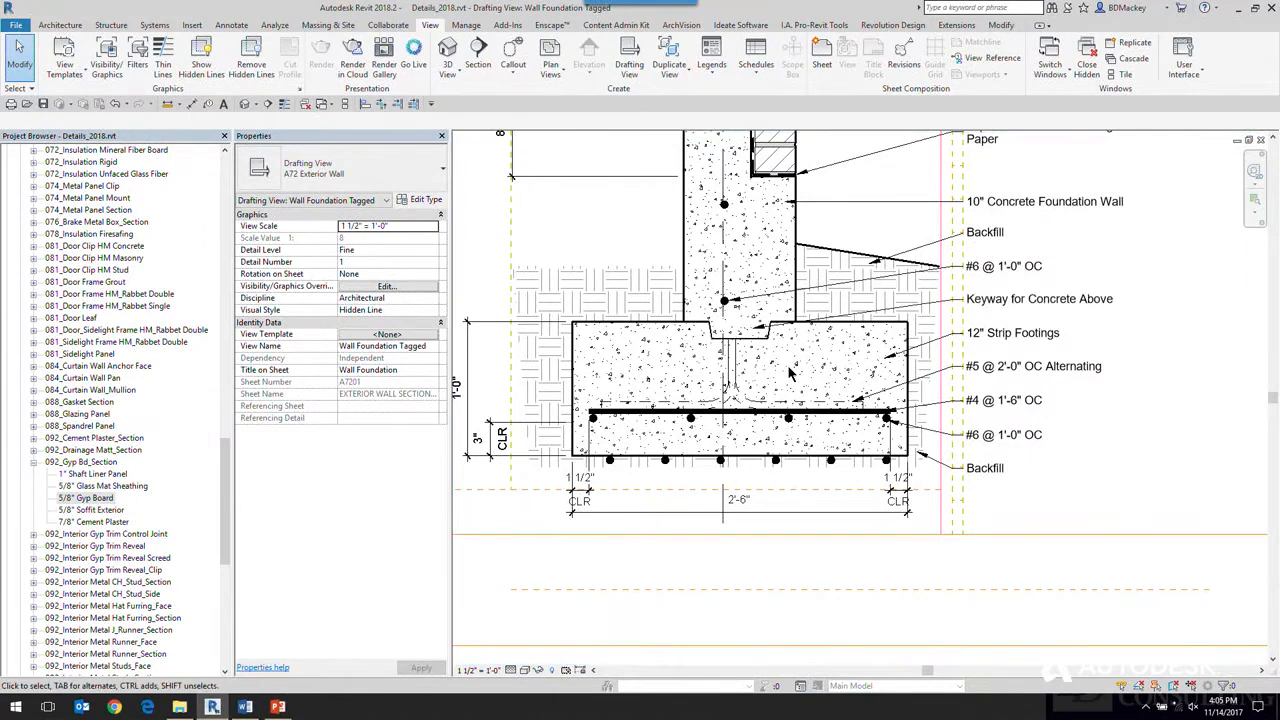
# Inspect the properties of the 10" Wall Foundation and 6" Wall concrete items and browse the available 030_Concrete types.
pyautogui.click(797, 226)
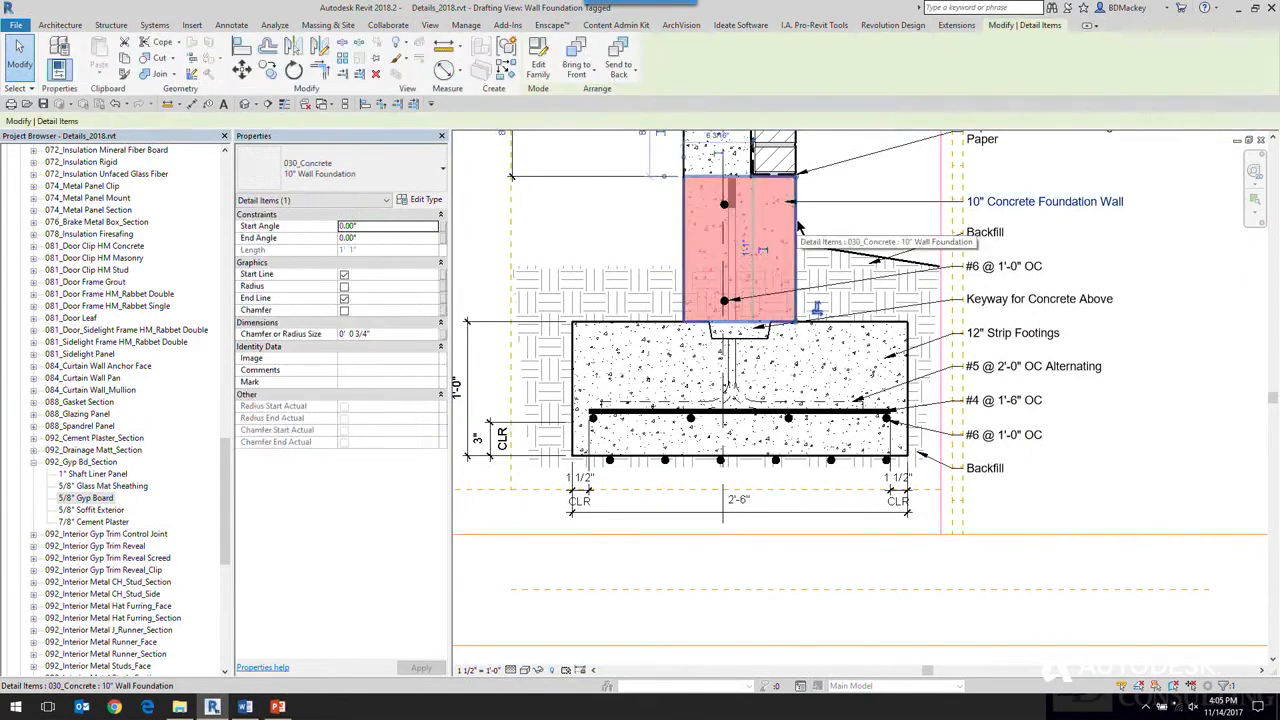
pyautogui.click(605, 323)
pyautogui.click(684, 156)
pyautogui.moveTo(684, 158); pyautogui.dragTo(681, 182, button='middle')
pyautogui.moveTo(730, 340); pyautogui.dragTo(718, 432, button='middle')
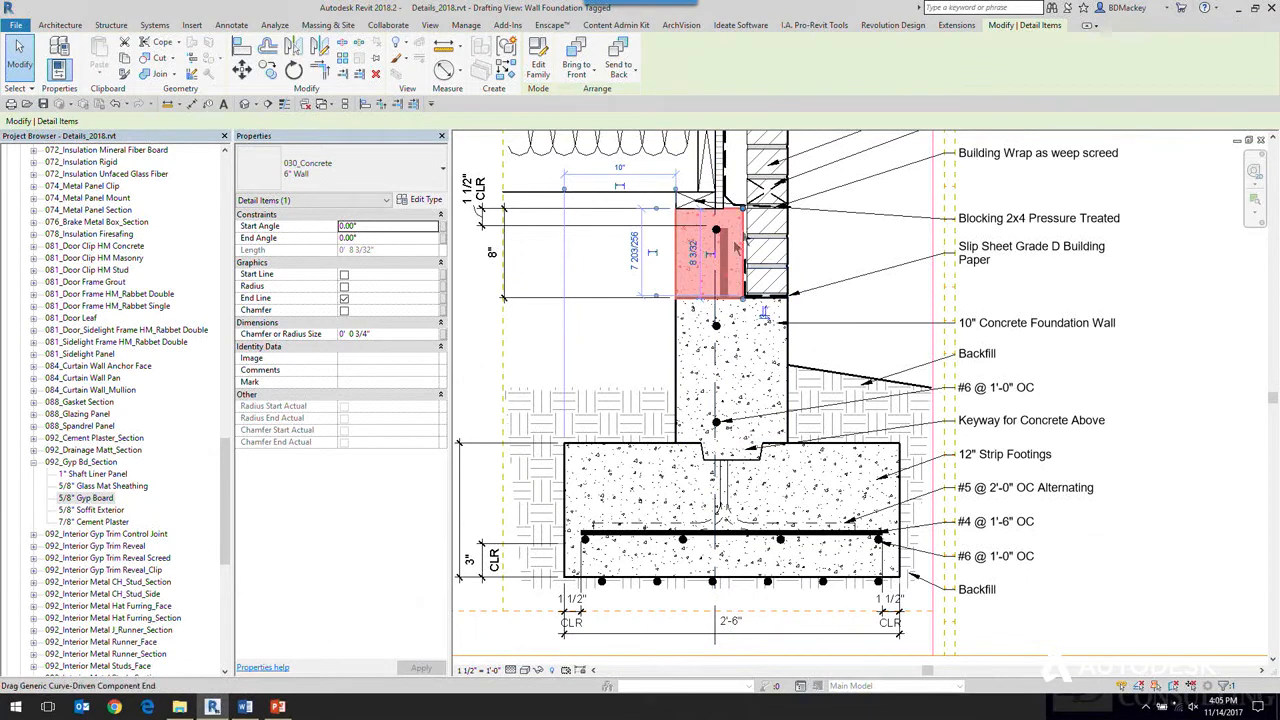
pyautogui.click(424, 188)
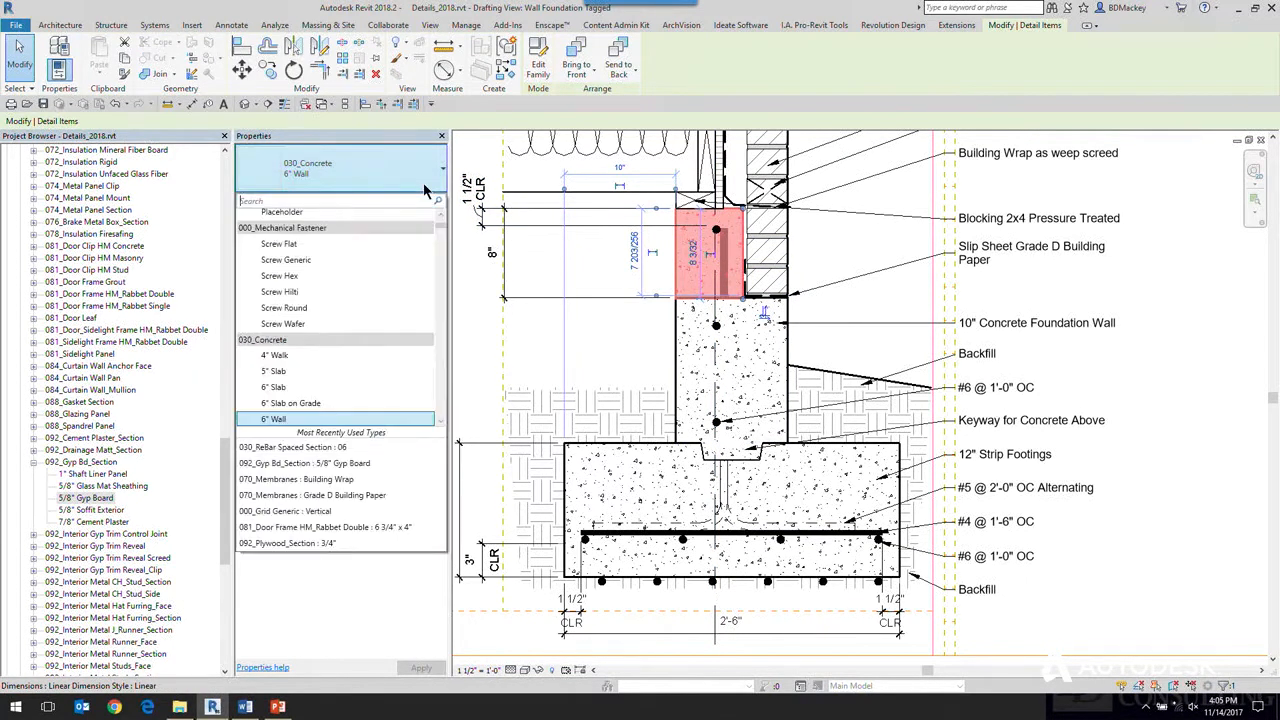
pyautogui.scroll(-1, 360, 360)
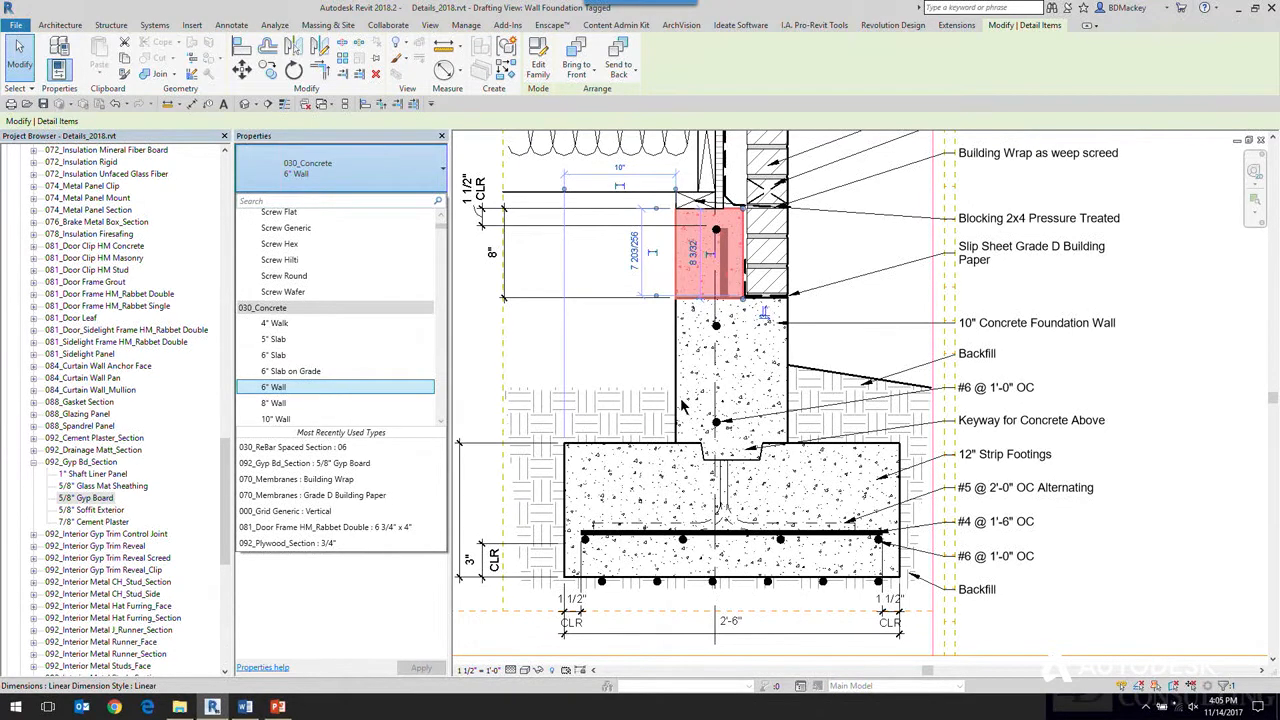
pyautogui.click(662, 322)
# Compare the start and end line settings of the two foundation wall pieces and inspect the concrete keyway's properties.
pyautogui.scroll(2, 681, 299)
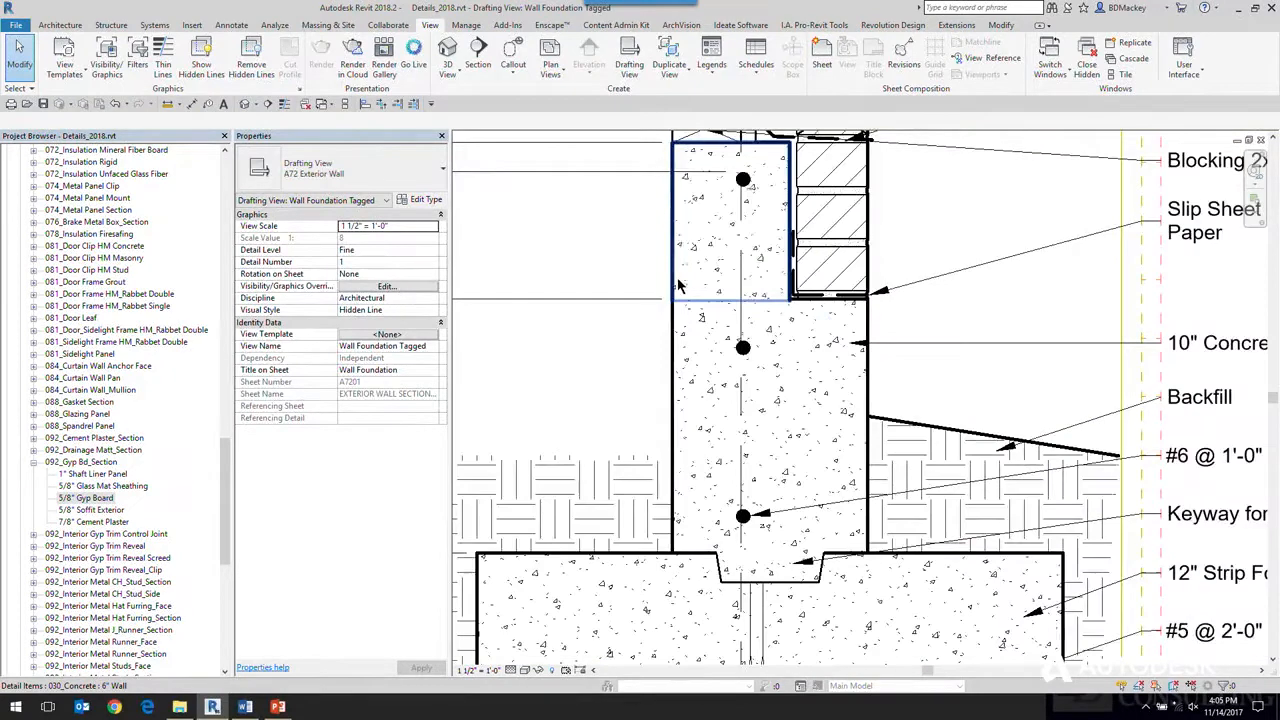
pyautogui.click(680, 288)
pyautogui.moveTo(688, 338); pyautogui.dragTo(685, 462, button='middle')
pyautogui.click(670, 485)
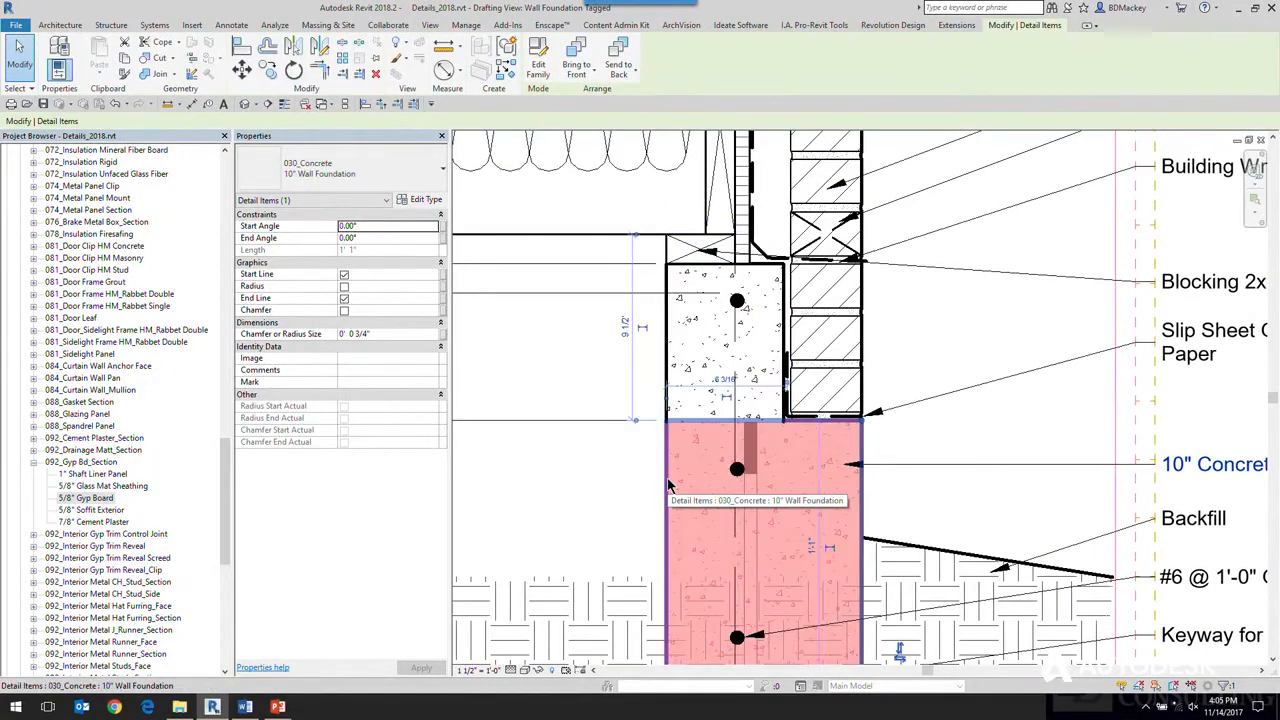
pyautogui.click(669, 356)
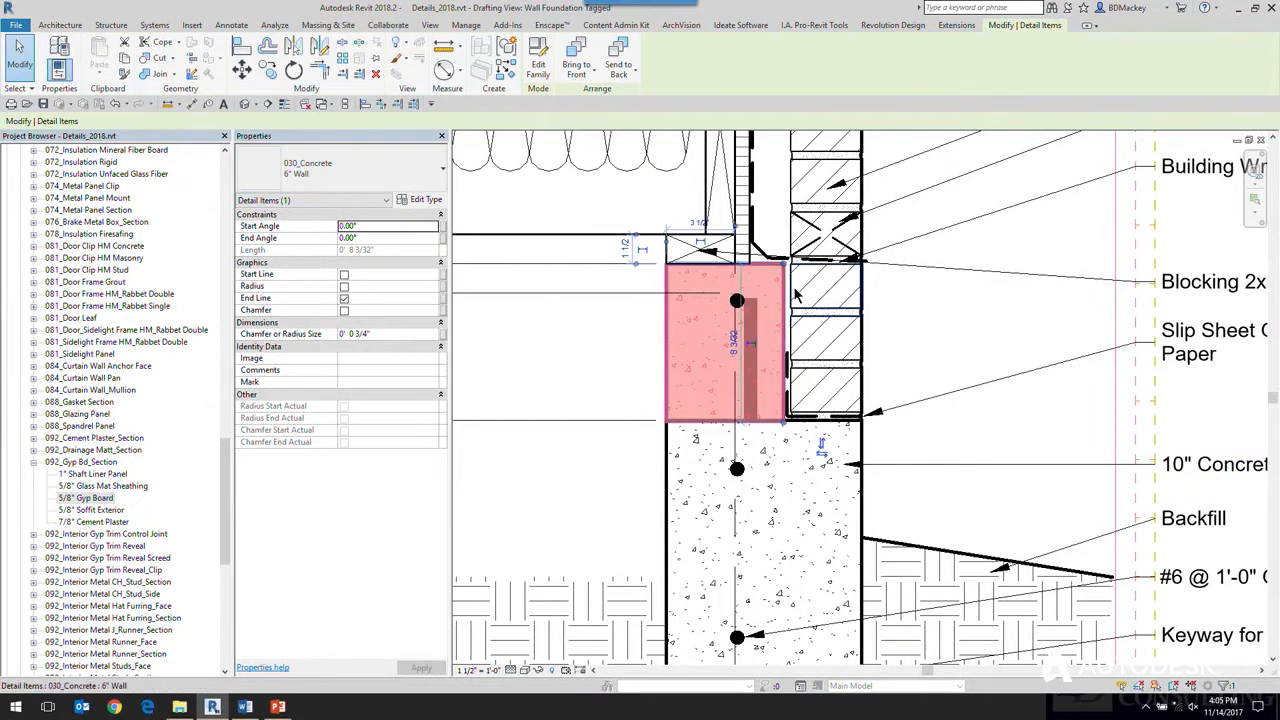
pyautogui.click(914, 440)
pyautogui.moveTo(797, 643); pyautogui.dragTo(726, 276, button='middle')
pyautogui.click(727, 346)
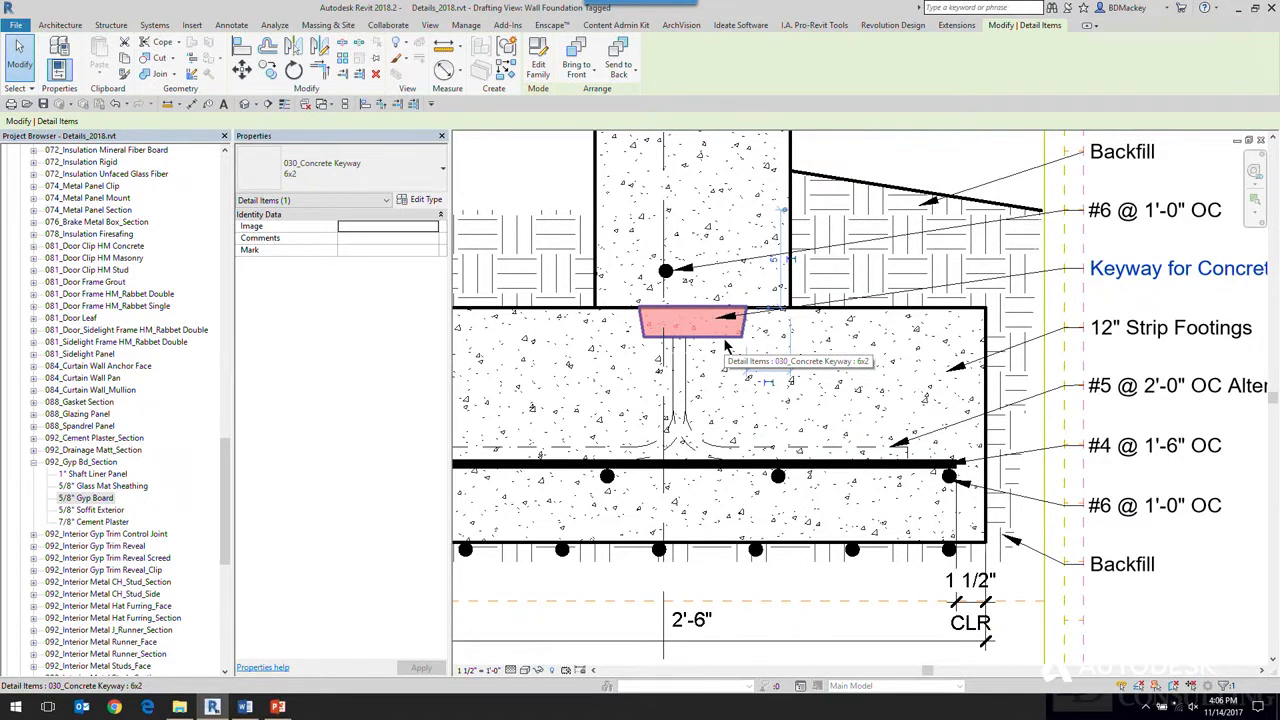
# Turn off Weep Vent Head for the brick at the building wrap weep screed, keeping Mortar Visibility on.
pyautogui.scroll(-3, 870, 347)
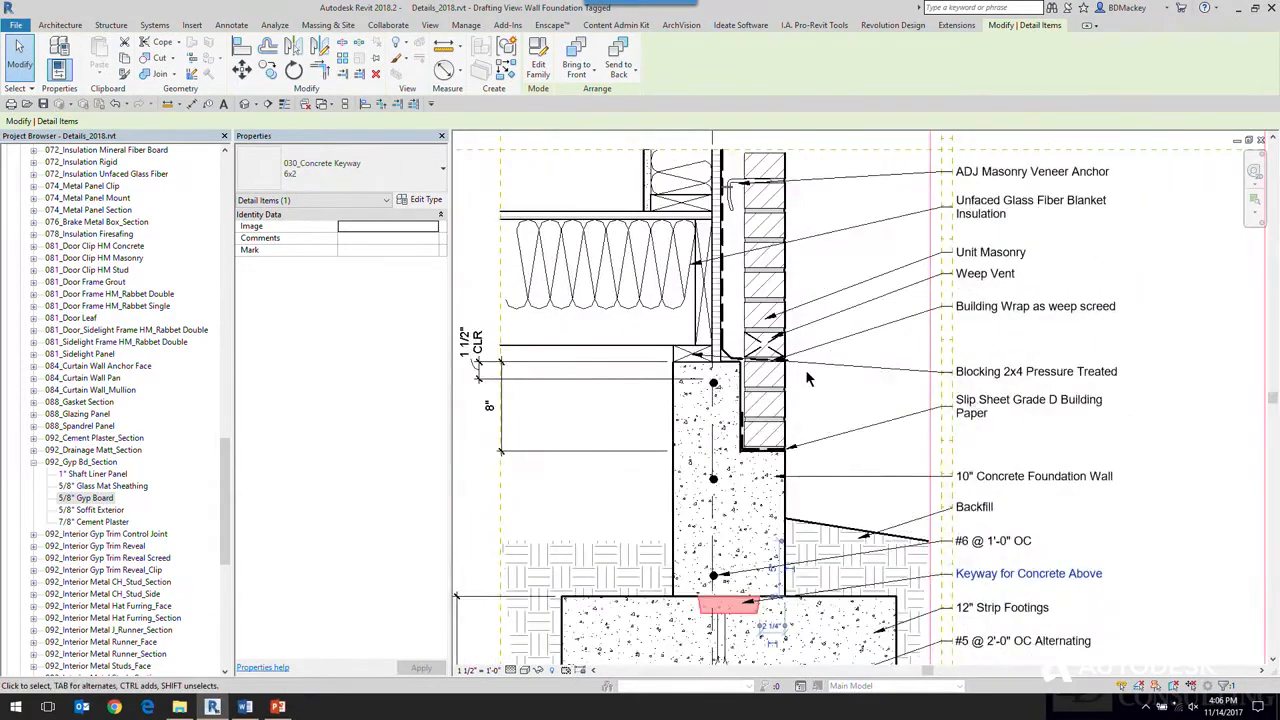
pyautogui.scroll(5, 828, 475)
pyautogui.moveTo(828, 475); pyautogui.dragTo(802, 471, button='middle')
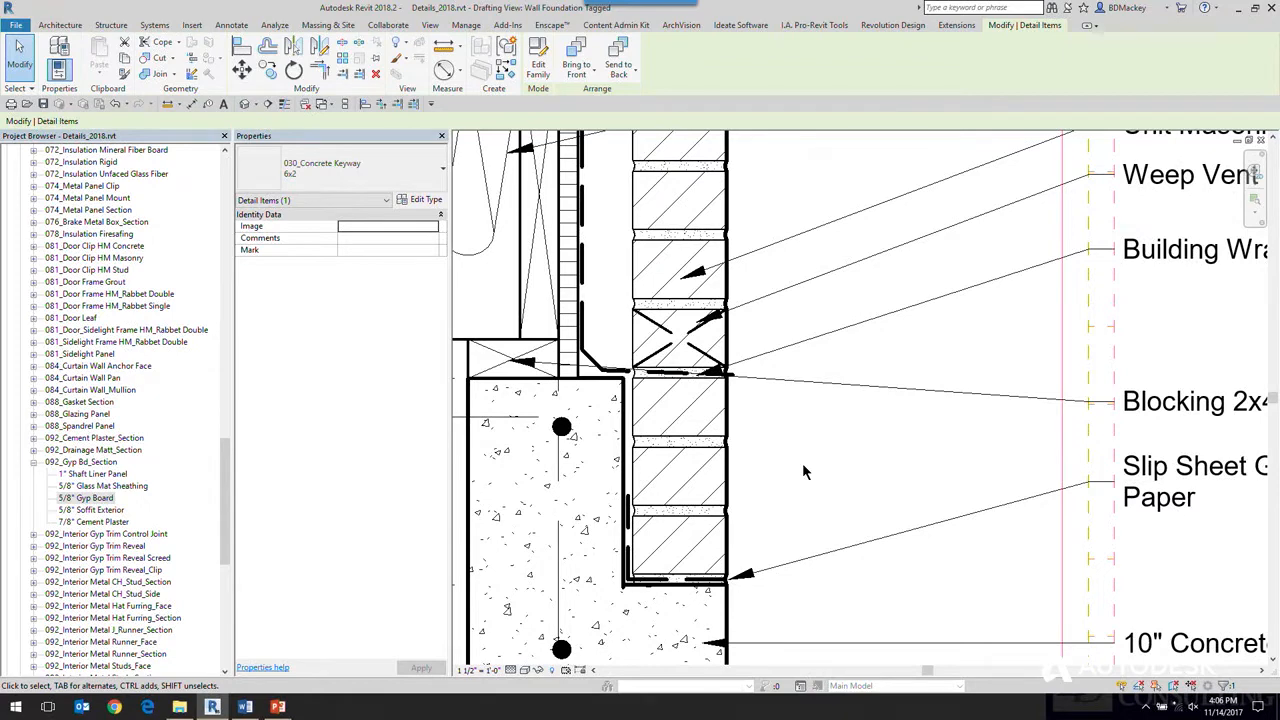
pyautogui.click(826, 434)
pyautogui.click(736, 334)
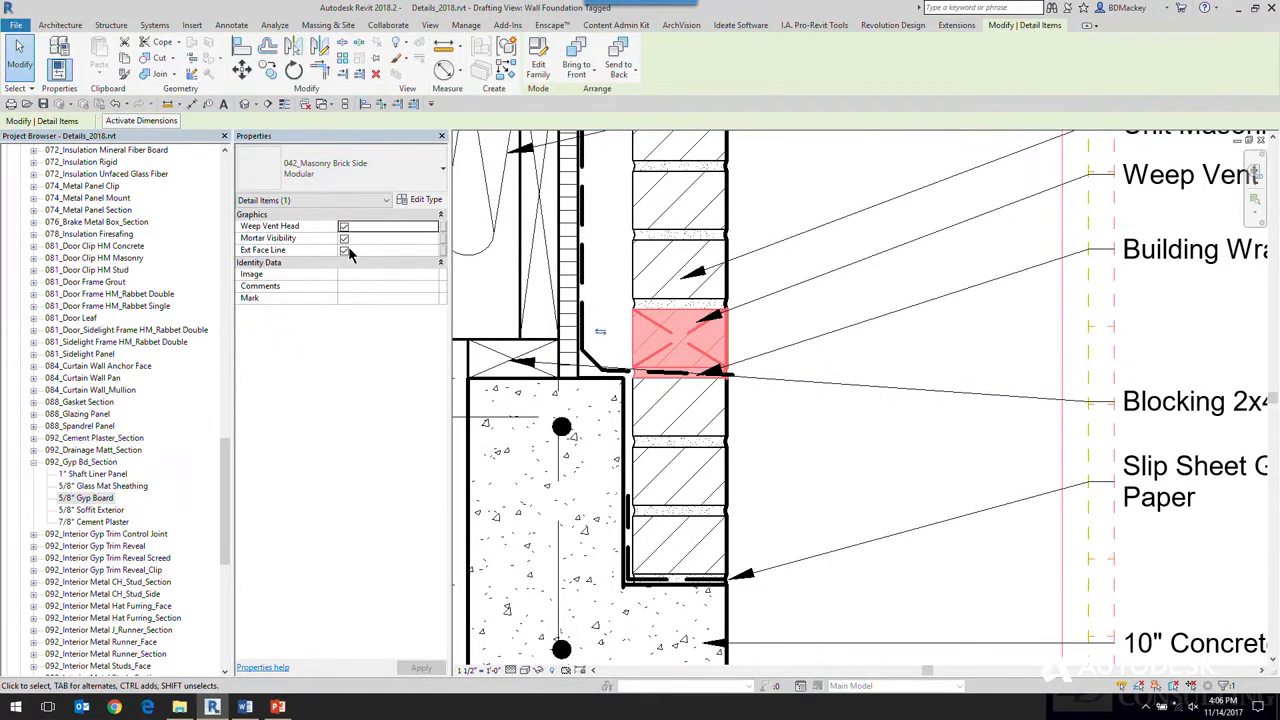
pyautogui.click(344, 239)
pyautogui.click(344, 226)
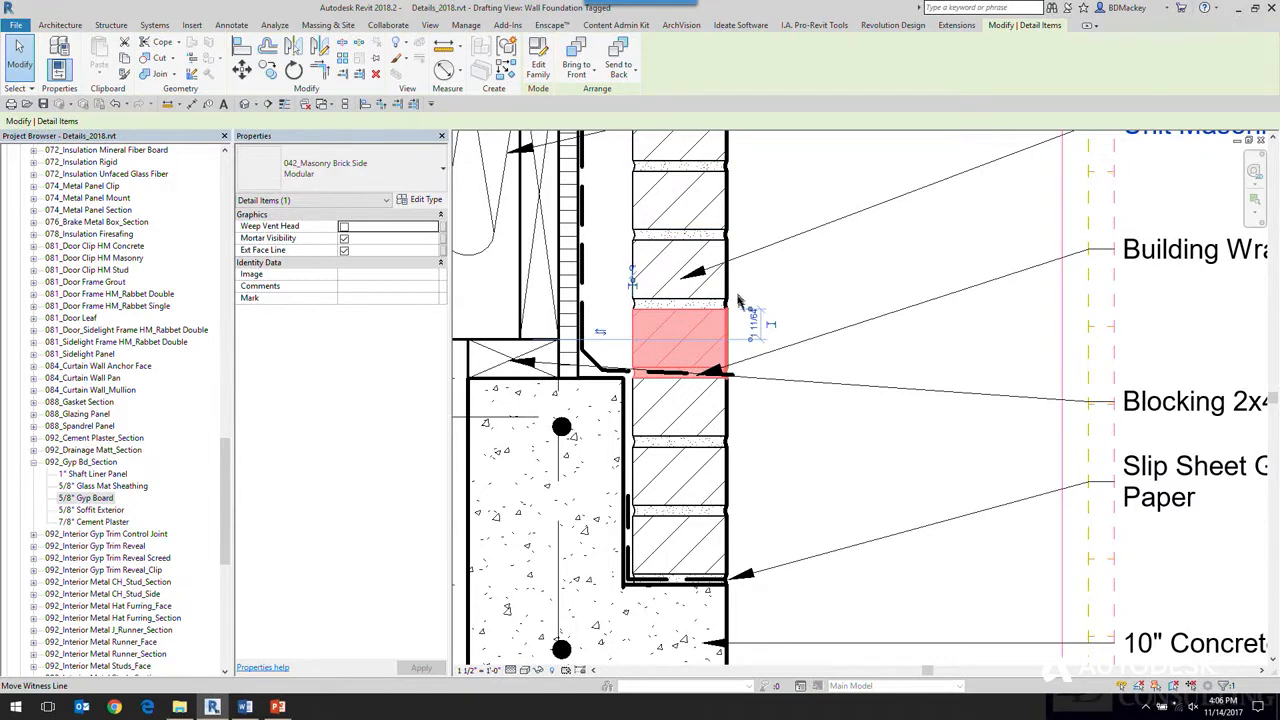
# Check the brick below for comparison and turn Weep Vent Head back on for the brick at the weep screed.
pyautogui.click(729, 400)
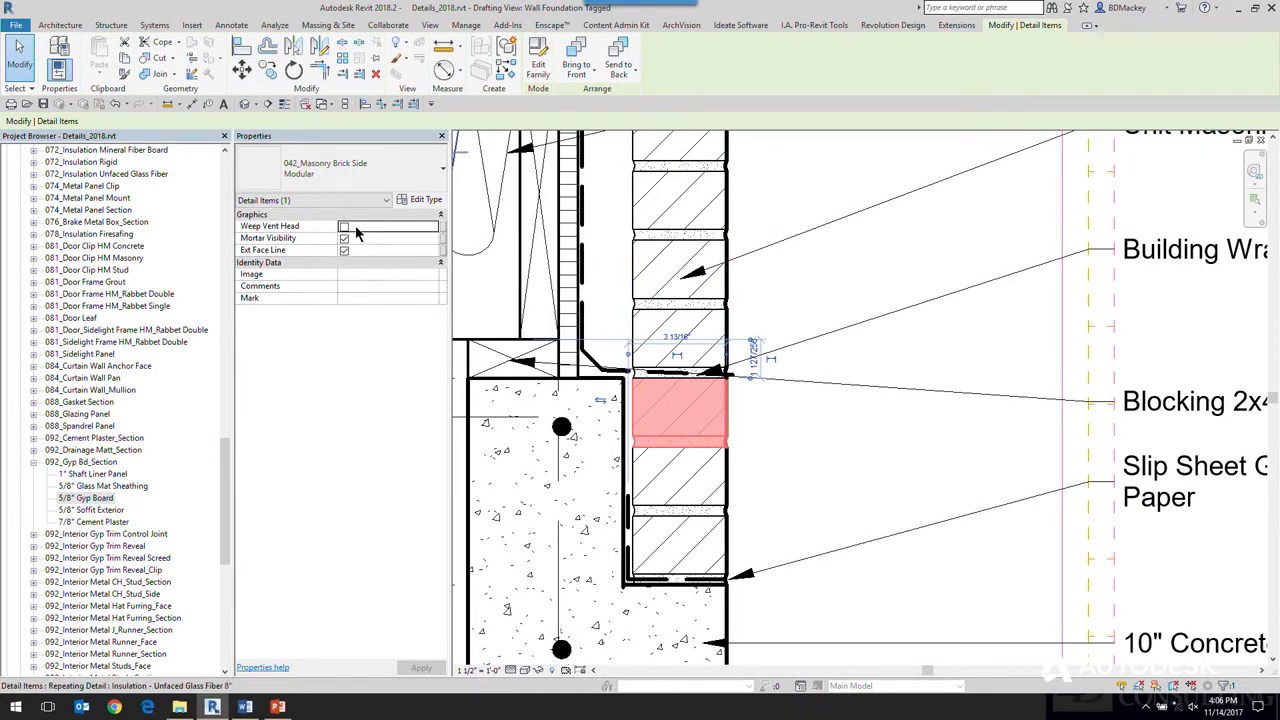
pyautogui.click(730, 327)
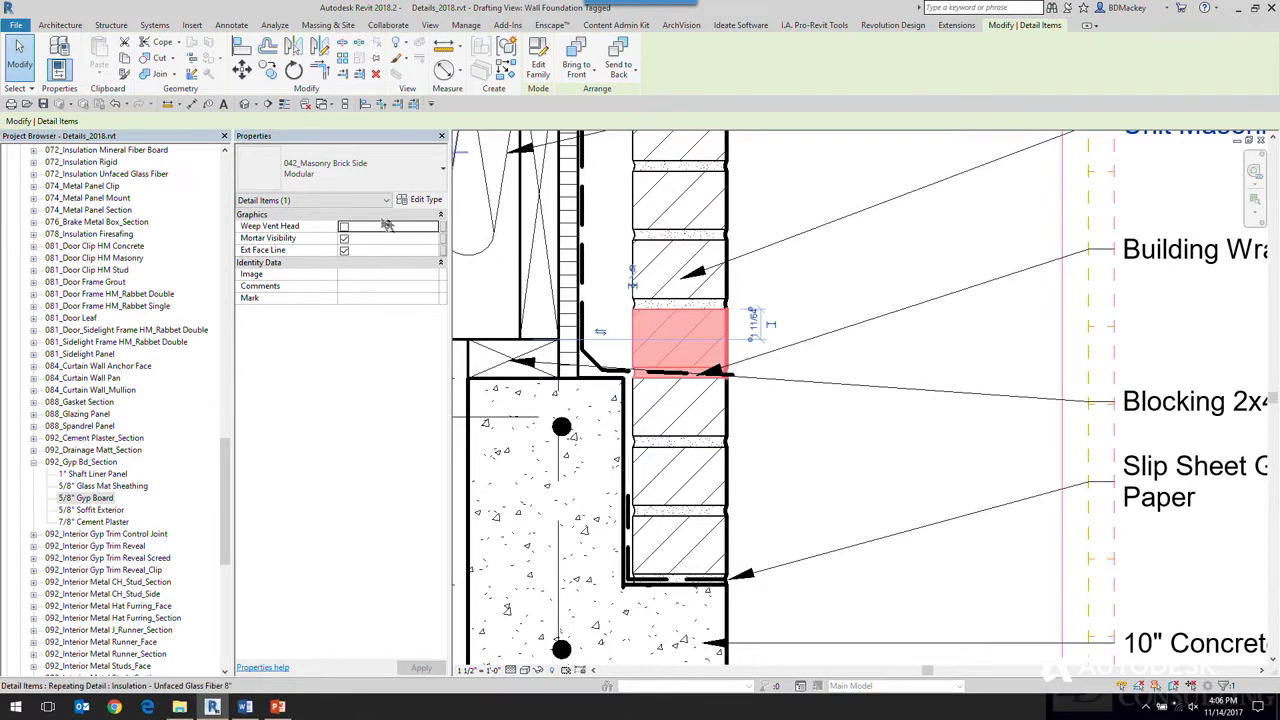
pyautogui.click(775, 329)
pyautogui.moveTo(772, 327); pyautogui.dragTo(739, 400, button='middle')
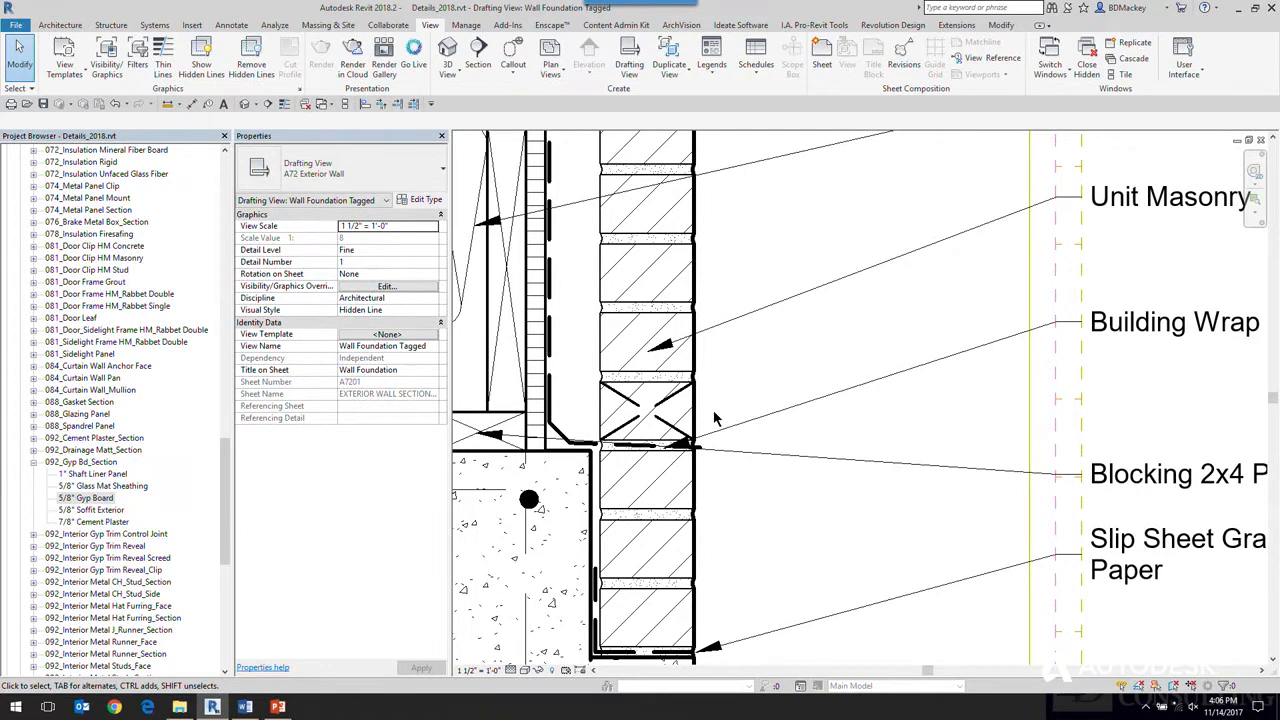
# Tag the weep vent in the masonry veneer with a Weep Vent leader tag.
pyautogui.click(210, 106)
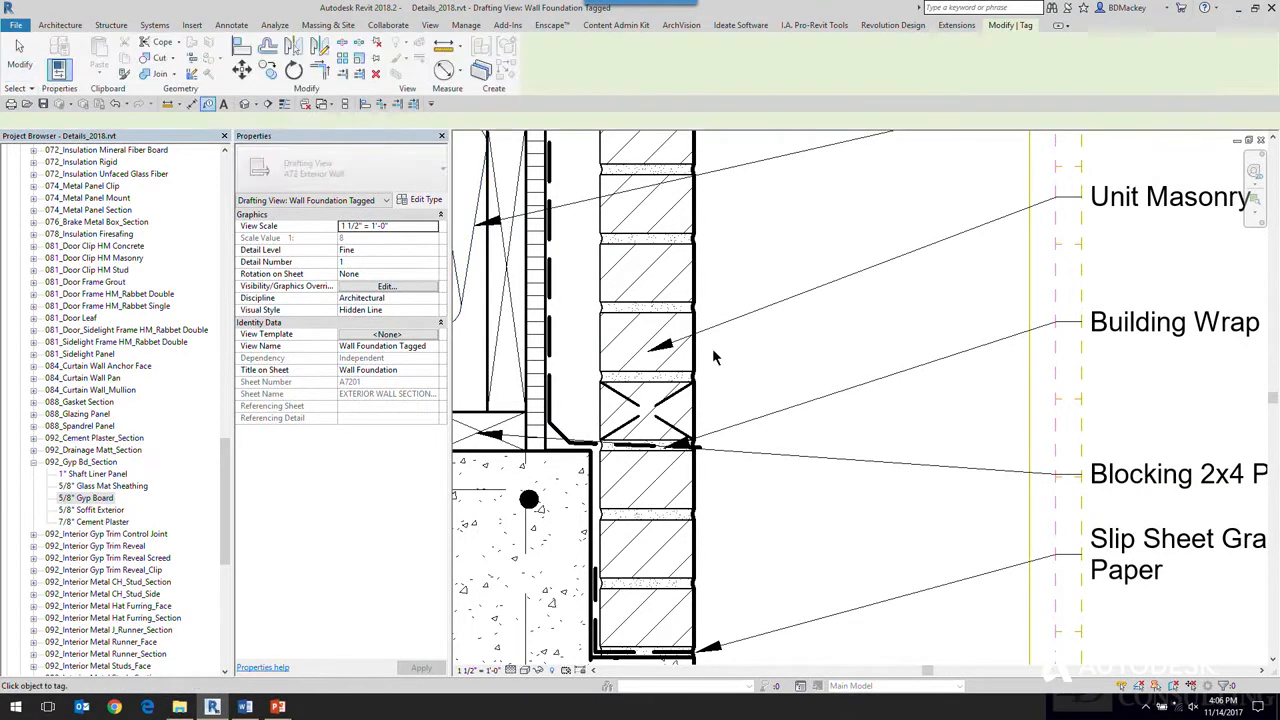
pyautogui.click(670, 405)
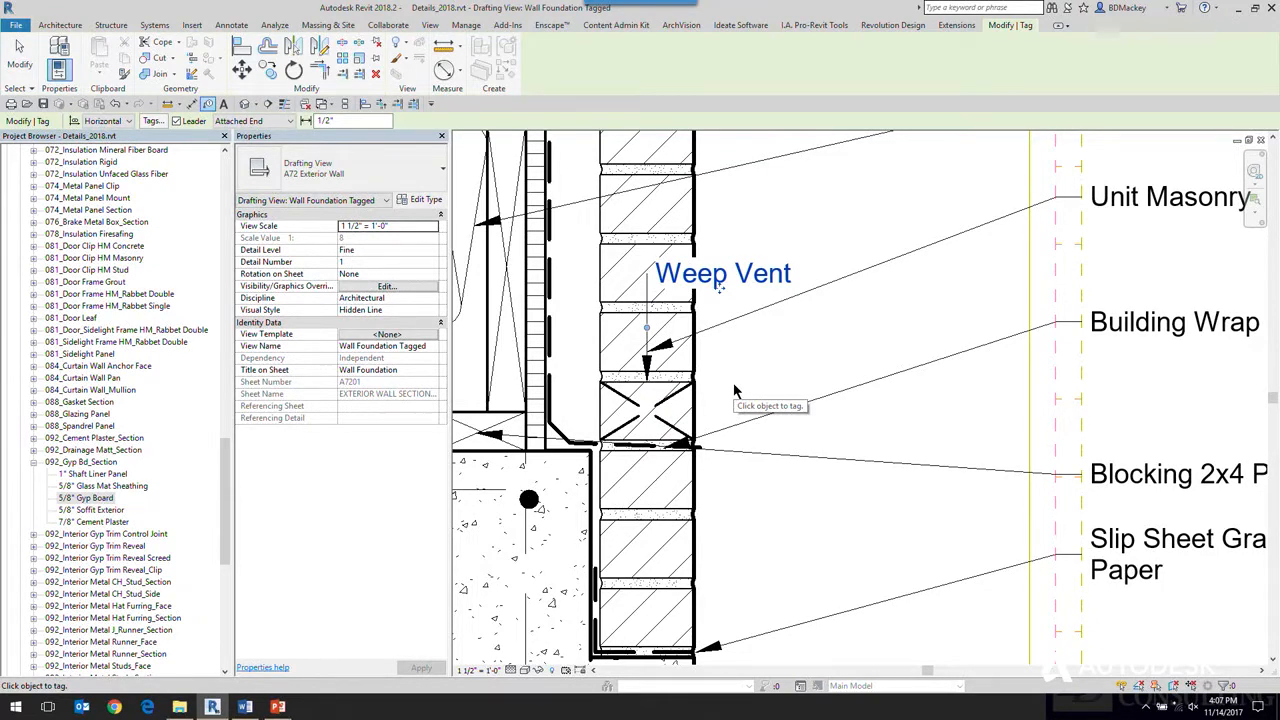
pyautogui.press('Escape')
pyautogui.press('Escape')
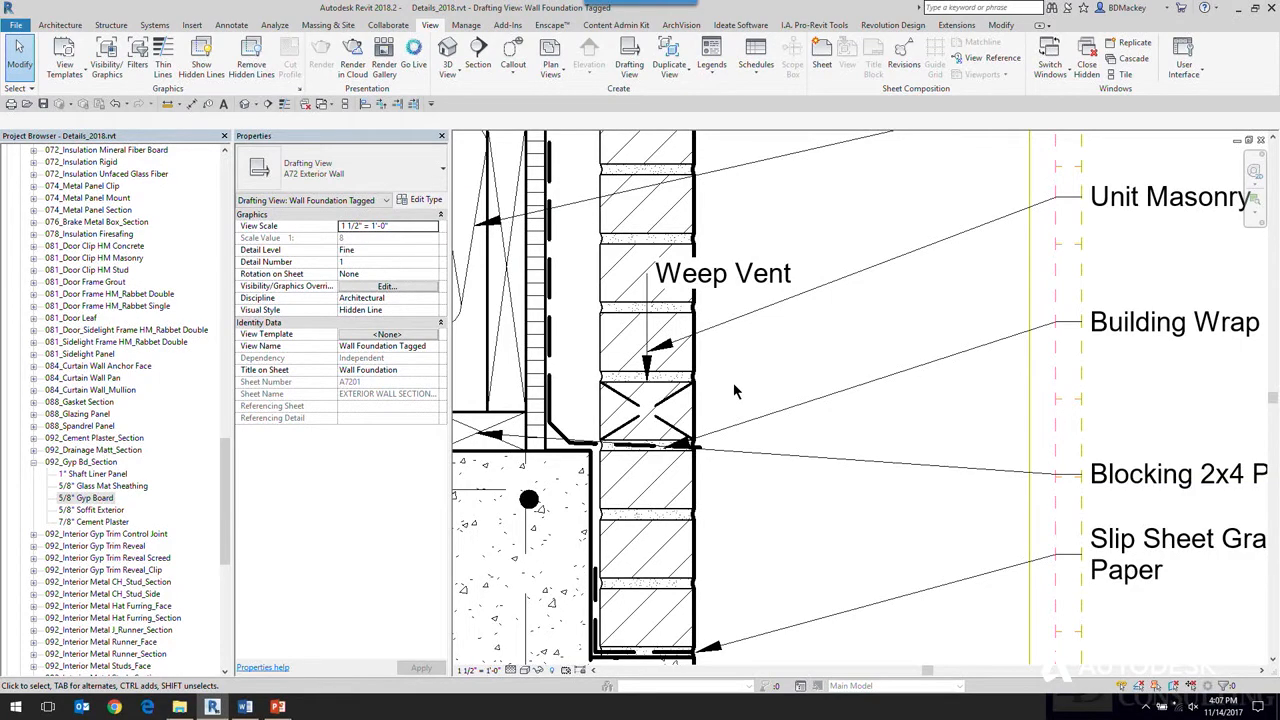
# Inspect the line visibility properties of the 3/4" plywood floor sheathing above the insulation.
pyautogui.scroll(-5, 733, 382)
pyautogui.scroll(2, 790, 360)
pyautogui.moveTo(791, 360); pyautogui.dragTo(792, 352, button='middle')
pyautogui.moveTo(579, 254); pyautogui.dragTo(655, 367, button='middle')
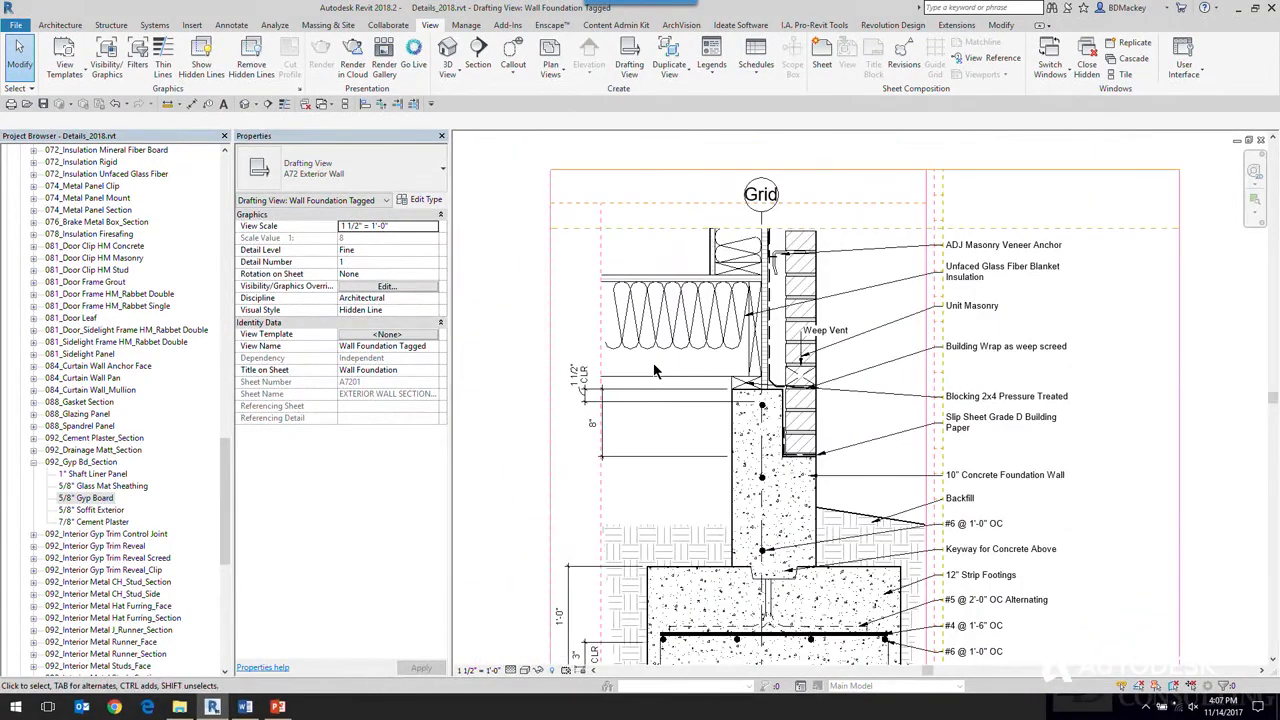
pyautogui.scroll(2, 660, 270)
pyautogui.click(672, 284)
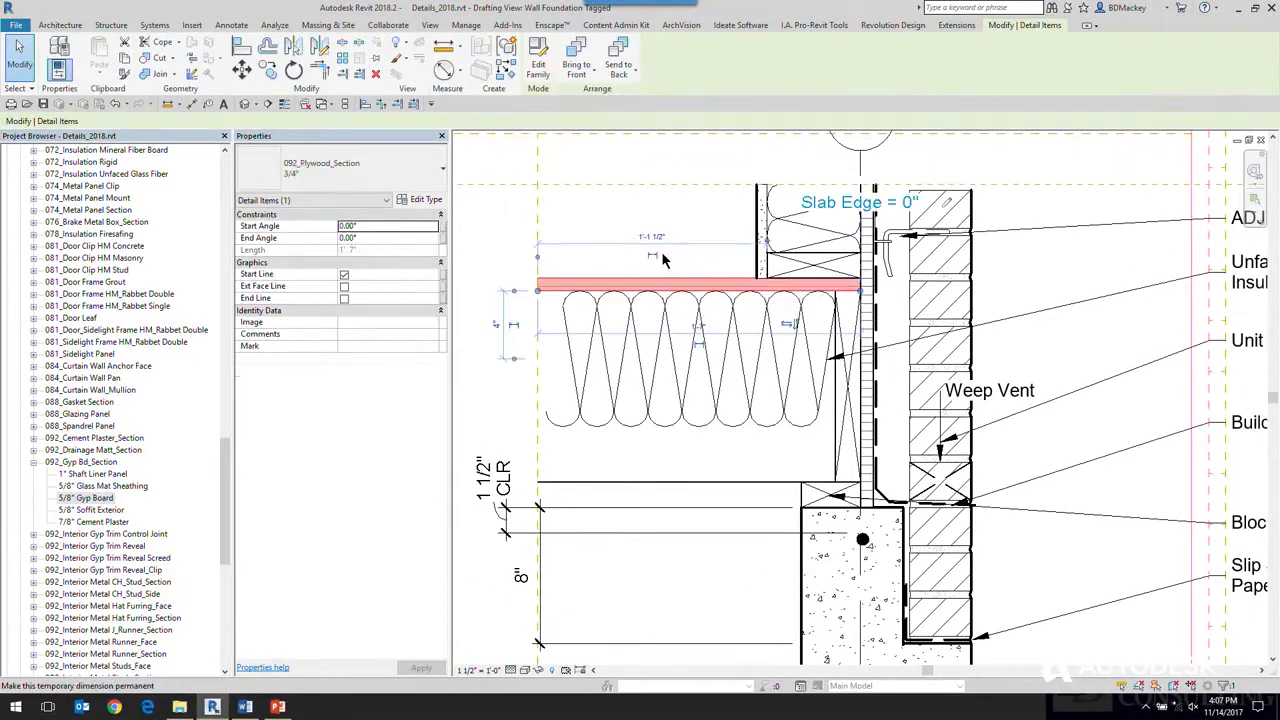
pyautogui.scroll(2, 658, 270)
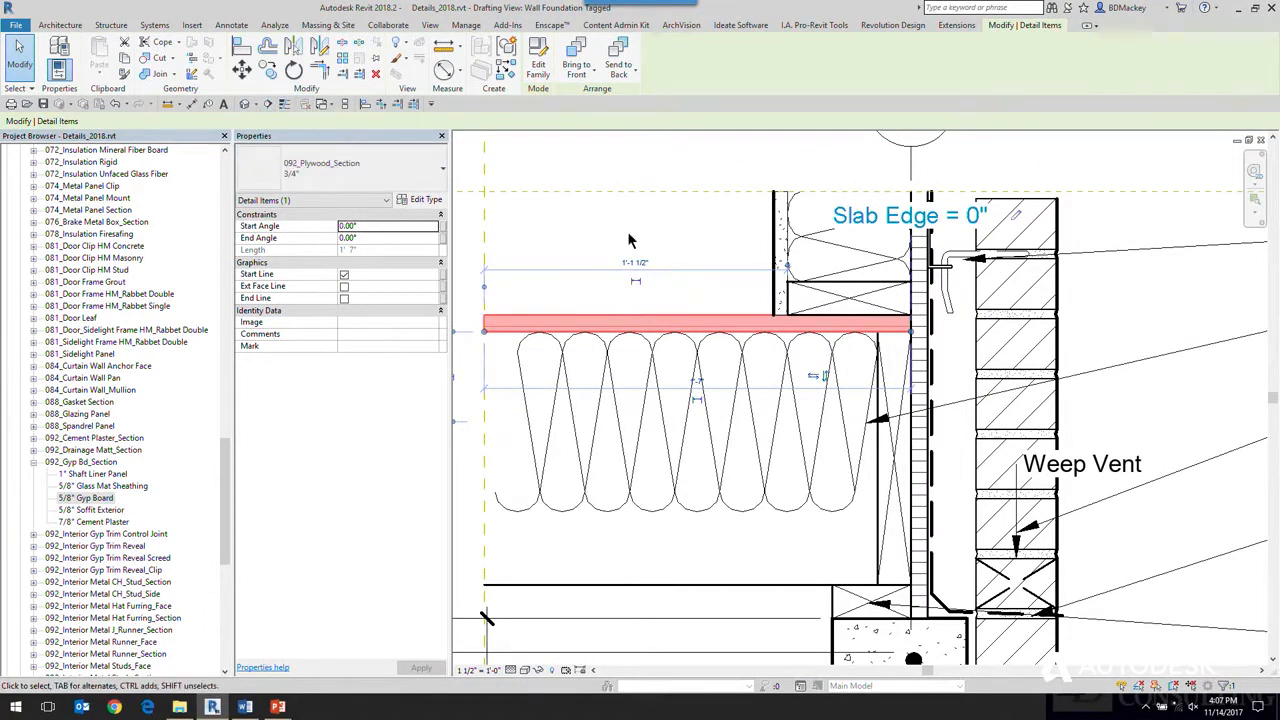
pyautogui.click(629, 235)
pyautogui.click(633, 317)
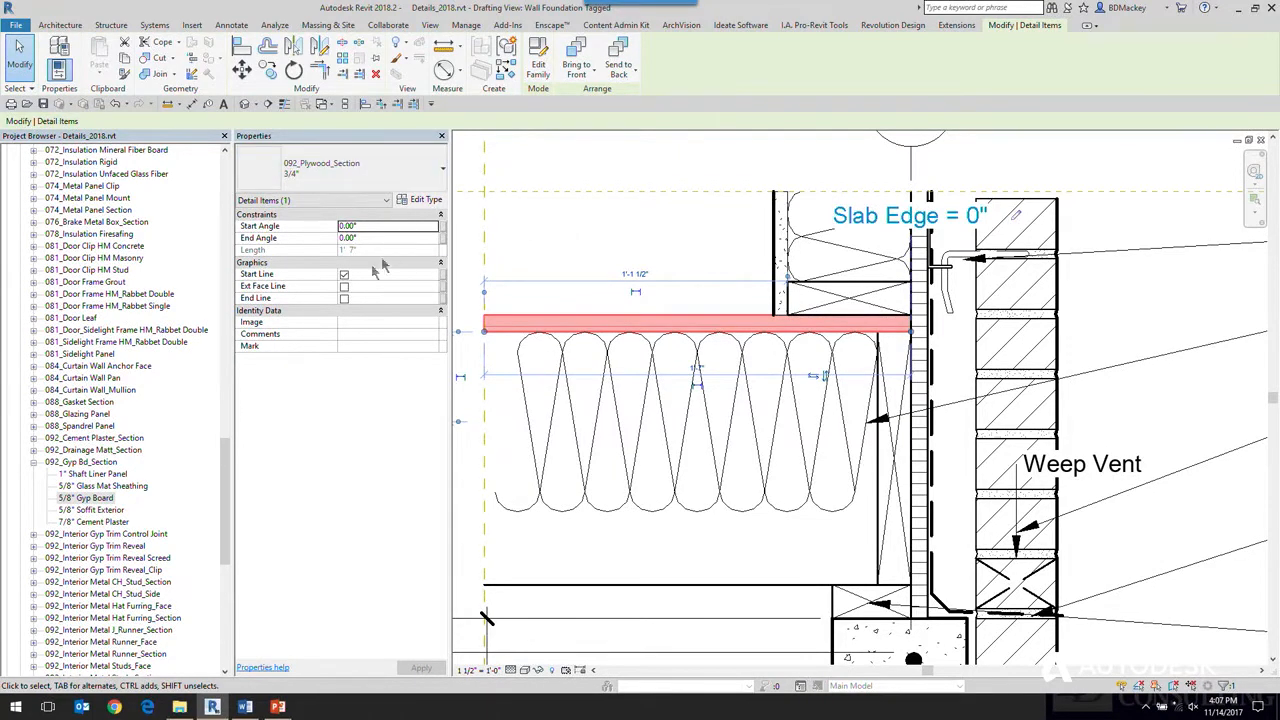
# Open the {3D} view, tile it beside the Wall Foundation Tagged drafting view, and frame the wall-to-floor junction.
pyautogui.click(228, 499)
pyautogui.moveTo(227, 460); pyautogui.dragTo(232, 178)
pyautogui.doubleClick(80, 222)
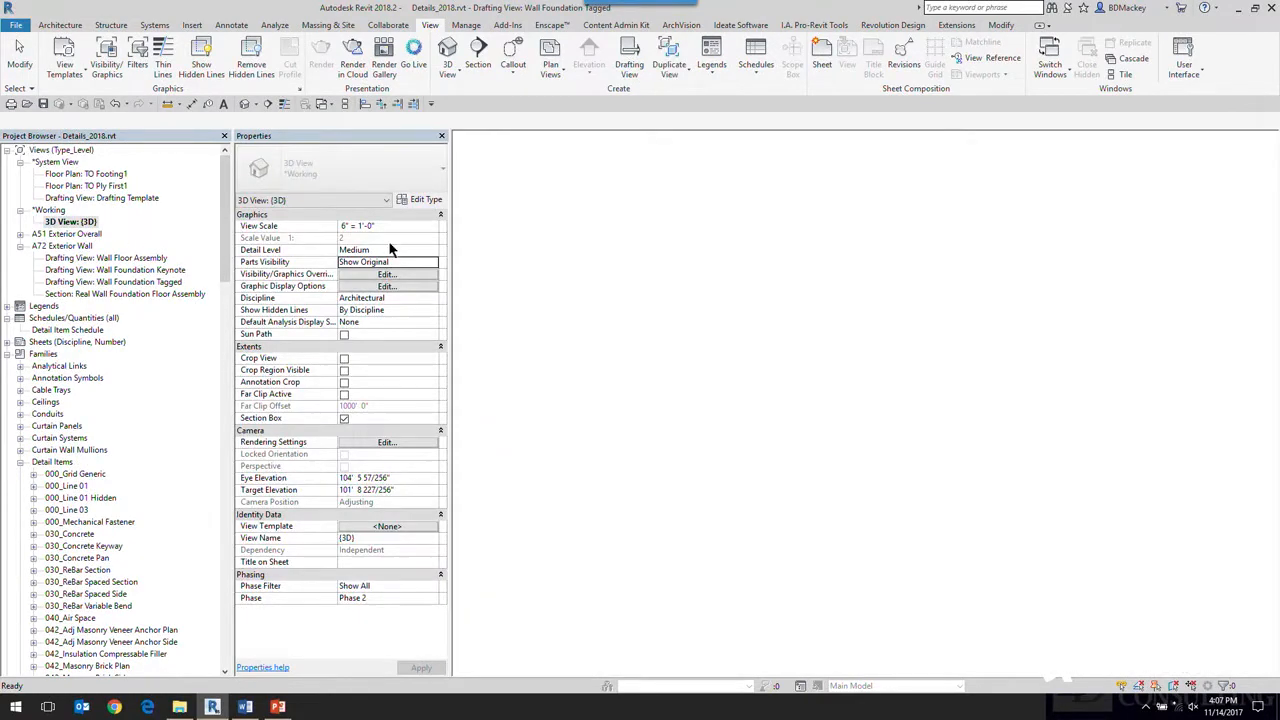
pyautogui.press('w')
pyautogui.press('t')
pyautogui.click(731, 401)
pyautogui.moveTo(747, 418); pyautogui.dragTo(584, 331, button='middle')
pyautogui.click(1065, 291)
pyautogui.scroll(4, 596, 388)
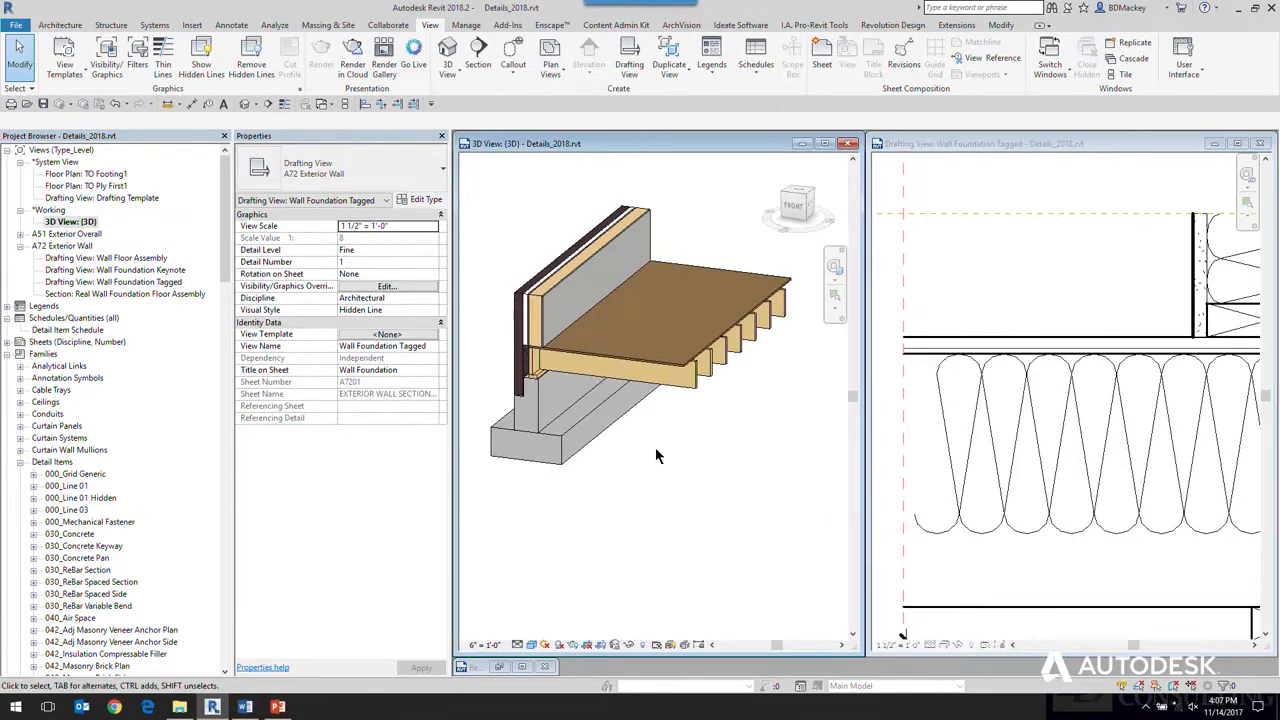
pyautogui.moveTo(597, 388); pyautogui.dragTo(564, 402, button='middle')
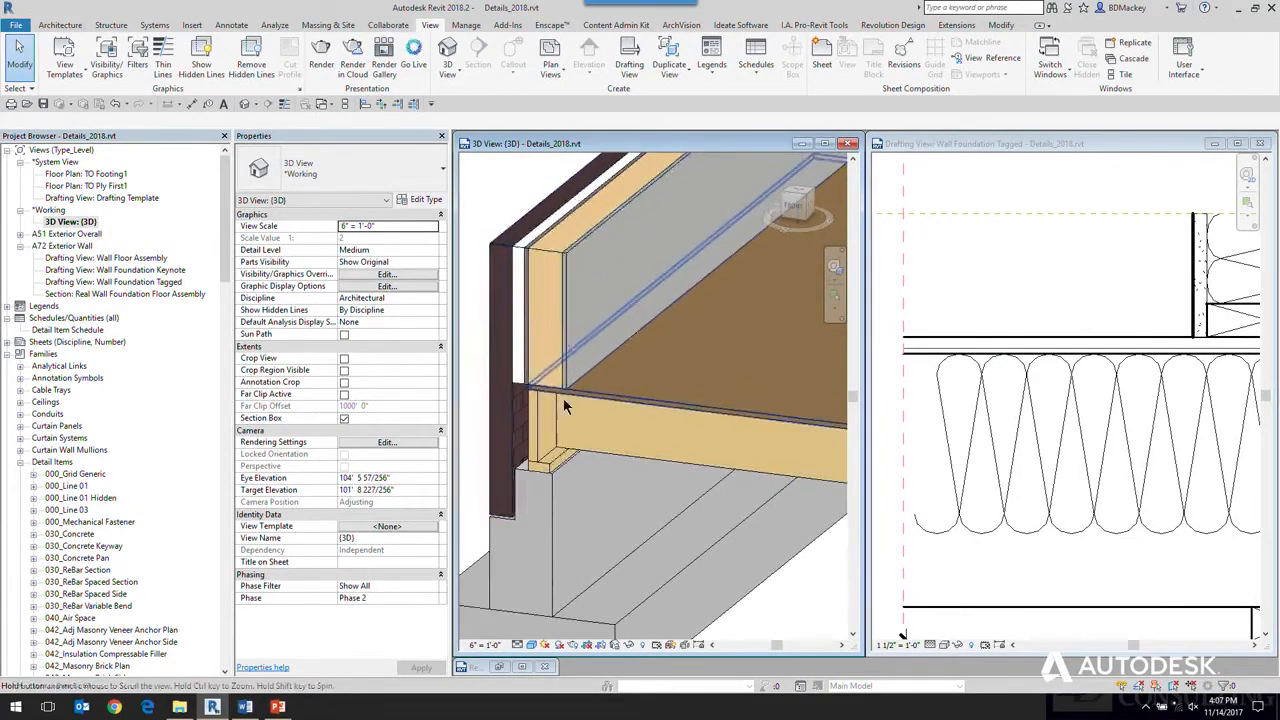
# Set the Slab Edge global parameter to 0' 2", with the plywood's outer edge framed in the Wall Foundation Tagged view.
pyautogui.click(1044, 319)
pyautogui.moveTo(1116, 332); pyautogui.dragTo(990, 360, button='middle')
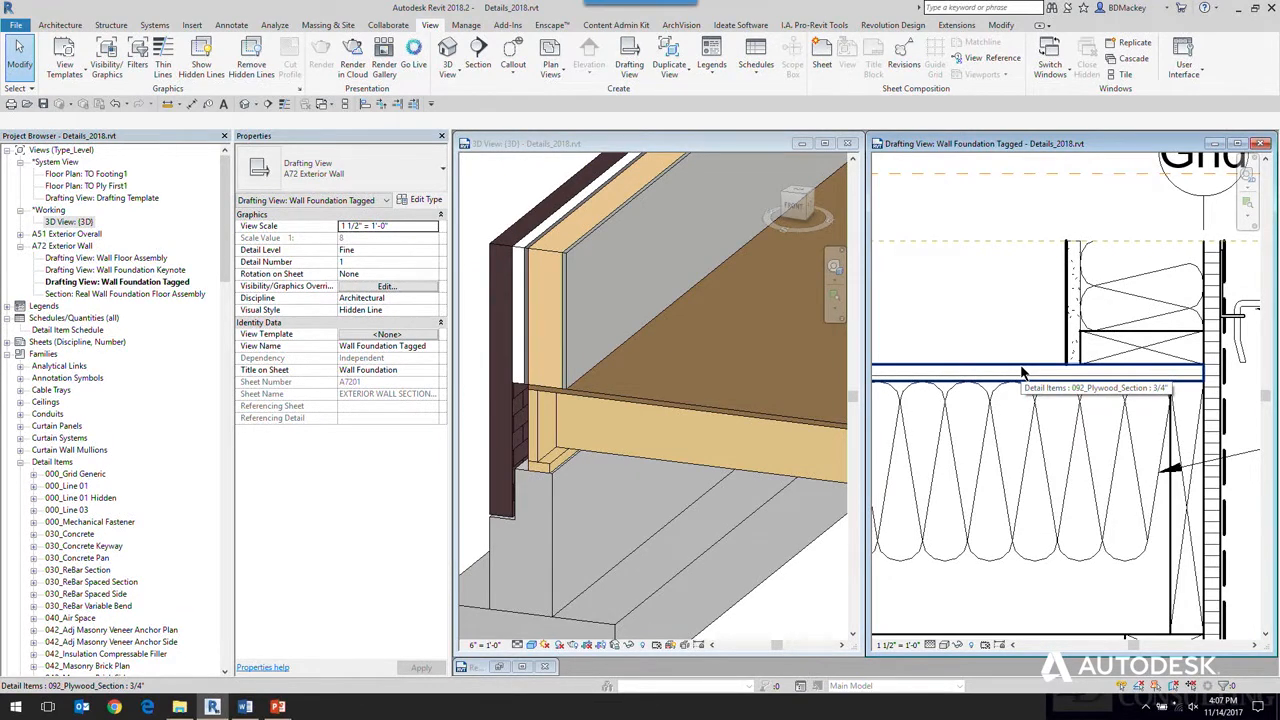
pyautogui.click(465, 26)
pyautogui.click(283, 58)
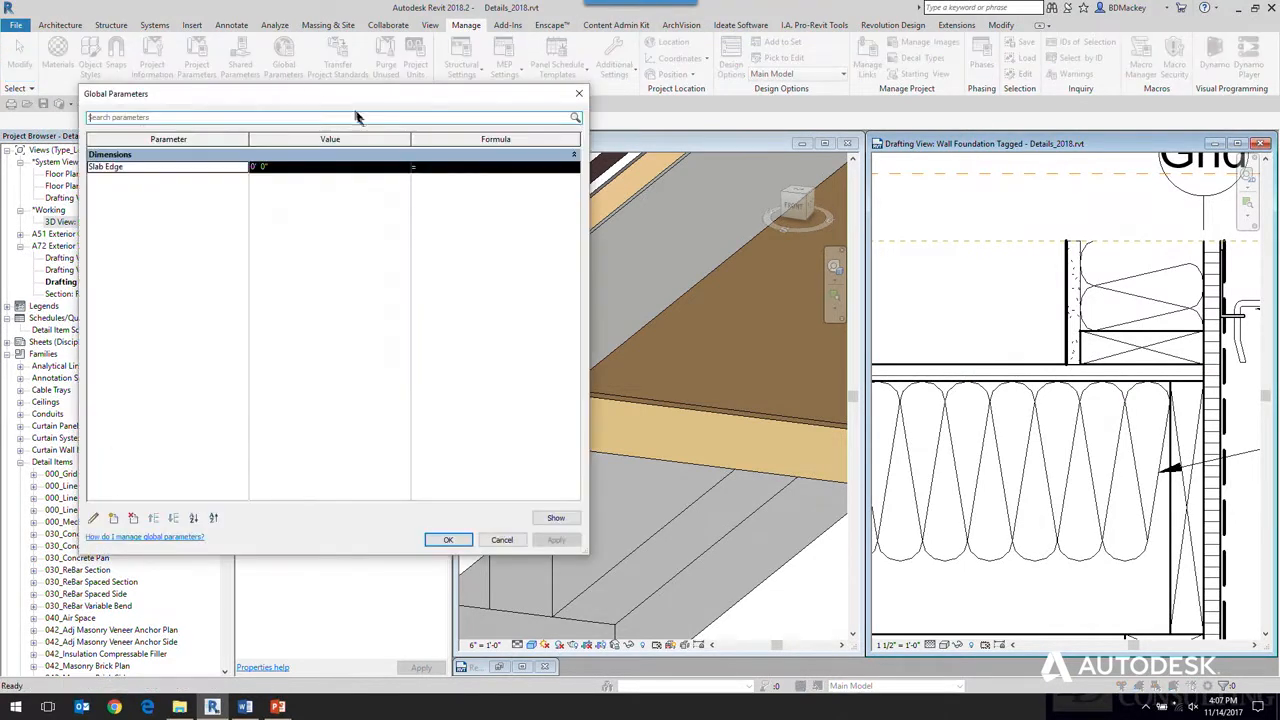
pyautogui.click(298, 167)
pyautogui.write("0' 2")
pyautogui.press('Tab')
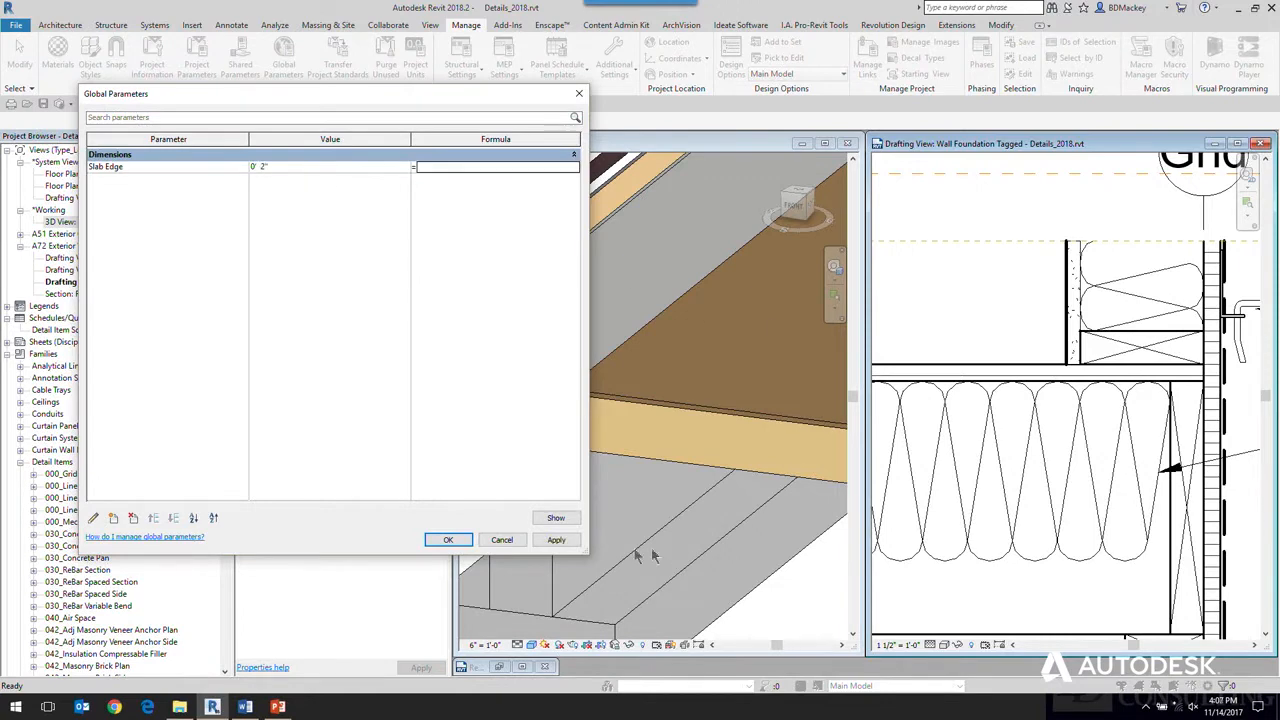
pyautogui.click(448, 540)
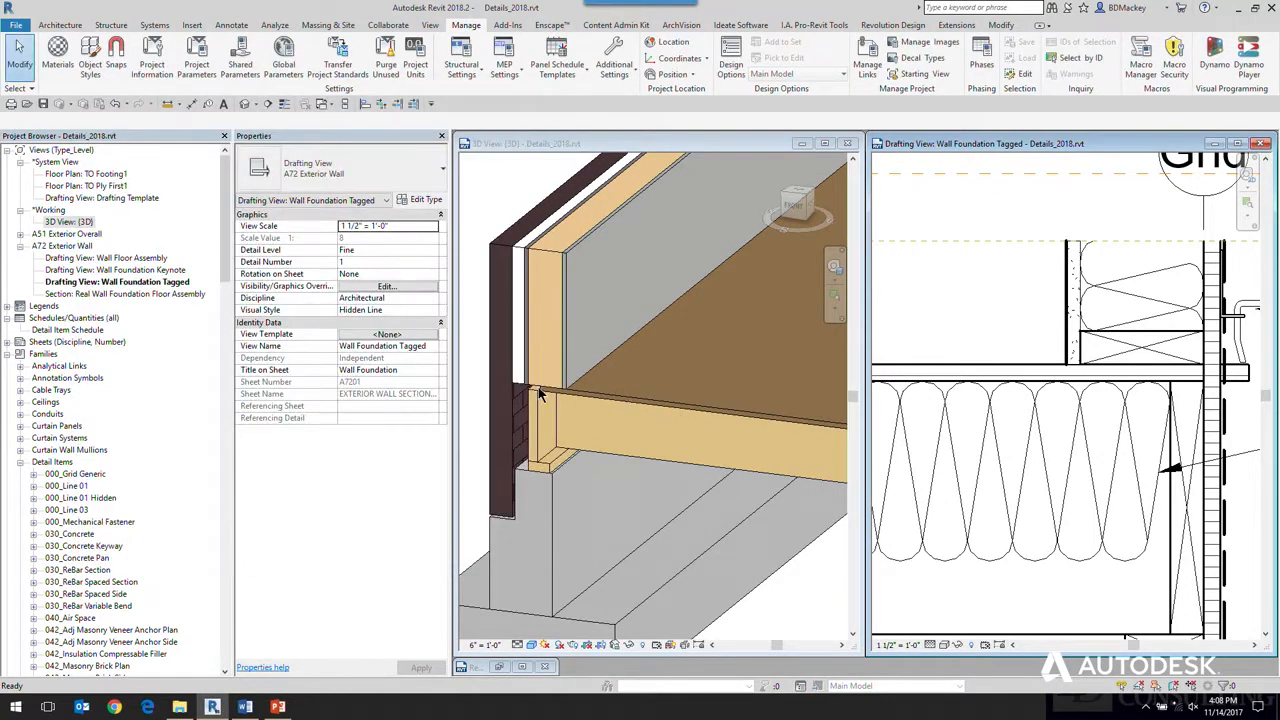
# Compare the floor edge in 3D, then open the Wall Foundation Keynote view and inspect the plywood section's Slab Edge parameter.
pyautogui.scroll(3, 540, 395)
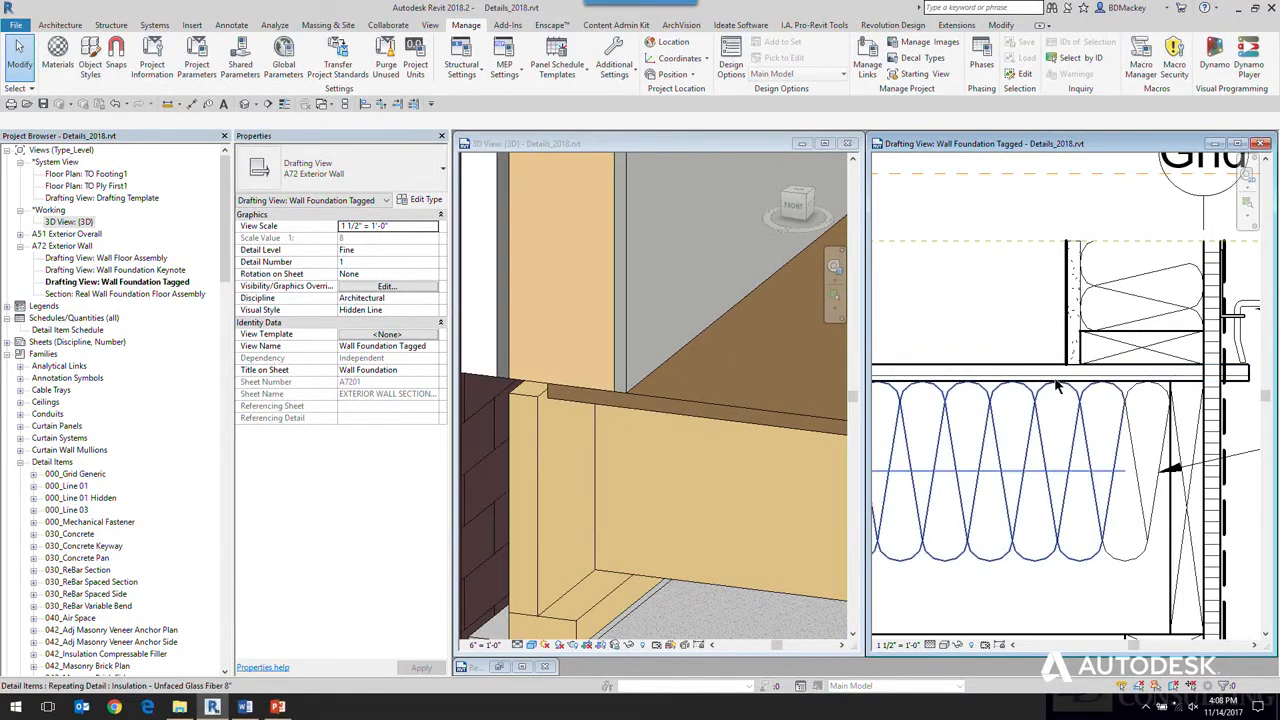
pyautogui.doubleClick(167, 271)
pyautogui.scroll(5, 866, 385)
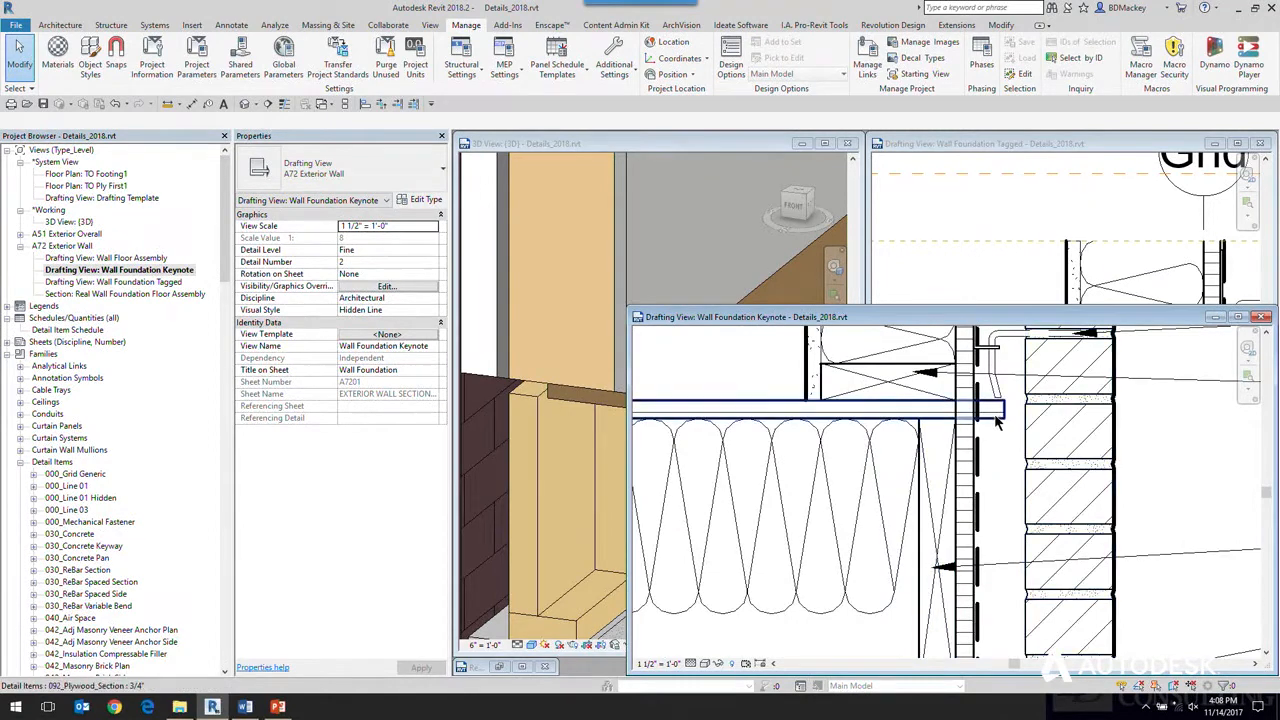
pyautogui.click(997, 420)
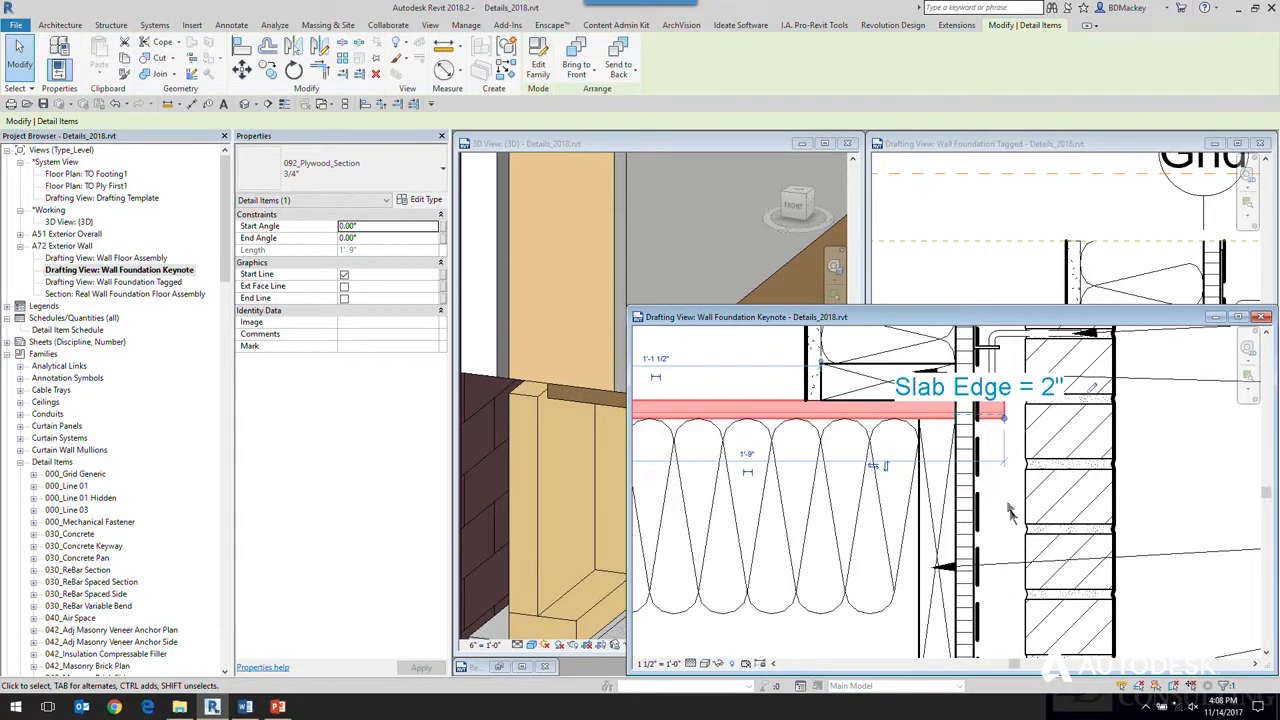
pyautogui.click(706, 374)
pyautogui.scroll(-3, 714, 372)
pyautogui.scroll(2, 793, 428)
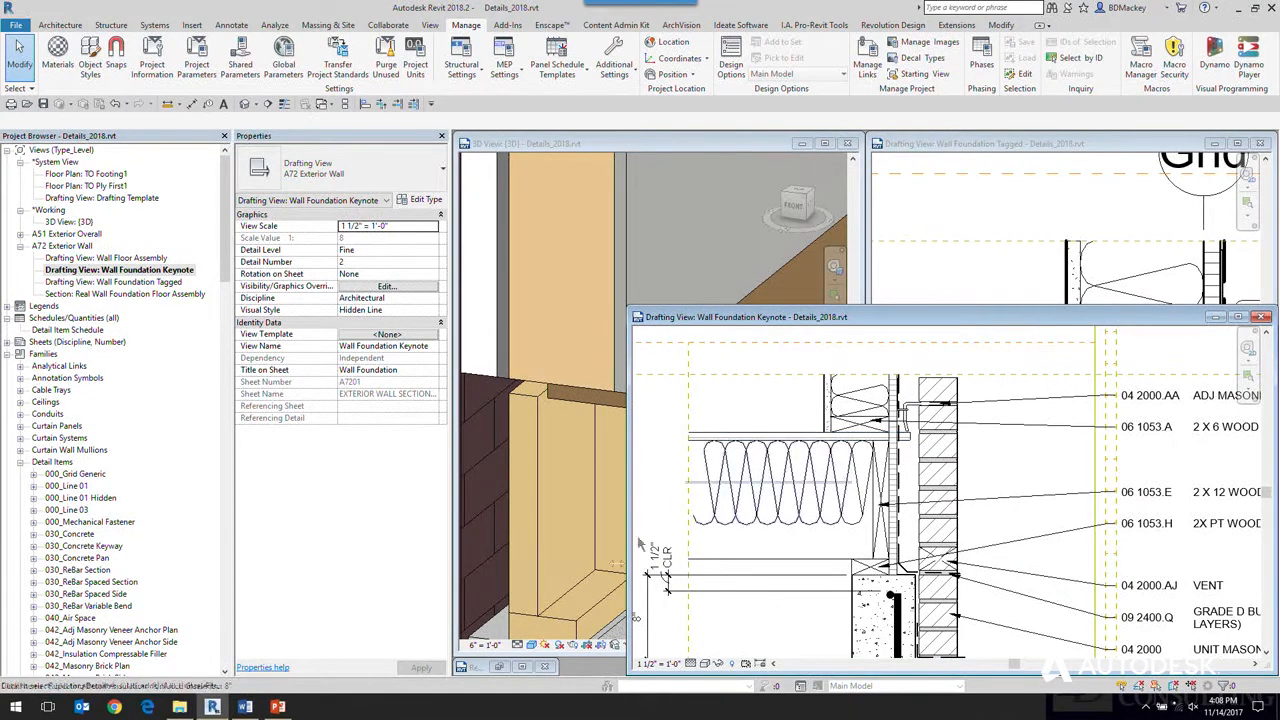
pyautogui.click(274, 708)
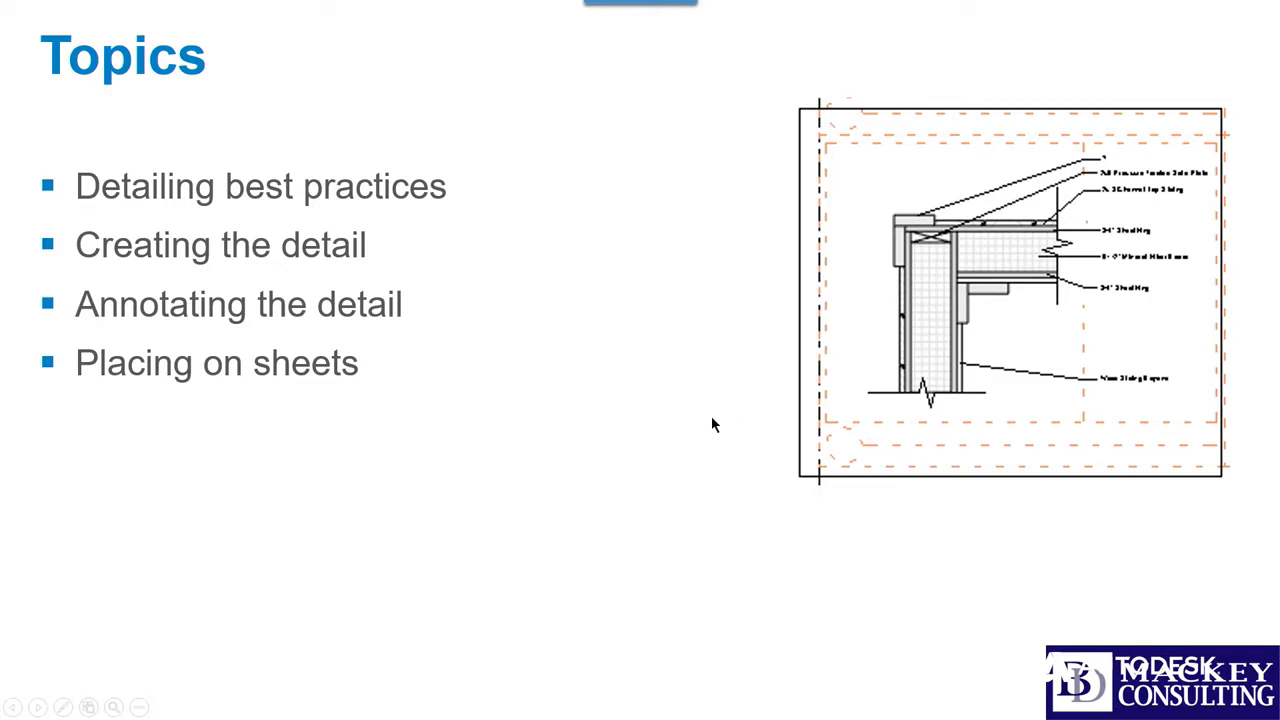
pyautogui.hotkey('alt', 'Tab')
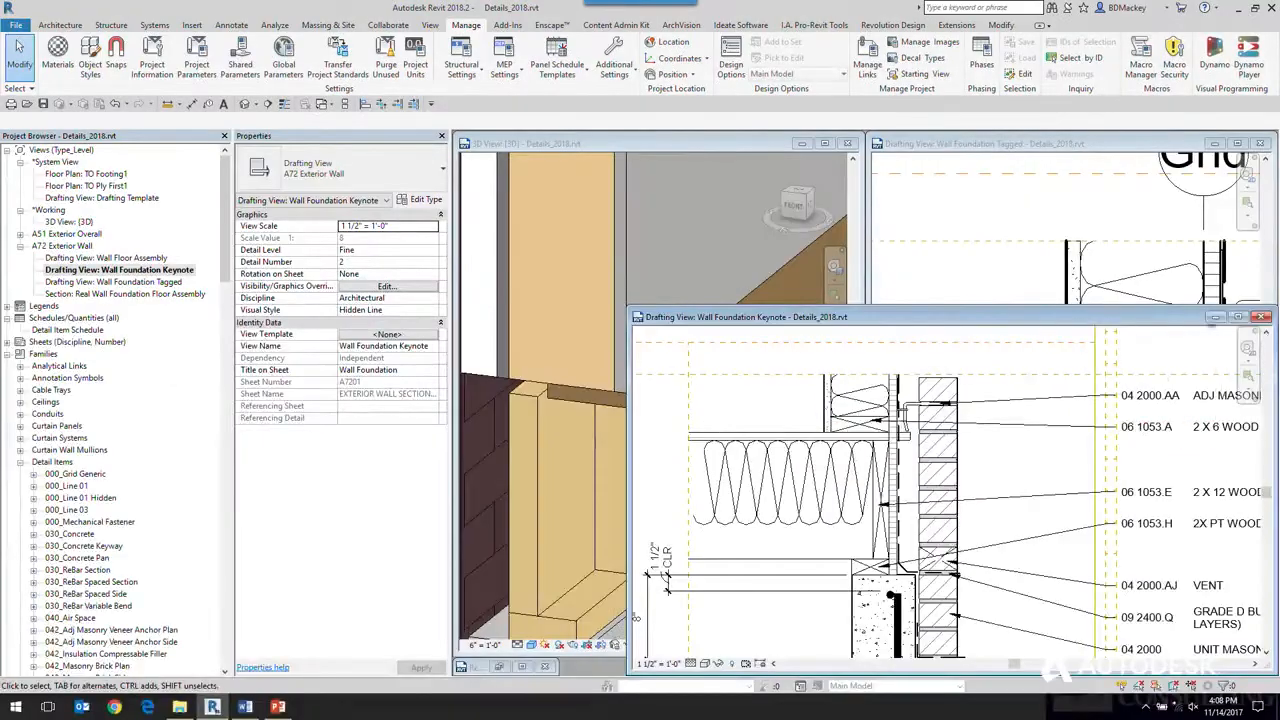
# Close the Wall Foundation Keynote view and maximize the Wall Foundation Tagged view, framing the foundation wall and its notes.
pyautogui.click(1262, 317)
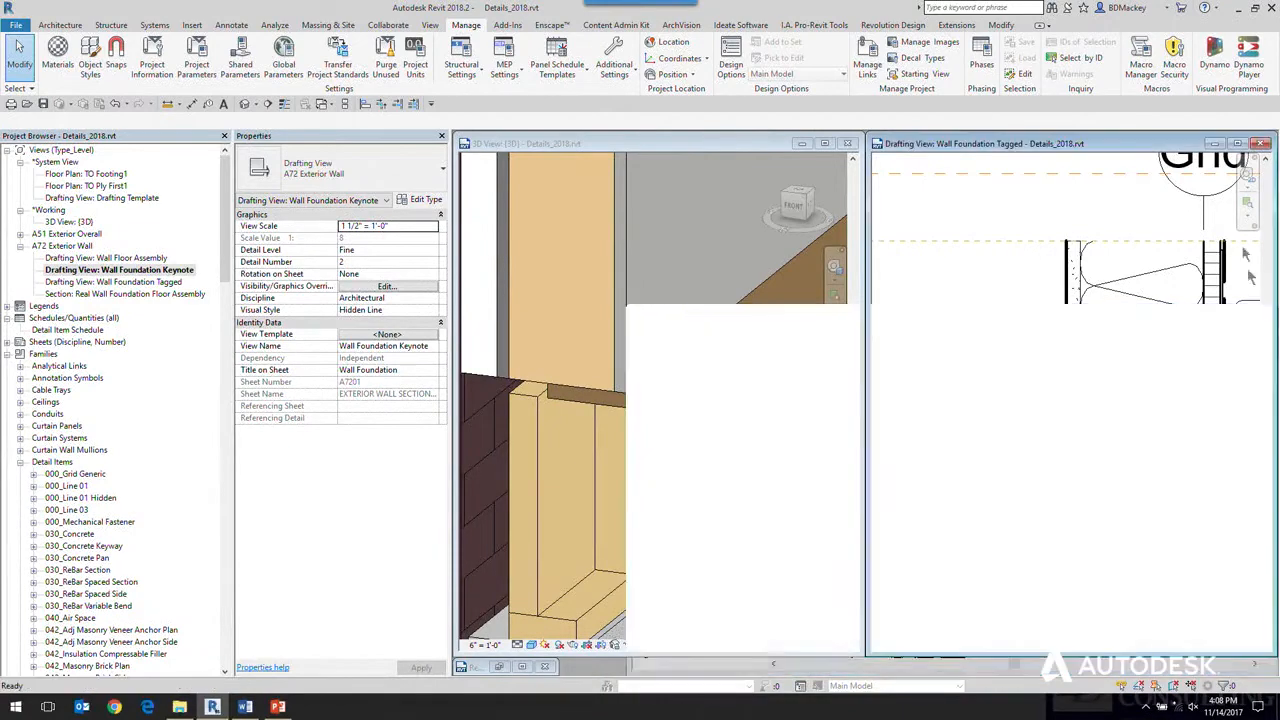
pyautogui.click(1238, 144)
pyautogui.scroll(-4, 900, 340)
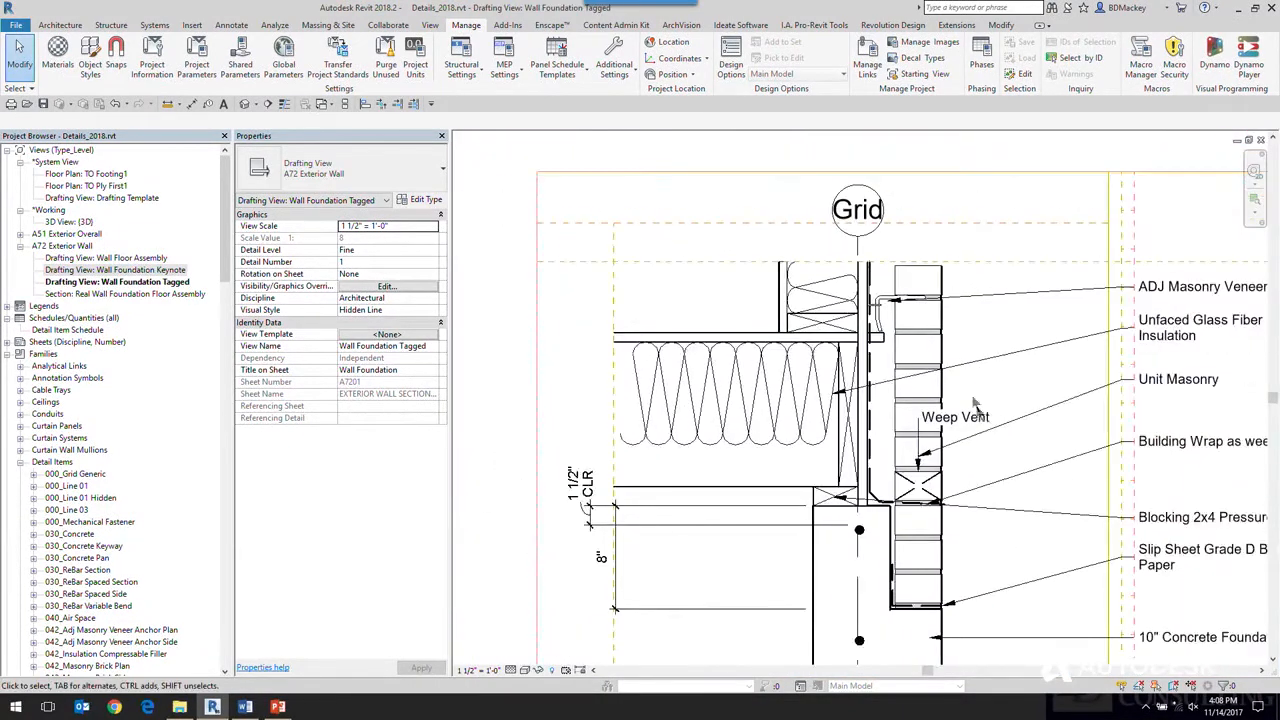
pyautogui.scroll(1, 895, 345)
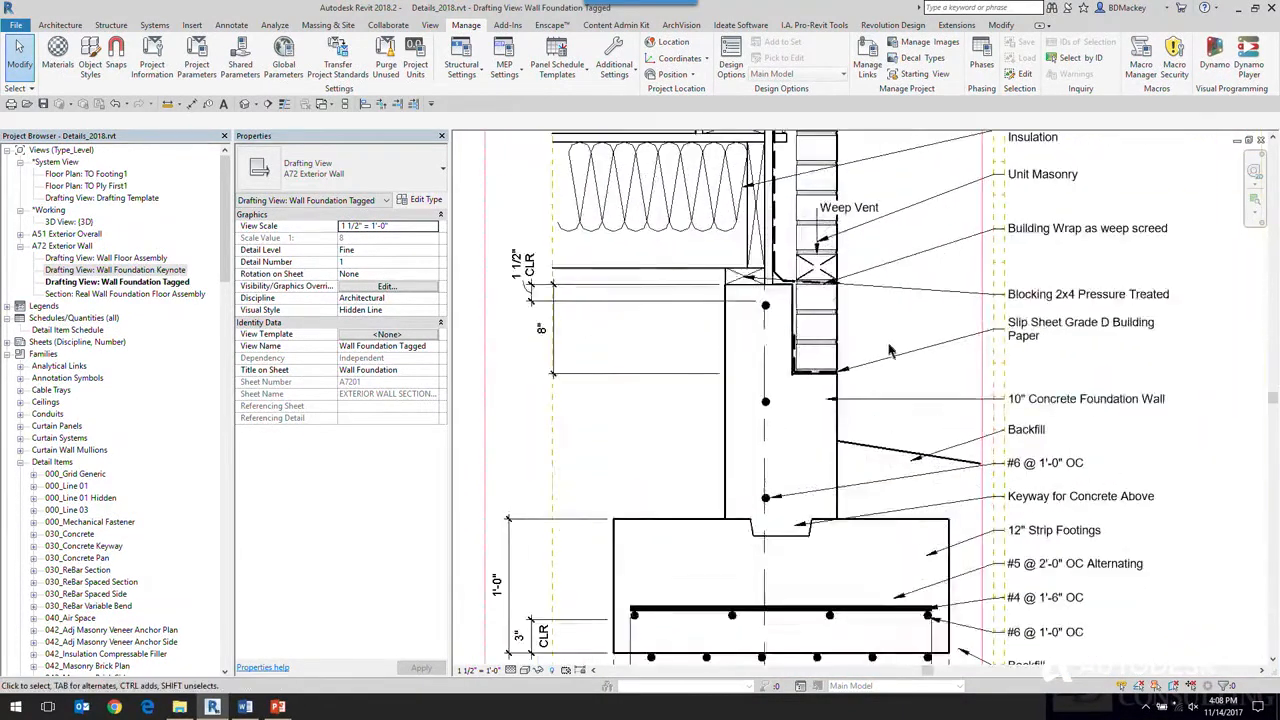
# Tag a lower veneer brick as Unit Masonry with a free-end leader, aligning the text in the note column below the Slip Sheet note.
pyautogui.click(868, 410)
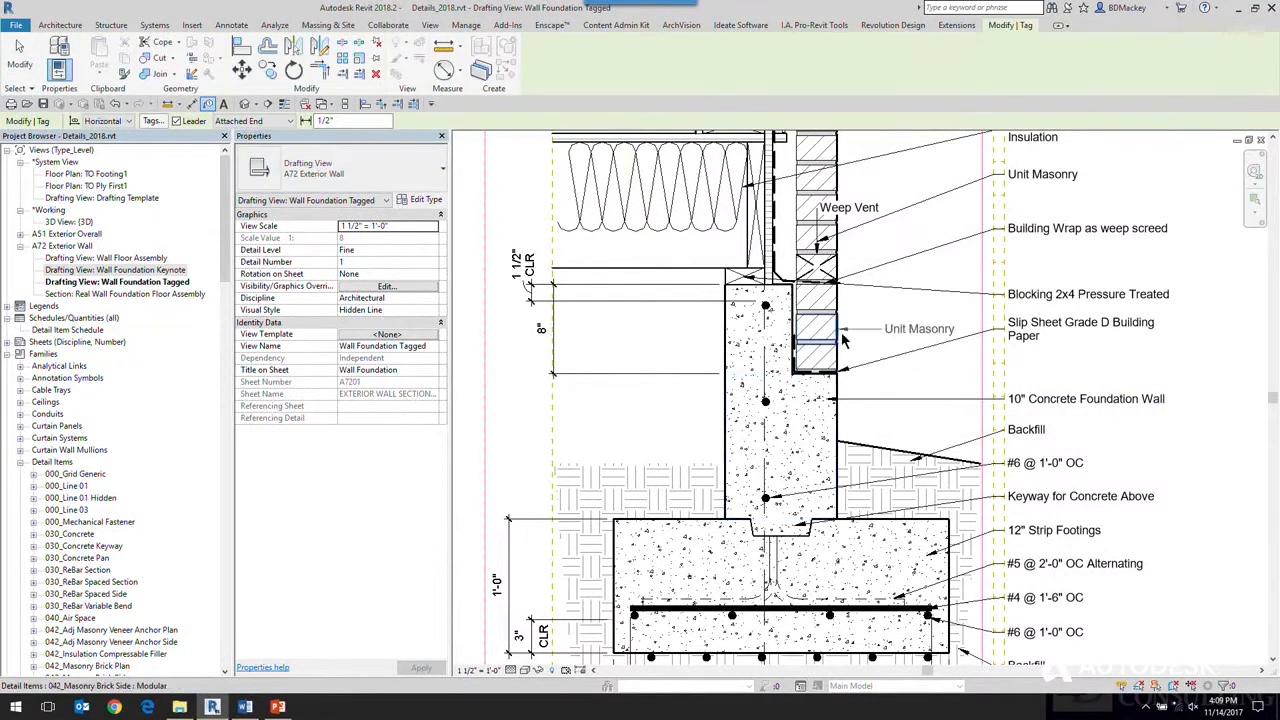
pyautogui.click(252, 121)
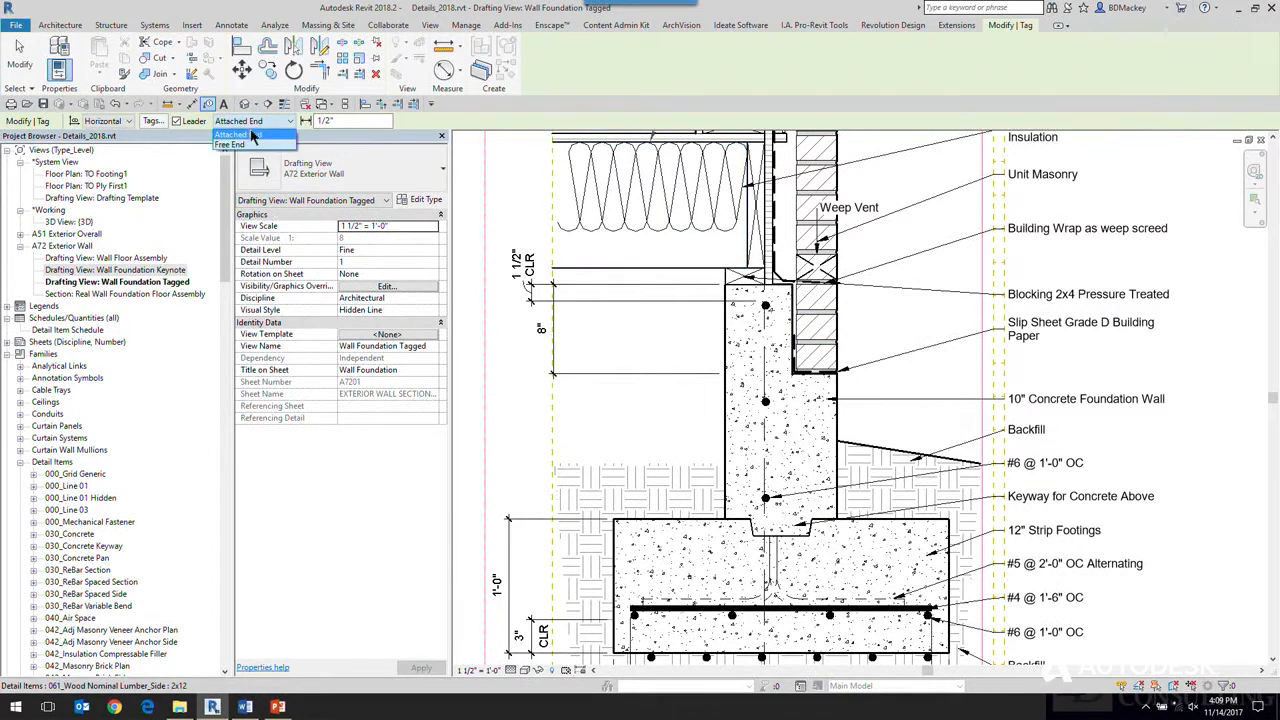
pyautogui.click(232, 146)
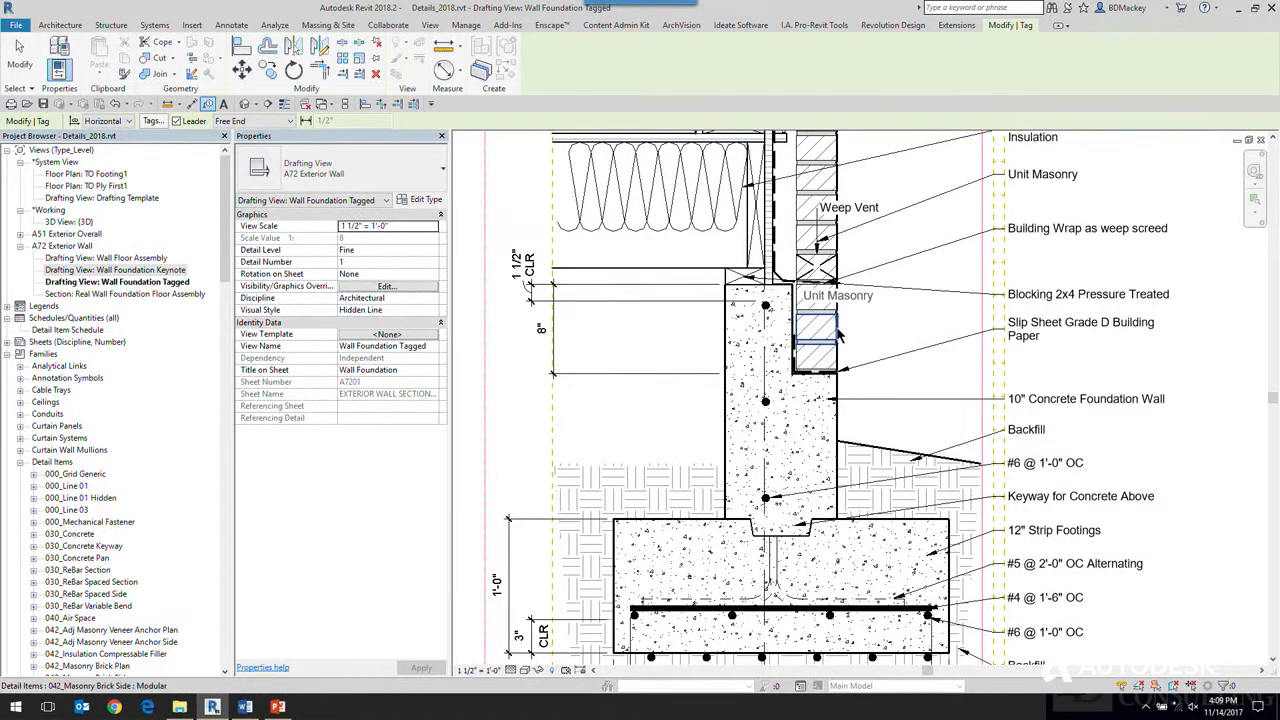
pyautogui.click(840, 352)
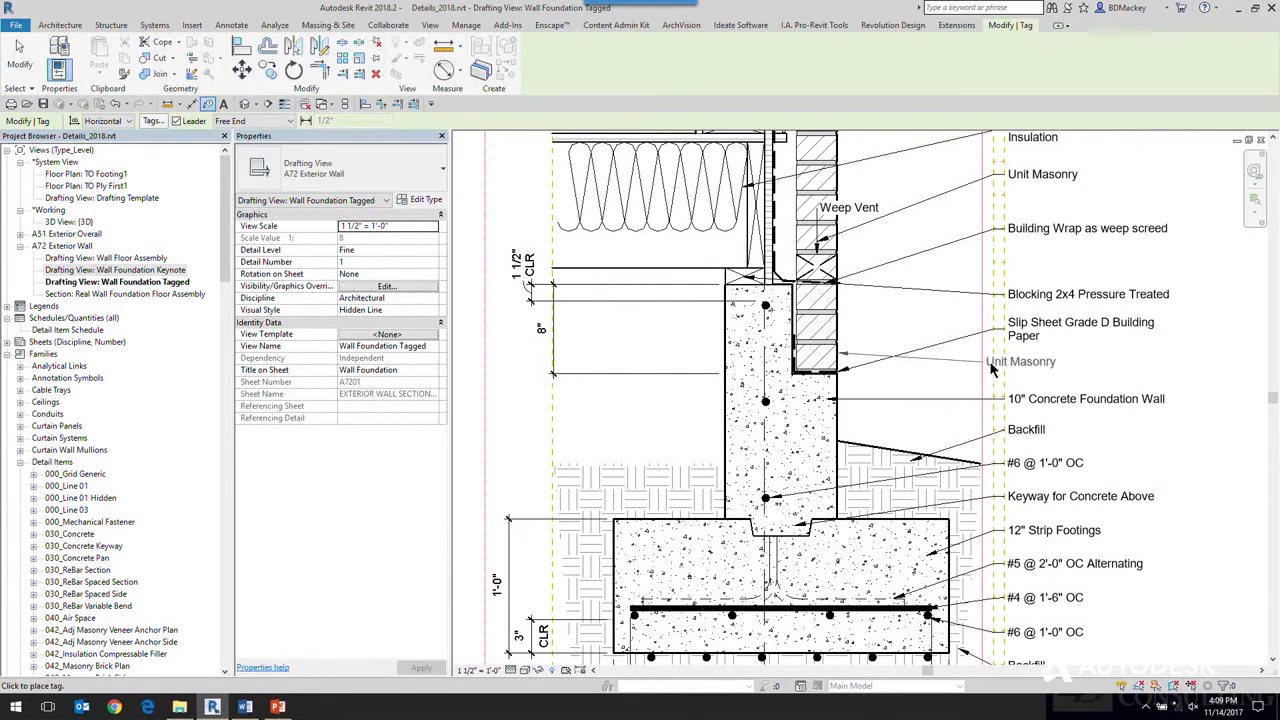
pyautogui.click(1008, 368)
pyautogui.scroll(3, 896, 360)
pyautogui.scroll(-3, 891, 327)
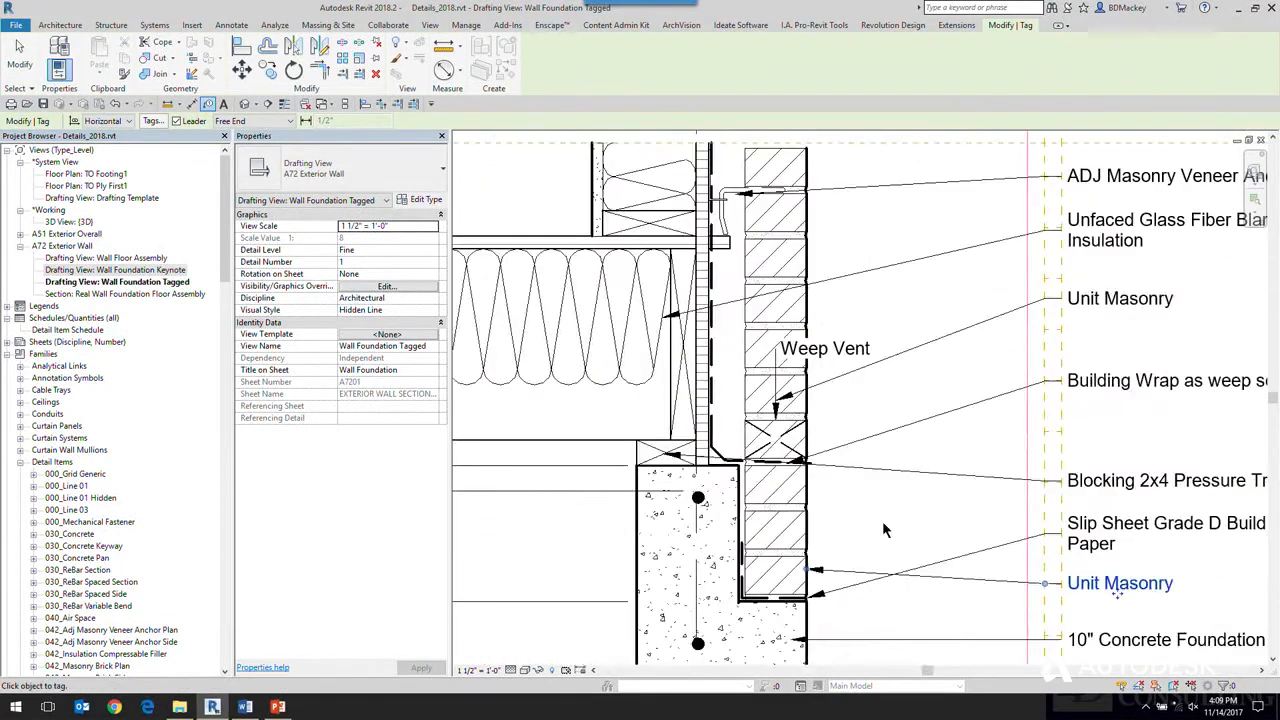
# Tag the wall's 5/8" Gypsum Board with a free-end leader, placing the text in the note column above the ADJ Masonry Veneer Anchor note.
pyautogui.scroll(-2, 868, 371)
pyautogui.scroll(2, 868, 371)
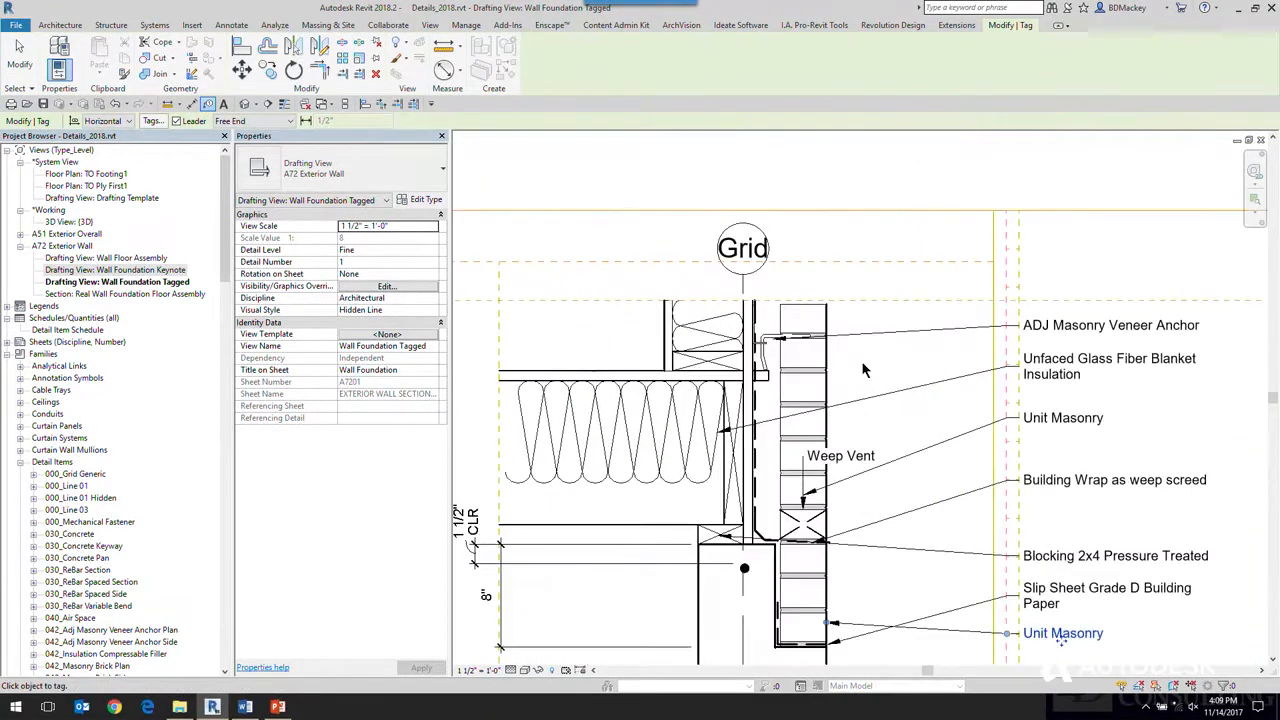
pyautogui.click(891, 297)
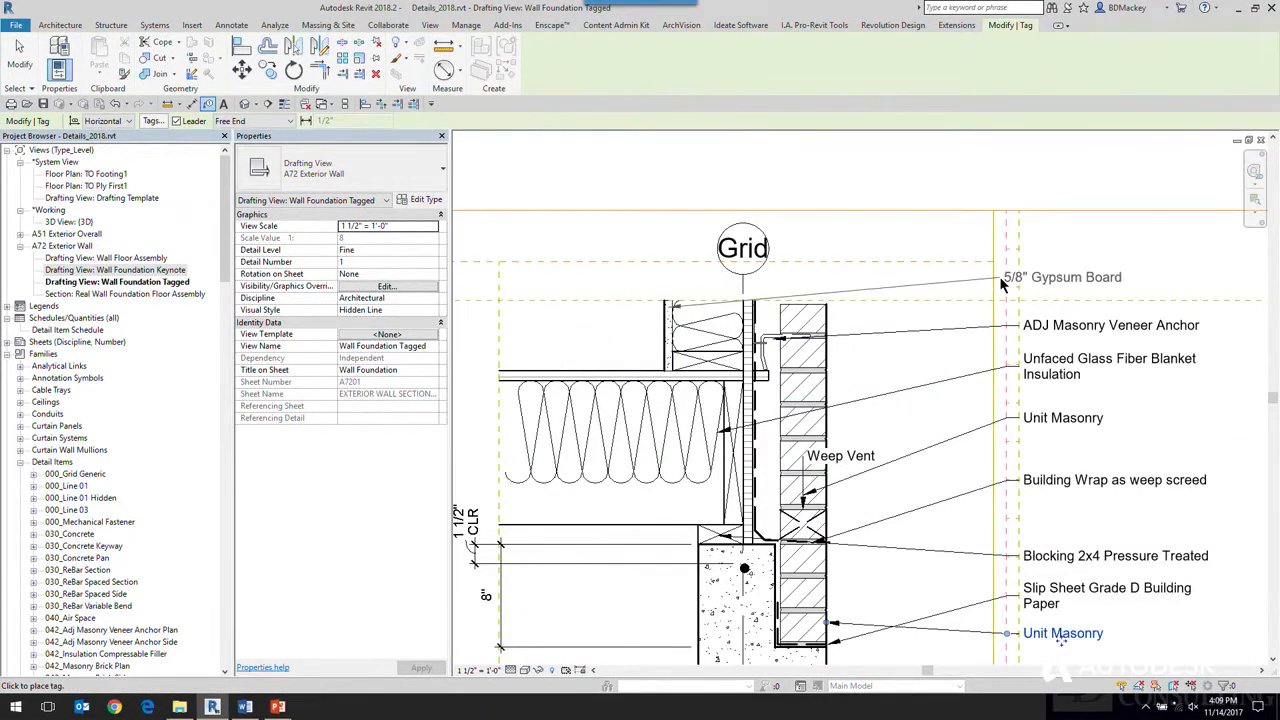
pyautogui.click(1020, 285)
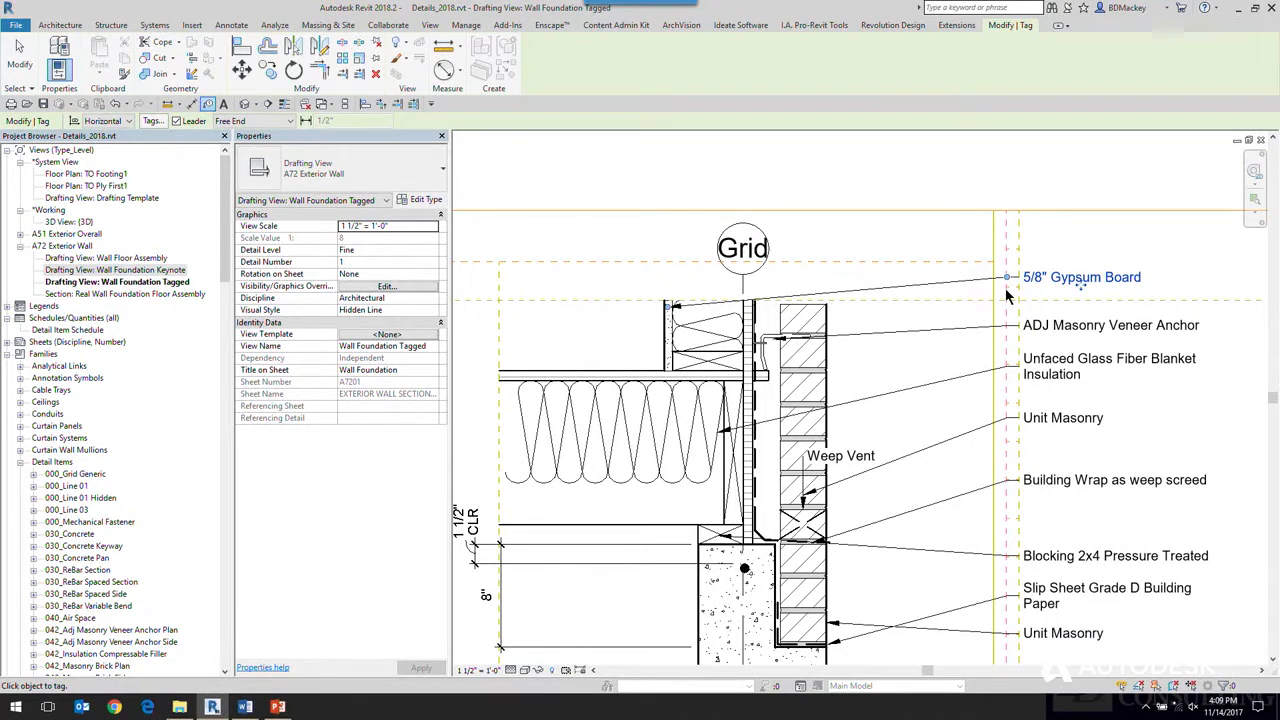
pyautogui.press('Escape')
pyautogui.press('Escape')
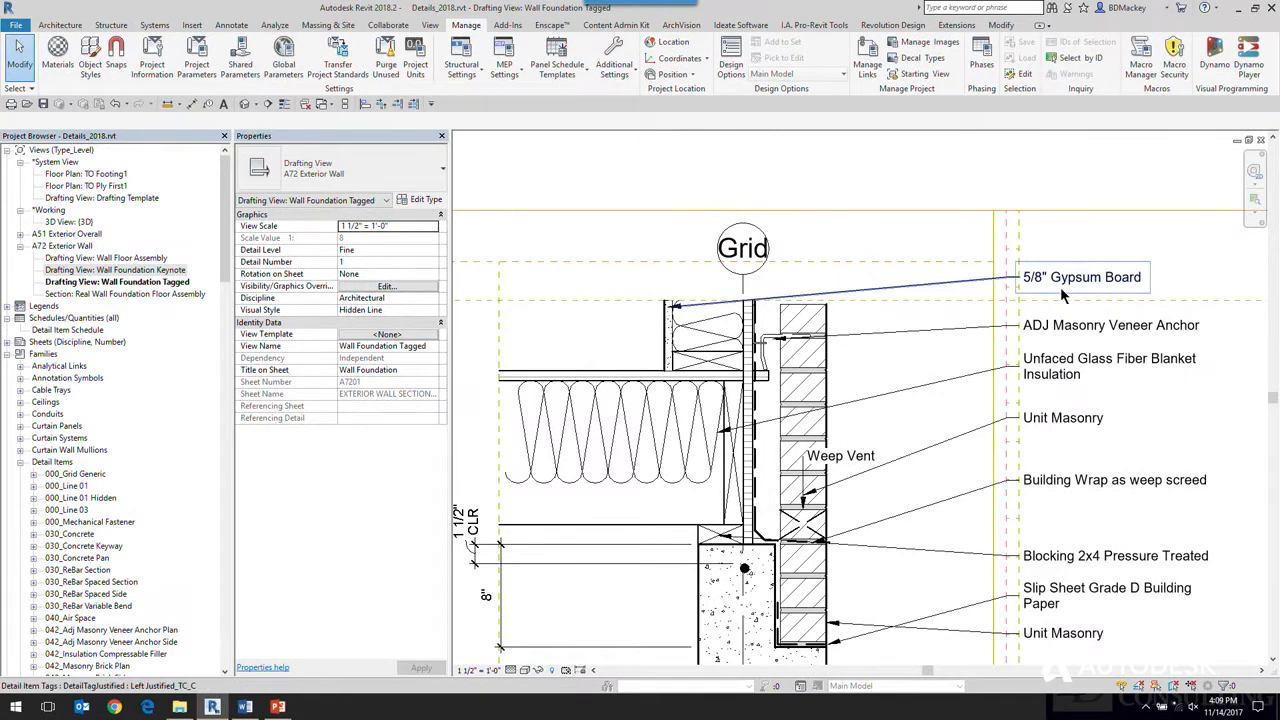
# Set the 5/8" gypsum board's Comments to "at wet location use cementious board" and check the value on the component.
pyautogui.click(664, 340)
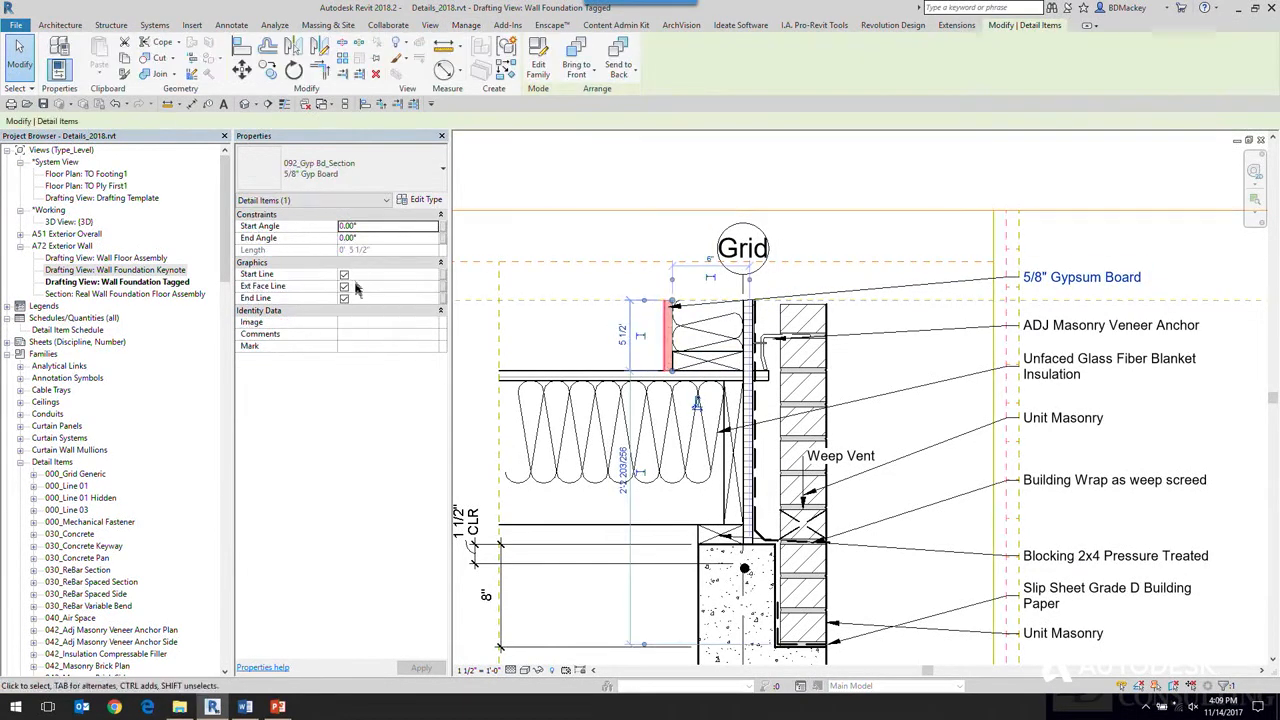
pyautogui.click(358, 335)
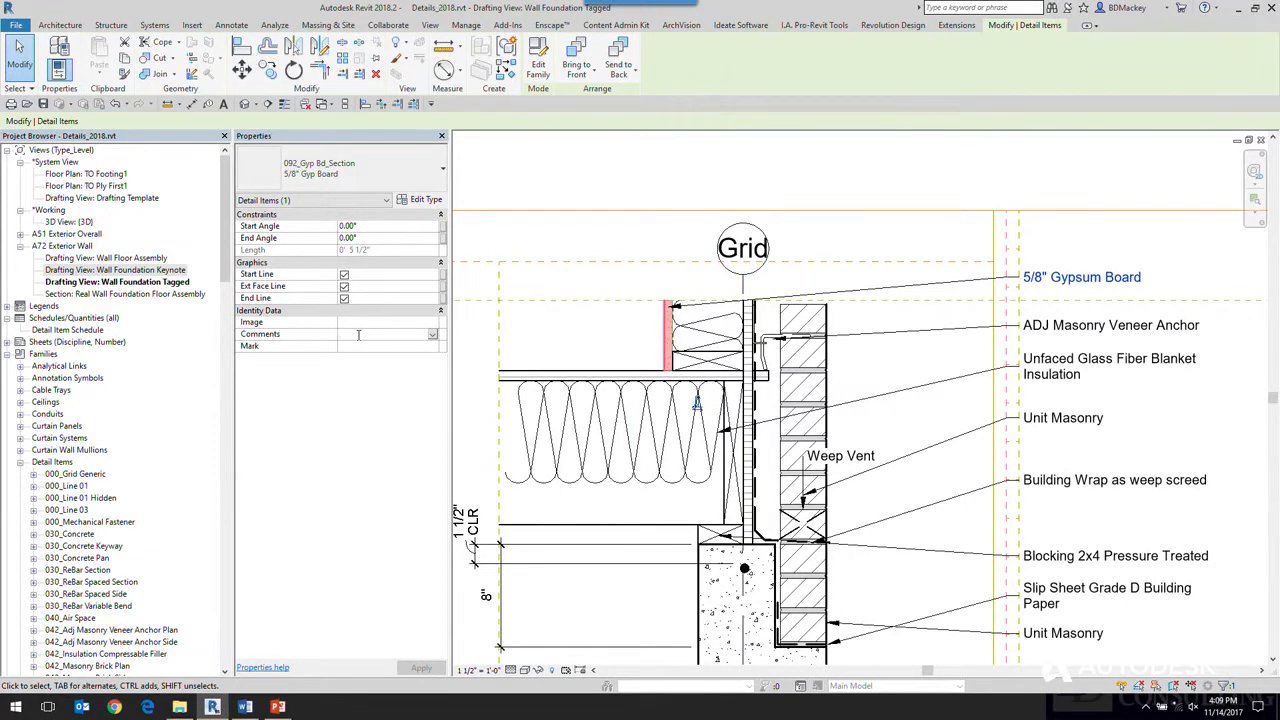
pyautogui.write('at wet location use')
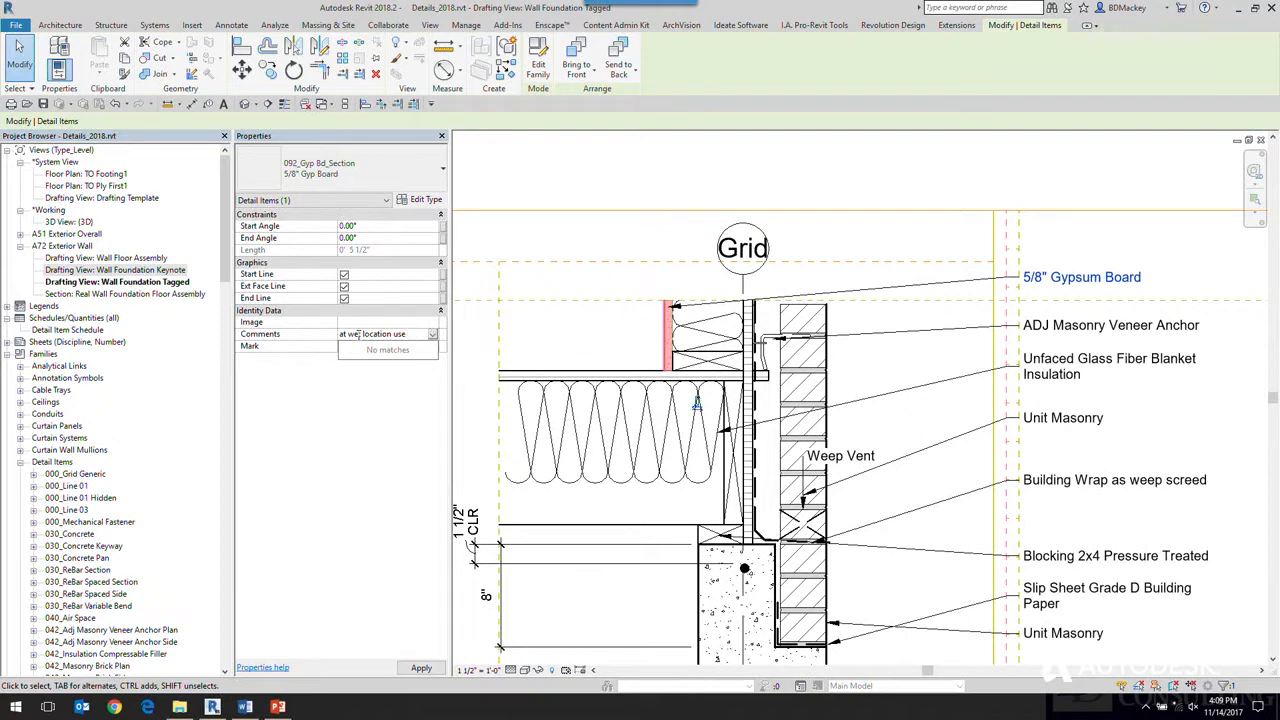
pyautogui.write(' cementious board')
pyautogui.press('Return')
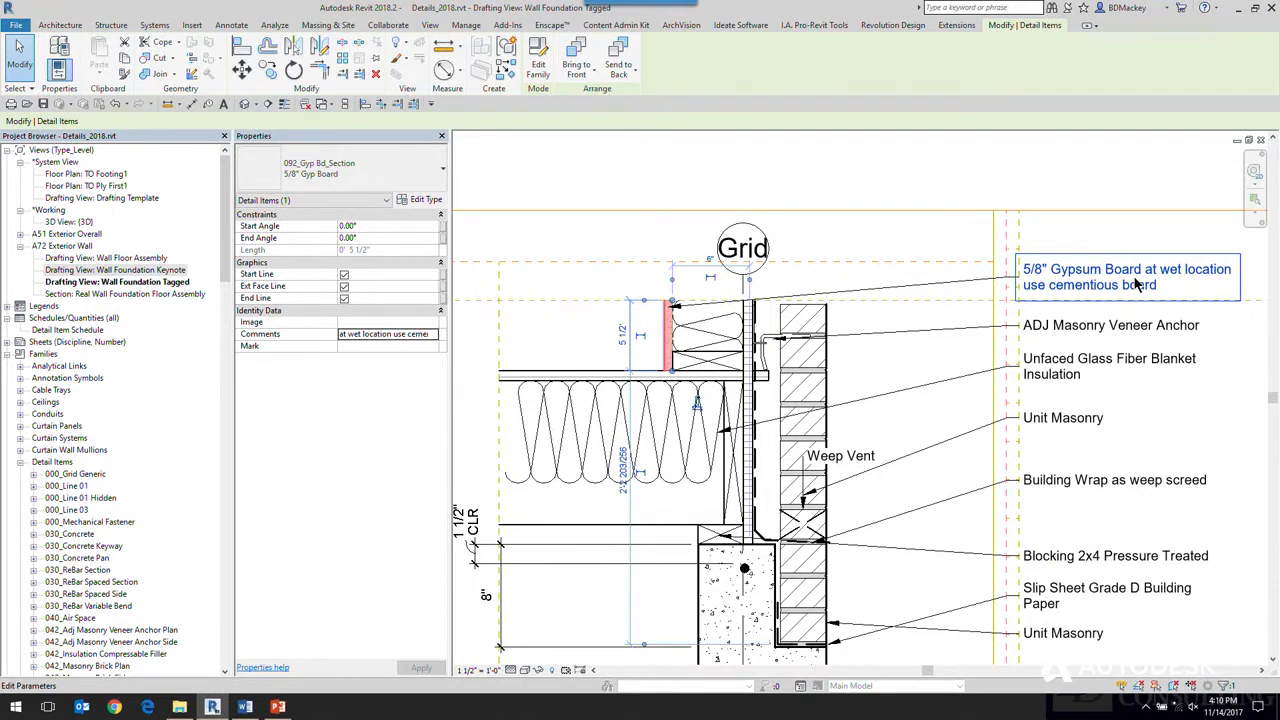
pyautogui.click(877, 318)
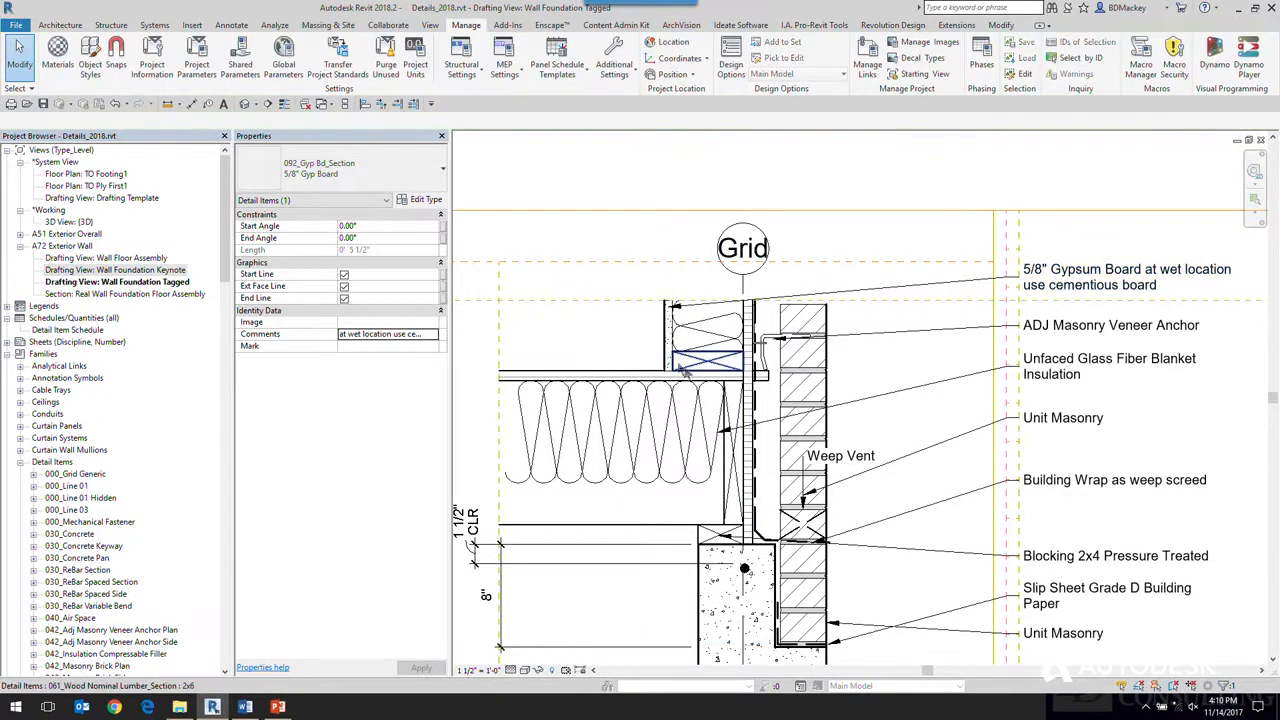
pyautogui.click(665, 344)
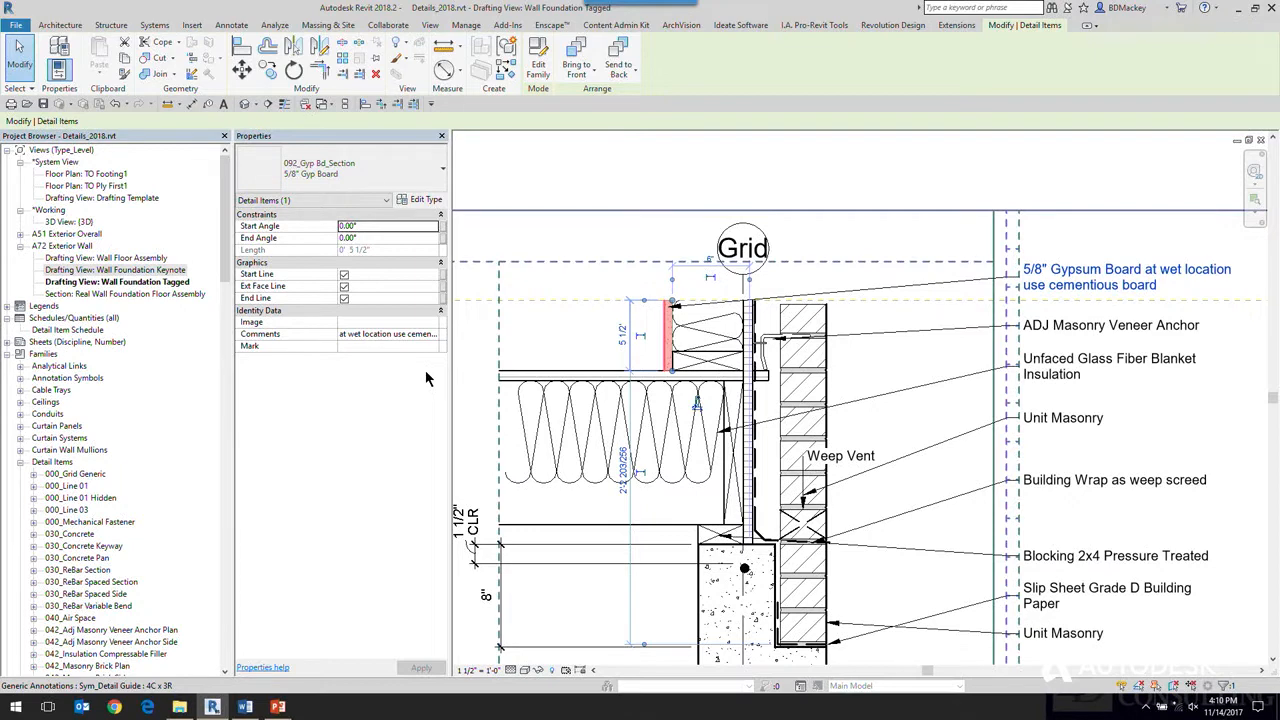
pyautogui.click(865, 383)
pyautogui.scroll(-2, 868, 390)
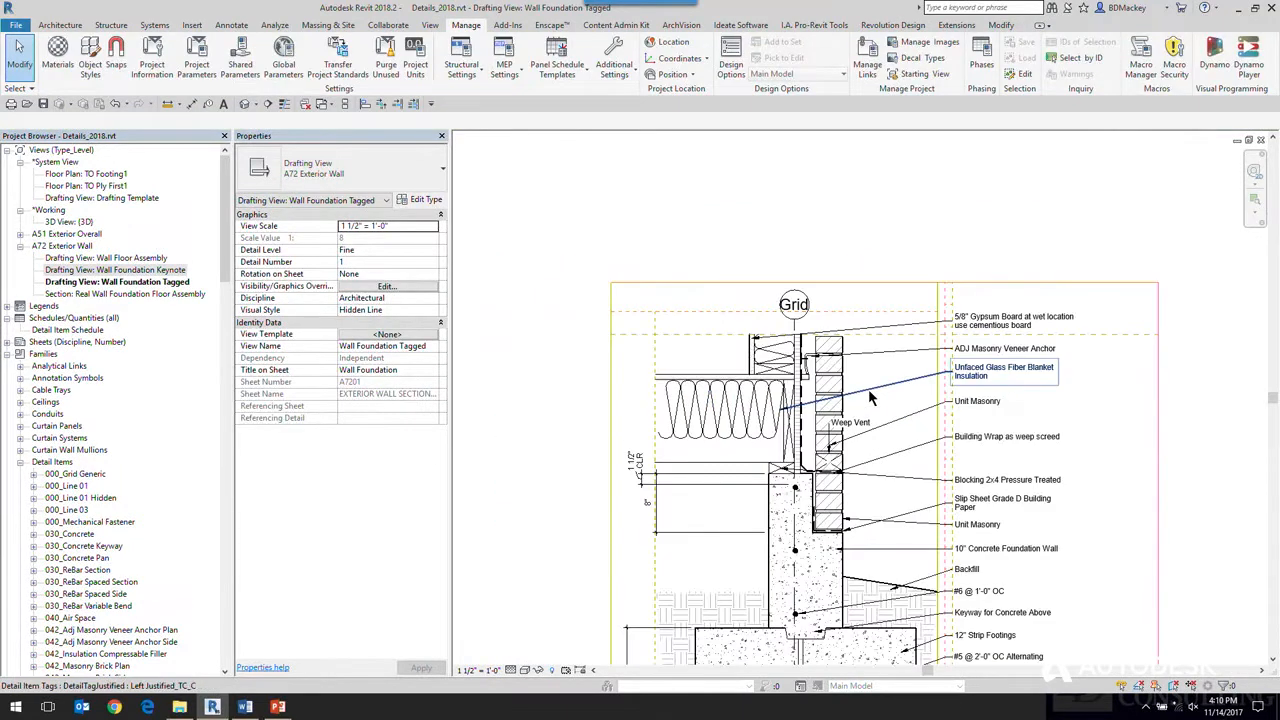
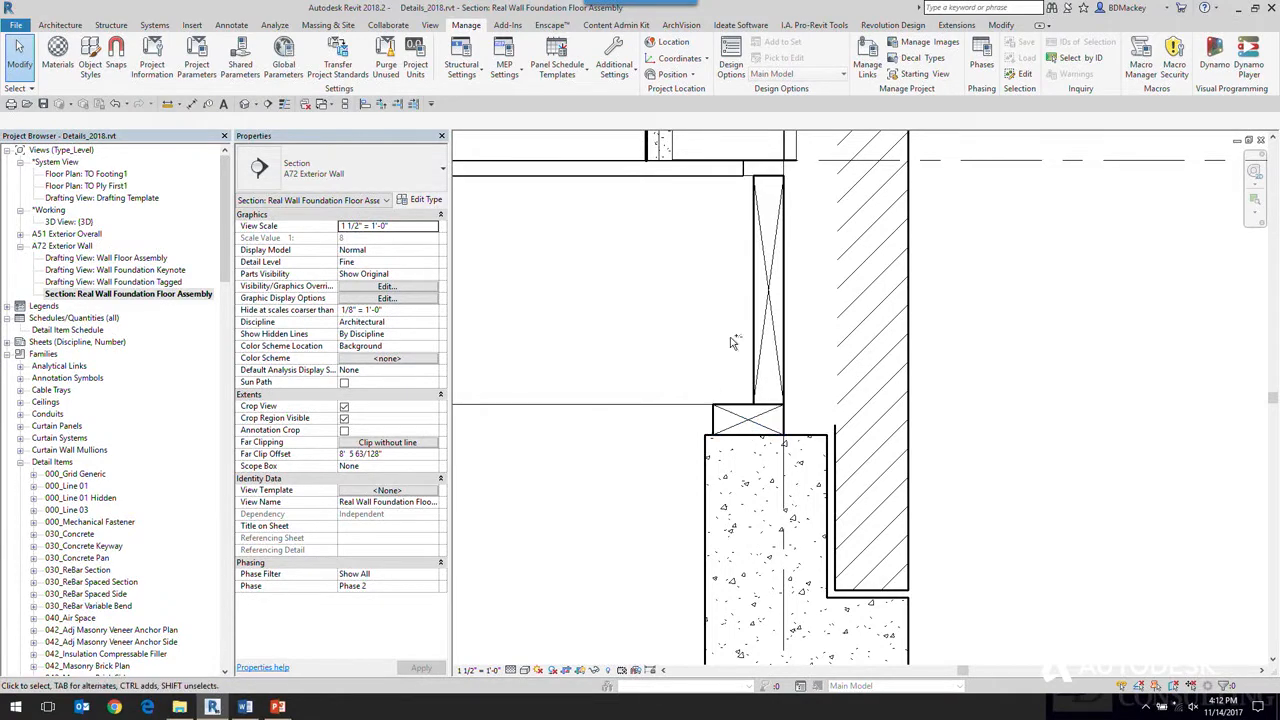
# Return to the Wall Foundation Tagged view and set the masonry head weep's Comments to "here".
pyautogui.hotkey('ctrl', 'Tab')
pyautogui.hotkey('ctrl', 'Tab')
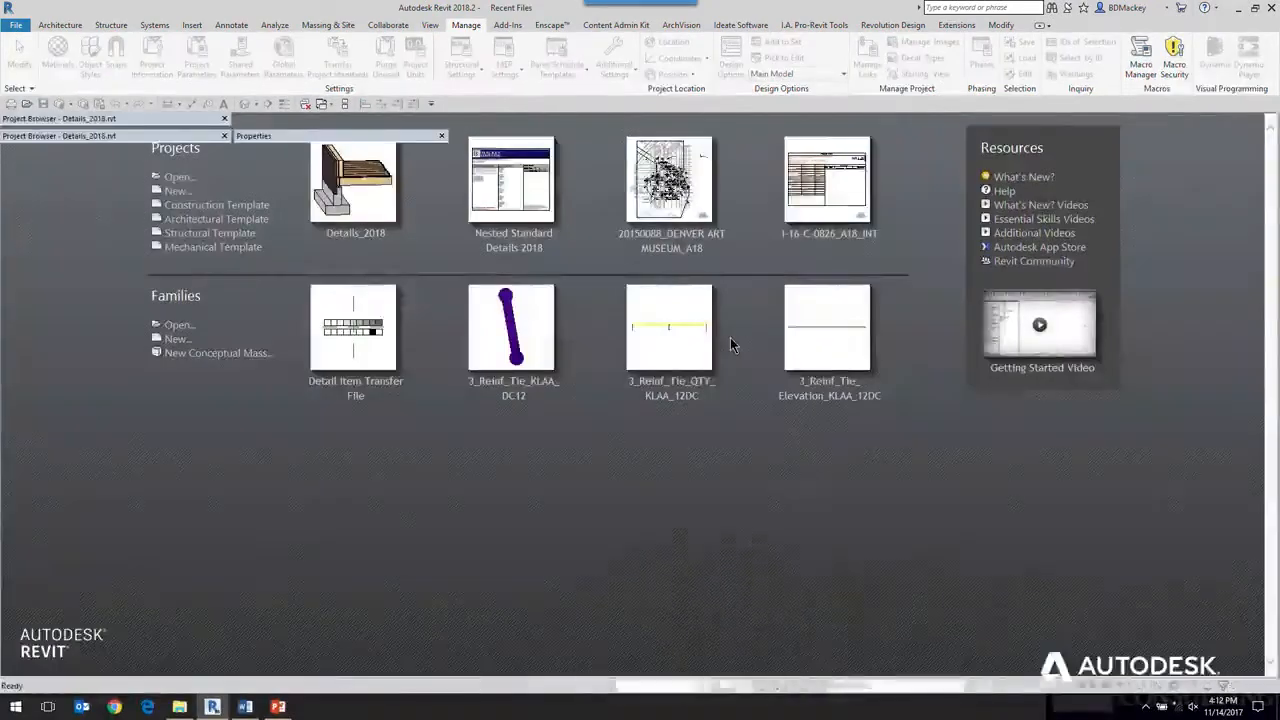
pyautogui.hotkey('ctrl', 'Tab')
pyautogui.hotkey('ctrl', 'Tab')
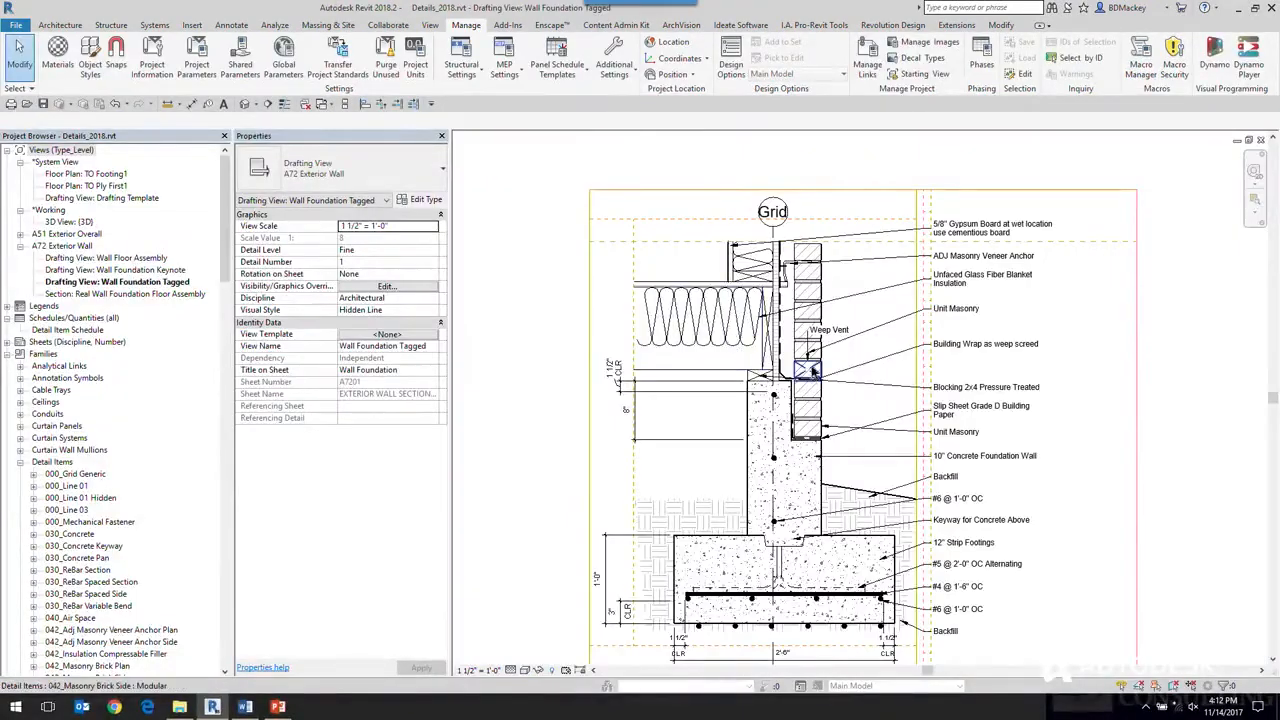
pyautogui.scroll(4, 812, 371)
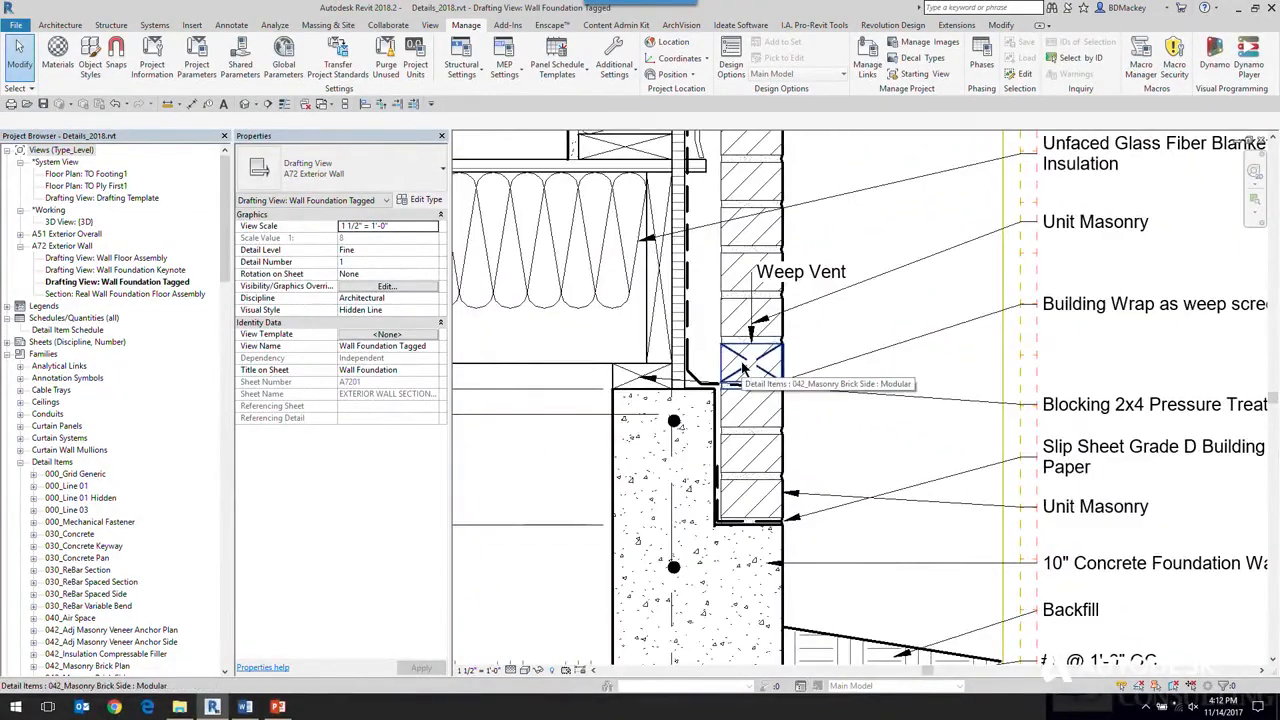
pyautogui.click(745, 368)
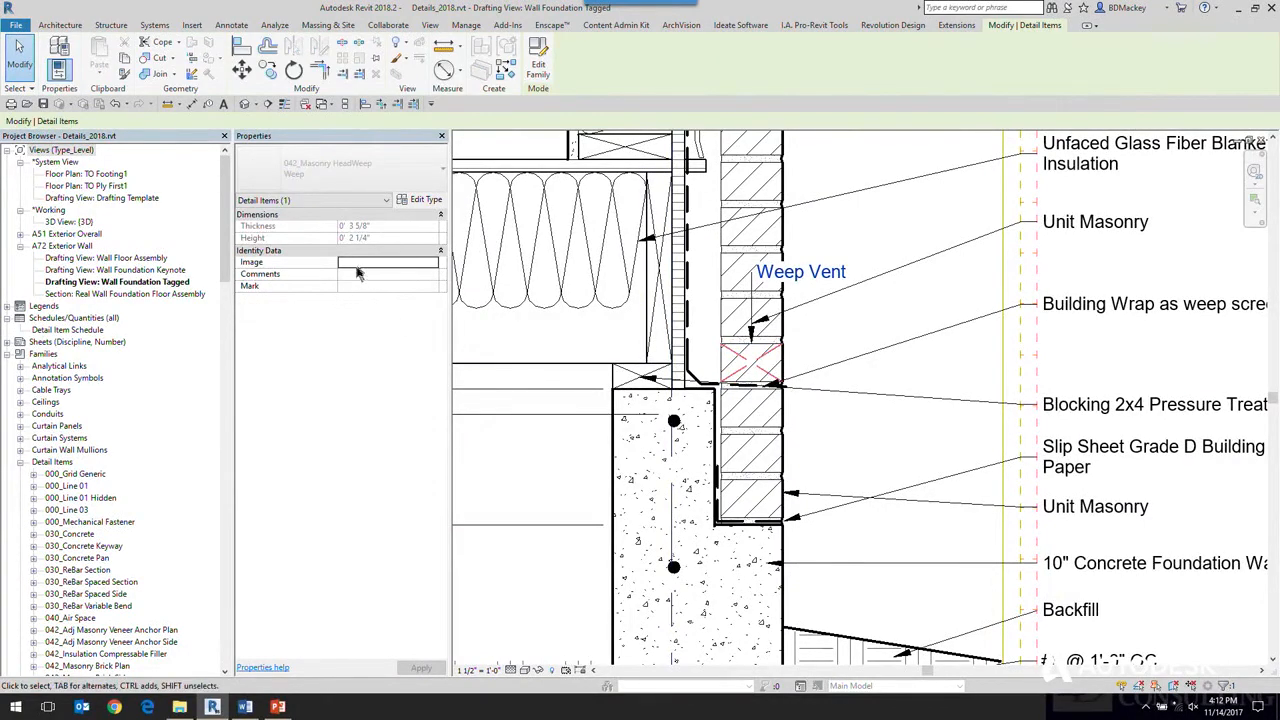
pyautogui.click(362, 273)
pyautogui.write('here')
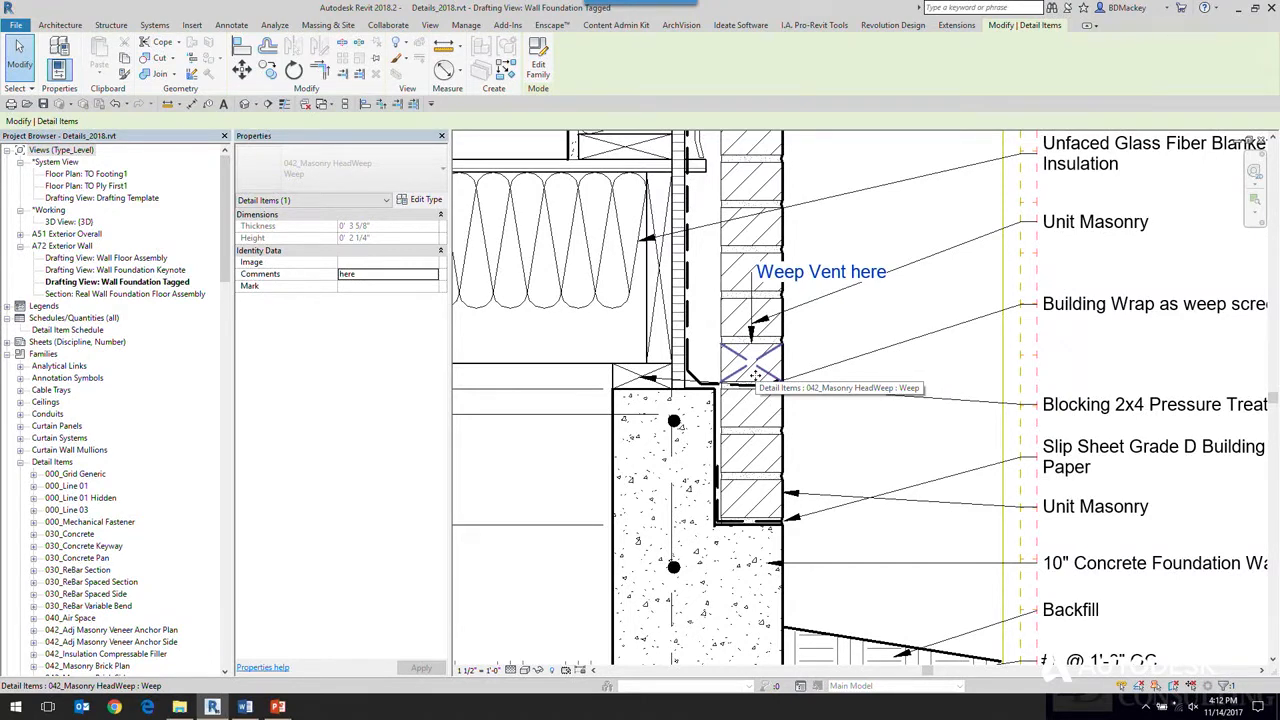
pyautogui.click(873, 255)
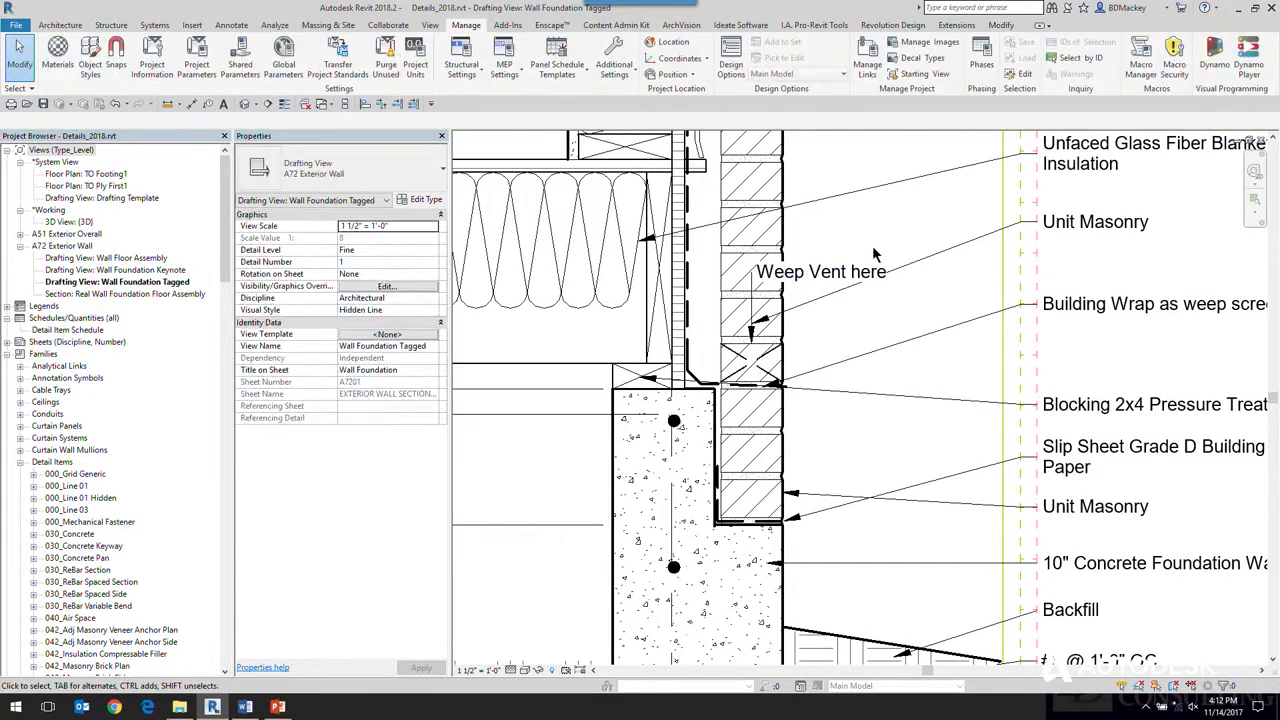
# Open the Real Wall Foundation Floor Assembly section view and find the wood nominal lumber families among the detail items.
pyautogui.doubleClick(164, 296)
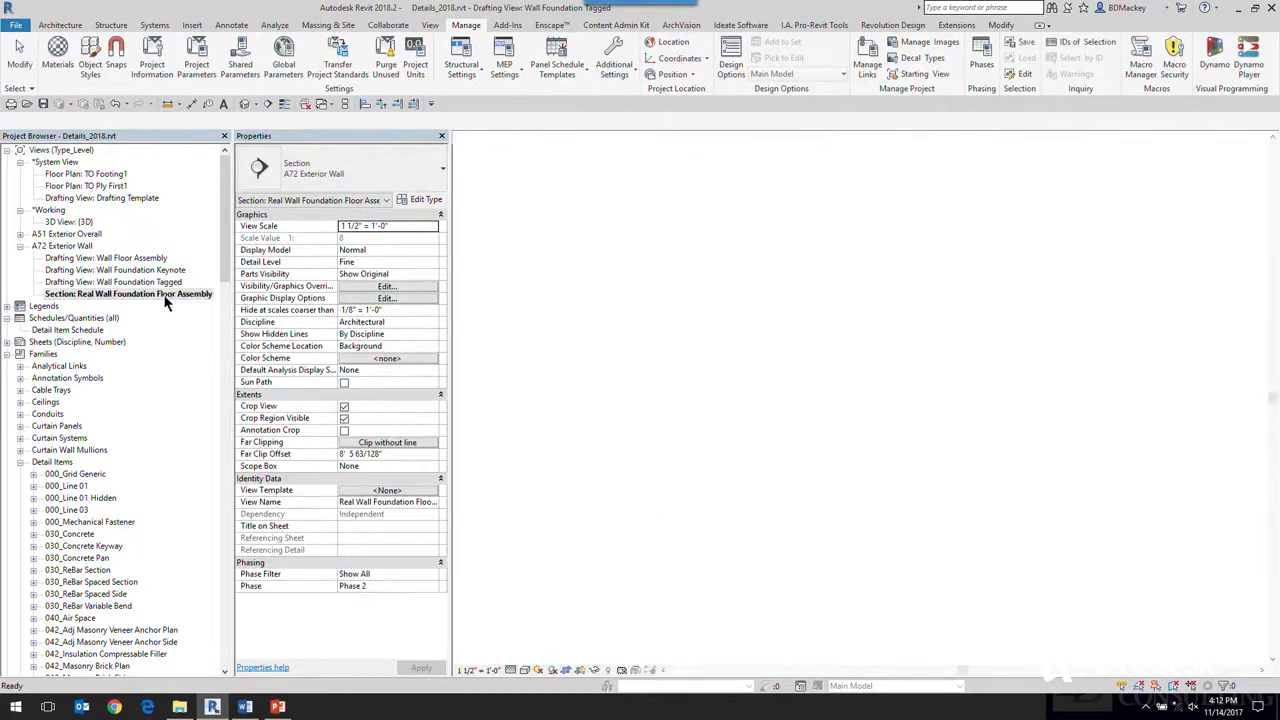
pyautogui.scroll(5, 790, 424)
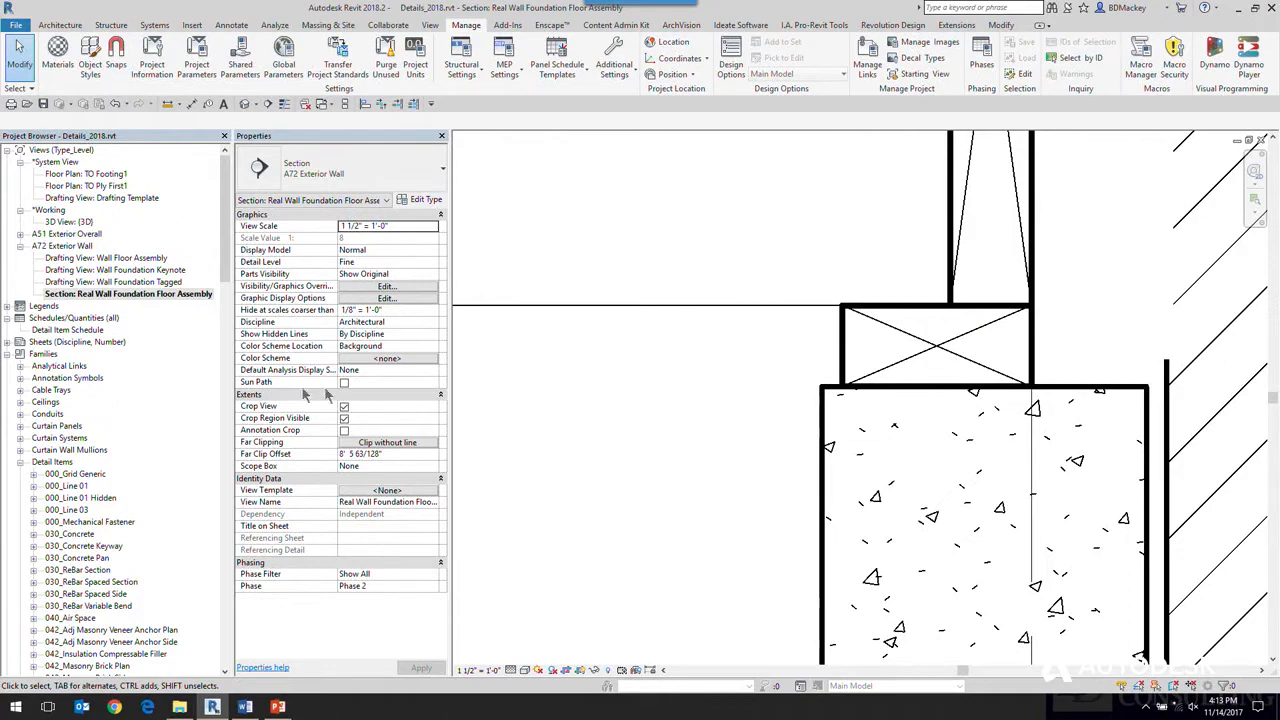
pyautogui.click(83, 549)
pyautogui.scroll(-1, 83, 550)
pyautogui.scroll(-15, 85, 550)
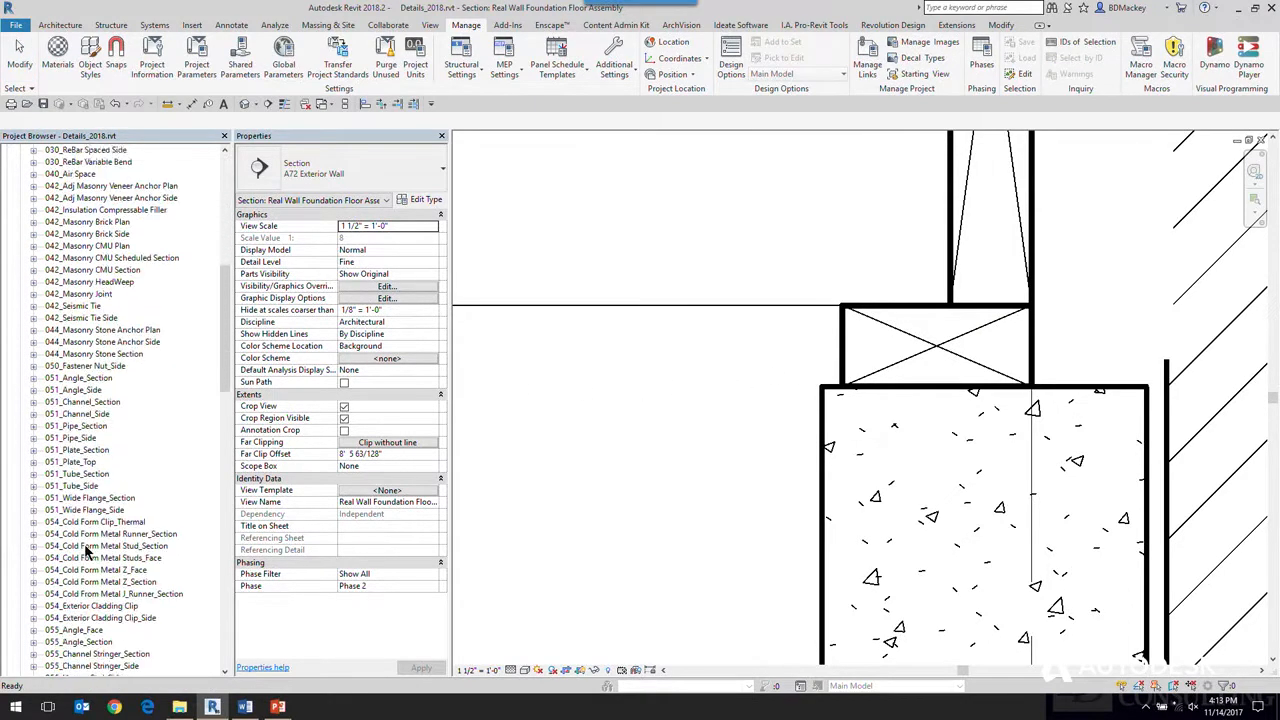
pyautogui.scroll(-3, 86, 550)
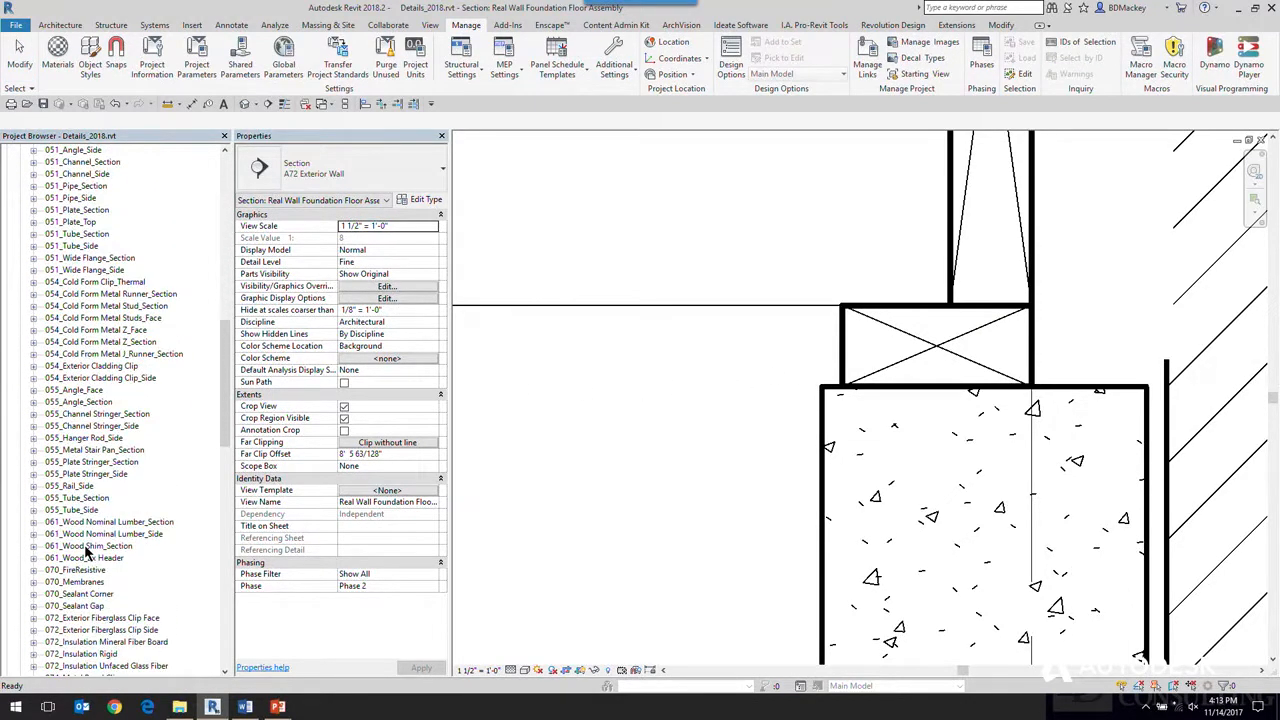
pyautogui.scroll(-1, 87, 552)
pyautogui.scroll(-2, 115, 620)
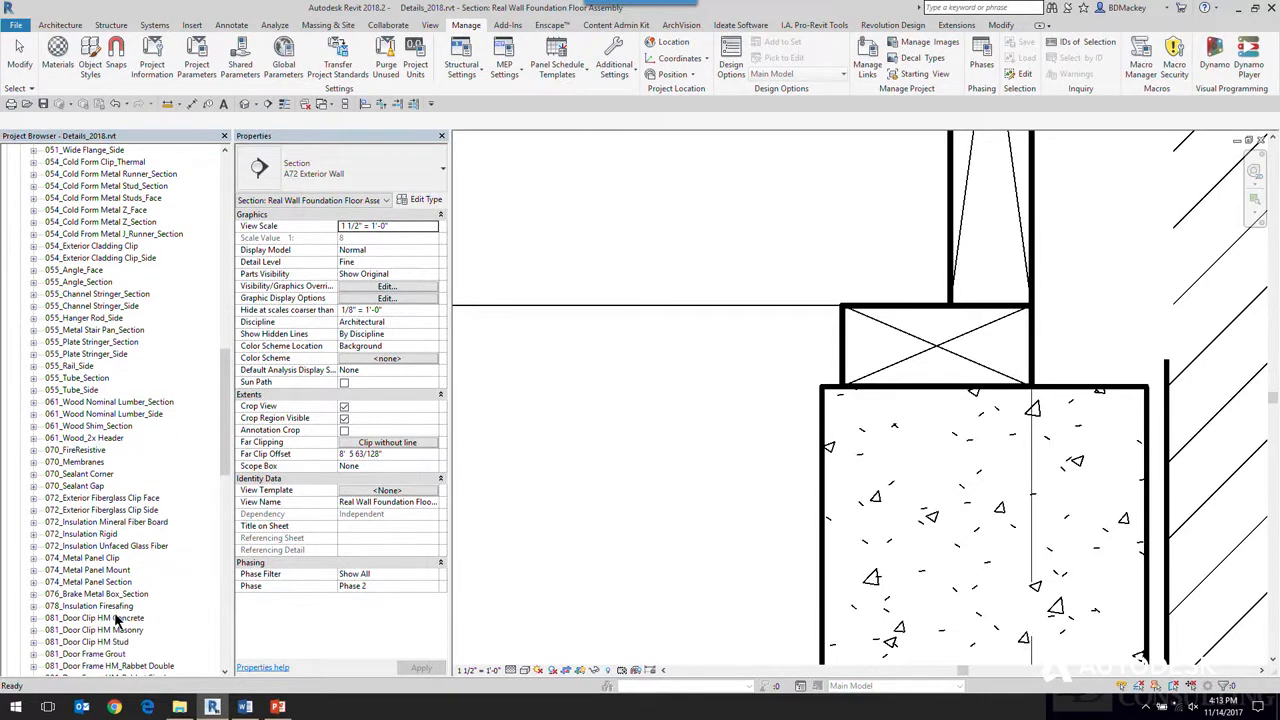
pyautogui.scroll(-1, 112, 615)
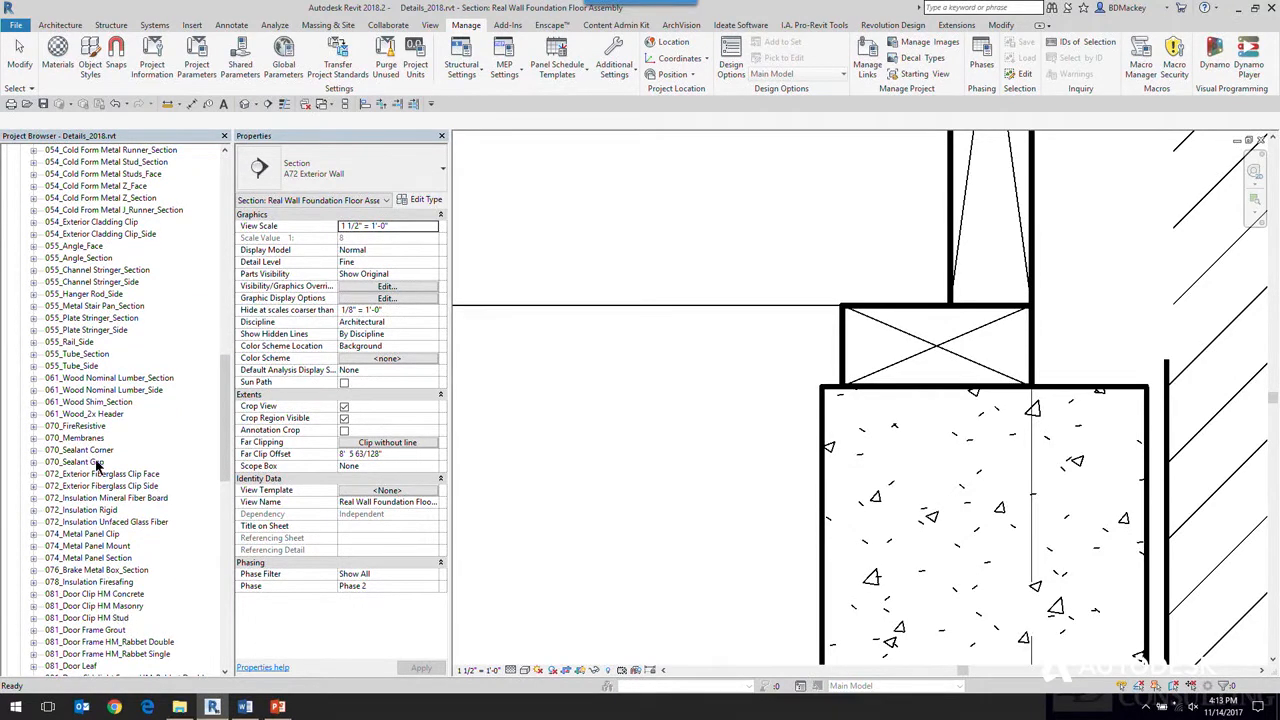
# Place a 2x6 detail item from 061_Wood Nominal Lumber_Section beside the existing sill plate above the foundation wall.
pyautogui.click(80, 389)
pyautogui.doubleClick(84, 380)
pyautogui.moveTo(66, 401); pyautogui.dragTo(509, 386)
pyautogui.click(528, 390)
pyautogui.rightClick(580, 392)
pyautogui.click(620, 403)
pyautogui.press('Escape')
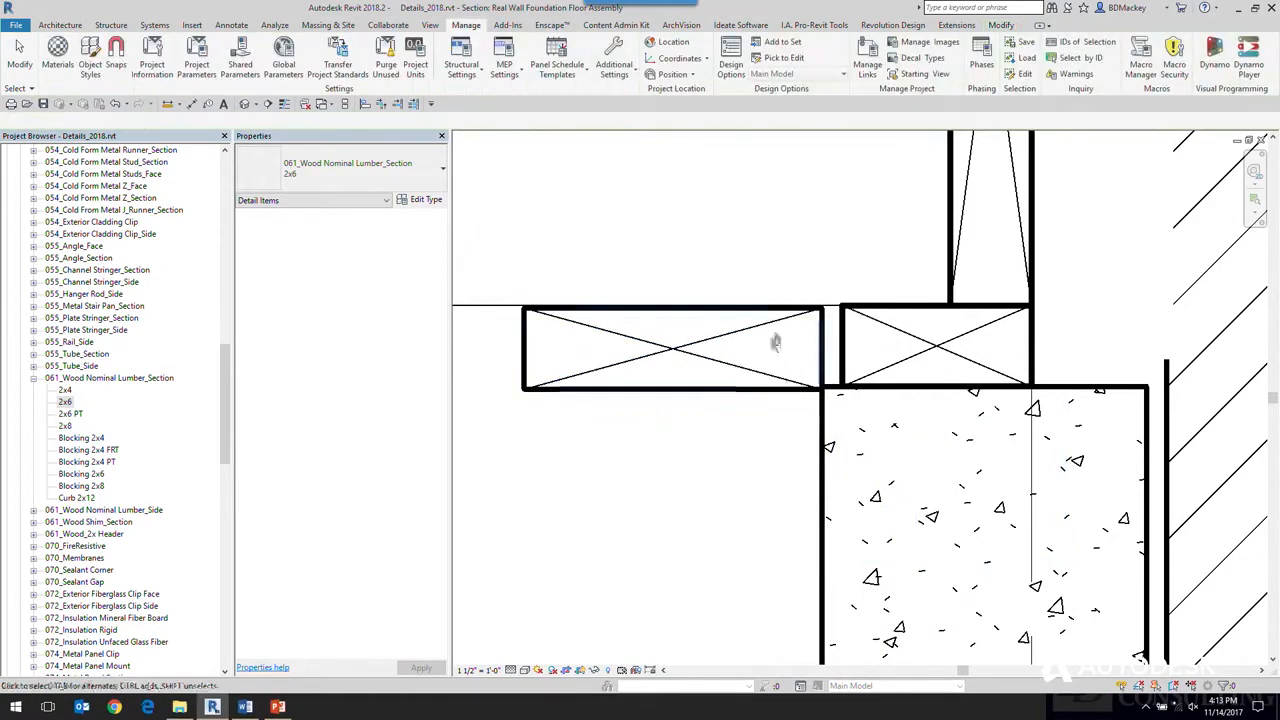
pyautogui.scroll(4, 769, 355)
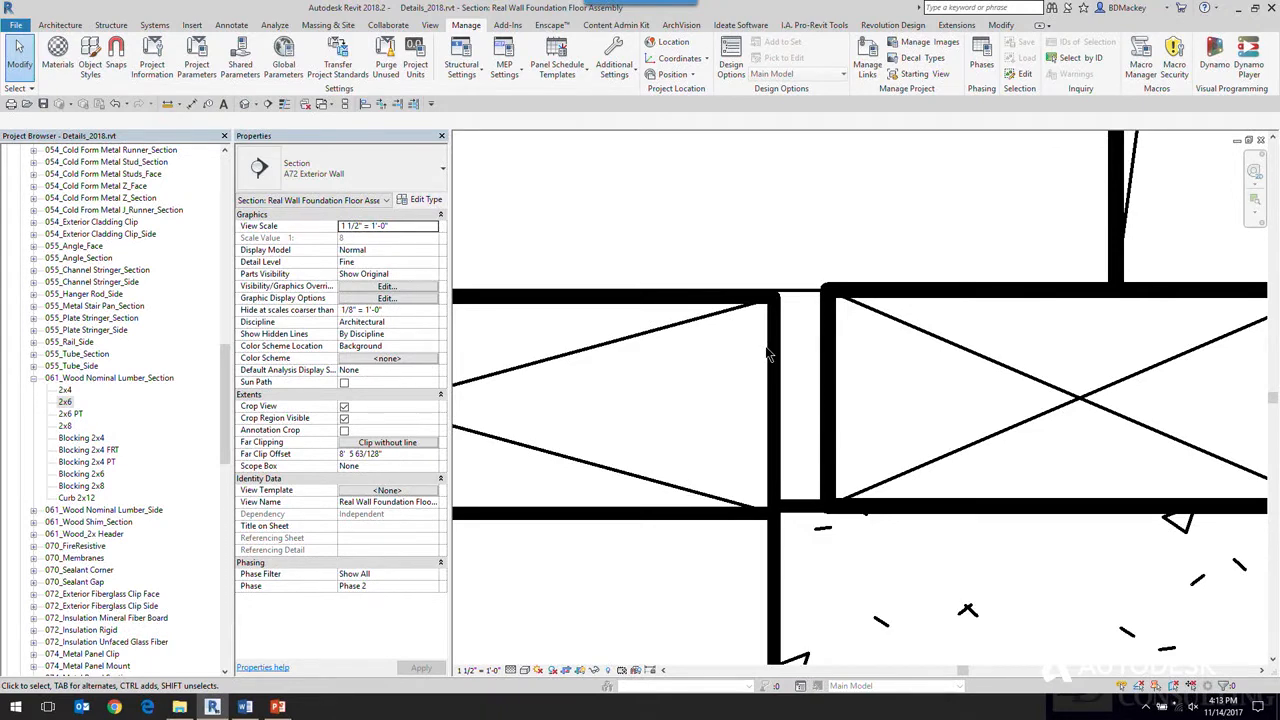
pyautogui.scroll(-6, 768, 355)
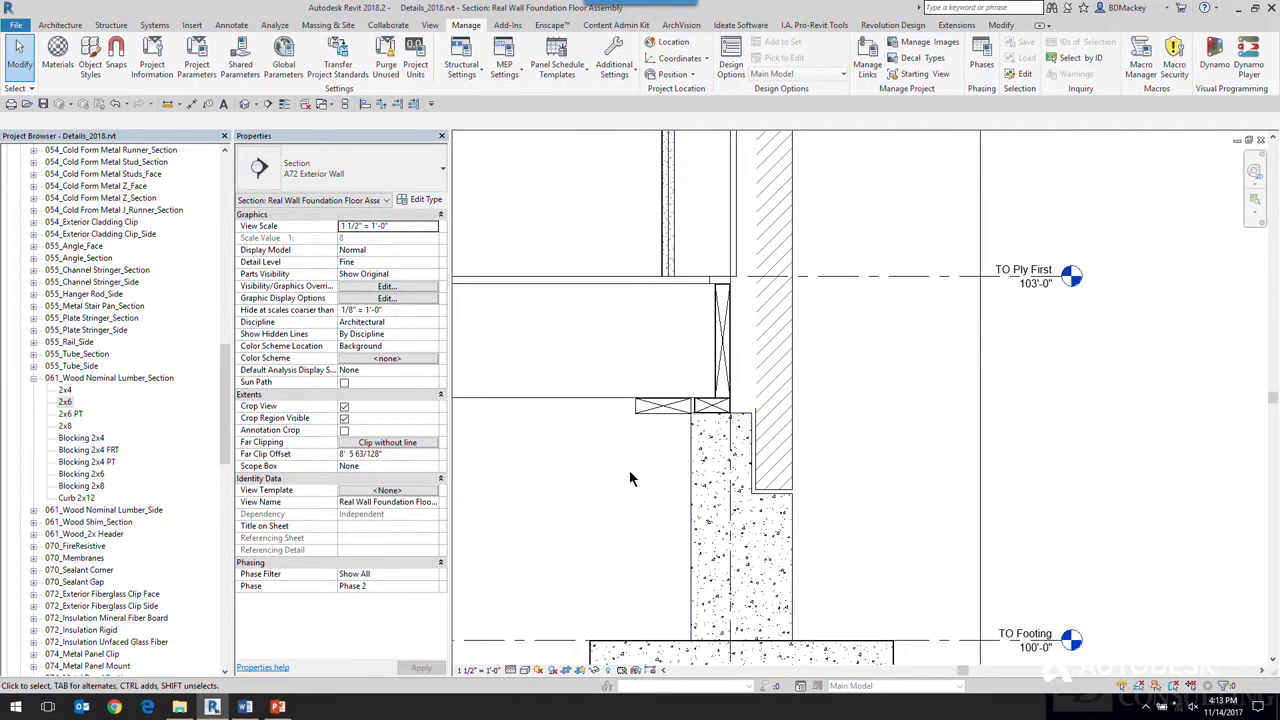
# Set the section view's Display Model to Halftone.
pyautogui.click(431, 251)
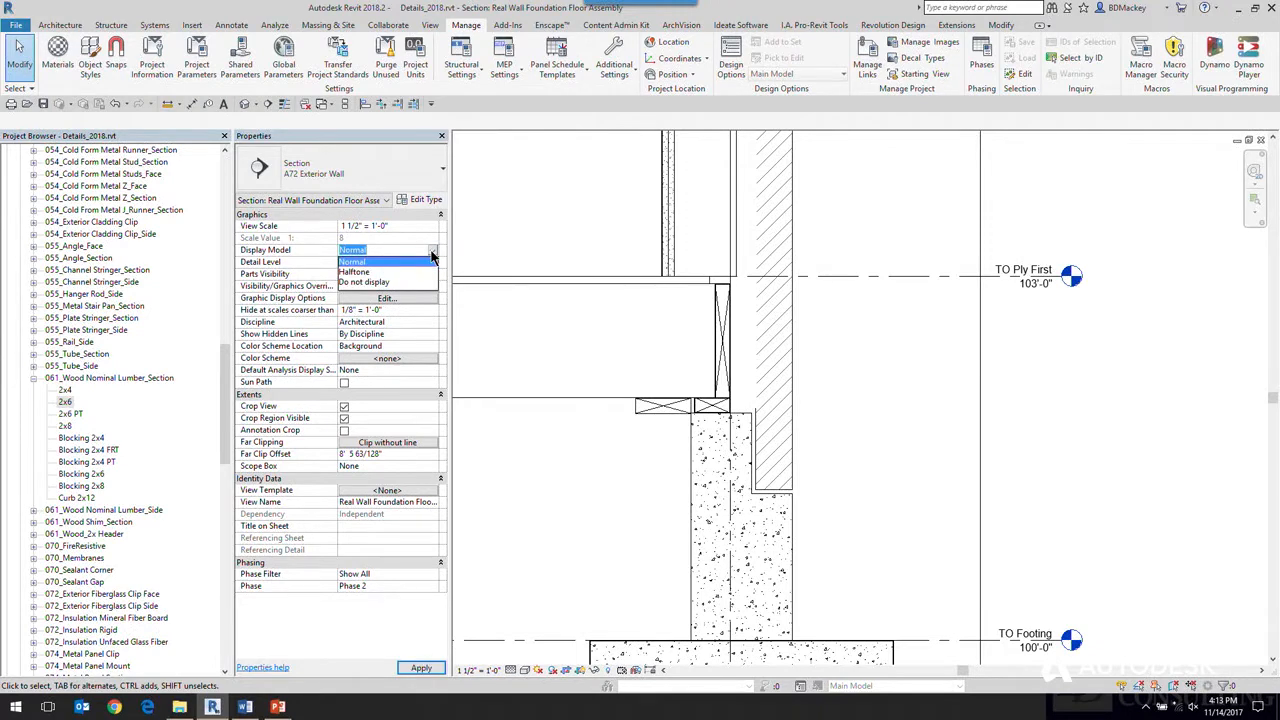
pyautogui.click(377, 272)
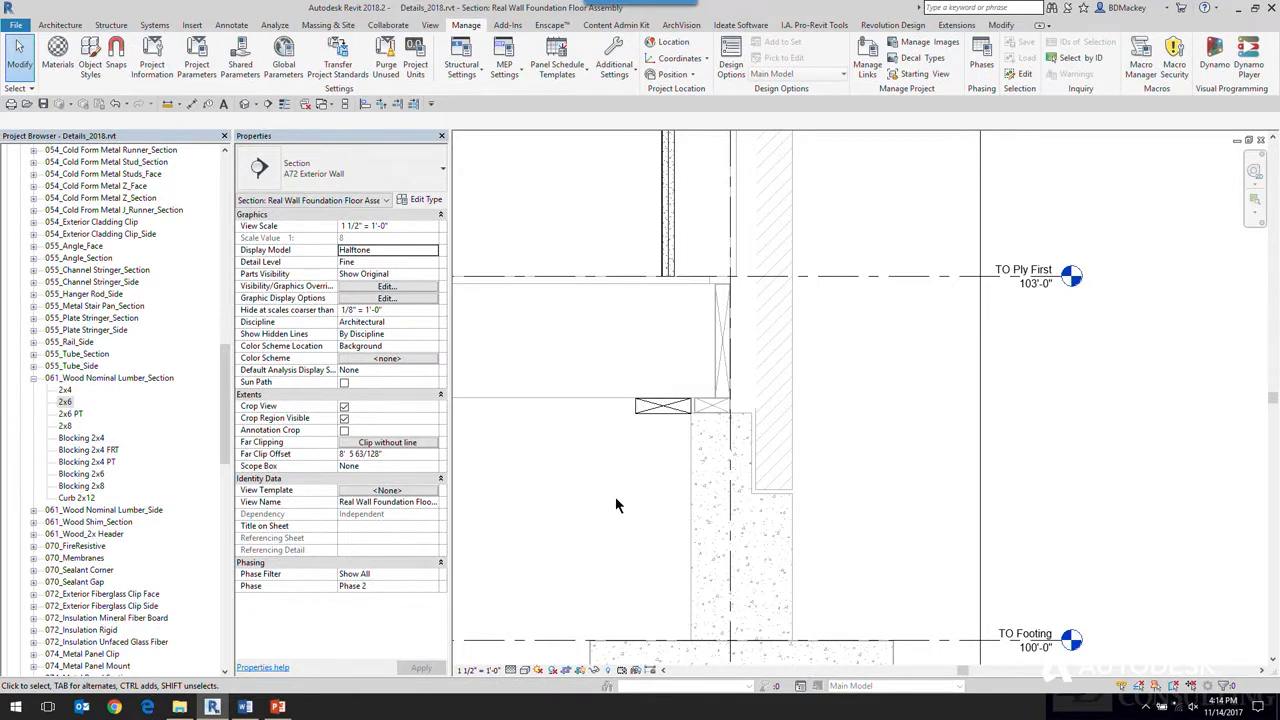
pyautogui.scroll(-4, 615, 496)
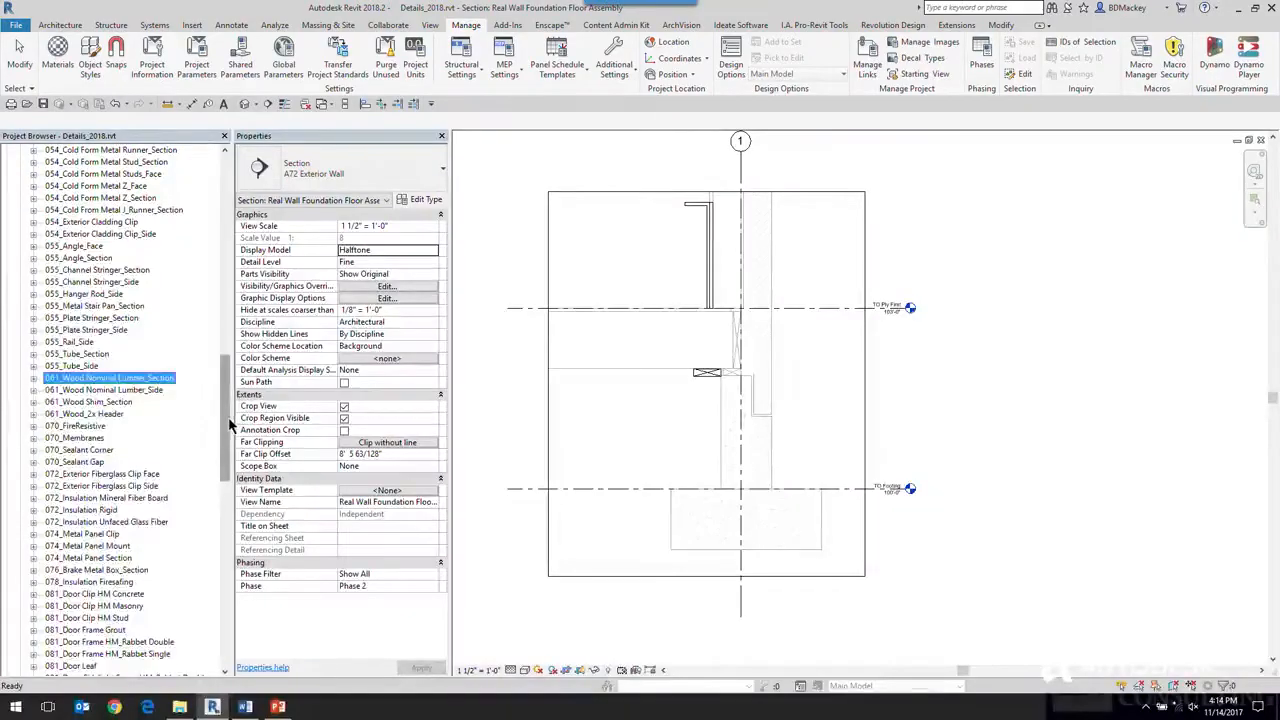
# Open the Wall Foundation Tagged drafting view at its upper annotation tags.
pyautogui.moveTo(228, 423); pyautogui.dragTo(231, 215)
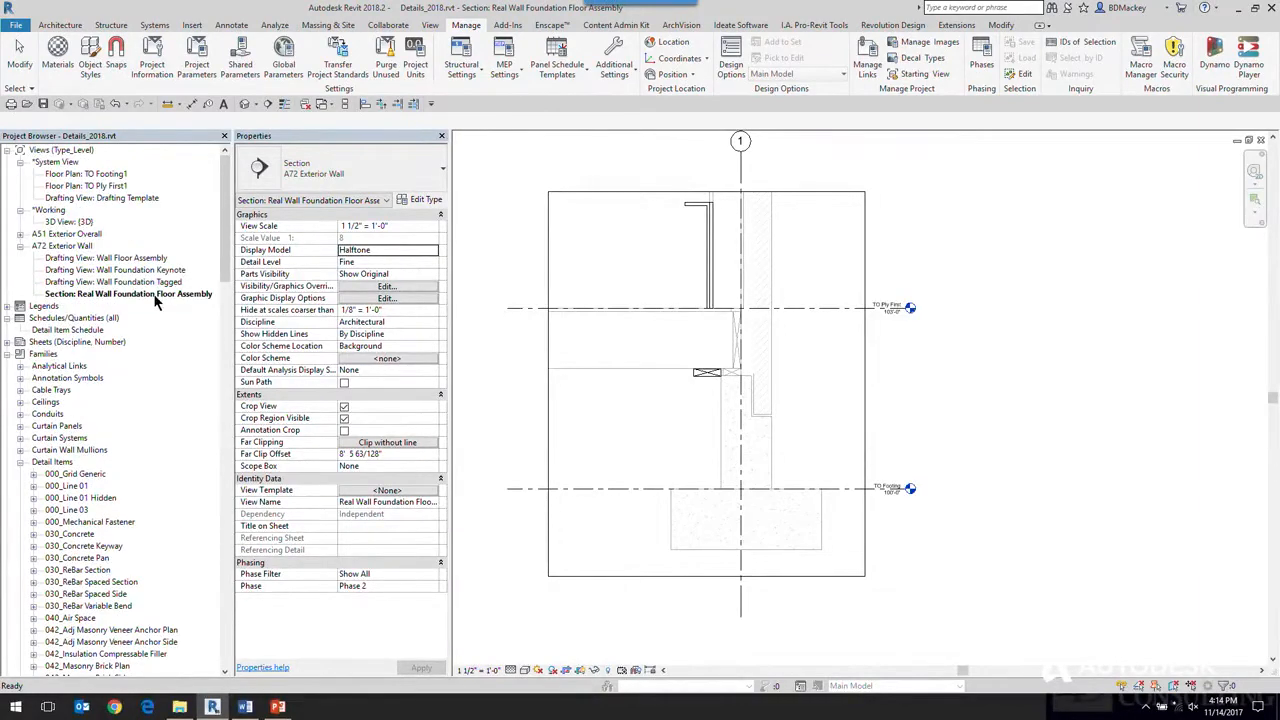
pyautogui.doubleClick(160, 282)
pyautogui.moveTo(895, 249); pyautogui.dragTo(844, 403, button='middle')
# Copy the Unfaced Glass Fiber Blanket Insulation tag and paste the copy aligned to the same place.
pyautogui.click(868, 328)
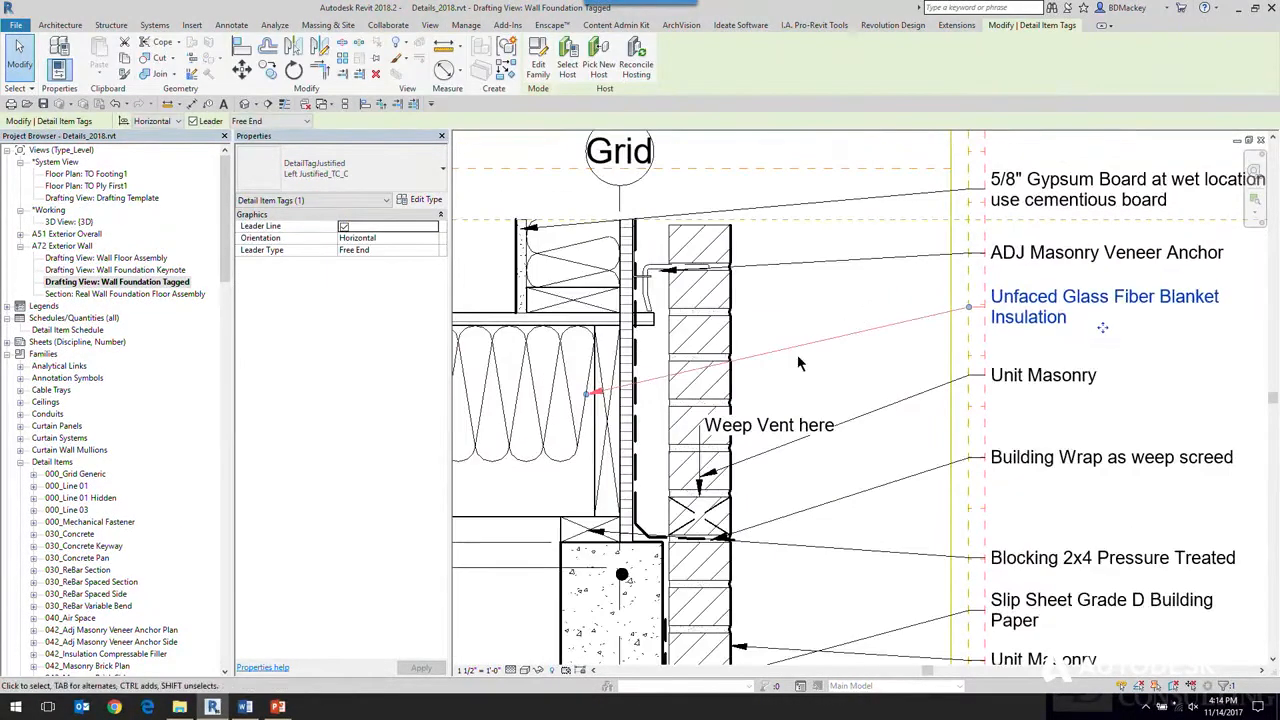
pyautogui.moveTo(809, 366); pyautogui.dragTo(1023, 314, button='middle')
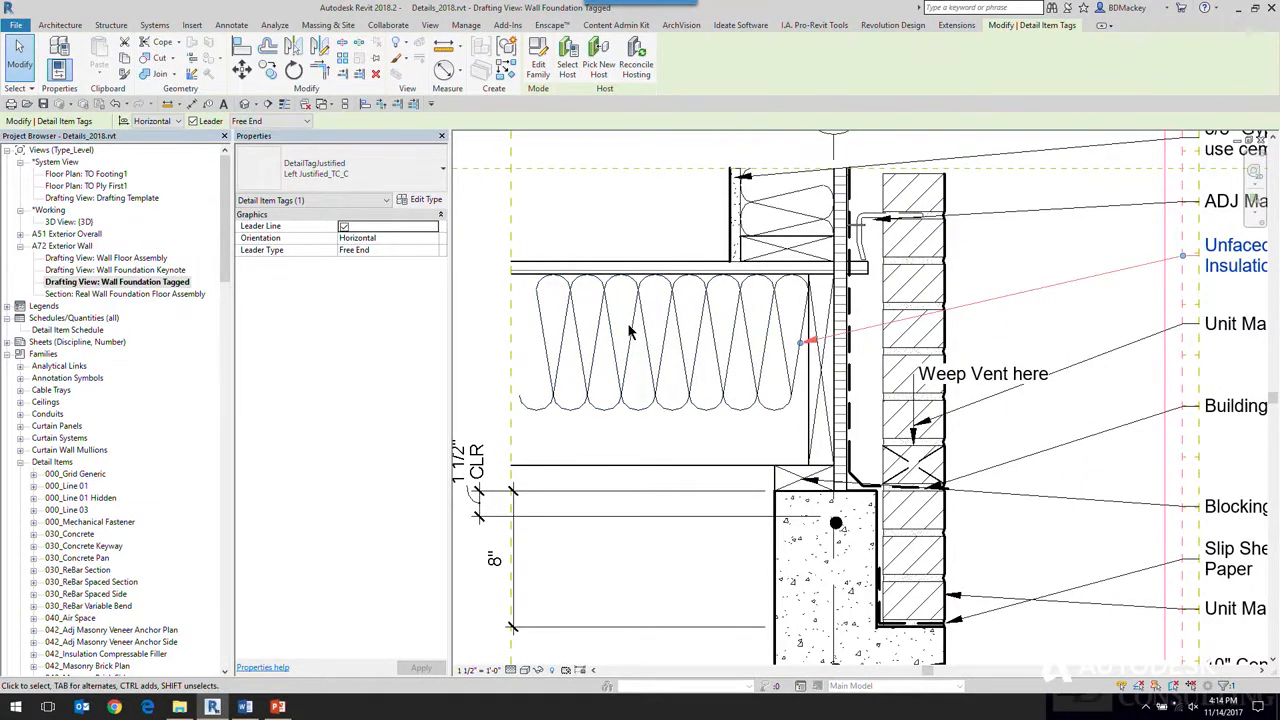
pyautogui.moveTo(835, 335); pyautogui.dragTo(538, 279, button='middle')
pyautogui.click(1034, 243)
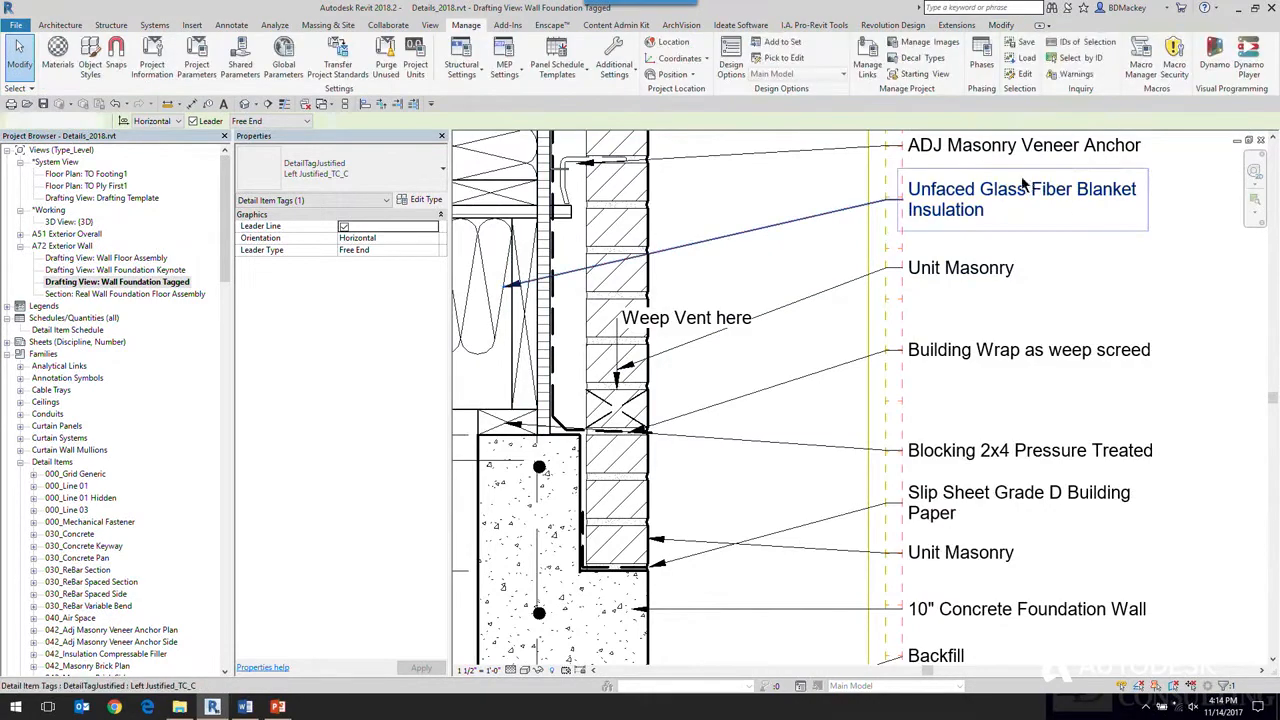
pyautogui.click(1010, 190)
pyautogui.click(190, 60)
pyautogui.click(99, 68)
pyautogui.click(150, 202)
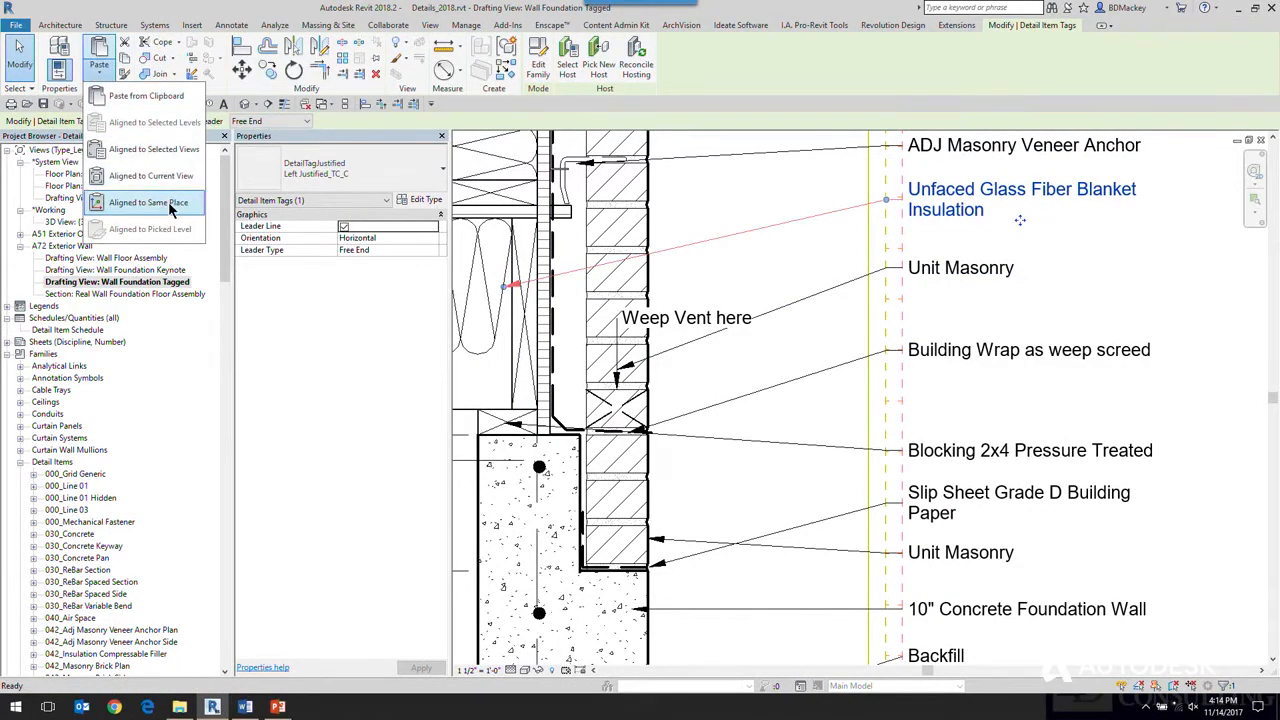
# Move the copied tag's leader arrowhead to the far side of the floor insulation, creating a second leader.
pyautogui.moveTo(484, 291); pyautogui.dragTo(778, 283, button='middle')
pyautogui.moveTo(797, 278); pyautogui.dragTo(573, 278)
pyautogui.click(1061, 259)
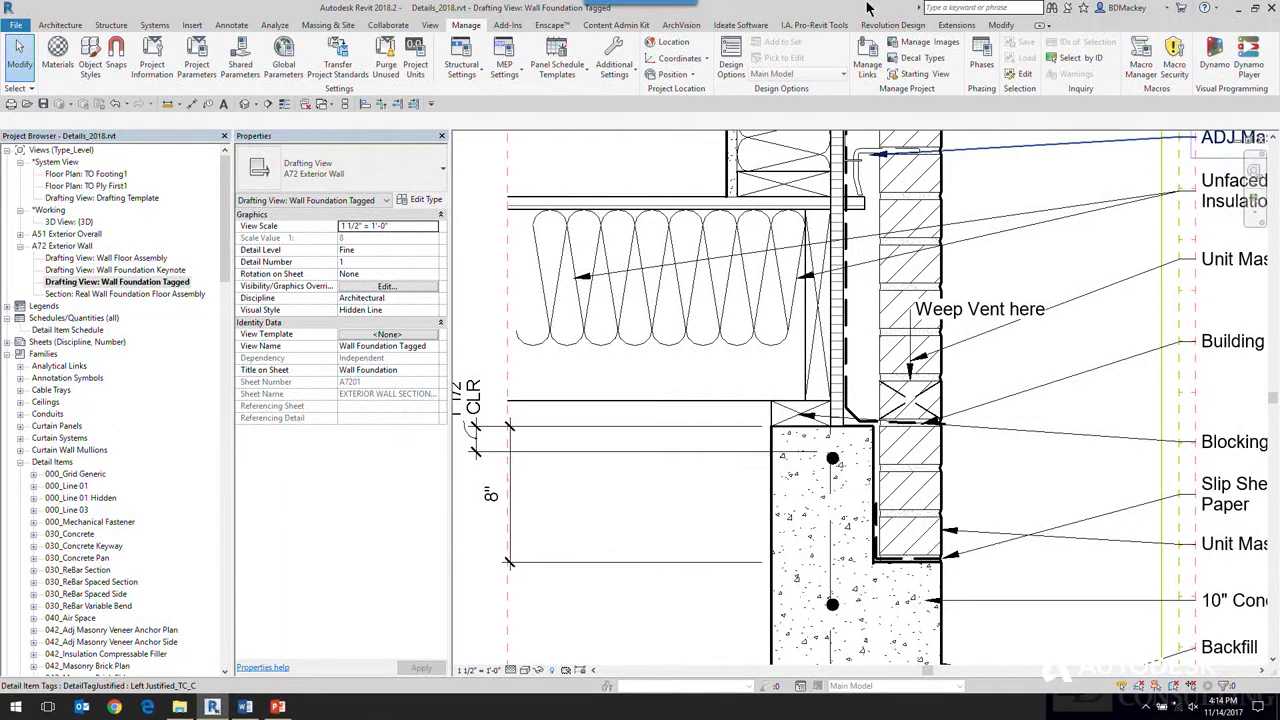
pyautogui.scroll(-5, 1026, 267)
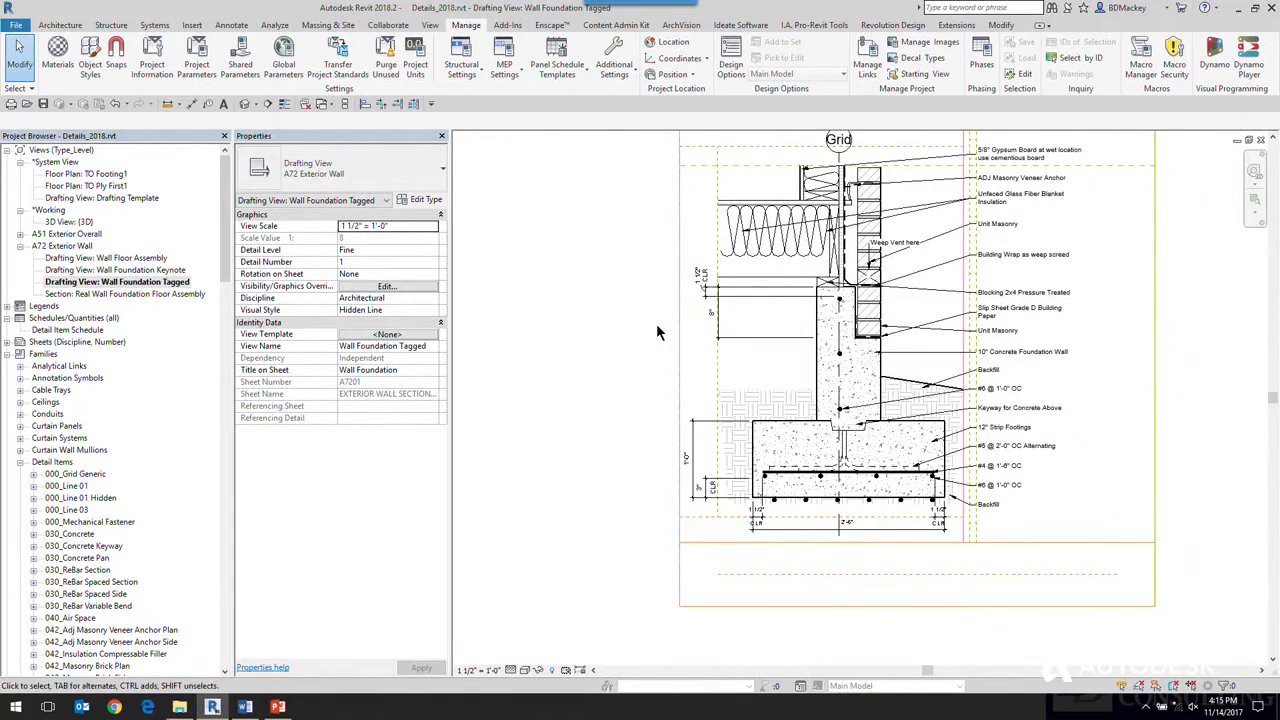
# Open the Detail Item Schedule and change the commented 030_ReBar Variable Bend row's Comments to ALTERNATING.
pyautogui.doubleClick(88, 330)
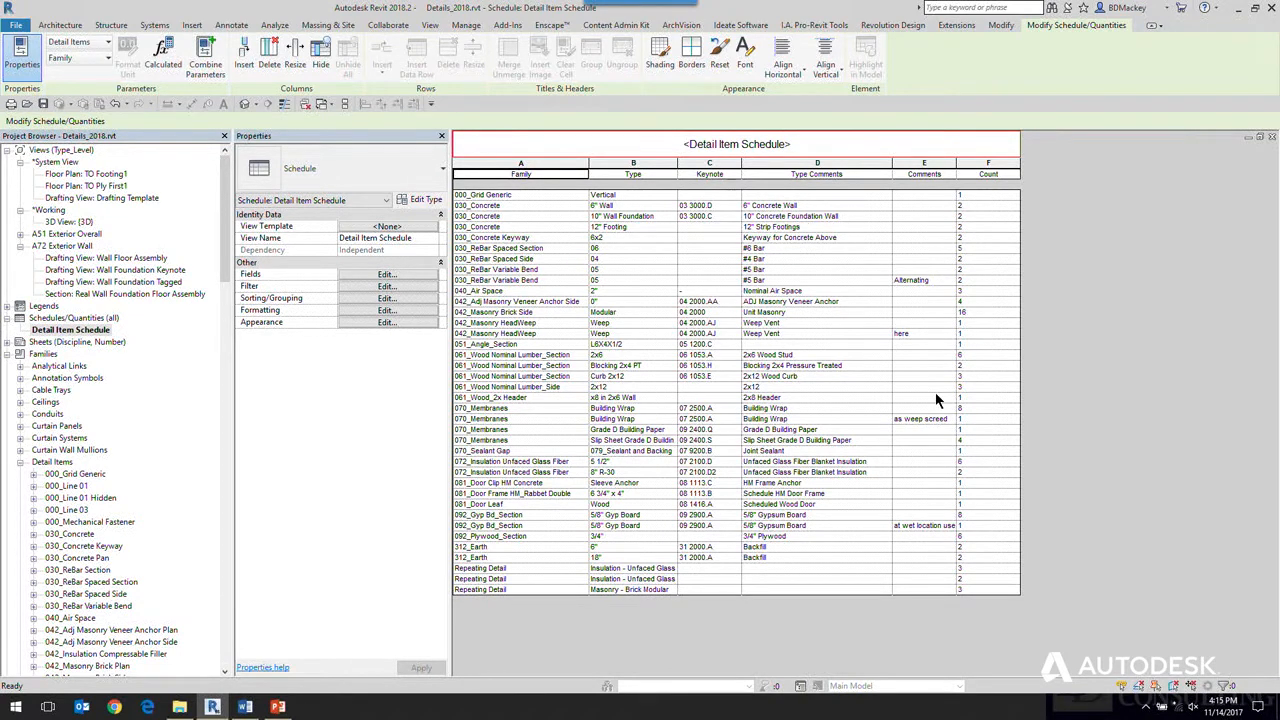
pyautogui.click(943, 283)
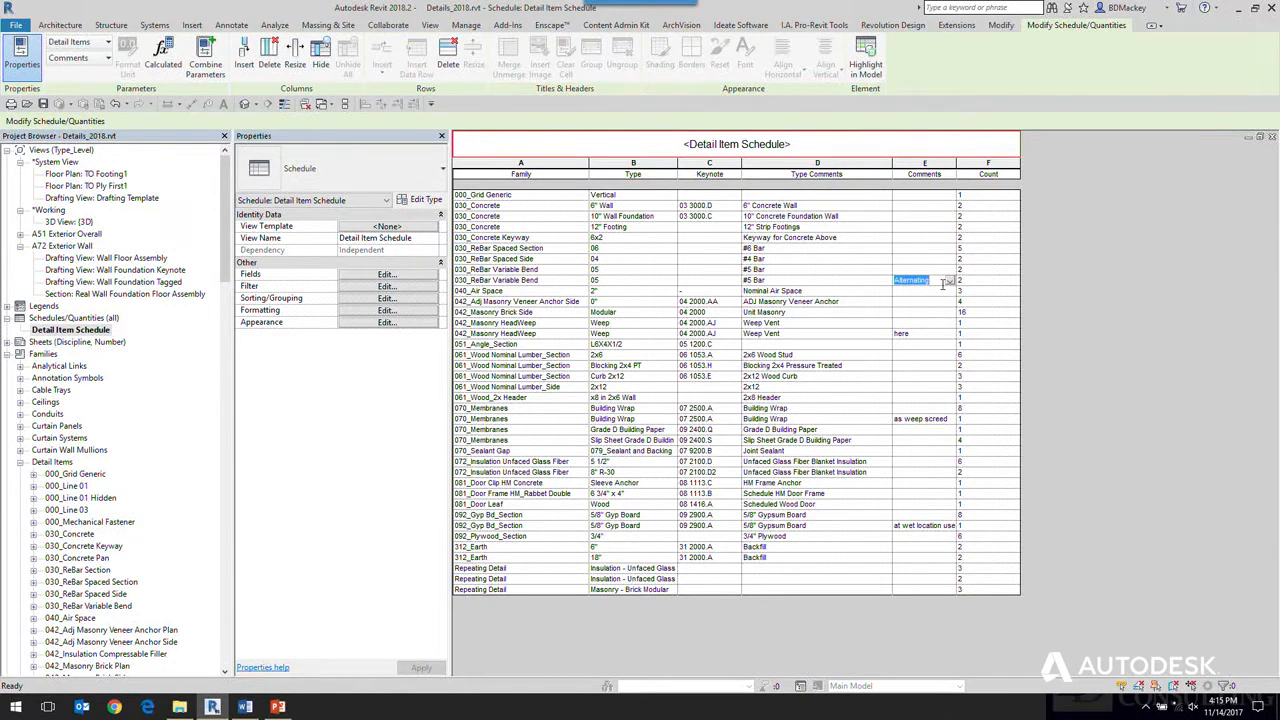
pyautogui.press('capslock')
pyautogui.write('ALTER')
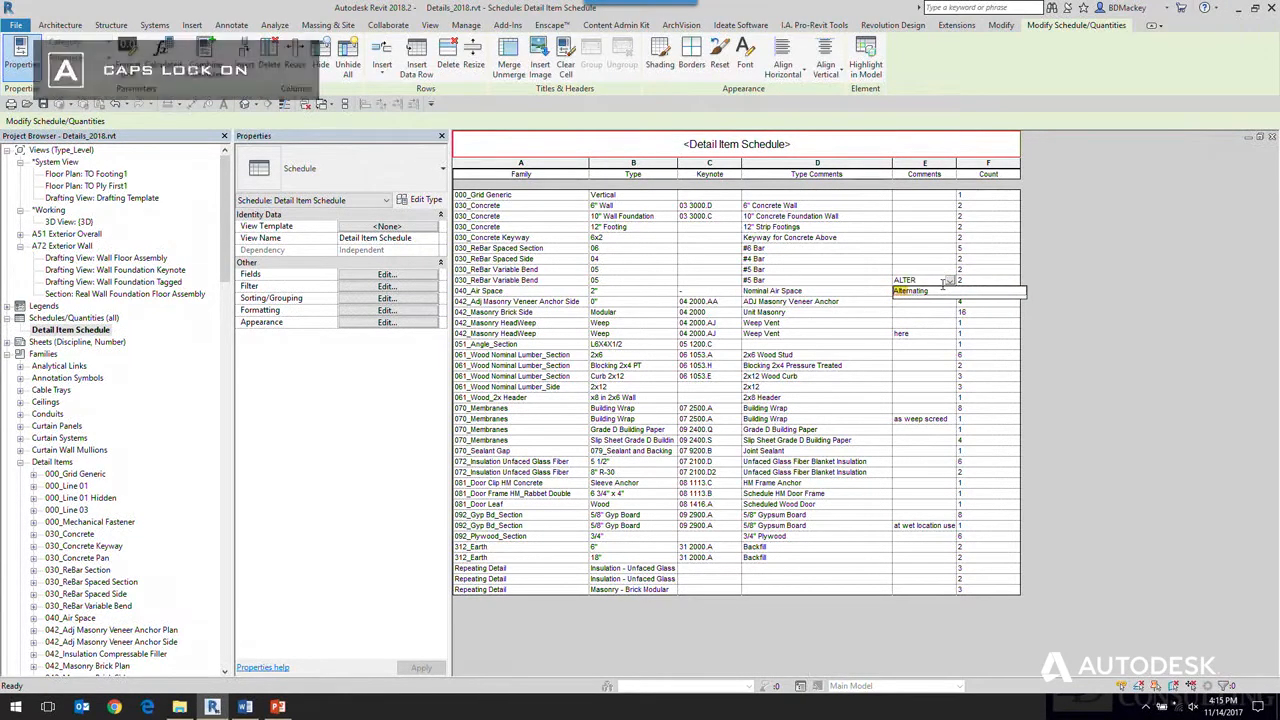
pyautogui.write('NATING')
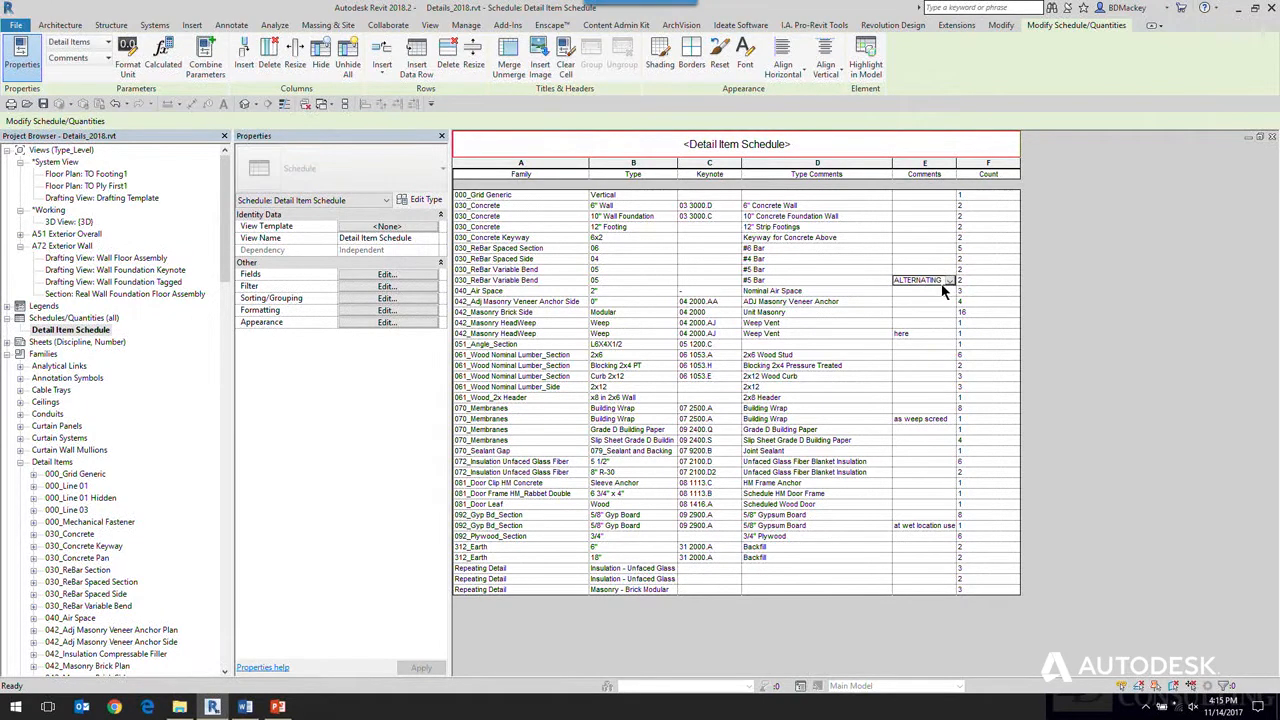
pyautogui.click(926, 280)
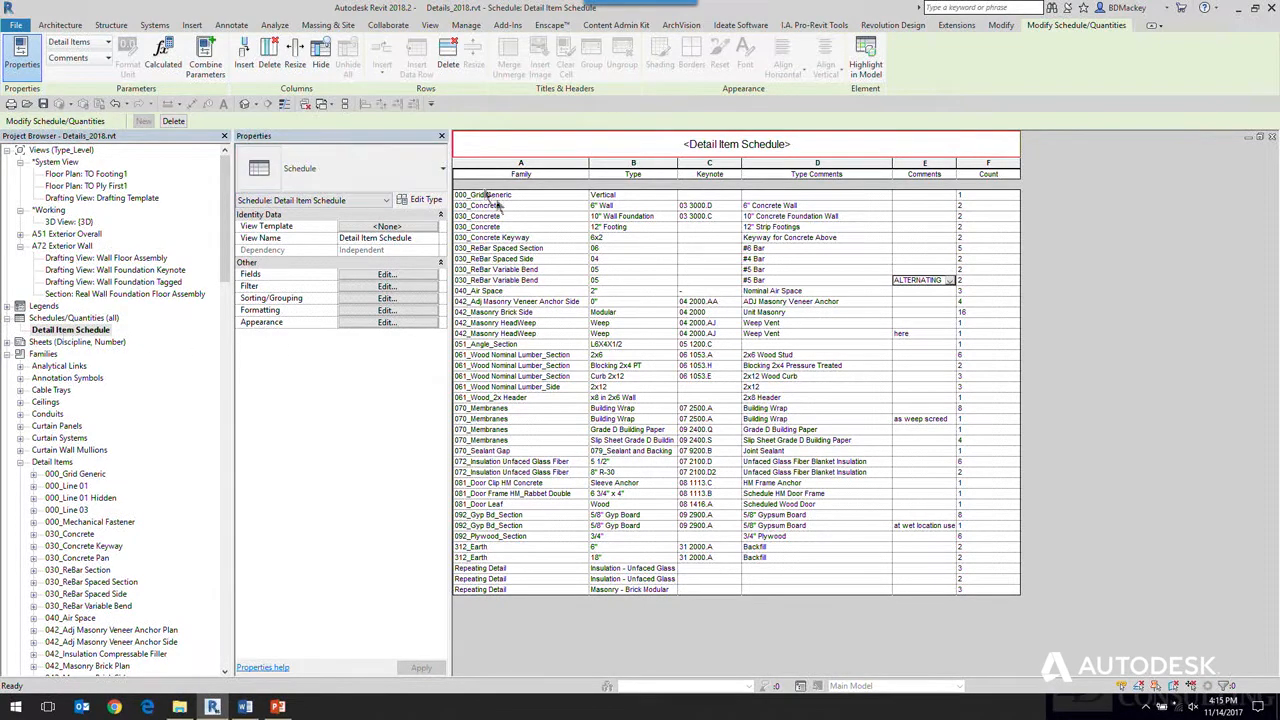
# Review the detail item schedule's sorting and grouping settings, leaving them as they are.
pyautogui.click(375, 299)
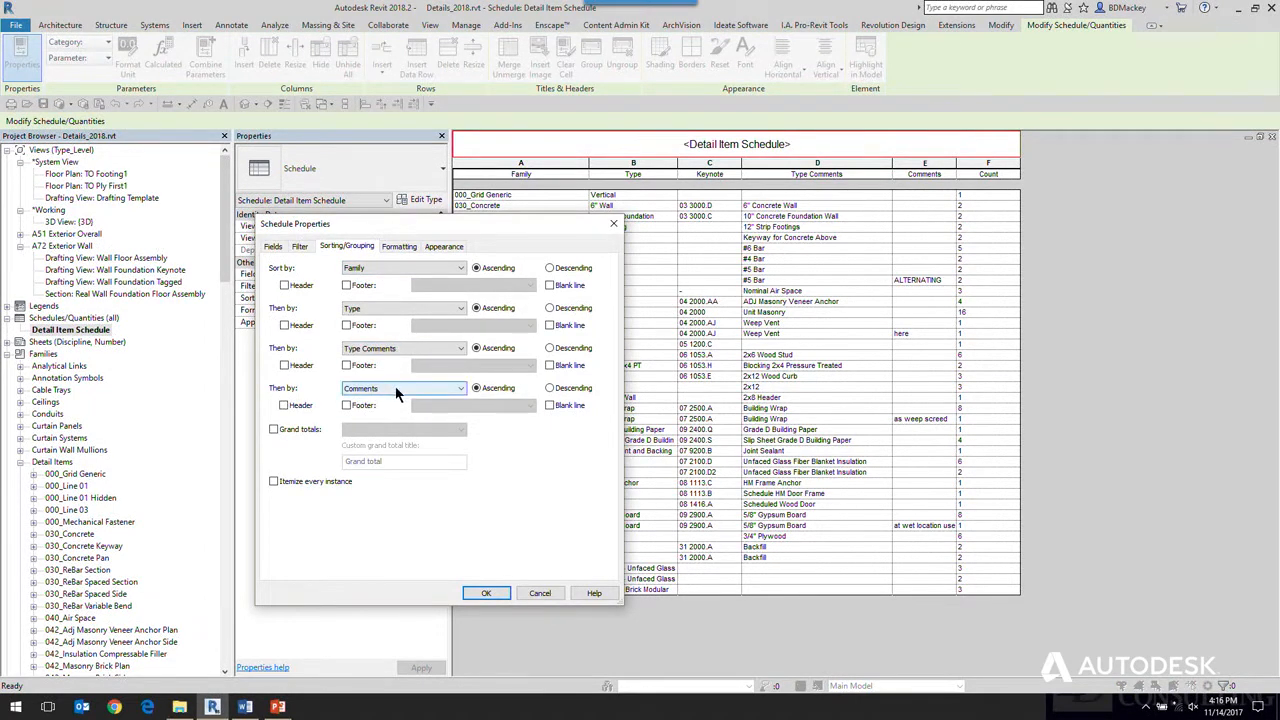
pyautogui.click(541, 594)
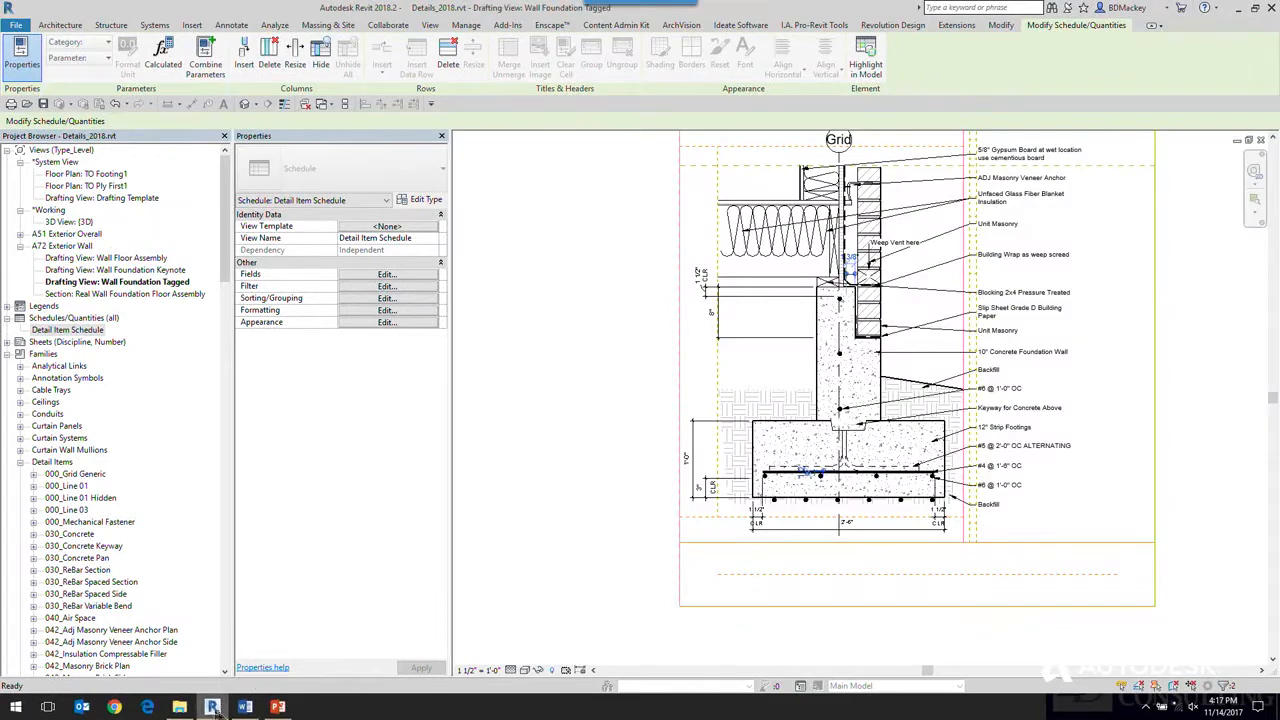
# Switch to the PowerPoint slide show and advance to the following Topics slide.
pyautogui.click(277, 707)
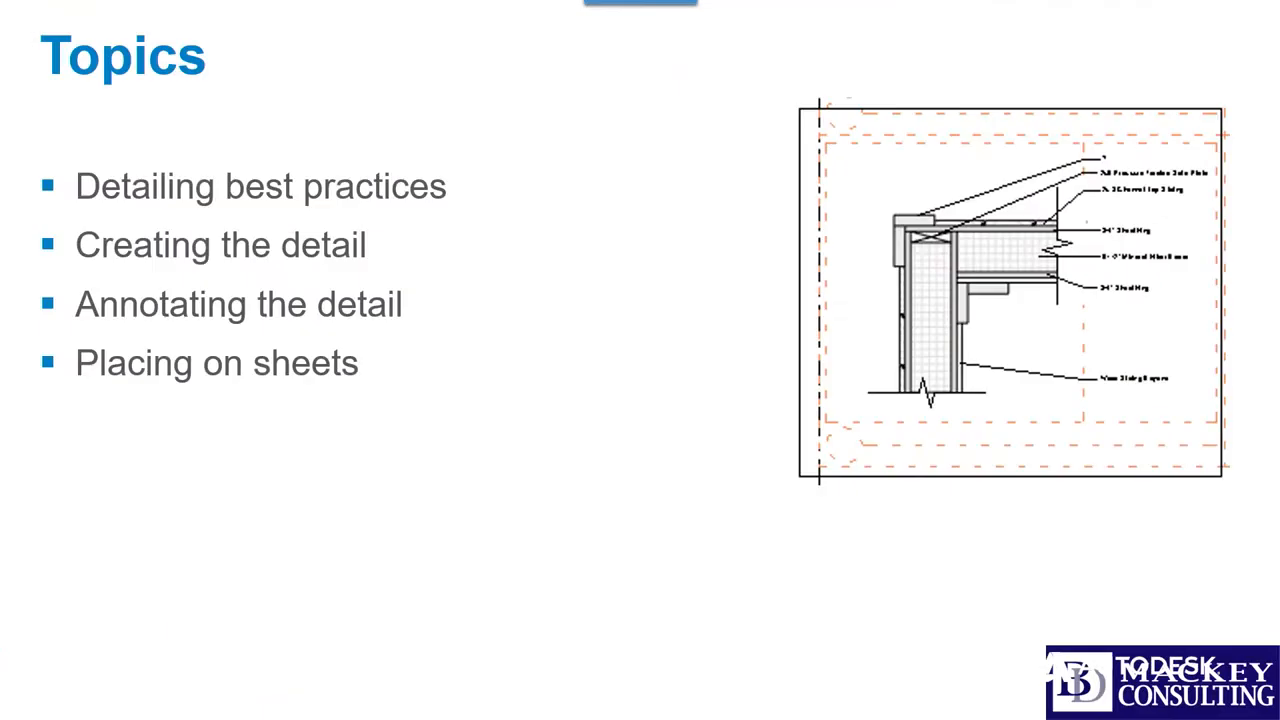
pyautogui.press('Right')
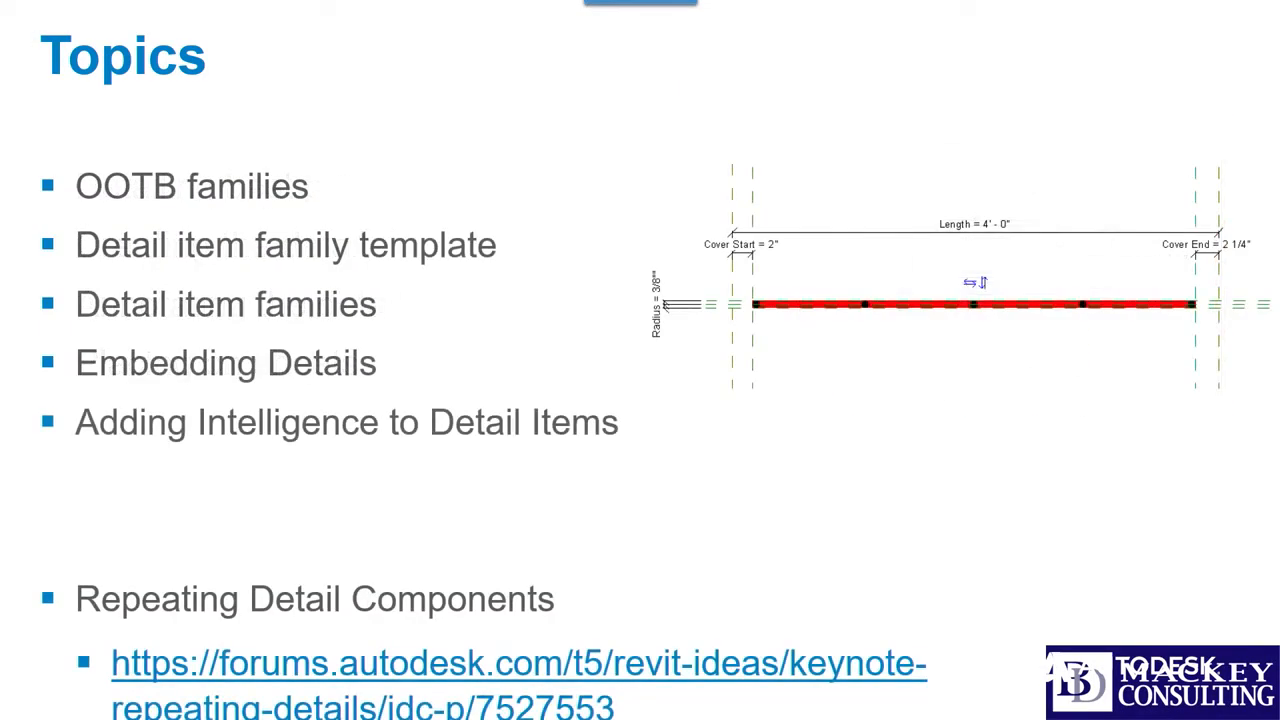
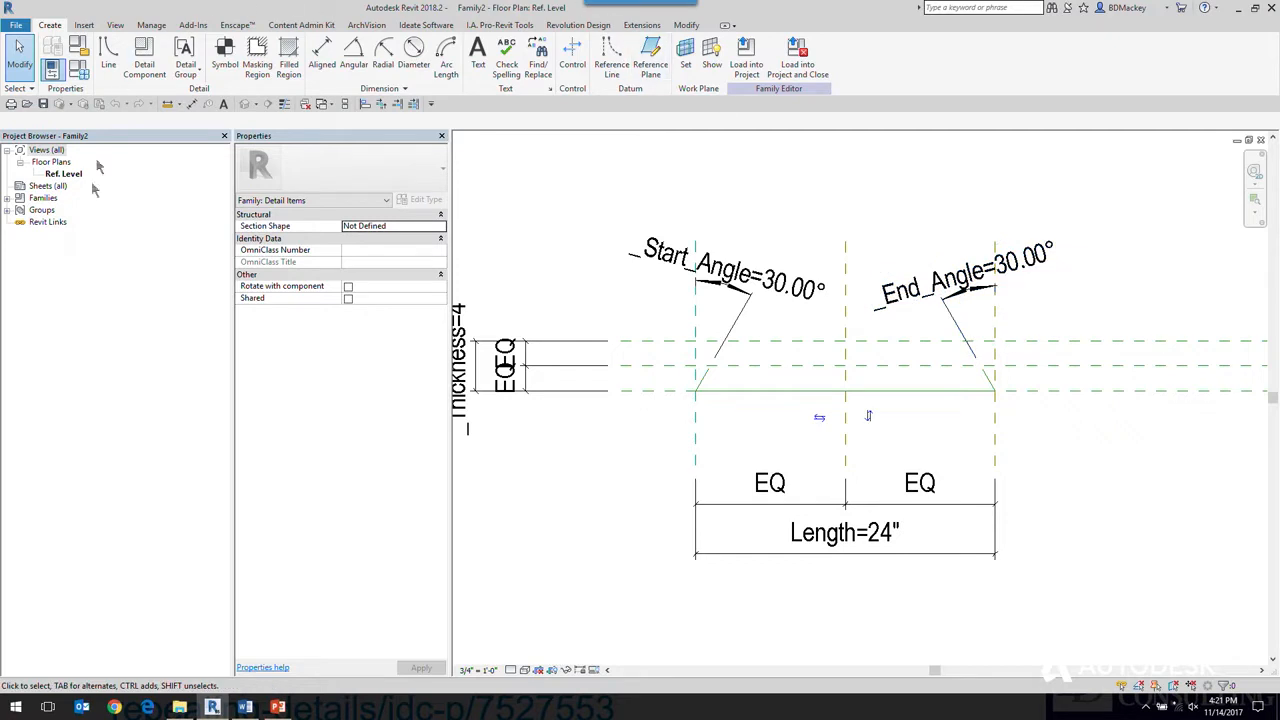
# Review the detail item family's parameters in the Family Types dialog without changing them.
pyautogui.click(78, 68)
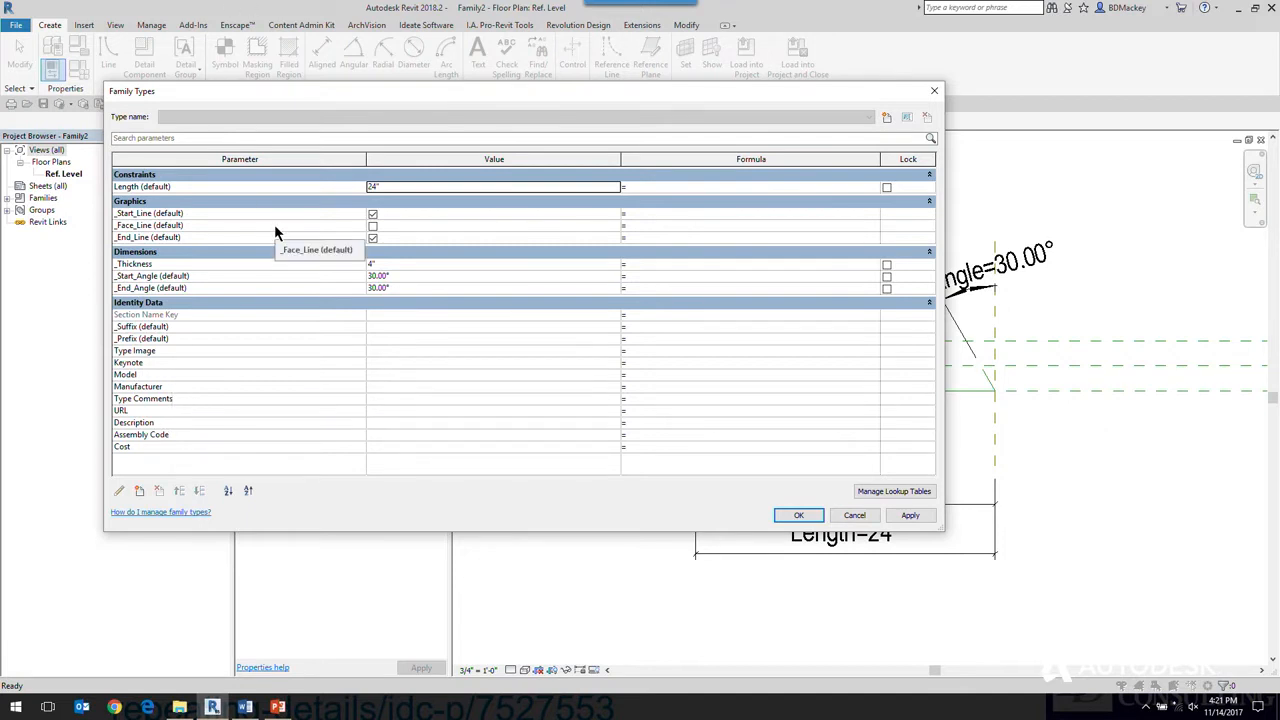
pyautogui.click(855, 516)
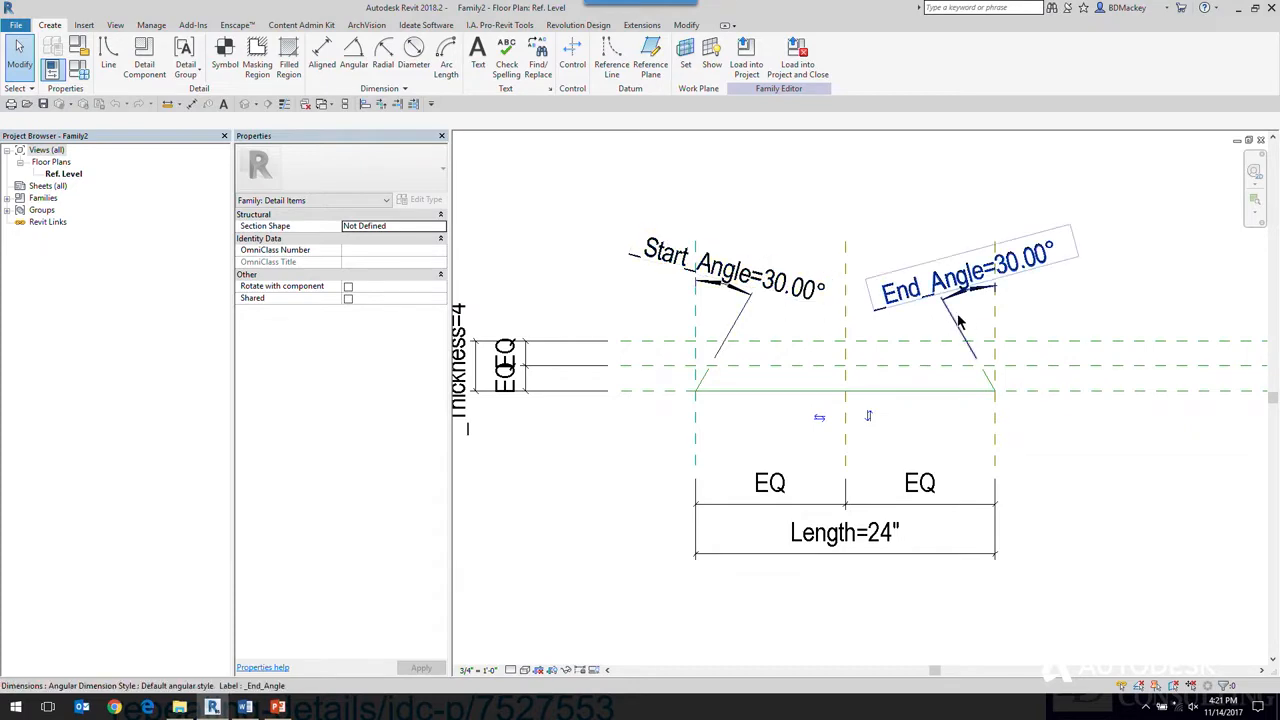
# Inspect the properties of the detail family's Back and Front reference planes, including the Front plane's name.
pyautogui.moveTo(697, 431); pyautogui.dragTo(855, 431, button='middle')
pyautogui.click(842, 393)
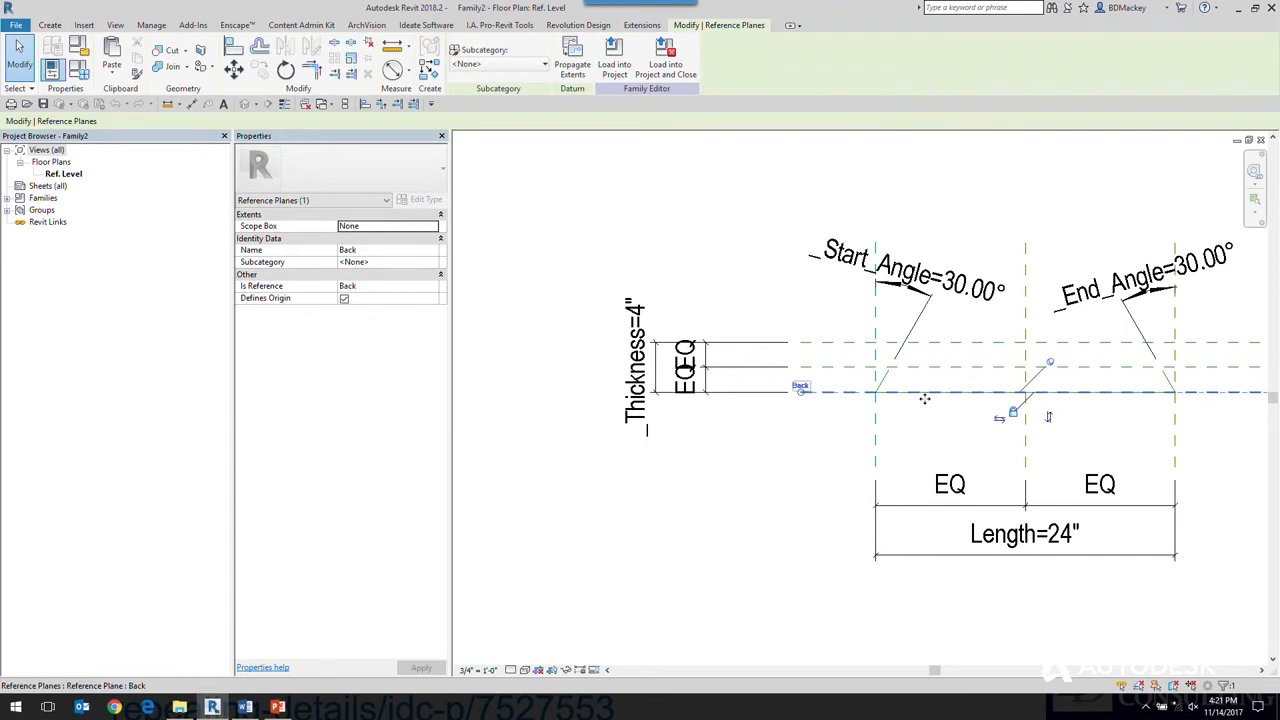
pyautogui.click(855, 343)
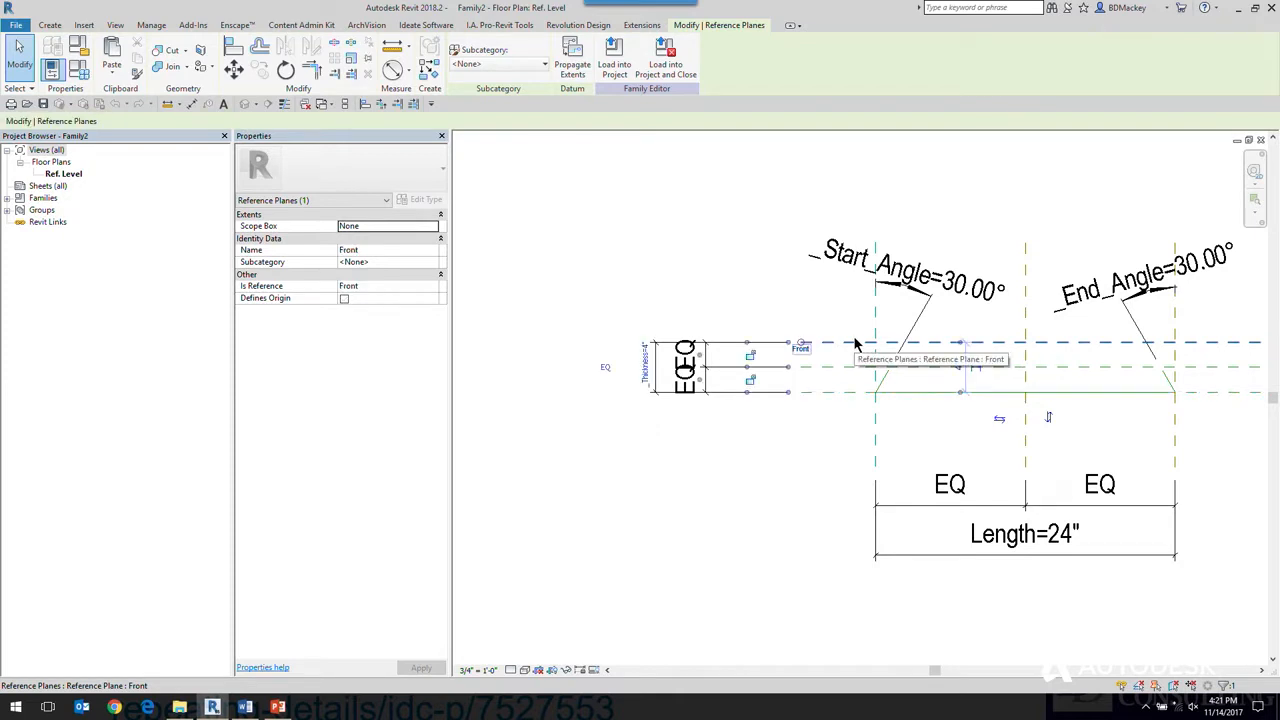
pyautogui.click(408, 251)
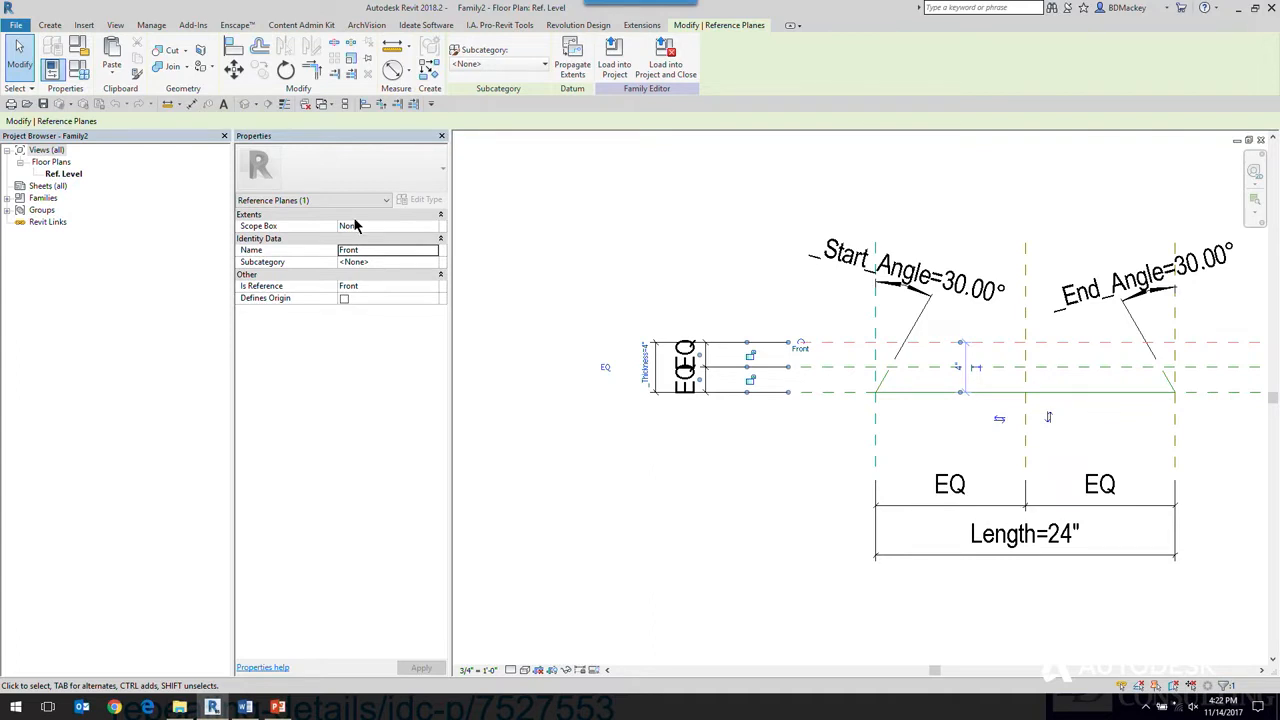
pyautogui.click(648, 258)
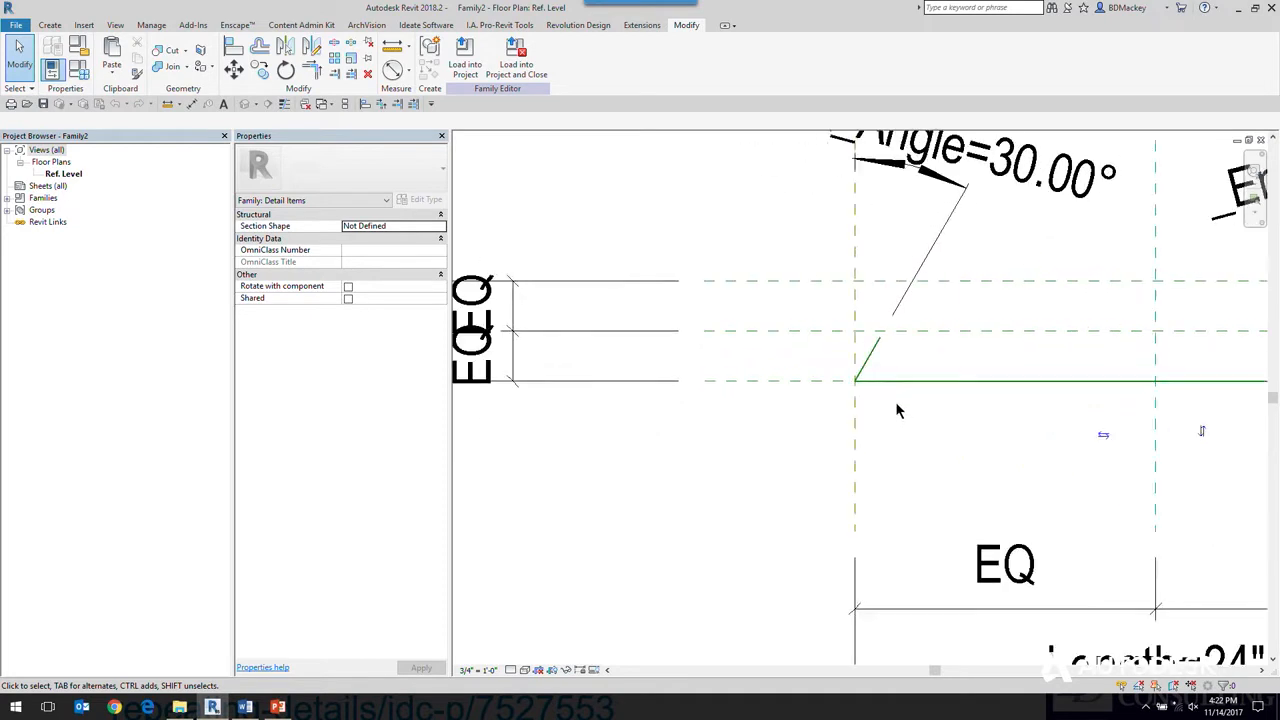
# Inspect the angled reference line at the start-angle corner and look over the Templates folder in File Explorer.
pyautogui.scroll(5, 897, 401)
pyautogui.click(848, 336)
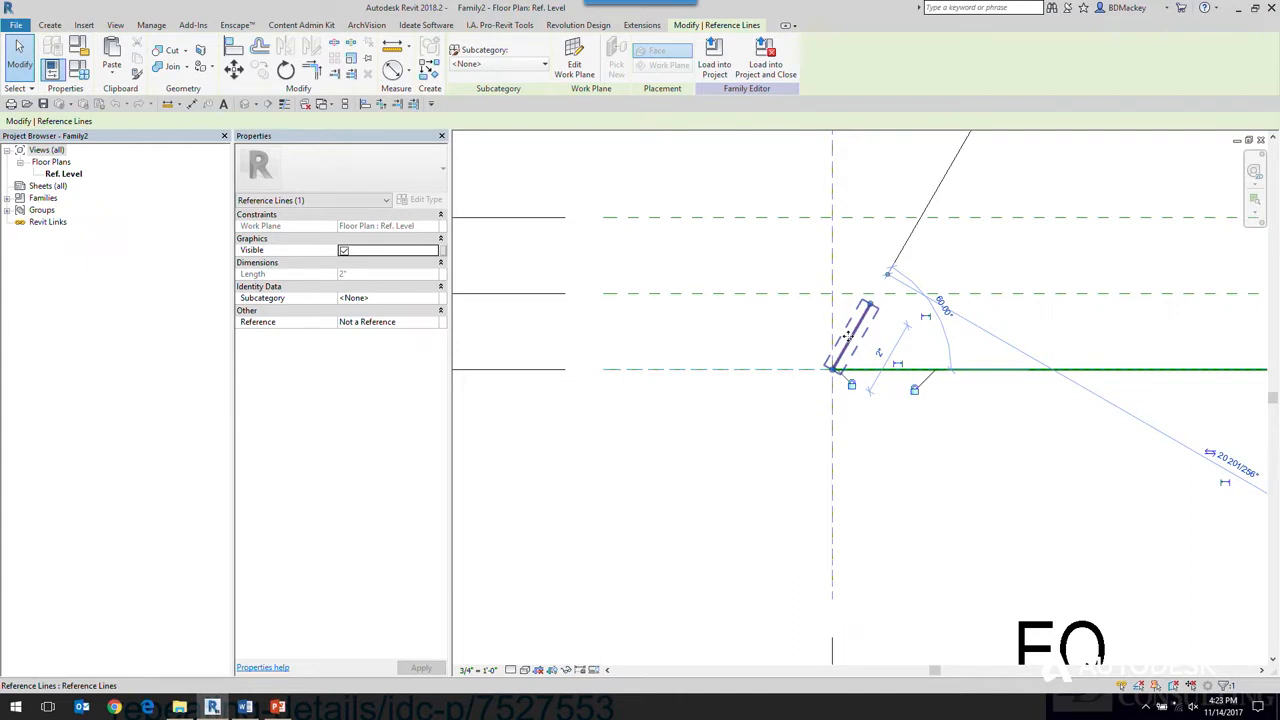
pyautogui.click(179, 707)
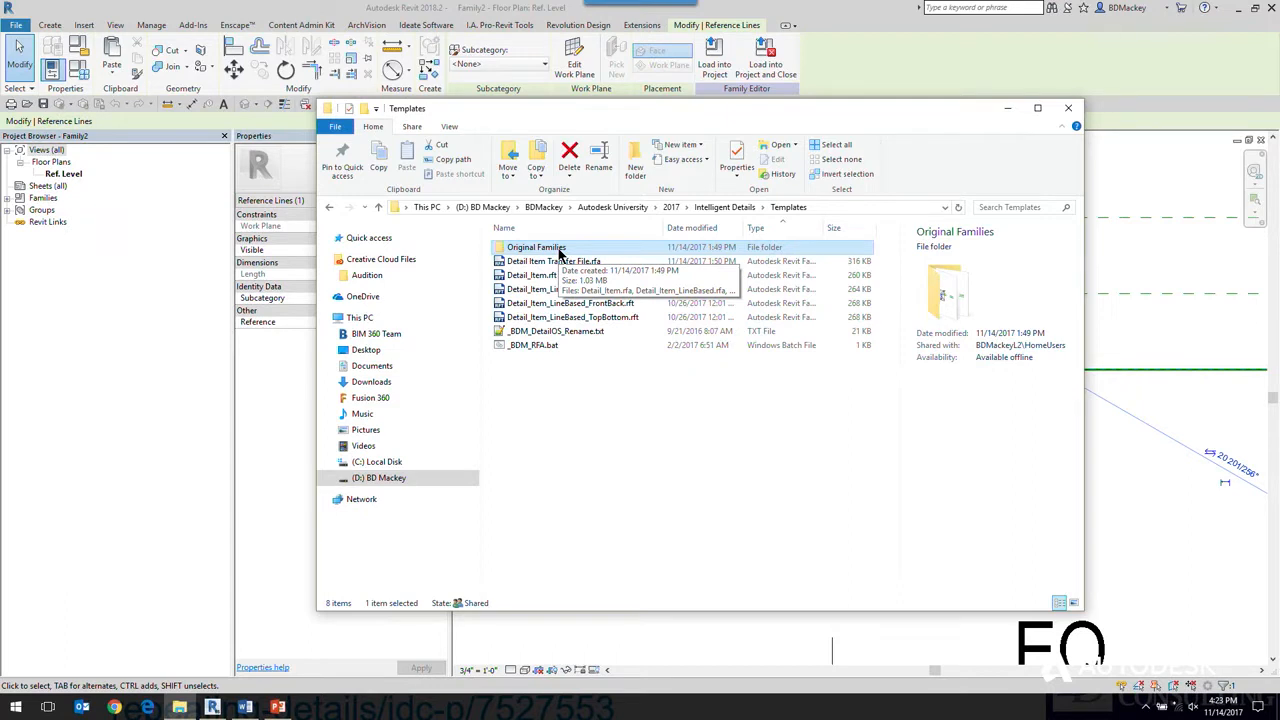
pyautogui.click(1008, 108)
pyautogui.scroll(-5, 957, 286)
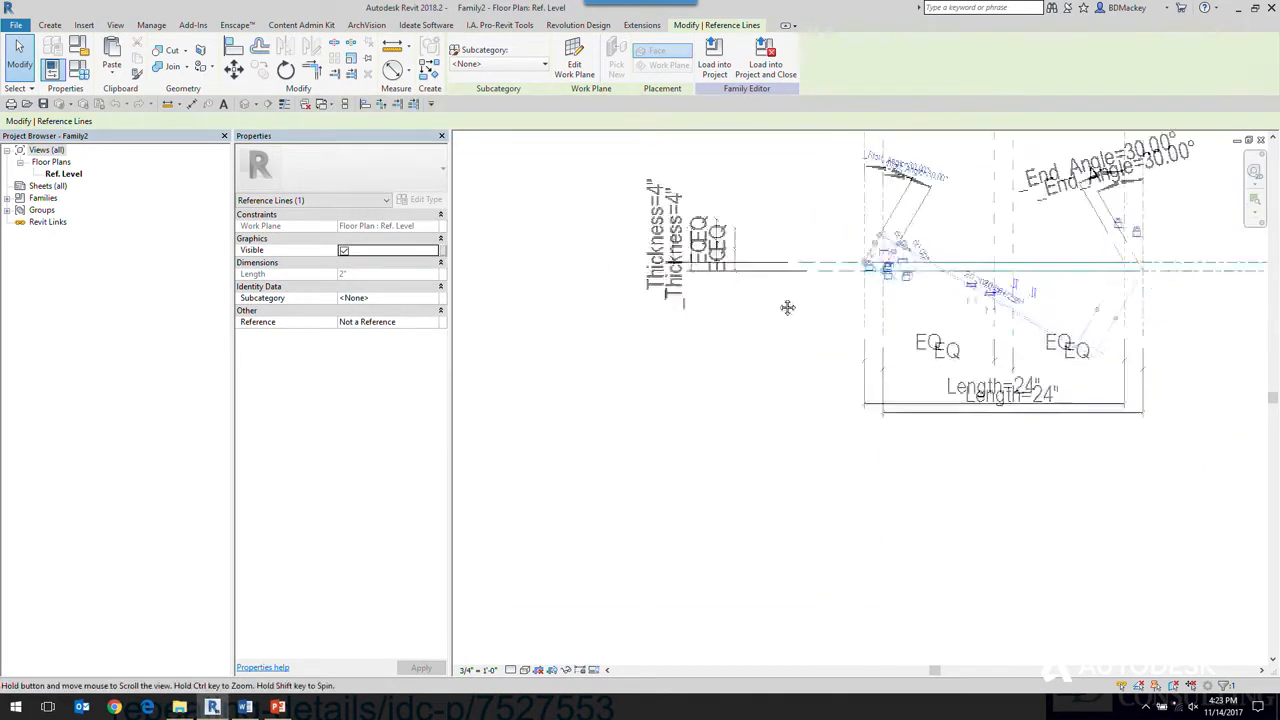
pyautogui.moveTo(640, 227); pyautogui.dragTo(677, 277, button='middle')
pyautogui.click(657, 250)
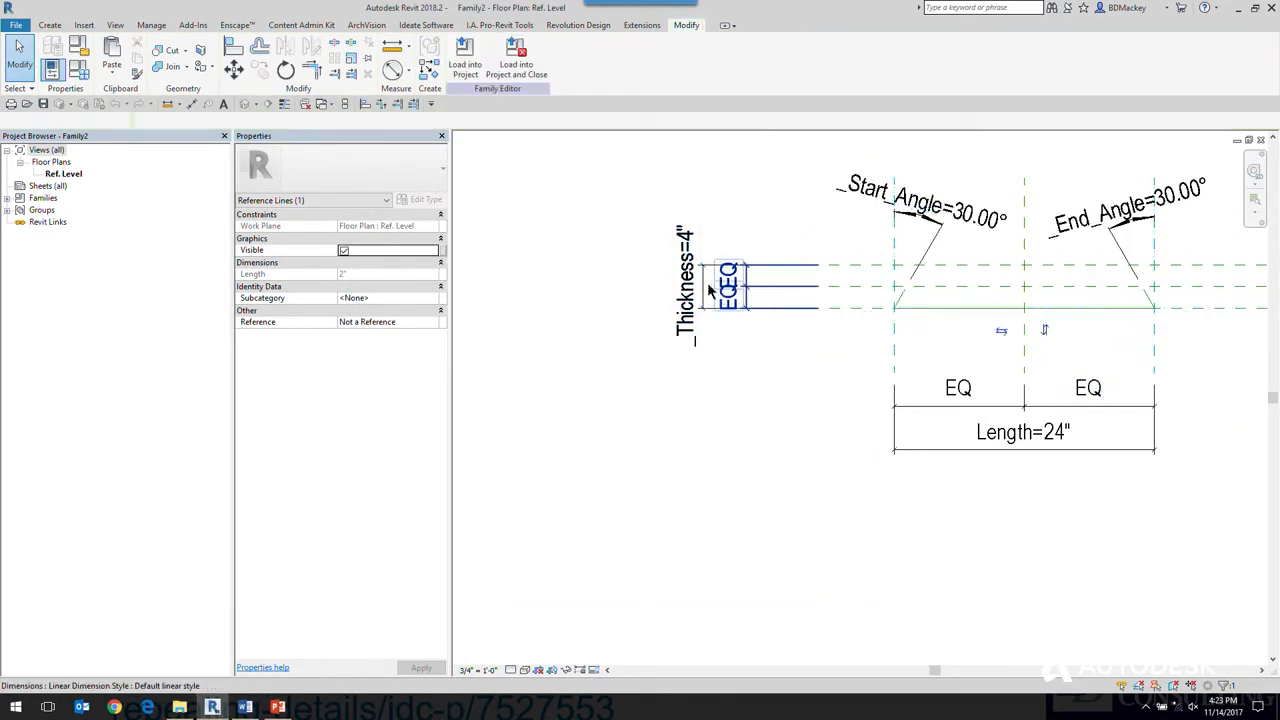
# Draw a short horizontal reference plane about 14 1/4" above the family's lowest horizontal plane.
pyautogui.moveTo(769, 202); pyautogui.dragTo(792, 253, button='middle')
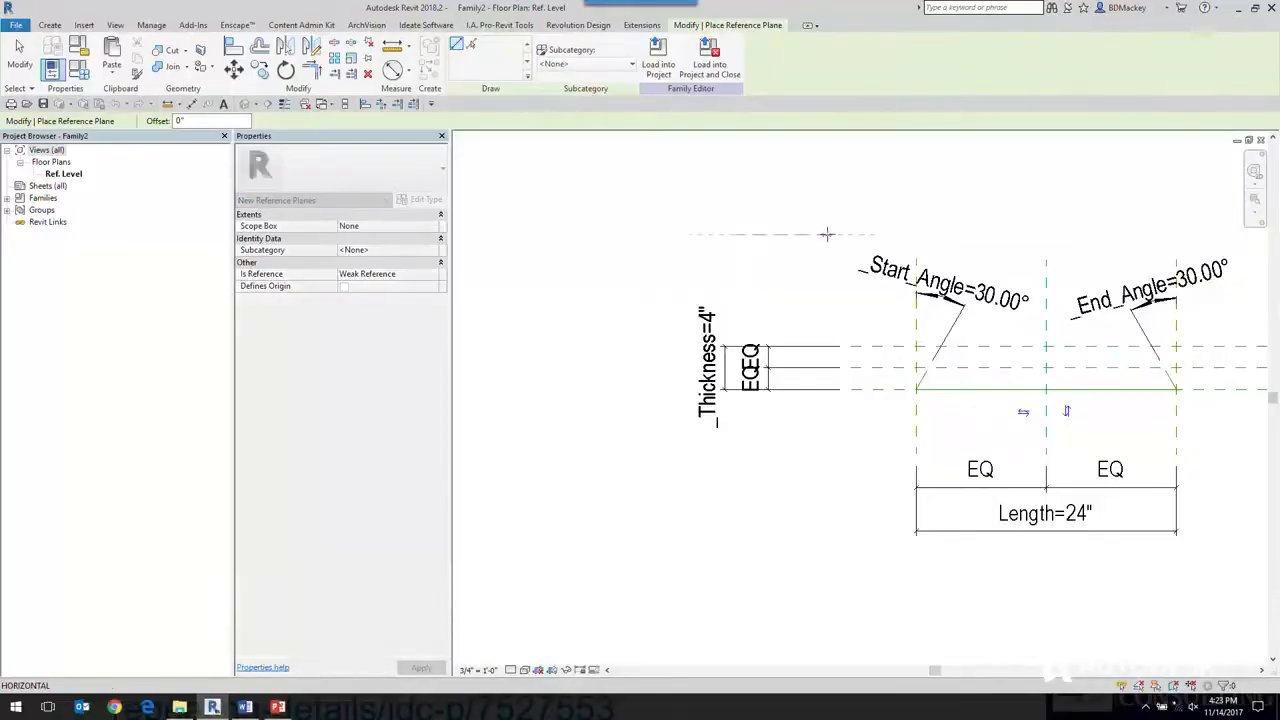
pyautogui.rightClick(826, 260)
pyautogui.click(829, 260)
pyautogui.rightClick(830, 257)
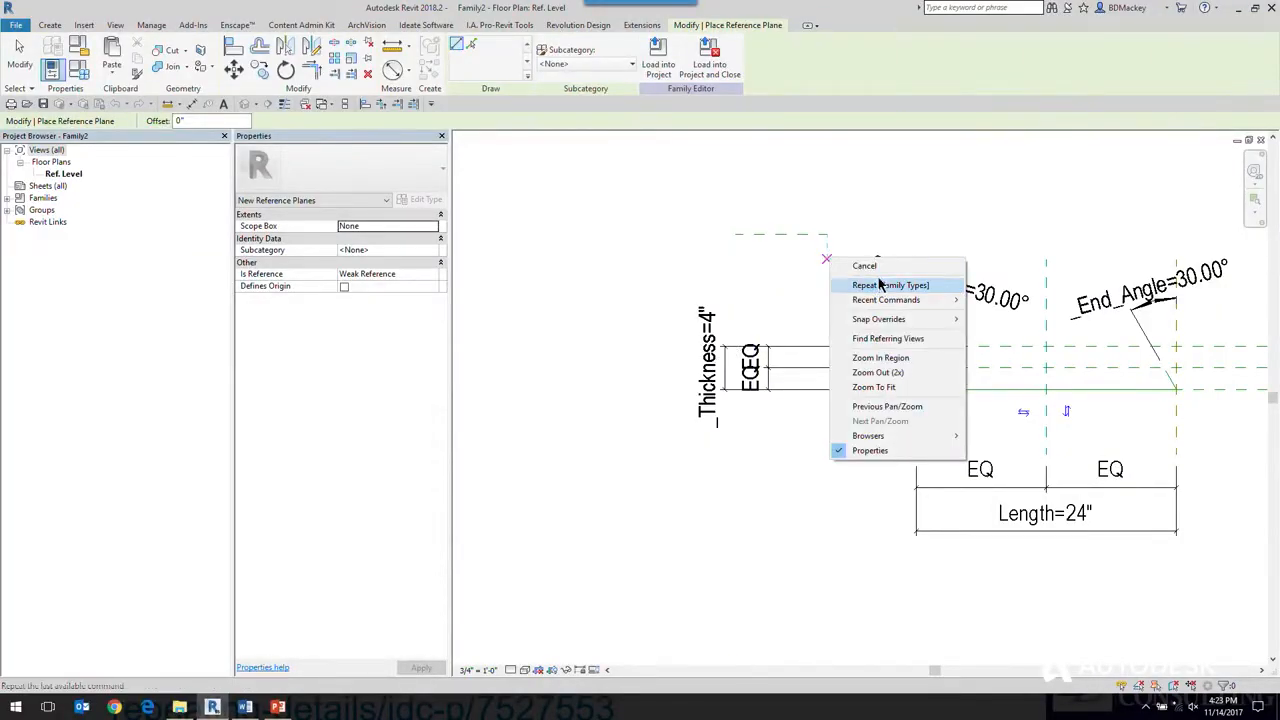
pyautogui.click(868, 266)
# Move the _Thickness dimension's upper witness line to the new reference plane, and delete that plane.
pyautogui.click(721, 350)
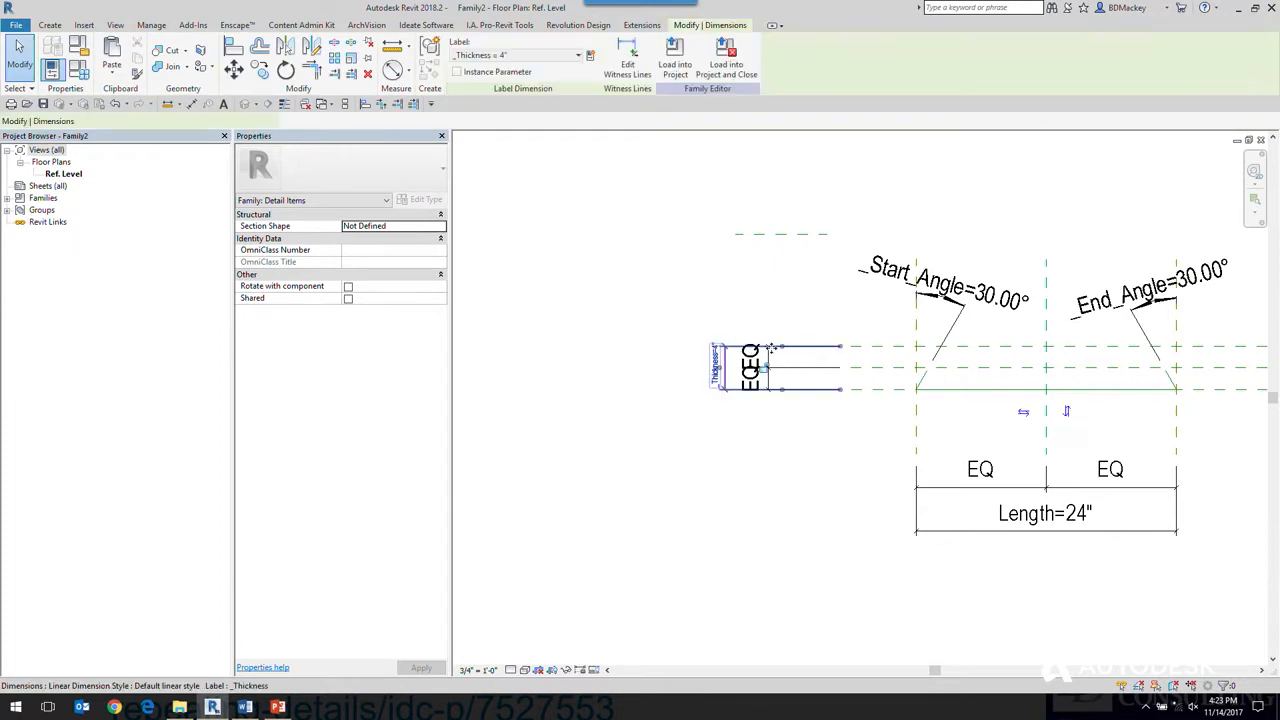
pyautogui.moveTo(781, 348); pyautogui.dragTo(777, 237)
pyautogui.click(803, 240)
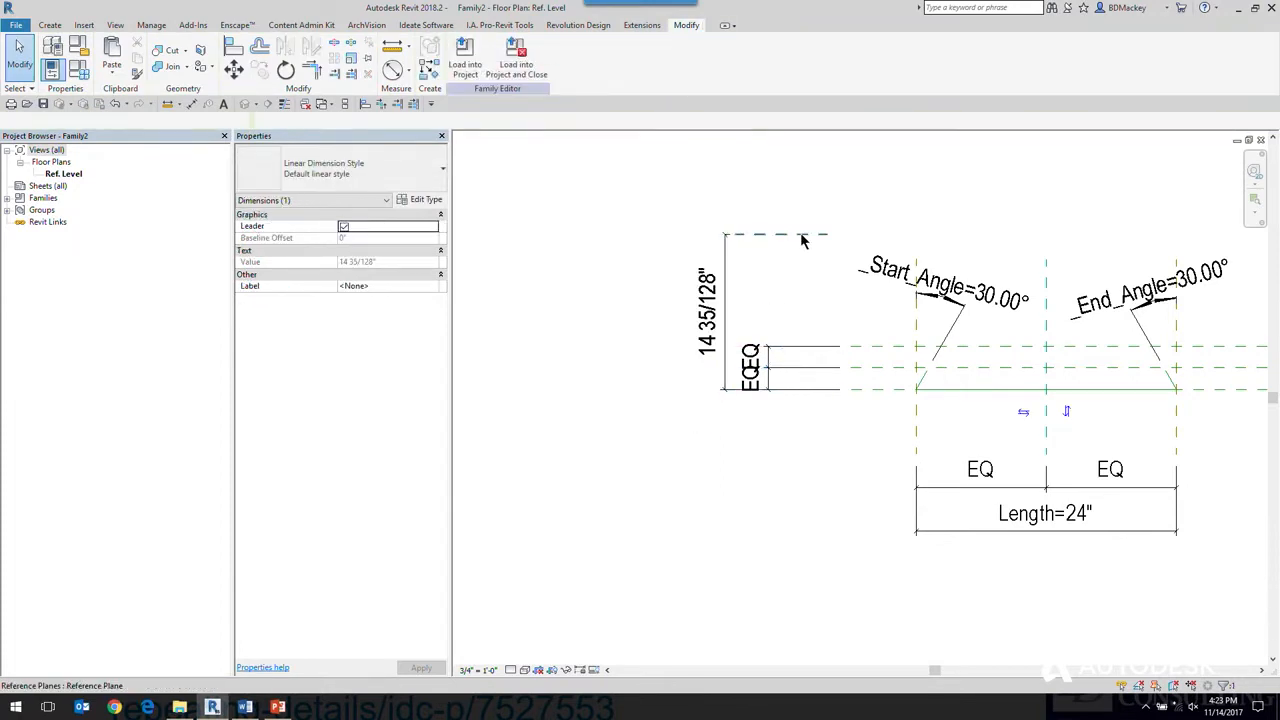
pyautogui.press('Delete')
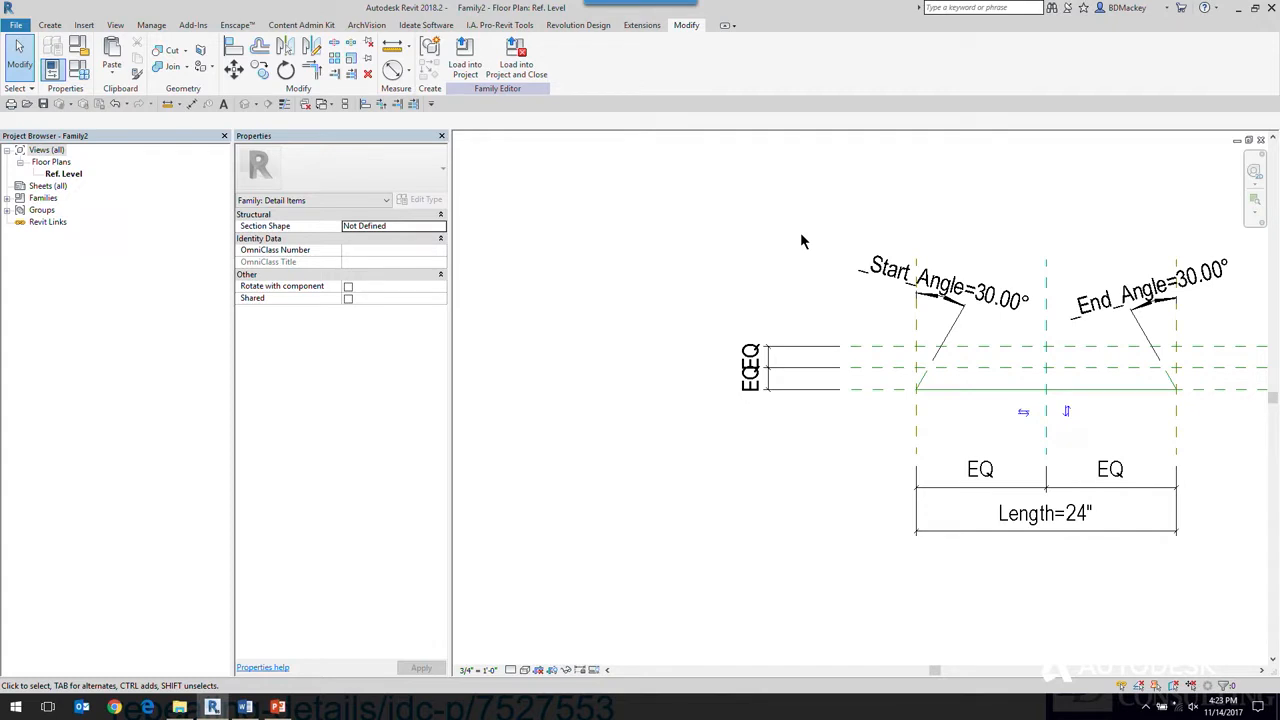
# Undo the plane deletion, the witness line move and the new reference plane.
pyautogui.moveTo(818, 248); pyautogui.dragTo(759, 249, button='middle')
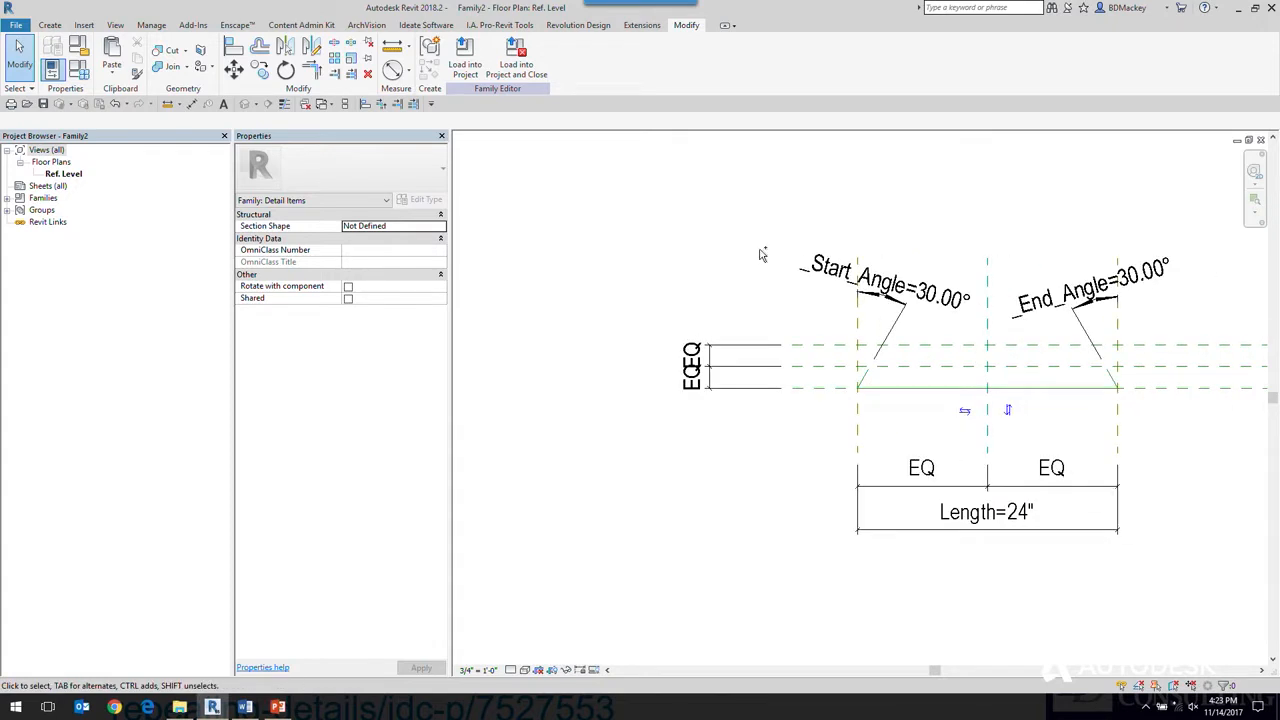
pyautogui.hotkey('ctrl', 'z')
pyautogui.hotkey('ctrl', 'z')
pyautogui.hotkey('ctrl', 'z')
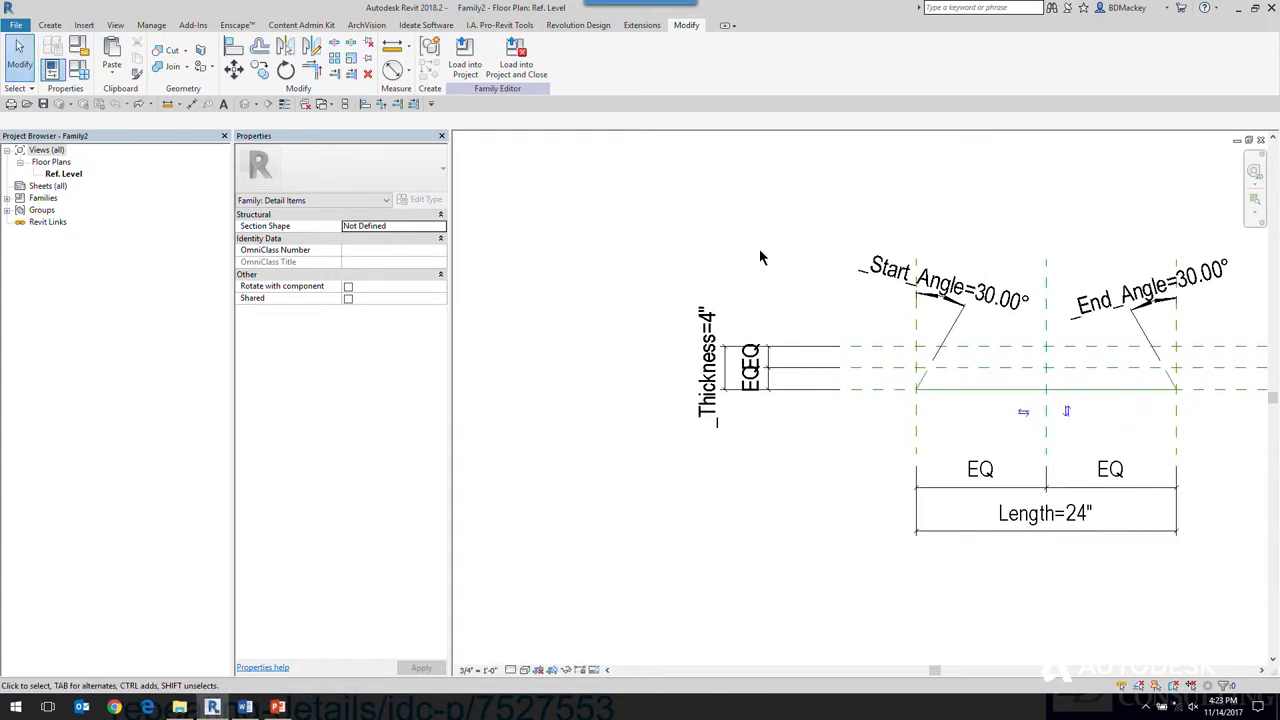
# Inspect the start-angle reference line's properties and its alignment constraint locks.
pyautogui.scroll(4, 938, 383)
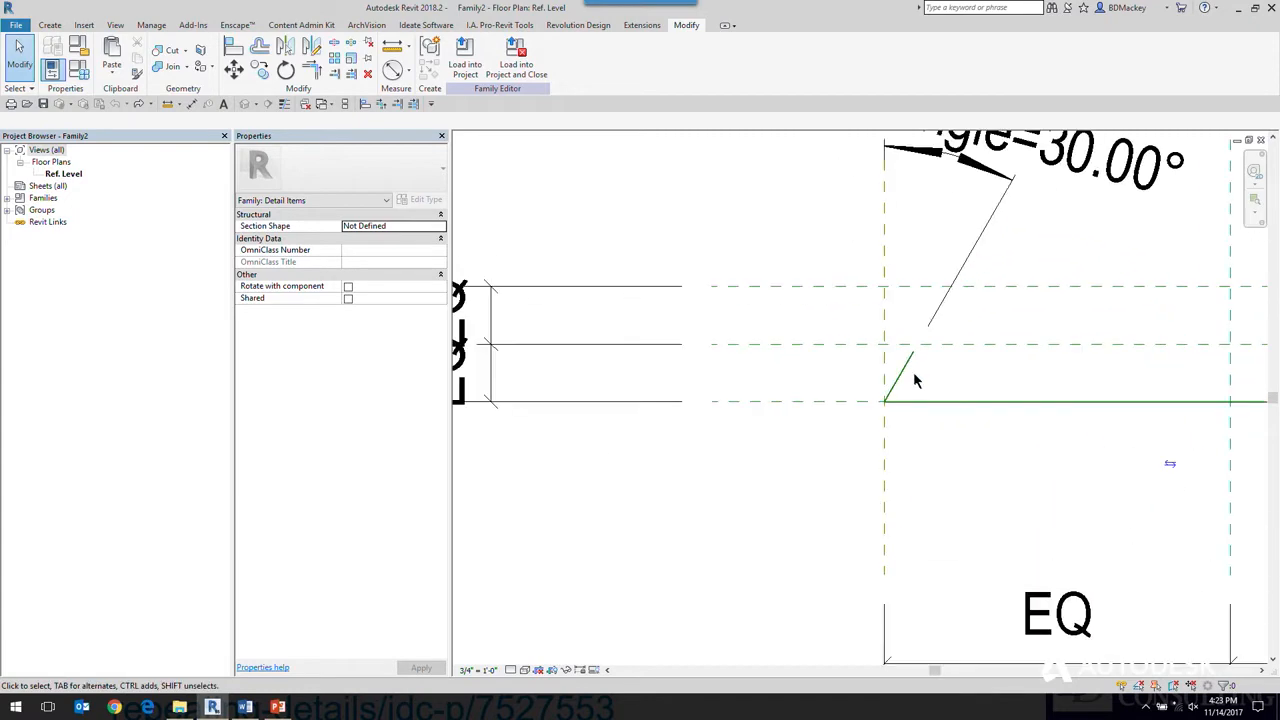
pyautogui.click(908, 374)
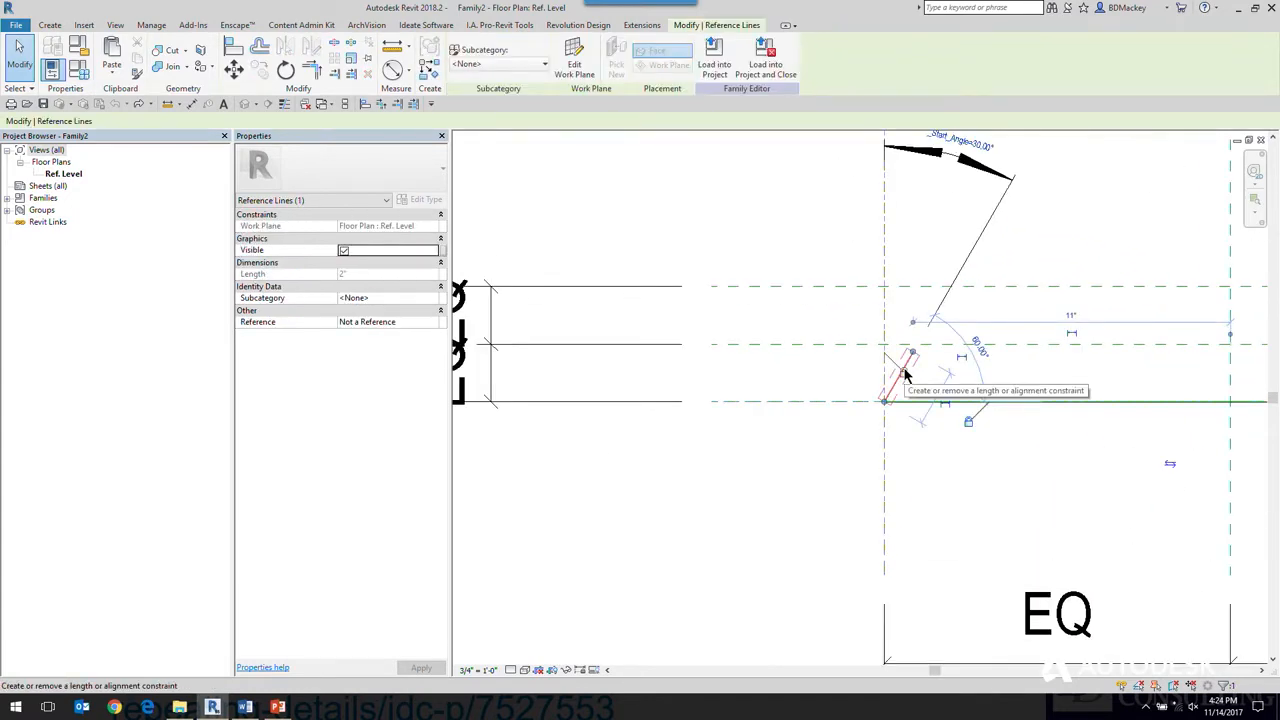
pyautogui.click(768, 217)
pyautogui.scroll(-3, 784, 318)
pyautogui.moveTo(780, 361); pyautogui.dragTo(779, 374, button='middle')
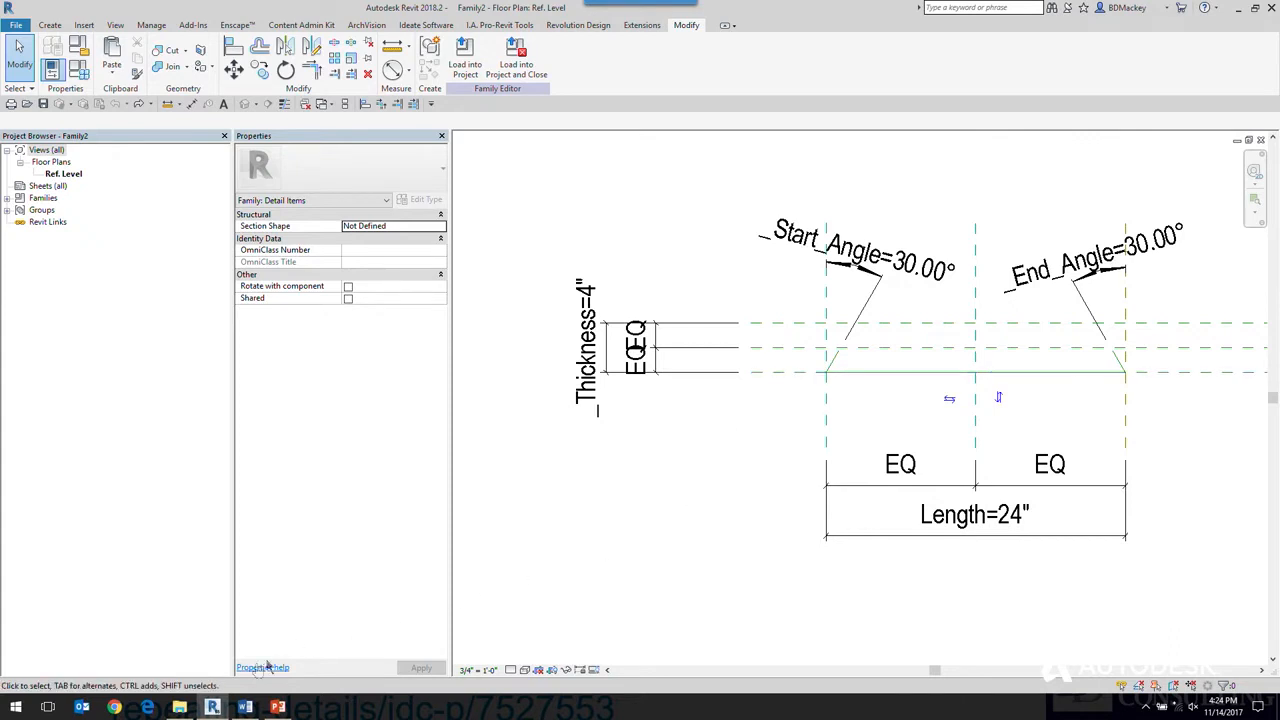
# Open Detail Item Transfer File.rfa from the Templates folder and view its filled region swatches.
pyautogui.moveTo(183, 711)
pyautogui.click(172, 615)
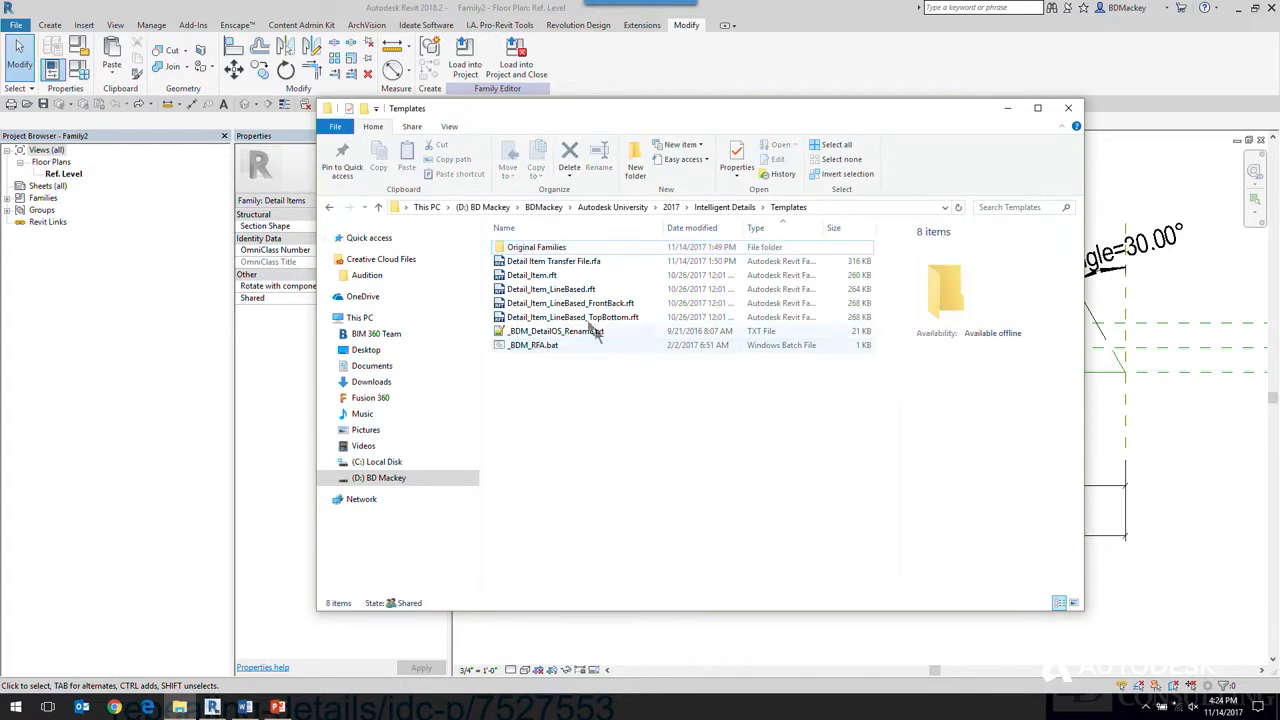
pyautogui.click(555, 264)
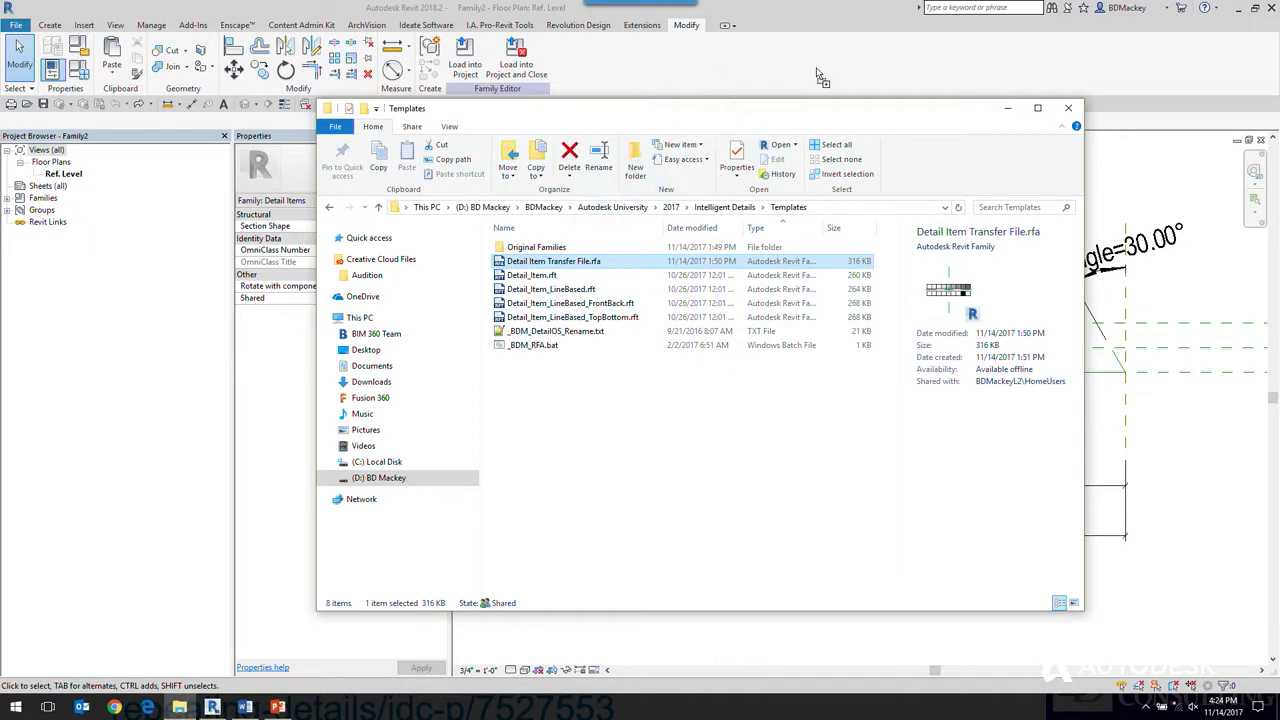
pyautogui.click(1008, 110)
pyautogui.scroll(5, 651, 376)
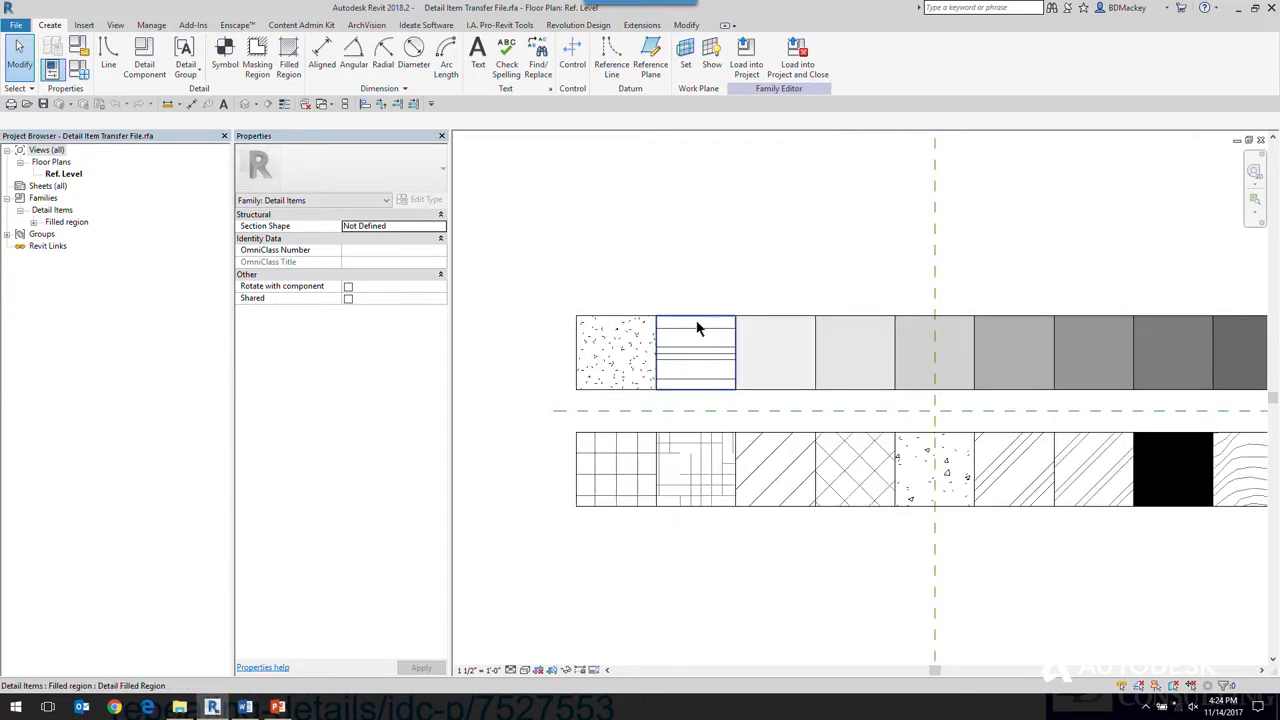
pyautogui.scroll(-2, 778, 318)
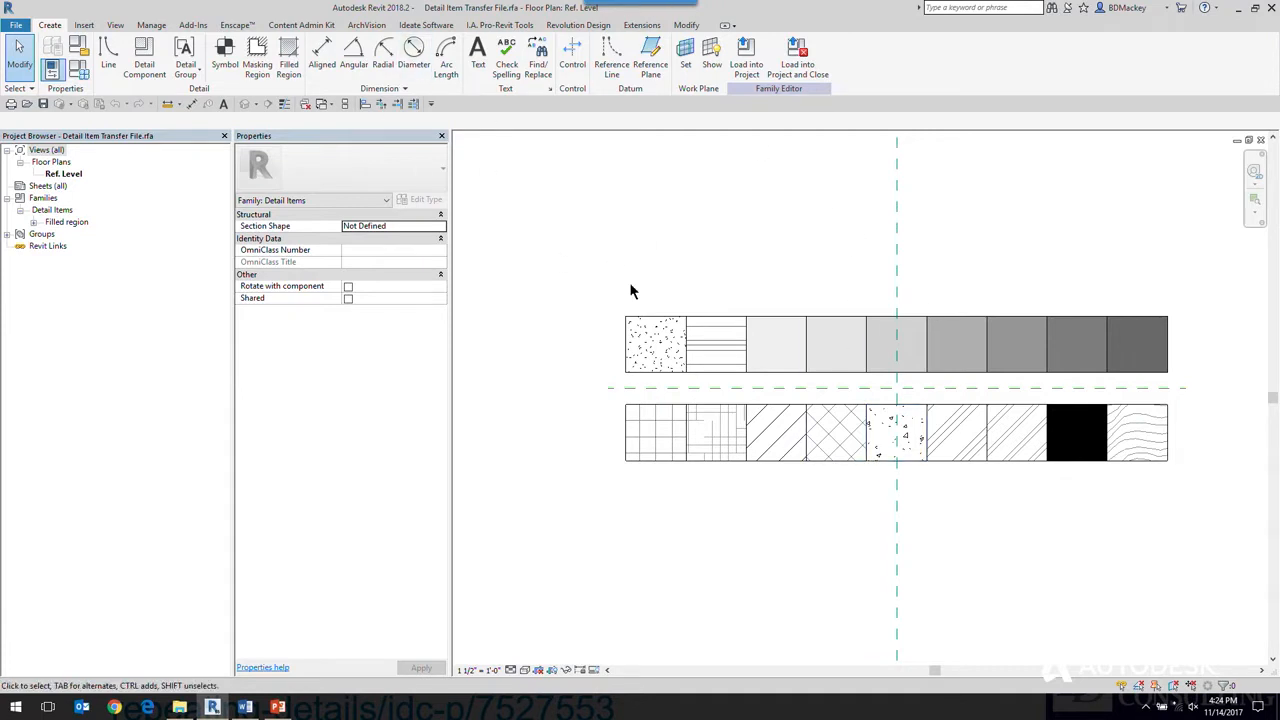
# Start Transfer Project Standards in Family2, copying from Detail Item Transfer File.rfa with every item unchecked.
pyautogui.hotkey('ctrl', 'Tab')
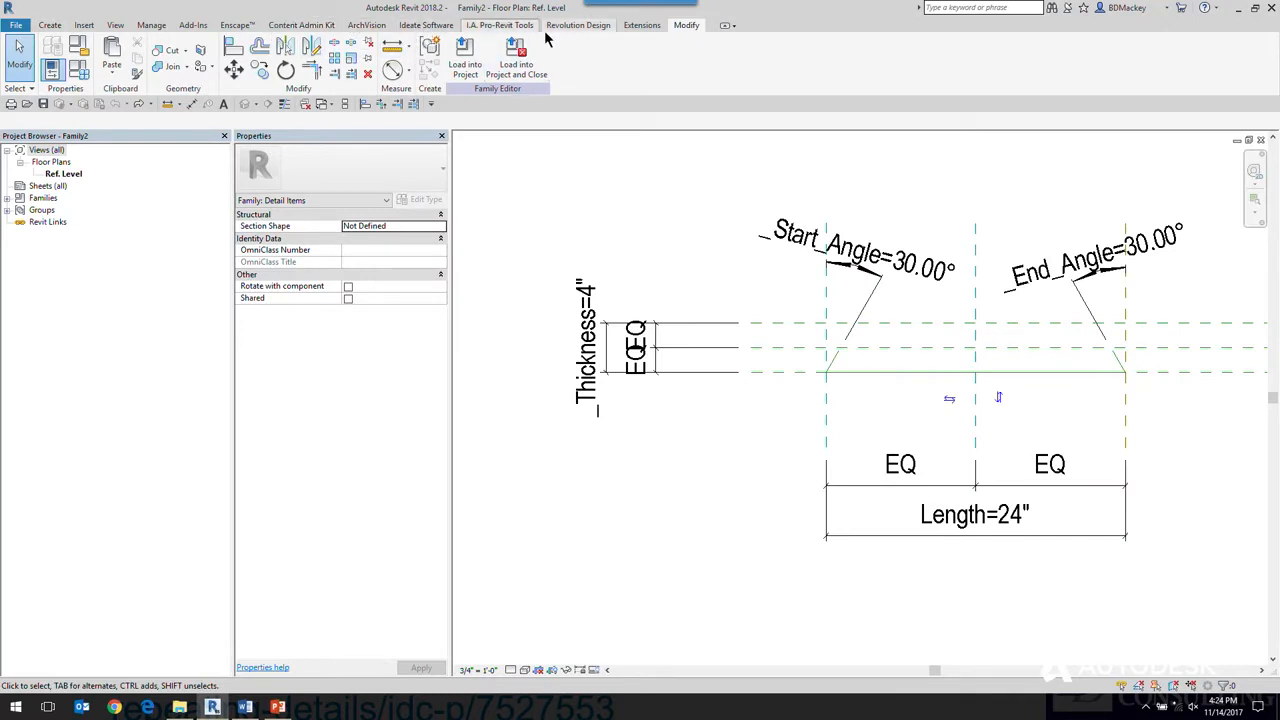
pyautogui.click(151, 25)
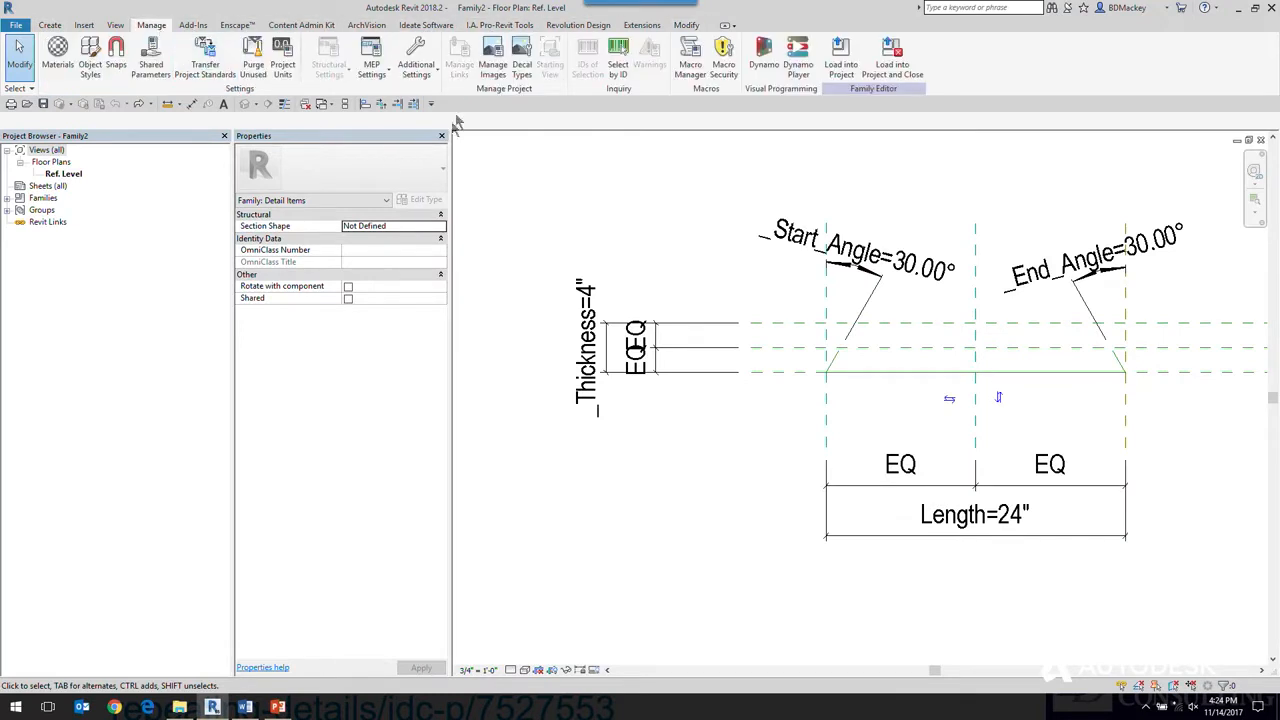
pyautogui.click(205, 62)
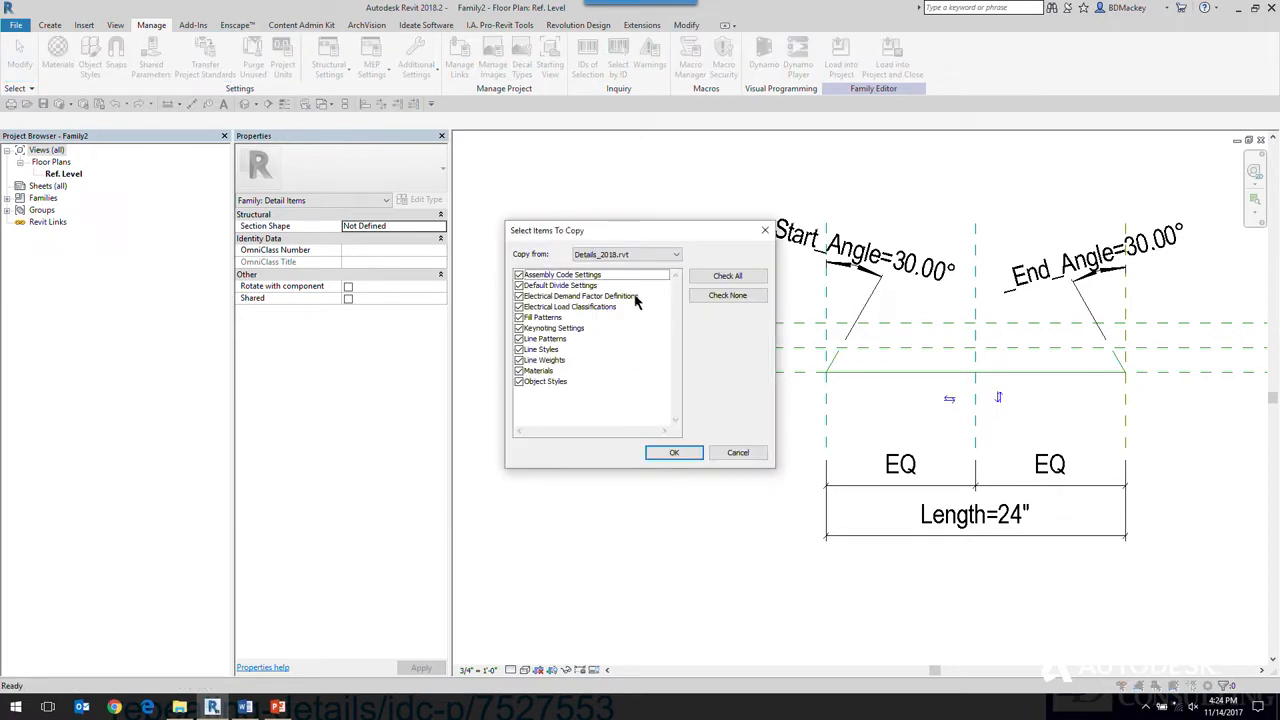
pyautogui.click(650, 255)
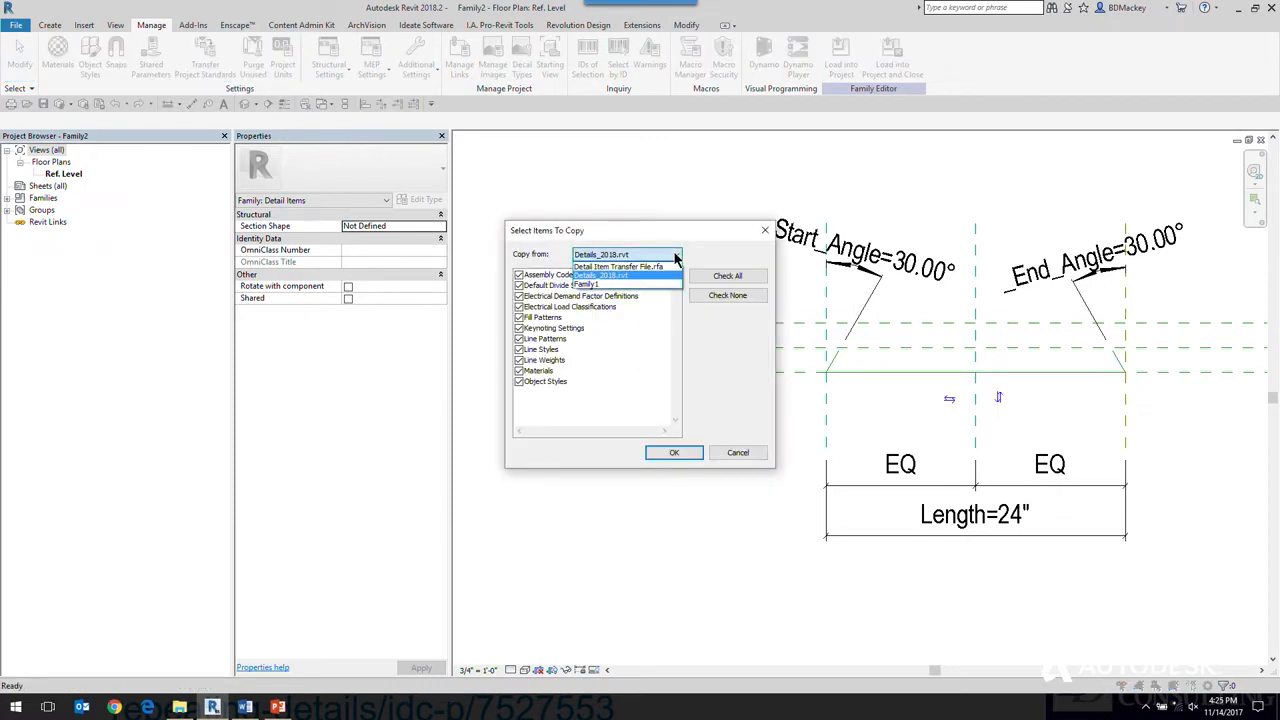
pyautogui.click(611, 266)
pyautogui.click(731, 297)
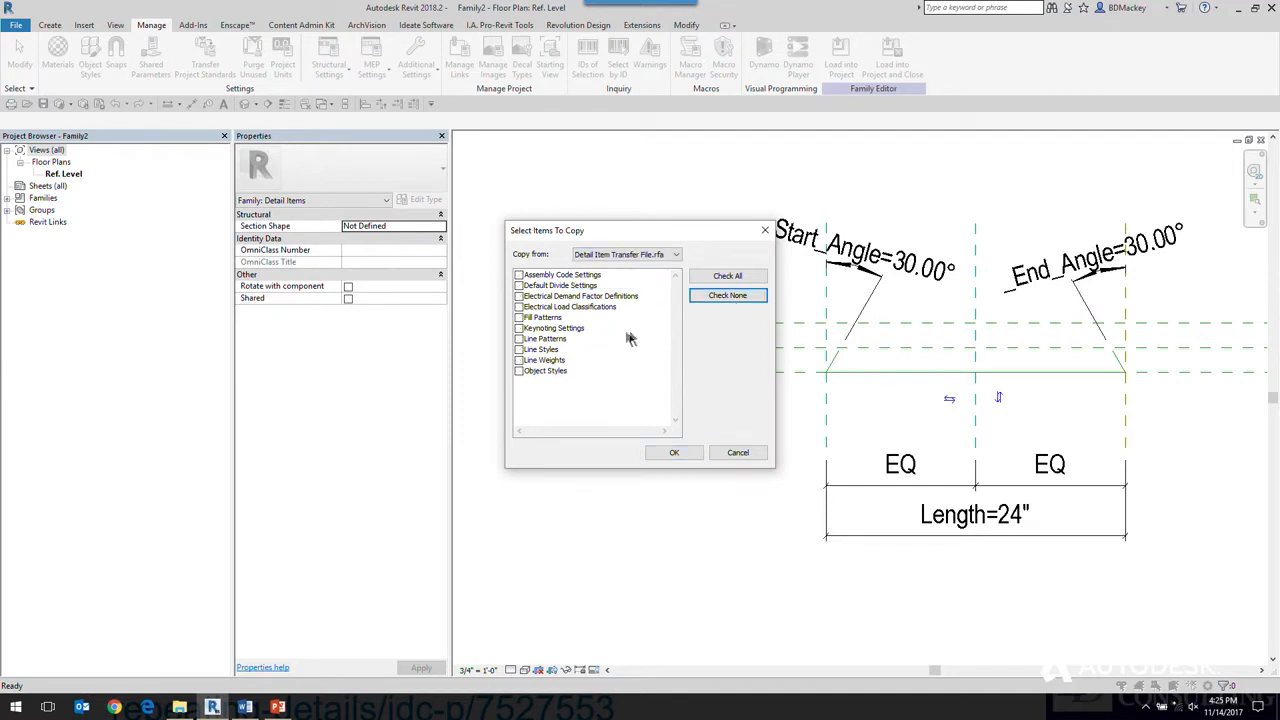
# Mark Line Patterns, Line Styles, Line Weights, Object Styles and Fill Patterns for transfer, and cancel without copying.
pyautogui.click(518, 339)
pyautogui.click(518, 350)
pyautogui.click(518, 360)
pyautogui.click(518, 371)
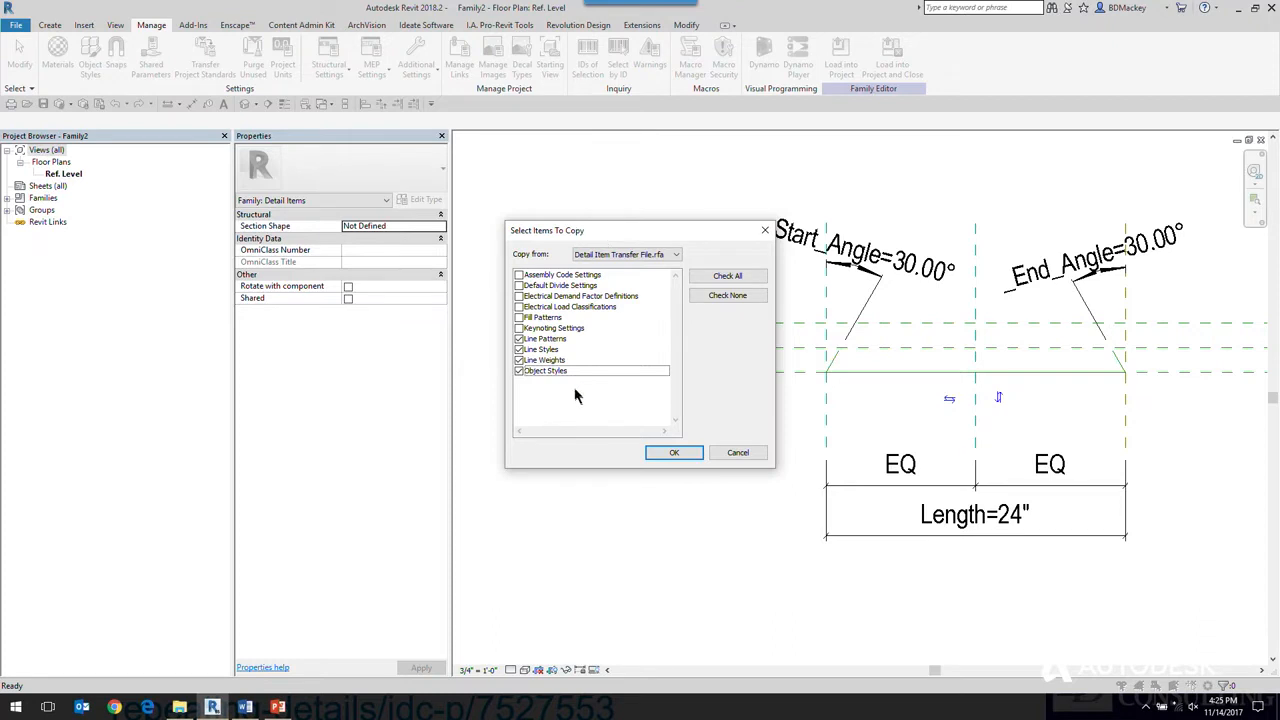
pyautogui.click(519, 318)
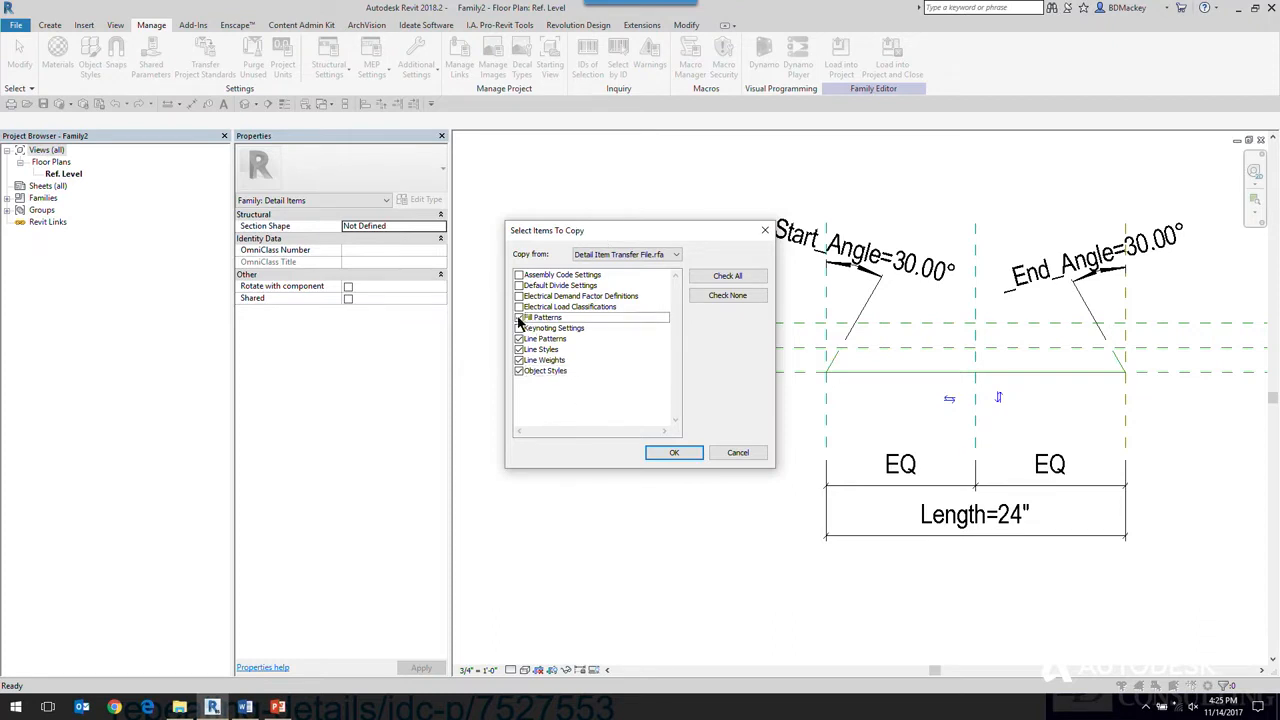
pyautogui.click(519, 318)
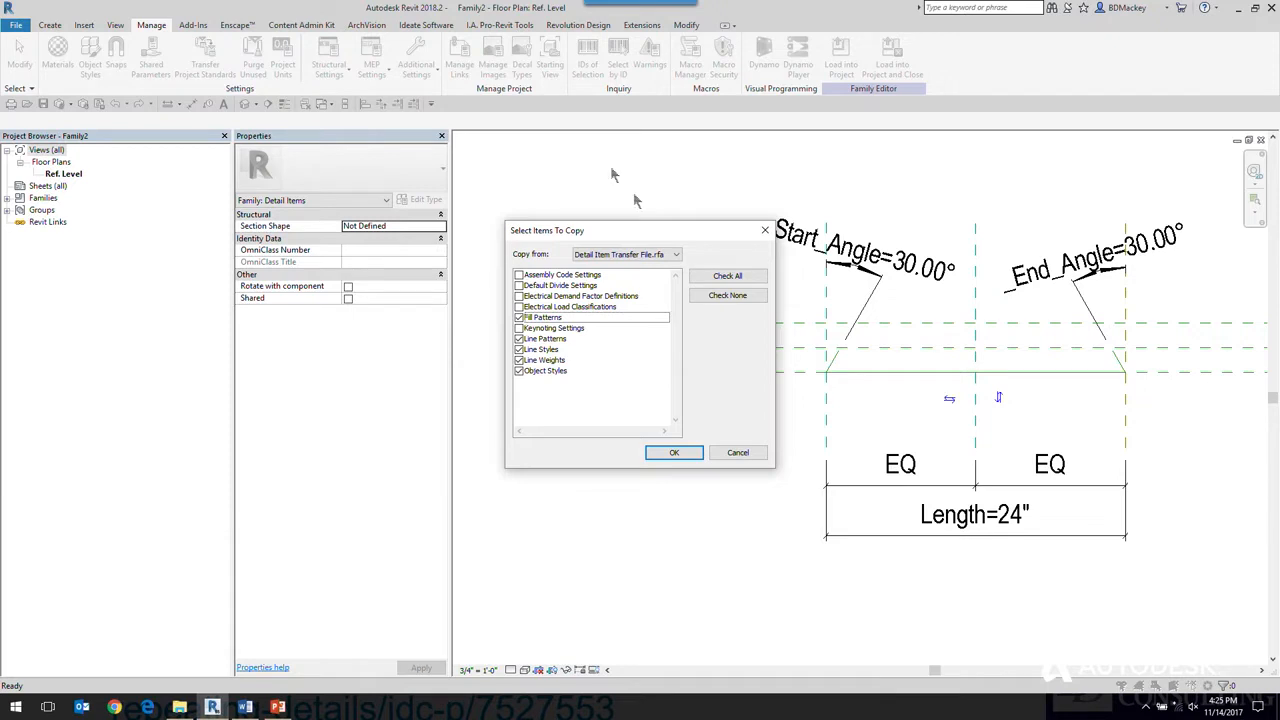
pyautogui.click(737, 454)
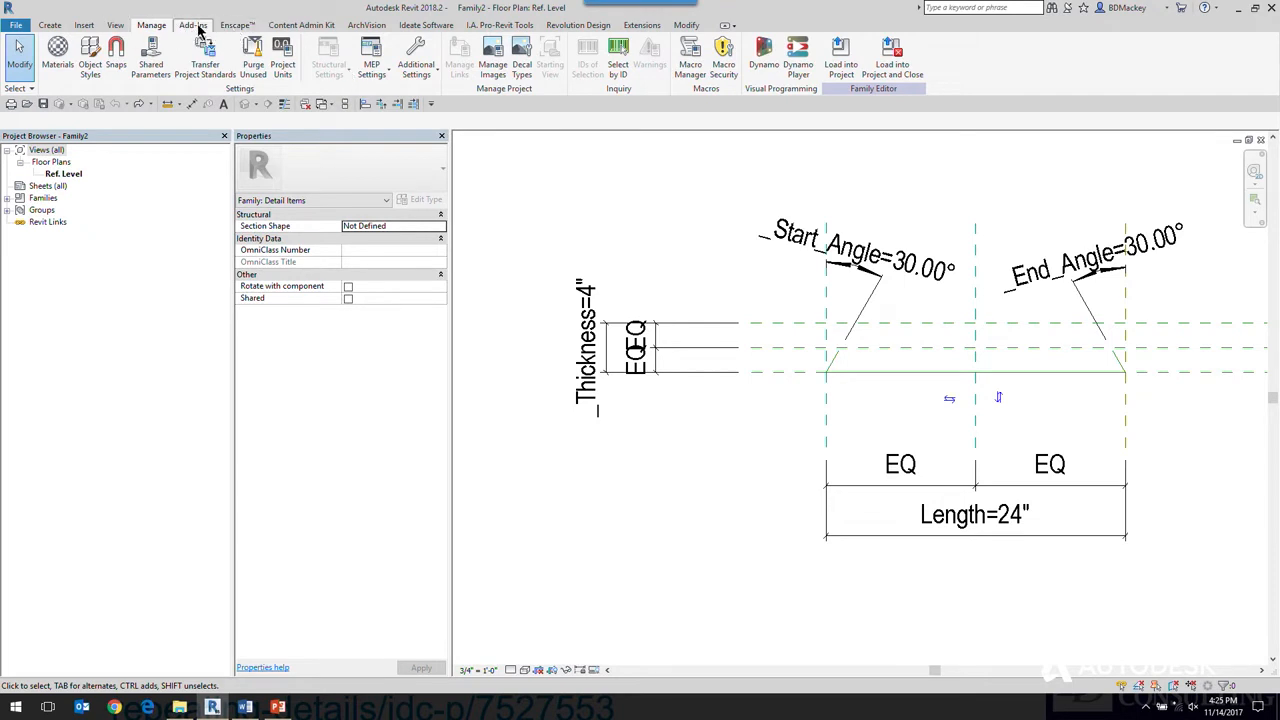
# Review the filled region types available in Family2, and leave the Filled Region command without drawing.
pyautogui.click(193, 25)
pyautogui.click(49, 25)
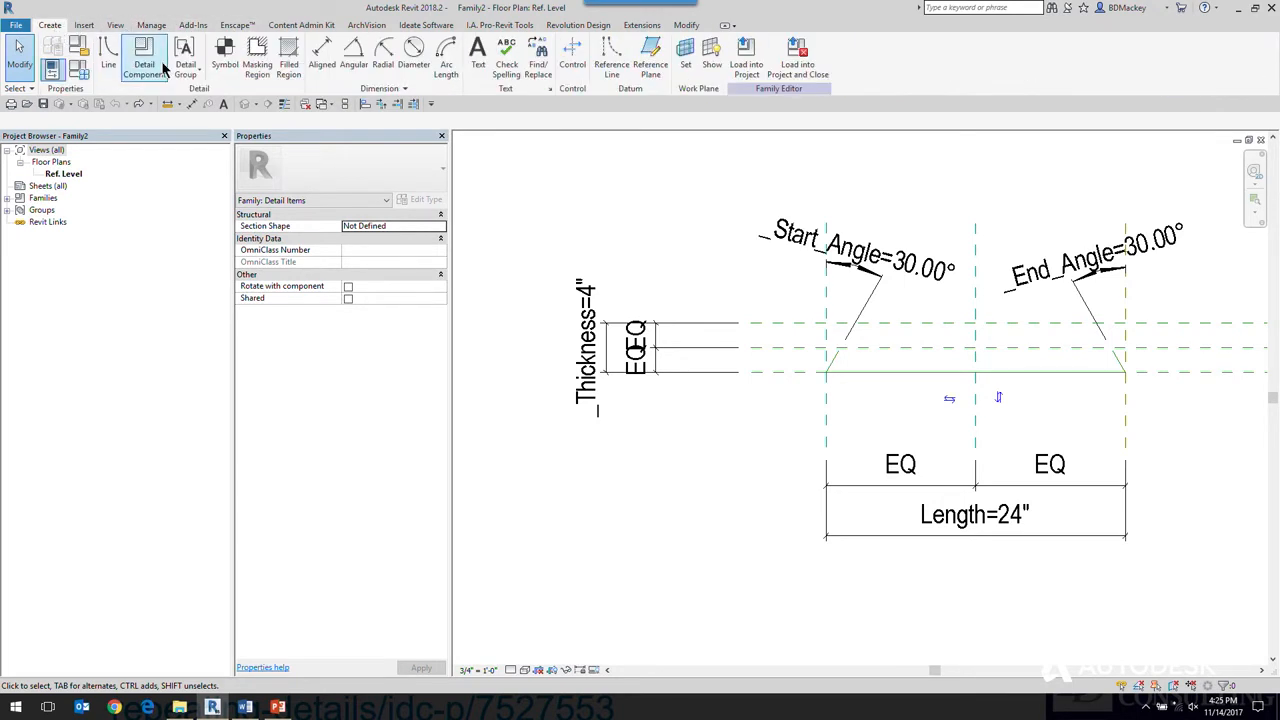
pyautogui.click(288, 55)
pyautogui.click(348, 171)
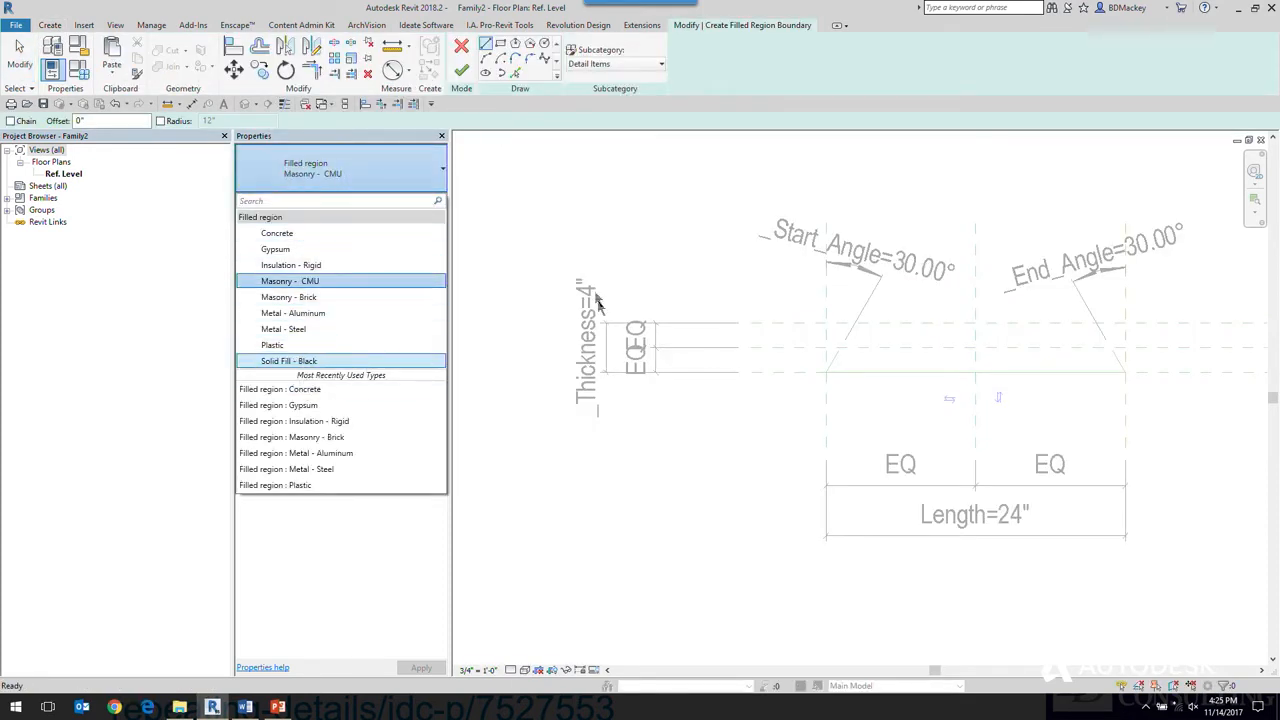
pyautogui.click(461, 46)
pyautogui.rightClick(550, 199)
pyautogui.rightClick(569, 209)
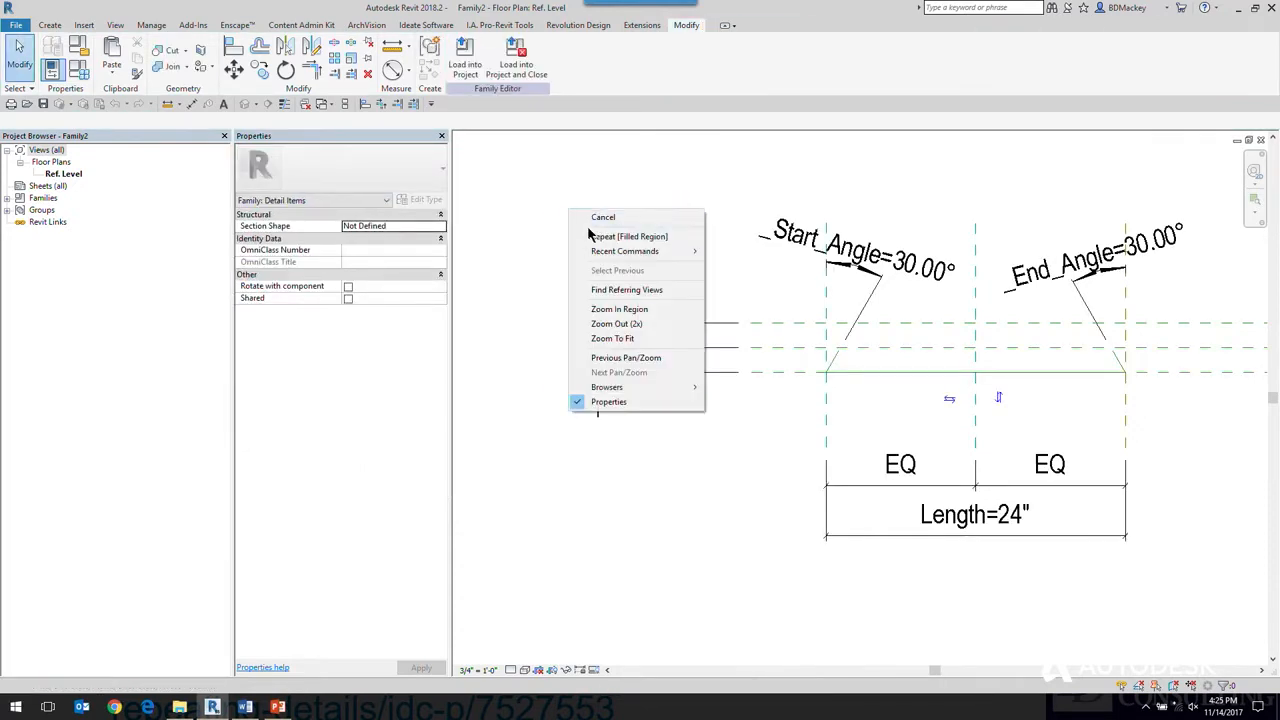
pyautogui.click(600, 218)
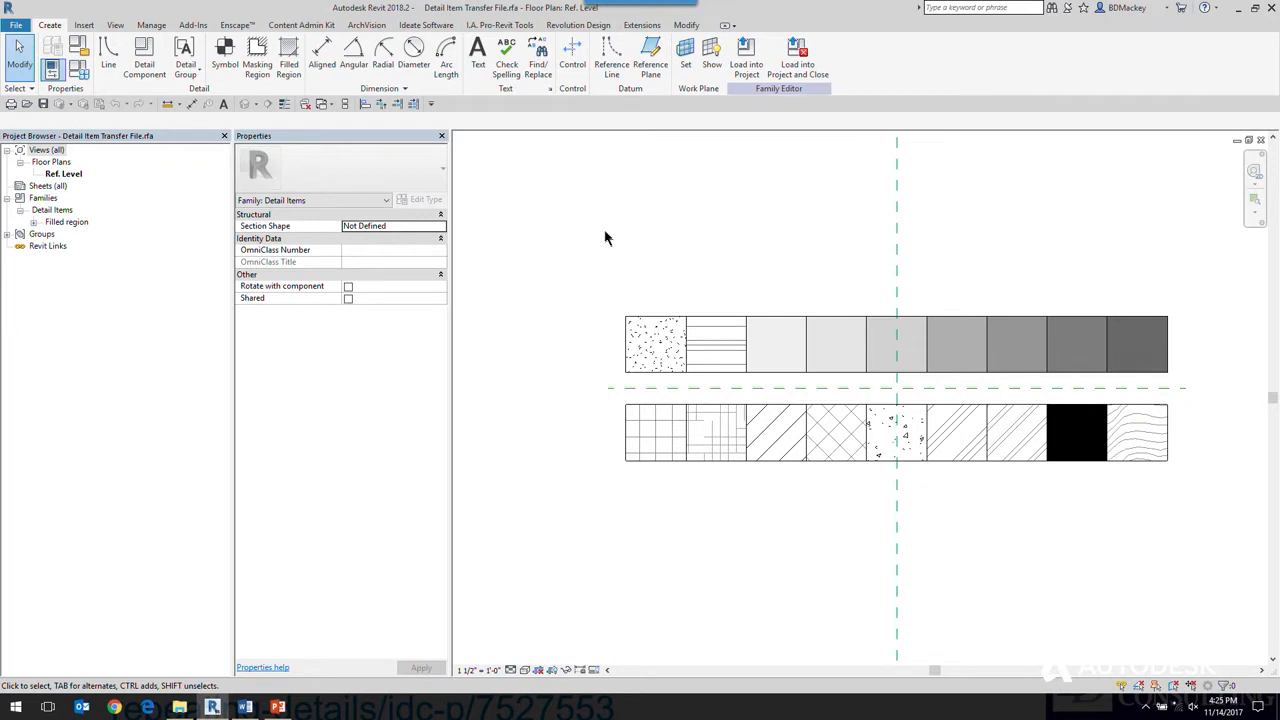
# Copy all filled region swatches from Detail Item Transfer File.rfa and paste them into Family2 above the dimensioned reference geometry.
pyautogui.moveTo(620, 300)
pyautogui.mouseDown()
pyautogui.moveTo(700, 378)
pyautogui.moveTo(1114, 498)
pyautogui.moveTo(1175, 487)
pyautogui.mouseUp()
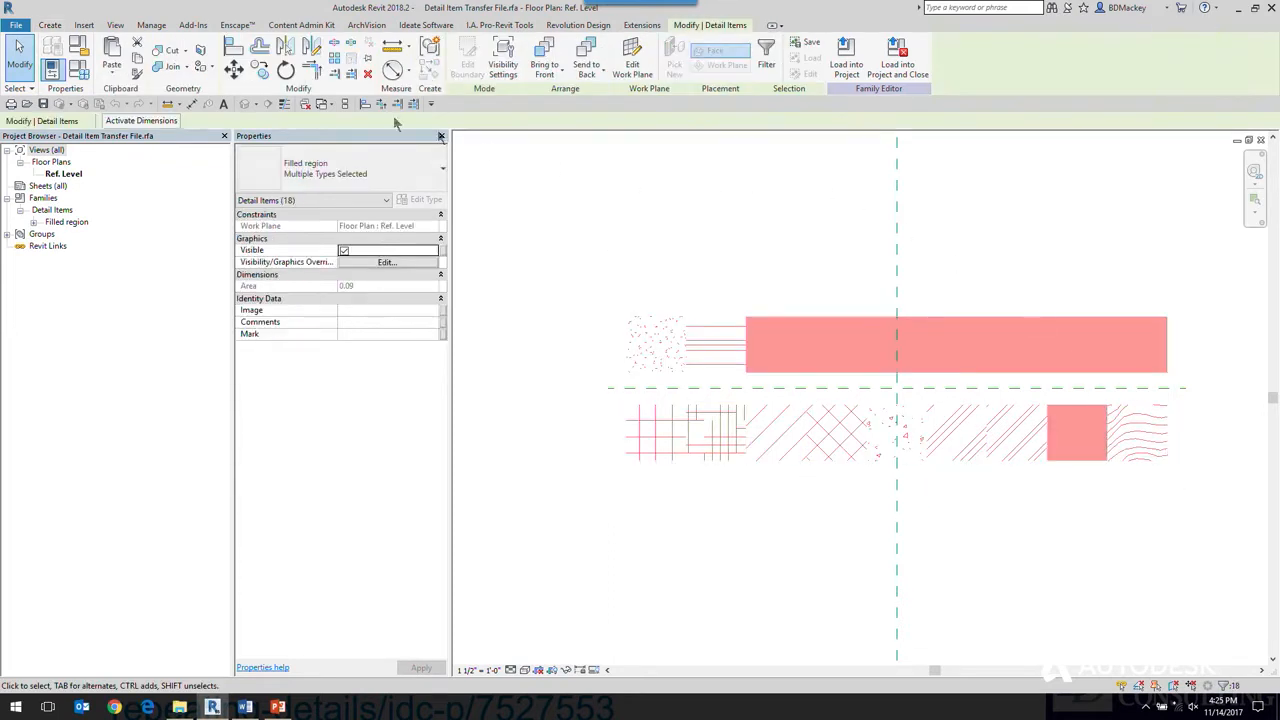
pyautogui.click(140, 60)
pyautogui.hotkey('ctrl', 'Tab')
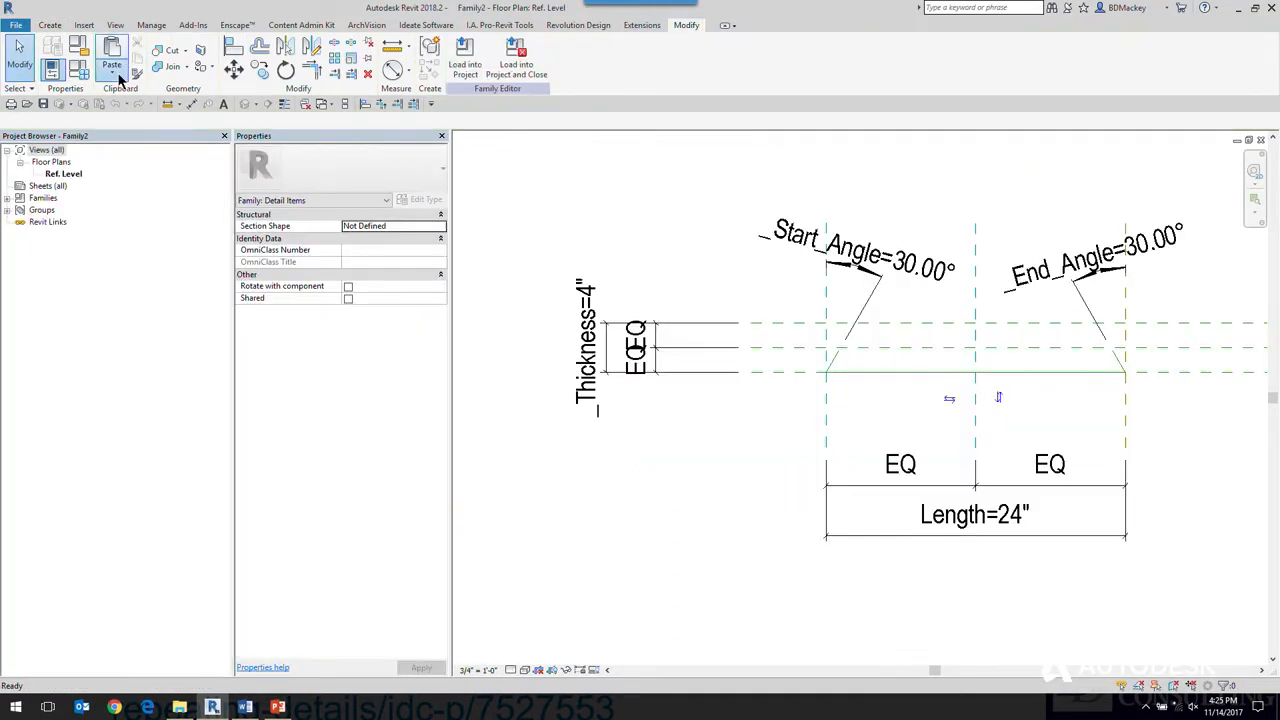
pyautogui.click(111, 68)
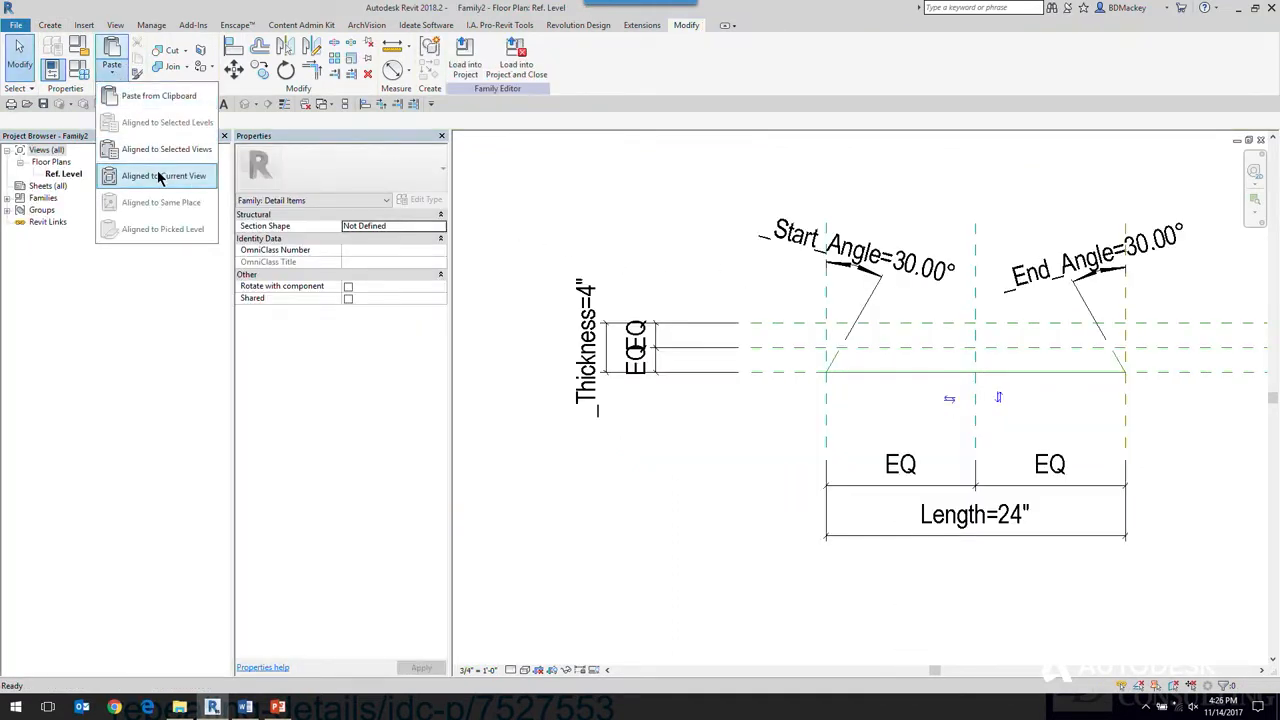
pyautogui.click(155, 95)
pyautogui.scroll(-3, 573, 220)
pyautogui.moveTo(573, 220); pyautogui.dragTo(920, 395, button='middle')
pyautogui.click(921, 396)
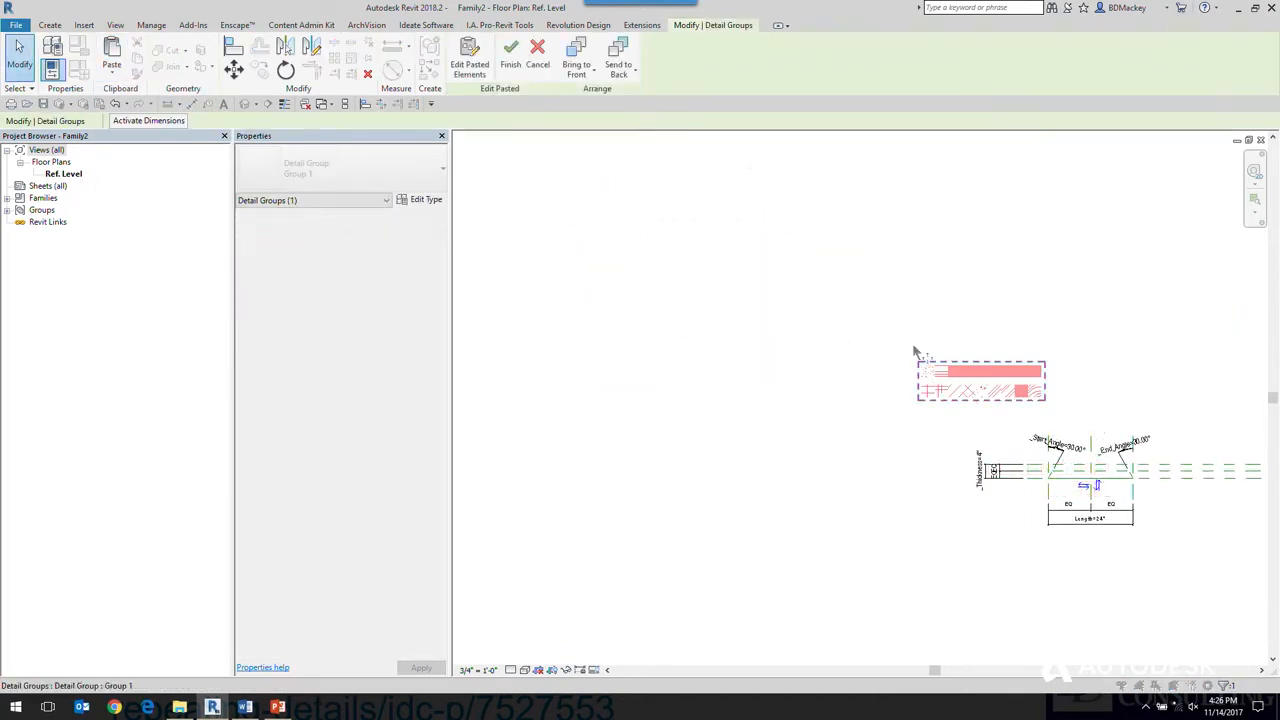
# Delete the pasted filled region swatches above the dimensioned reference geometry in Family2.
pyautogui.moveTo(879, 318); pyautogui.dragTo(1067, 415)
pyautogui.press('Delete')
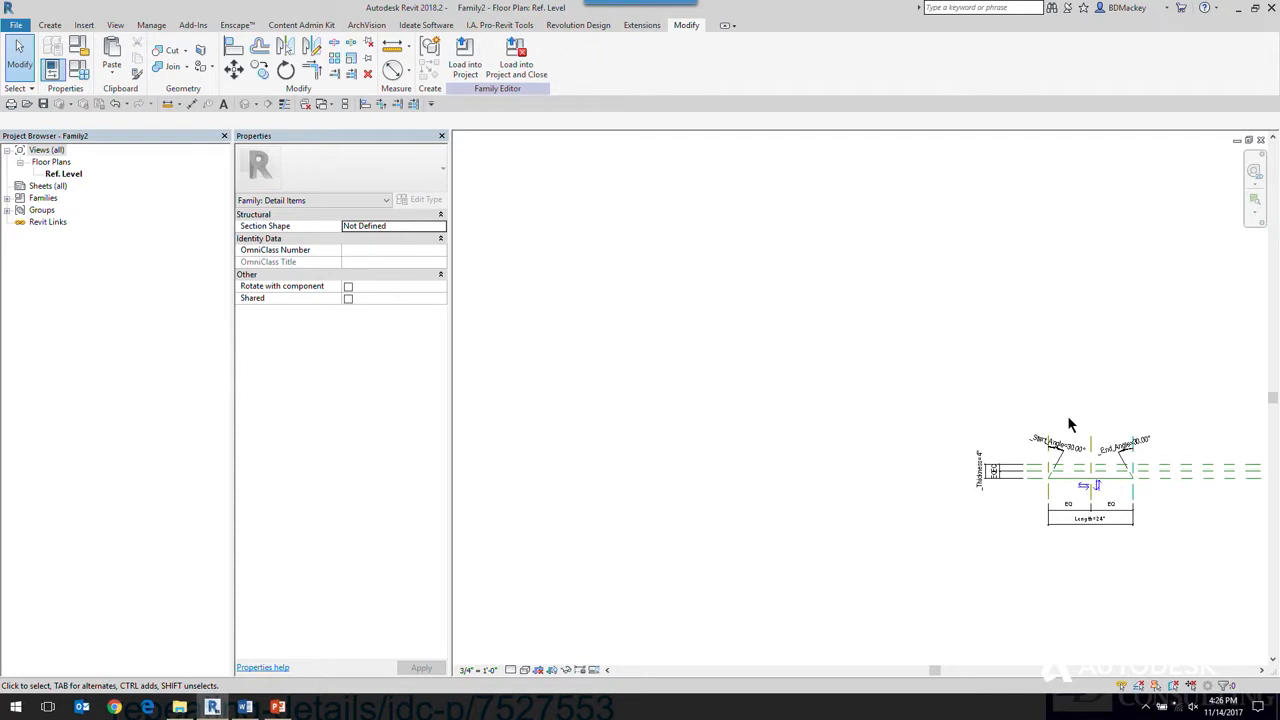
pyautogui.moveTo(1065, 415); pyautogui.dragTo(912, 226, button='middle')
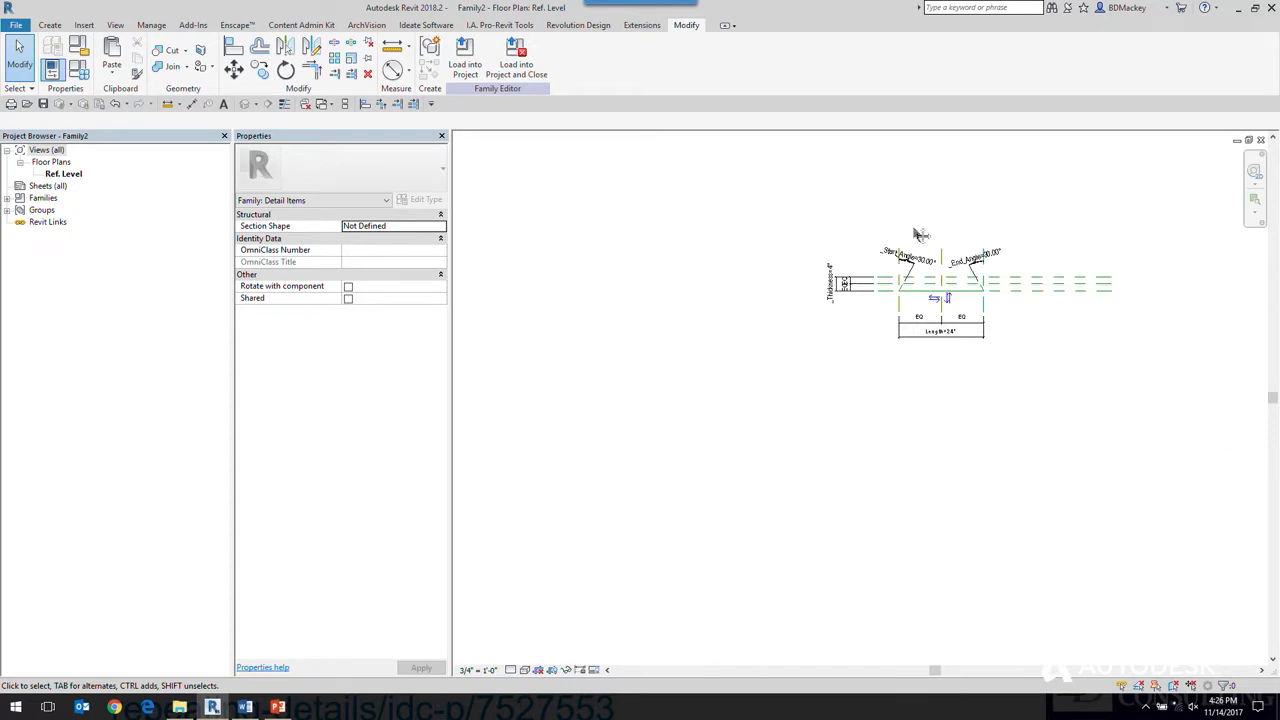
pyautogui.scroll(4, 945, 230)
pyautogui.moveTo(828, 373); pyautogui.dragTo(991, 350, button='middle')
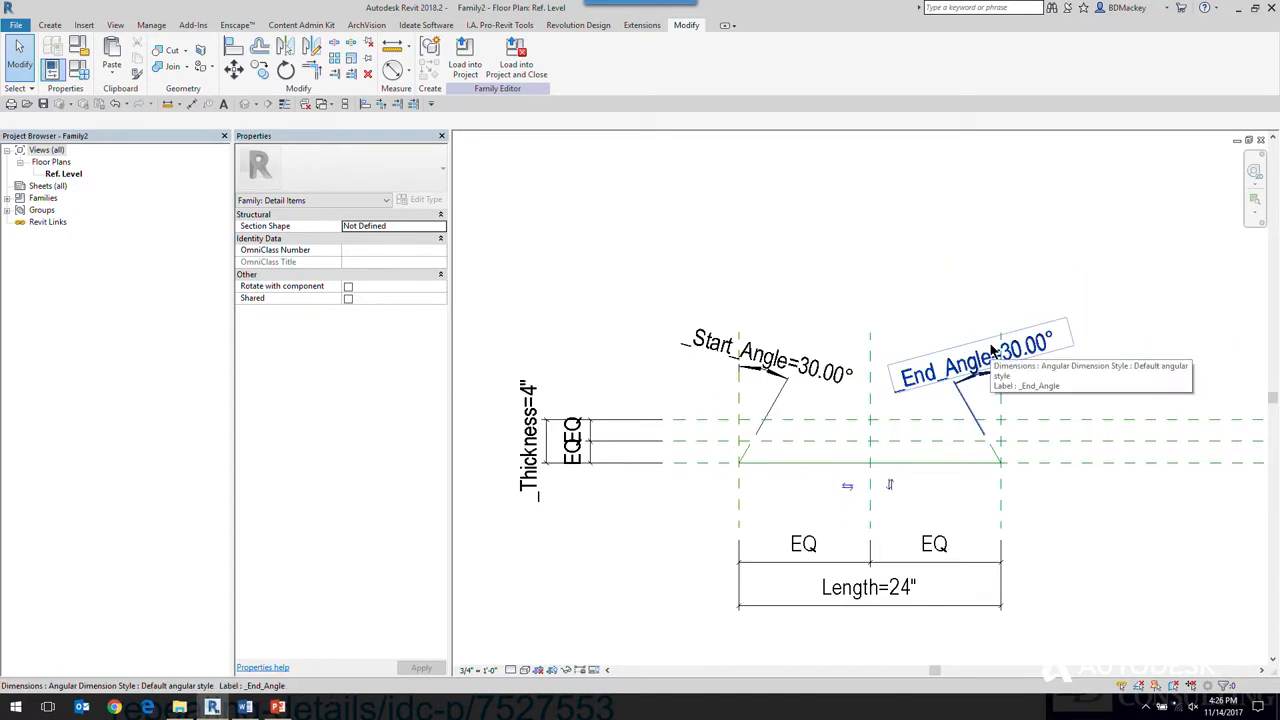
# Switch to File Explorer to examine _BDM_DetailOS_Rename.txt and _BDM_RFA.bat in the Templates folder, and return to Revit.
pyautogui.click(180, 707)
pyautogui.click(555, 332)
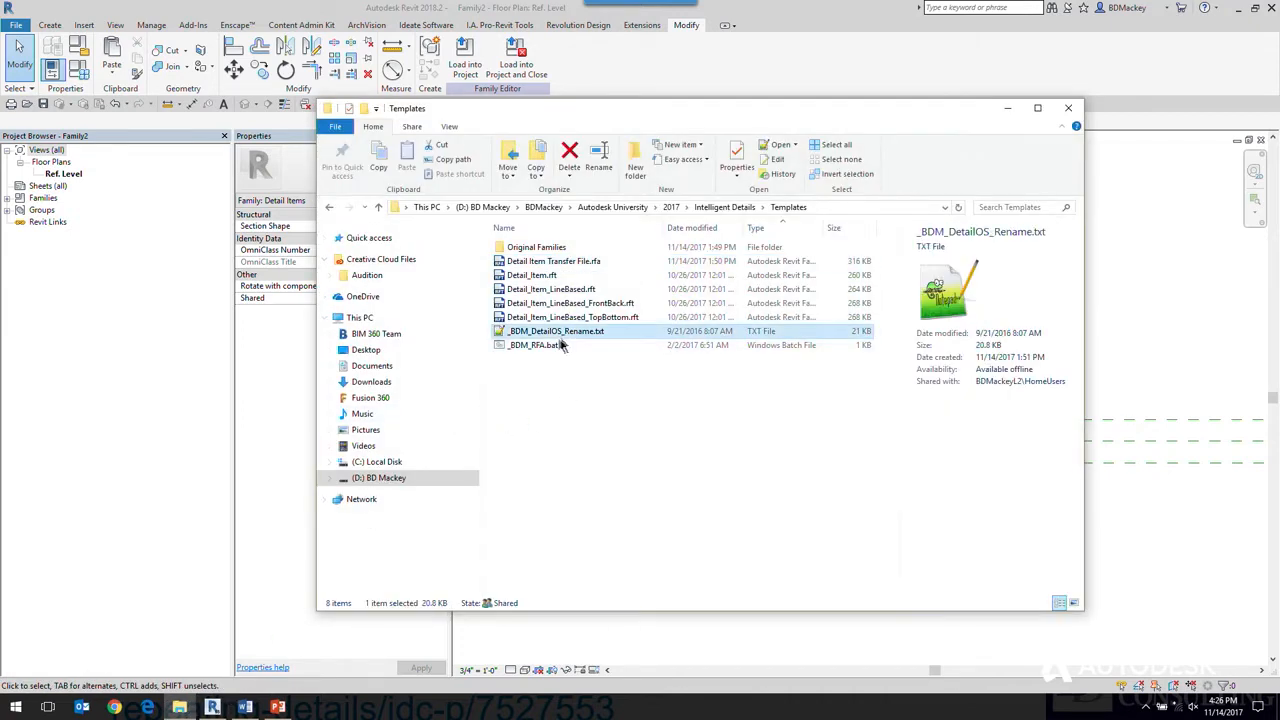
pyautogui.click(540, 345)
pyautogui.click(551, 334)
pyautogui.click(535, 345)
pyautogui.click(548, 332)
pyautogui.click(1008, 112)
# Start a filled region on the Ref. Level plan using the Gypsum type.
pyautogui.scroll(2, 806, 428)
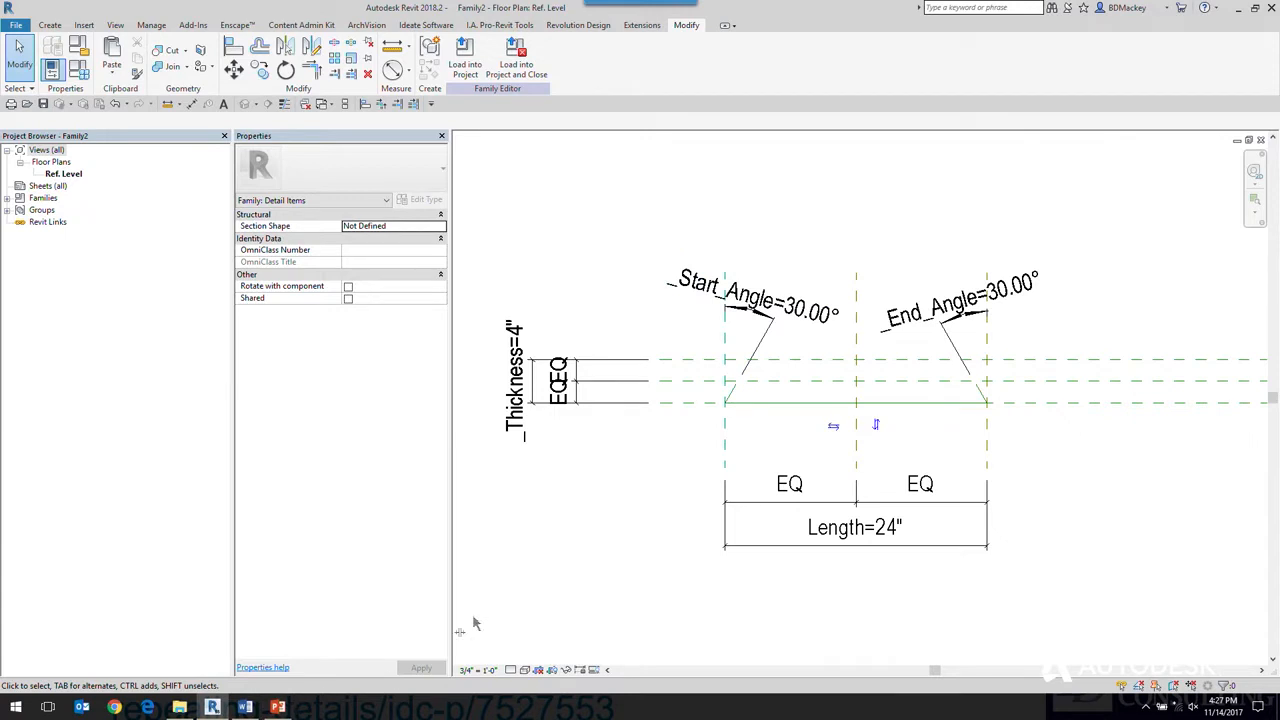
pyautogui.moveTo(527, 577); pyautogui.dragTo(539, 538, button='middle')
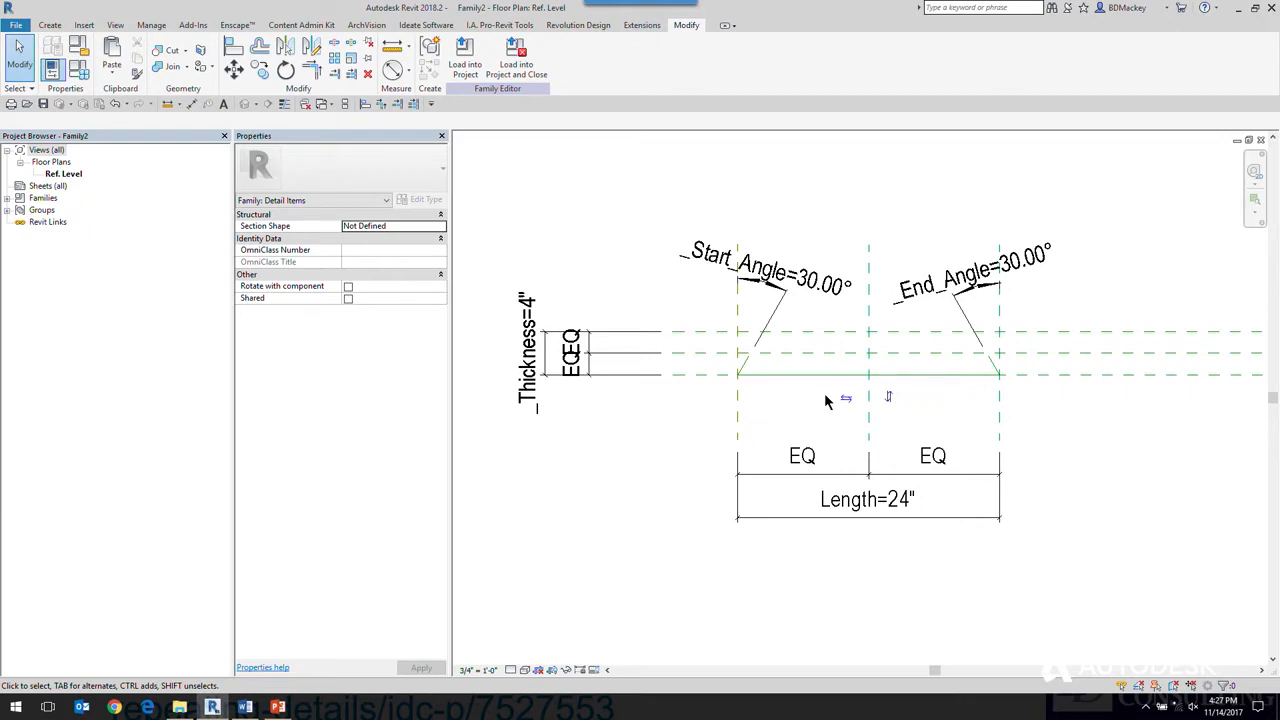
pyautogui.scroll(2, 778, 411)
pyautogui.moveTo(777, 405); pyautogui.dragTo(759, 403, button='middle')
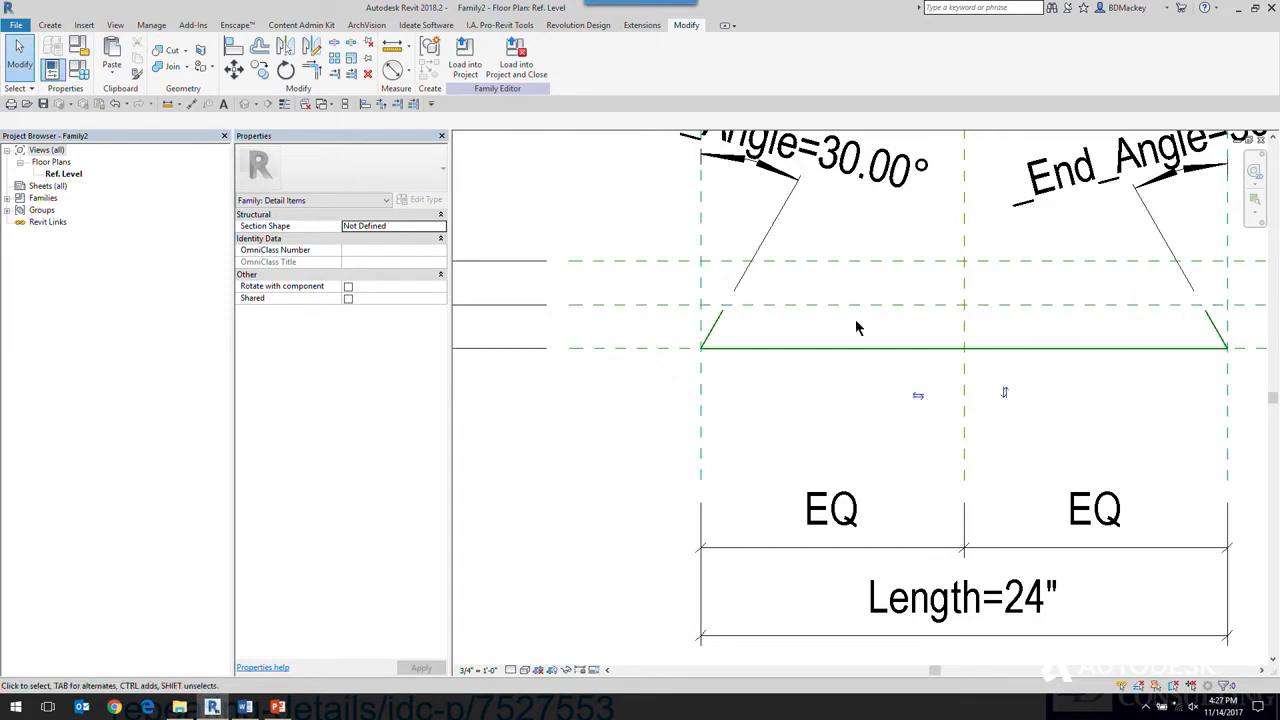
pyautogui.moveTo(855, 319); pyautogui.dragTo(742, 344, button='middle')
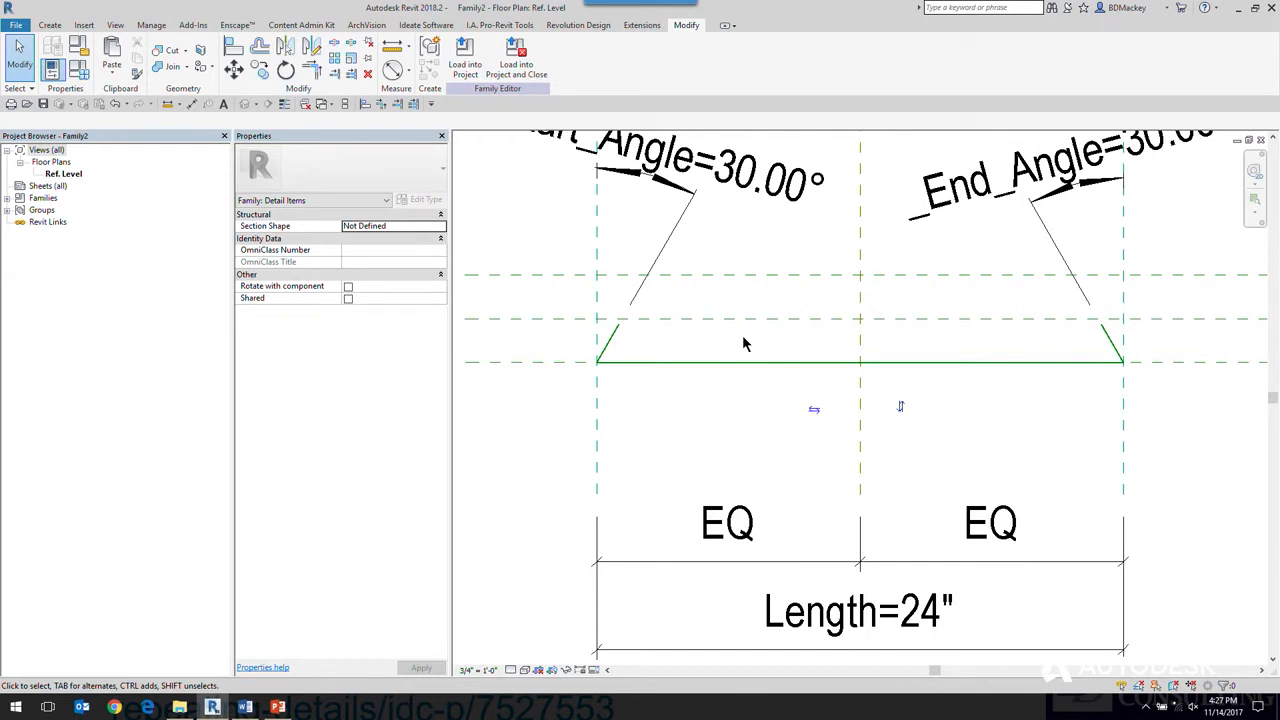
pyautogui.click(52, 26)
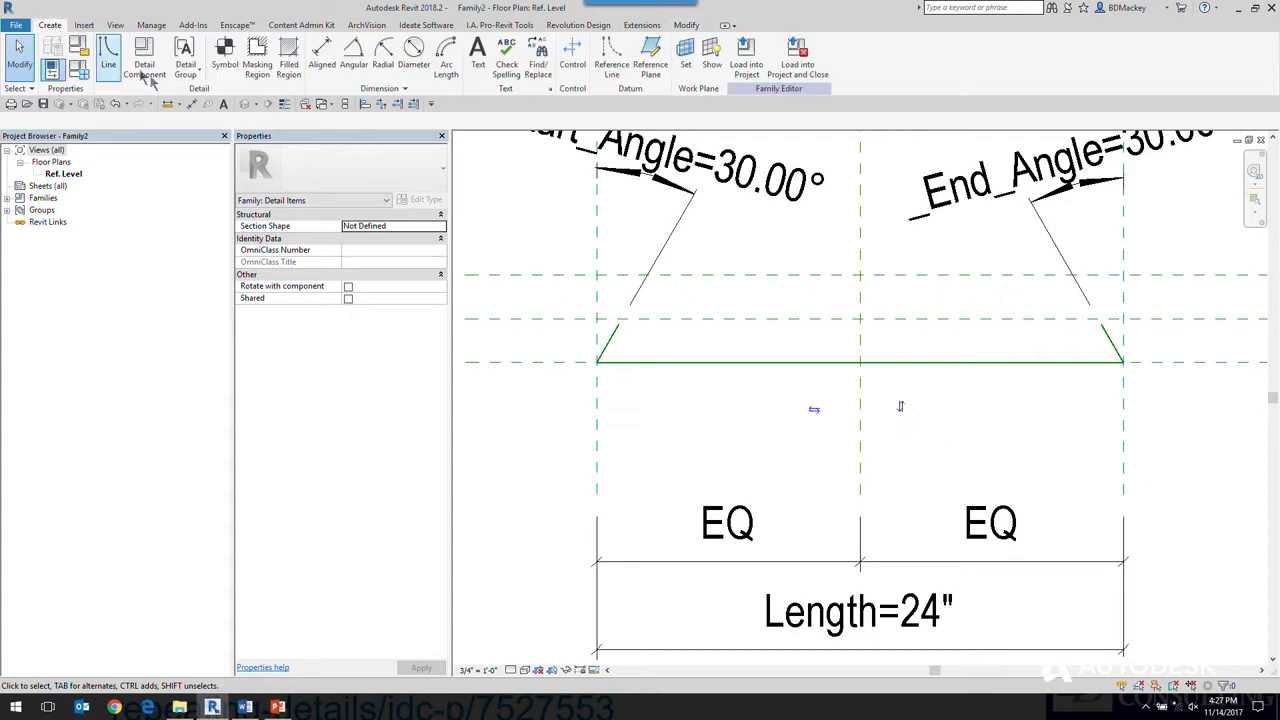
pyautogui.click(288, 60)
pyautogui.click(363, 171)
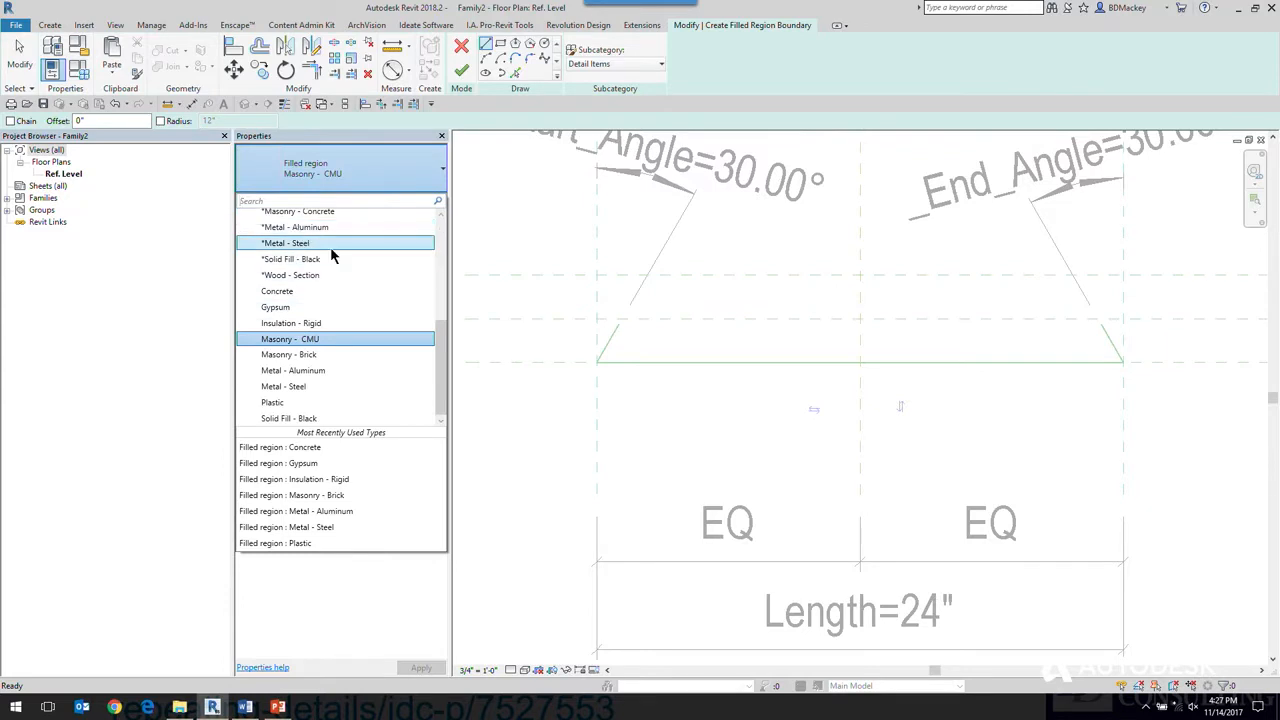
pyautogui.click(322, 339)
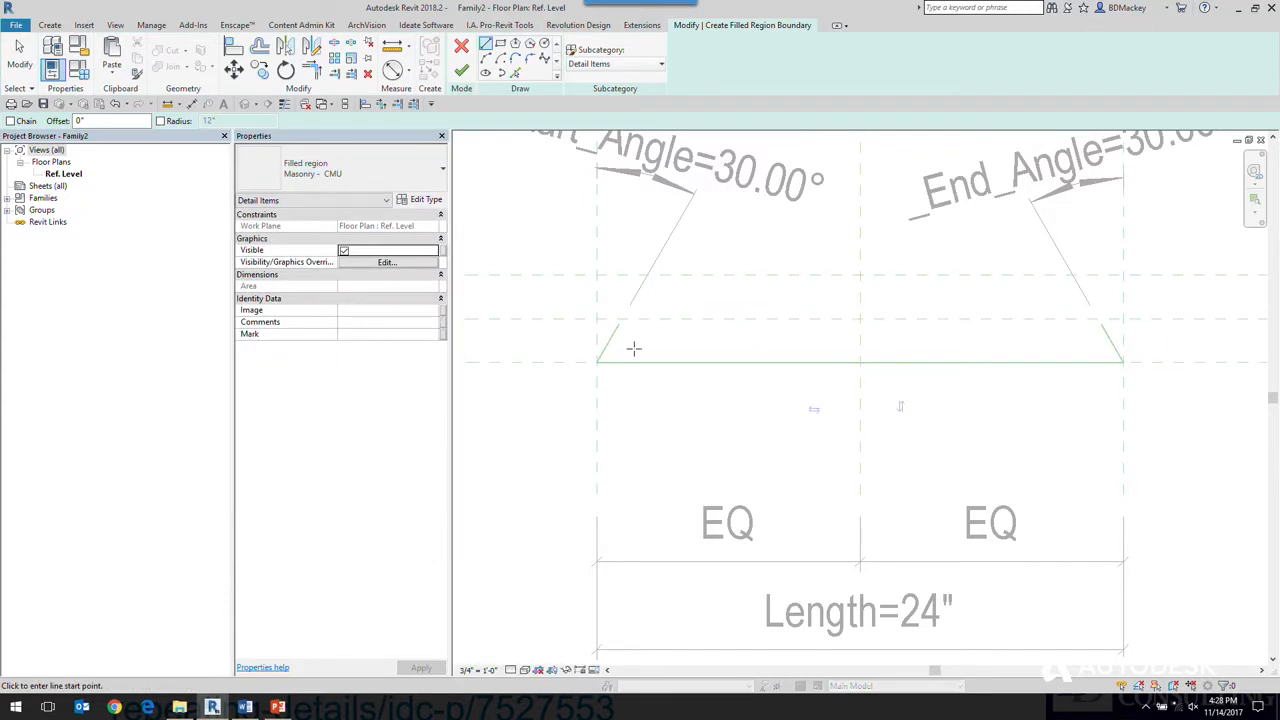
pyautogui.click(352, 169)
pyautogui.click(318, 308)
# Sketch <Invisible lines> boundary segments on the start-angle and end-angle reference lines at both ends of the 24" length.
pyautogui.scroll(2, 634, 341)
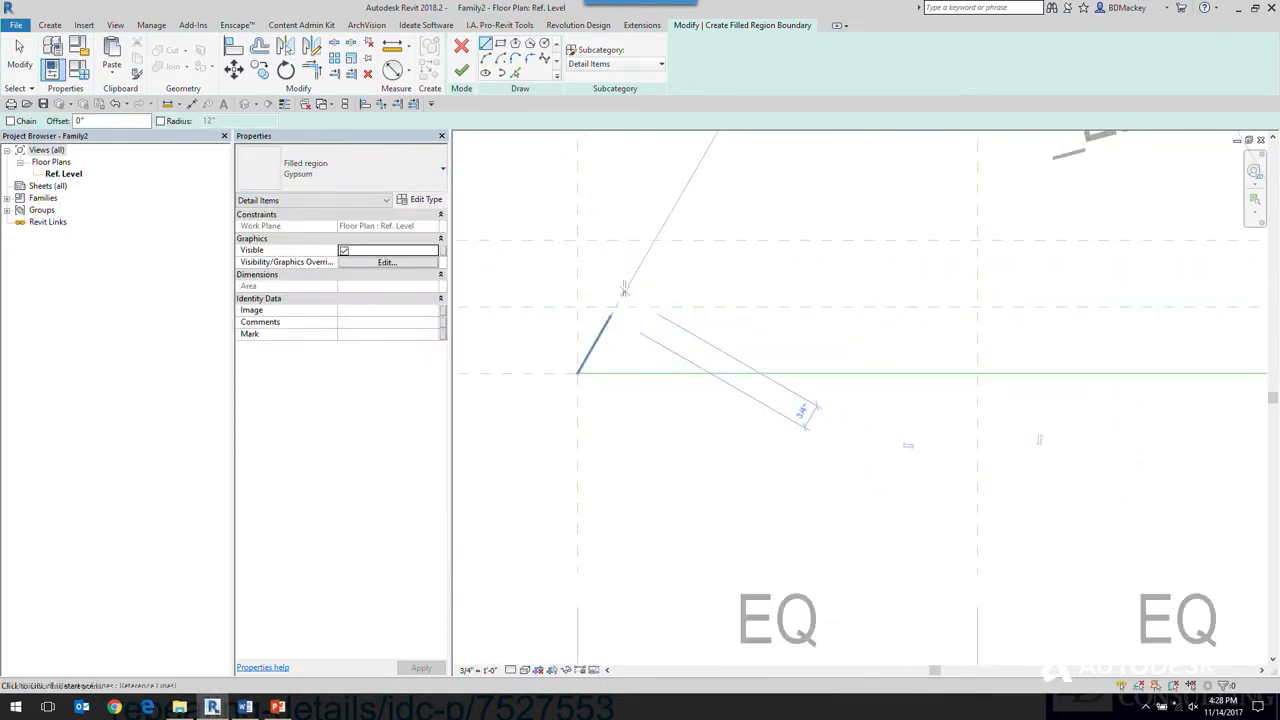
pyautogui.click(640, 64)
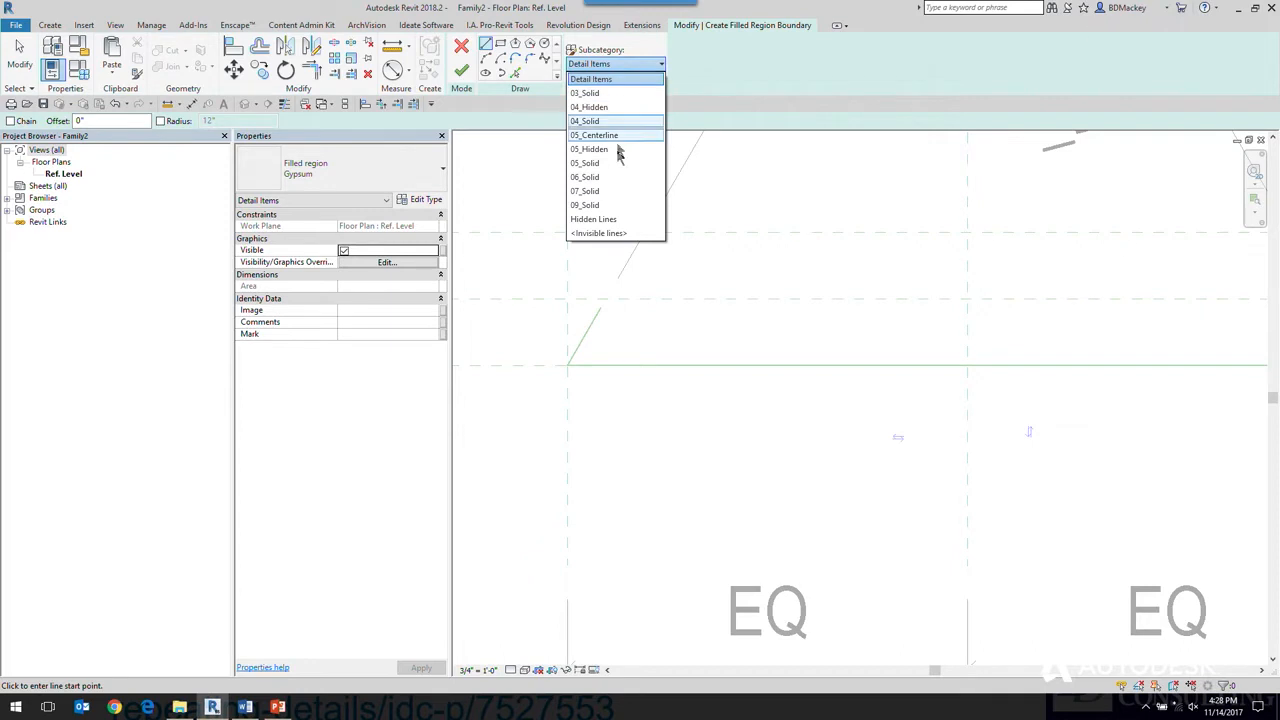
pyautogui.click(618, 234)
pyautogui.click(583, 336)
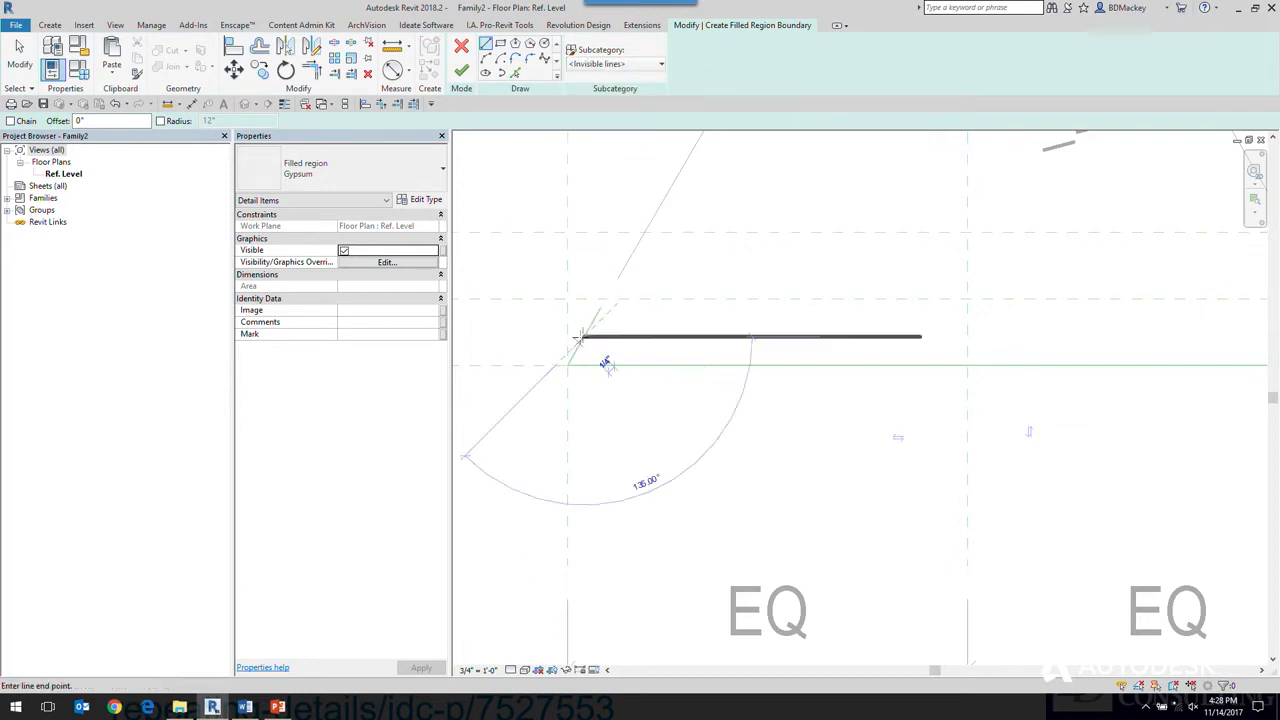
pyautogui.click(607, 291)
pyautogui.moveTo(866, 335); pyautogui.dragTo(495, 250, button='middle')
pyautogui.click(966, 229)
pyautogui.click(988, 266)
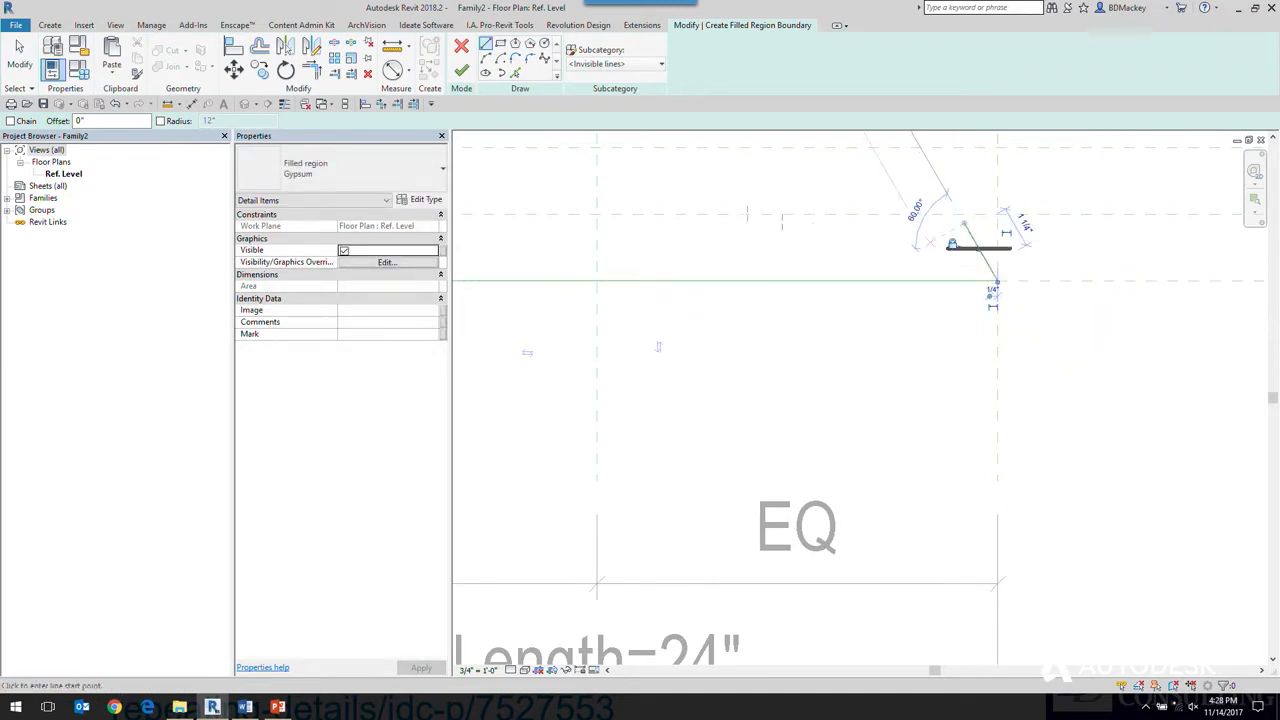
# Sketch 05_Solid boundary lines on the upper and lower horizontal reference planes, the lower one about 8 1/2" long.
pyautogui.click(657, 65)
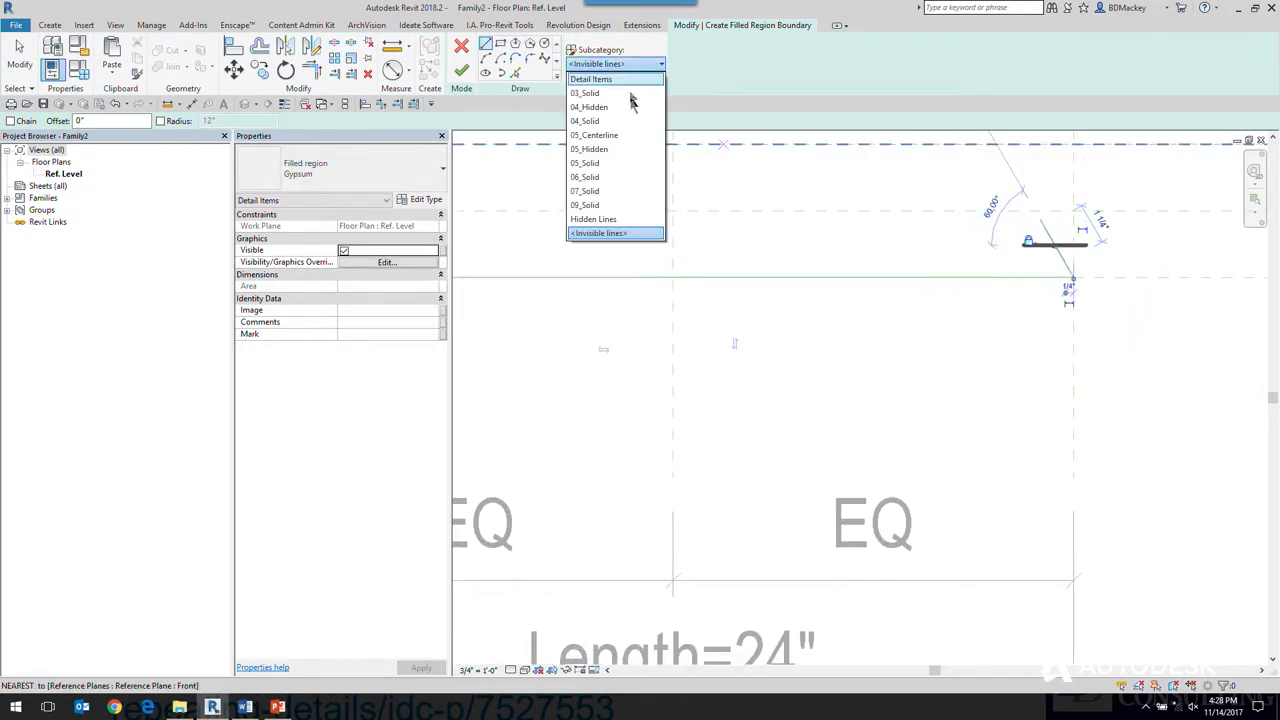
pyautogui.click(616, 176)
pyautogui.moveTo(740, 283); pyautogui.dragTo(928, 308, button='middle')
pyautogui.scroll(-3, 928, 308)
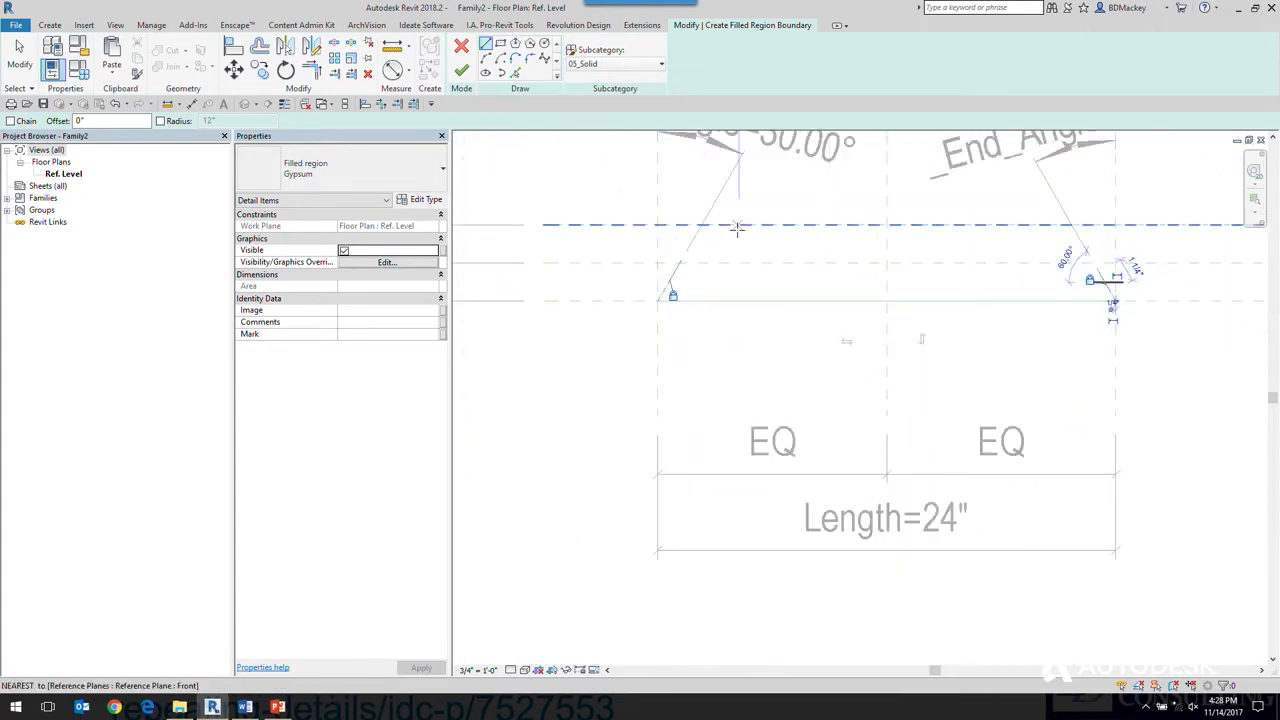
pyautogui.click(738, 225)
pyautogui.click(967, 226)
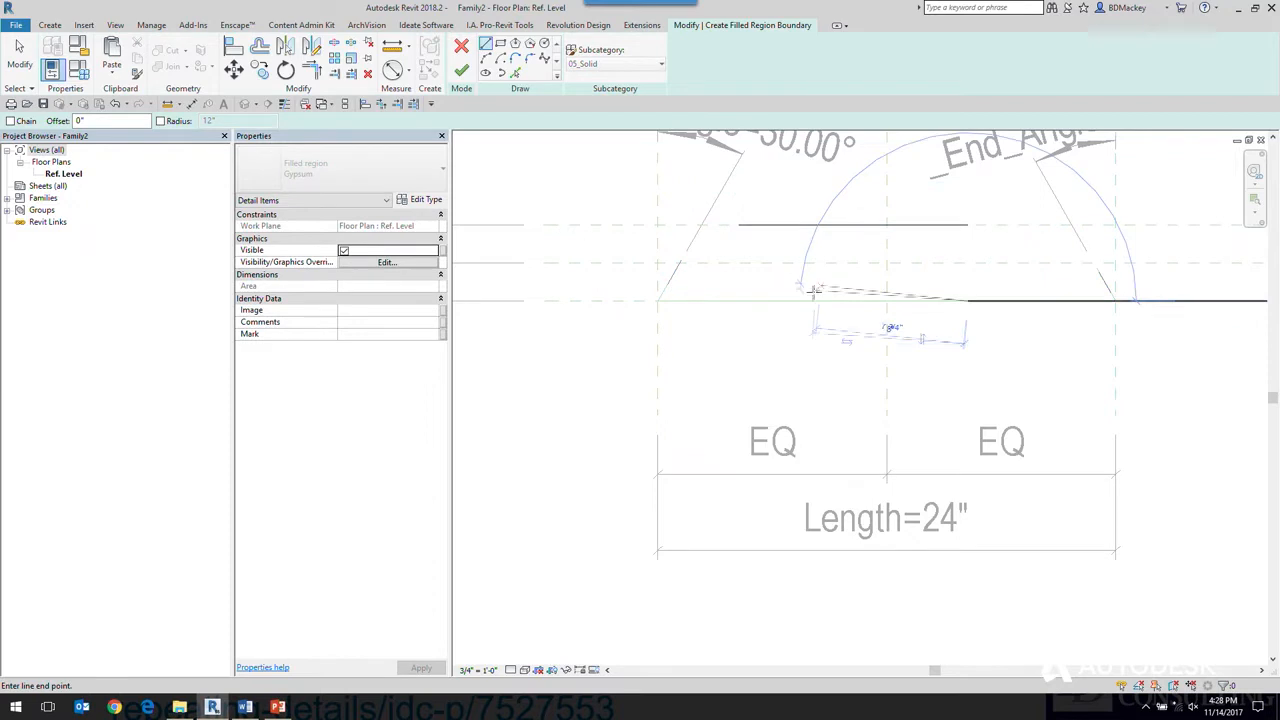
pyautogui.click(967, 300)
pyautogui.click(805, 300)
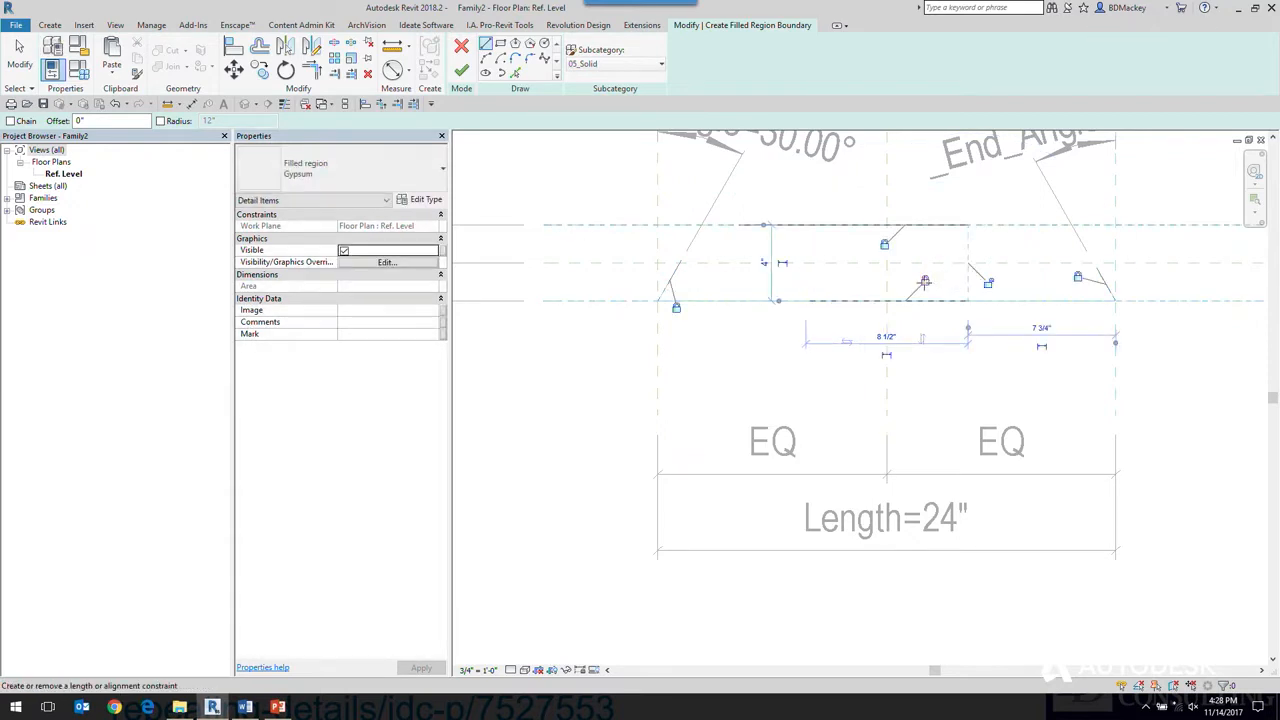
# Trim and extend the four boundary lines to corners forming a closed trapezoid, and finish the Gypsum filled region.
pyautogui.press('Escape')
pyautogui.press('Escape')
pyautogui.press('t')
pyautogui.press('r')
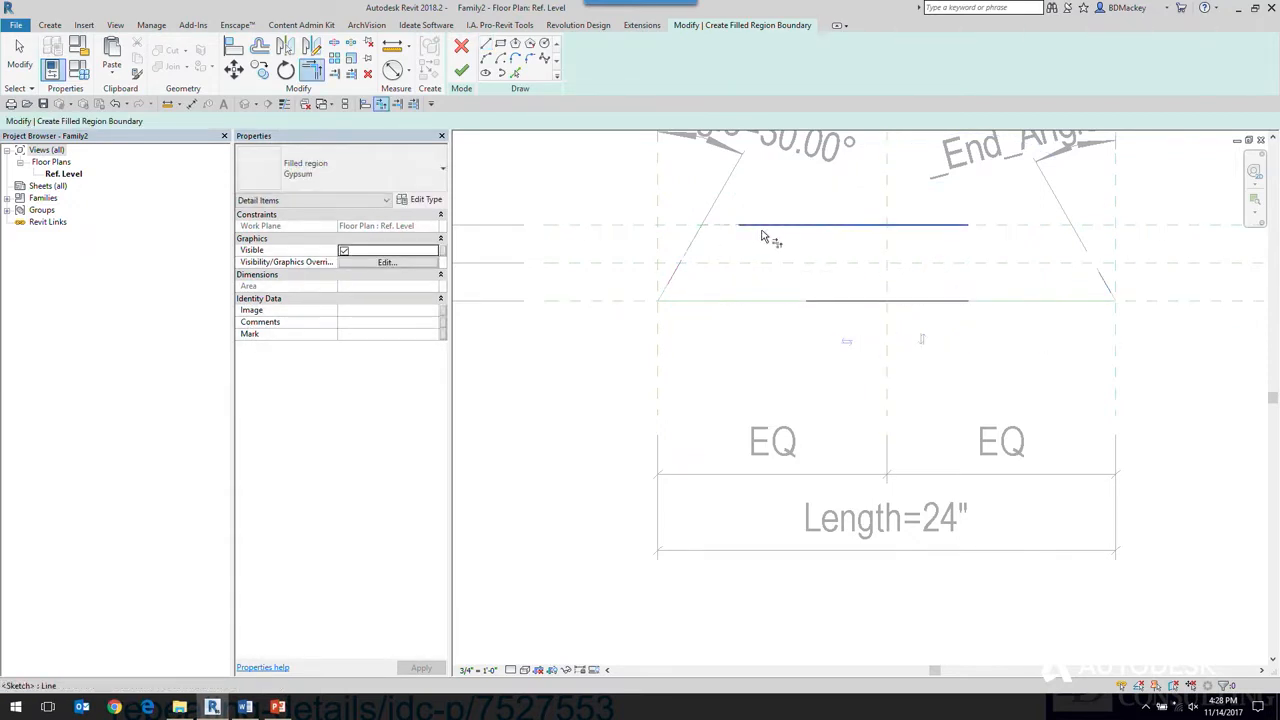
pyautogui.click(935, 237)
pyautogui.click(1100, 277)
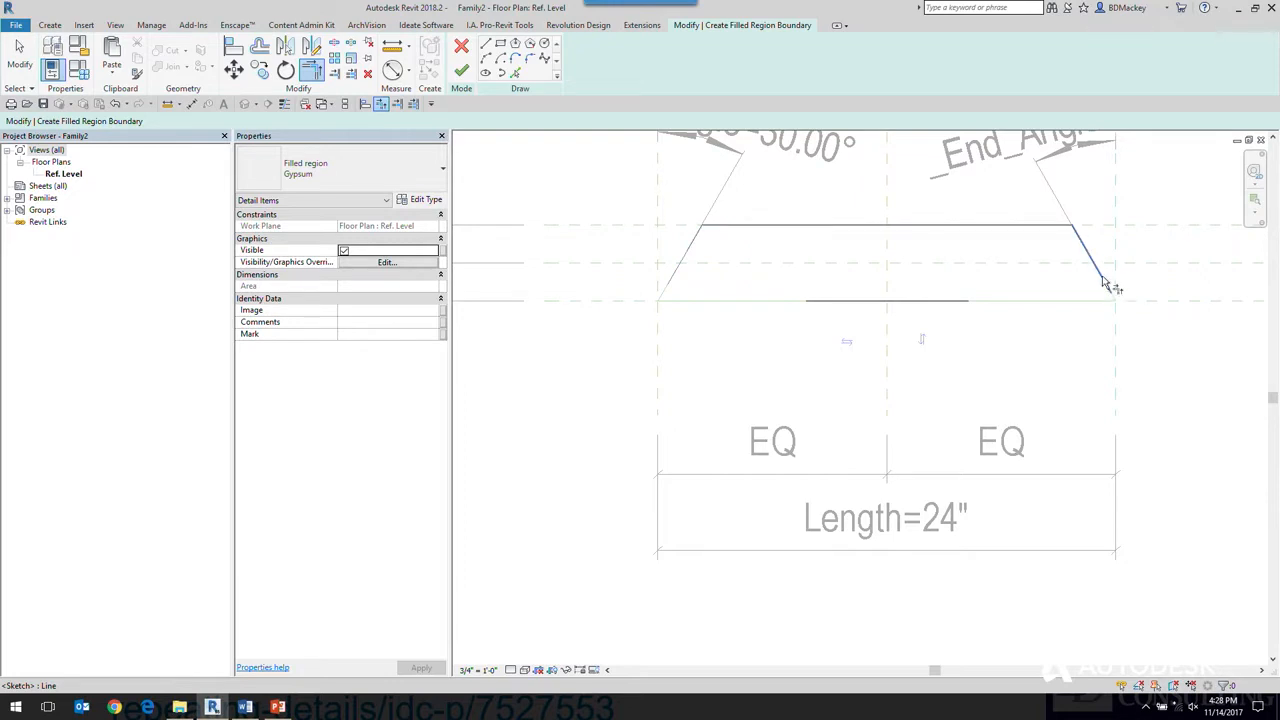
pyautogui.click(947, 302)
pyautogui.click(830, 301)
pyautogui.click(684, 256)
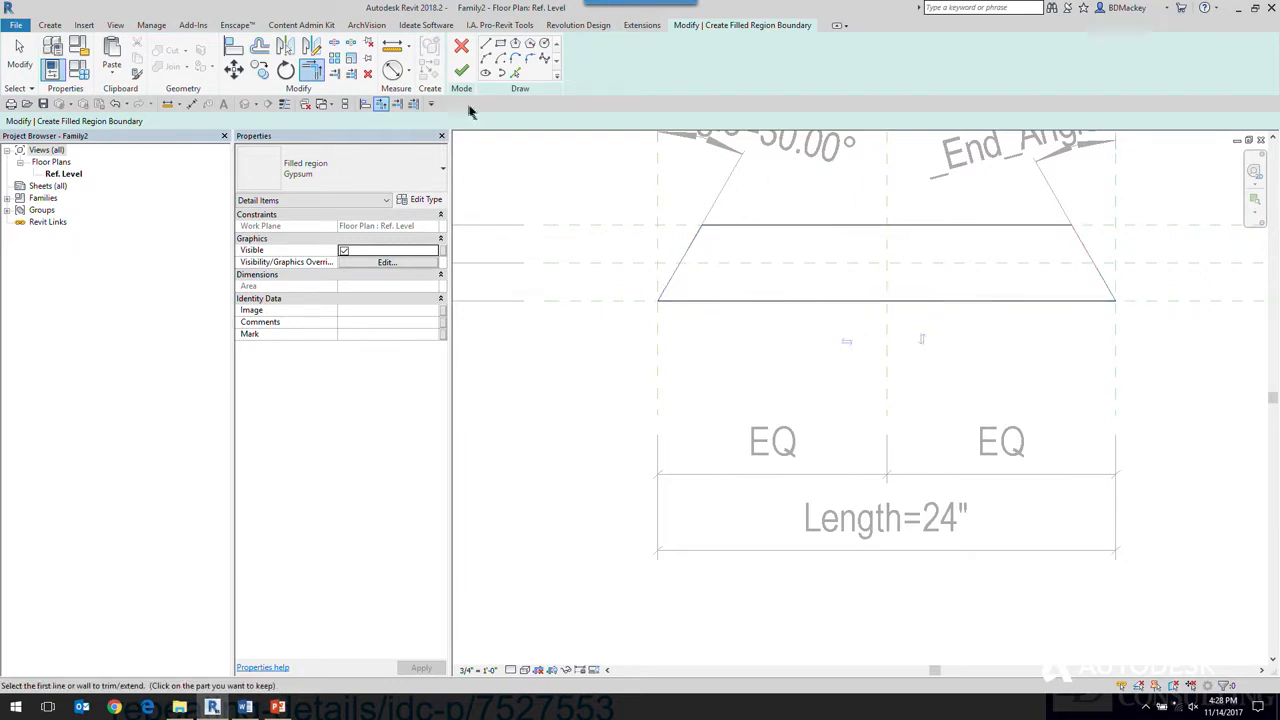
pyautogui.click(466, 74)
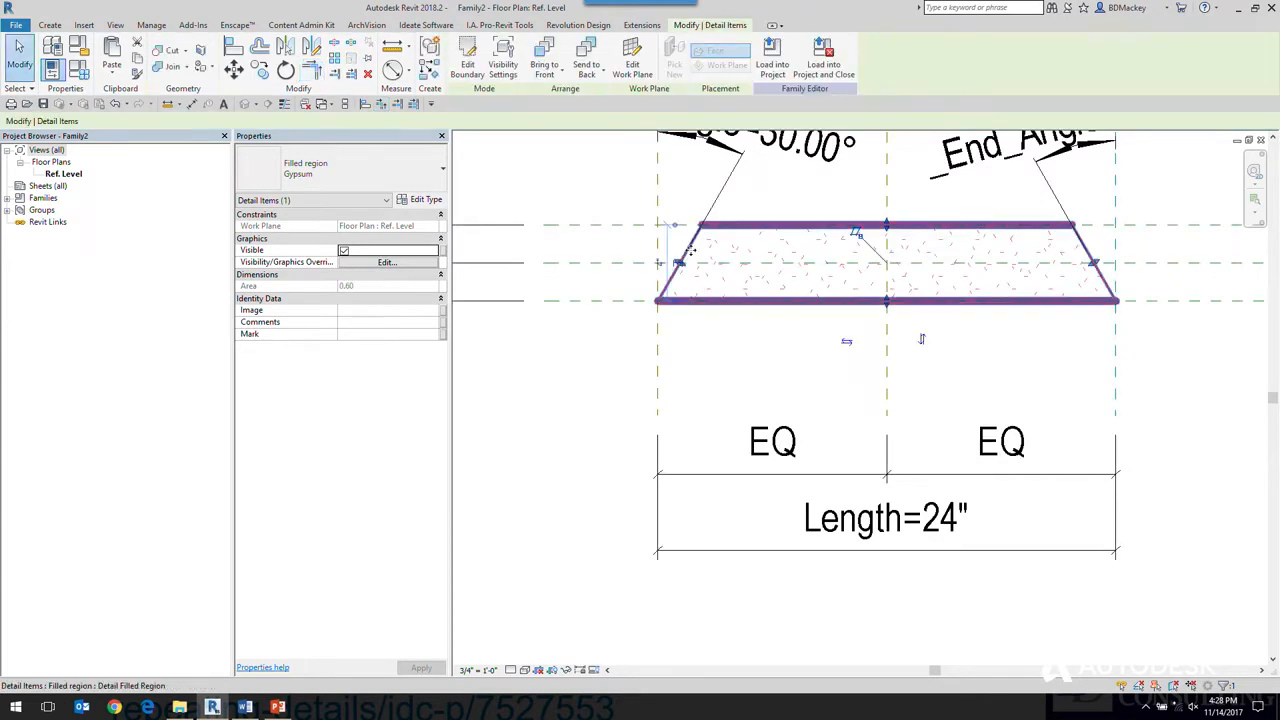
# Temporarily hide the filled region's category and draw a 05_Solid line about 2 3/4" long along the start-angle reference line.
pyautogui.scroll(1, 690, 250)
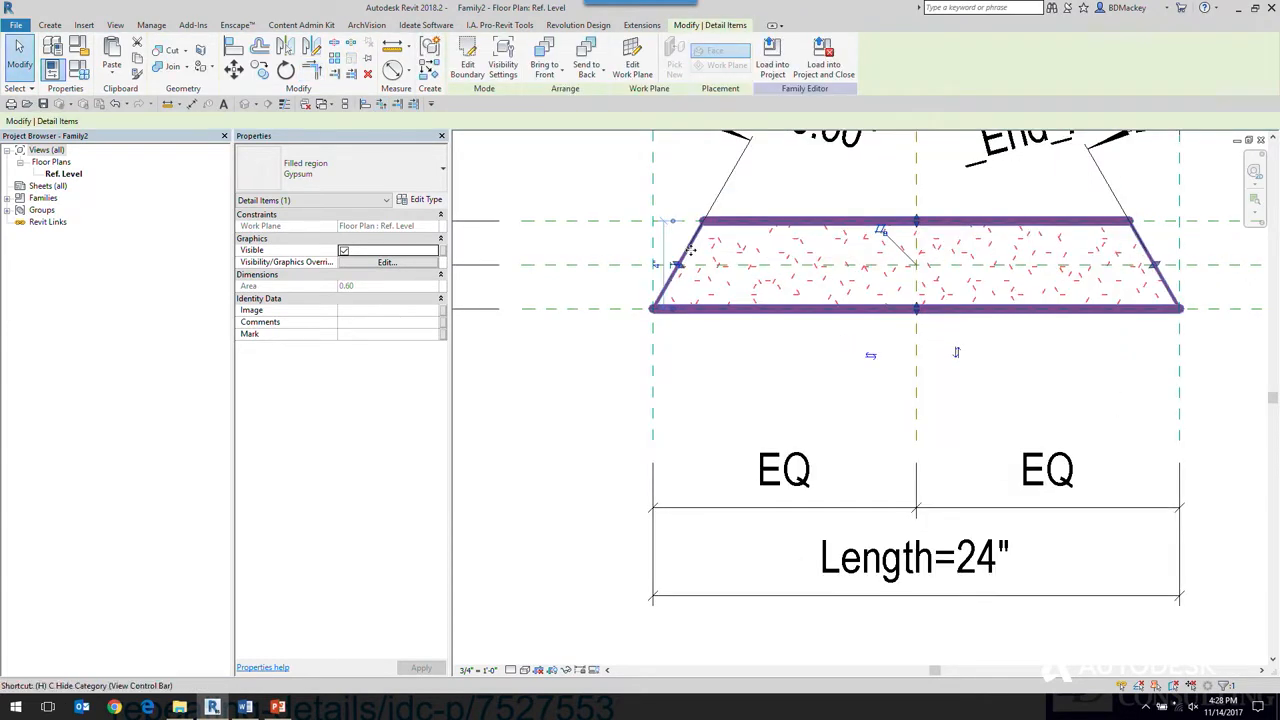
pyautogui.press('c')
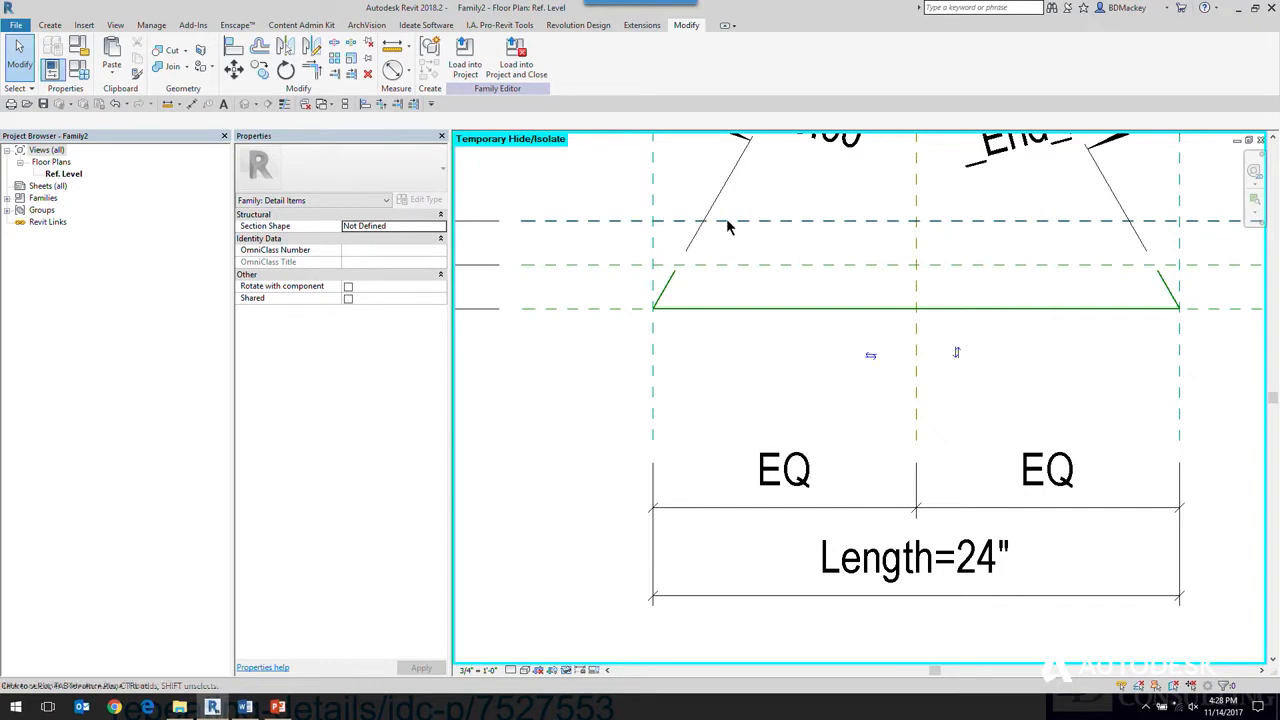
pyautogui.click(50, 25)
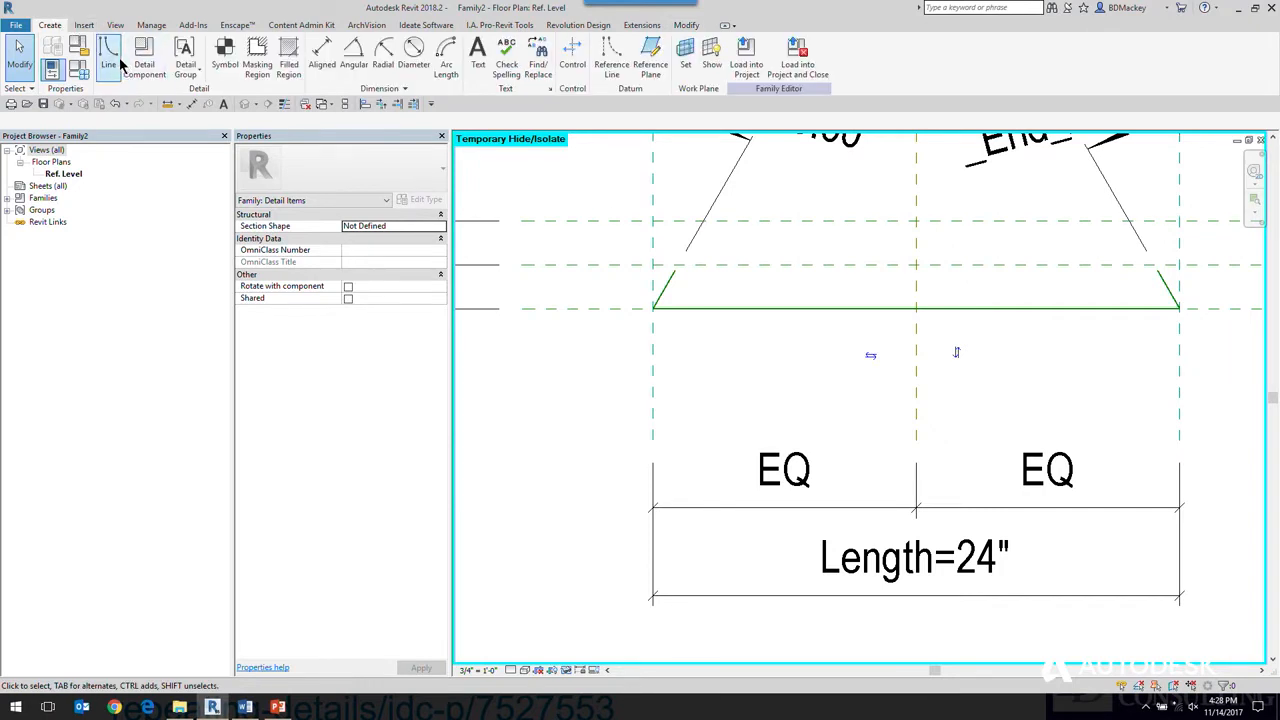
pyautogui.click(113, 55)
pyautogui.click(600, 64)
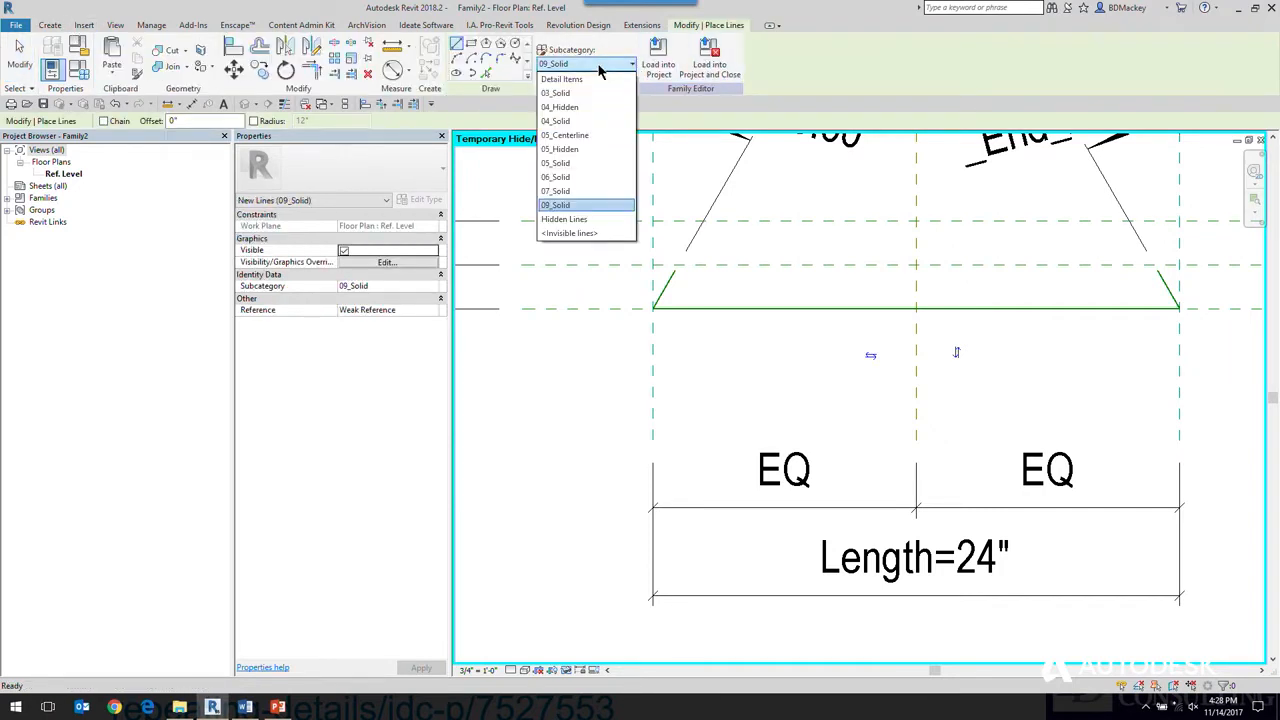
pyautogui.click(567, 165)
pyautogui.click(664, 290)
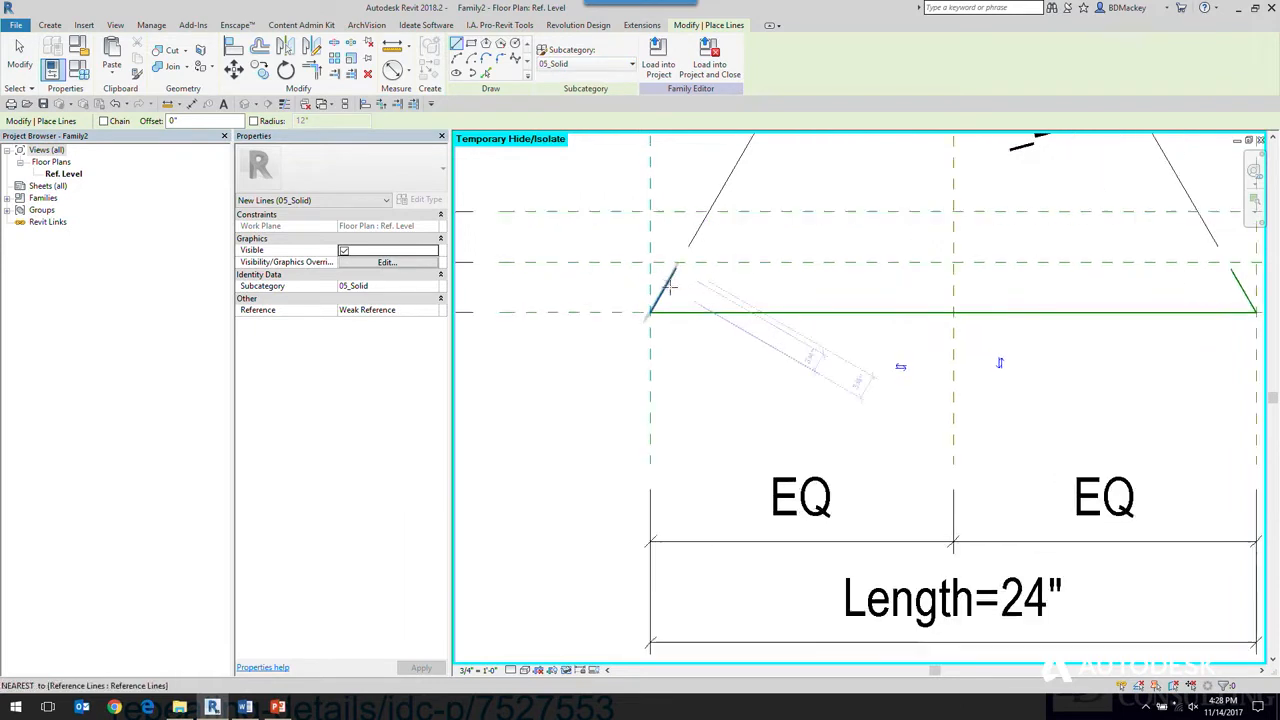
pyautogui.scroll(3, 671, 285)
pyautogui.click(711, 198)
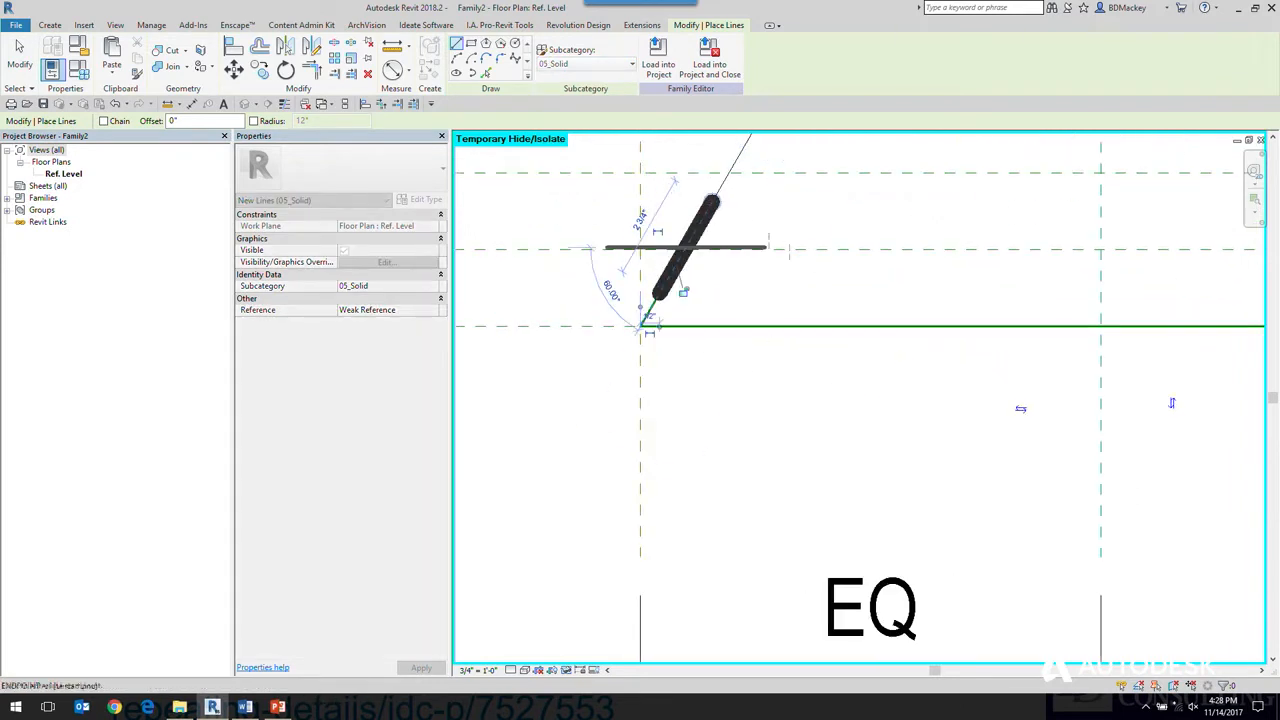
# Draw a 05_Solid line about 2 1/2" long along the end-angle reference line, and end the Line command.
pyautogui.scroll(-2, 688, 292)
pyautogui.moveTo(997, 320); pyautogui.dragTo(908, 307, button='middle')
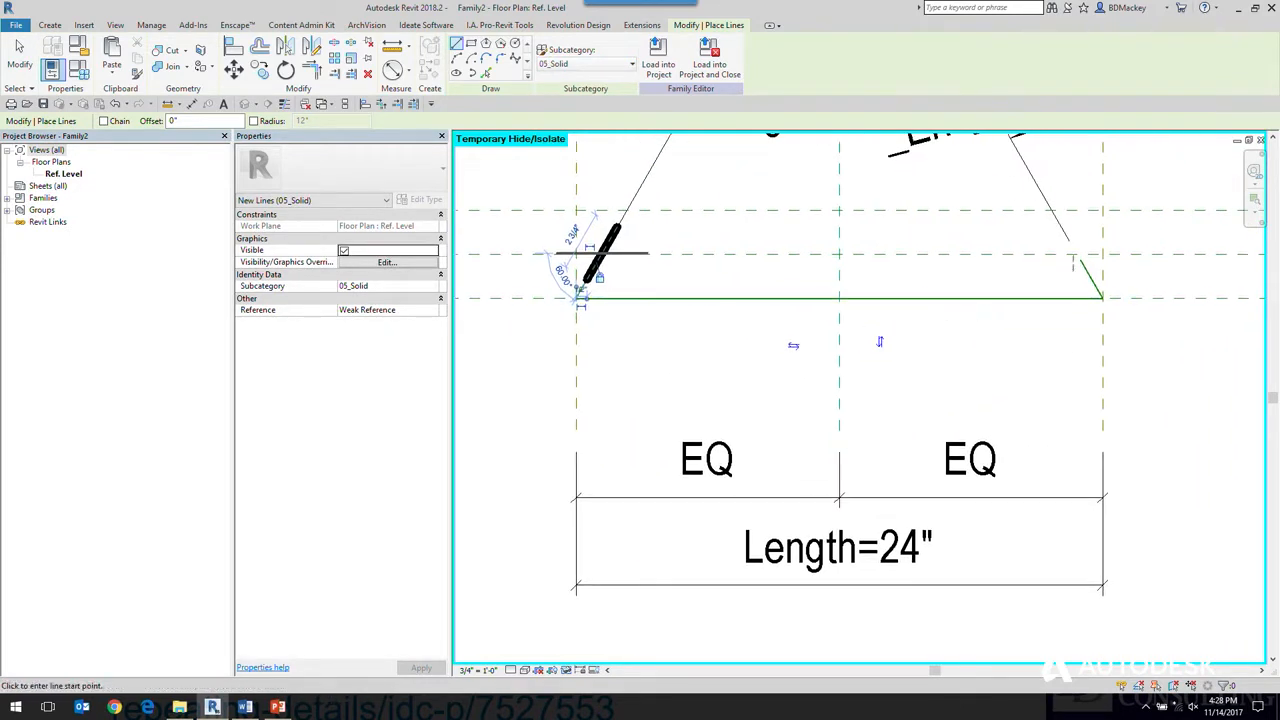
pyautogui.click(1065, 232)
pyautogui.click(1092, 297)
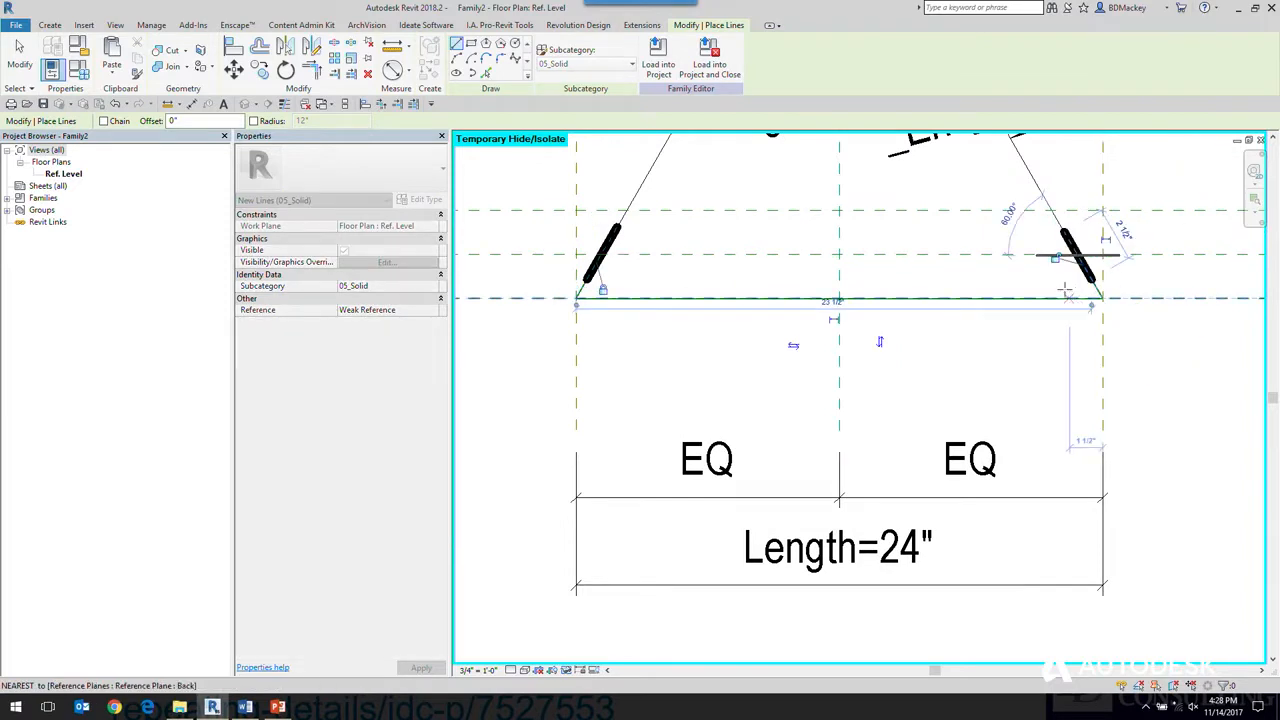
pyautogui.rightClick(872, 224)
pyautogui.click(880, 237)
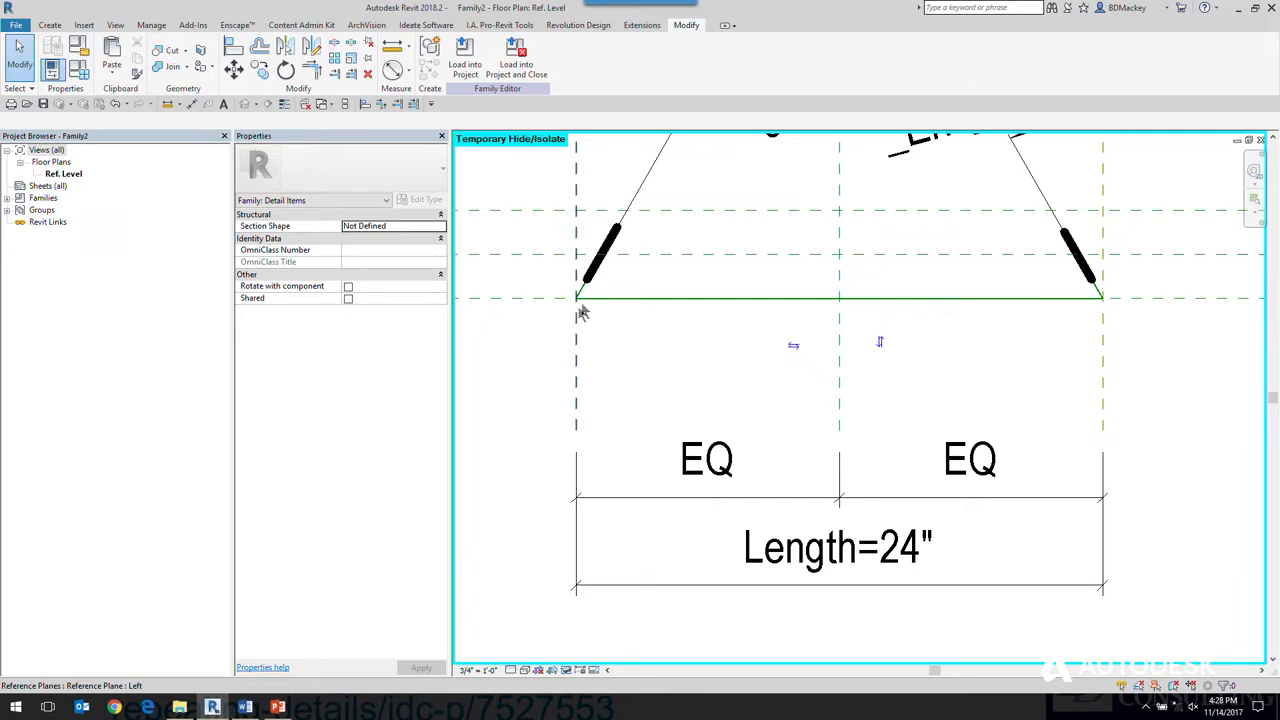
# Align the upper endpoints of both slanted end lines to the upper horizontal reference plane.
pyautogui.click(237, 50)
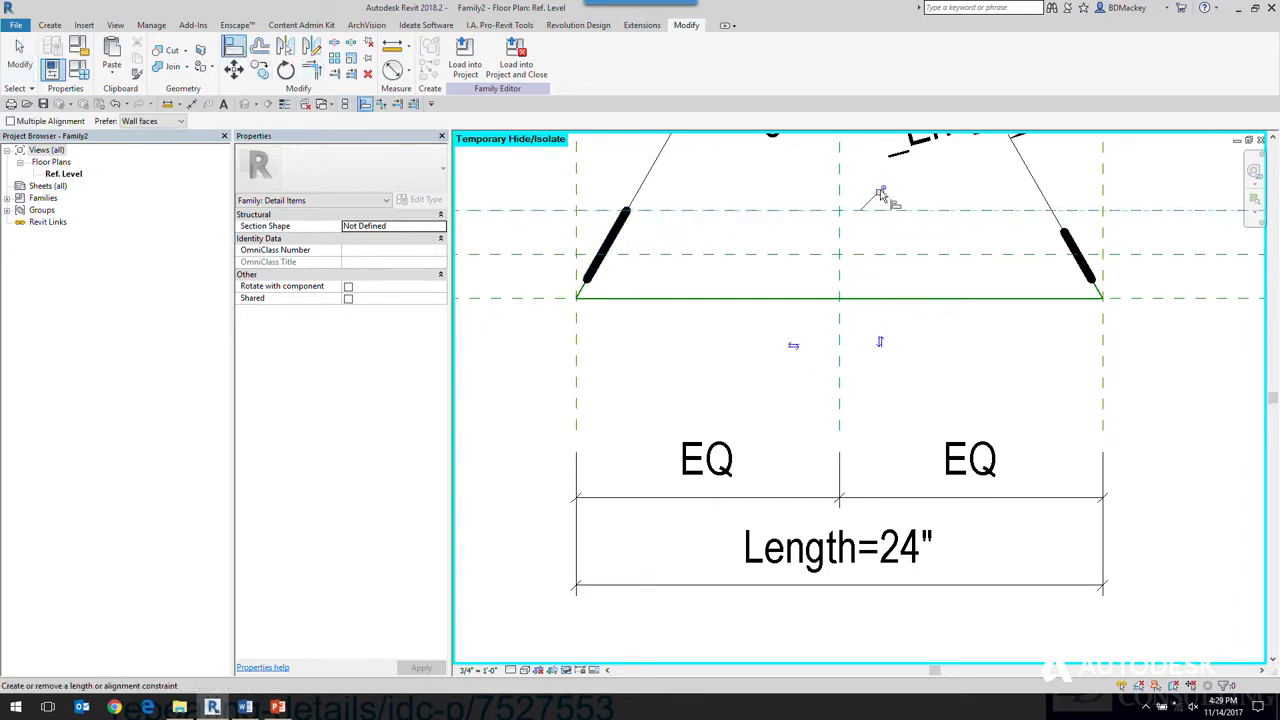
pyautogui.click(997, 214)
pyautogui.click(1074, 250)
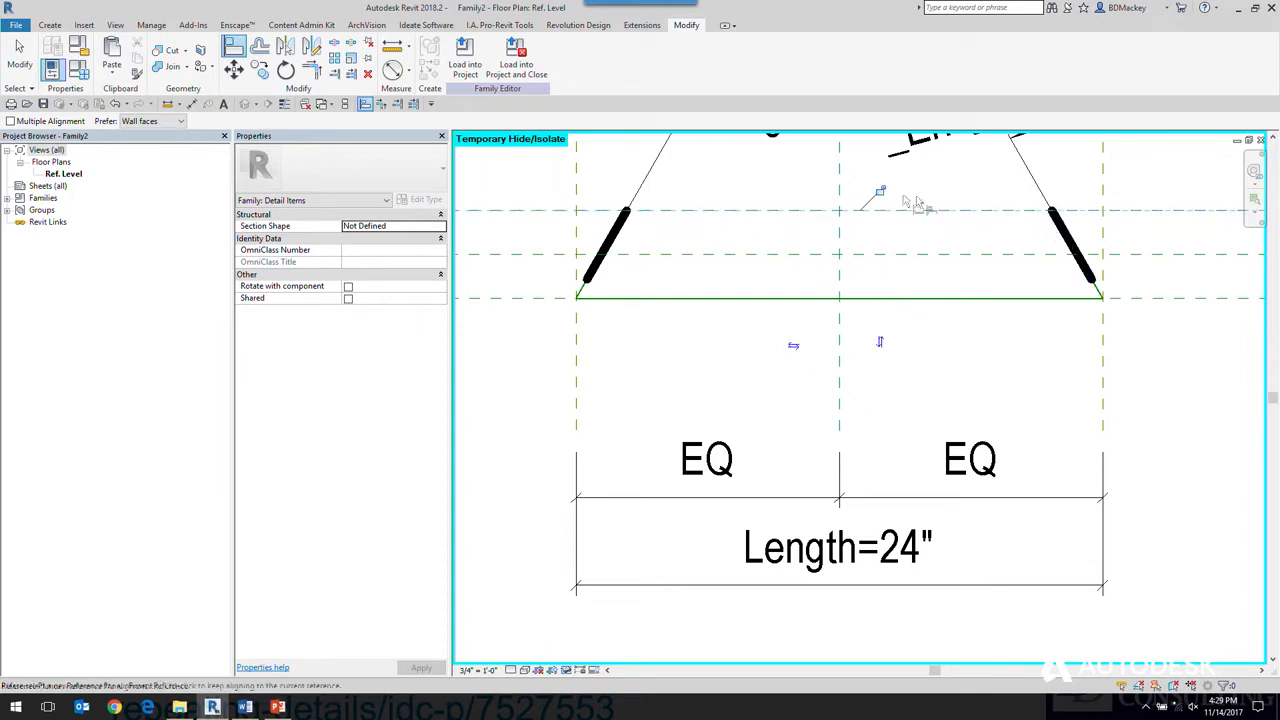
# Align the lower endpoints of both slanted end lines to the lower horizontal reference plane, and end the Align command.
pyautogui.click(1146, 305)
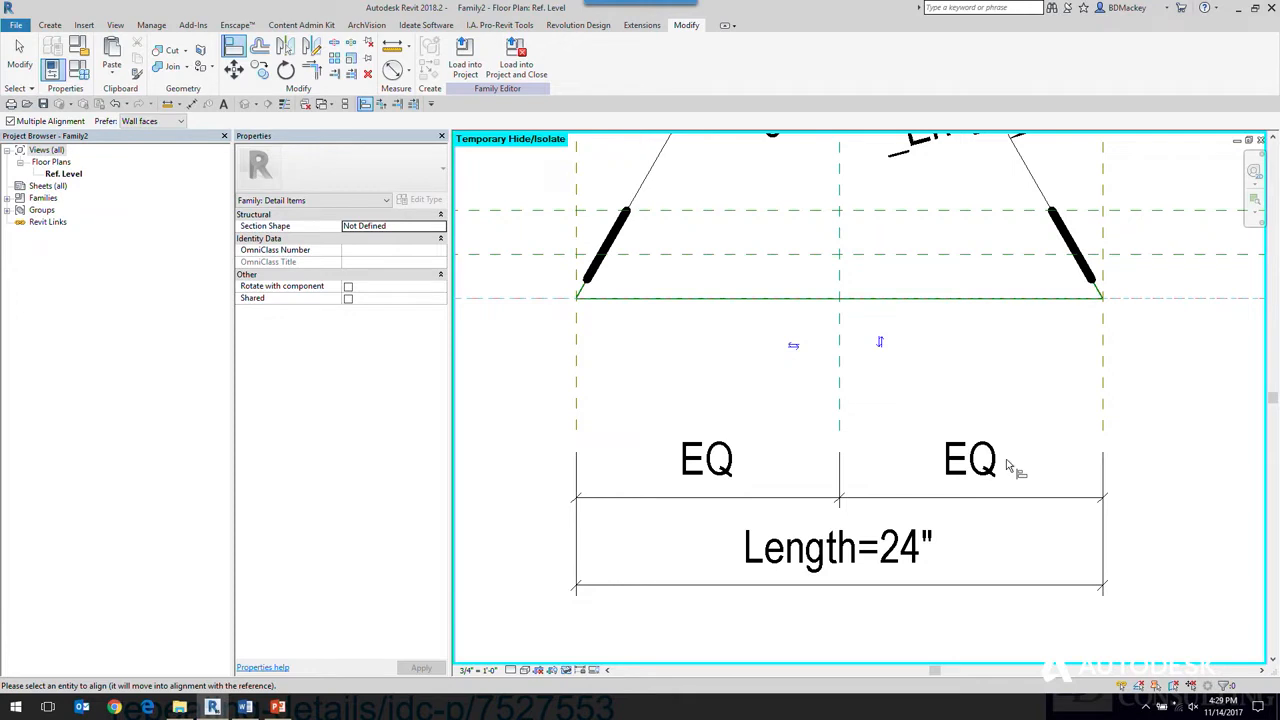
pyautogui.click(1102, 297)
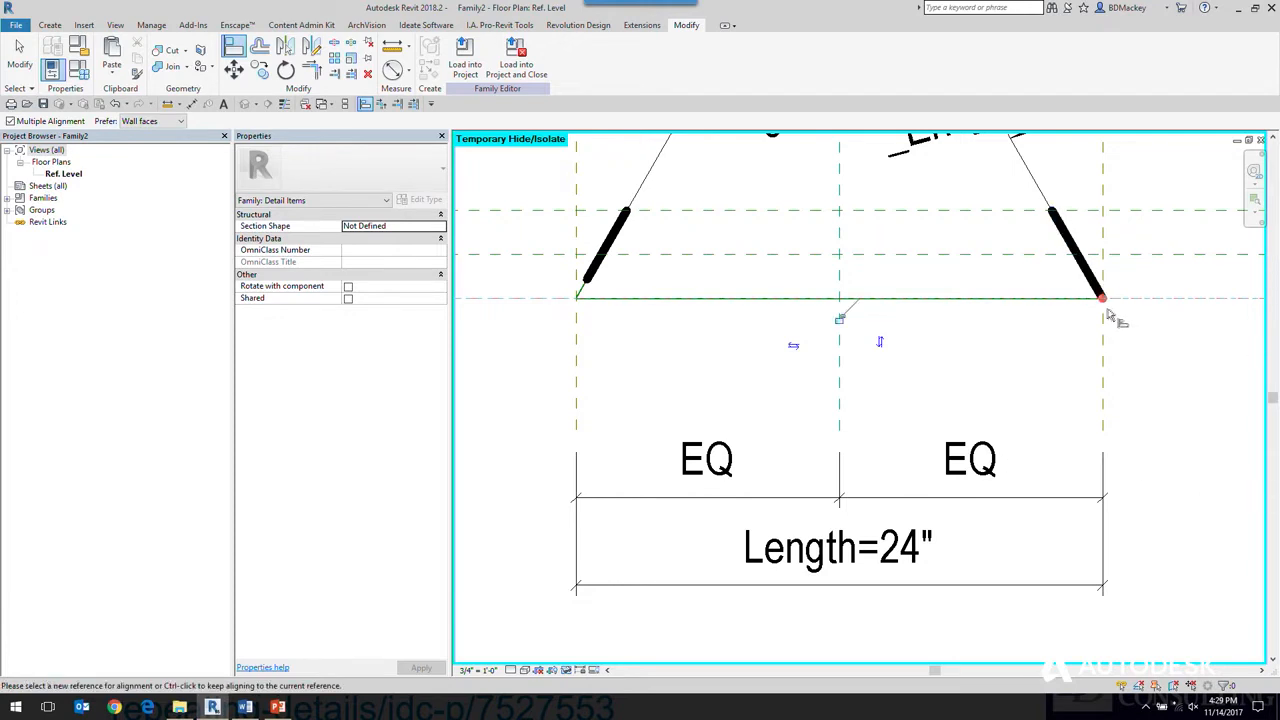
pyautogui.click(577, 302)
pyautogui.rightClick(525, 372)
pyautogui.click(539, 378)
pyautogui.rightClick(541, 378)
pyautogui.click(580, 384)
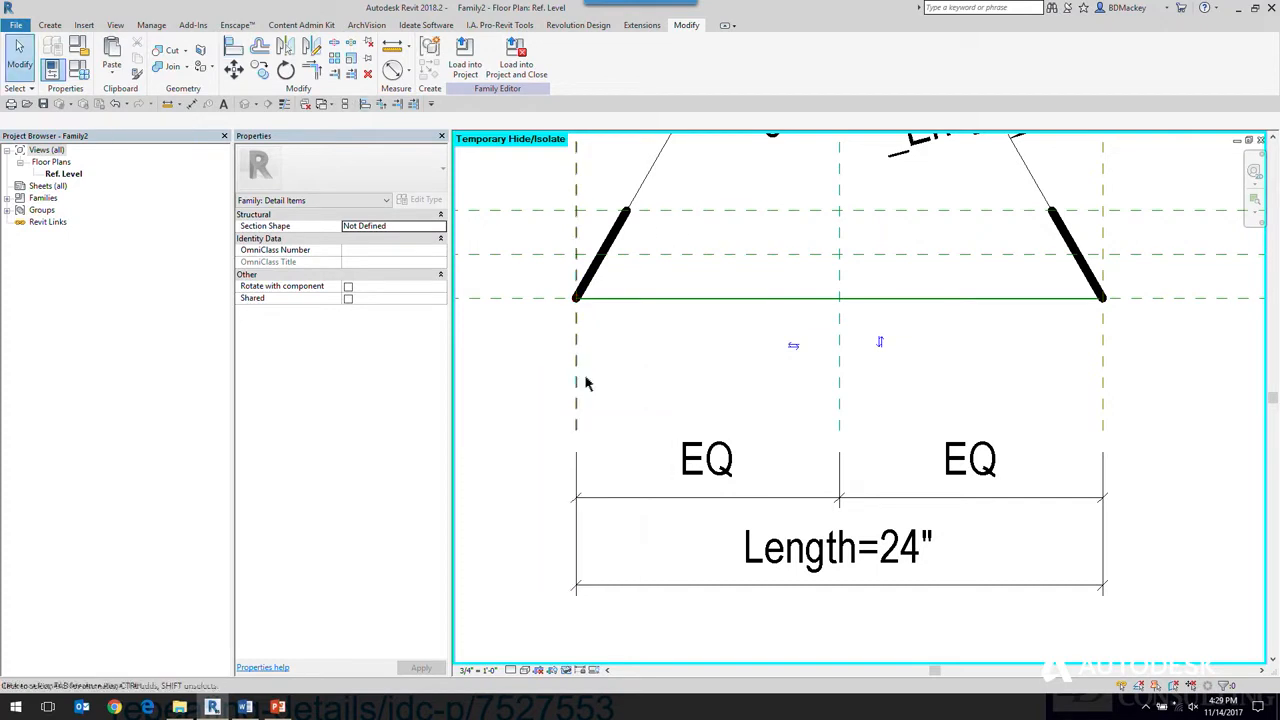
# Associate the Visible property of the start-angle line with the _Start_Line family parameter.
pyautogui.scroll(-1, 584, 376)
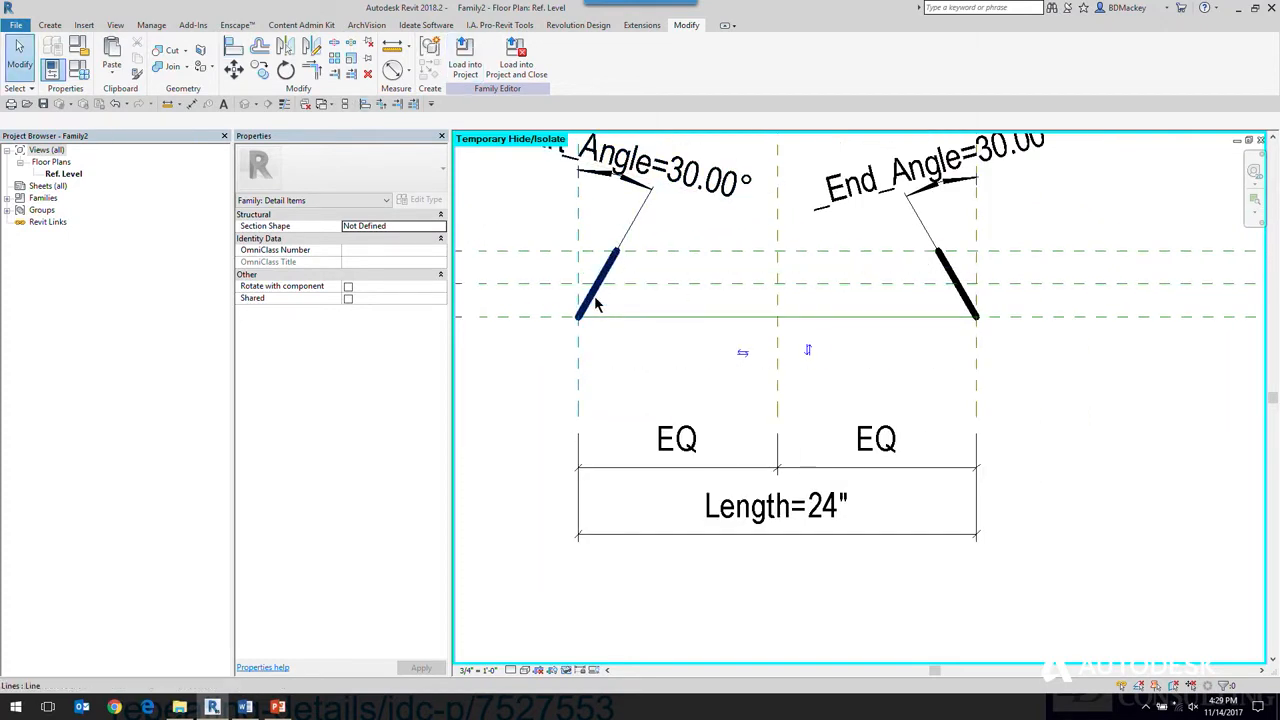
pyautogui.click(640, 269)
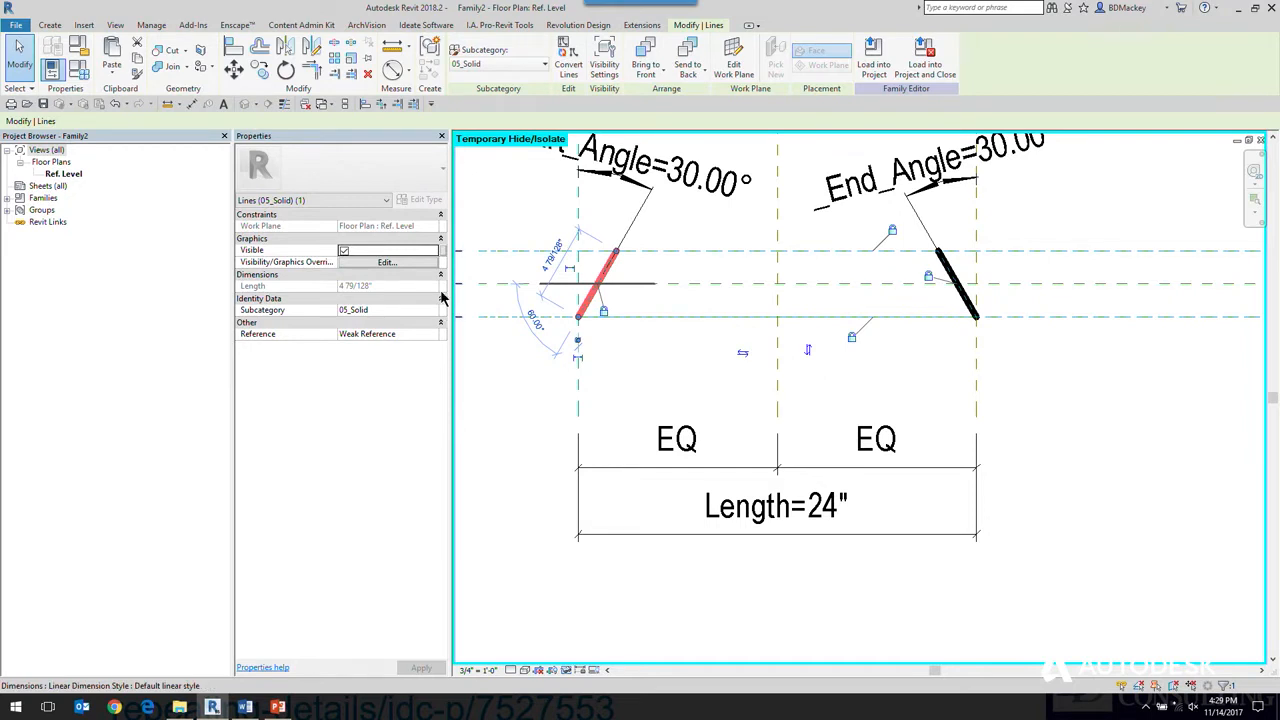
pyautogui.click(443, 251)
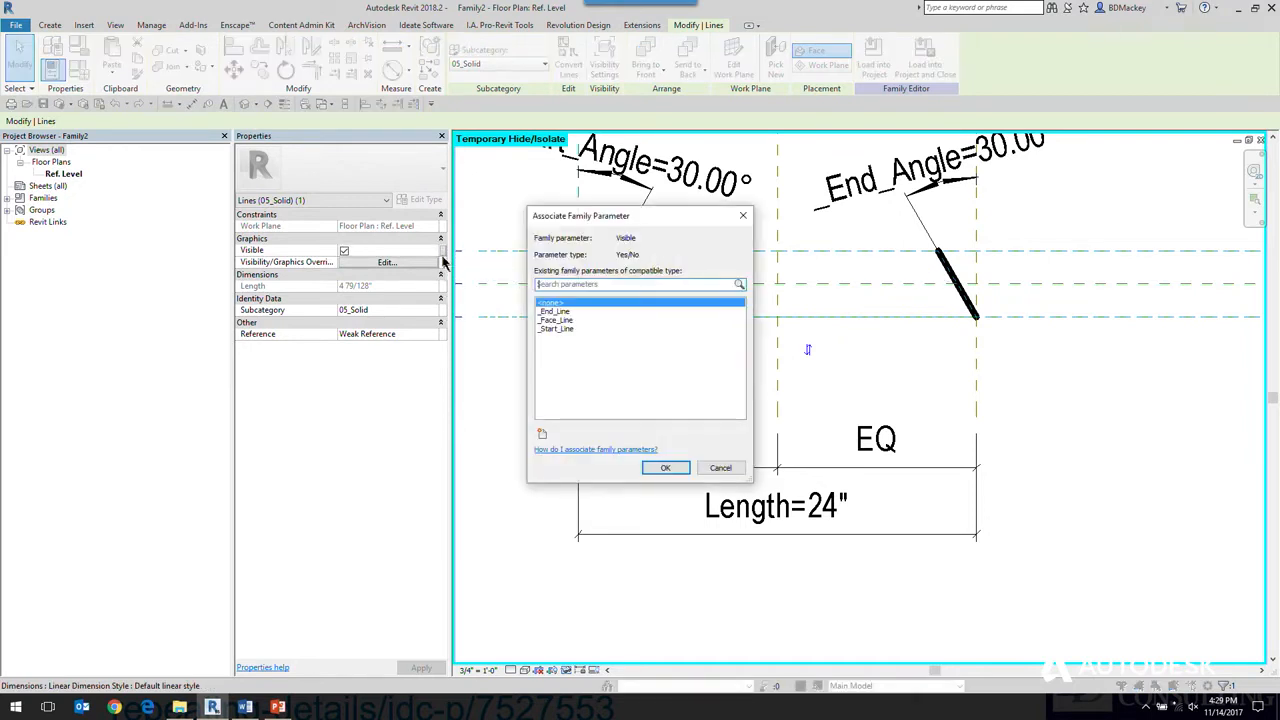
pyautogui.click(555, 329)
pyautogui.click(665, 467)
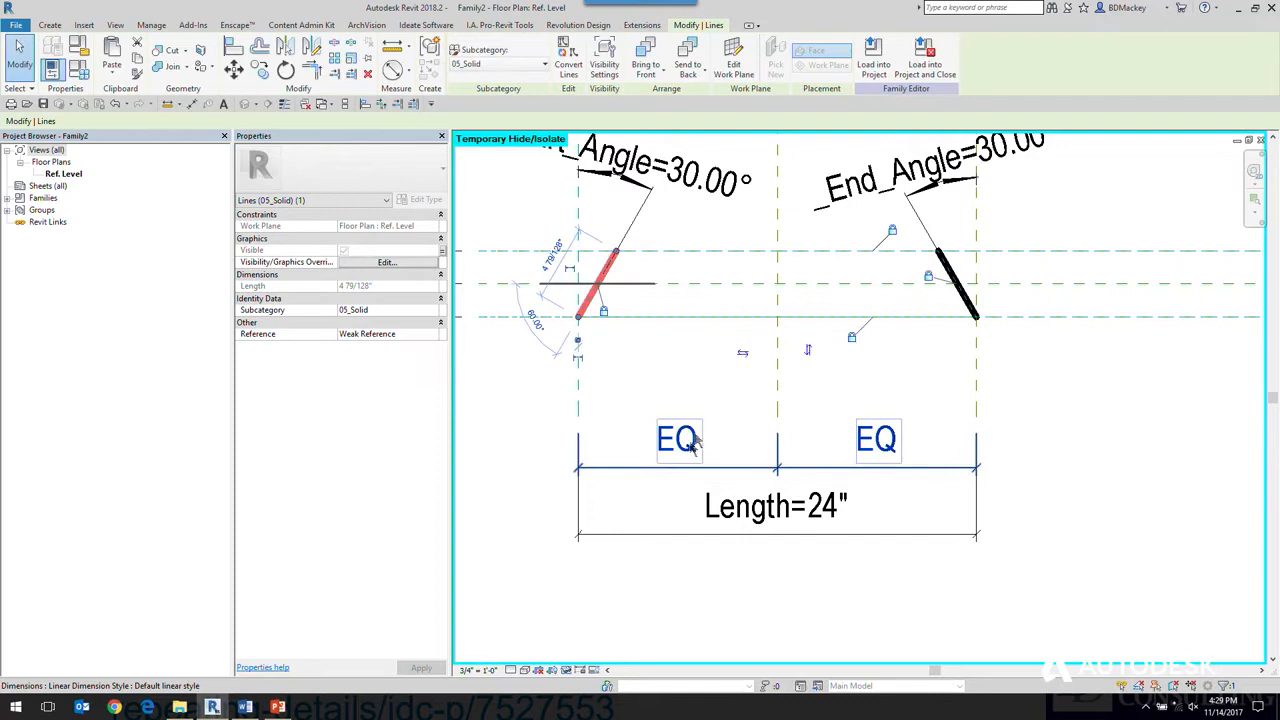
# Associate the Visible property of the end-angle line with the _End_Line family parameter.
pyautogui.click(958, 300)
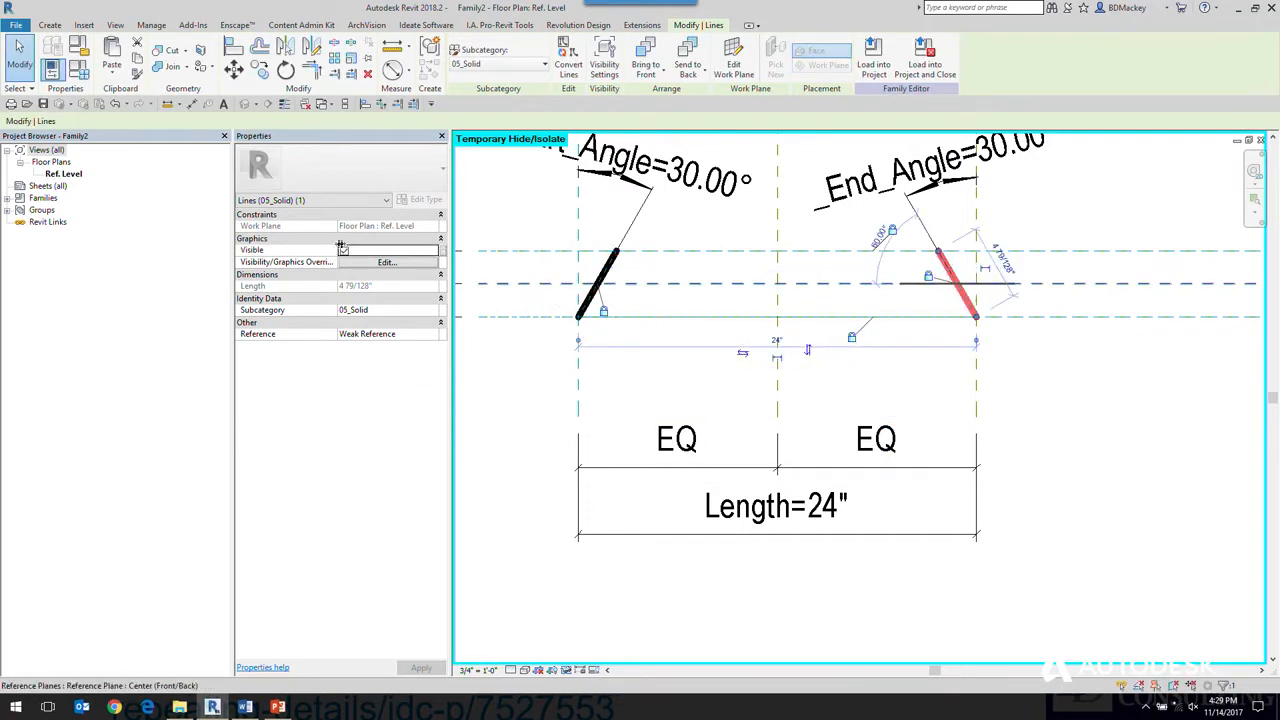
pyautogui.click(443, 251)
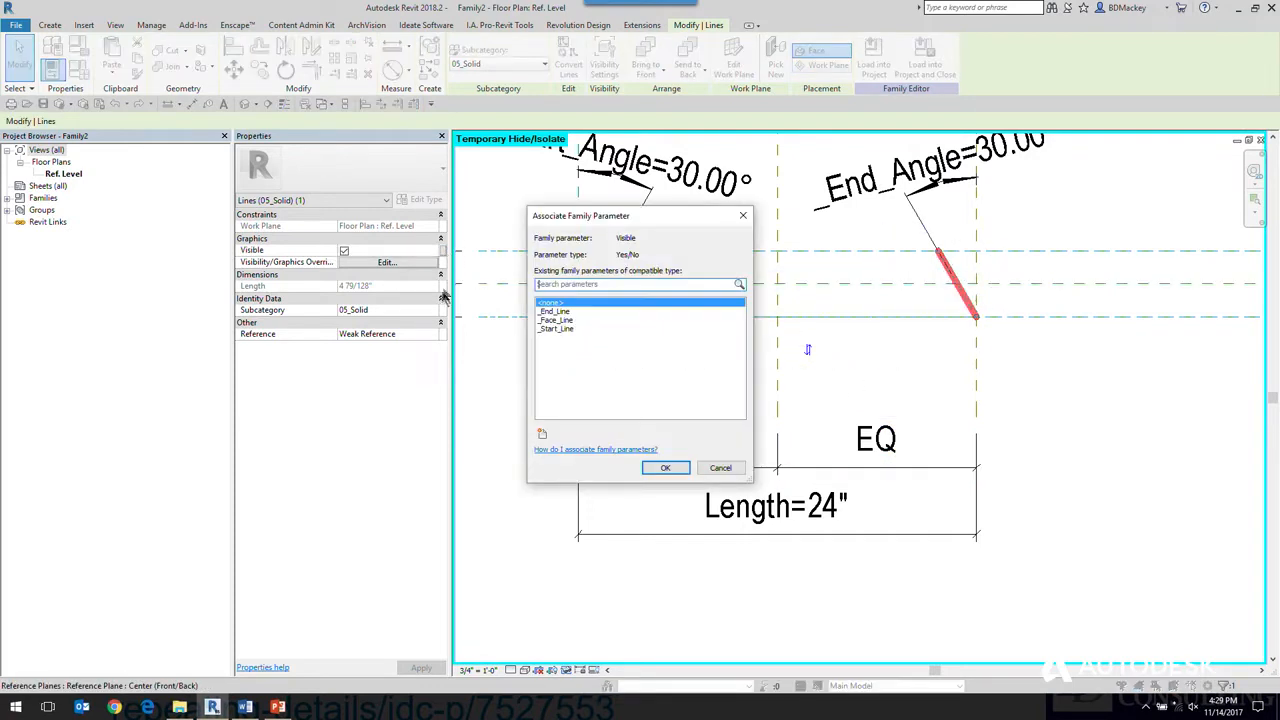
pyautogui.click(556, 312)
pyautogui.click(667, 469)
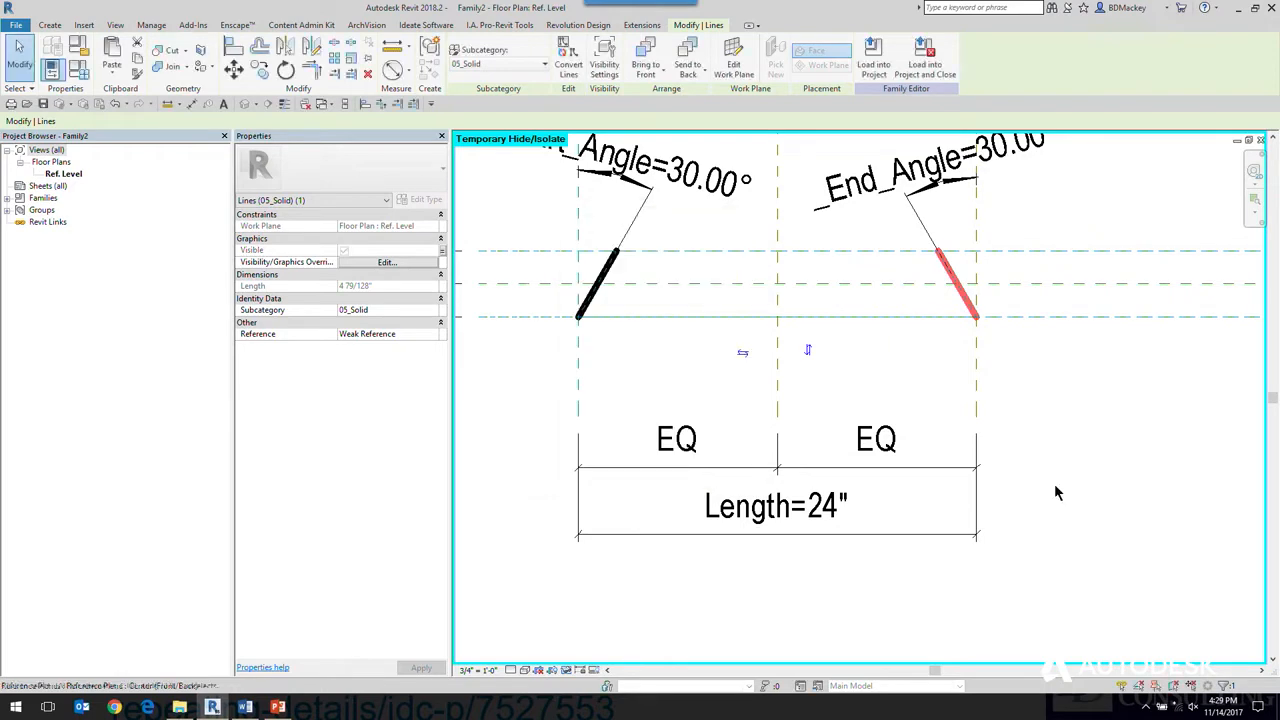
# Reset the temporary hide to bring back the filled region, and turn on Preview Visibility for the view.
pyautogui.click(1057, 491)
pyautogui.press('h')
pyautogui.press('r')
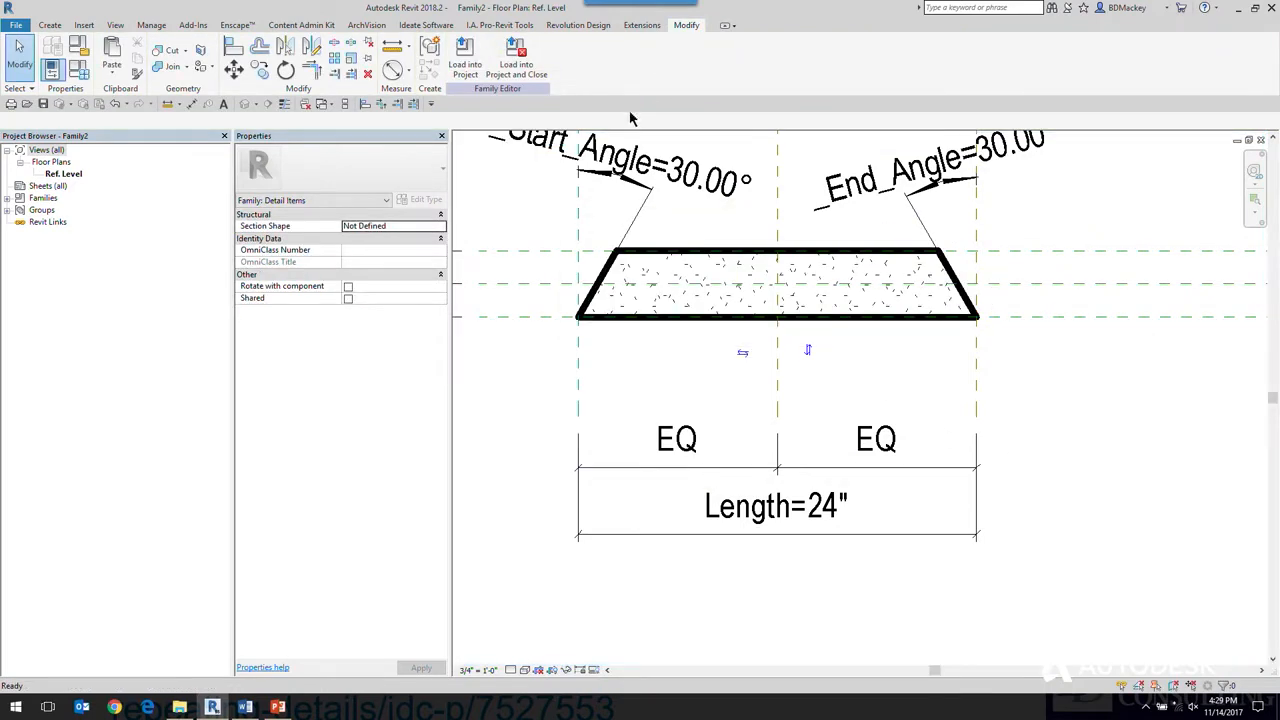
pyautogui.moveTo(632, 377); pyautogui.dragTo(697, 370, button='middle')
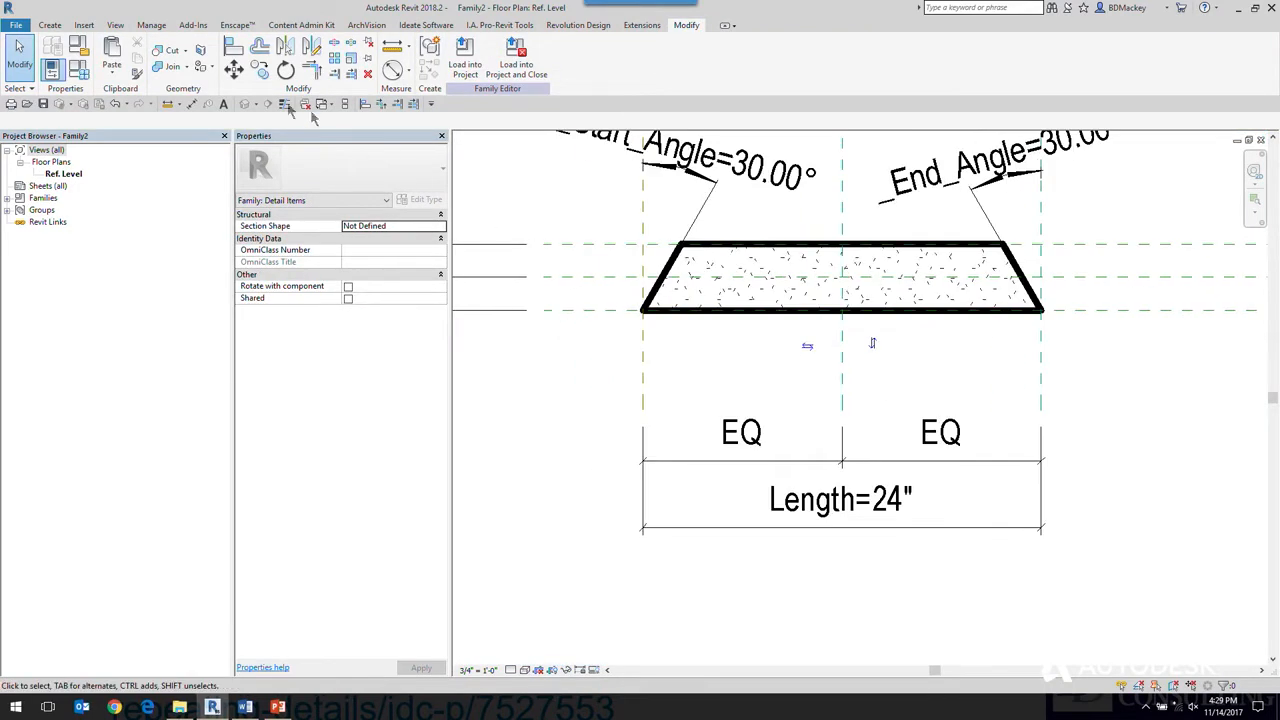
pyautogui.click(601, 670)
pyautogui.click(625, 655)
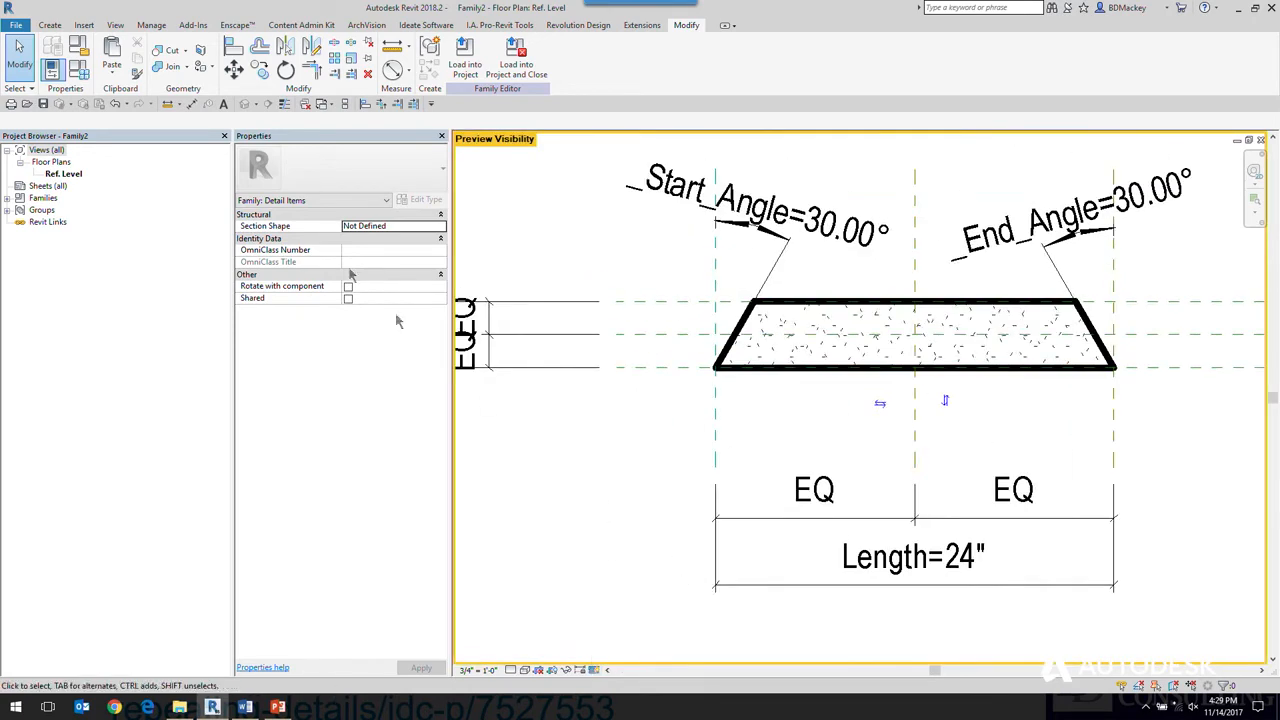
# Turn off the _Start_Line and _End_Line parameters in the family types and apply the change.
pyautogui.click(78, 46)
pyautogui.click(373, 214)
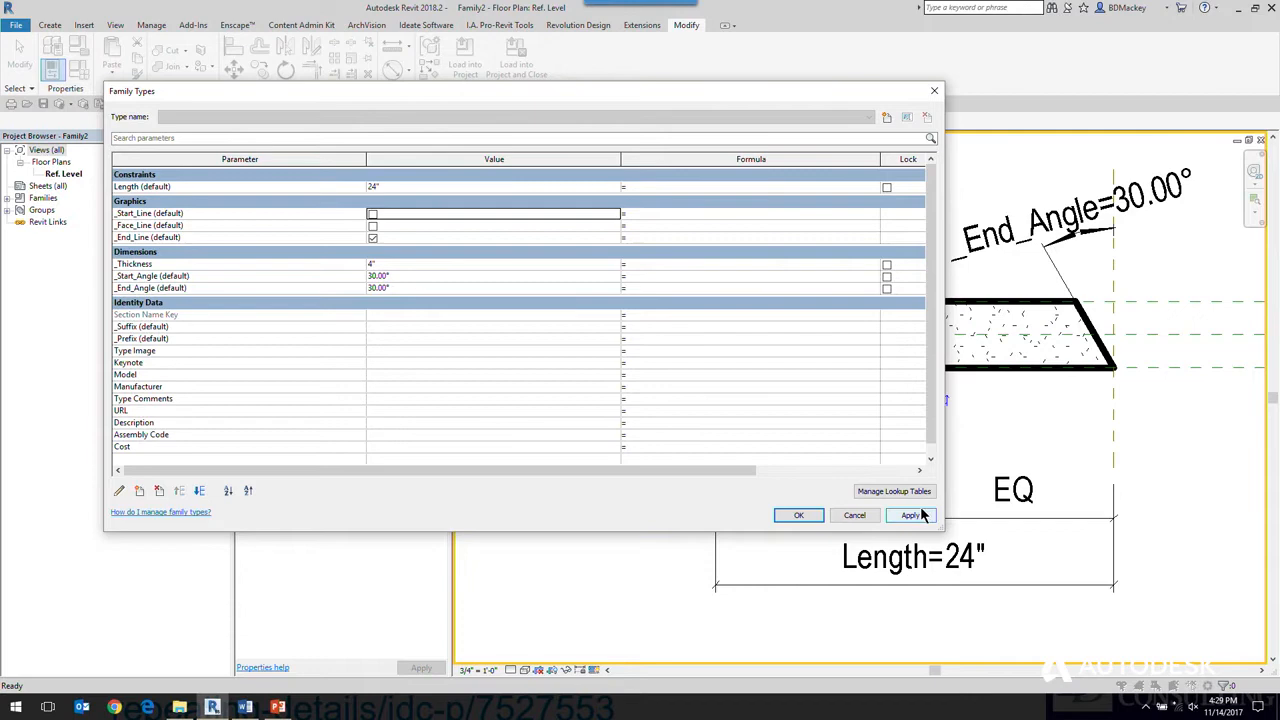
pyautogui.moveTo(941, 528); pyautogui.dragTo(638, 494)
pyautogui.click(615, 481)
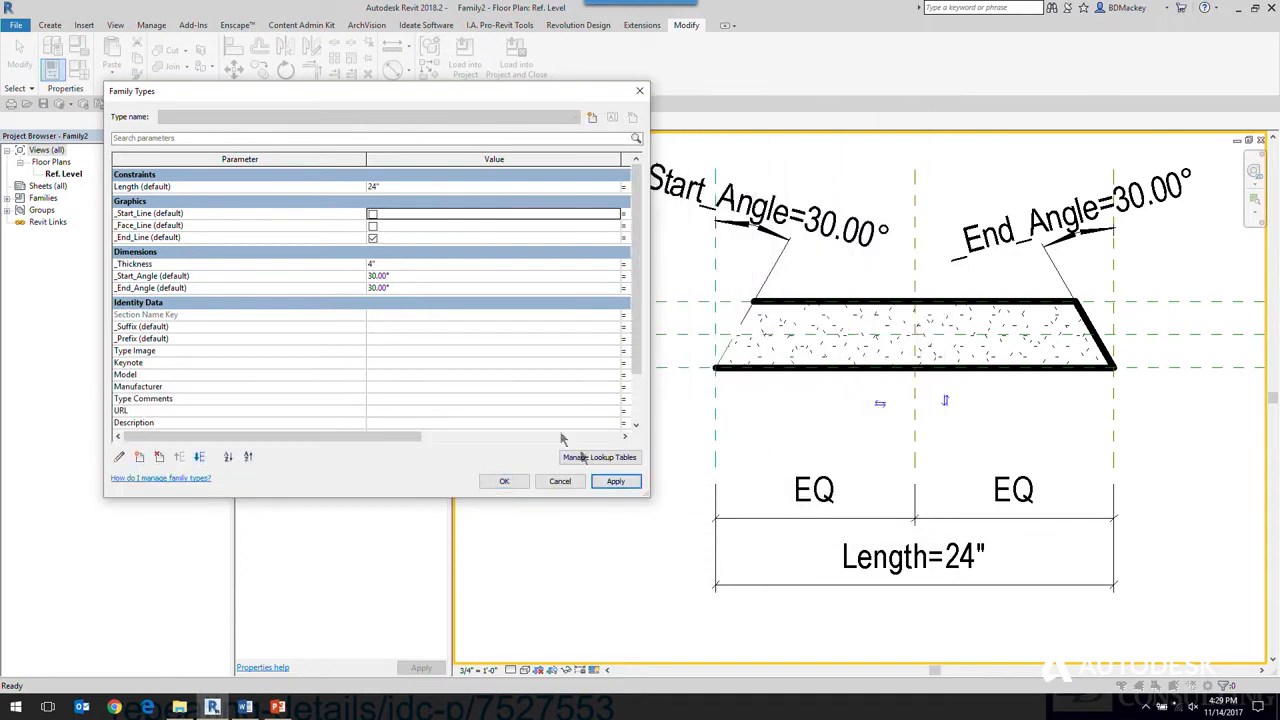
pyautogui.click(373, 238)
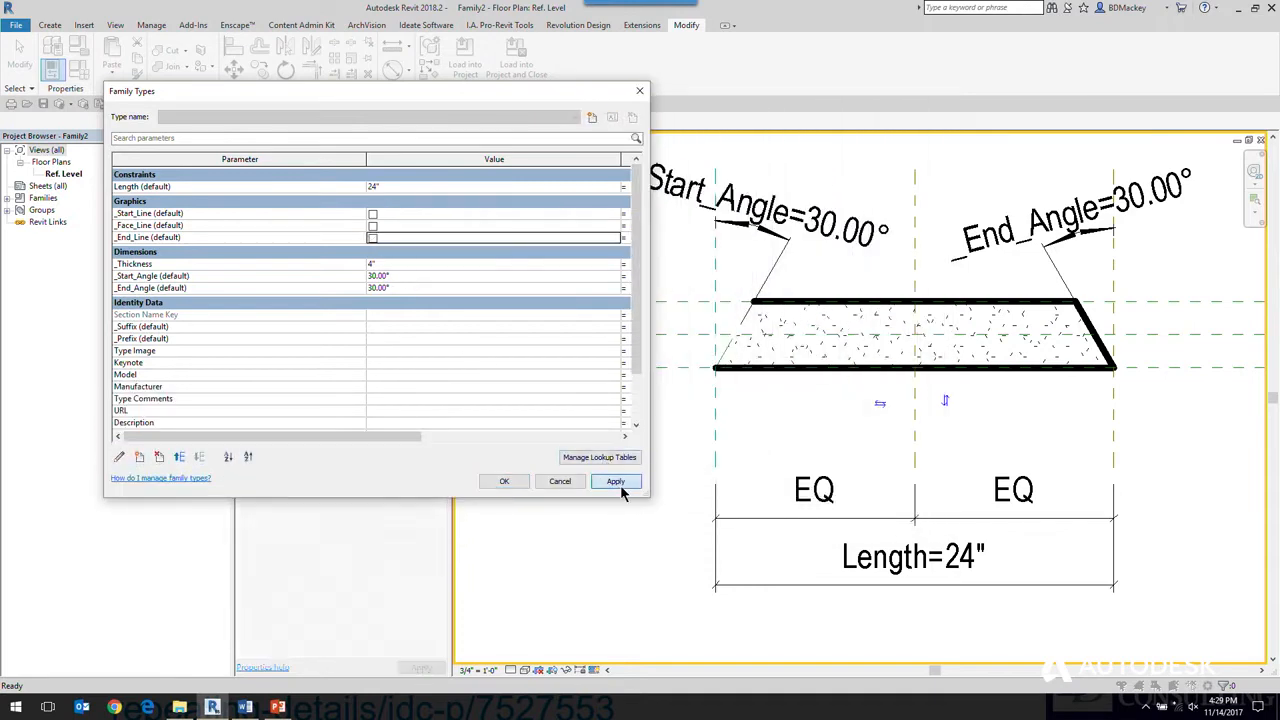
pyautogui.click(615, 481)
pyautogui.click(505, 482)
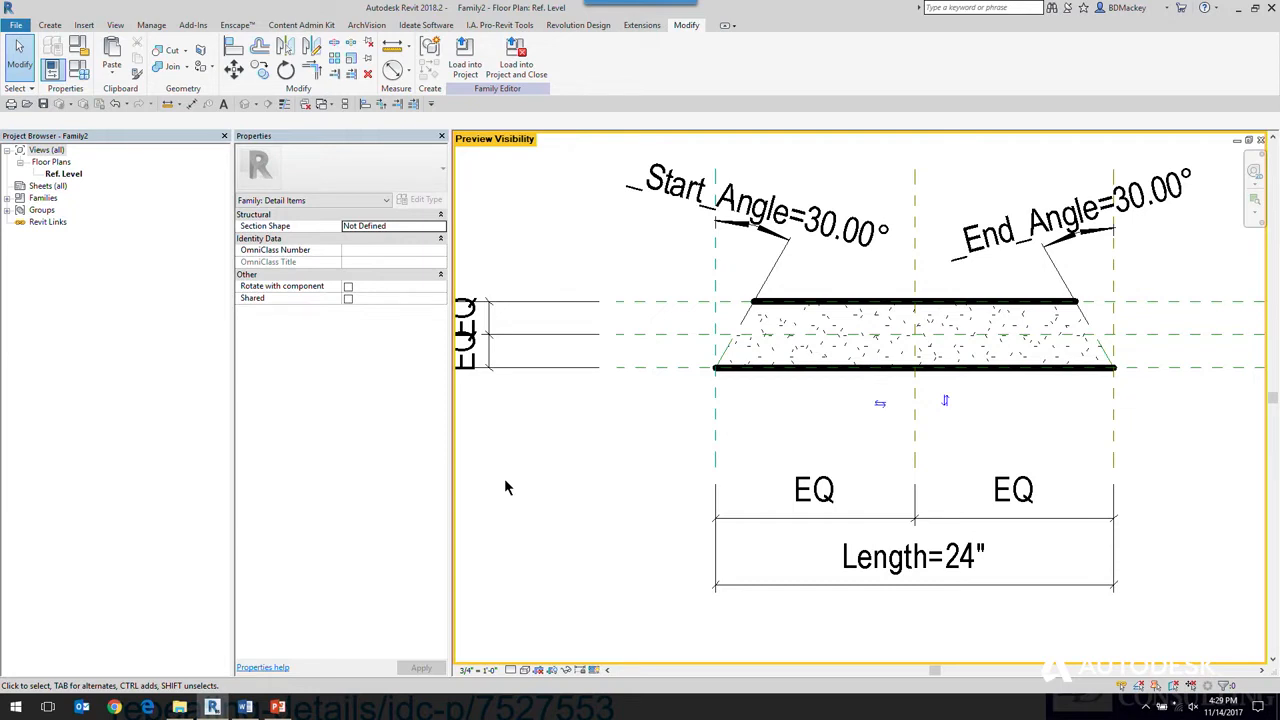
pyautogui.rightClick(574, 450)
pyautogui.click(590, 460)
pyautogui.rightClick(588, 455)
pyautogui.click(622, 465)
pyautogui.rightClick(601, 448)
pyautogui.click(612, 456)
pyautogui.moveTo(640, 460); pyautogui.dragTo(608, 466, button='middle')
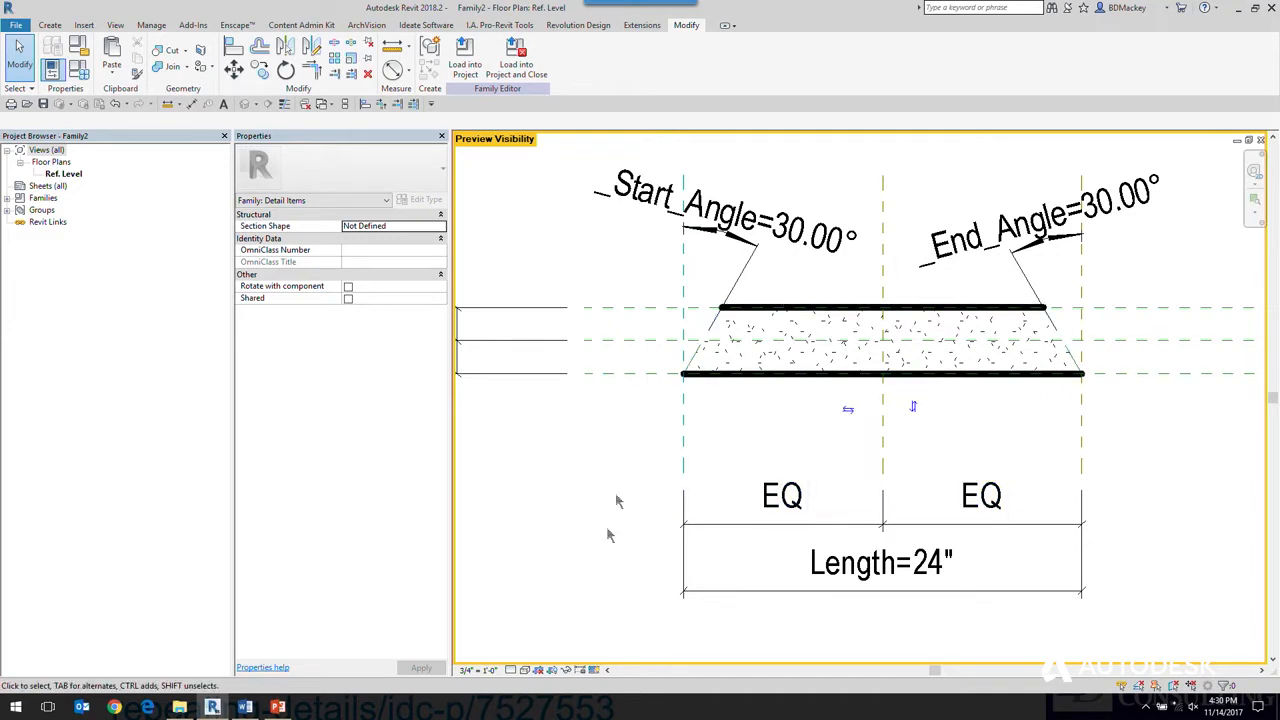
# Switch to the PowerPoint slide show to review the Topics slide, and return to Revit.
pyautogui.moveTo(279, 707)
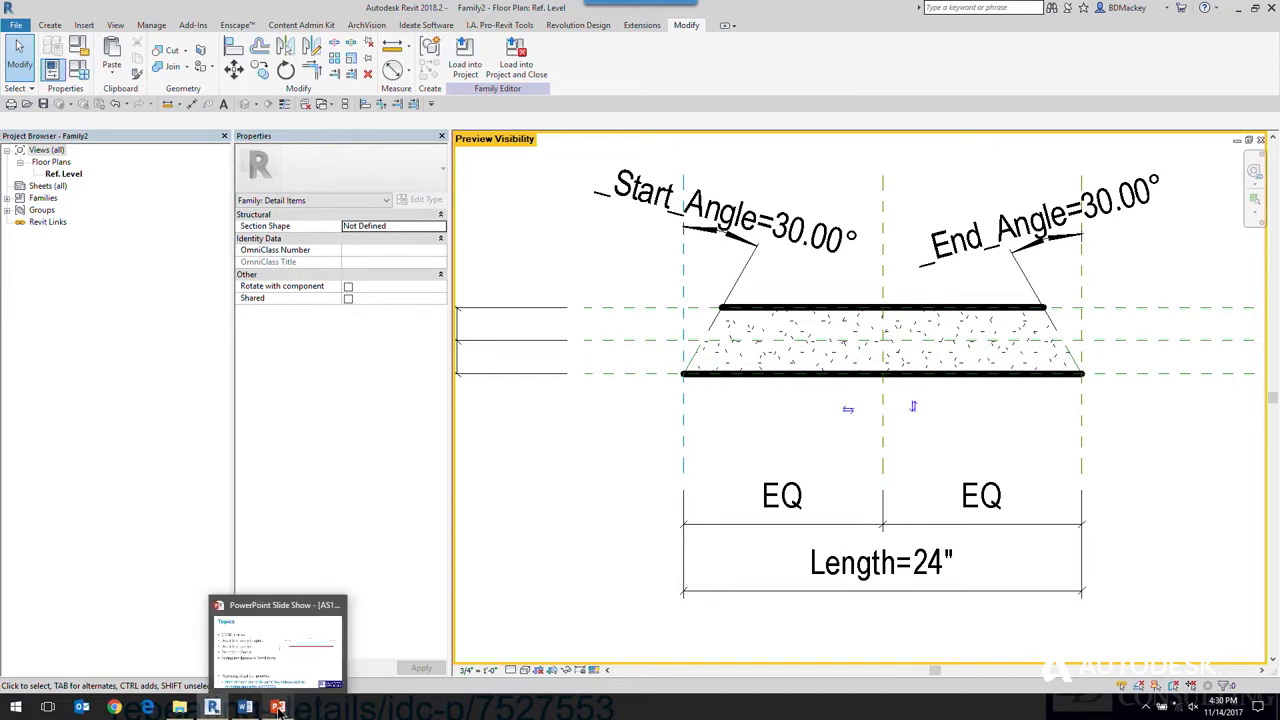
pyautogui.click(279, 707)
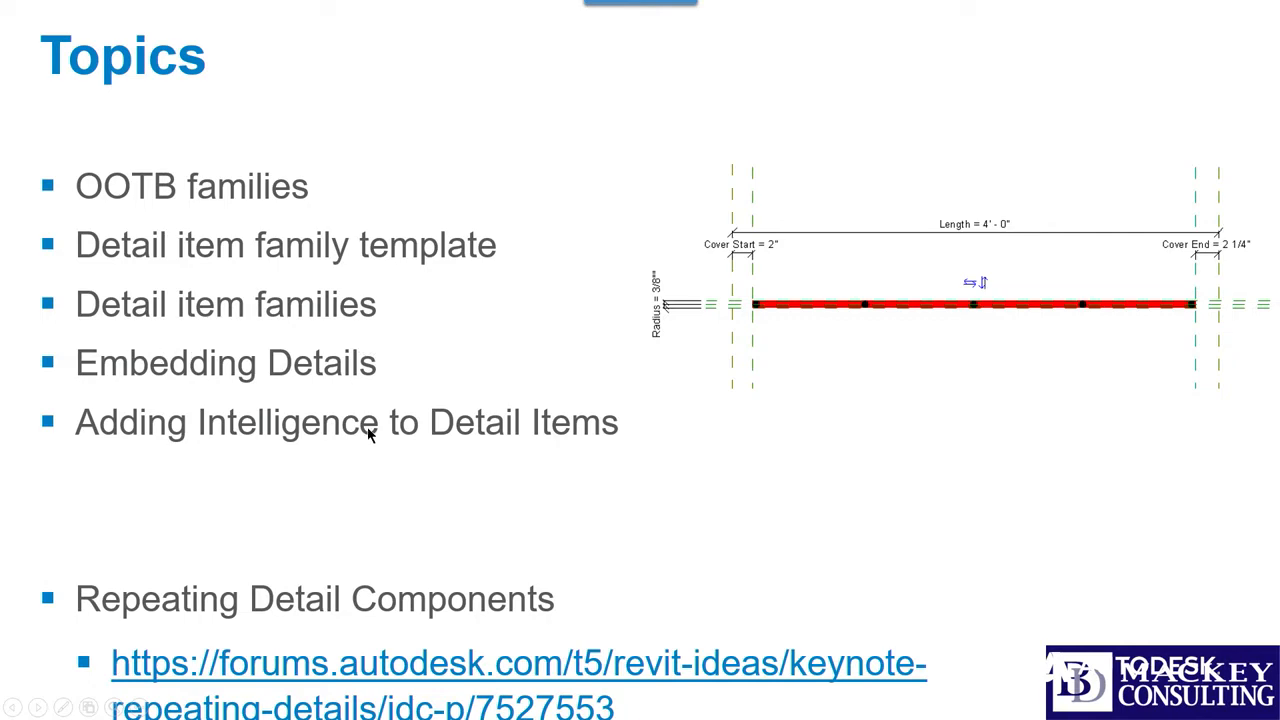
pyautogui.hotkey('alt', 'Tab')
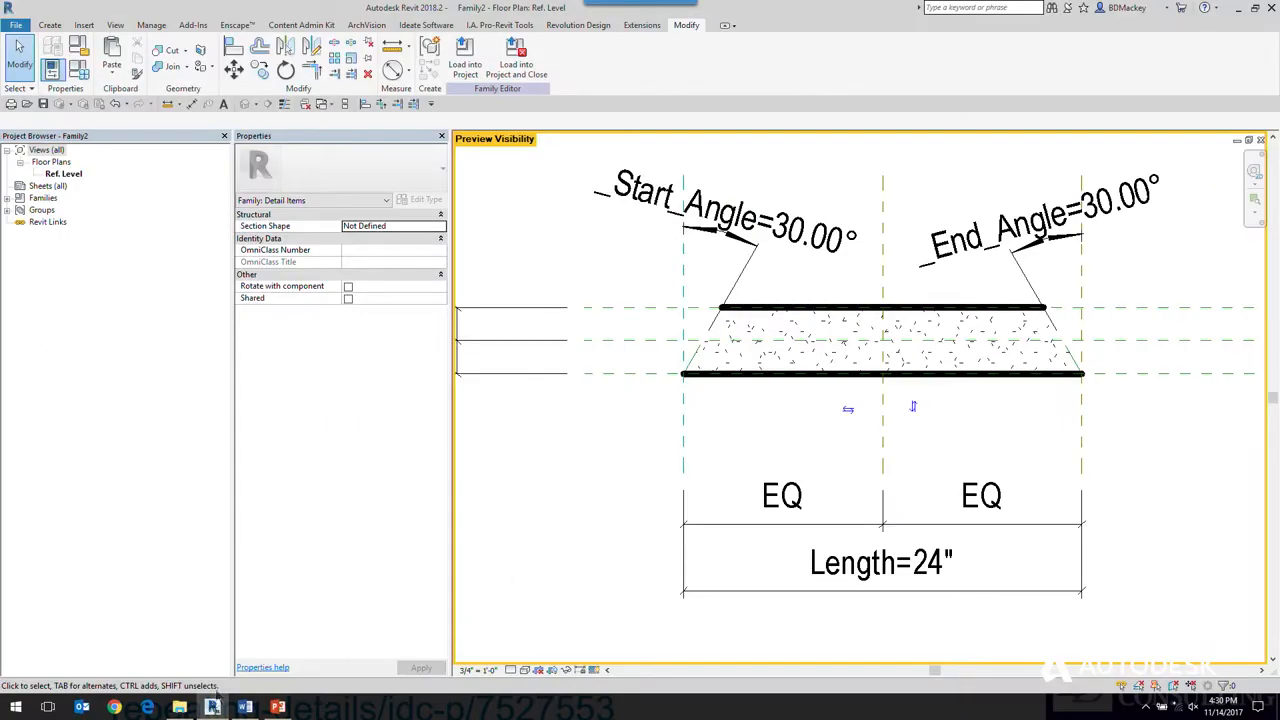
# Switch to File Explorer and open Weep.rfa from the Intelligent Details folder in Revit.
pyautogui.click(179, 707)
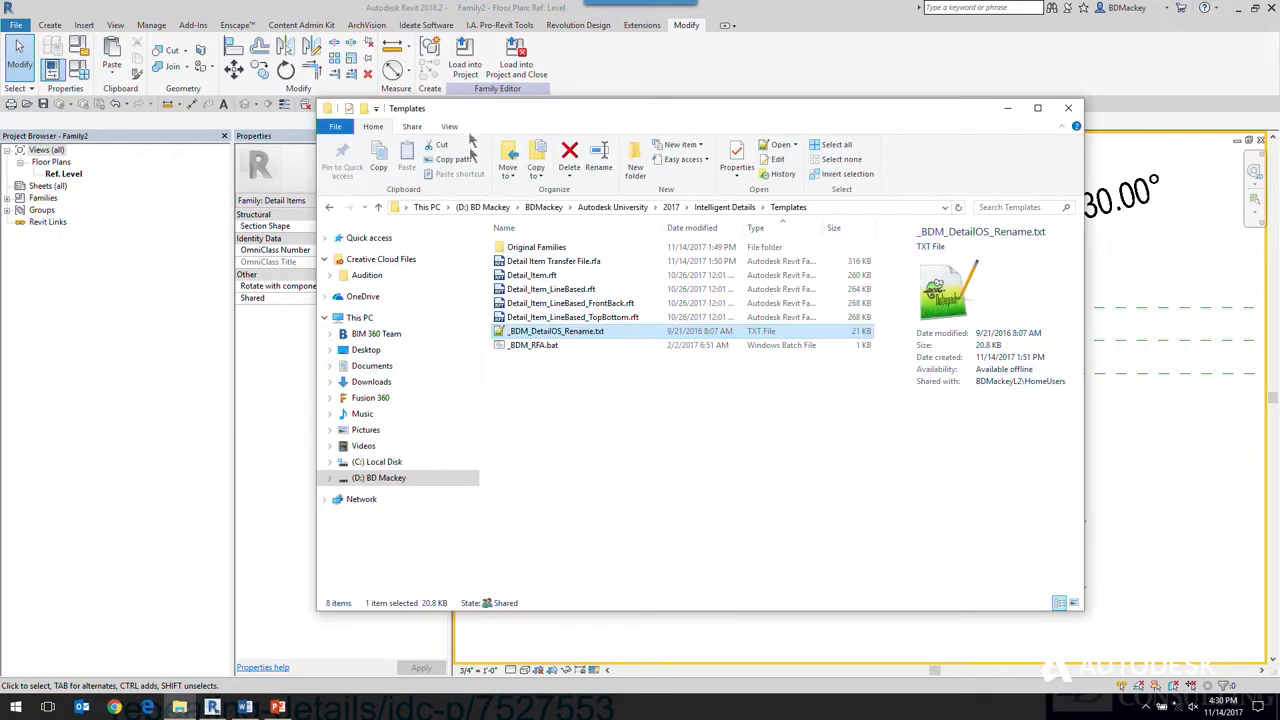
pyautogui.click(563, 417)
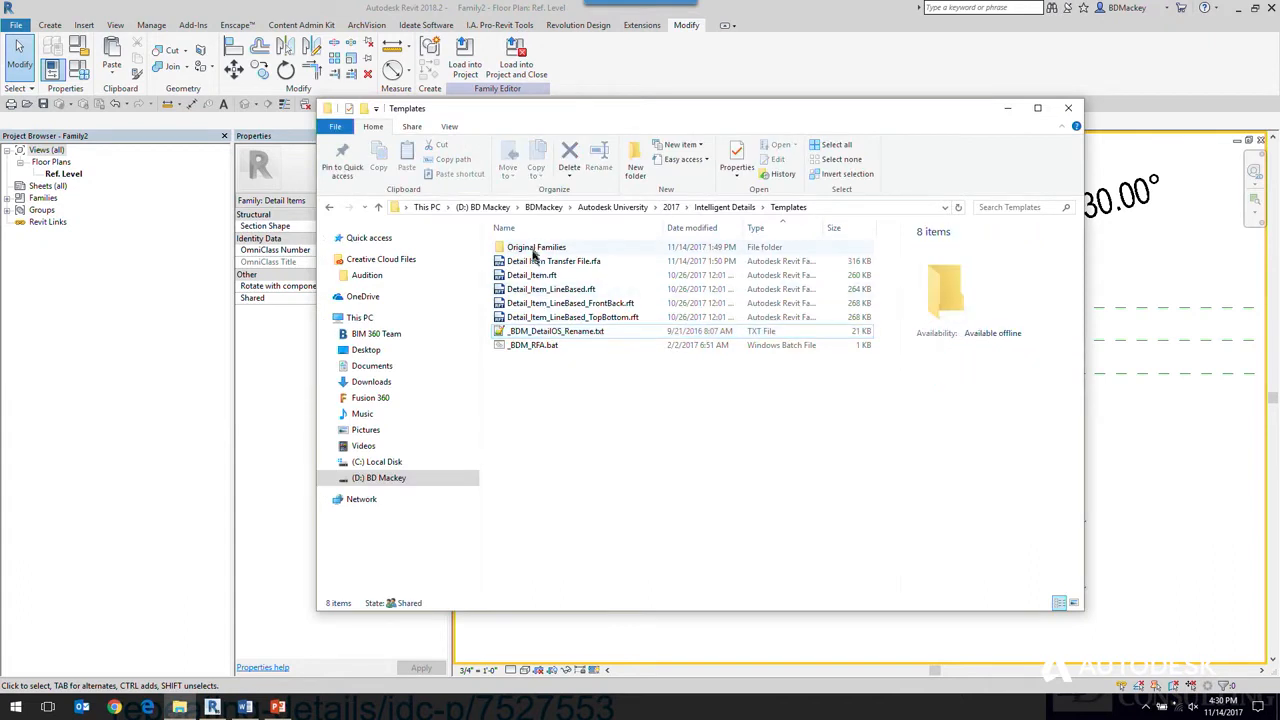
pyautogui.click(724, 207)
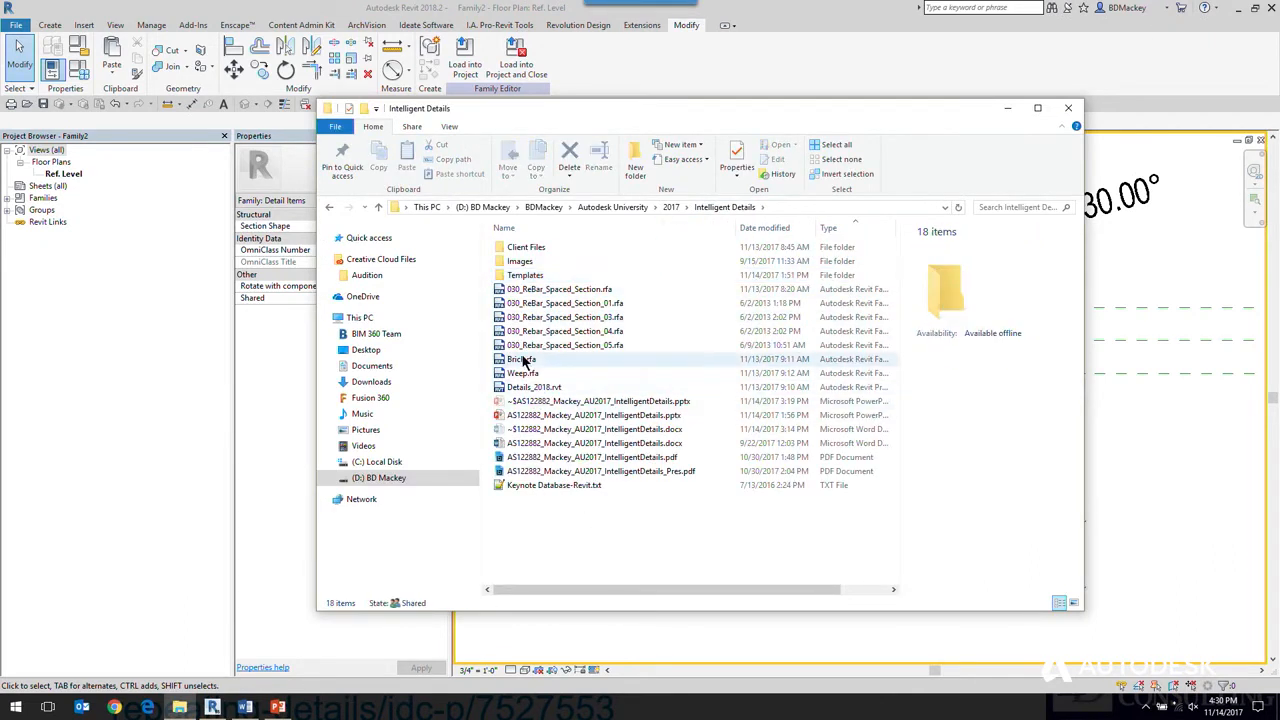
pyautogui.moveTo(522, 362); pyautogui.dragTo(614, 483)
pyautogui.moveTo(590, 589); pyautogui.dragTo(543, 589)
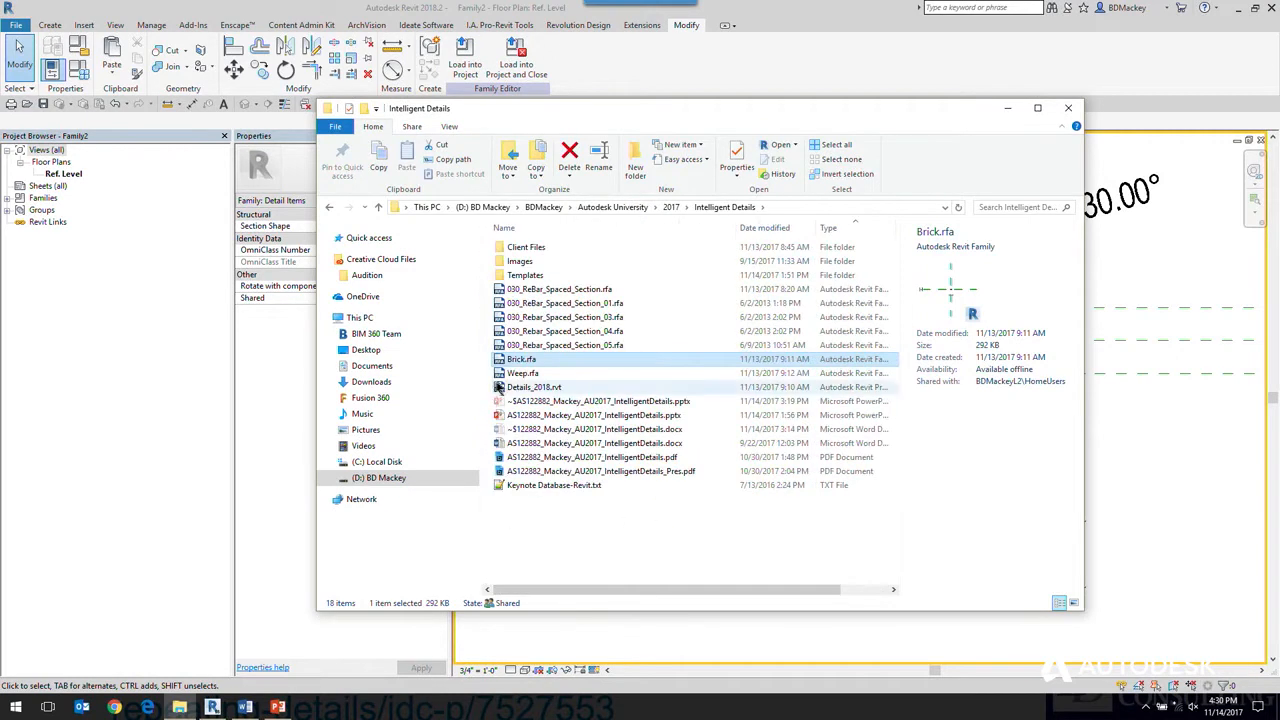
pyautogui.moveTo(522, 373); pyautogui.dragTo(957, 86)
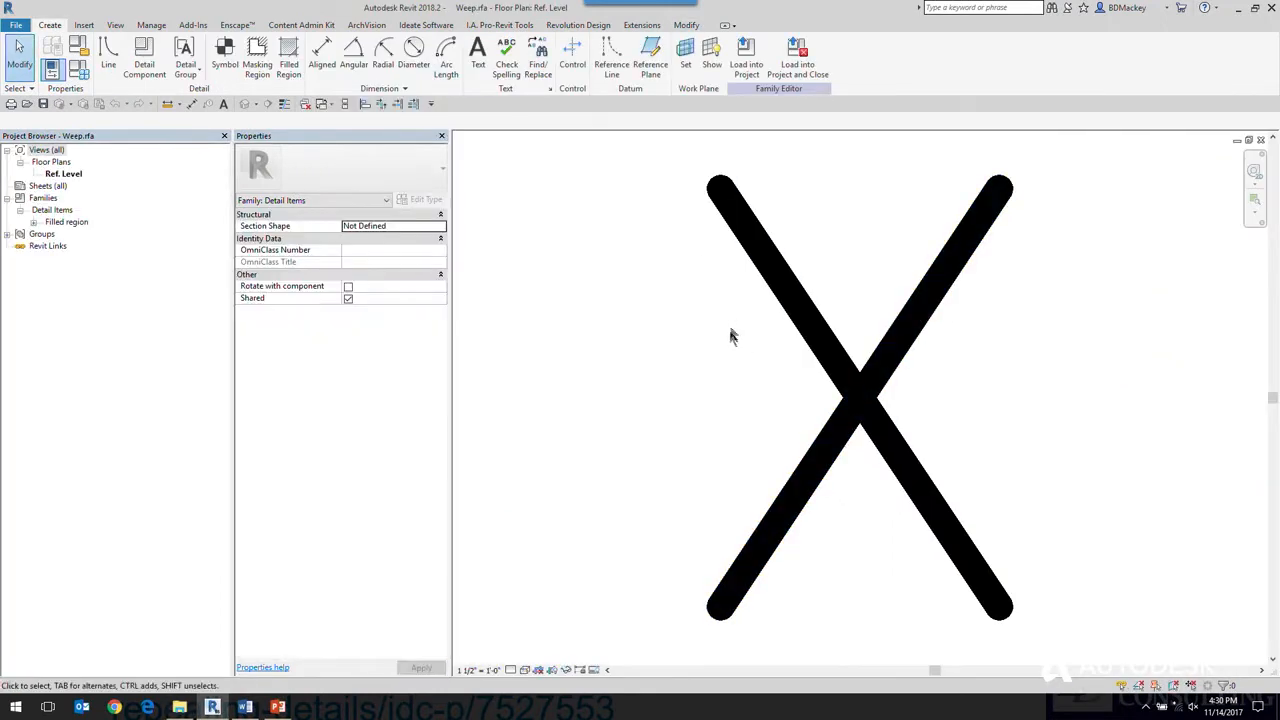
# Turn on the display of annotation categories in the Weep family's Ref. Level view.
pyautogui.press('v')
pyautogui.press('g')
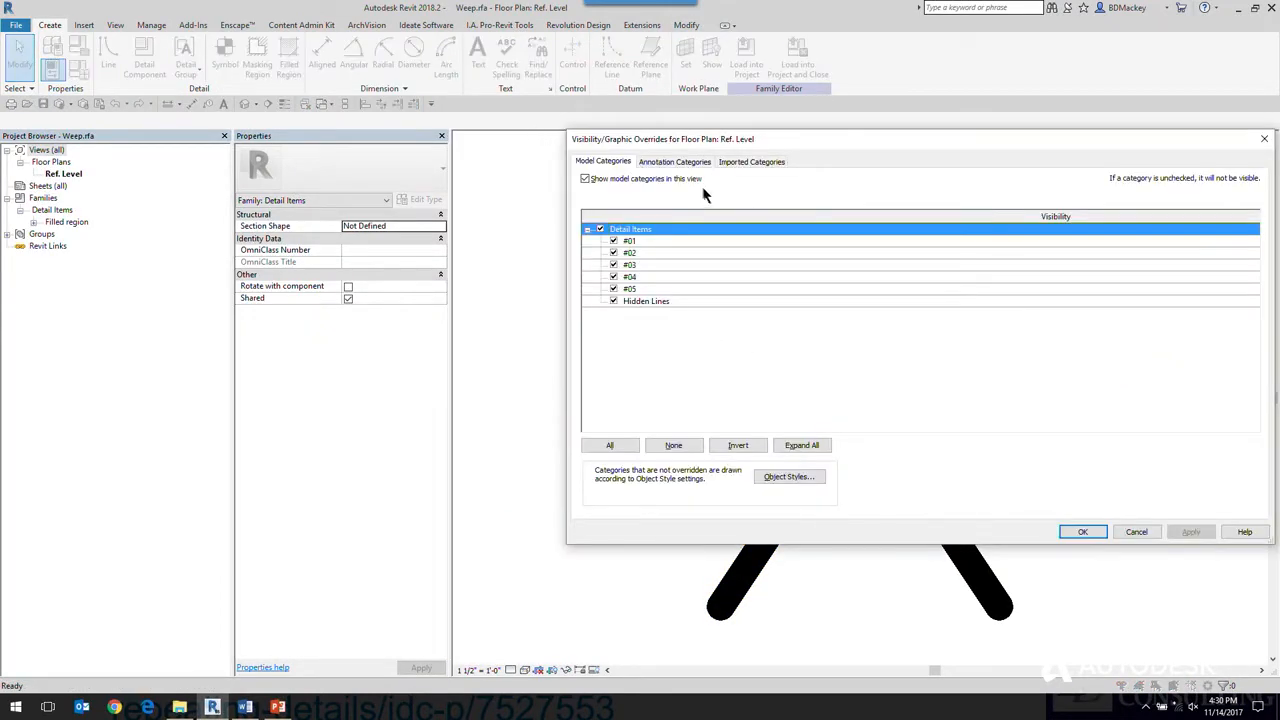
pyautogui.click(677, 163)
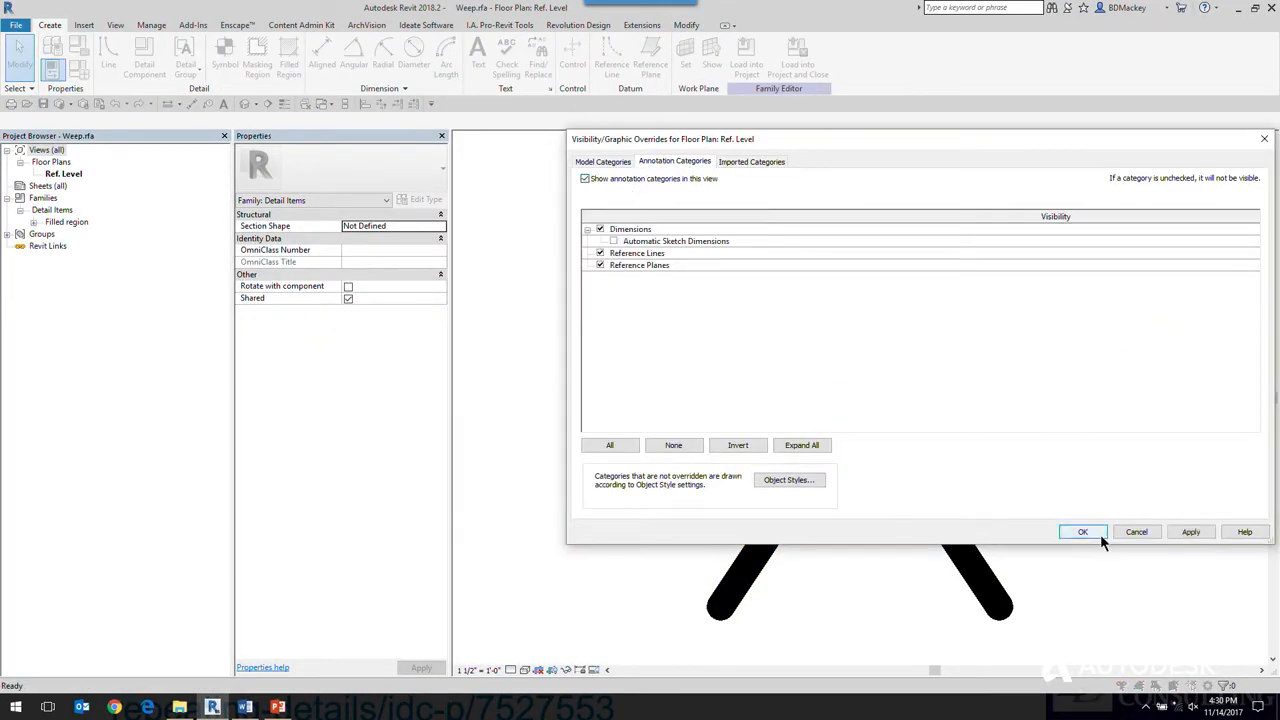
pyautogui.click(1082, 532)
# Examine the Weep family's labelled dimensions, and select the Brick Height dimension to check its instance parameter setting.
pyautogui.scroll(-3, 729, 349)
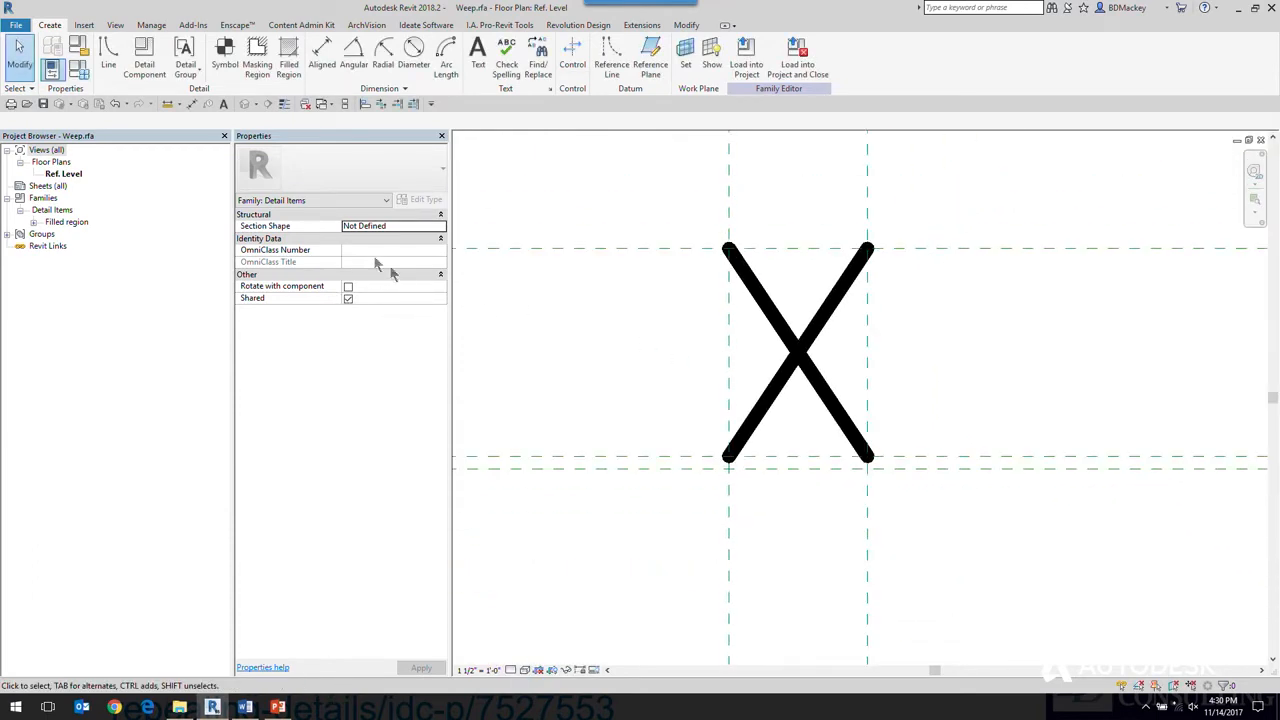
pyautogui.moveTo(539, 317); pyautogui.dragTo(637, 350, button='middle')
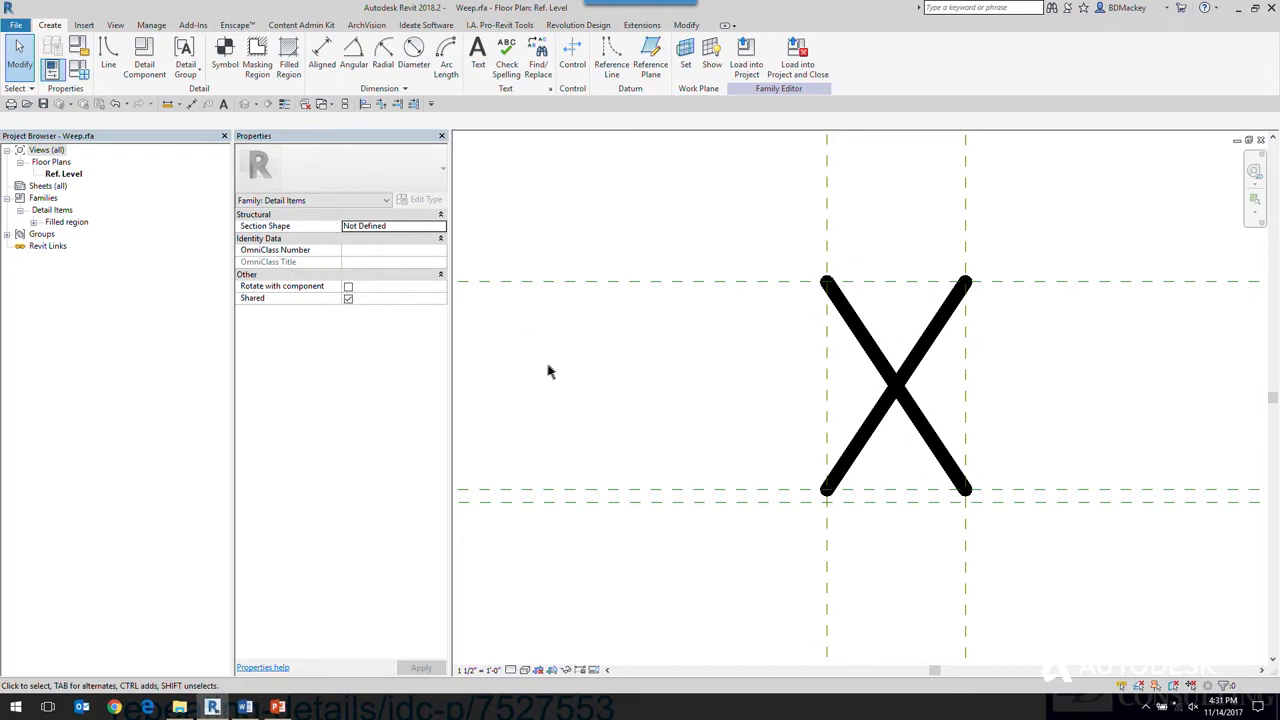
pyautogui.scroll(-6, 591, 383)
pyautogui.moveTo(821, 432); pyautogui.dragTo(1057, 481, button='middle')
pyautogui.scroll(-2, 1010, 515)
pyautogui.moveTo(472, 390); pyautogui.dragTo(489, 376, button='middle')
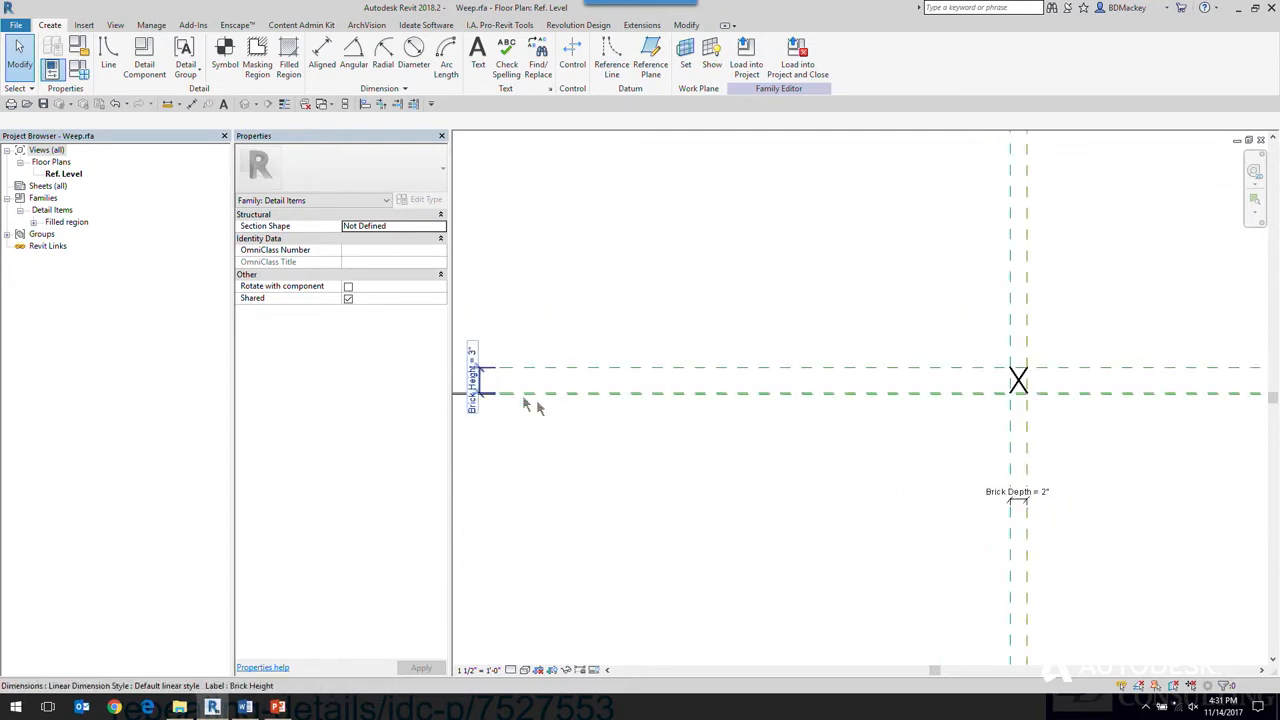
pyautogui.click(527, 402)
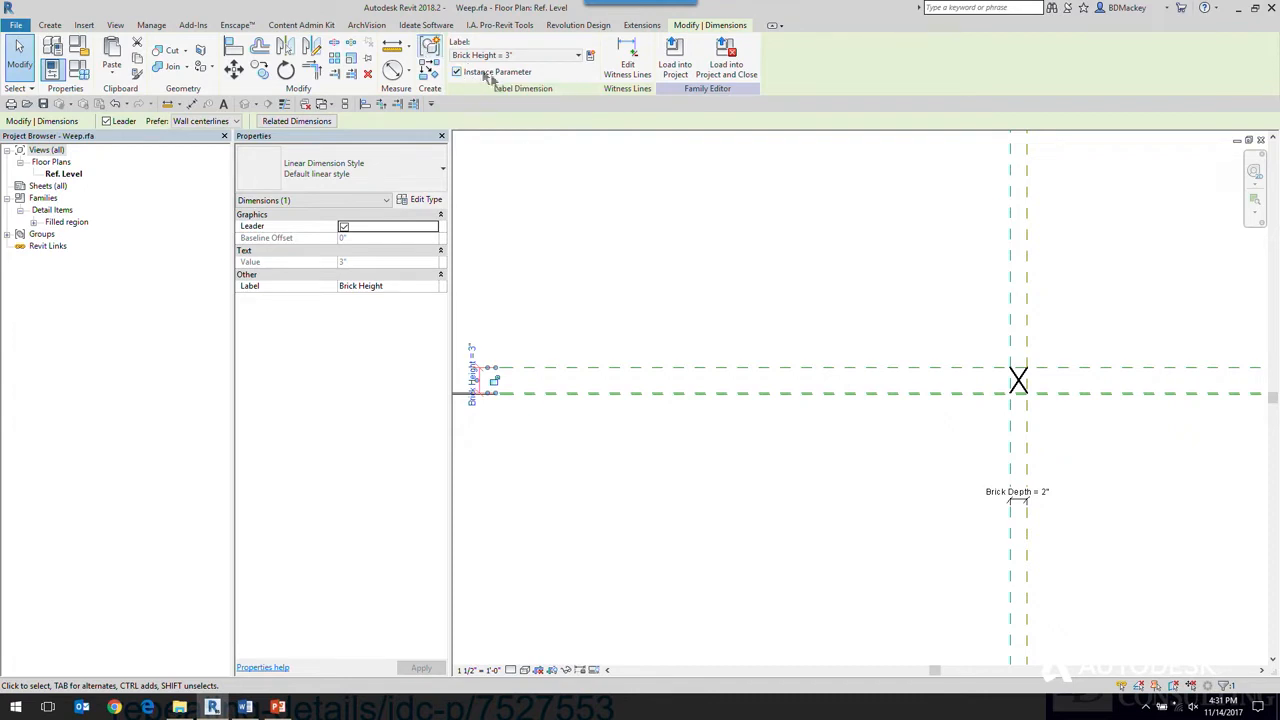
pyautogui.moveTo(631, 414); pyautogui.dragTo(667, 414, button='middle')
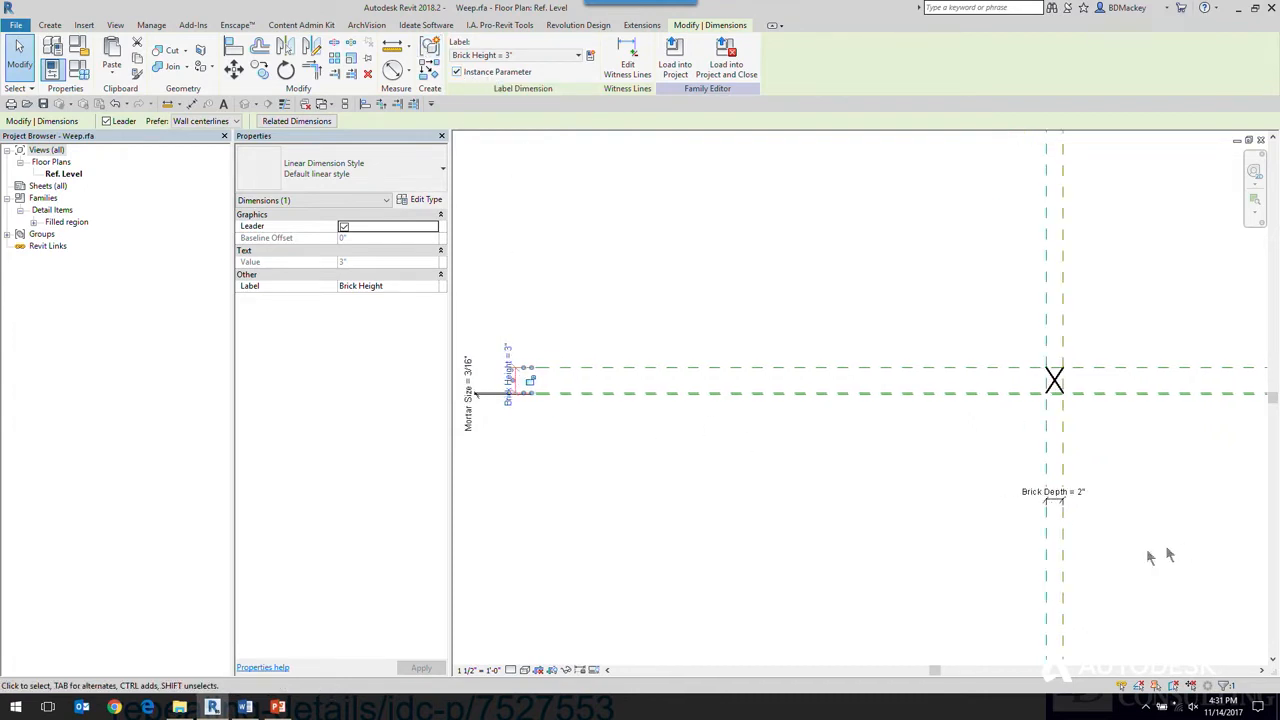
# Switch to File Explorer and open Brick.rfa from the Intelligent Details folder in Revit, bringing its labelled dimensions into view.
pyautogui.click(1008, 558)
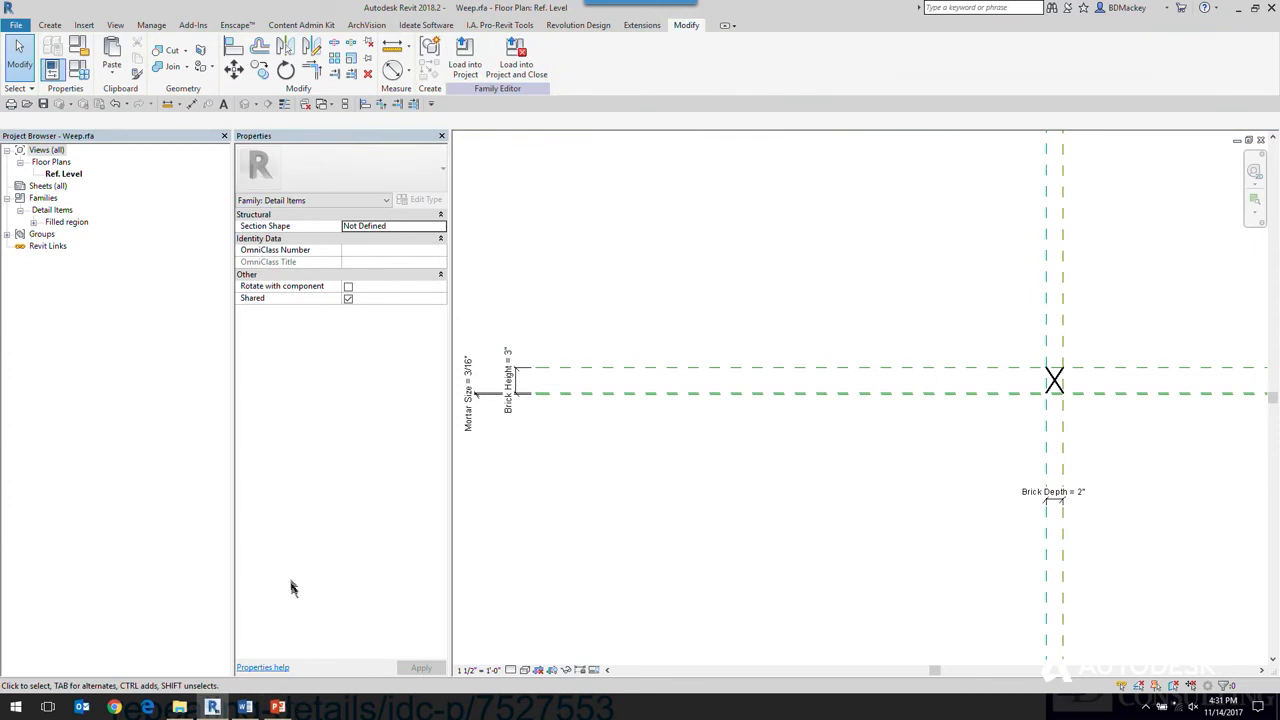
pyautogui.click(178, 708)
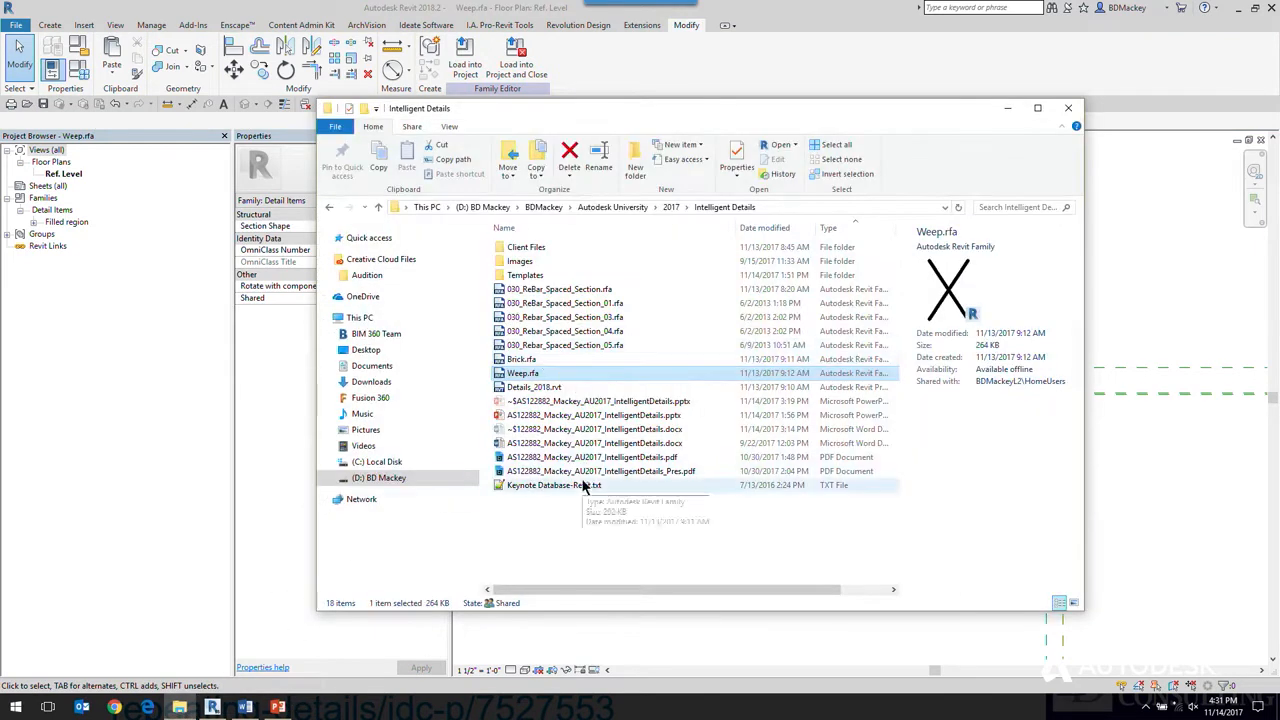
pyautogui.click(540, 359)
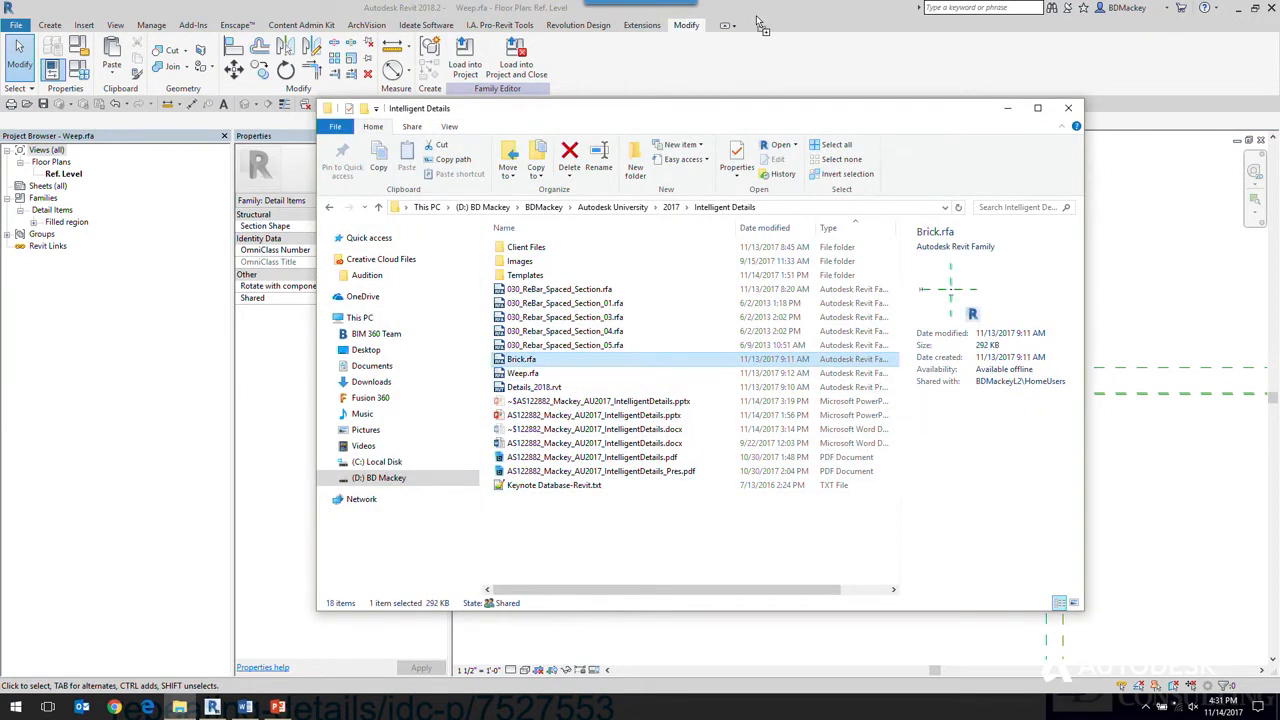
pyautogui.click(1007, 109)
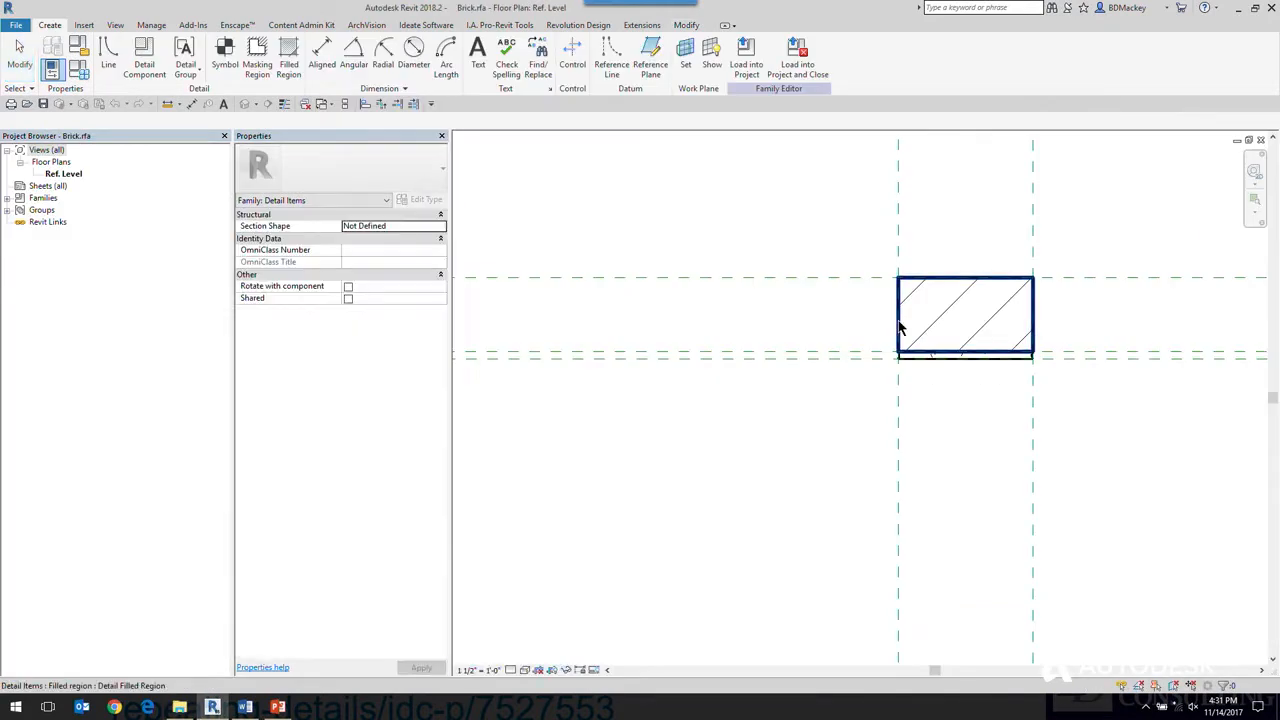
pyautogui.scroll(-3, 978, 394)
pyautogui.scroll(-2, 808, 408)
pyautogui.moveTo(745, 458); pyautogui.dragTo(907, 456, button='middle')
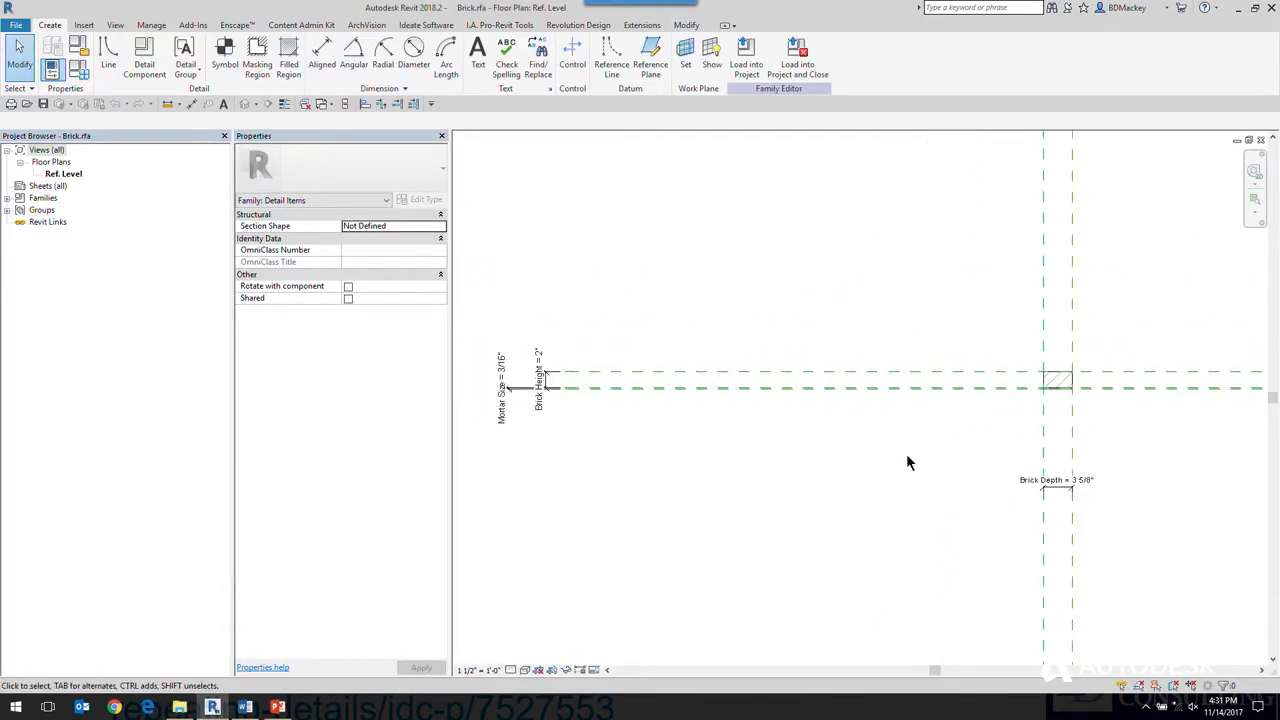
# Return to the Weep family and load it into Brick.rfa.
pyautogui.click(748, 55)
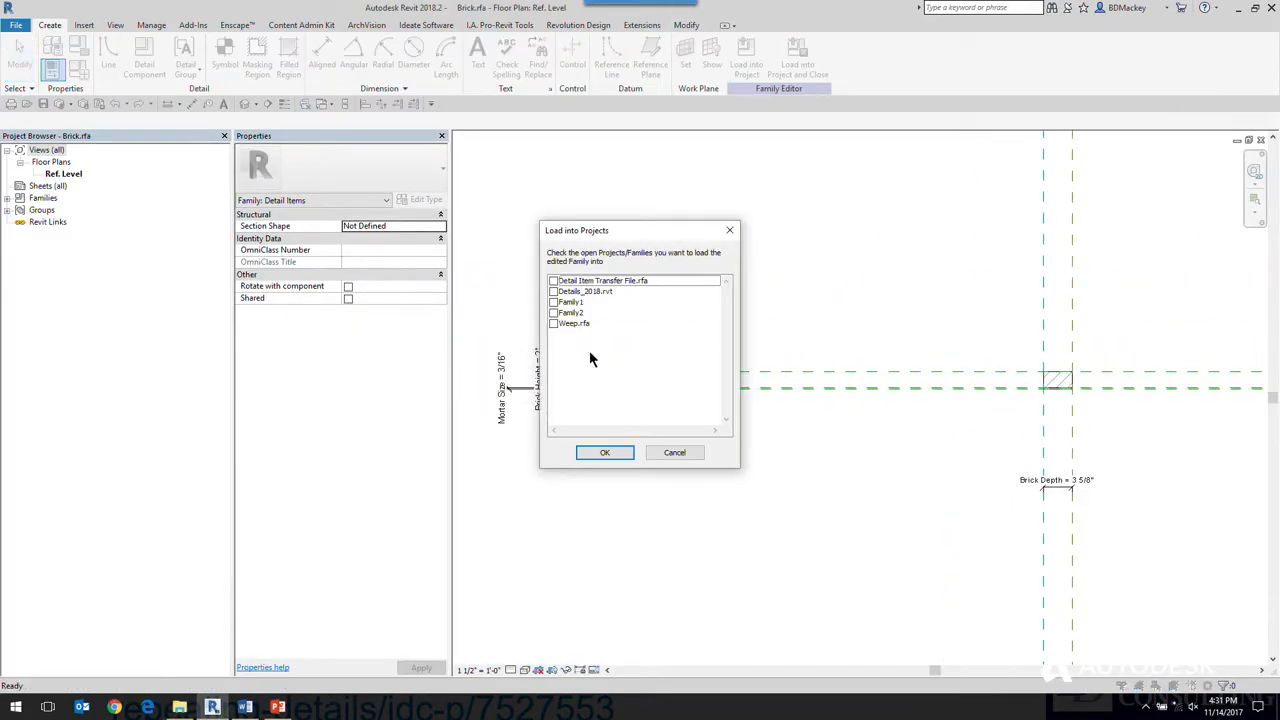
pyautogui.click(676, 452)
pyautogui.hotkey('ctrl', 'Tab')
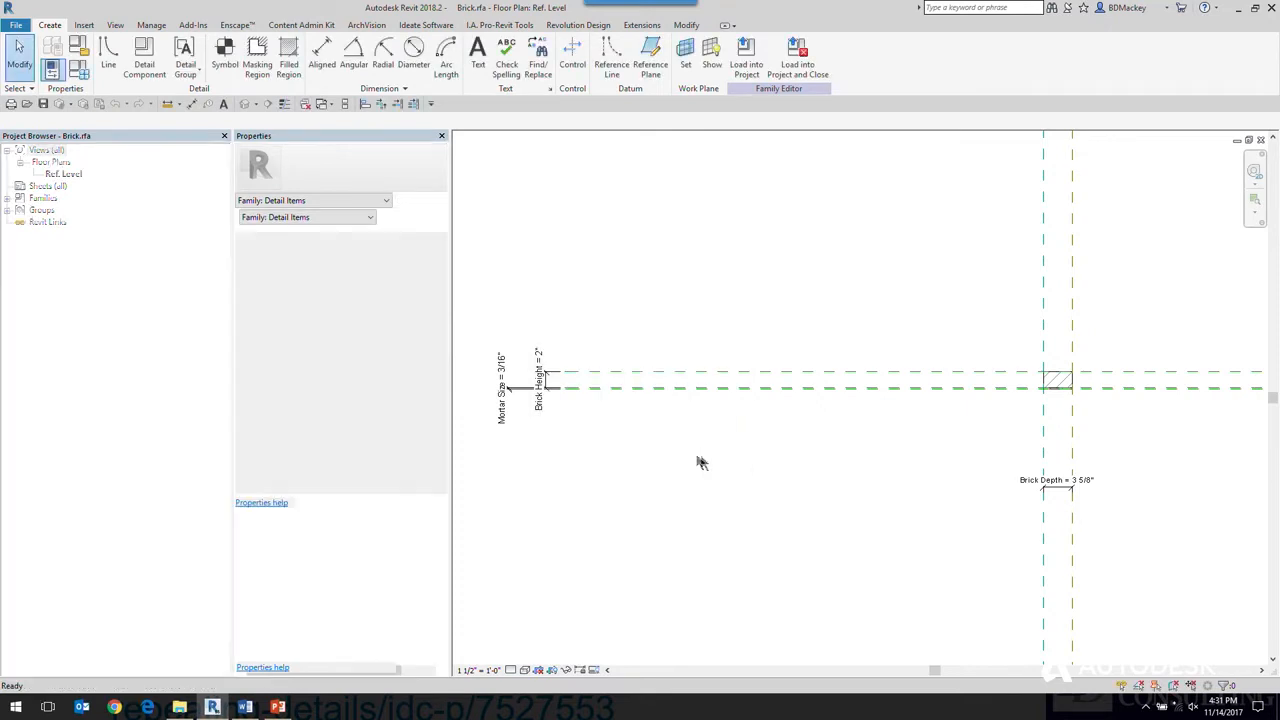
pyautogui.click(466, 55)
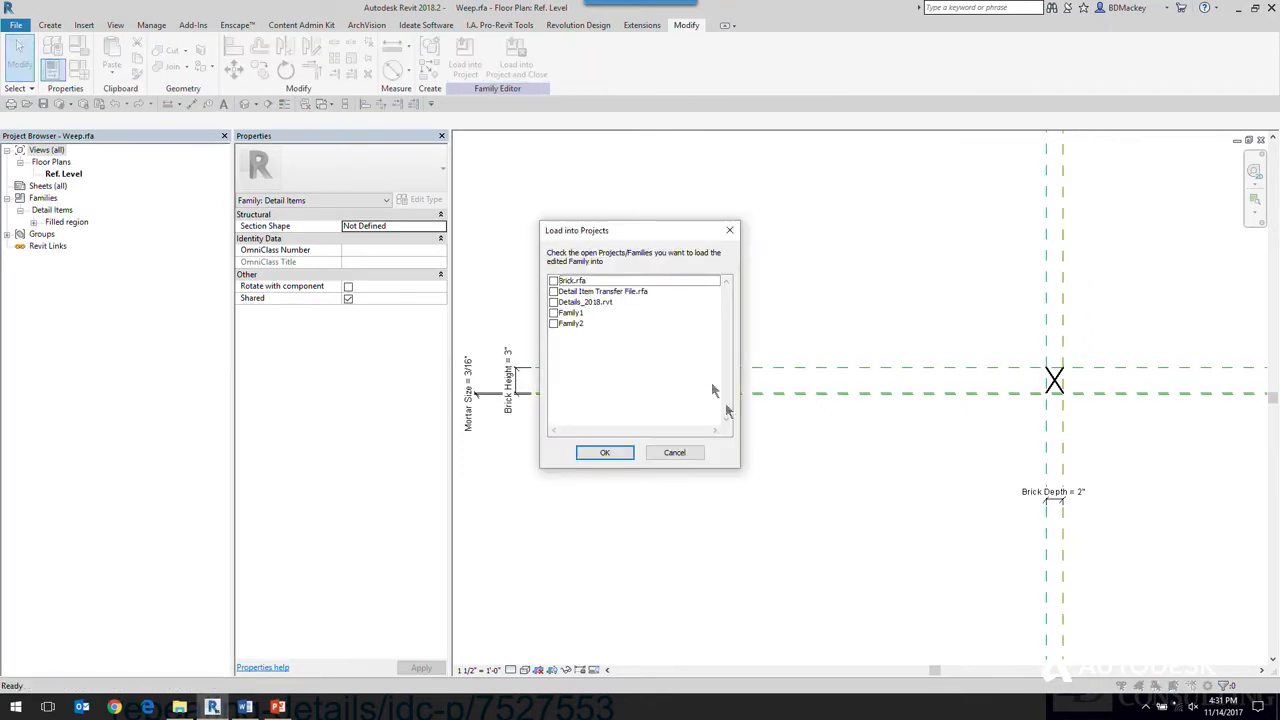
pyautogui.click(553, 281)
pyautogui.click(604, 452)
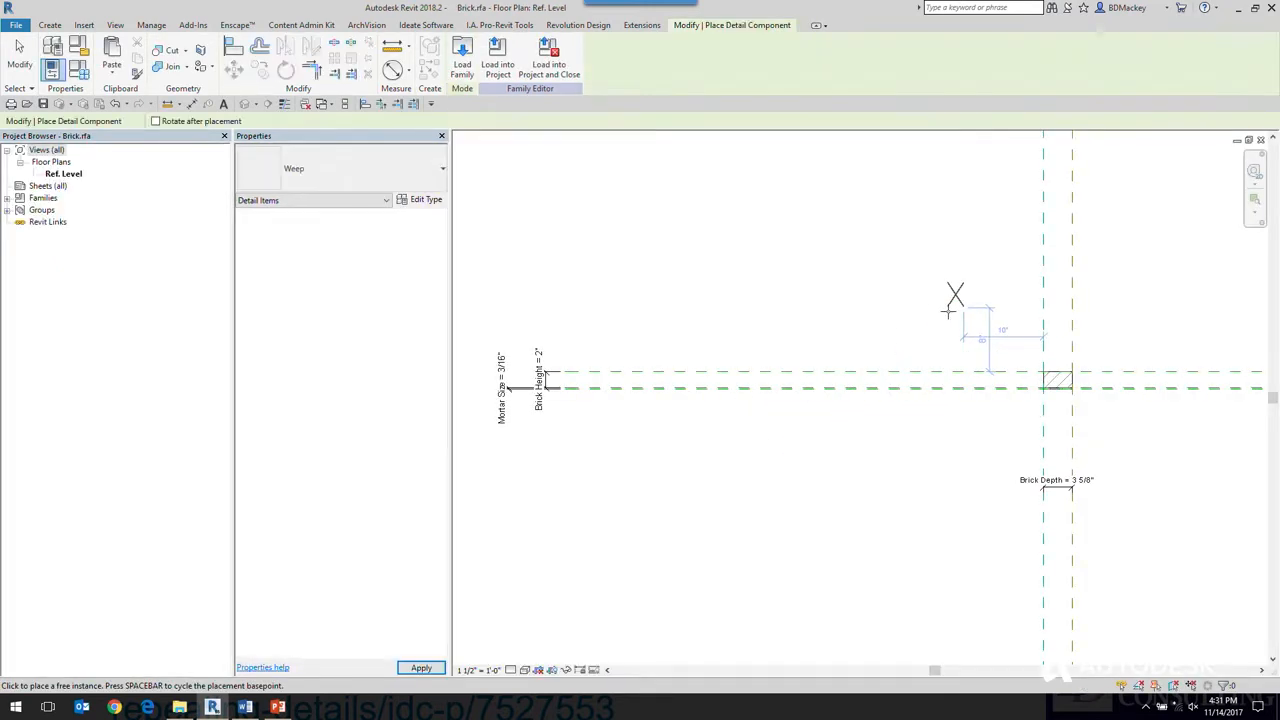
# Place one Weep component in the open area above and left of the brick, about 10" and 8" from its reference planes.
pyautogui.rightClick(881, 312)
pyautogui.click(910, 318)
pyautogui.scroll(3, 961, 338)
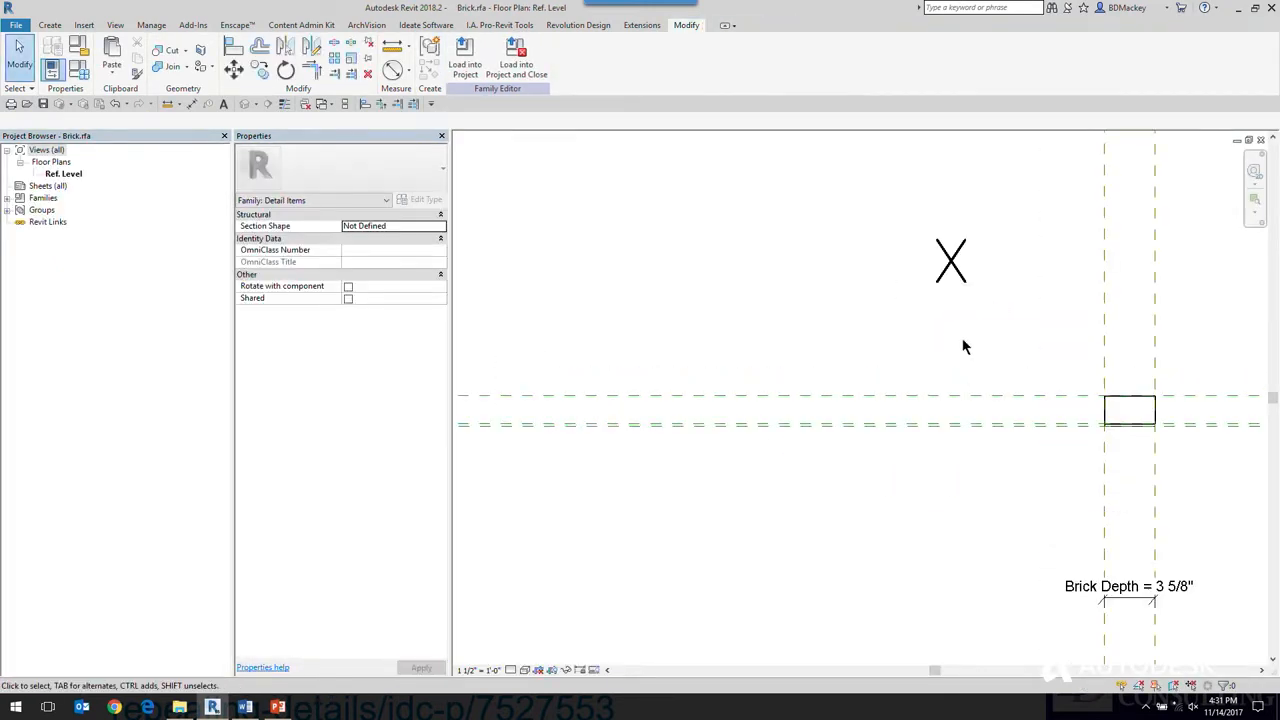
pyautogui.click(937, 323)
pyautogui.moveTo(937, 323); pyautogui.dragTo(822, 360, button='middle')
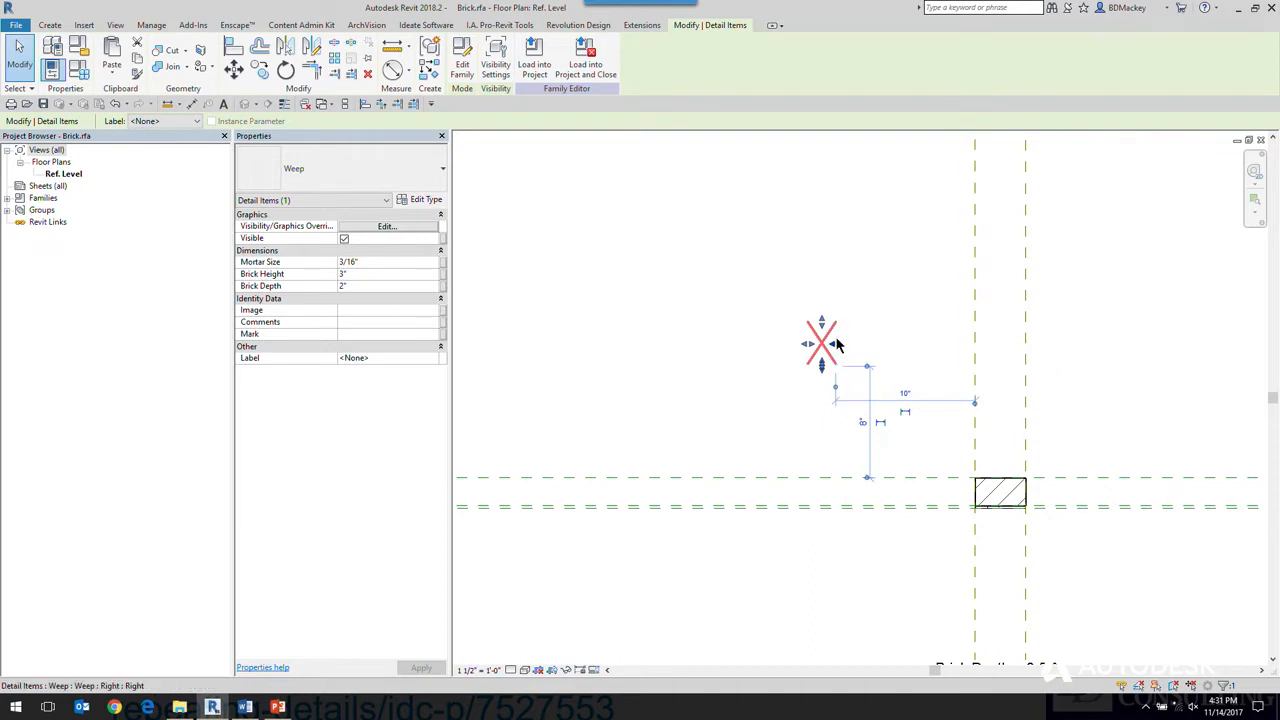
pyautogui.click(734, 306)
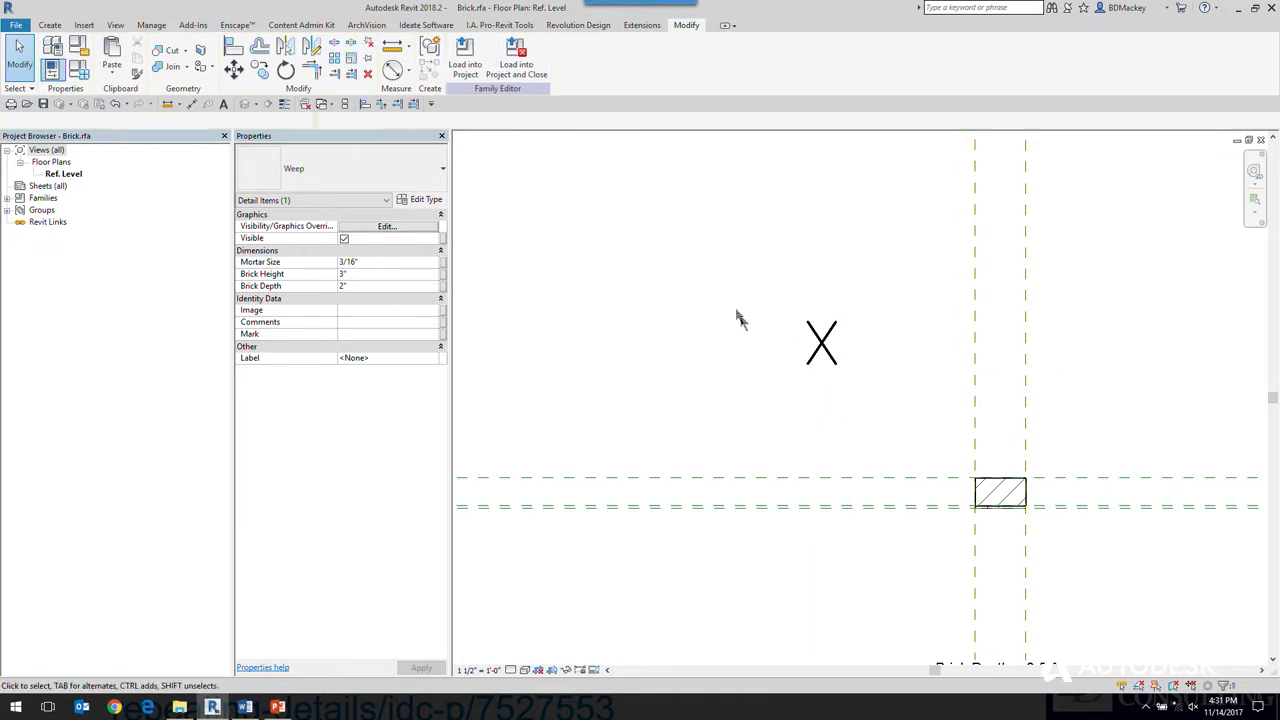
# Associate the Weep component's Brick Depth and Brick Height with the Brick family's parameters of the same names.
pyautogui.click(824, 346)
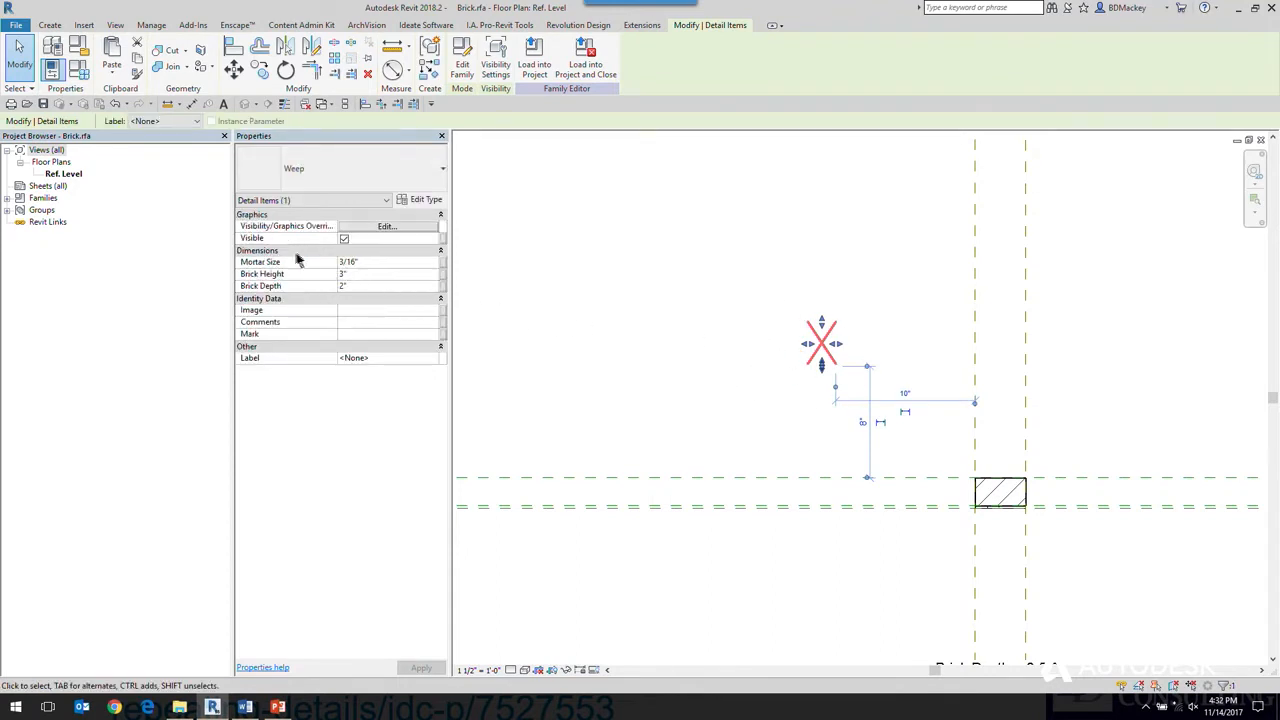
pyautogui.click(443, 288)
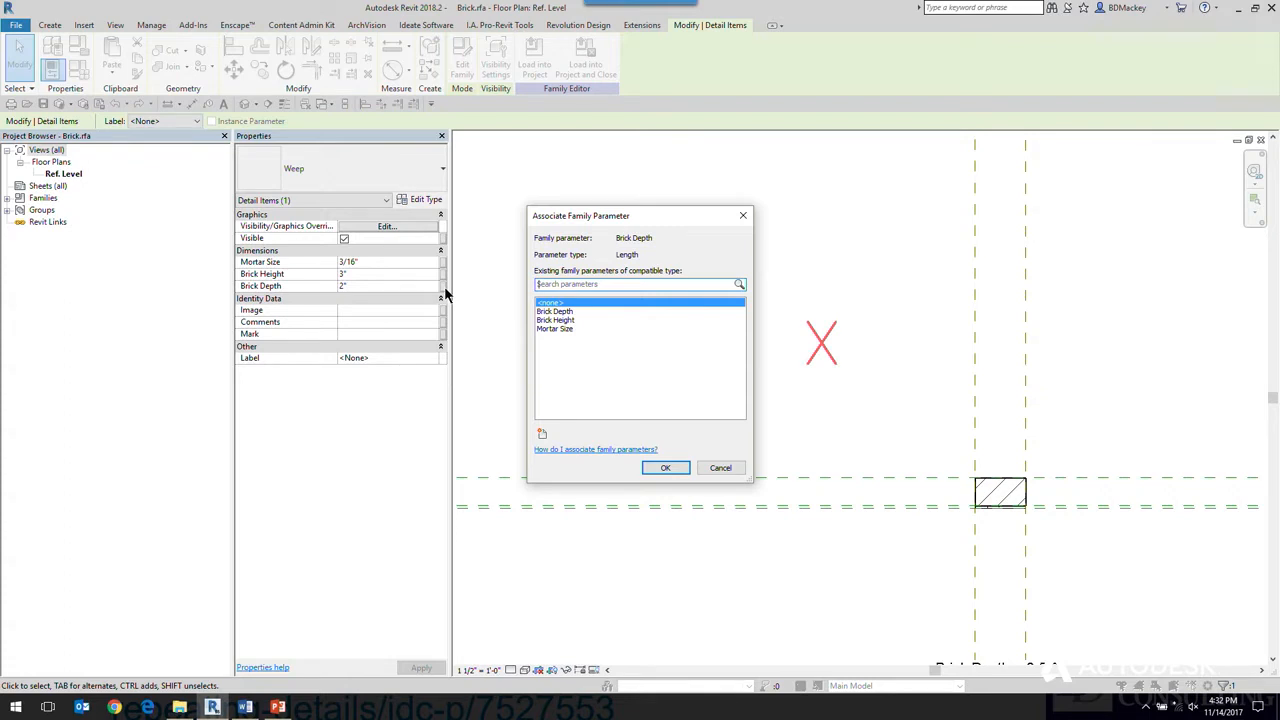
pyautogui.click(574, 312)
pyautogui.click(665, 469)
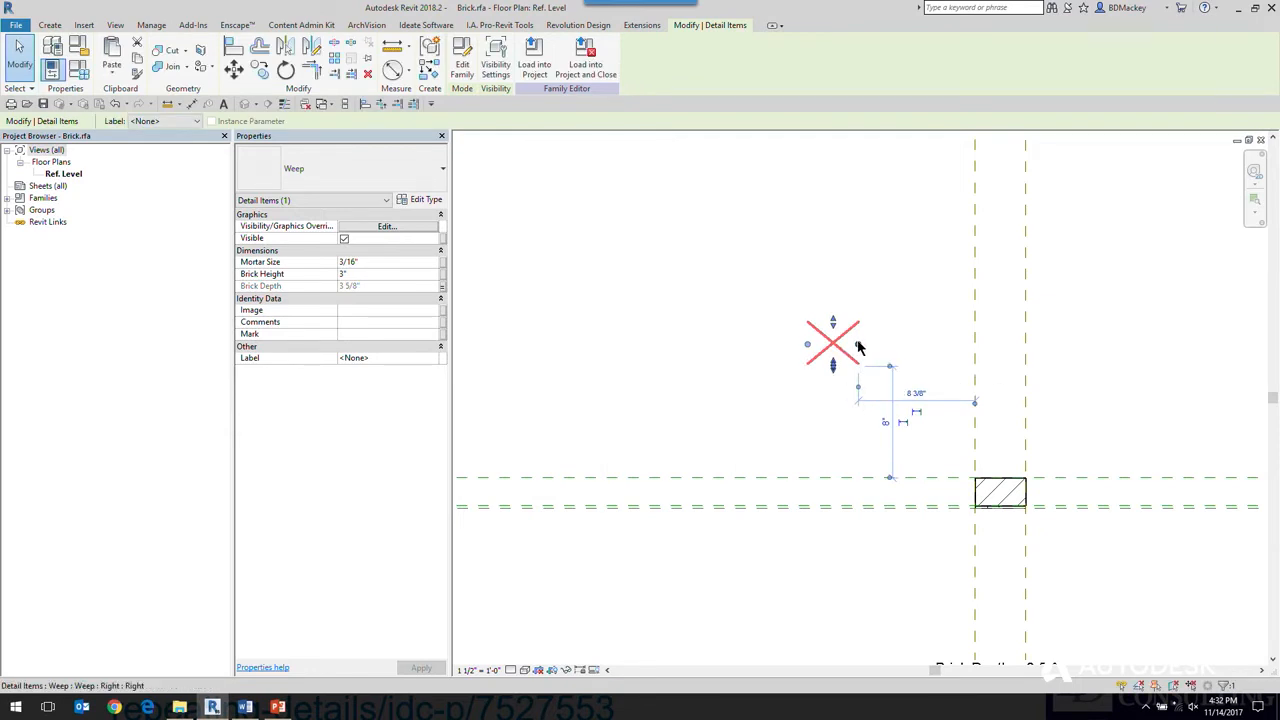
pyautogui.click(443, 274)
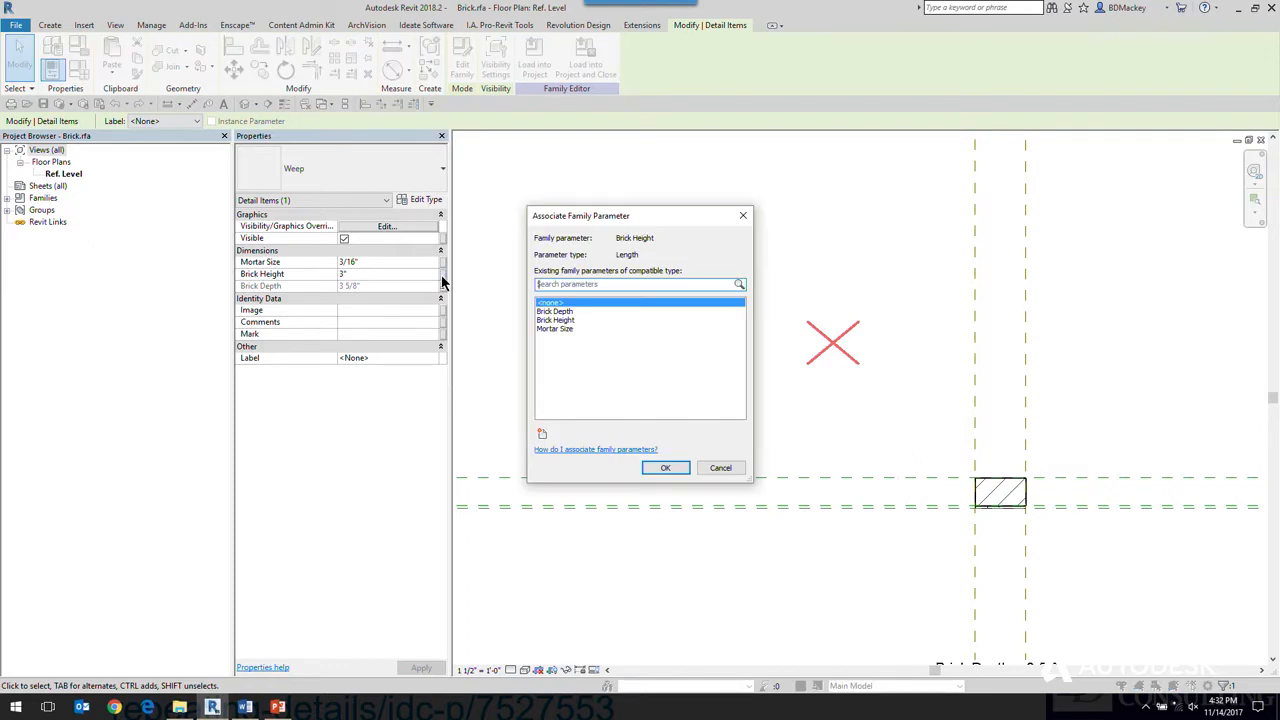
pyautogui.click(560, 320)
pyautogui.click(665, 467)
# Flex the Brick Depth dimension to 1/2" to test the linked Weep, and return it to 3.625".
pyautogui.scroll(-2, 1026, 516)
pyautogui.click(1036, 597)
pyautogui.click(1033, 596)
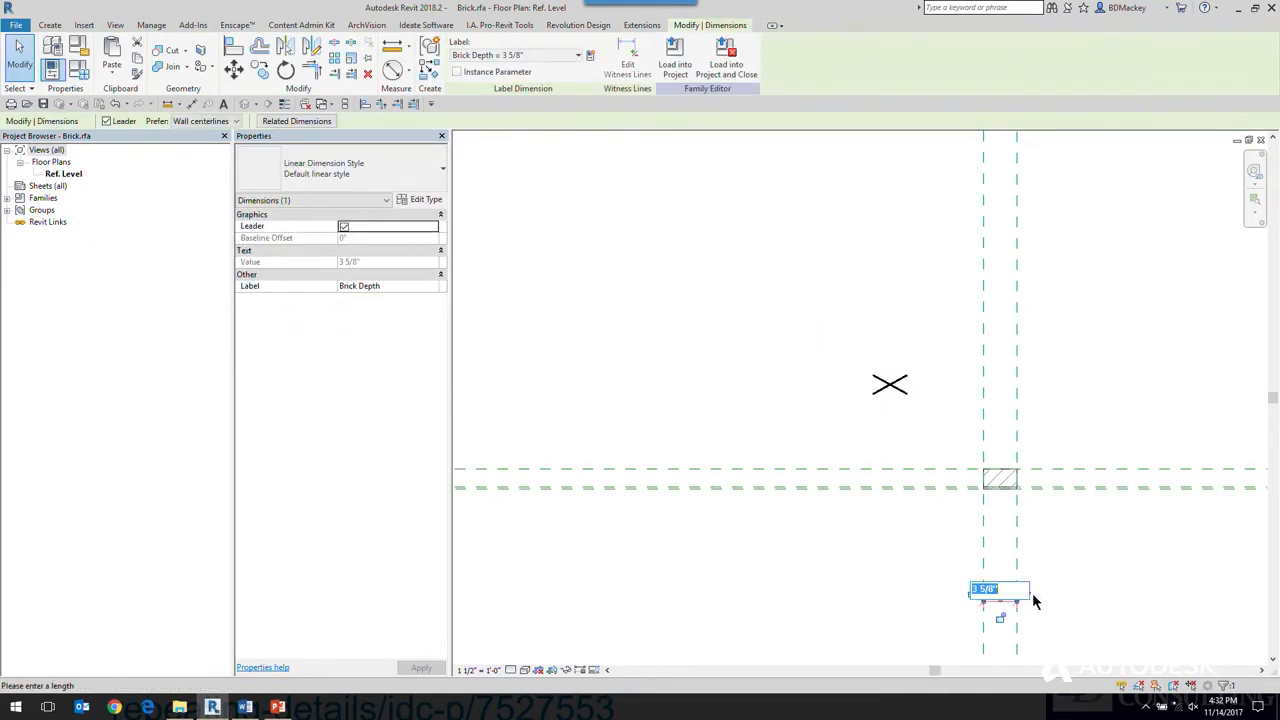
pyautogui.write('1/2"')
pyautogui.press('Return')
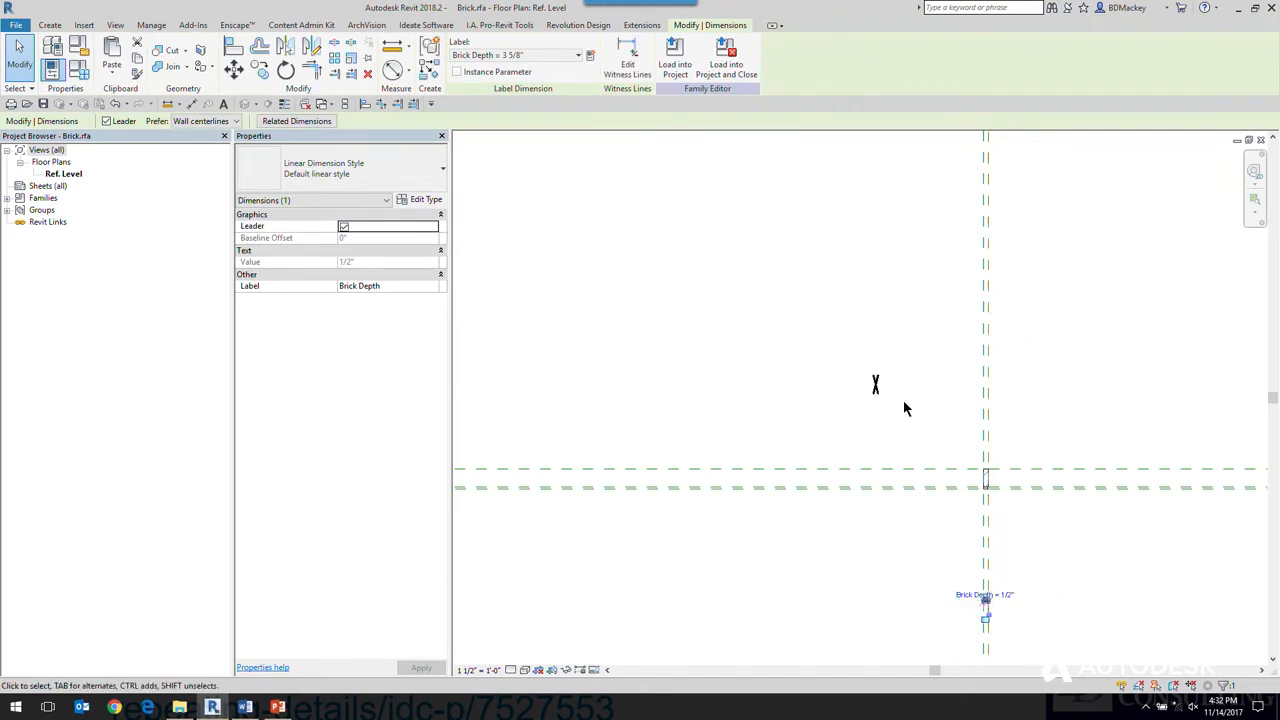
pyautogui.click(1012, 595)
pyautogui.write('3.625"')
pyautogui.press('Return')
pyautogui.click(898, 423)
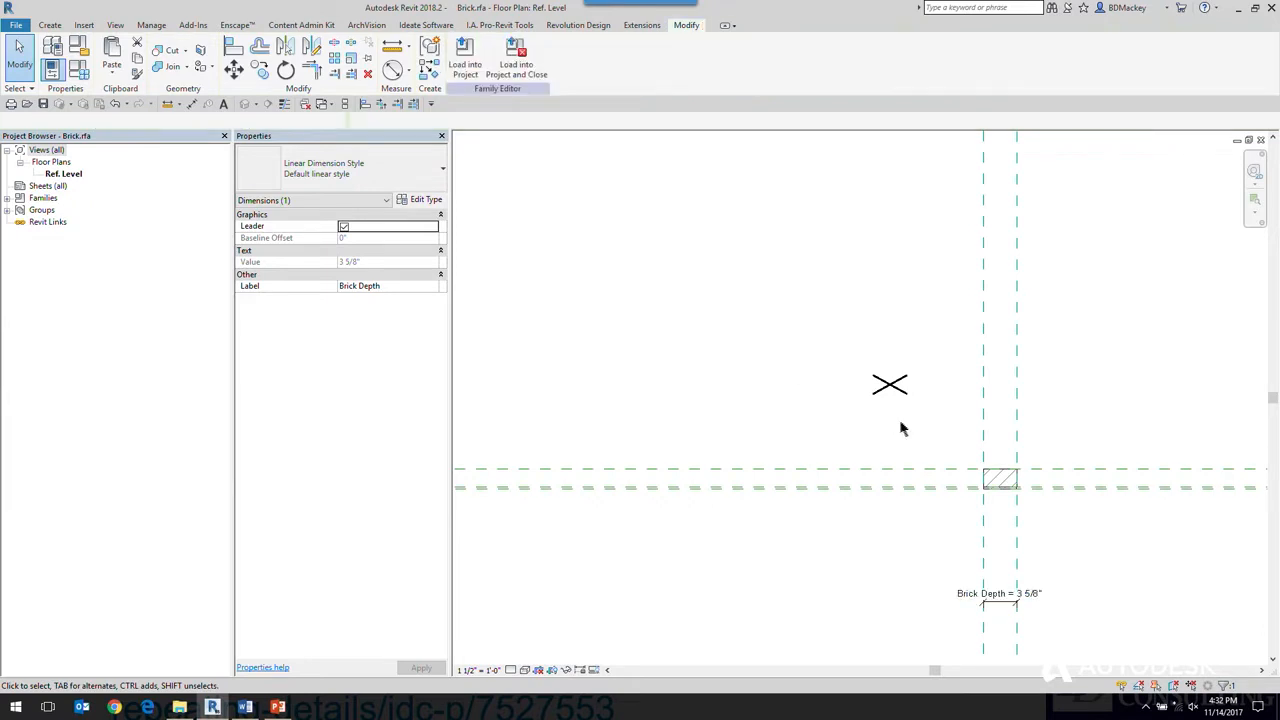
# Associate the Weep component's Mortar Size with the Brick family's Mortar Size parameter.
pyautogui.scroll(4, 897, 428)
pyautogui.click(855, 352)
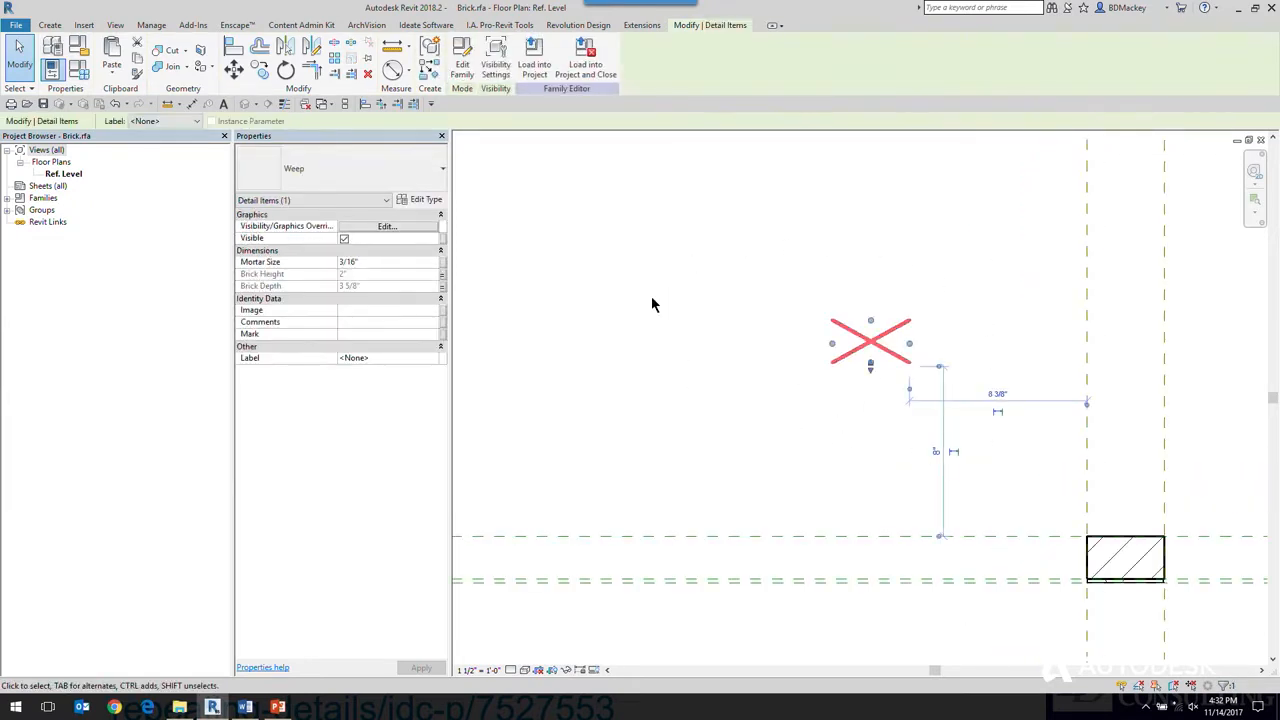
pyautogui.click(443, 262)
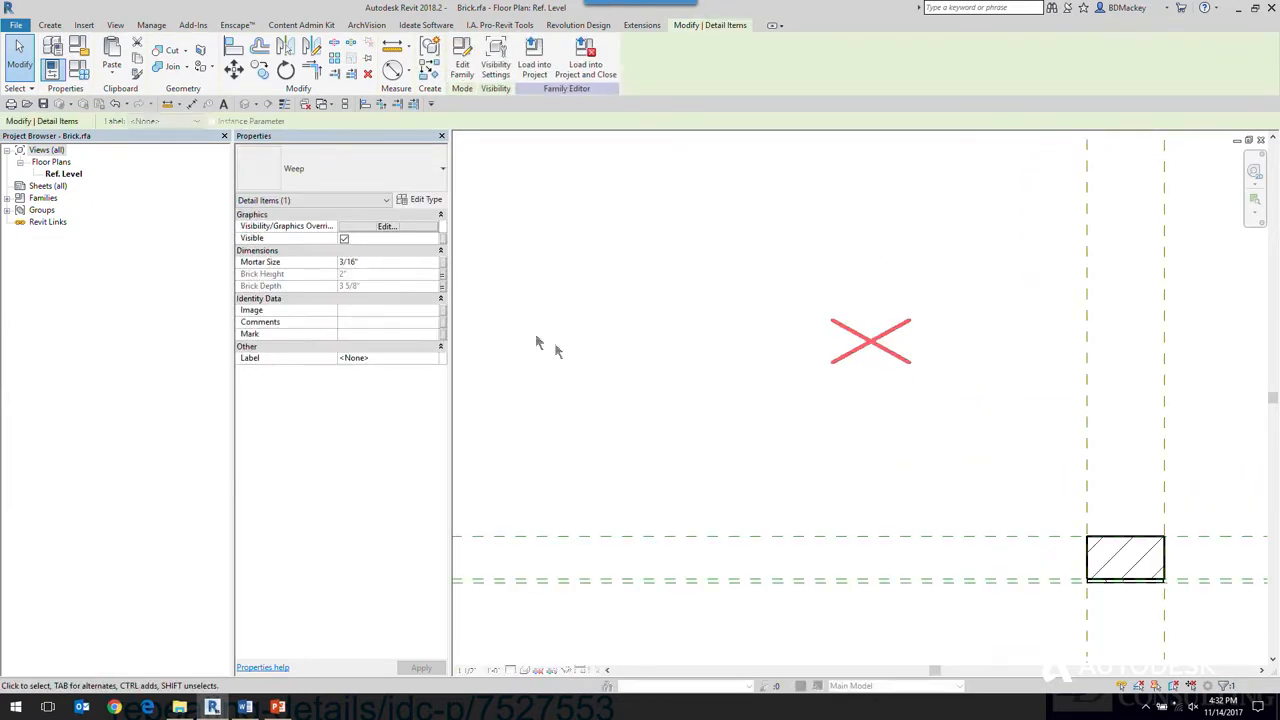
pyautogui.click(443, 262)
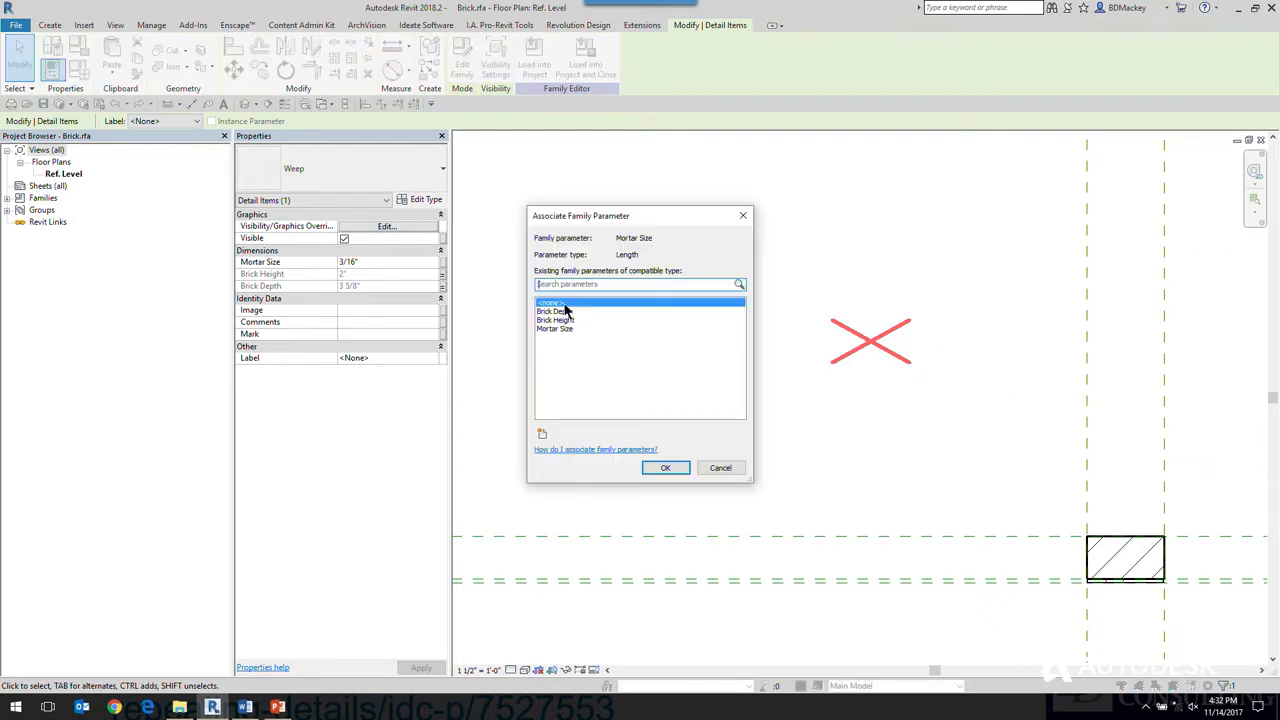
pyautogui.click(564, 330)
pyautogui.click(681, 469)
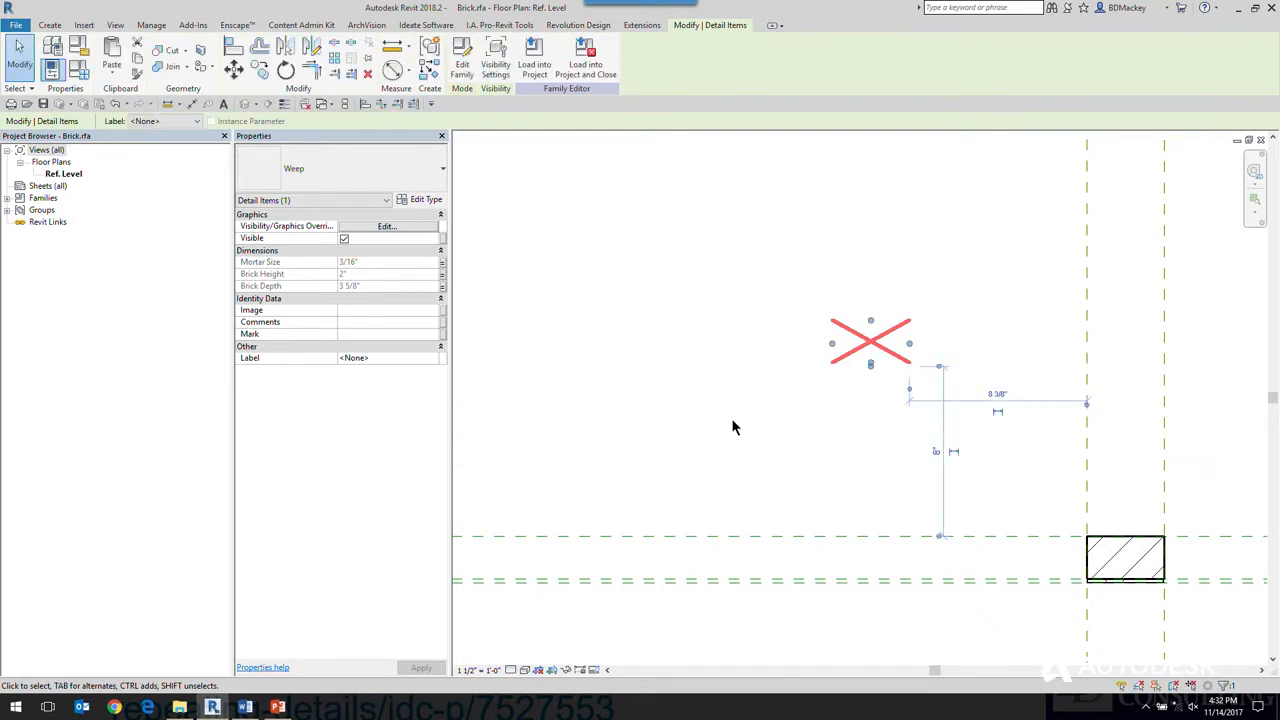
pyautogui.click(731, 419)
# Align the Weep component's bottom with the lowest horizontal reference plane of the brick and lock the alignment.
pyautogui.press('a')
pyautogui.press('l')
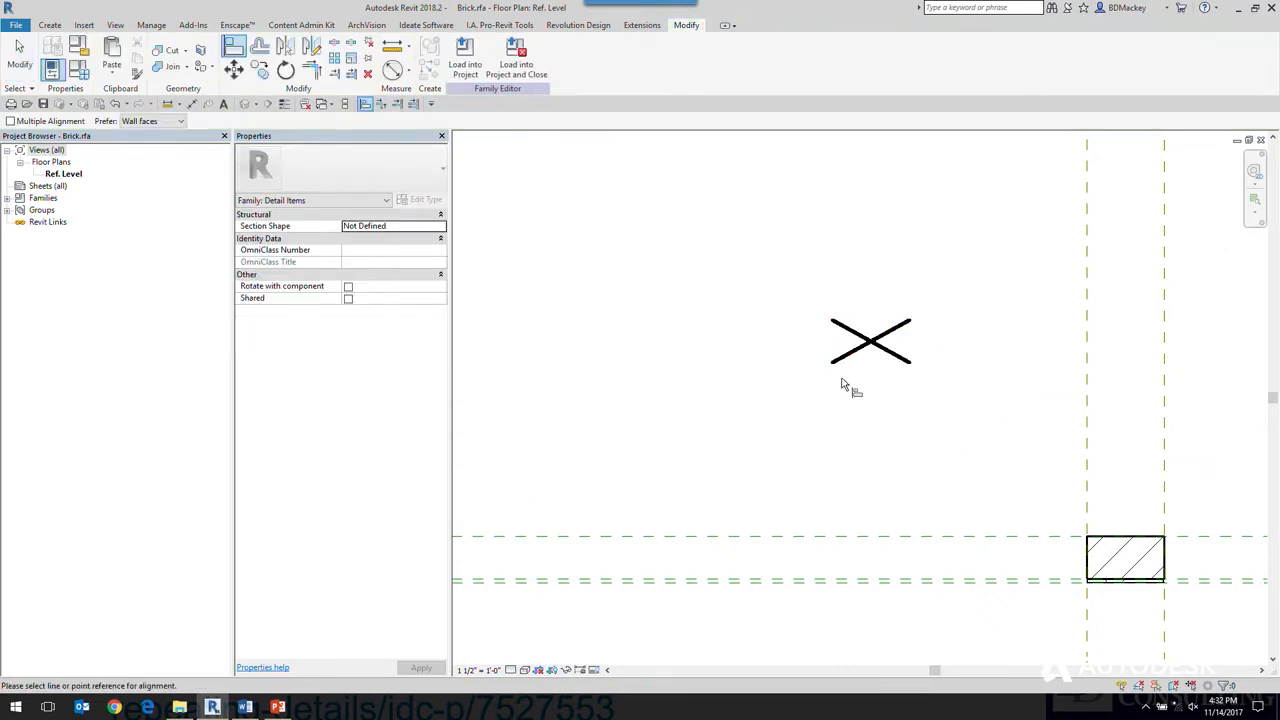
pyautogui.scroll(-1, 940, 398)
pyautogui.scroll(-1, 940, 398)
pyautogui.scroll(1, 1021, 525)
pyautogui.click(1020, 519)
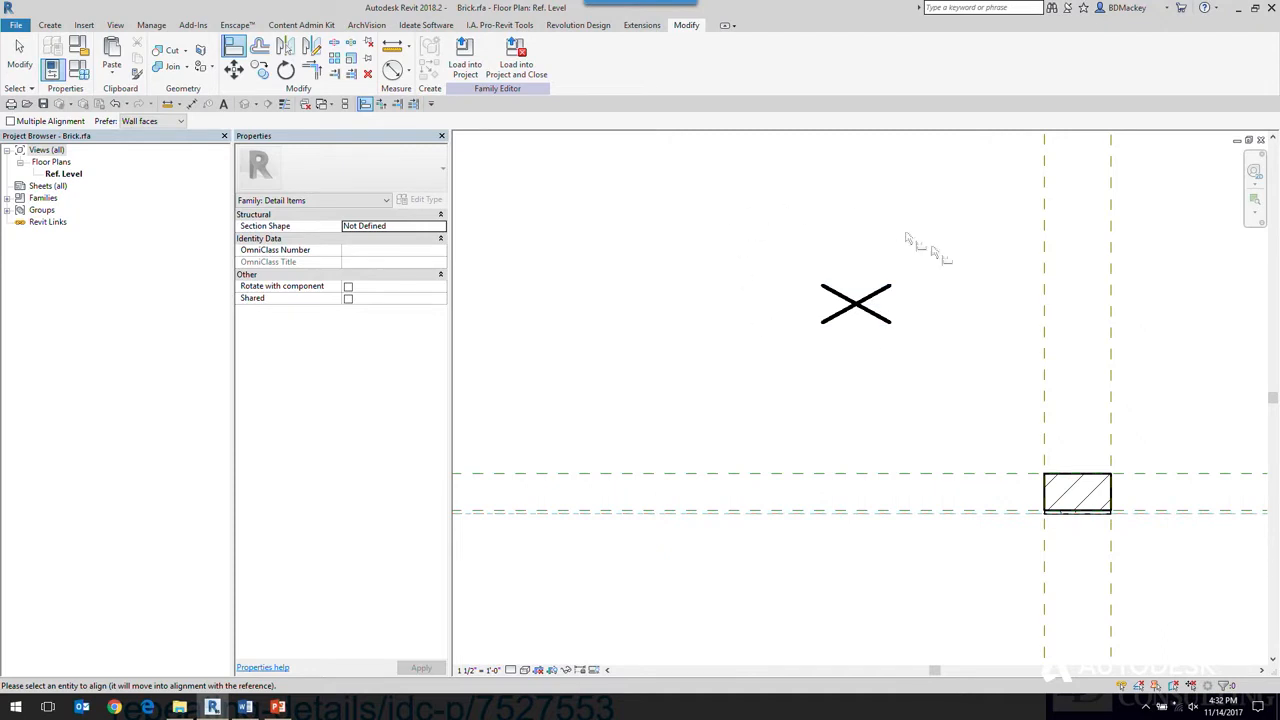
pyautogui.click(845, 326)
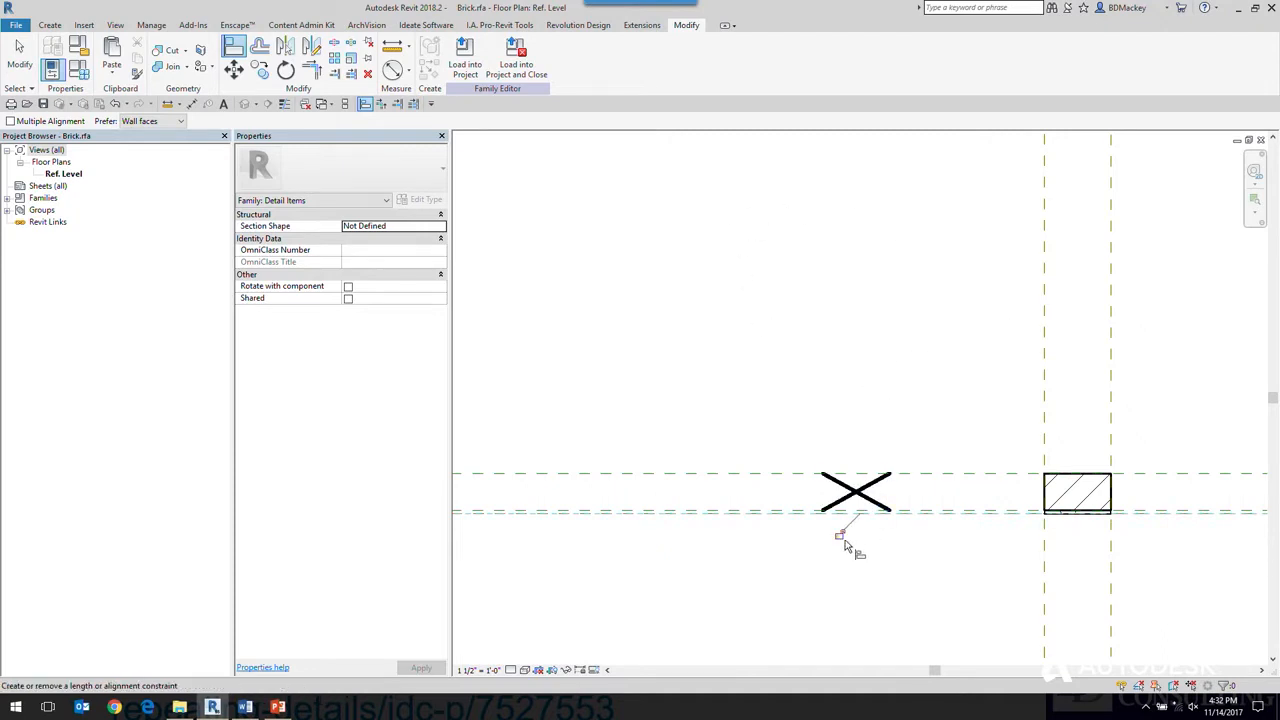
# Align the Weep component's left side with the brick's left reference plane, lock it, and end the Align command.
pyautogui.click(1044, 414)
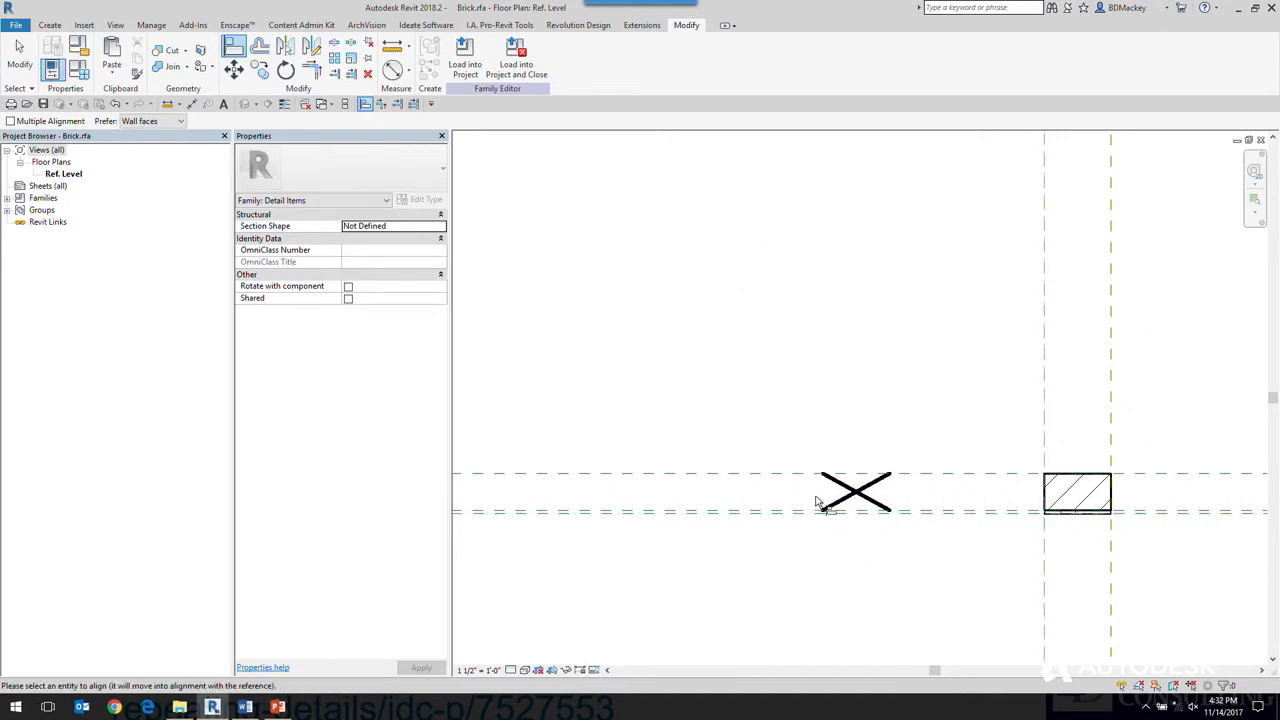
pyautogui.click(822, 498)
pyautogui.rightClick(937, 362)
pyautogui.click(953, 370)
# Flex the Brick Depth dimension to 5/8" to test the aligned Weep component.
pyautogui.scroll(5, 997, 449)
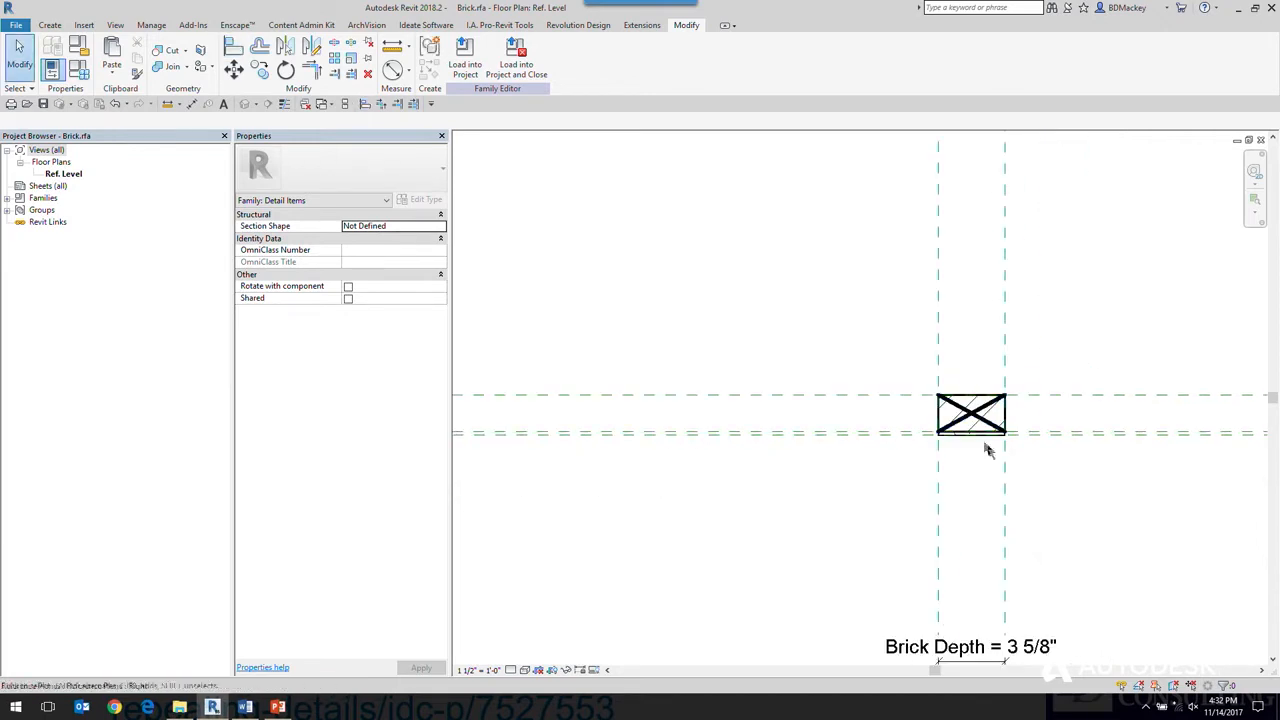
pyautogui.scroll(-5, 593, 265)
pyautogui.moveTo(703, 423); pyautogui.dragTo(877, 466, button='middle')
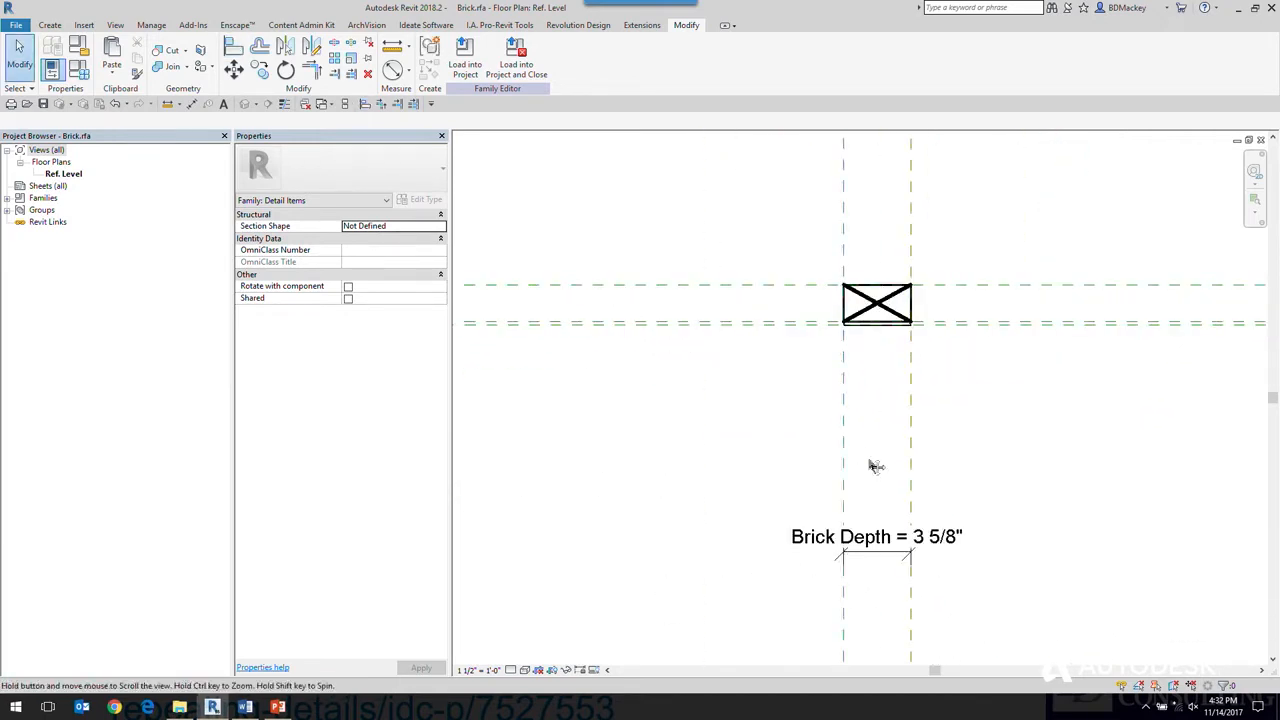
pyautogui.click(912, 552)
pyautogui.click(916, 553)
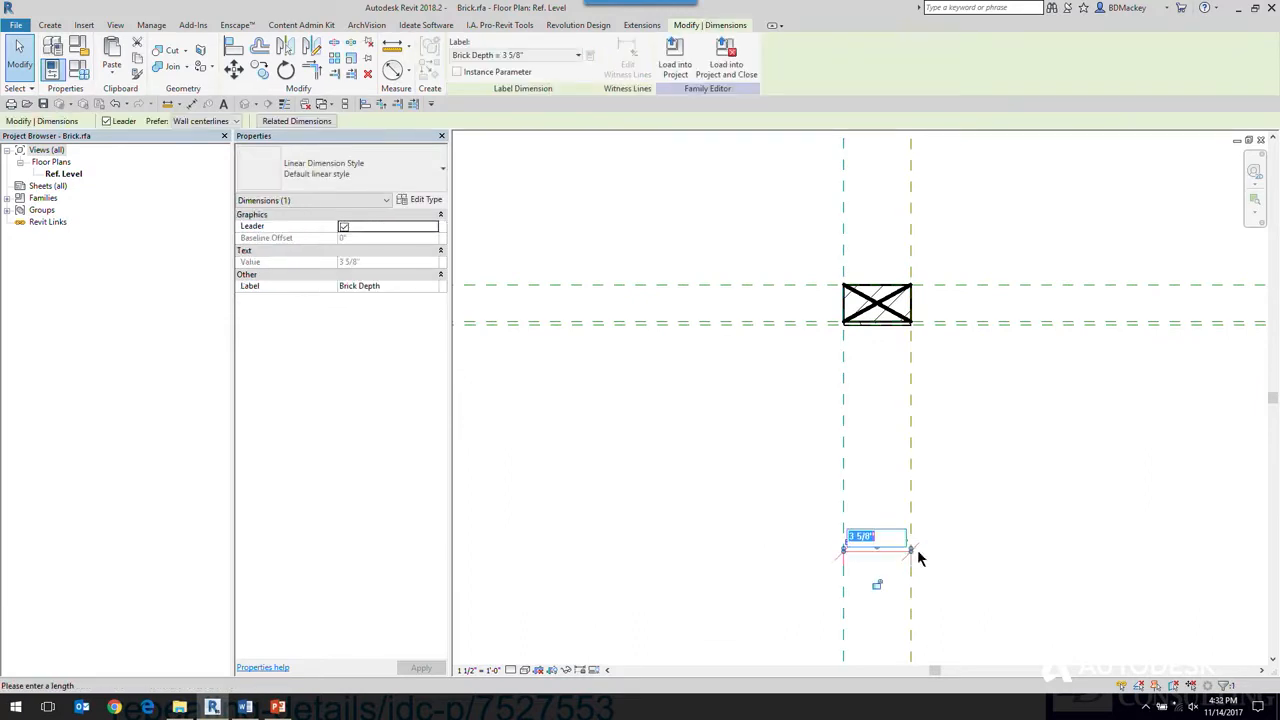
pyautogui.write('4625')
pyautogui.press('Return')
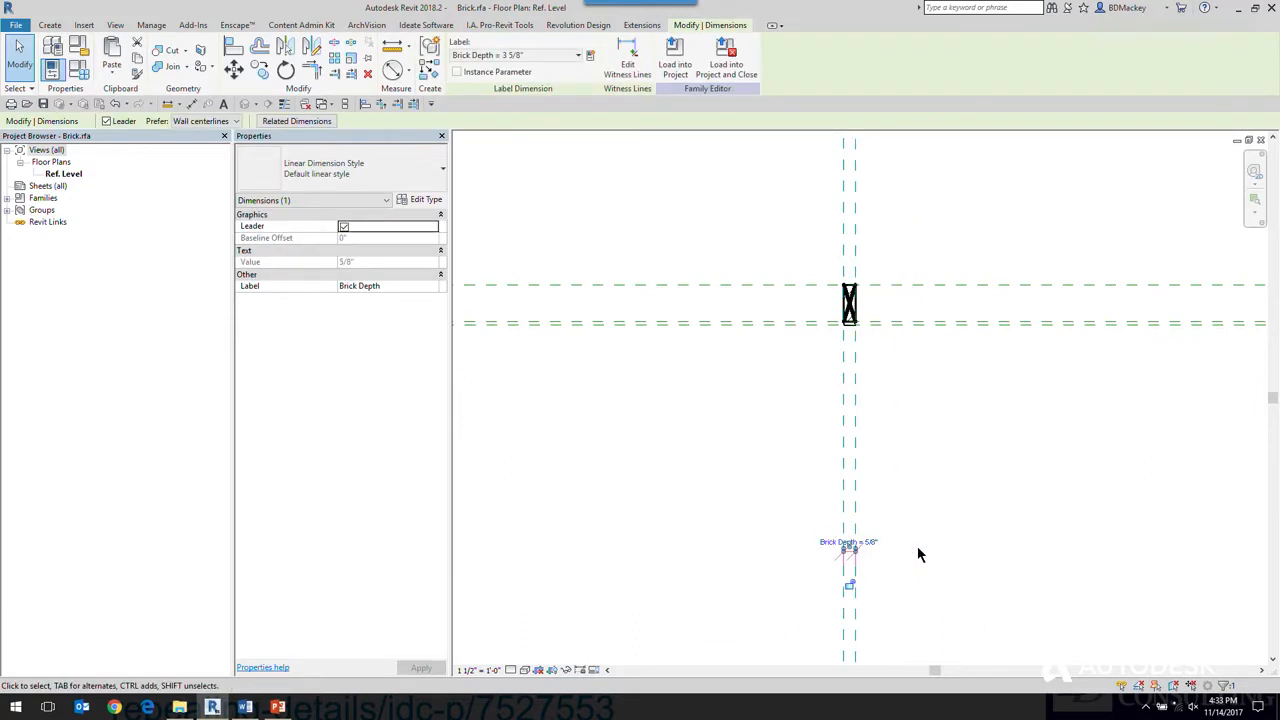
# Set the Brick Depth dimension to 6.625".
pyautogui.click(876, 545)
pyautogui.write('6')
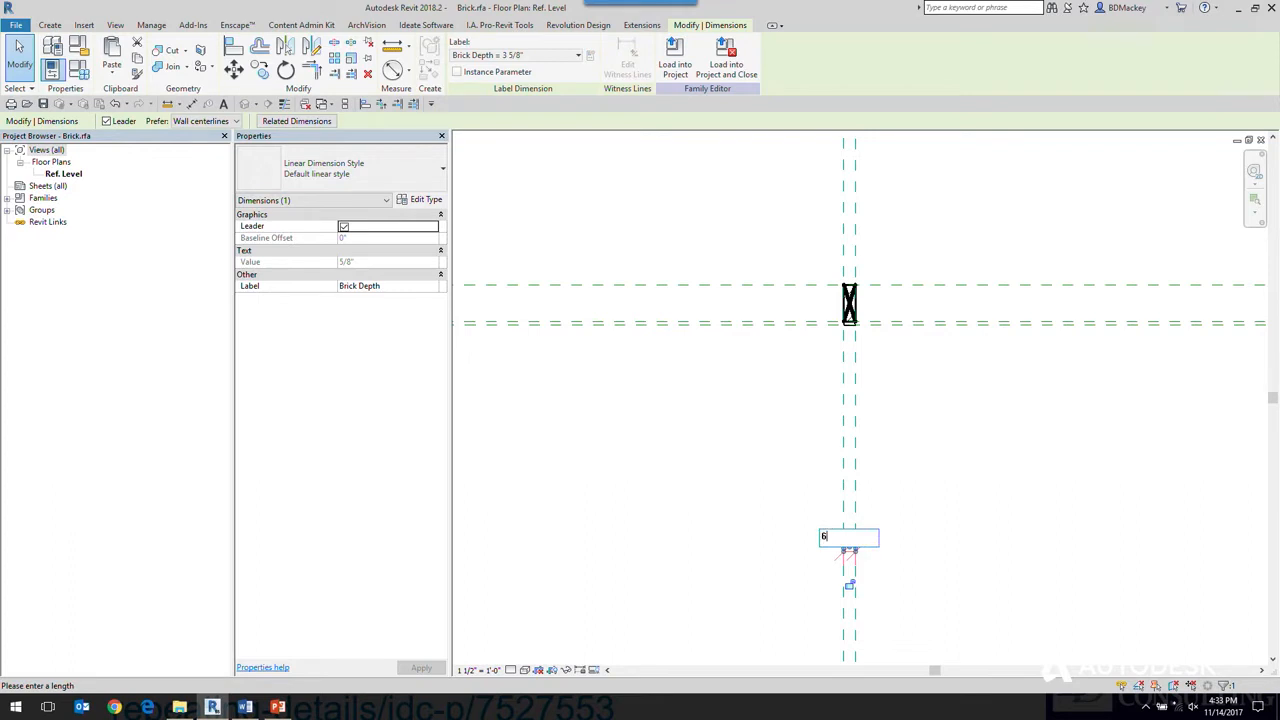
pyautogui.write('.625')
pyautogui.press('Return')
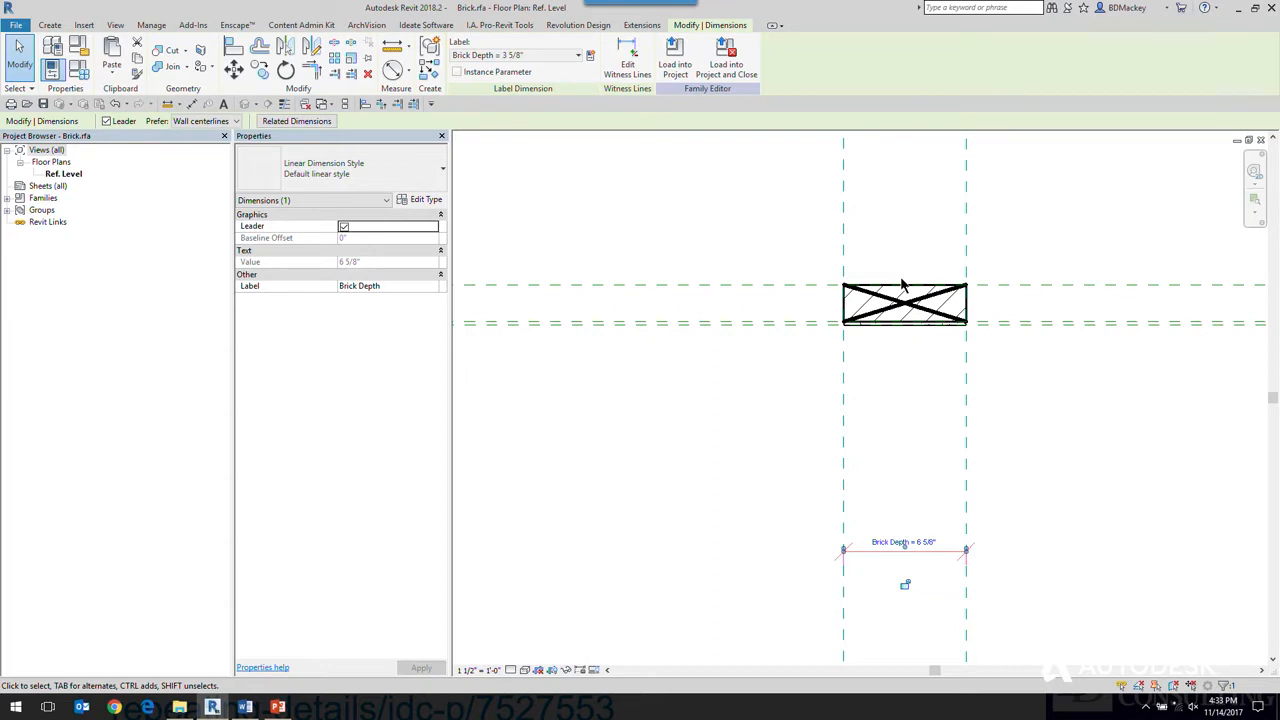
# Start a new instance family parameter named Weep to drive the Visible property of the nested Weep component.
pyautogui.click(829, 394)
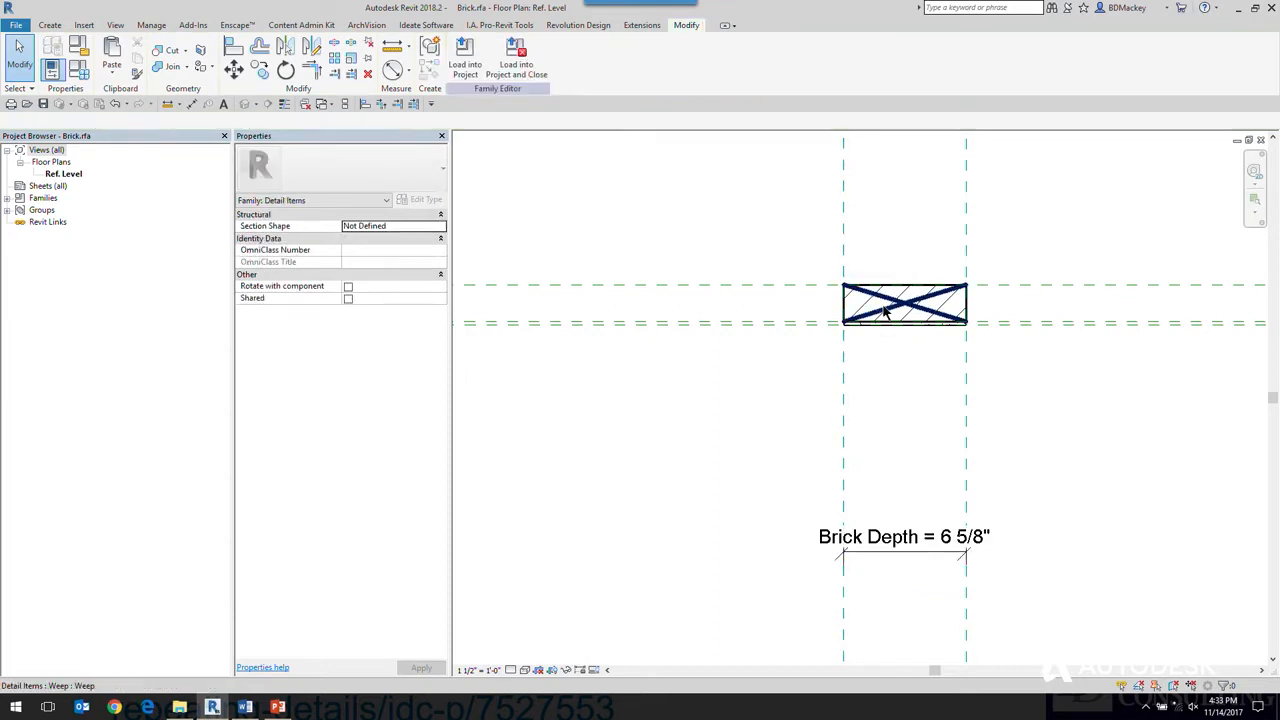
pyautogui.click(884, 312)
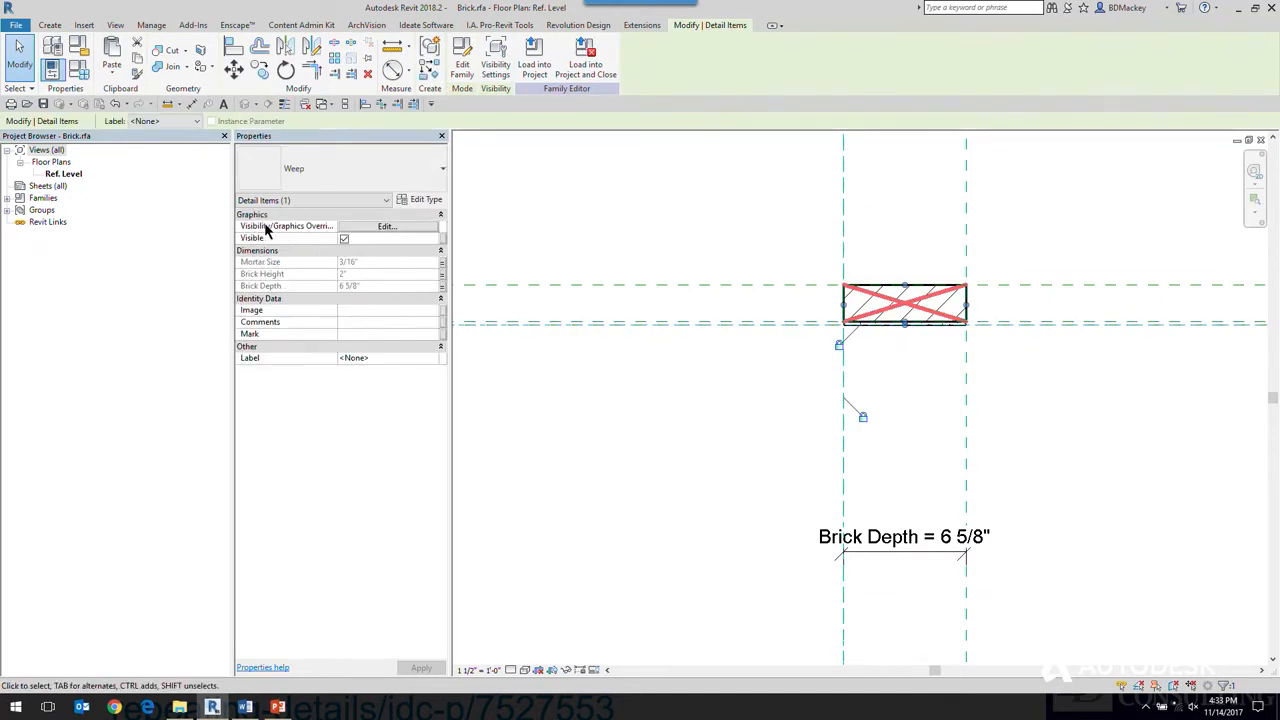
pyautogui.click(443, 240)
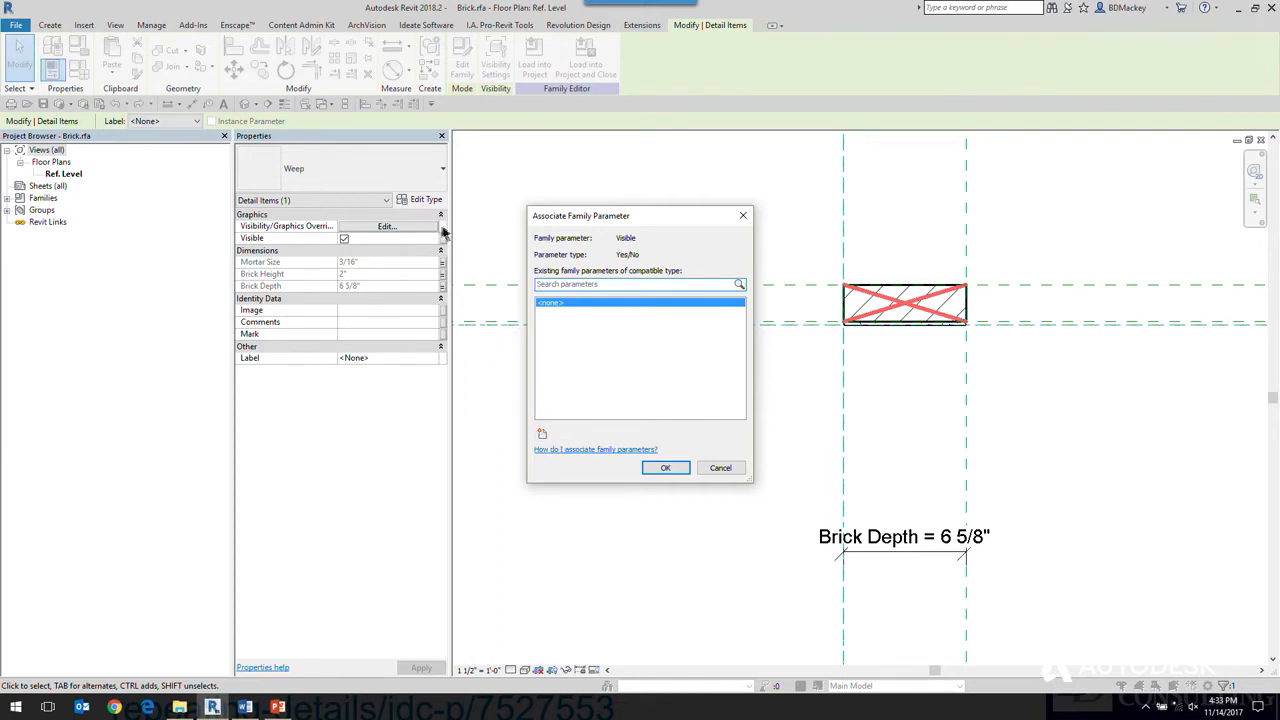
pyautogui.click(669, 468)
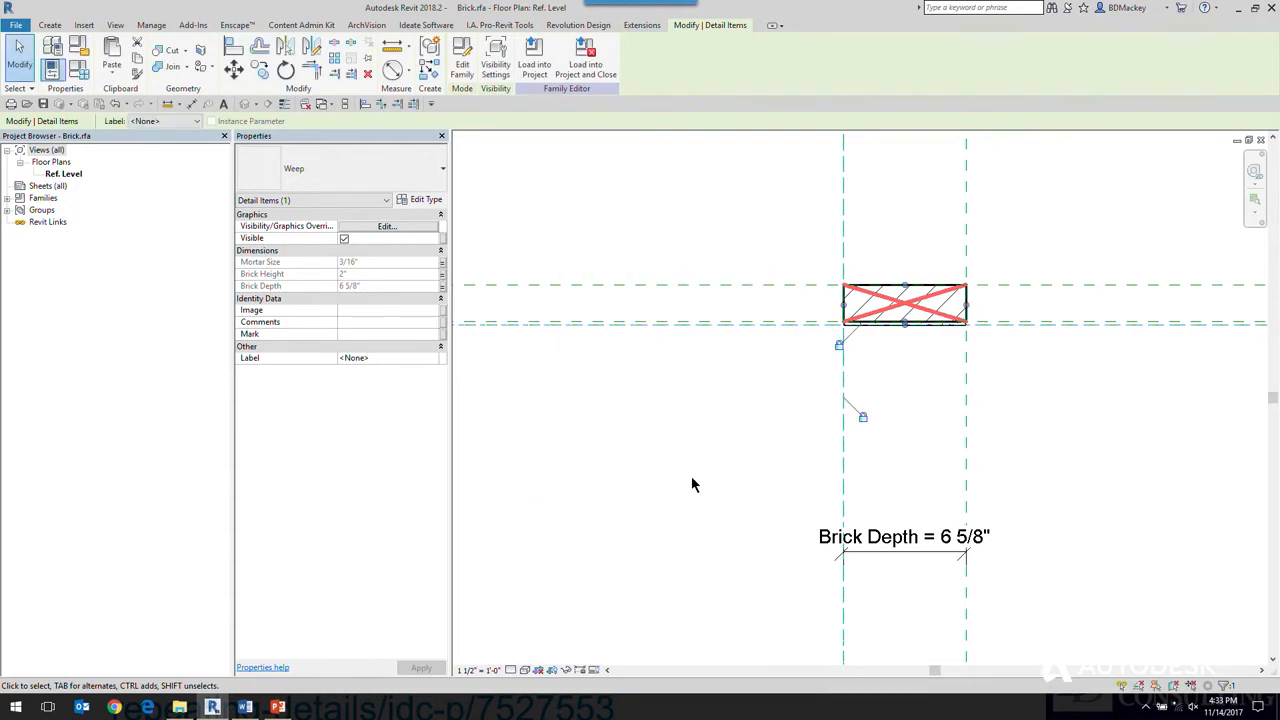
pyautogui.click(441, 238)
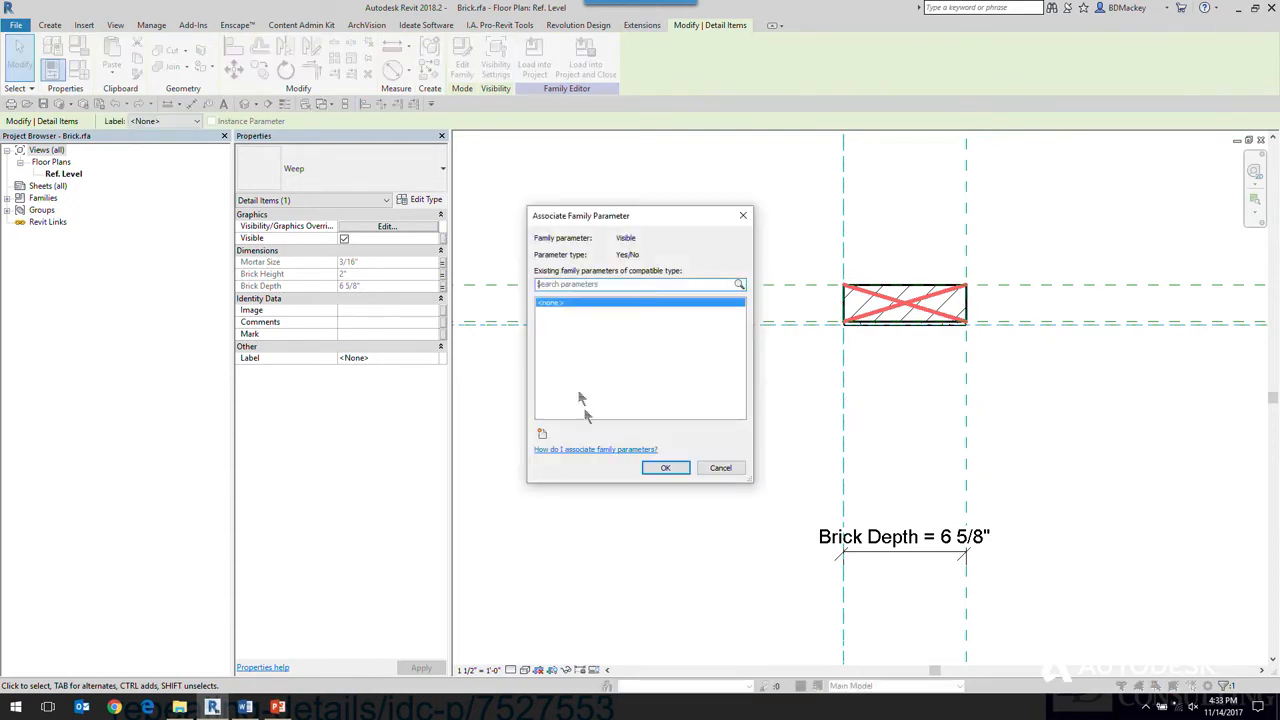
pyautogui.click(541, 434)
pyautogui.write('We')
pyautogui.press('BackSpace')
pyautogui.press('BackSpace')
pyautogui.press('BackSpace')
pyautogui.press('capslock')
pyautogui.write('Weep')
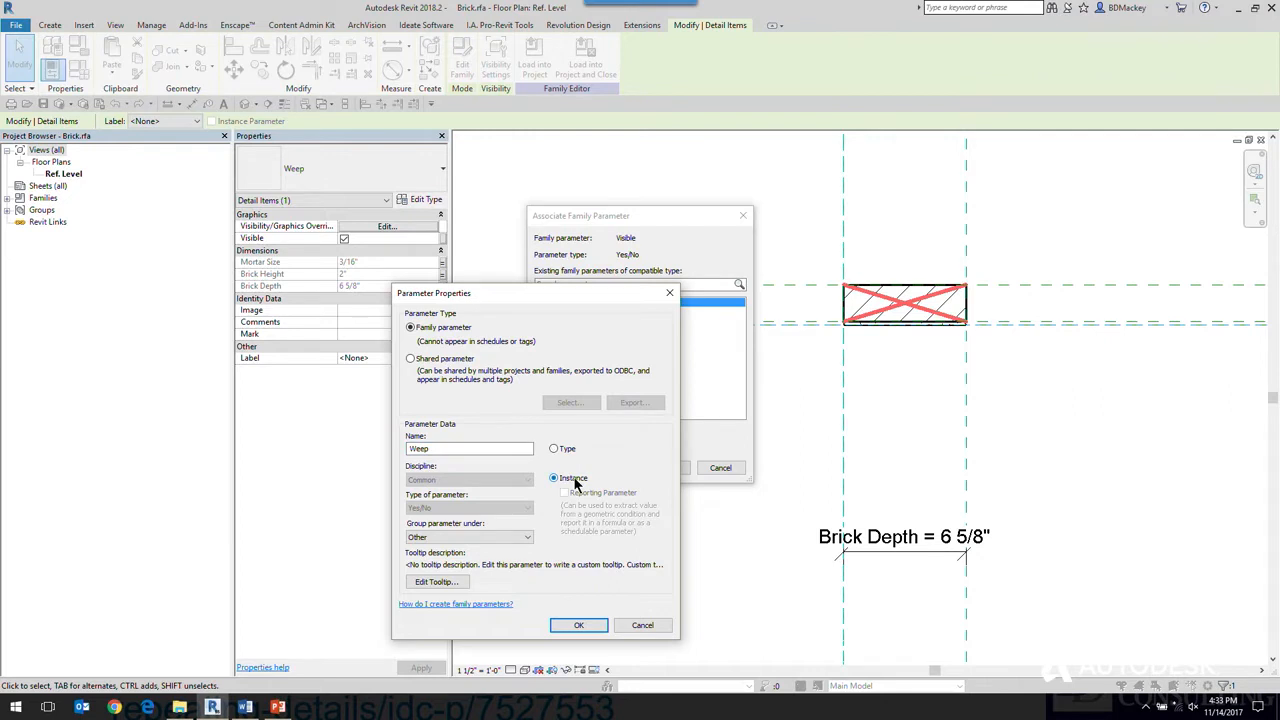
# Group the Weep parameter under Graphics, create it, and associate it with the component's Visible property.
pyautogui.click(476, 537)
pyautogui.click(472, 537)
pyautogui.press('g')
pyautogui.press('g')
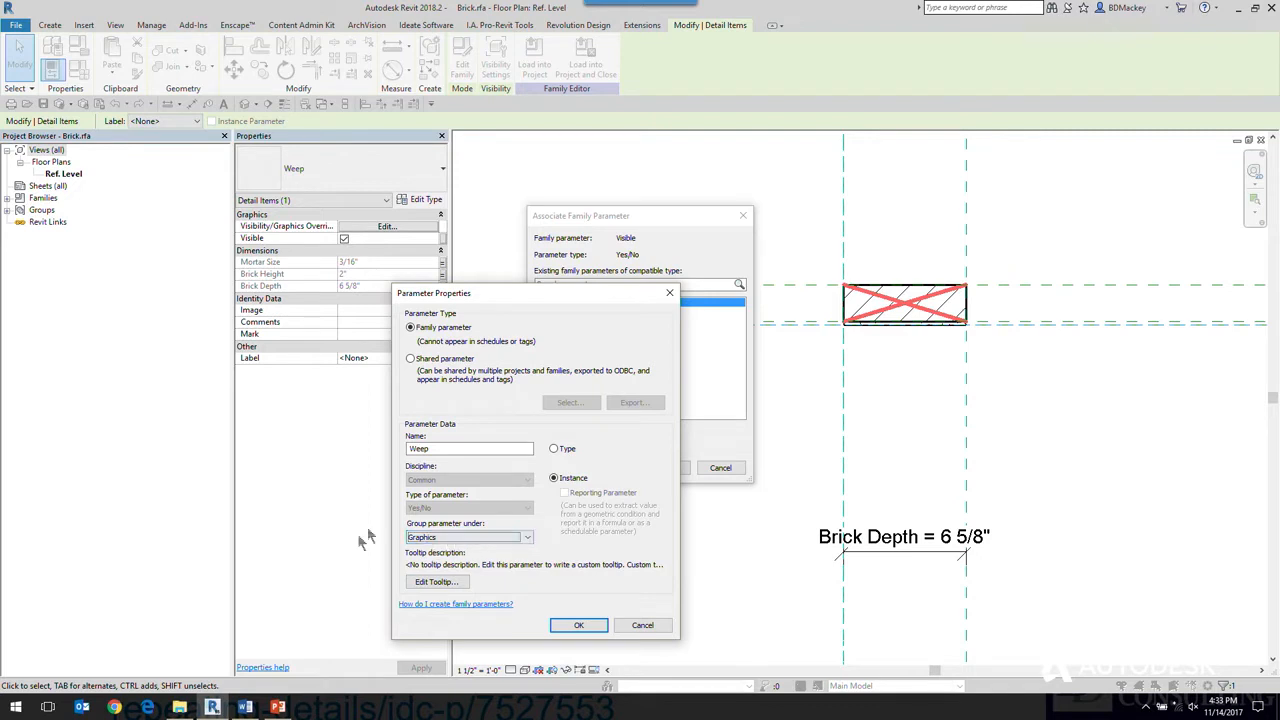
pyautogui.click(575, 626)
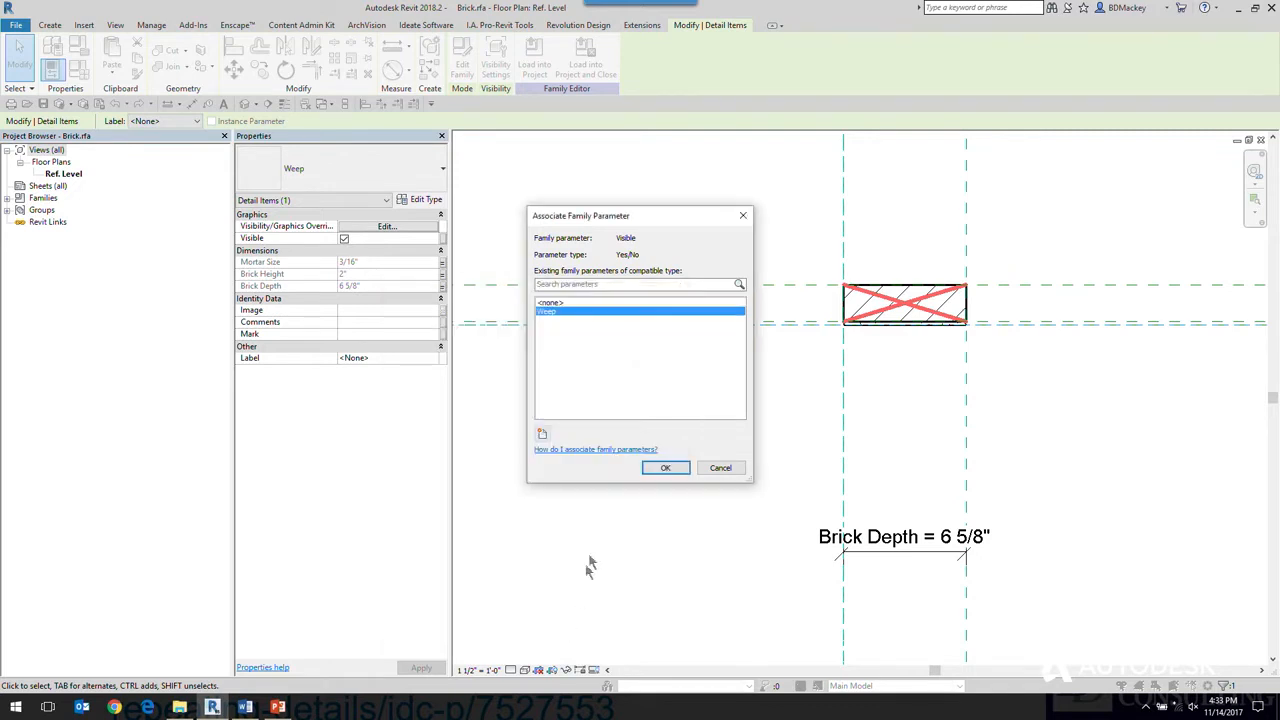
pyautogui.click(665, 468)
pyautogui.click(863, 257)
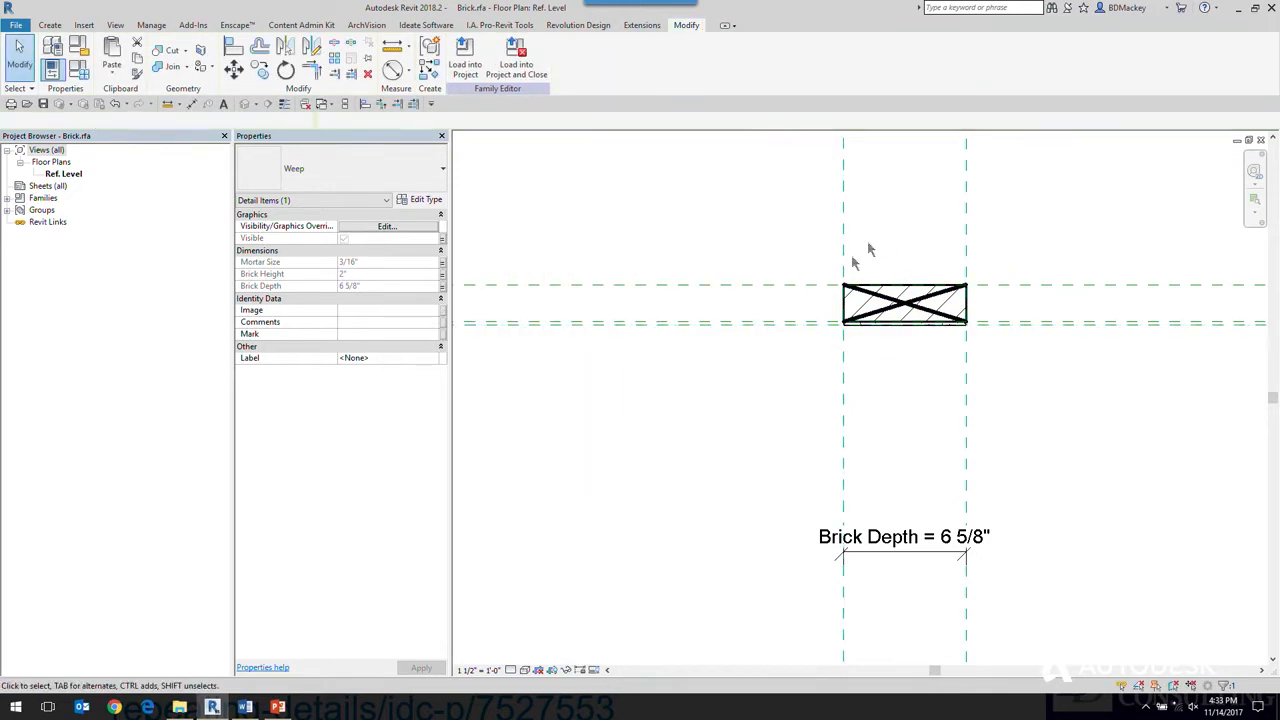
# Close the Brick and Weep families without saving, and close Family2 to return to the Wall Foundation Tagged drafting view.
pyautogui.scroll(3, 873, 358)
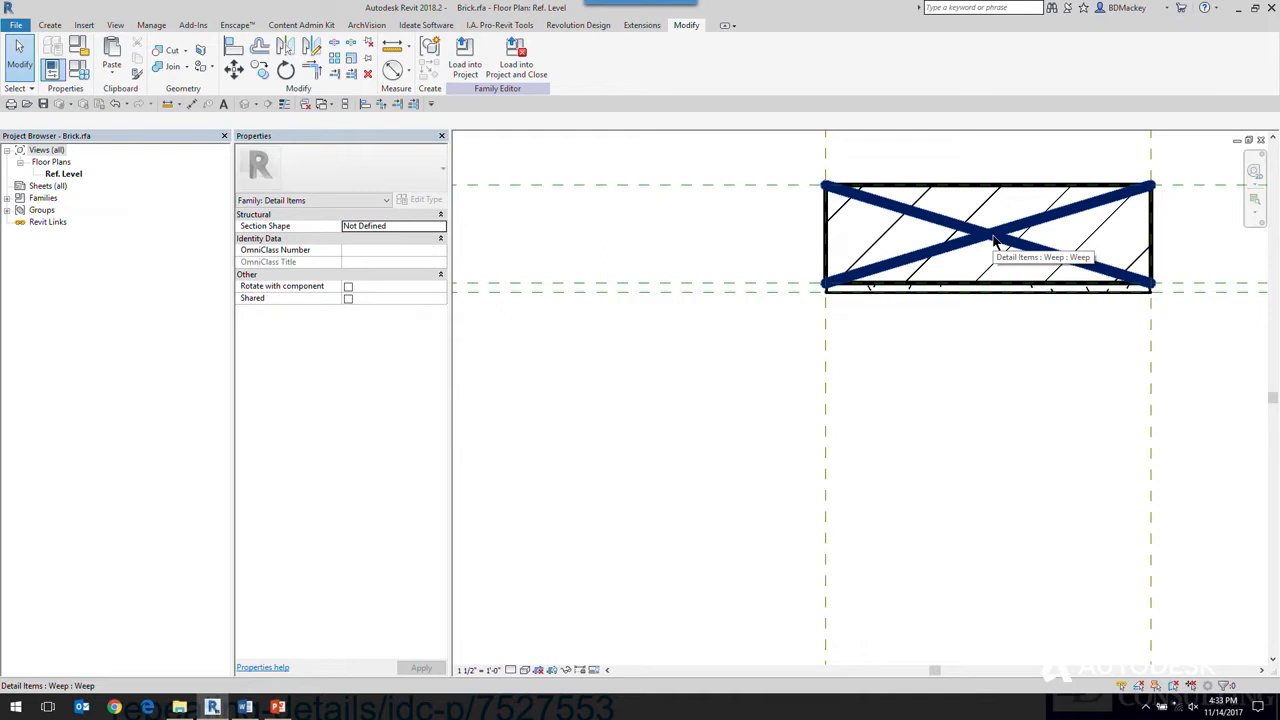
pyautogui.scroll(-3, 993, 240)
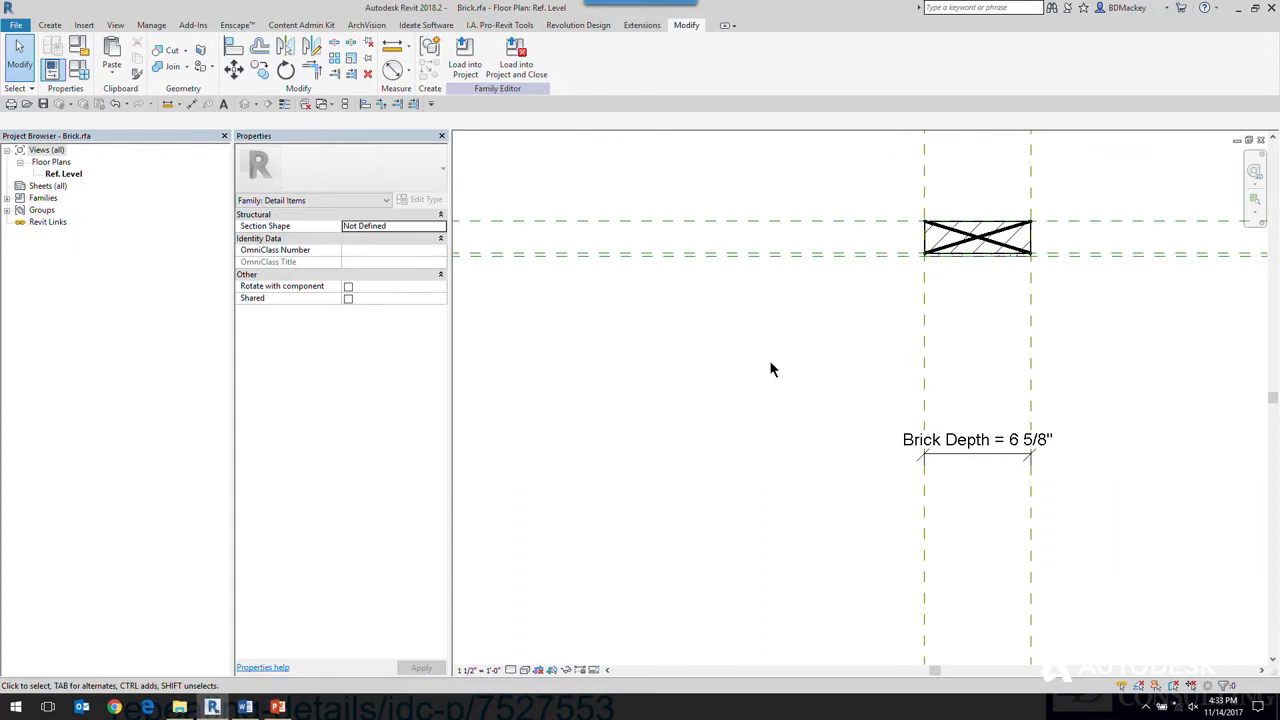
pyautogui.scroll(-1, 769, 360)
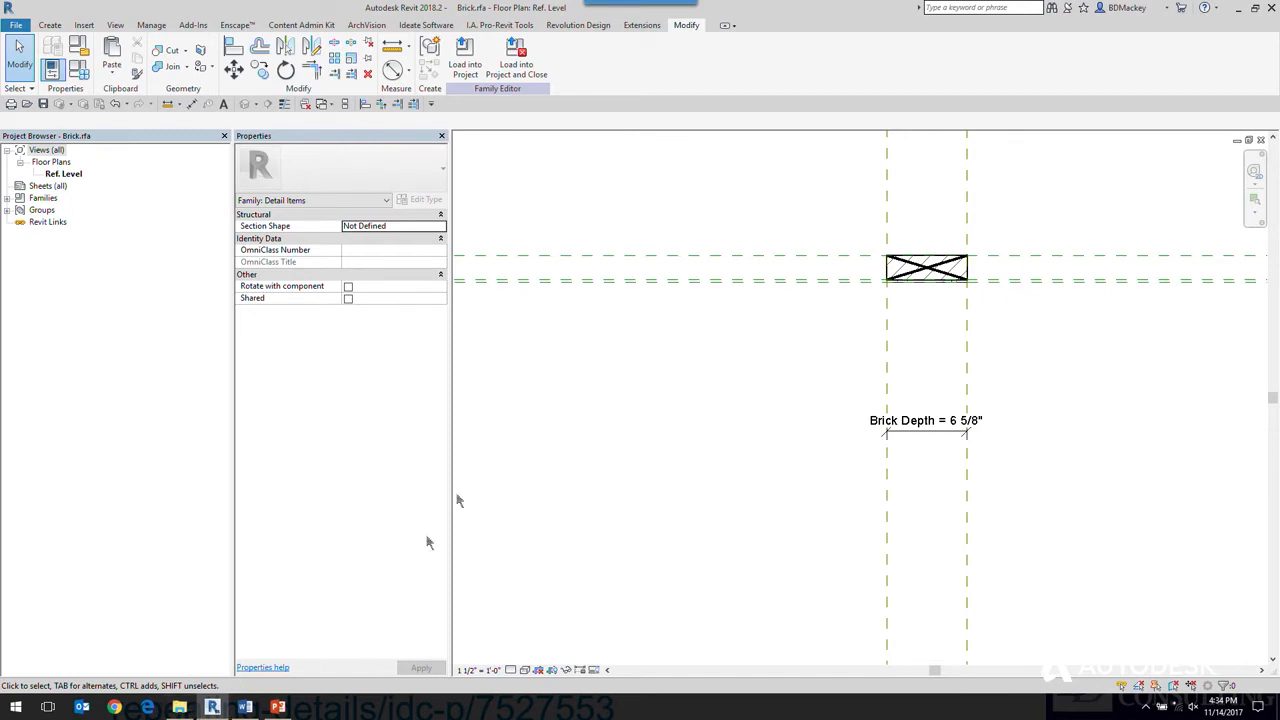
pyautogui.click(1262, 142)
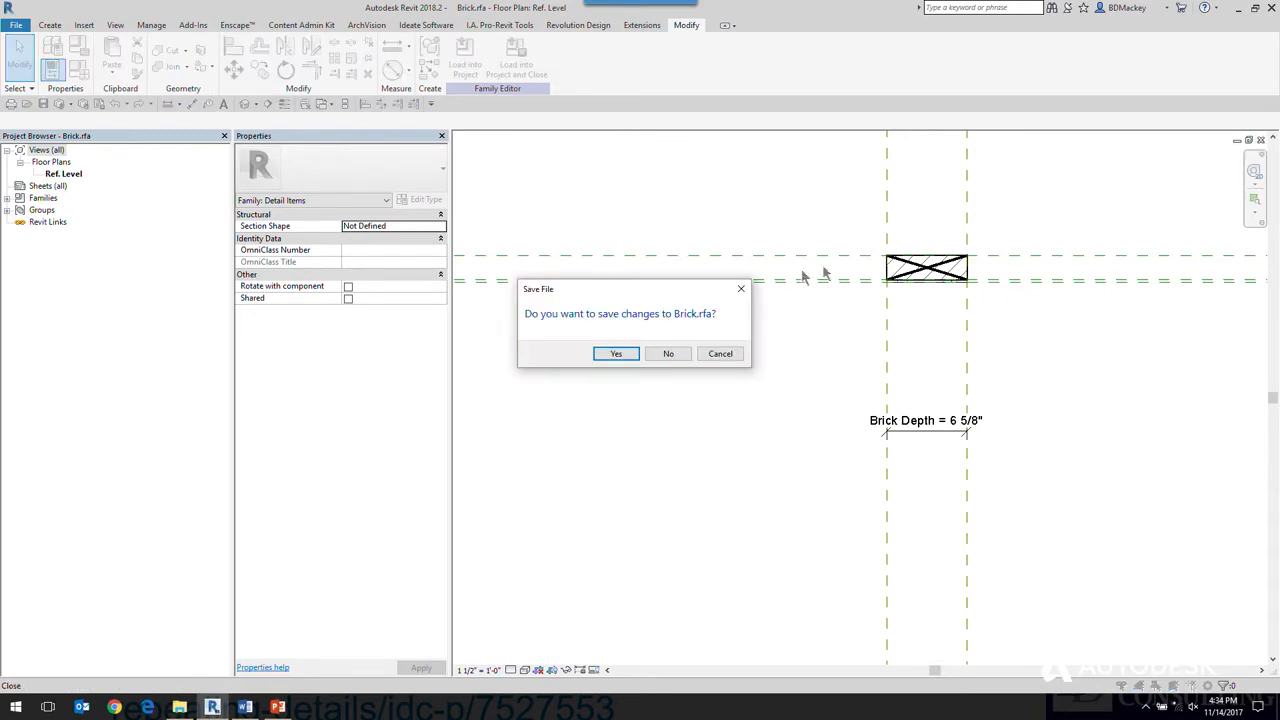
pyautogui.click(667, 352)
pyautogui.click(1261, 141)
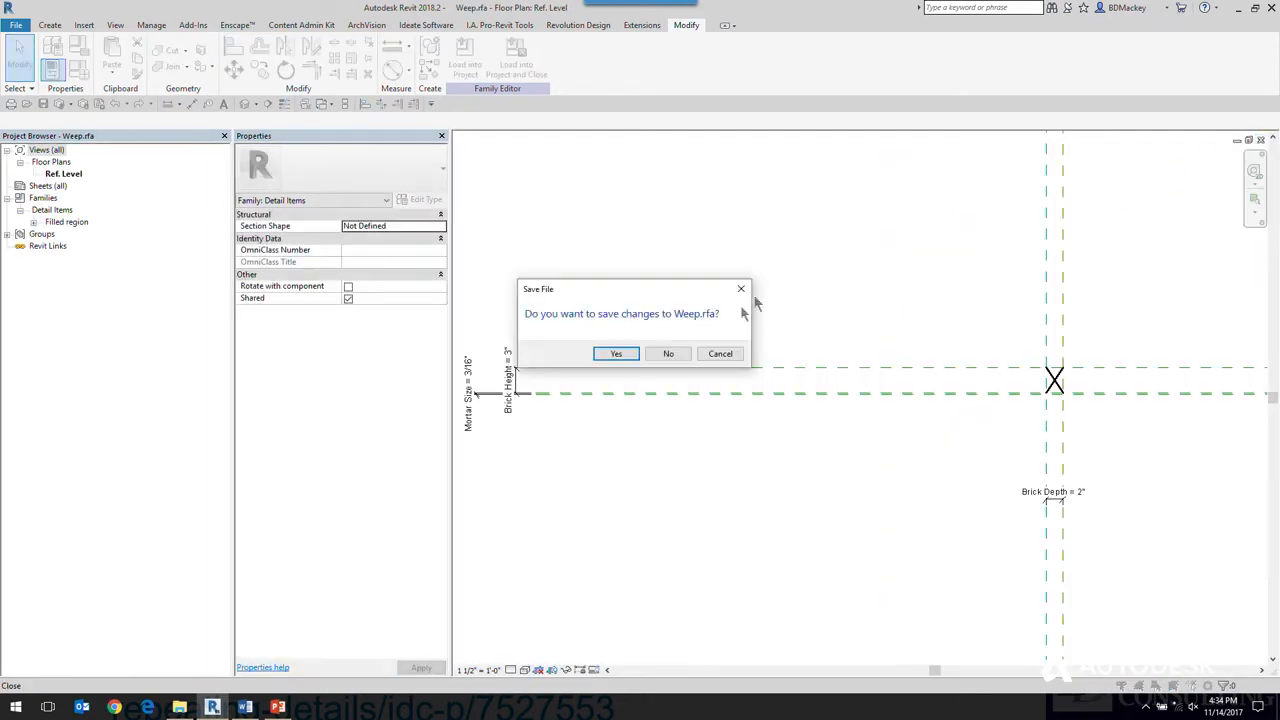
pyautogui.click(672, 351)
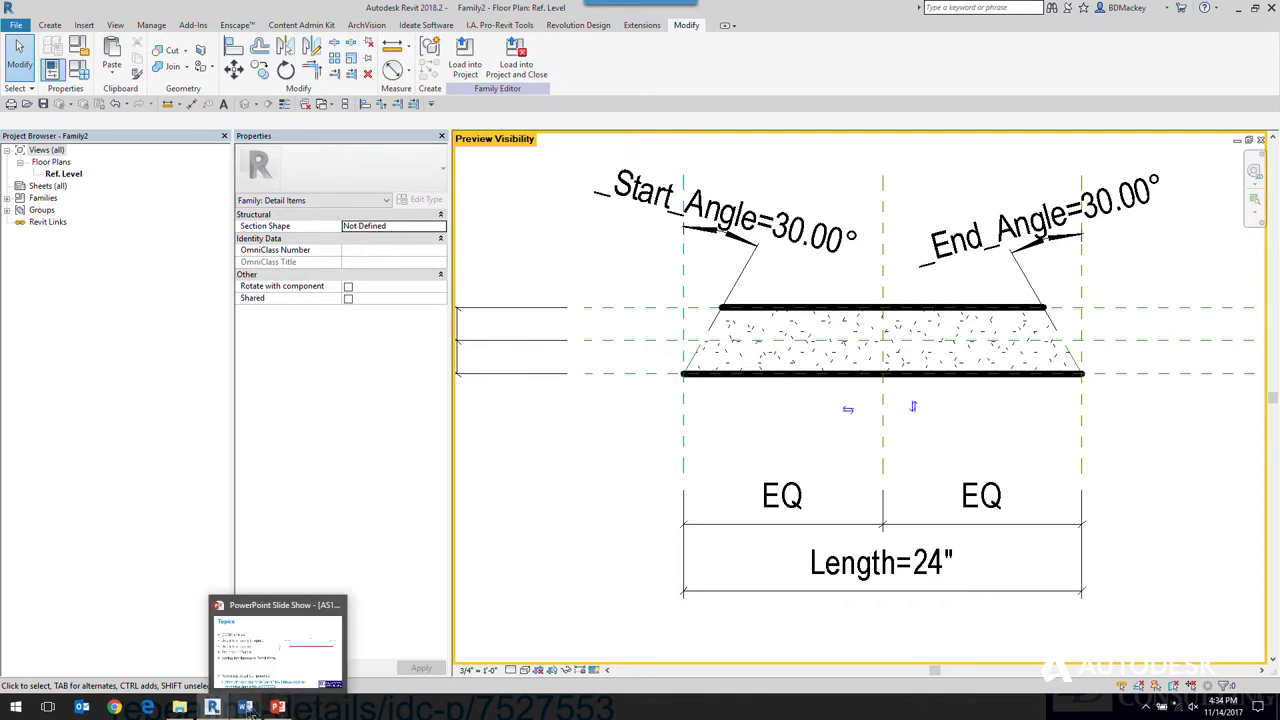
pyautogui.click(1261, 141)
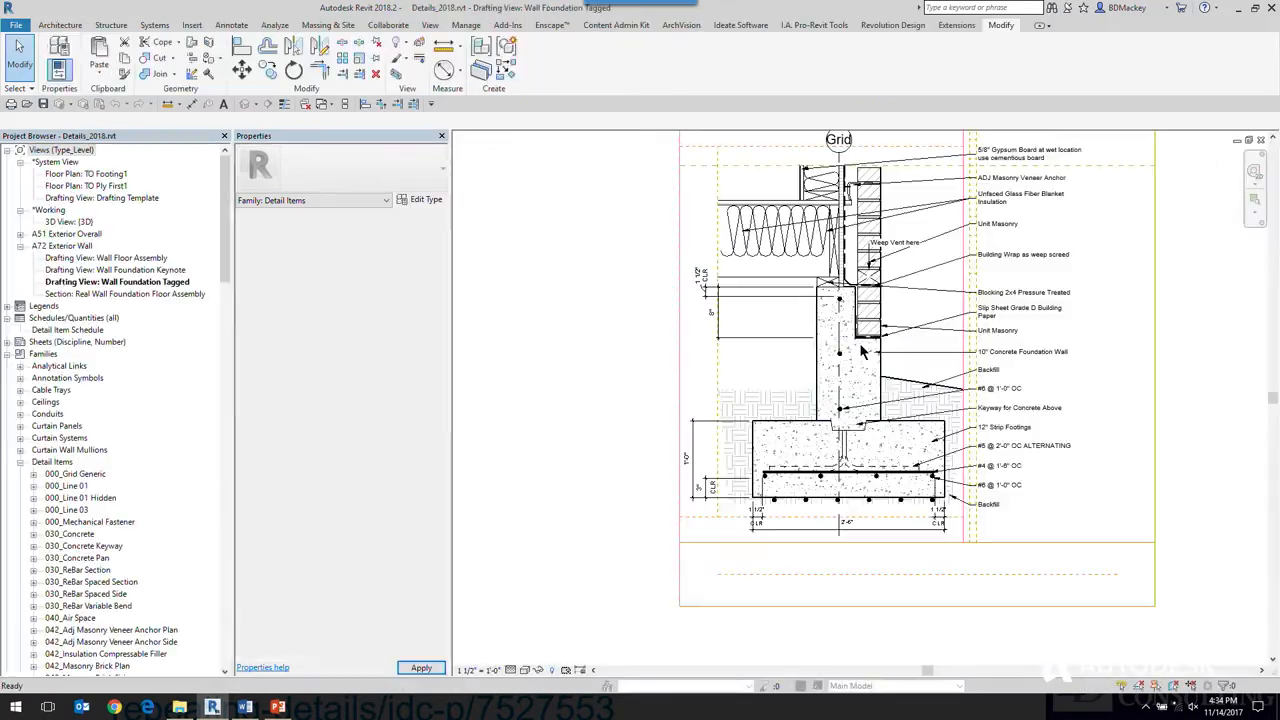
# Set Spacing Max of the 030_ReBar Spaced Section : 06 item in the strip footing to 0.5".
pyautogui.moveTo(860, 443); pyautogui.dragTo(816, 388, button='middle')
pyautogui.scroll(5, 812, 390)
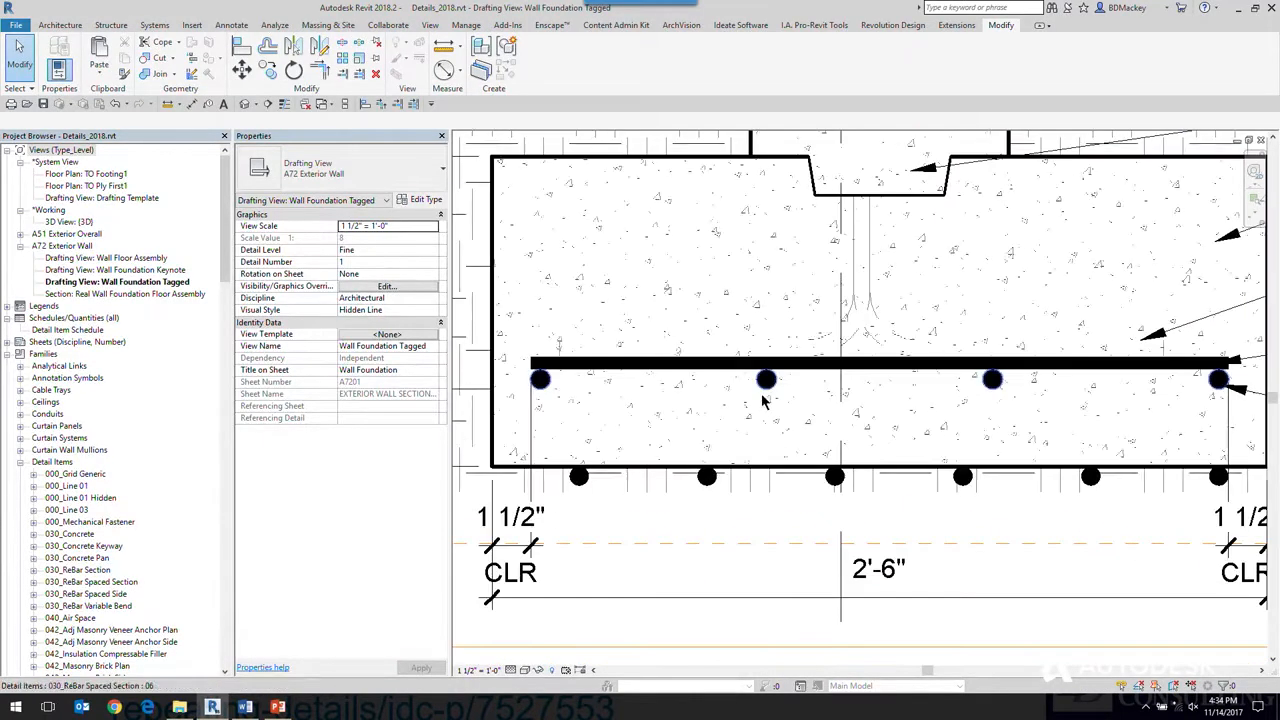
pyautogui.click(497, 352)
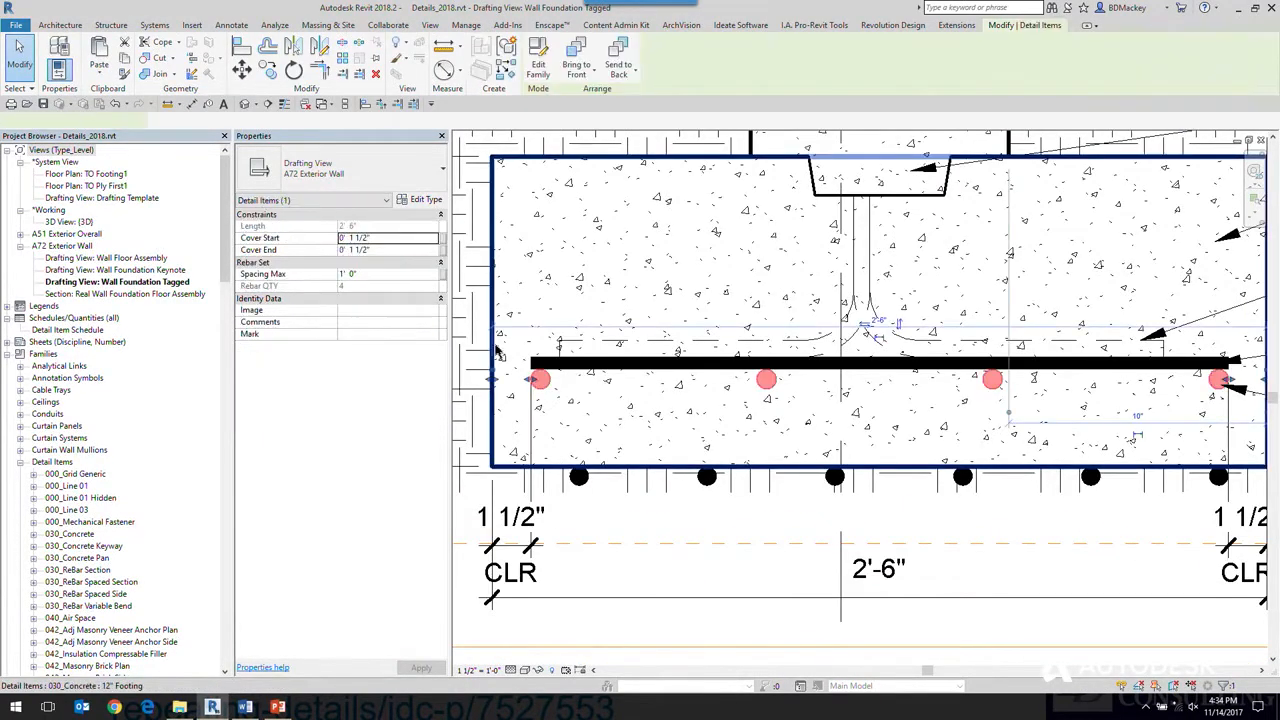
pyautogui.click(389, 273)
pyautogui.press('BackSpace')
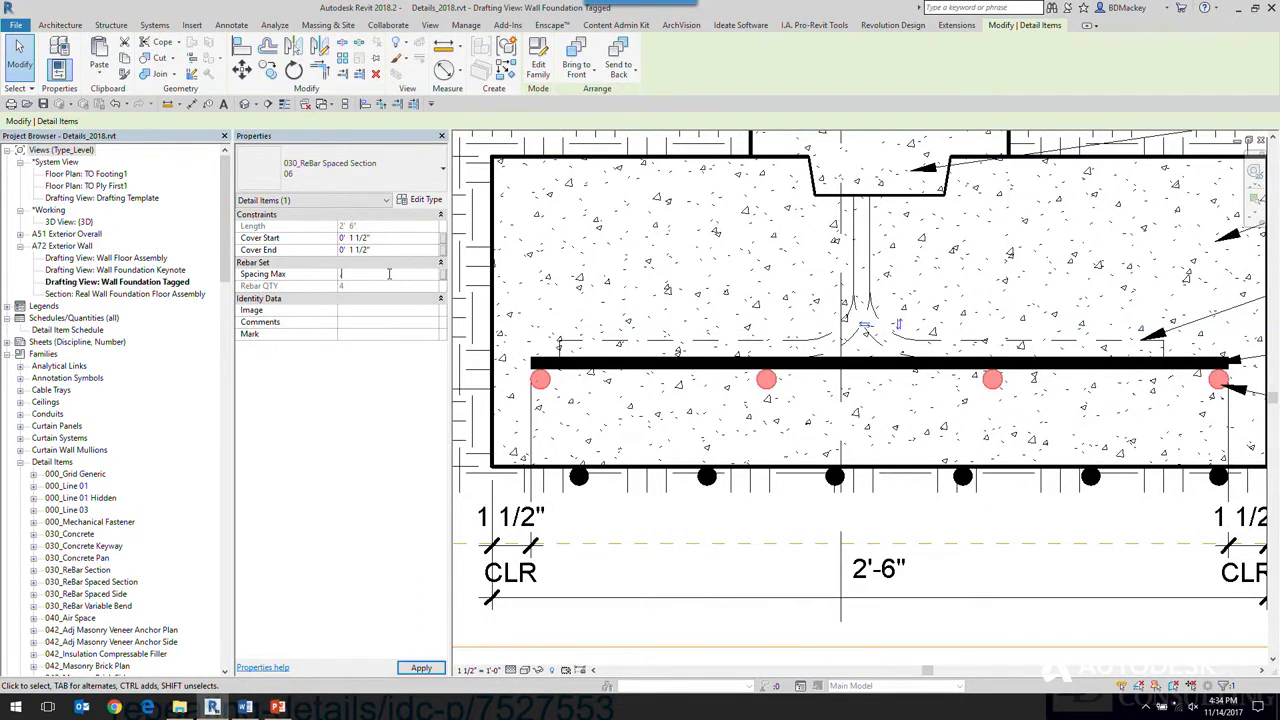
pyautogui.write('.5"')
pyautogui.press('Return')
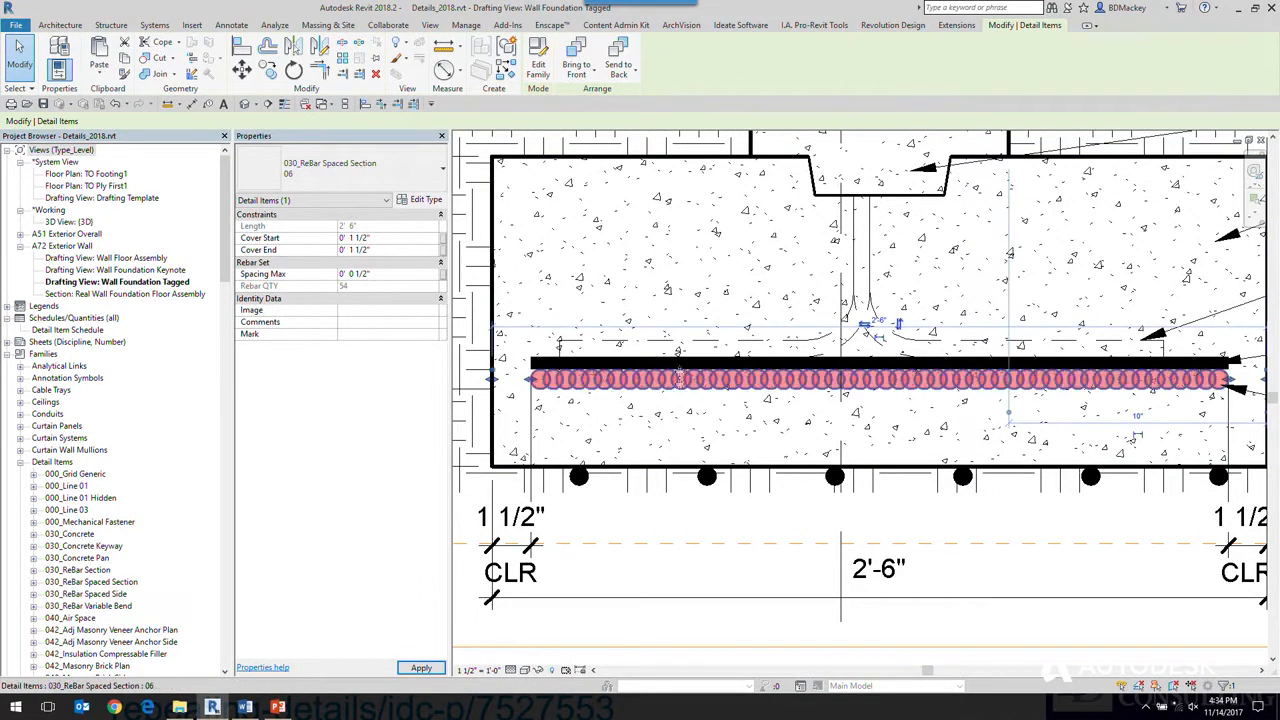
pyautogui.click(705, 546)
pyautogui.scroll(3, 612, 395)
pyautogui.scroll(-5, 610, 387)
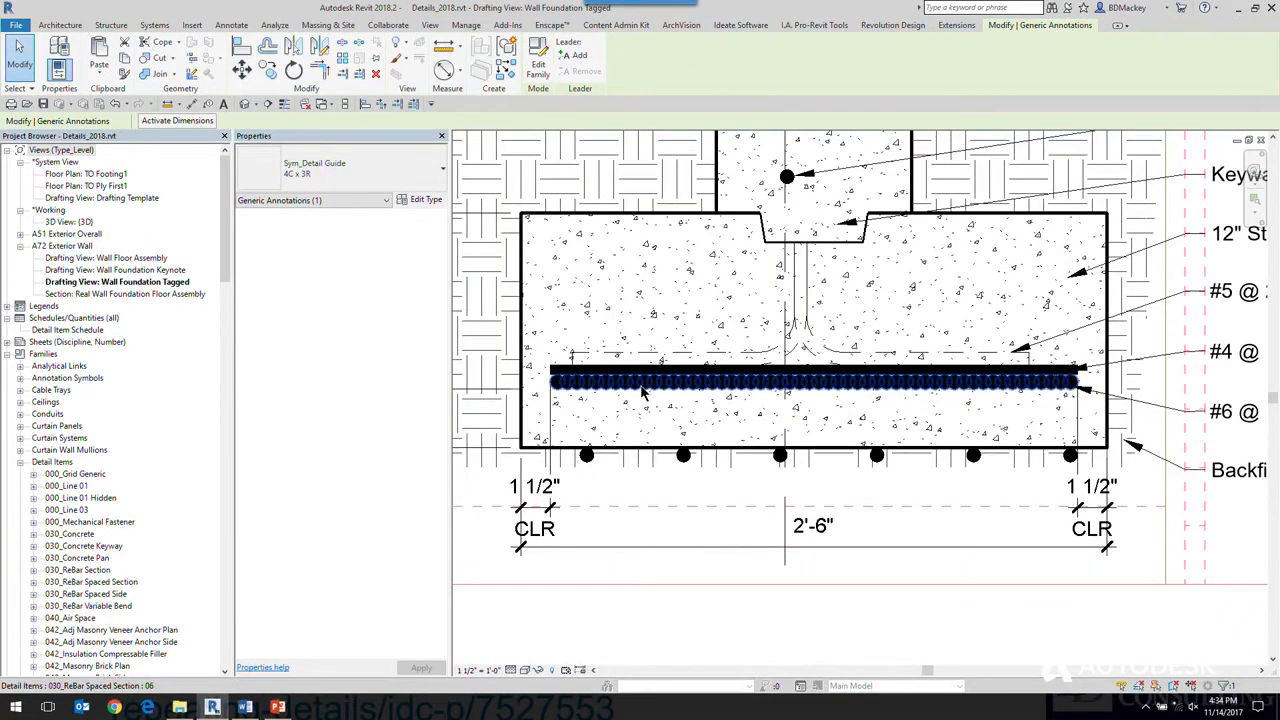
pyautogui.moveTo(646, 389); pyautogui.dragTo(660, 391, button='middle')
pyautogui.scroll(2, 583, 390)
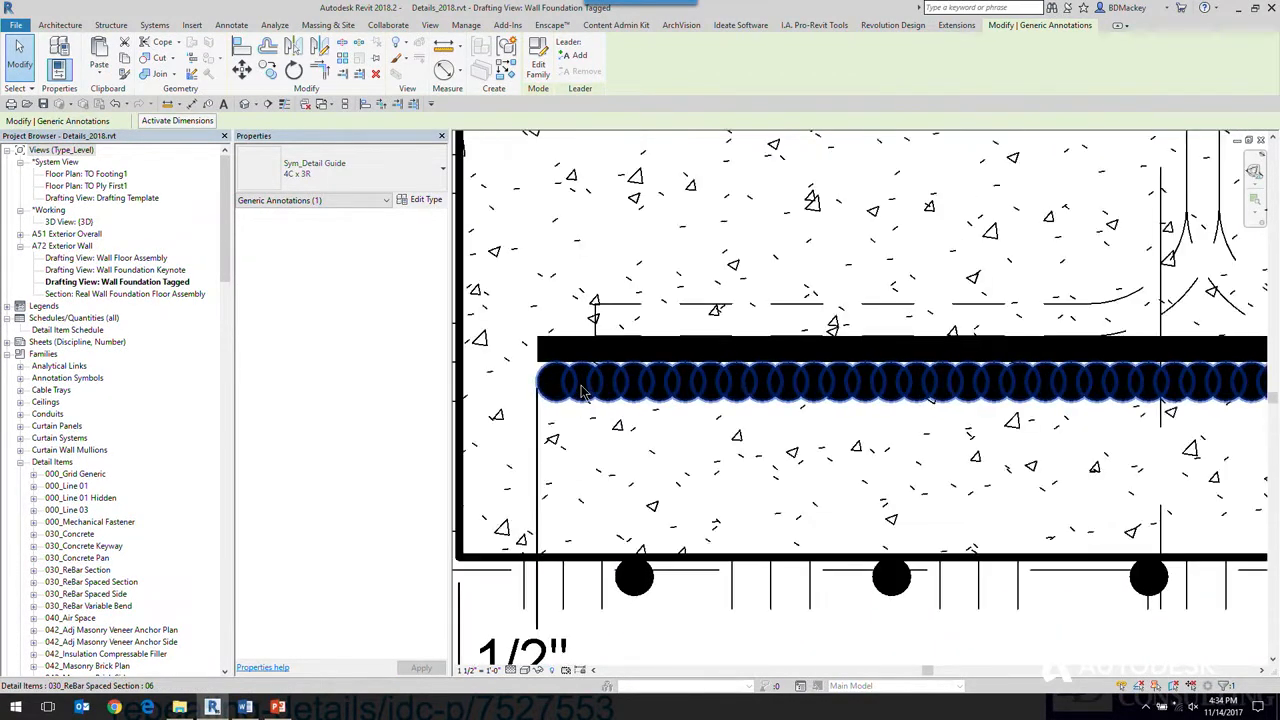
# Switch to File Explorer and open 030_ReBar_Spaced_Section.rfa from the Intelligent Details folder in Revit.
pyautogui.click(179, 707)
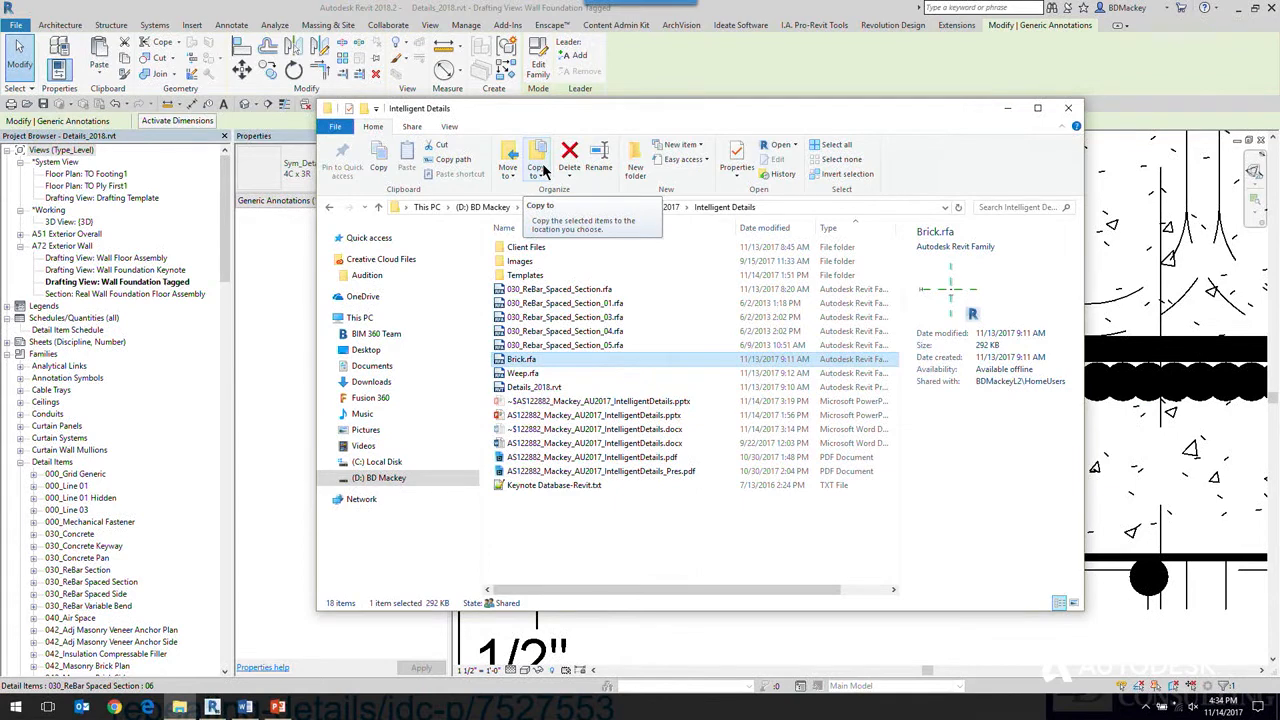
pyautogui.click(570, 291)
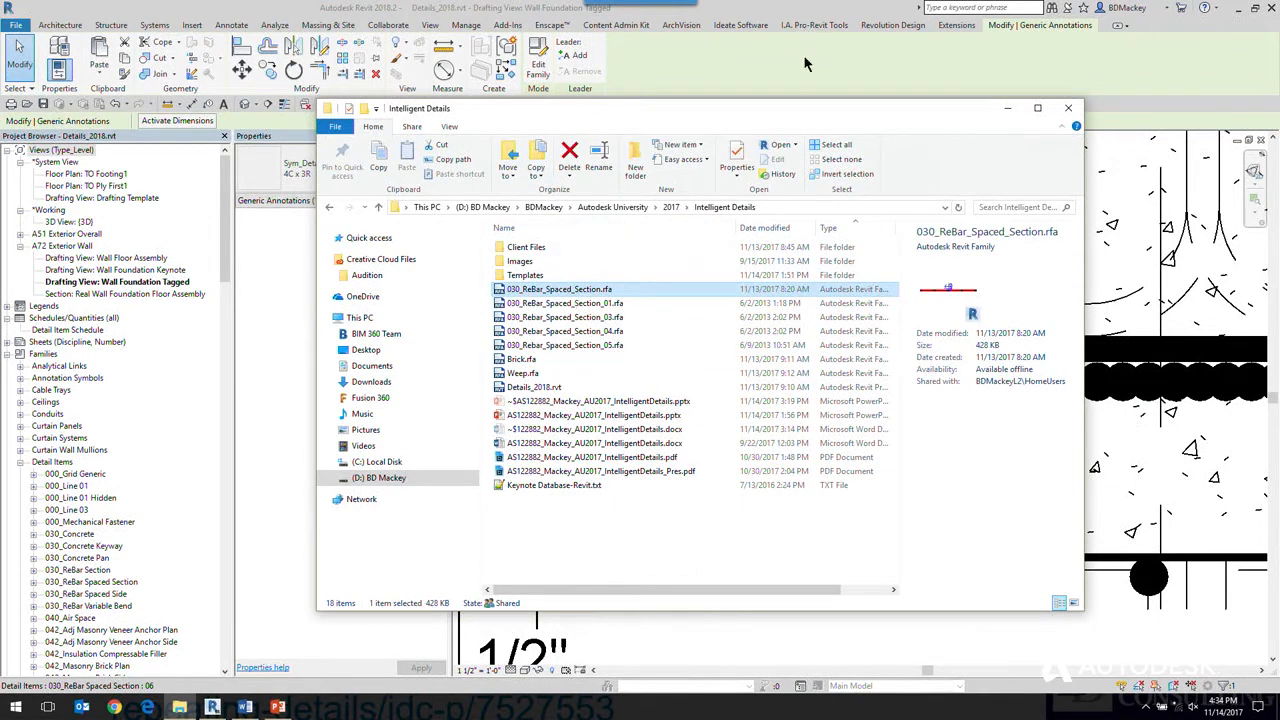
pyautogui.click(1012, 110)
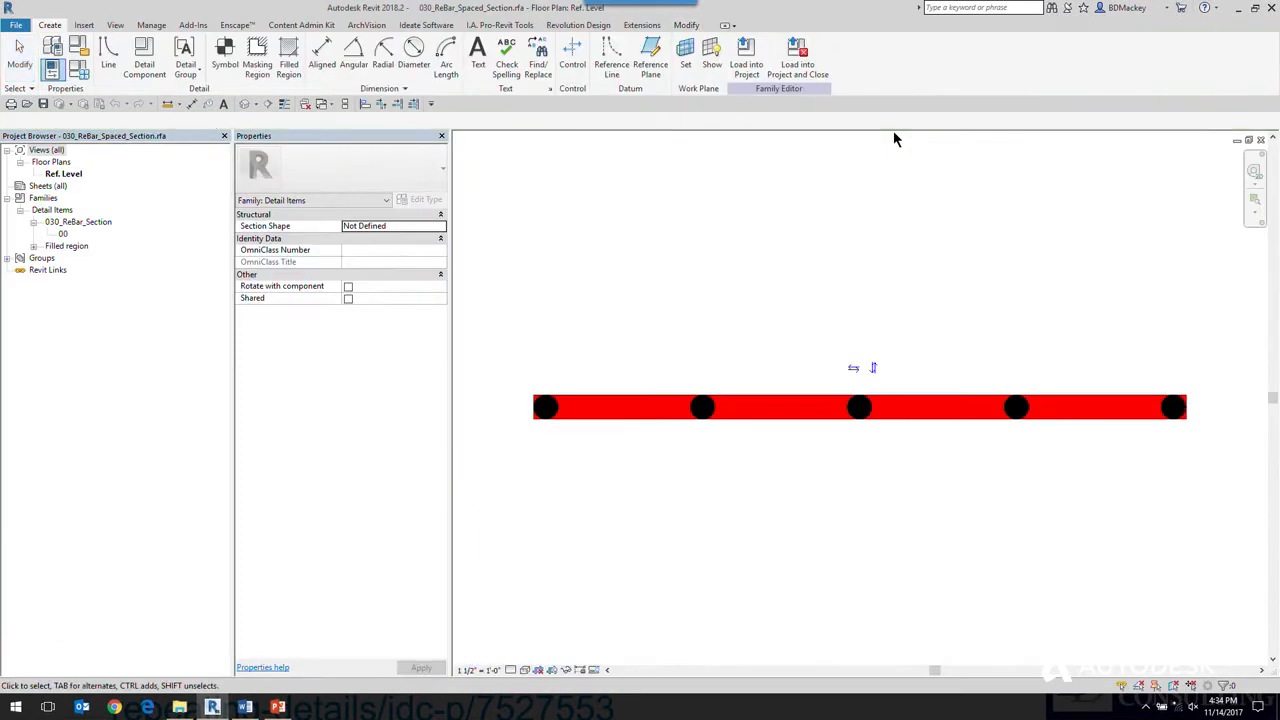
# Examine the spaced rebar family's parameters and formulas in Family Types, including Check, with the dialog enlarged and the Formula column widened.
pyautogui.moveTo(740, 343); pyautogui.dragTo(757, 309, button='middle')
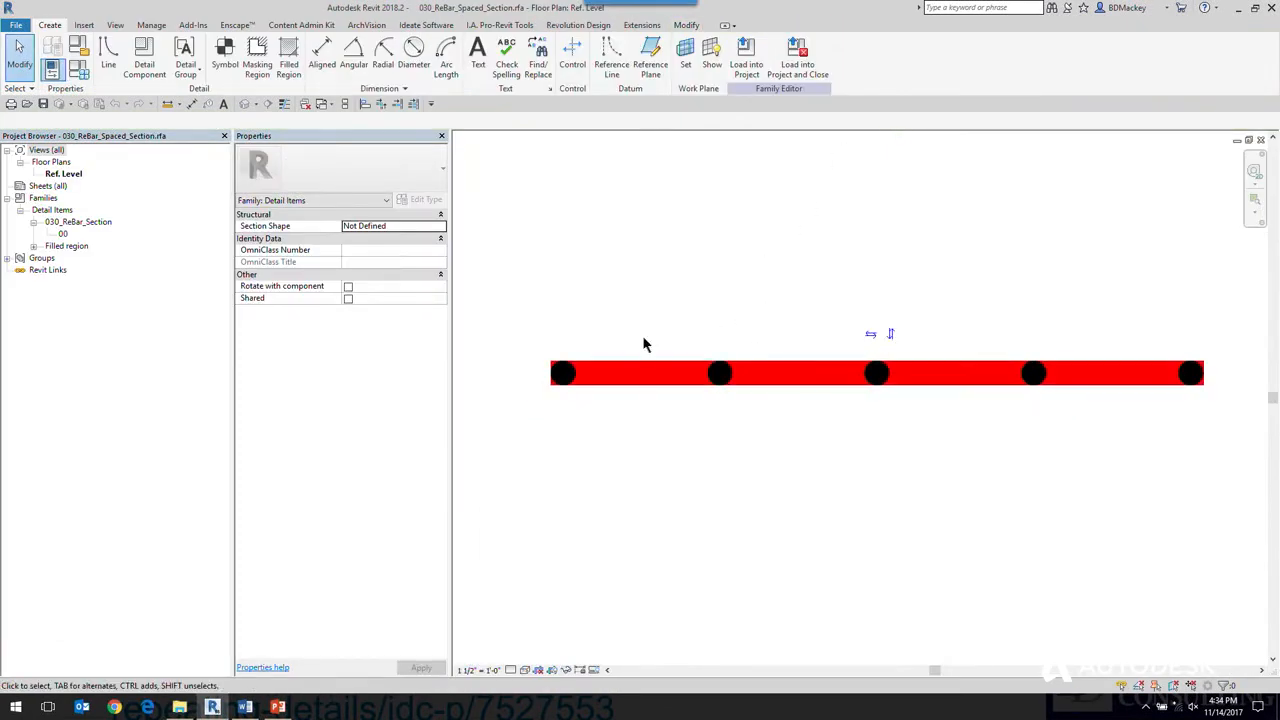
pyautogui.click(641, 365)
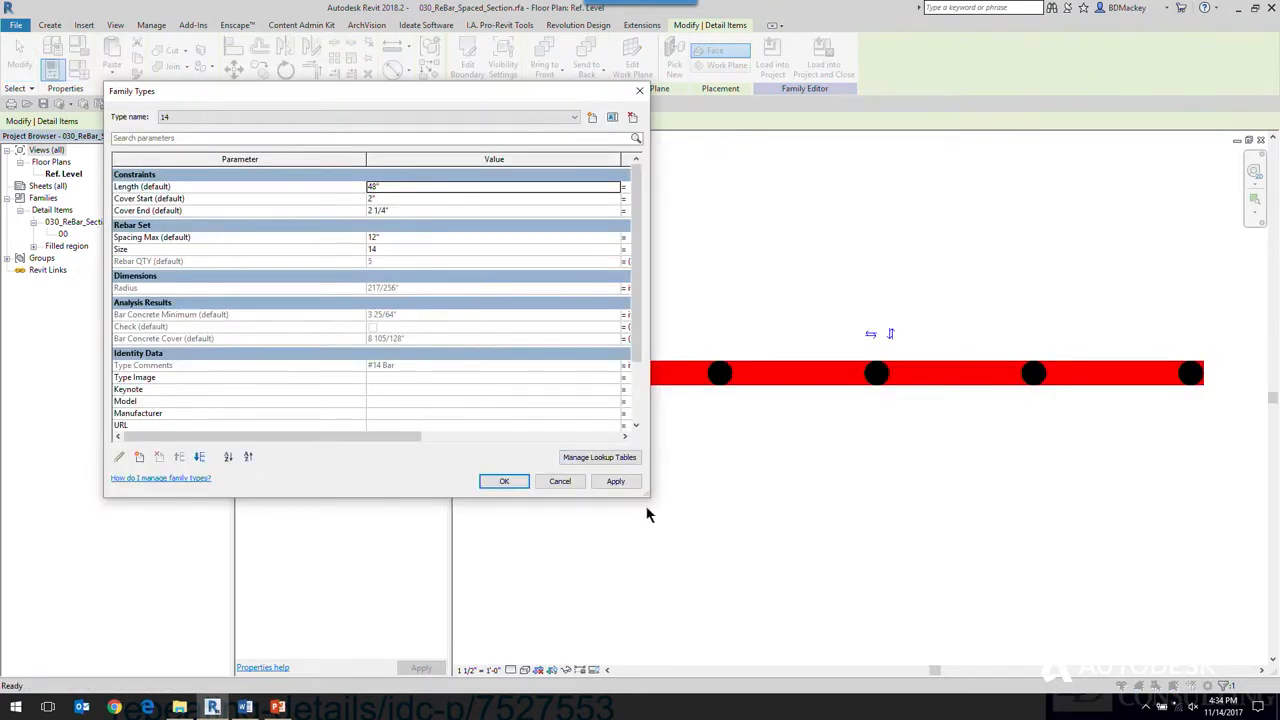
pyautogui.moveTo(651, 502); pyautogui.dragTo(896, 675)
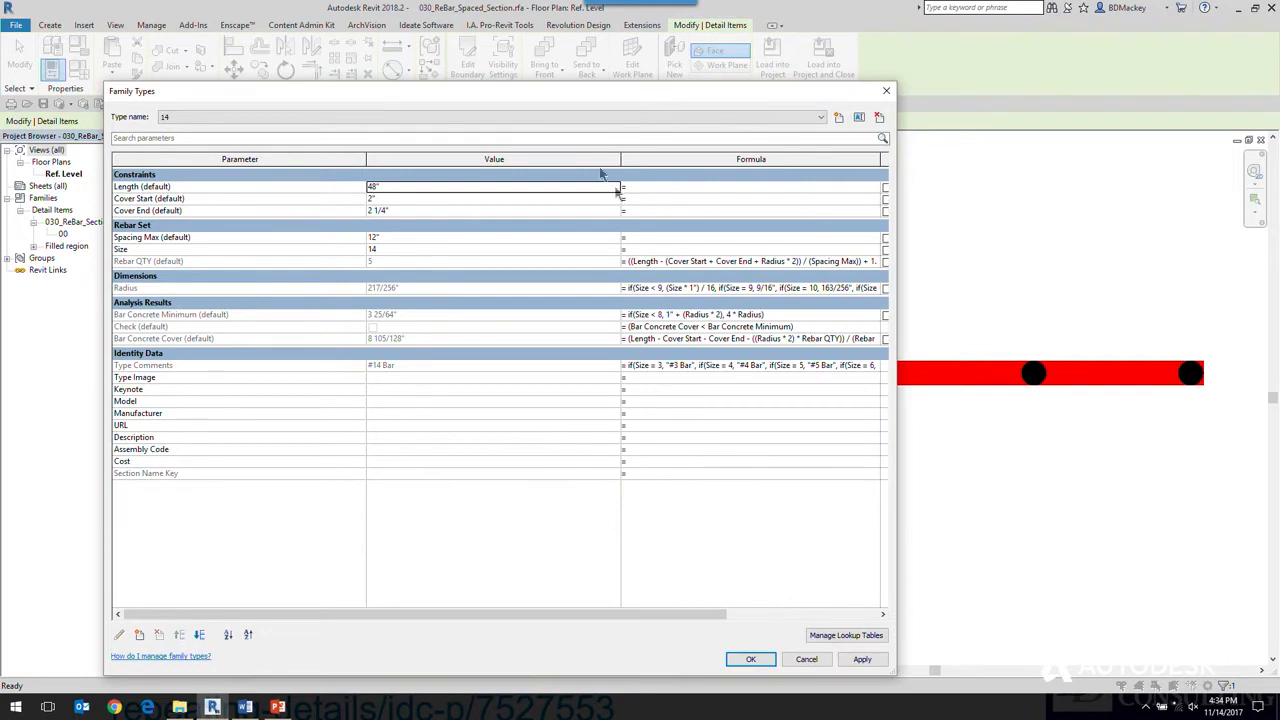
pyautogui.moveTo(622, 160); pyautogui.dragTo(449, 152)
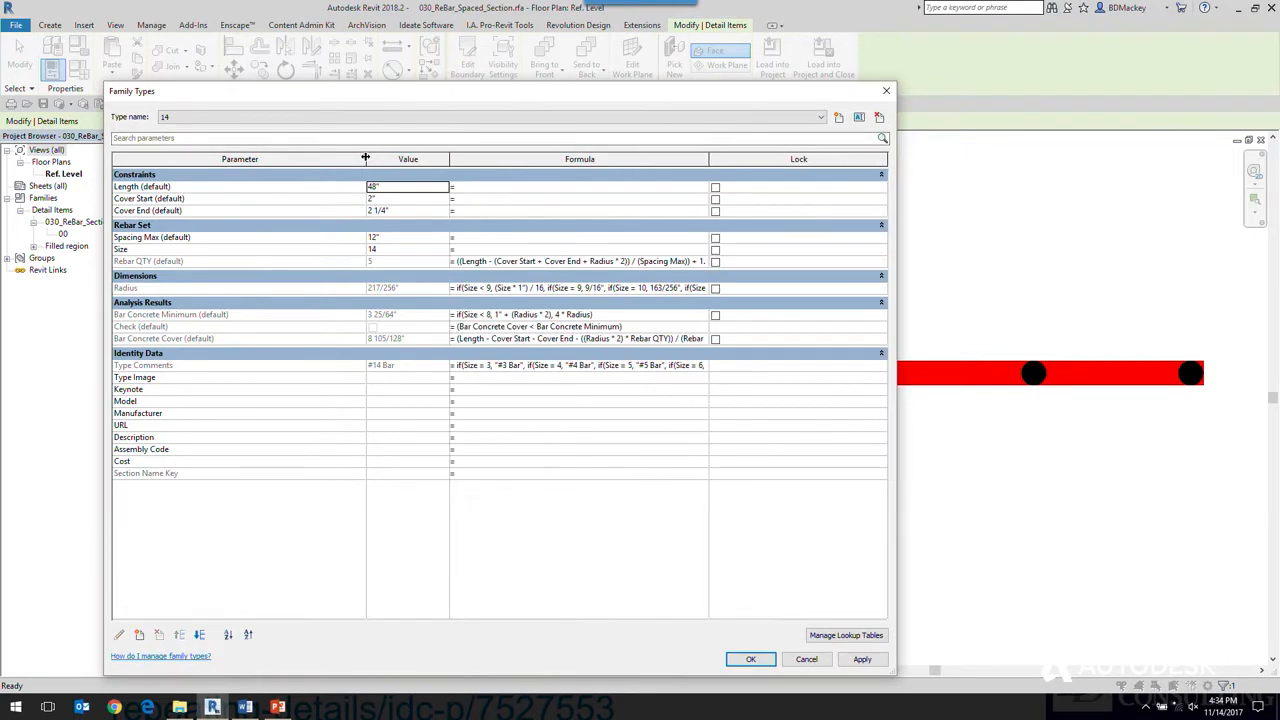
pyautogui.moveTo(367, 160); pyautogui.dragTo(260, 160)
pyautogui.moveTo(896, 443); pyautogui.dragTo(1102, 443)
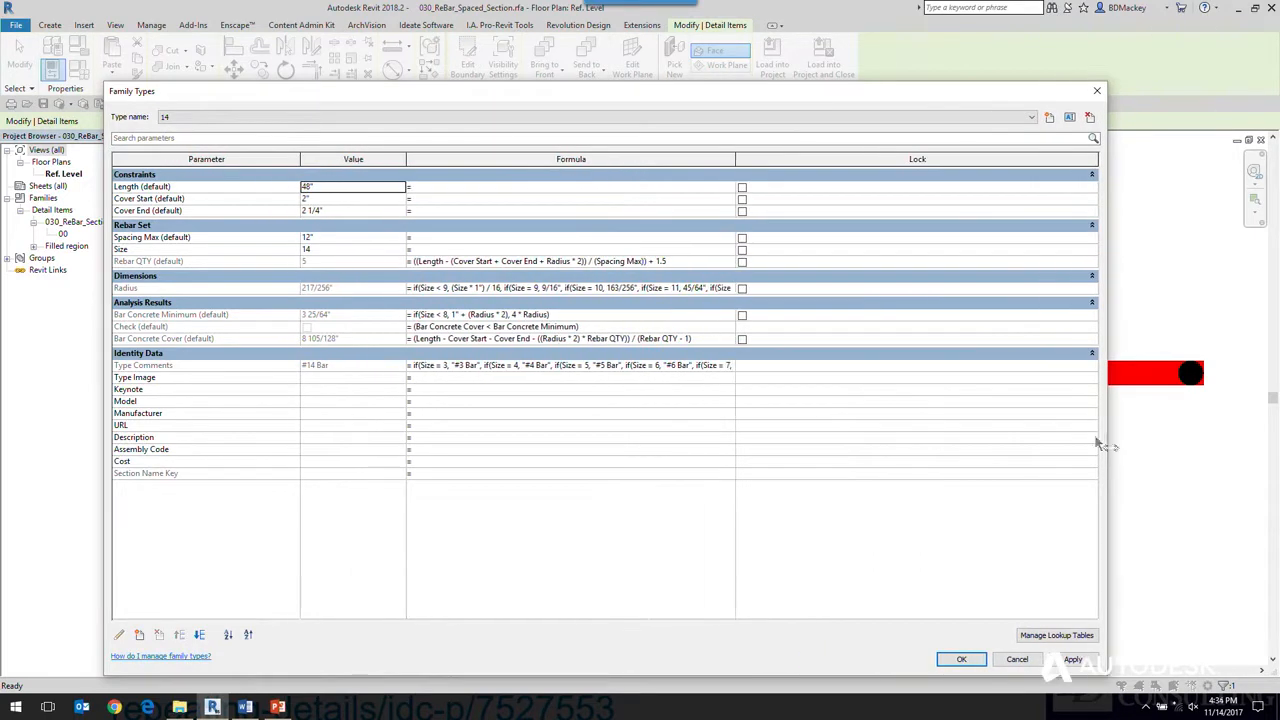
pyautogui.moveTo(746, 162); pyautogui.dragTo(911, 162)
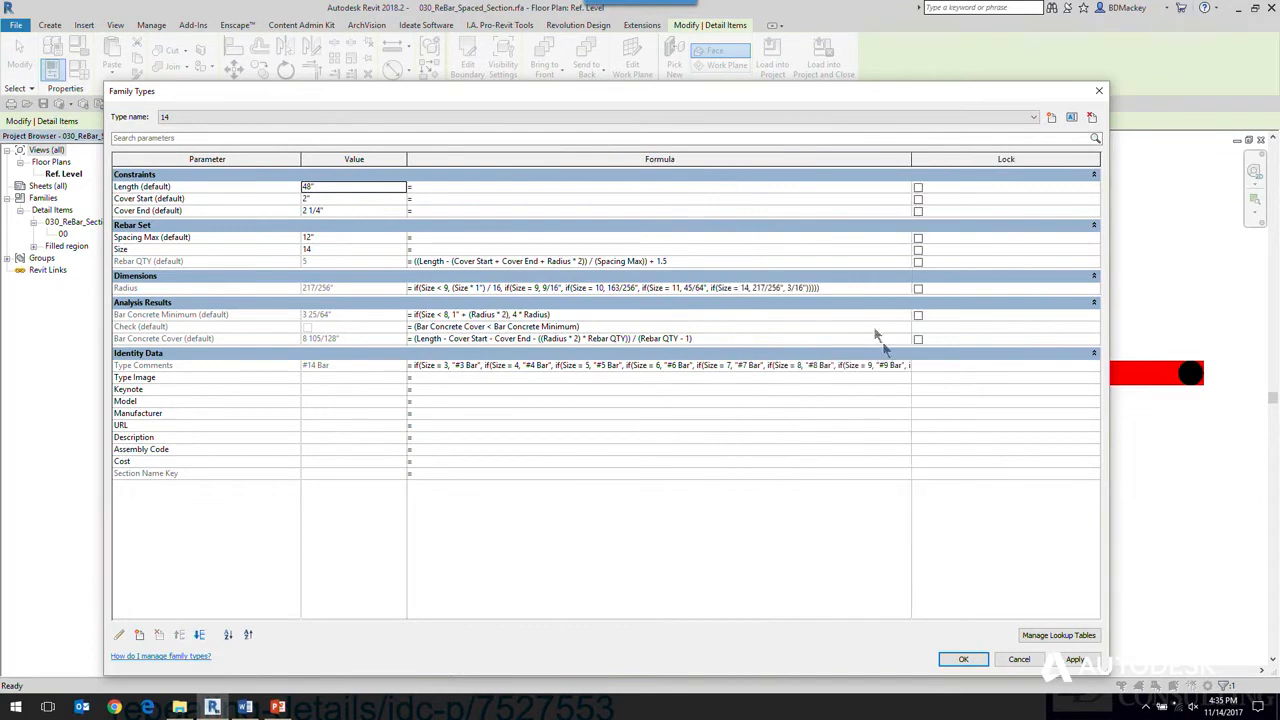
pyautogui.moveTo(302, 161); pyautogui.dragTo(264, 160)
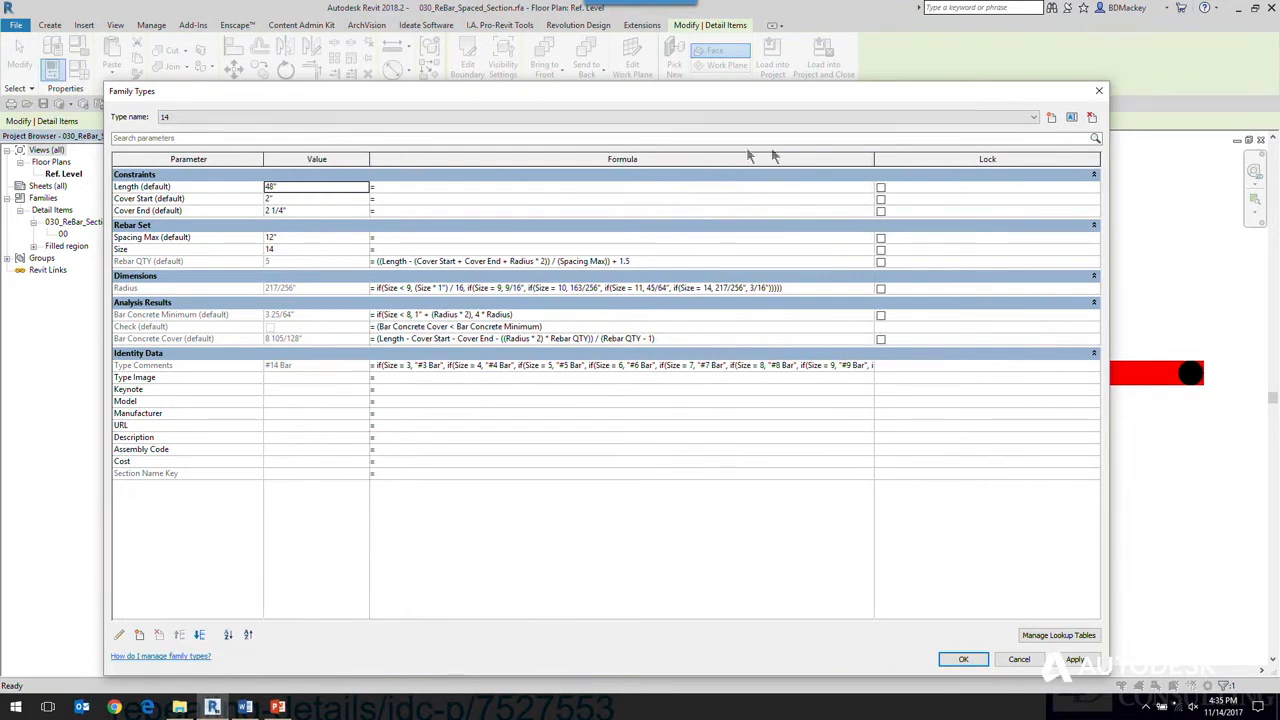
pyautogui.moveTo(875, 161); pyautogui.dragTo(926, 157)
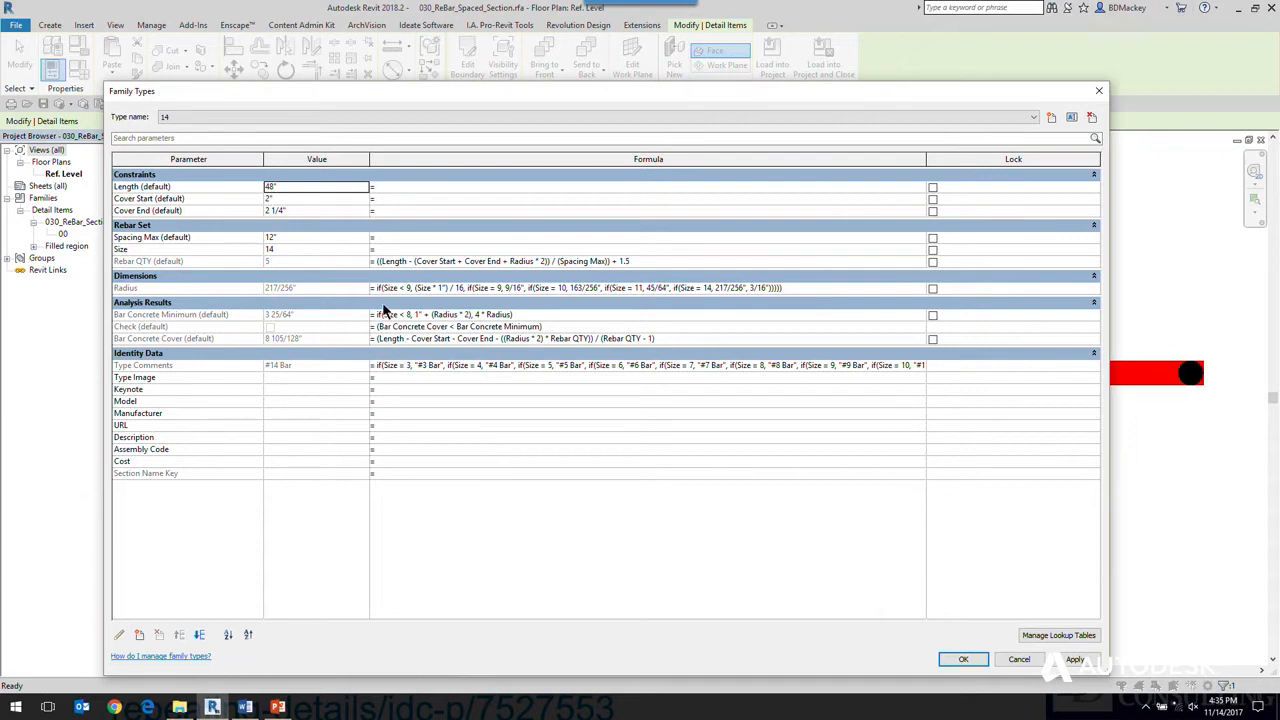
pyautogui.click(190, 327)
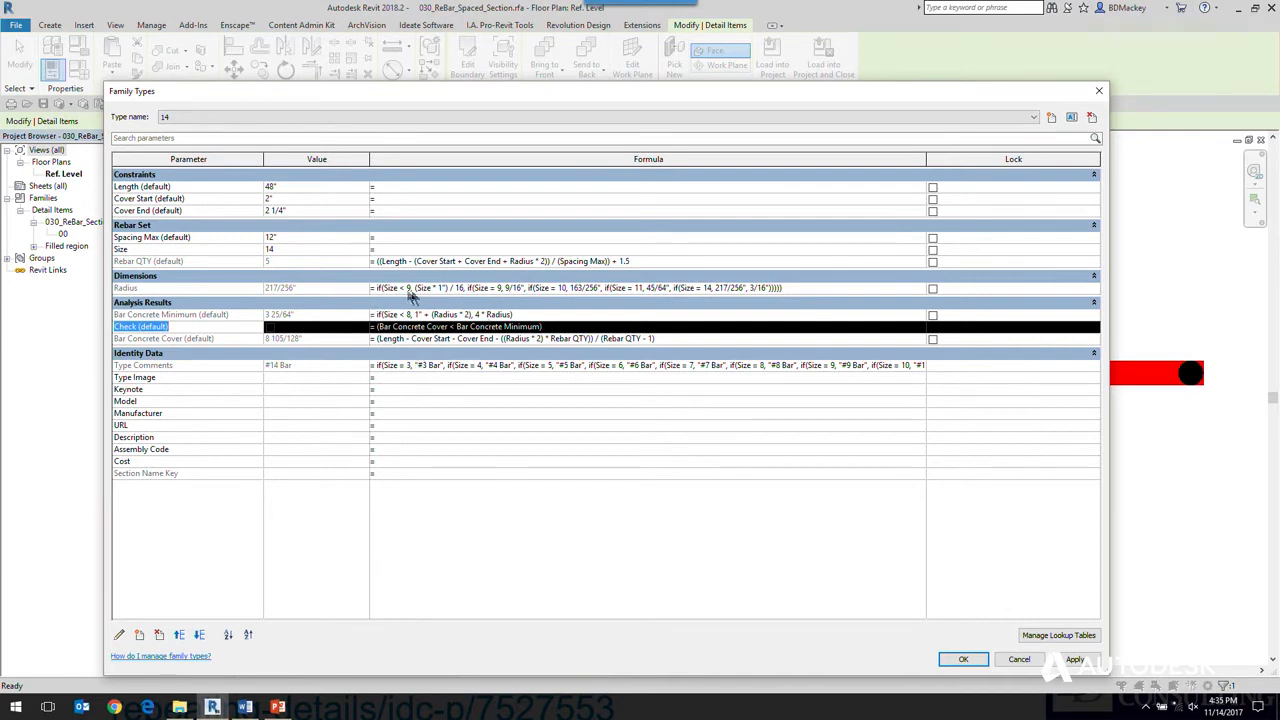
pyautogui.click(964, 660)
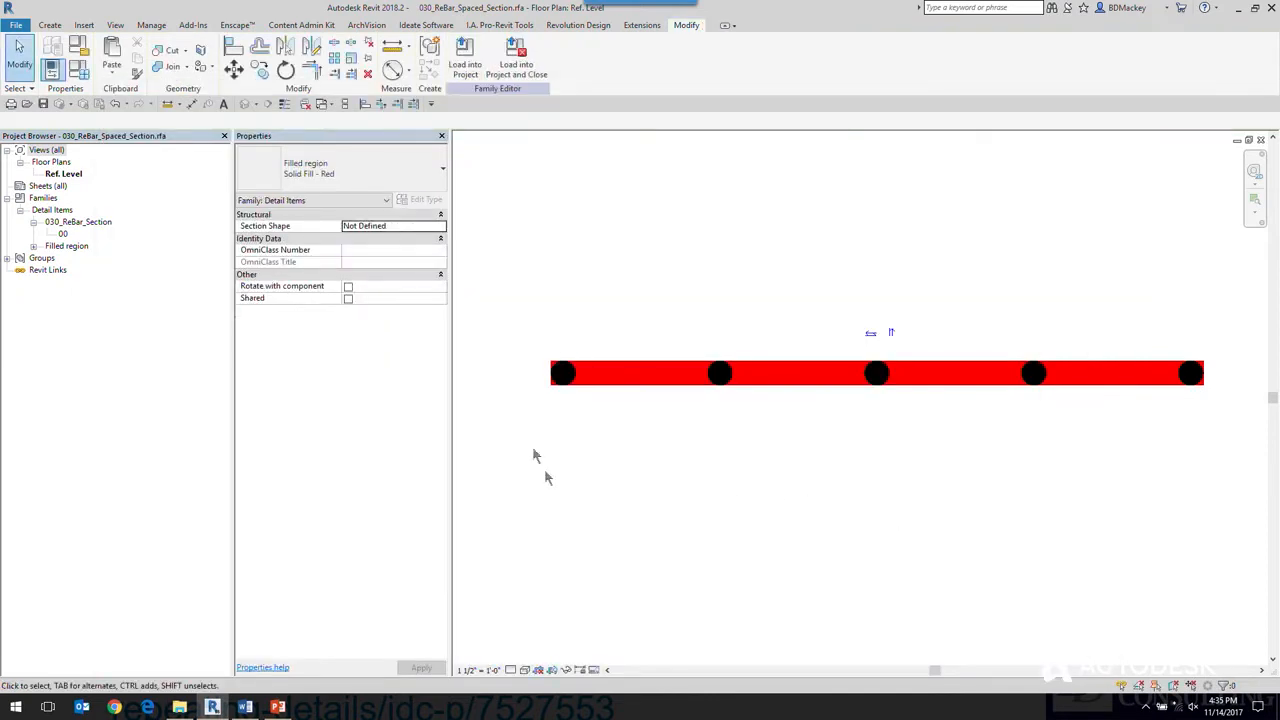
# Turn on Preview Visibility in the spaced rebar family's Ref. Level view so only the displayed bars show.
pyautogui.click(595, 670)
pyautogui.click(639, 655)
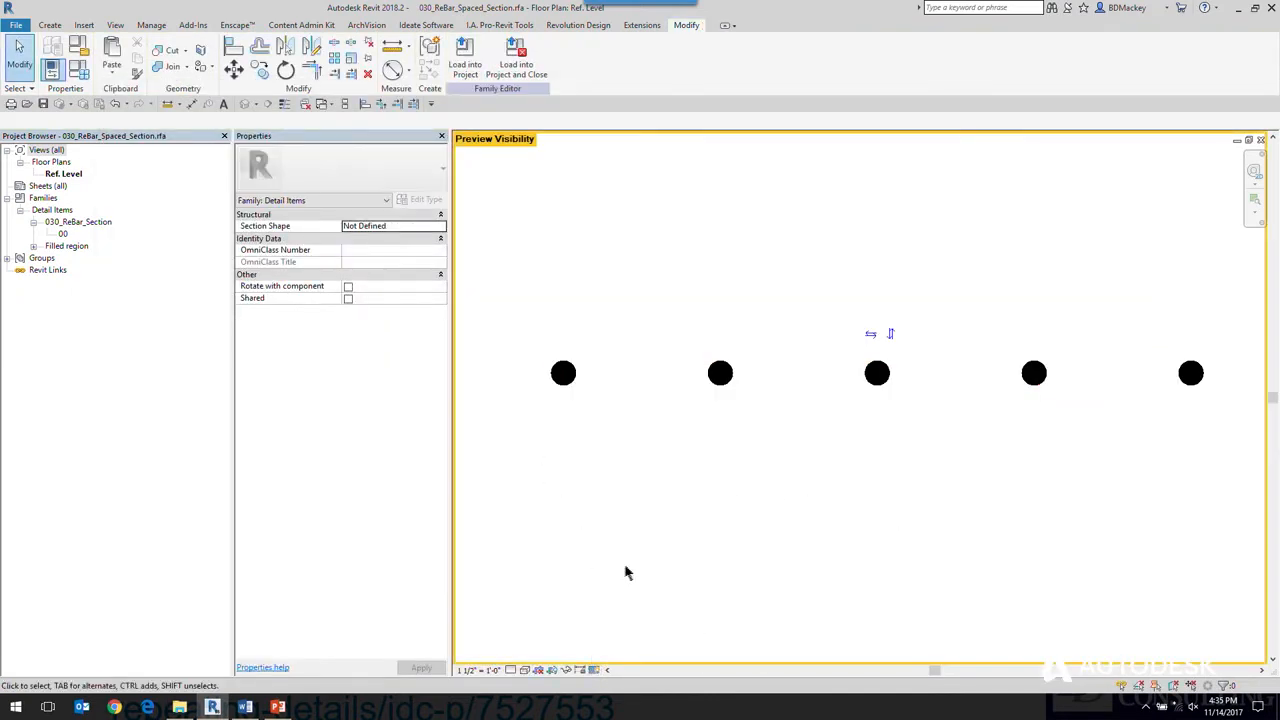
pyautogui.scroll(-3, 667, 540)
pyautogui.moveTo(667, 540); pyautogui.dragTo(926, 386, button='middle')
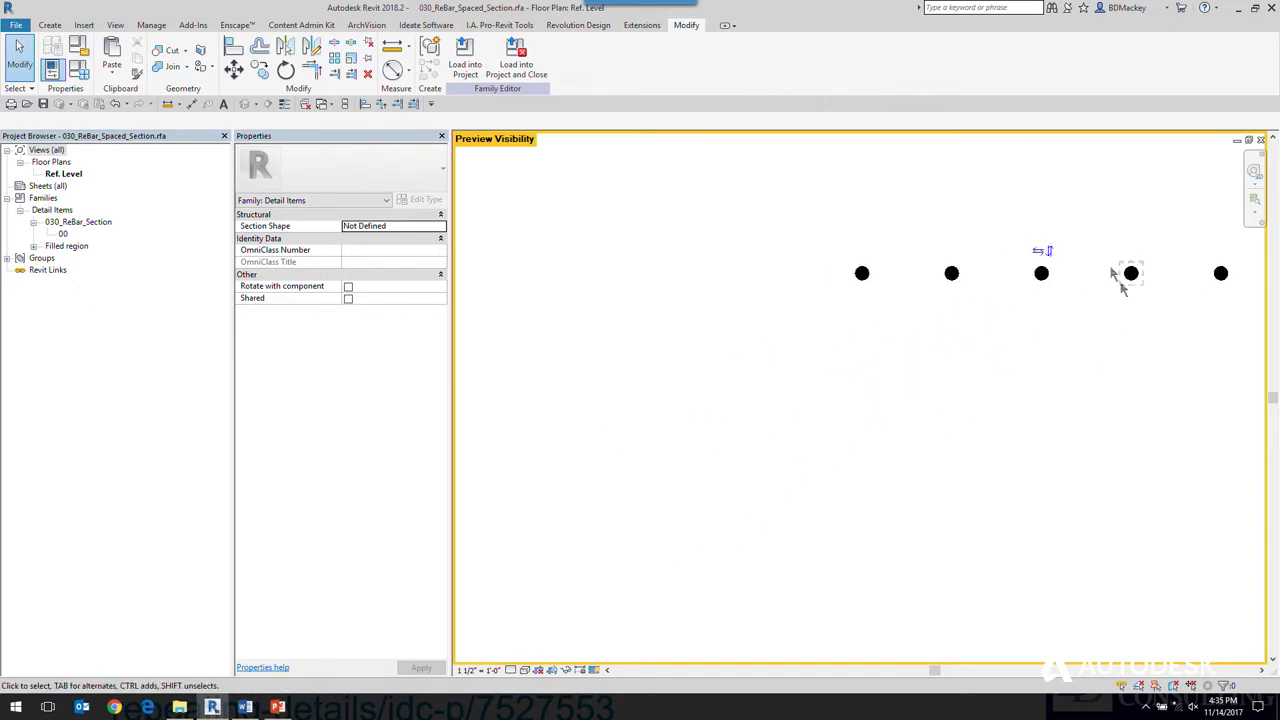
# In Family Types, set Spacing Max to 1/2" for type 14 and apply it, keeping the rebar row visible beside the dialog.
pyautogui.click(82, 74)
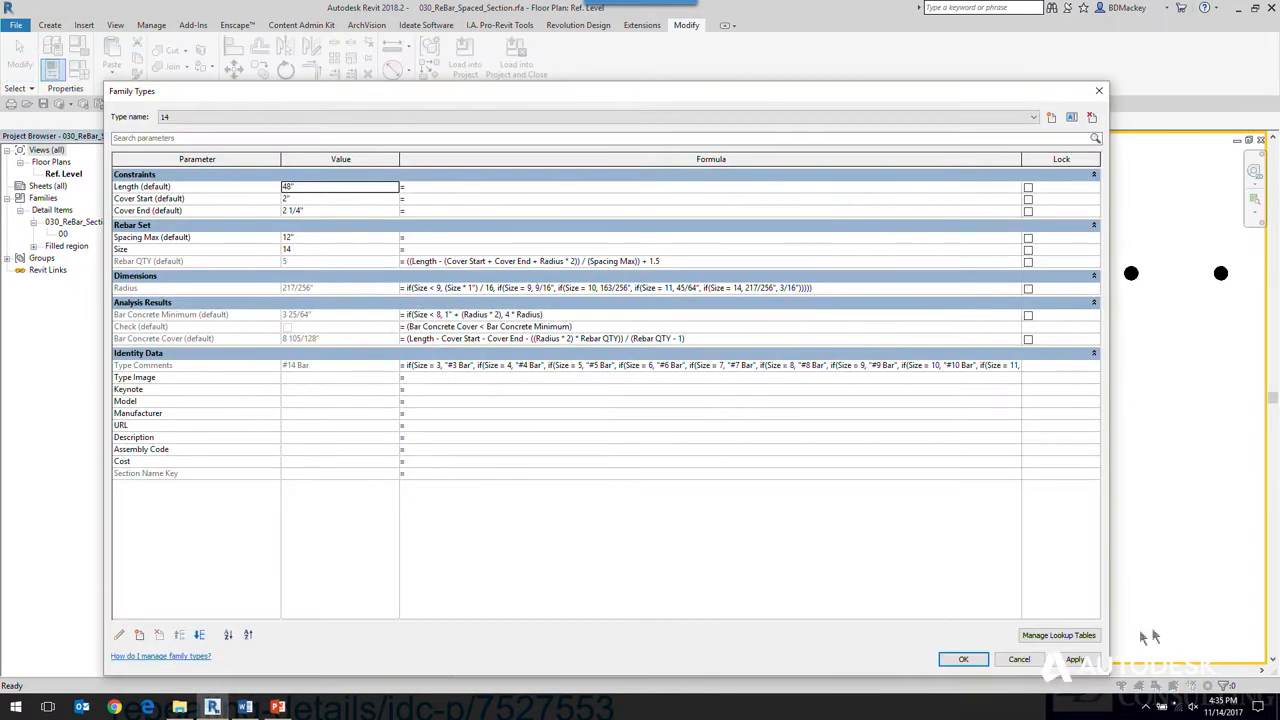
pyautogui.moveTo(1103, 462); pyautogui.dragTo(853, 462)
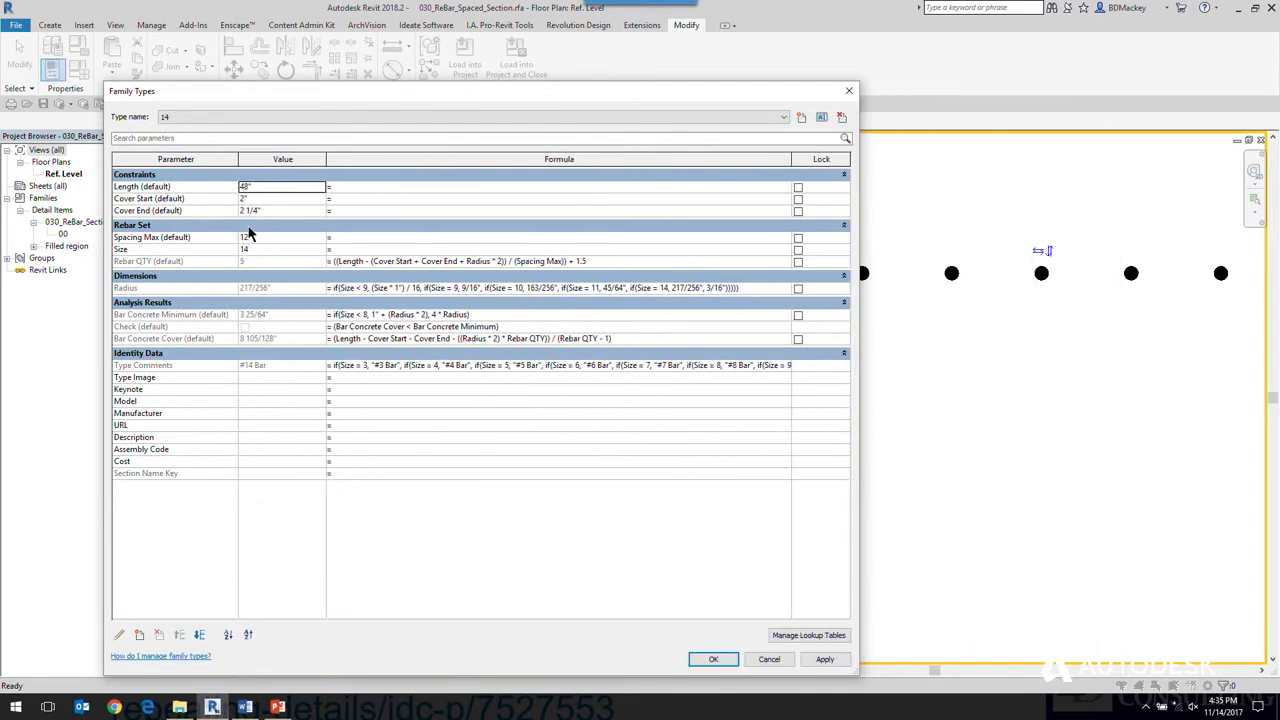
pyautogui.click(260, 237)
pyautogui.write('1/2')
pyautogui.press('Tab')
pyautogui.click(825, 659)
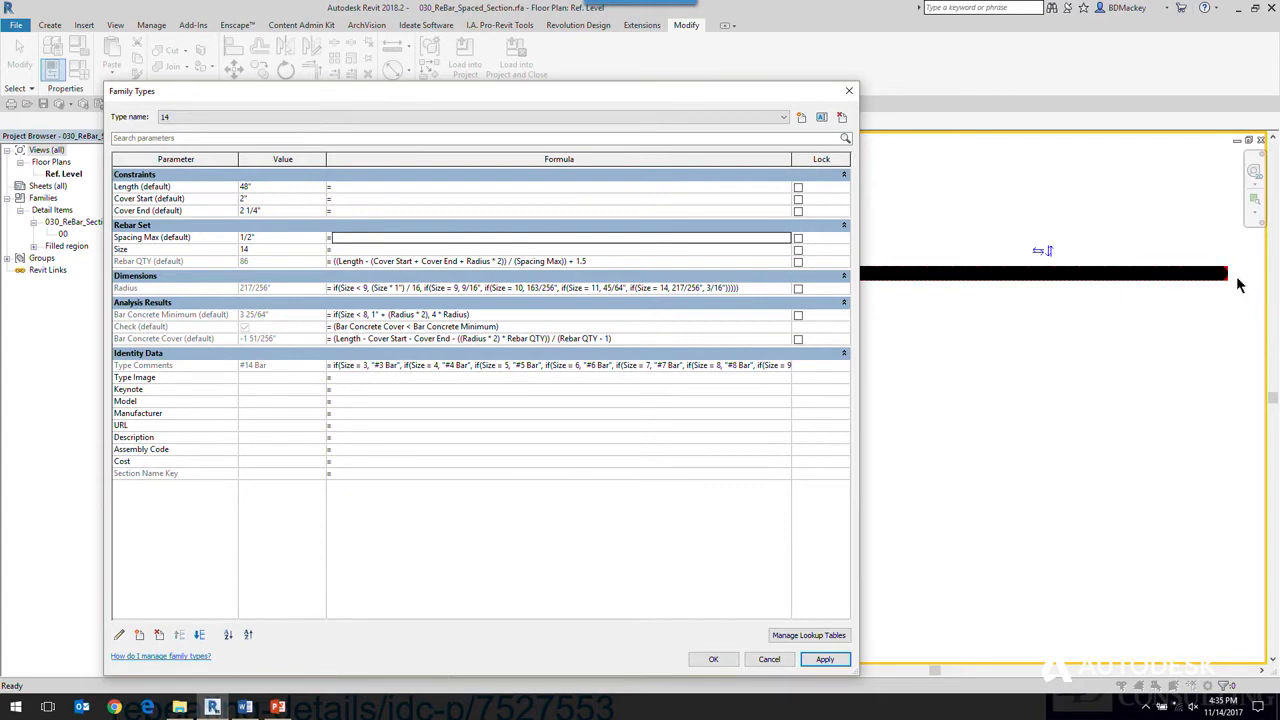
# Set Spacing Max of rebar type 14 to 3/4" and apply it.
pyautogui.click(293, 238)
pyautogui.press('BackSpace')
pyautogui.write('.75')
pyautogui.press('Tab')
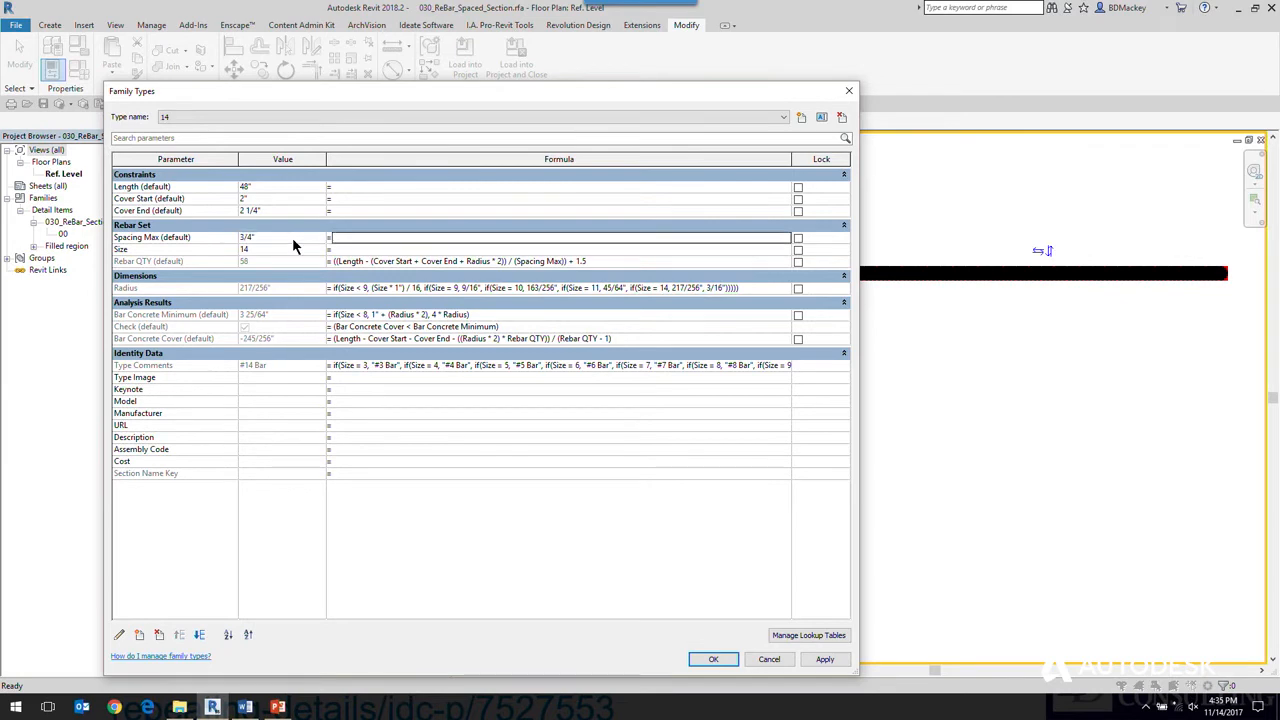
pyautogui.click(830, 660)
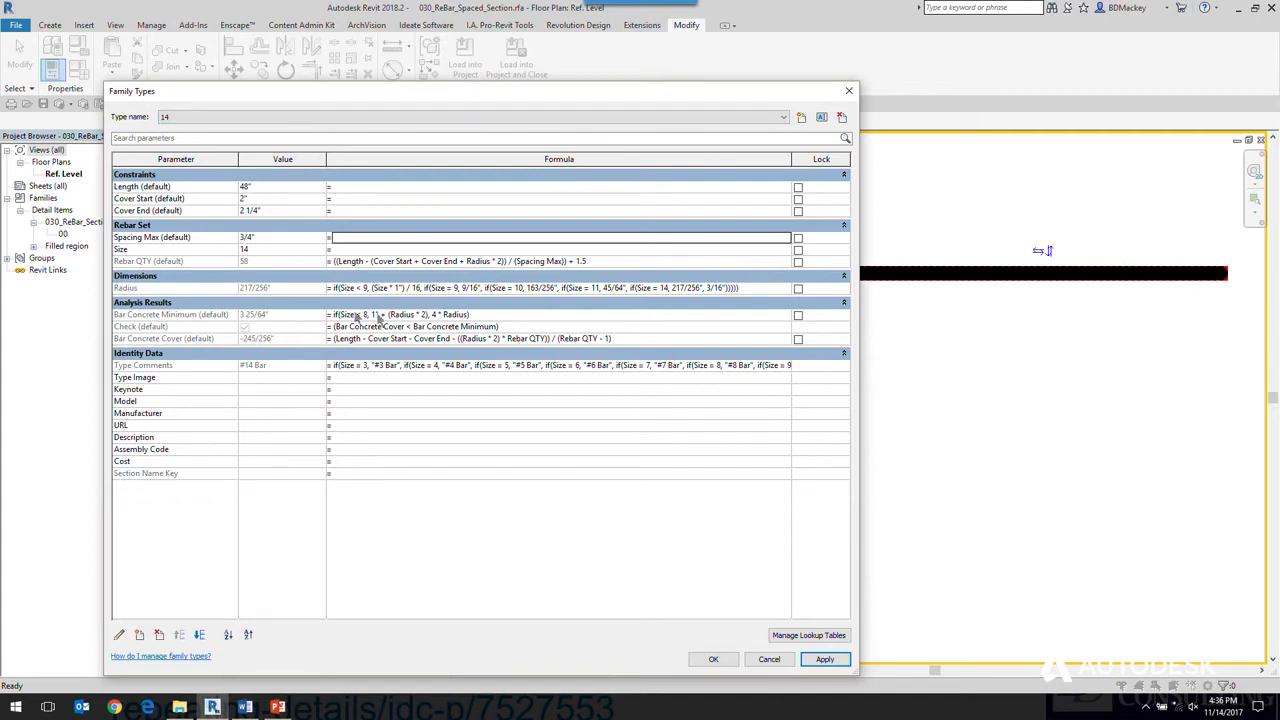
# Examine the Bar Concrete Cover, Bar Concrete Minimum and Check formulas with the Family Types text enlarged.
pyautogui.click(639, 339)
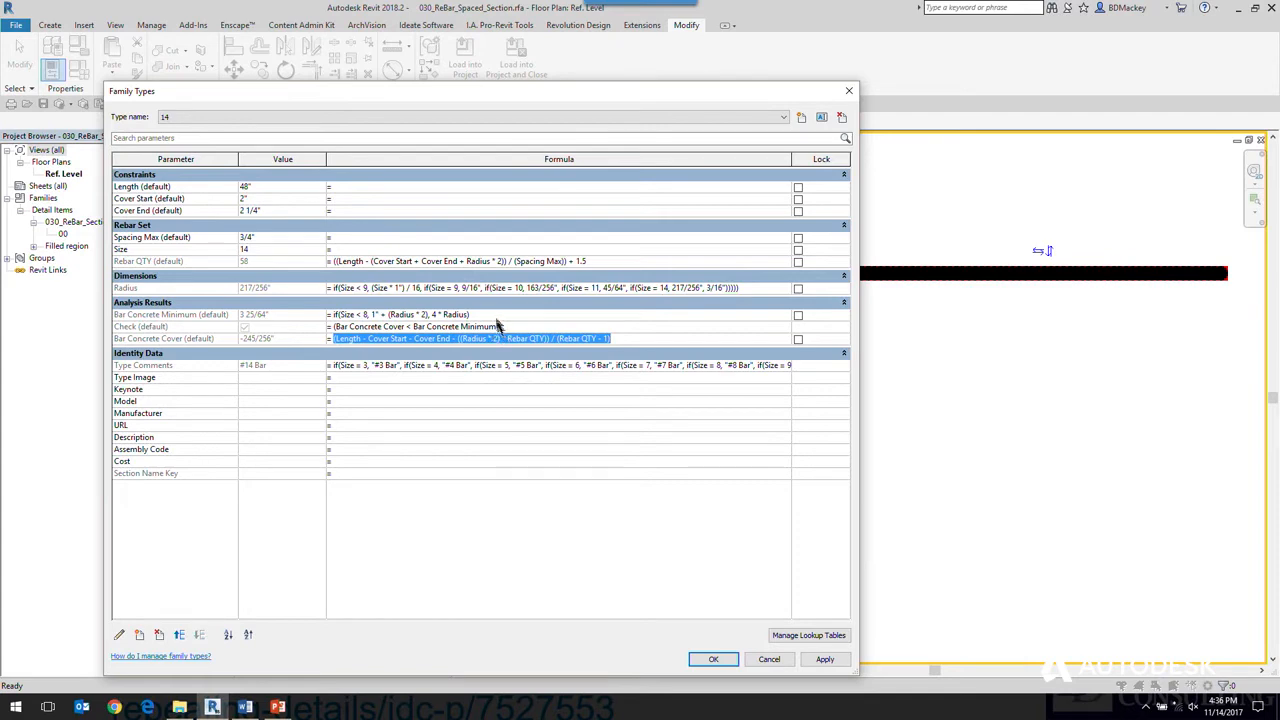
pyautogui.click(404, 327)
pyautogui.moveTo(404, 327); pyautogui.dragTo(337, 327)
pyautogui.moveTo(473, 327); pyautogui.dragTo(460, 327)
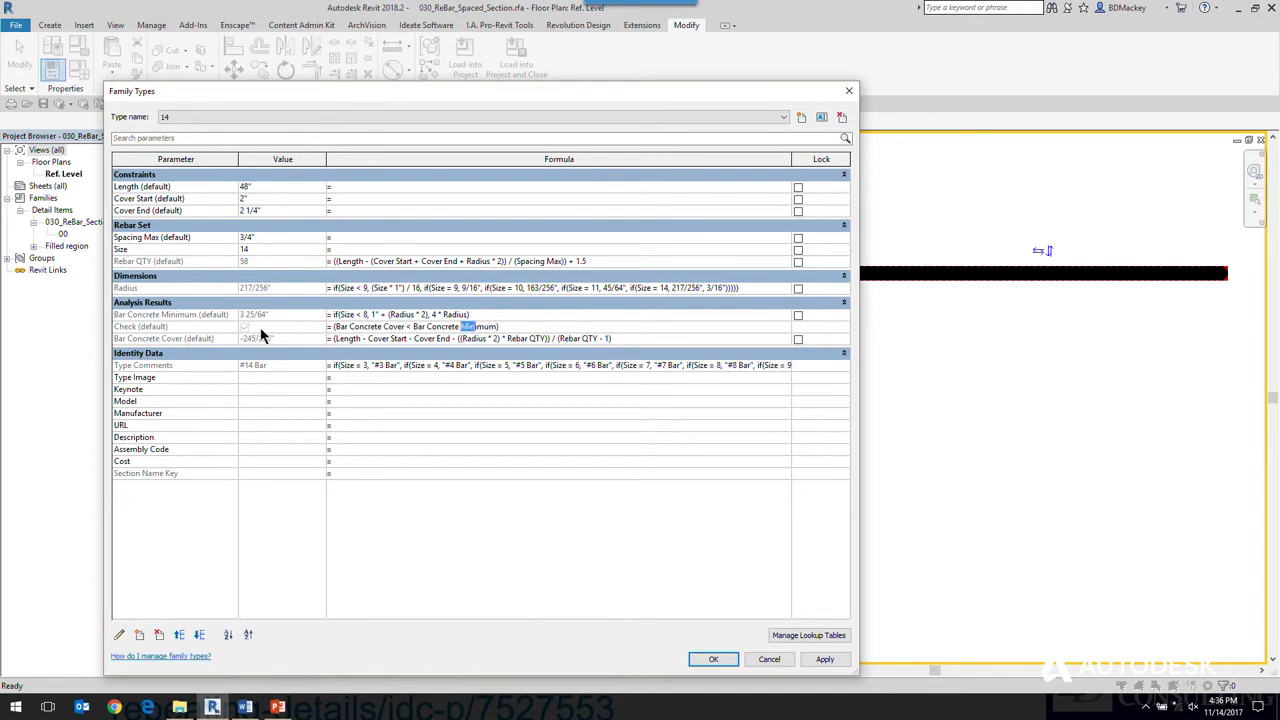
pyautogui.keyDown('ctrl'); pyautogui.scroll(-2, 266, 332); pyautogui.keyUp('ctrl')
pyautogui.keyDown('ctrl'); pyautogui.scroll(3, 266, 332); pyautogui.keyUp('ctrl')
pyautogui.keyDown('ctrl'); pyautogui.scroll(3, 265, 330); pyautogui.keyUp('ctrl')
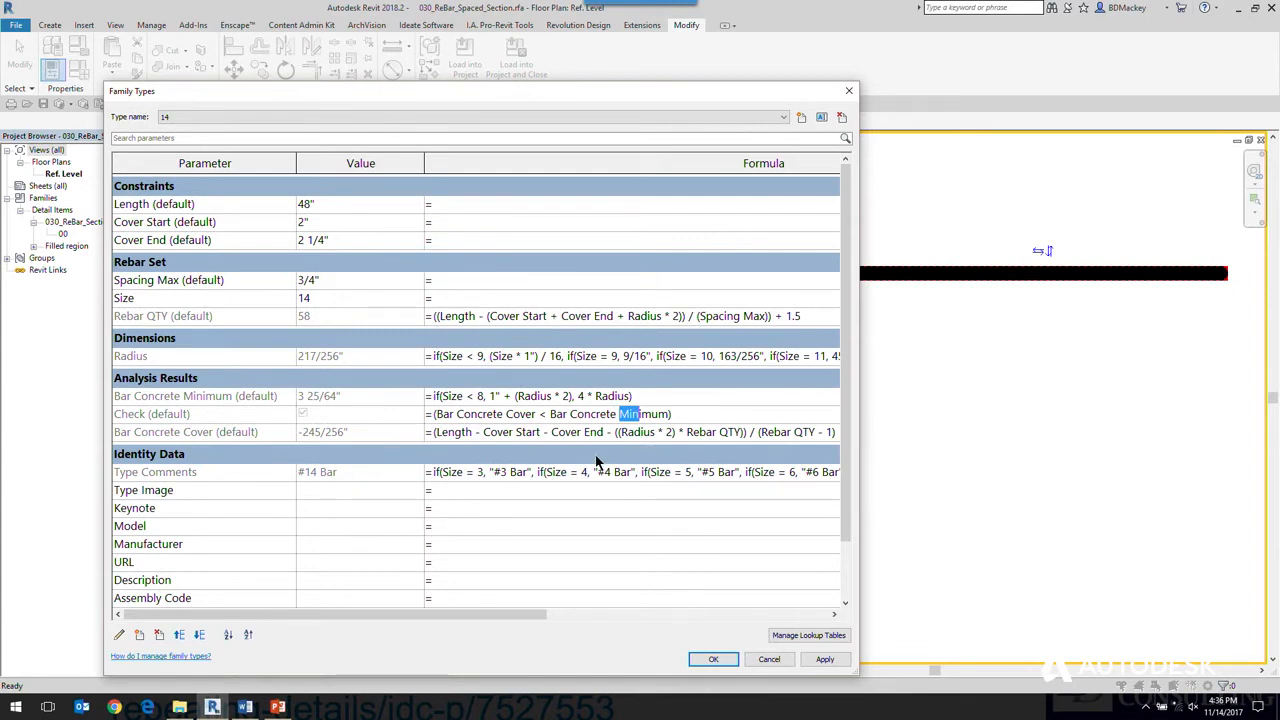
pyautogui.click(392, 477)
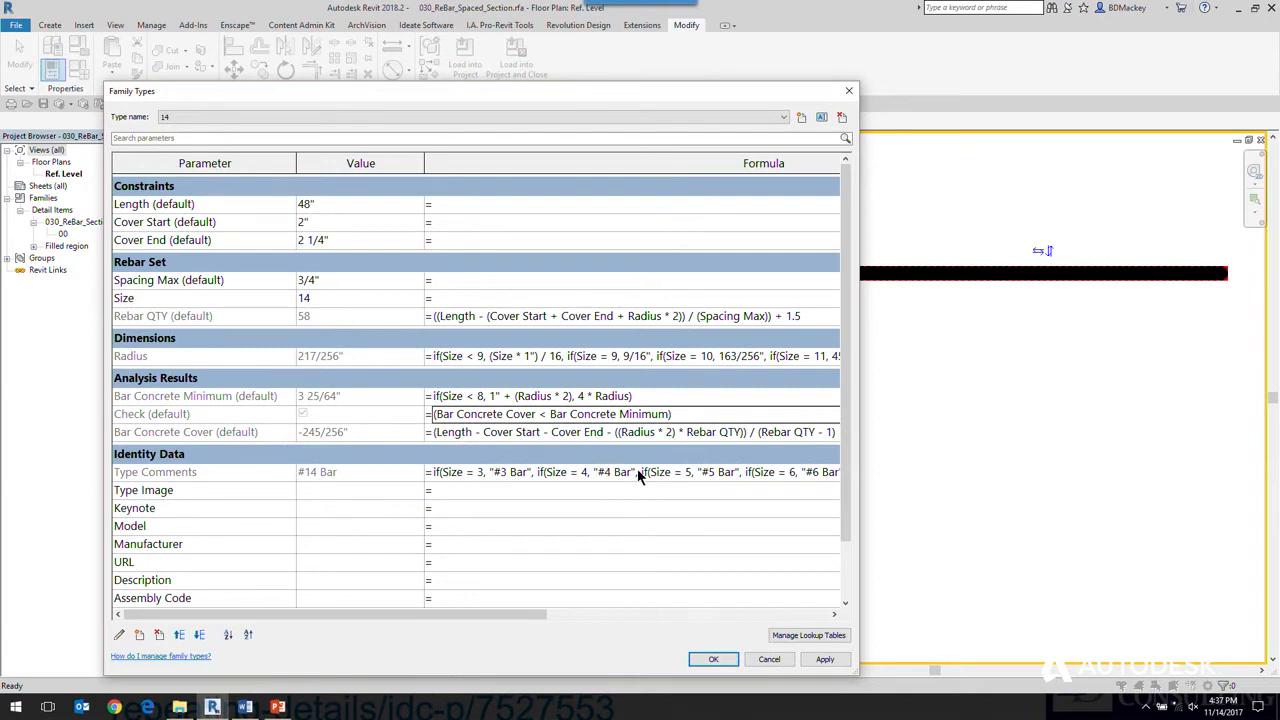
# Widen Family Types and read through the whole nested if formula of Type Comments.
pyautogui.moveTo(860, 440); pyautogui.dragTo(1168, 440)
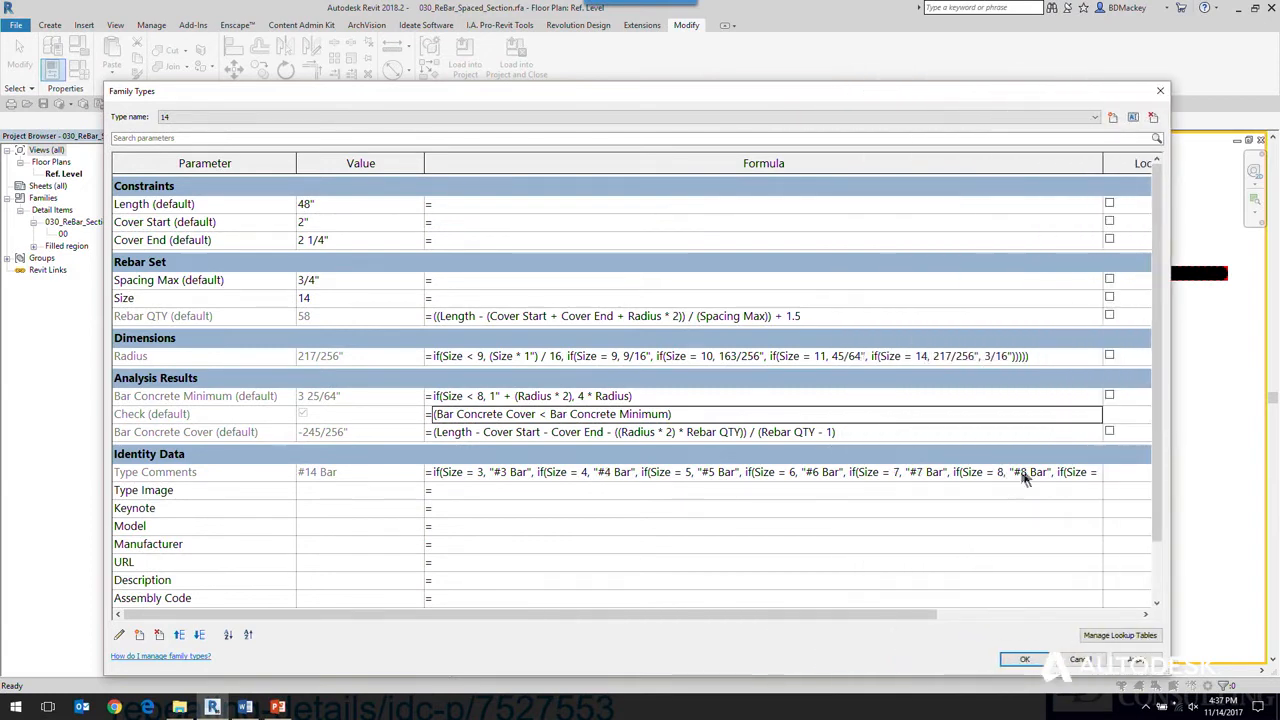
pyautogui.click(1033, 472)
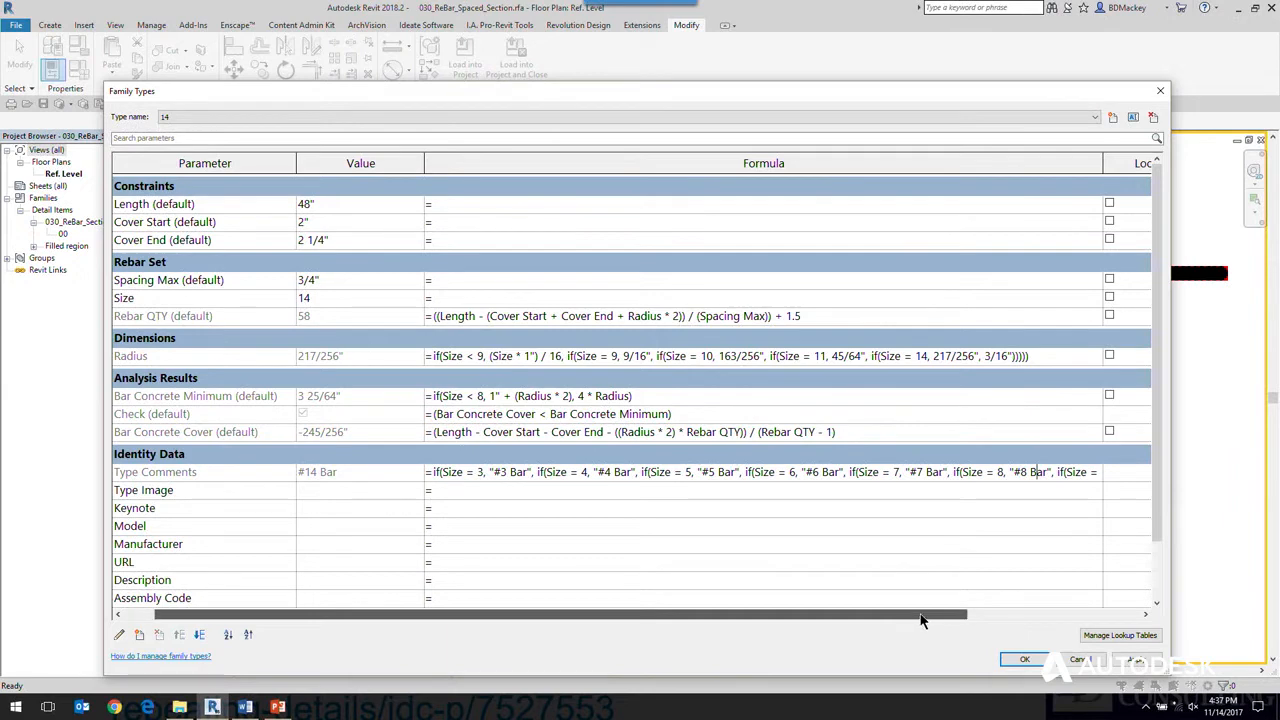
pyautogui.press('Right')
pyautogui.press('Right')
pyautogui.press('Right')
pyautogui.press('Right')
pyautogui.press('Right')
pyautogui.press('Right')
pyautogui.press('Right')
pyautogui.press('Right')
pyautogui.press('Right')
pyautogui.press('Right')
pyautogui.press('Right')
pyautogui.press('Right')
pyautogui.press('Right')
pyautogui.press('Right')
pyautogui.press('Right')
pyautogui.press('Right')
pyautogui.press('Right')
pyautogui.press('Right')
pyautogui.press('Right')
pyautogui.press('Right')
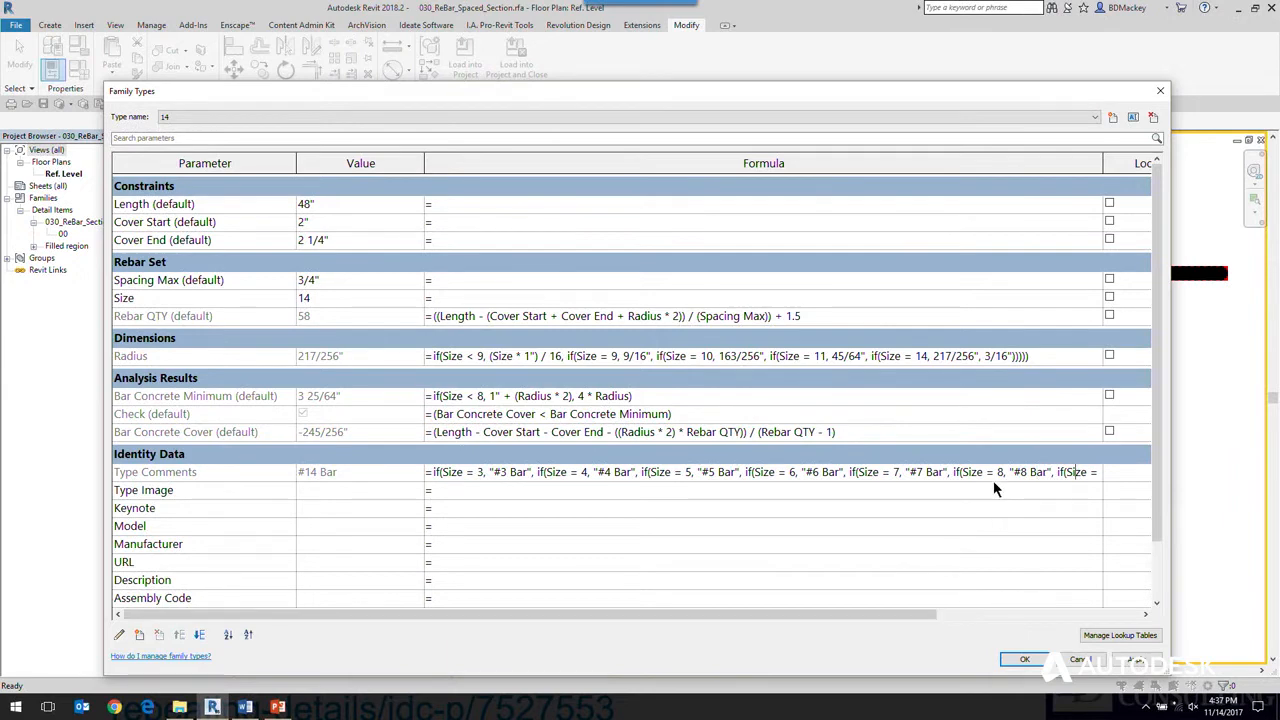
pyautogui.press('Right')
pyautogui.press('Right')
pyautogui.press('Right')
pyautogui.press('Right')
pyautogui.press('Right')
pyautogui.press('Right')
pyautogui.press('Right')
pyautogui.press('Right')
pyautogui.press('Right')
pyautogui.press('Right')
pyautogui.press('Right')
pyautogui.press('Right')
pyautogui.press('Right')
pyautogui.press('Right')
pyautogui.press('Right')
pyautogui.press('Right')
pyautogui.press('Right')
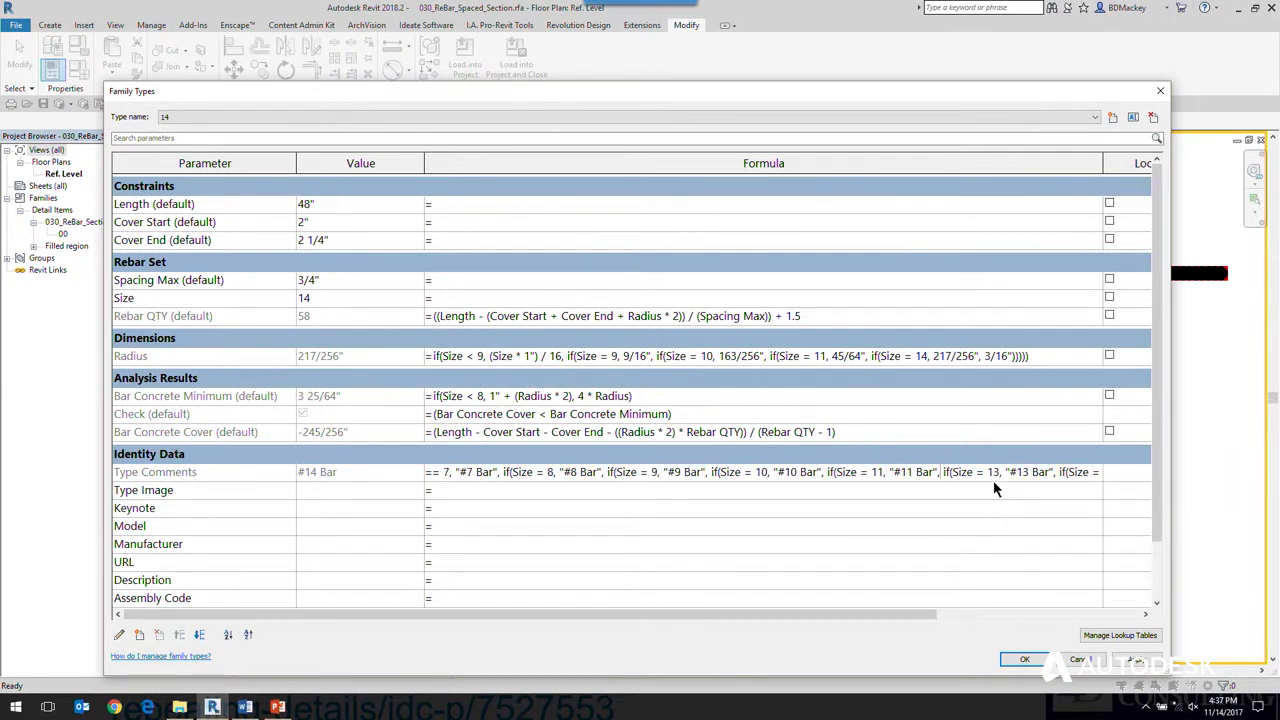
pyautogui.press('Right')
pyautogui.press('Right')
pyautogui.press('Right')
pyautogui.press('Right')
pyautogui.press('Right')
pyautogui.press('Right')
pyautogui.press('Right')
pyautogui.press('Right')
pyautogui.press('Right')
pyautogui.press('Right')
pyautogui.press('Right')
pyautogui.press('Right')
pyautogui.press('Right')
pyautogui.press('Right')
pyautogui.press('Right')
pyautogui.press('Right')
pyautogui.press('Right')
pyautogui.press('Right')
pyautogui.press('Right')
pyautogui.press('Right')
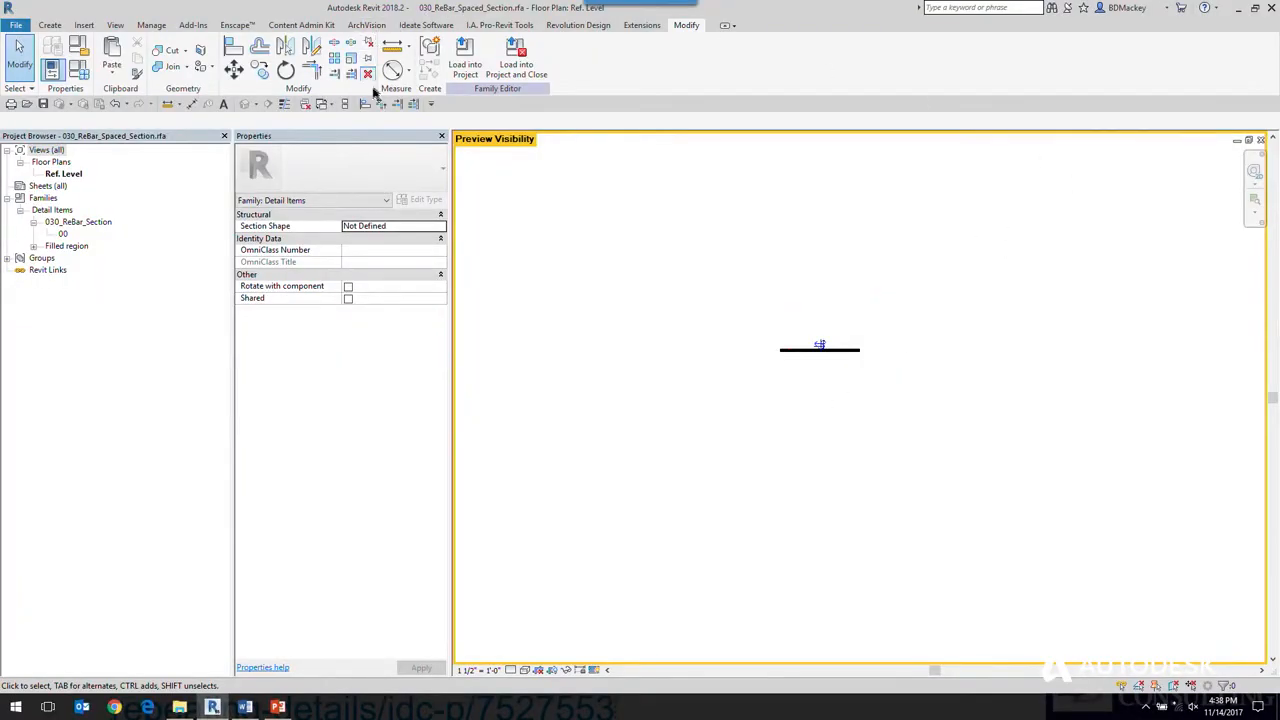
# Close the spaced rebar family without saving and return to the floor insulation in the Wall Foundation Tagged view.
pyautogui.click(1260, 139)
pyautogui.click(652, 364)
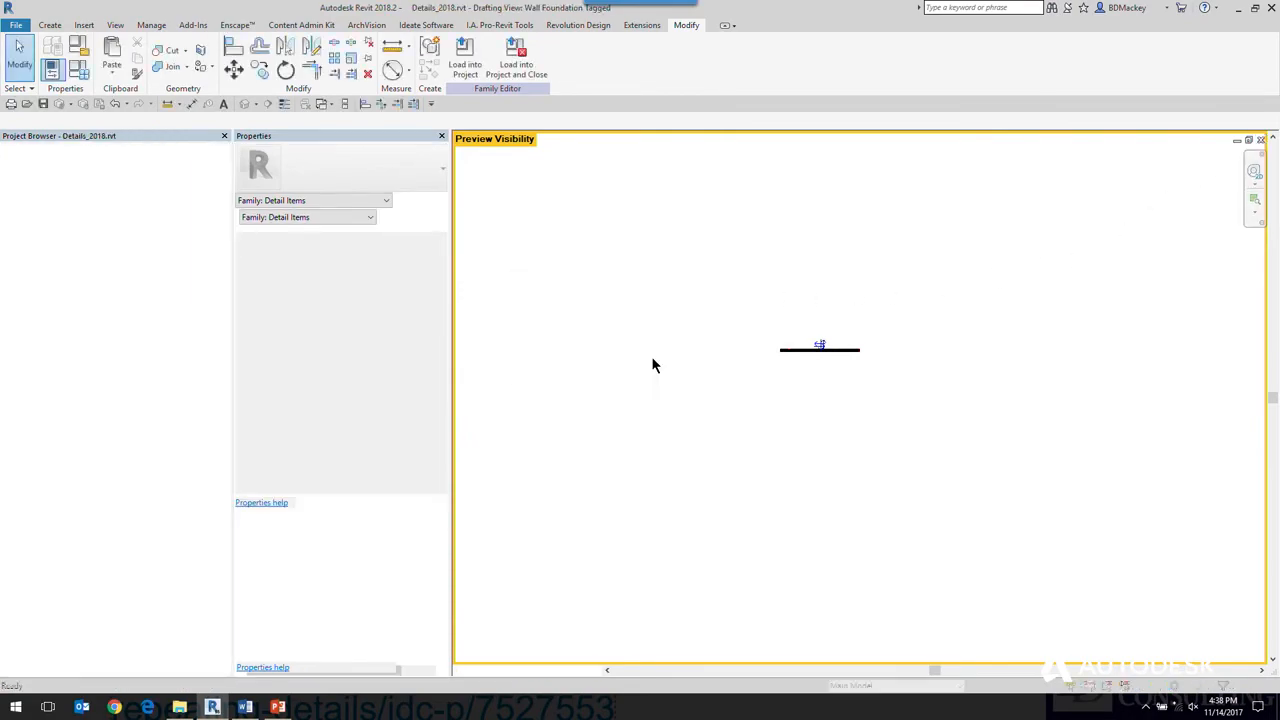
pyautogui.scroll(-5, 676, 364)
pyautogui.moveTo(801, 331); pyautogui.dragTo(773, 468, button='middle')
pyautogui.scroll(-3, 773, 468)
pyautogui.scroll(4, 691, 223)
pyautogui.moveTo(696, 227); pyautogui.dragTo(757, 262, button='middle')
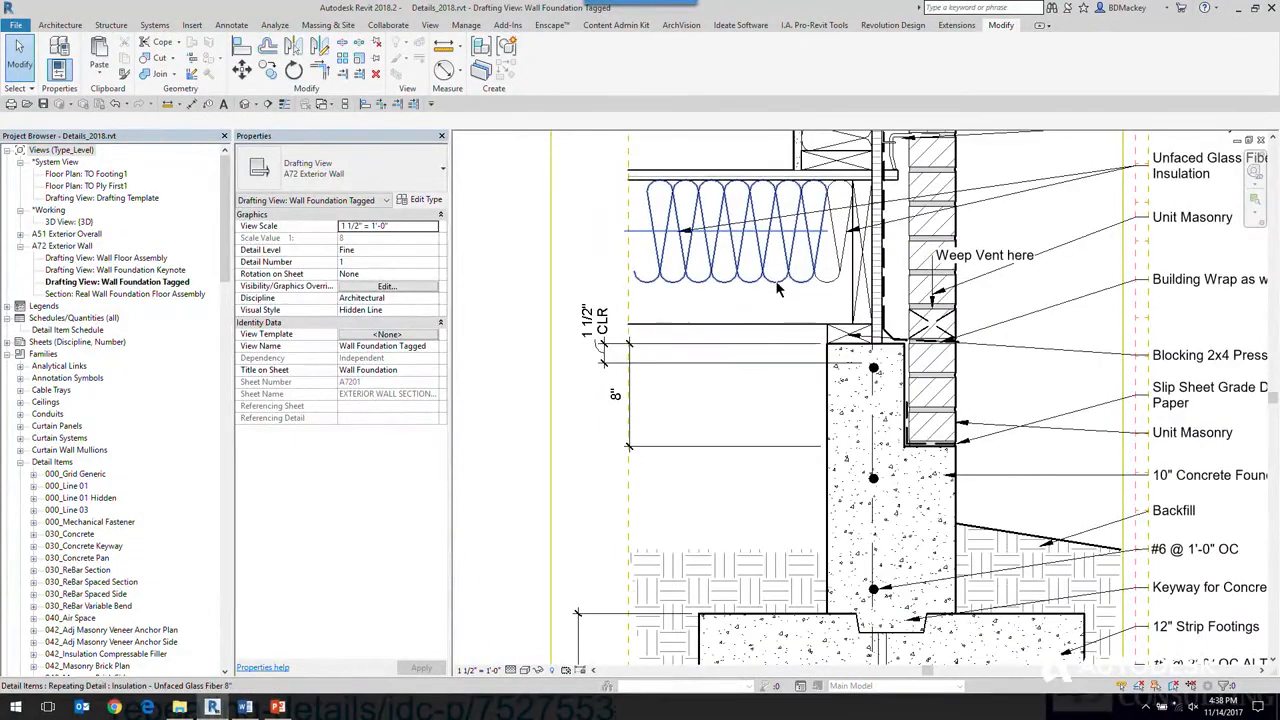
# Inspect the properties of the Insulation - Unfaced Glass Fiber 8" repeating detail and dismiss the save reminder without saving.
pyautogui.click(781, 287)
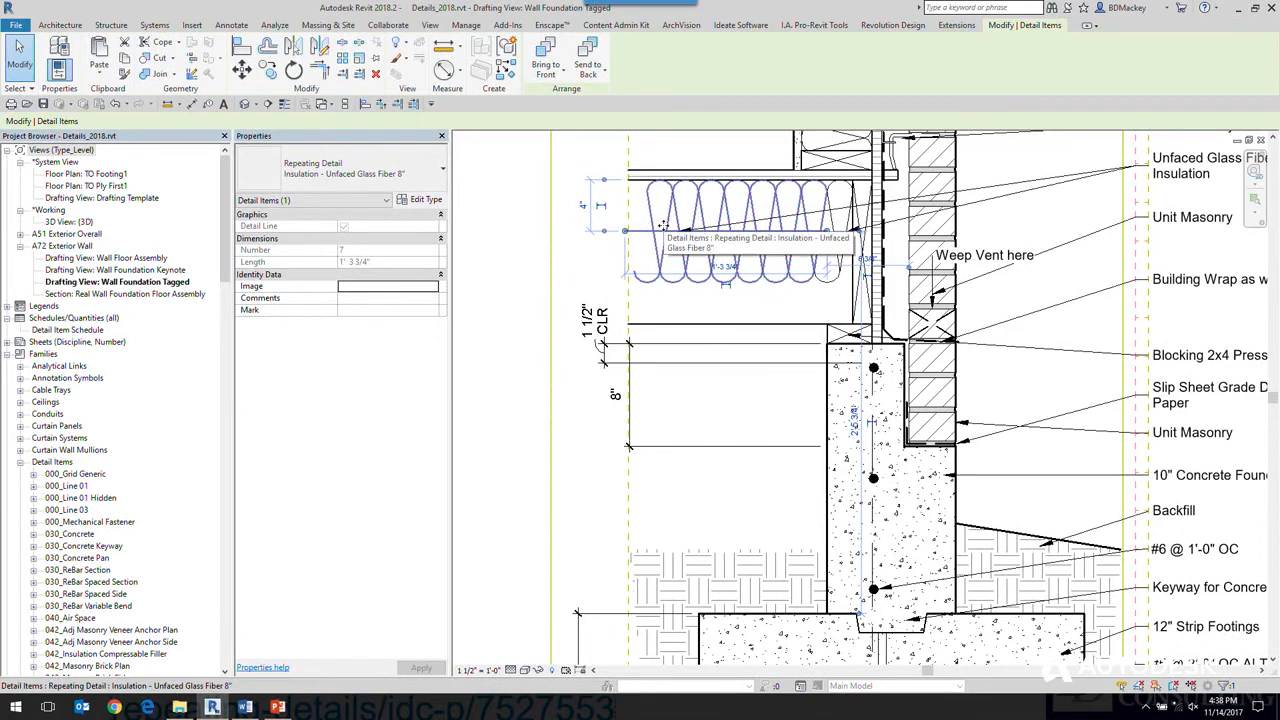
pyautogui.scroll(3, 662, 224)
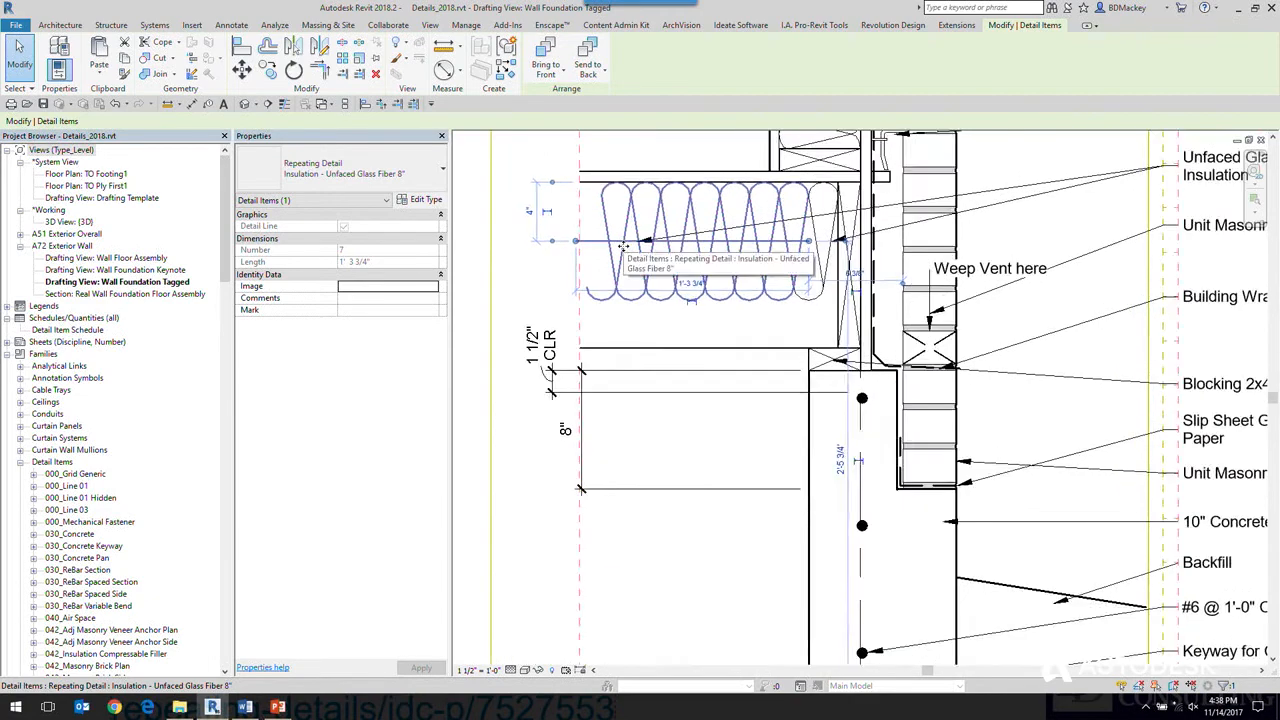
pyautogui.scroll(2, 622, 245)
pyautogui.press('Escape')
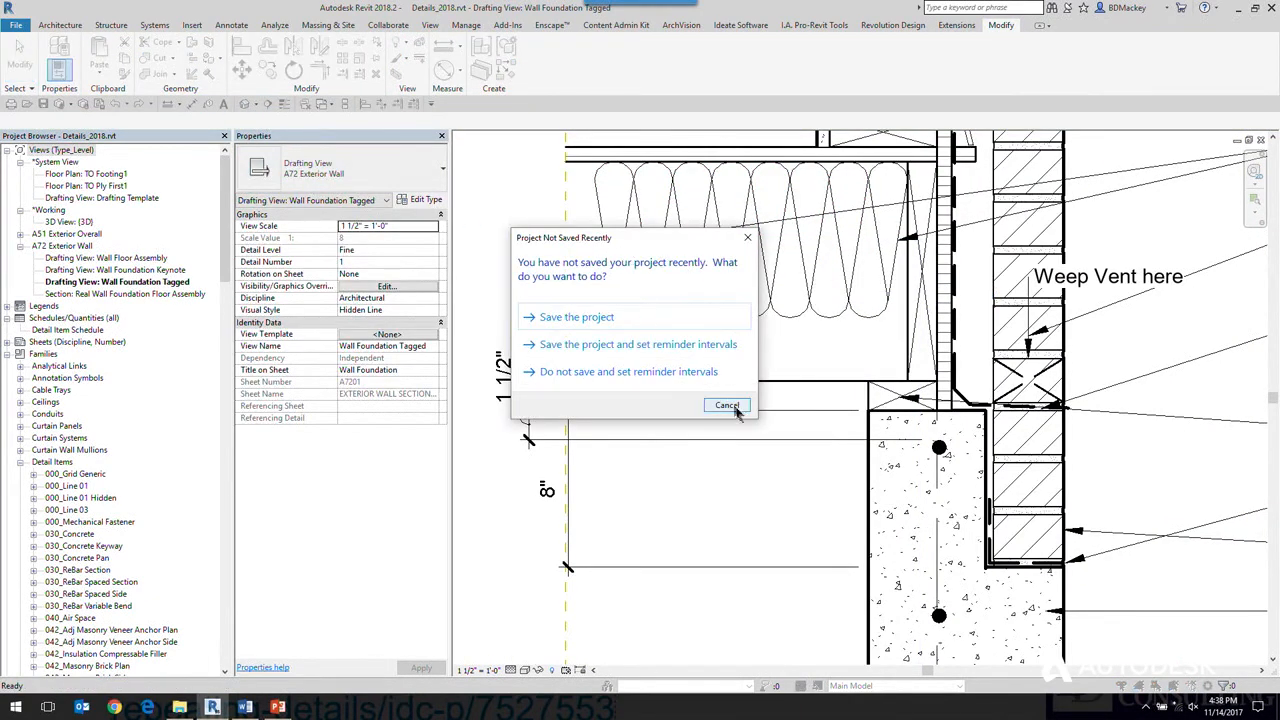
pyautogui.click(738, 407)
# Tag the insulation repeating detail by category with a free-end leader, placing the tag below the insulation.
pyautogui.press('t')
pyautogui.press('g')
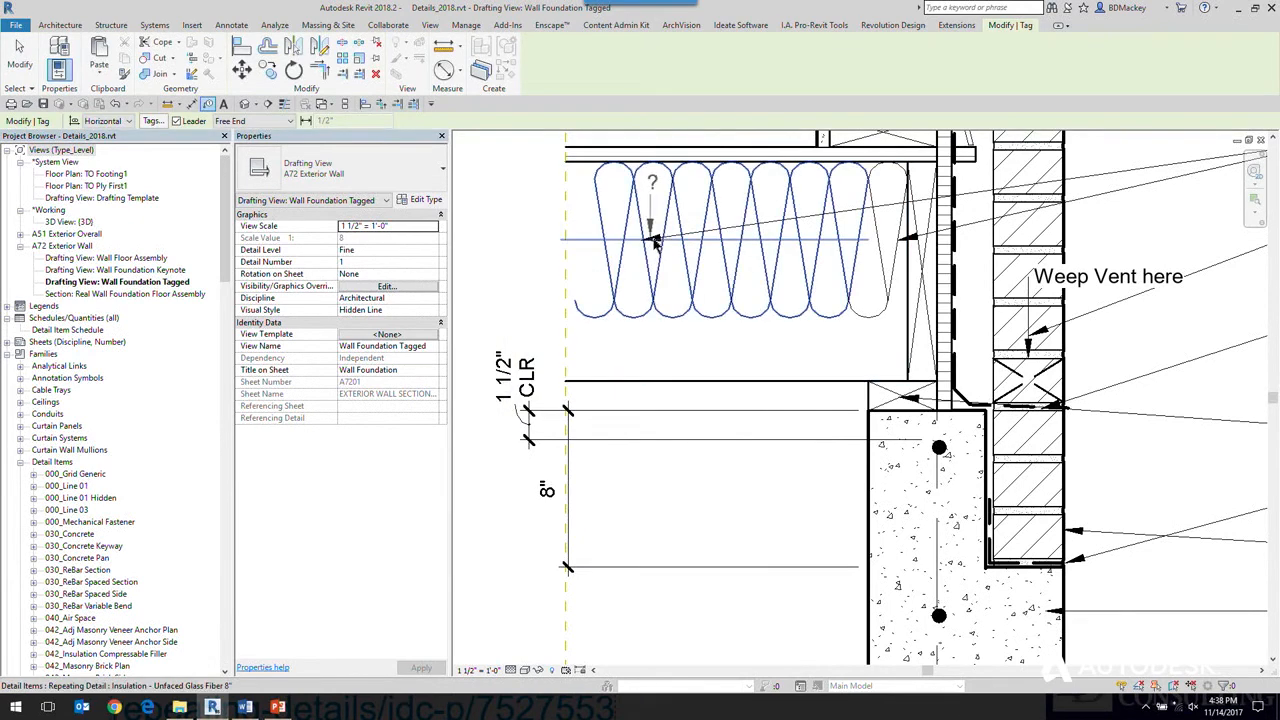
pyautogui.click(655, 240)
pyautogui.click(708, 345)
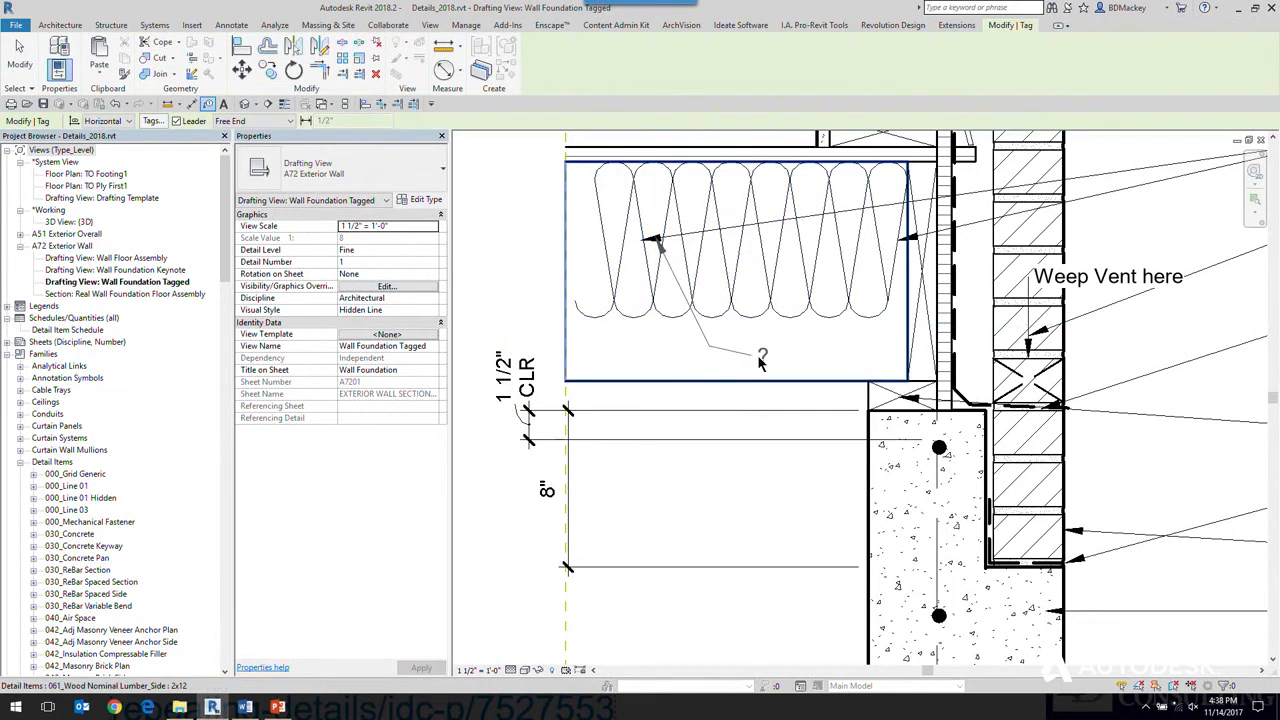
pyautogui.click(762, 352)
pyautogui.press('Escape')
# Review the type properties of the insulation repeating detail, including its Detail, Layout and Spacing, without changing them.
pyautogui.click(733, 248)
pyautogui.click(420, 199)
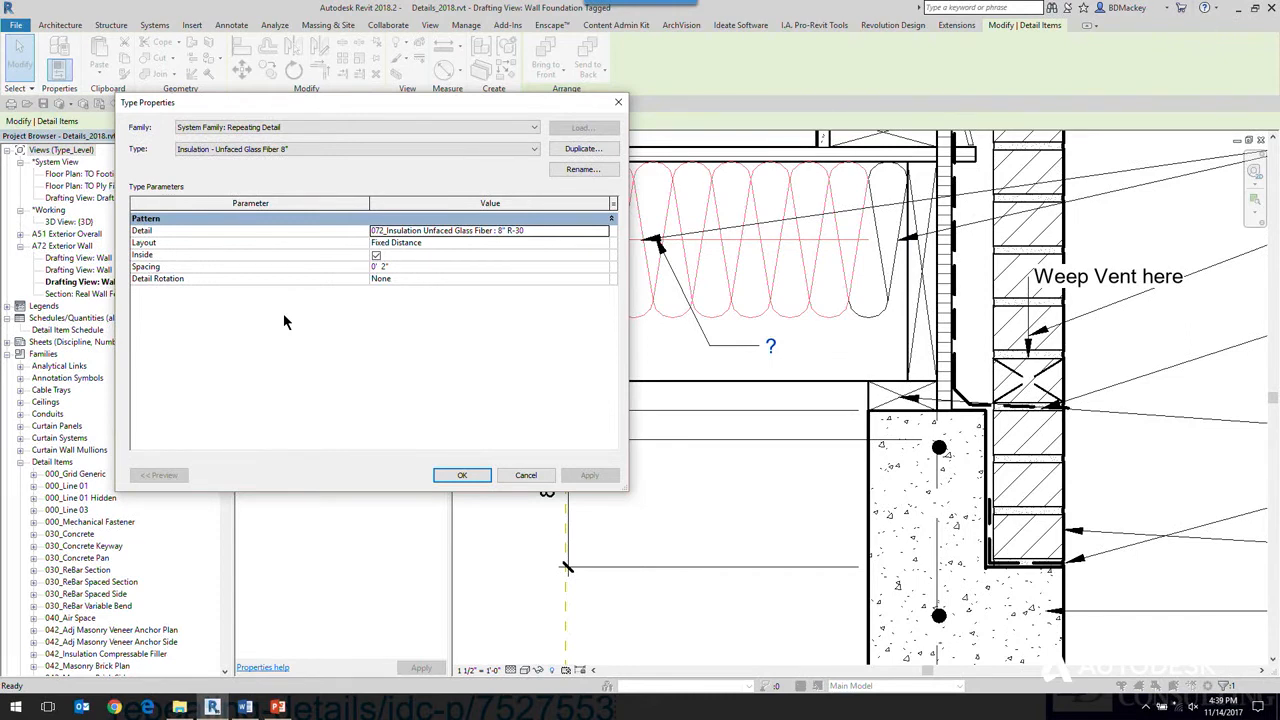
pyautogui.click(526, 476)
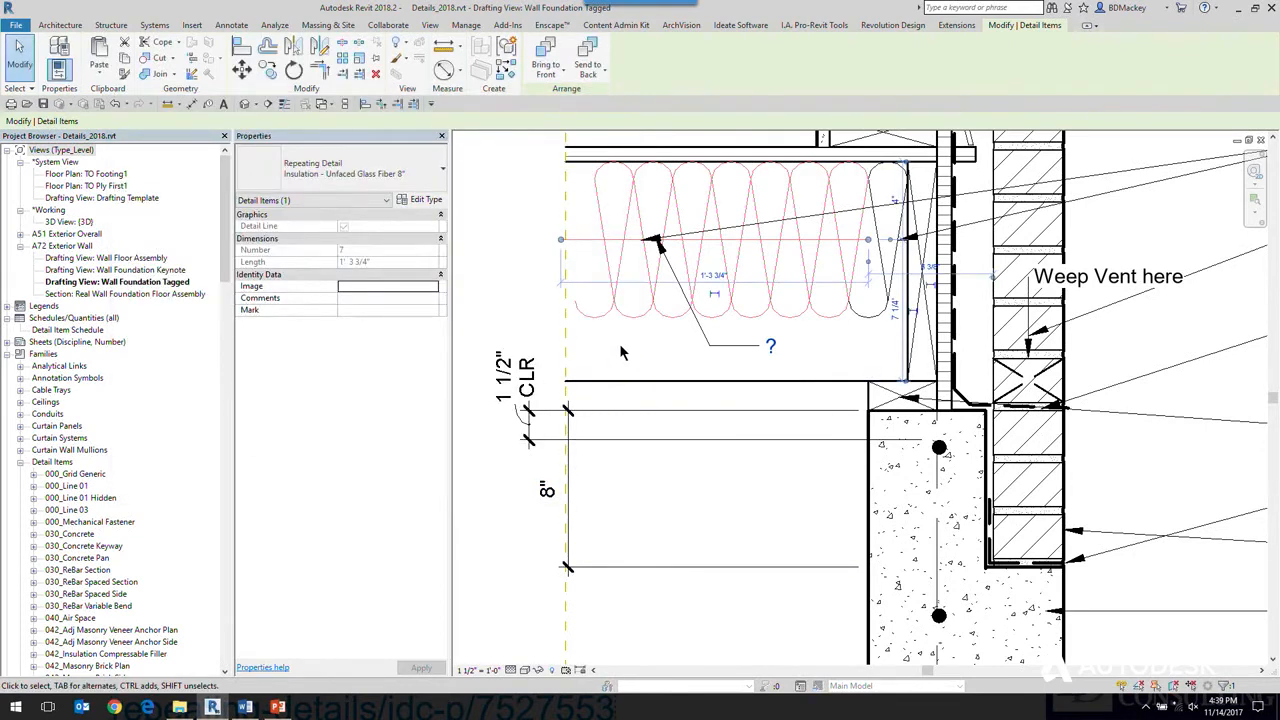
pyautogui.click(619, 343)
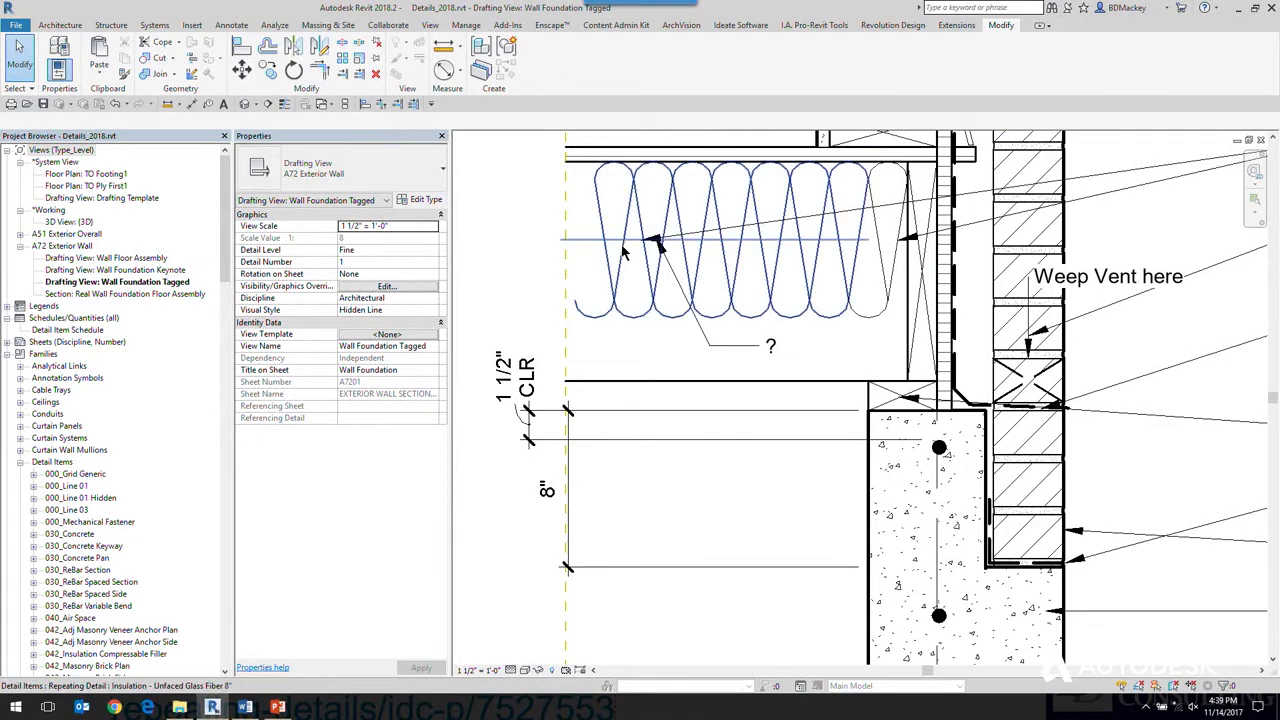
# Select the single 072_Insulation Unfaced Glass Fiber 8" R-30 item at the end of the repeating insulation to inspect its properties and tag.
pyautogui.moveTo(624, 257); pyautogui.dragTo(557, 225, button='middle')
pyautogui.moveTo(753, 217)
pyautogui.mouseDown(button='middle')
pyautogui.moveTo(709, 217)
pyautogui.moveTo(695, 290)
pyautogui.mouseUp(button='middle')
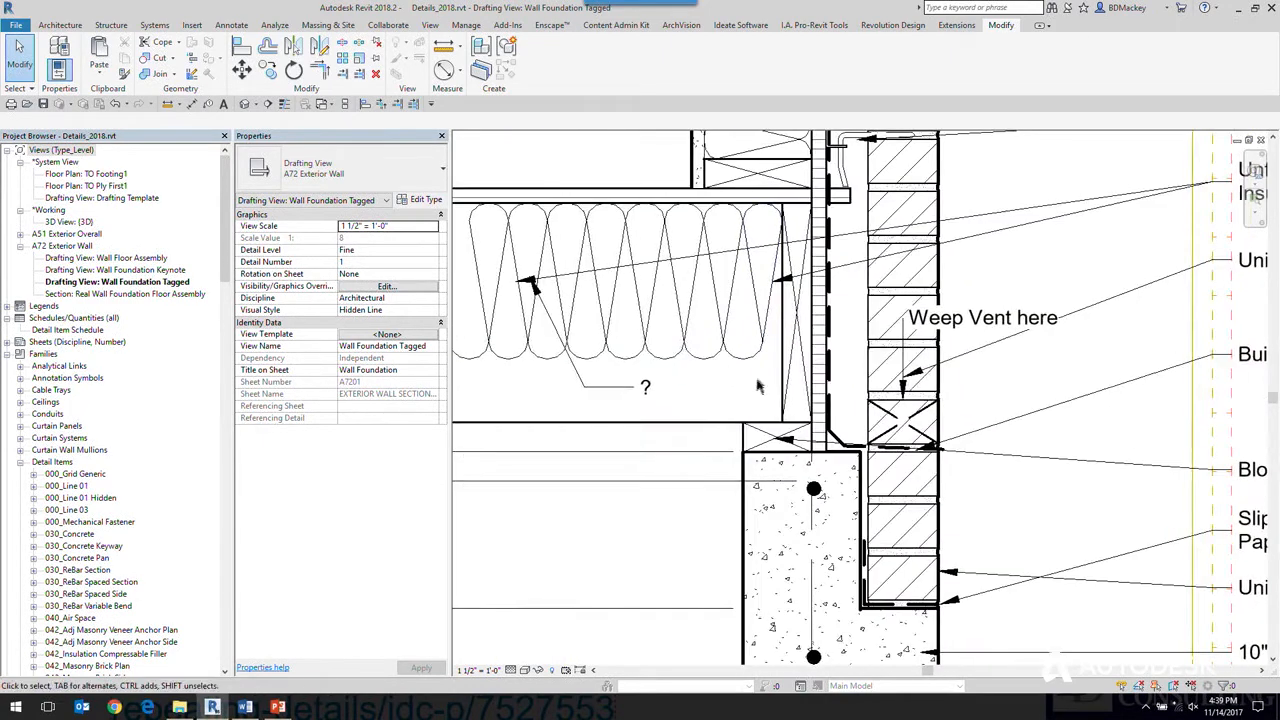
pyautogui.click(697, 290)
pyautogui.press('Escape')
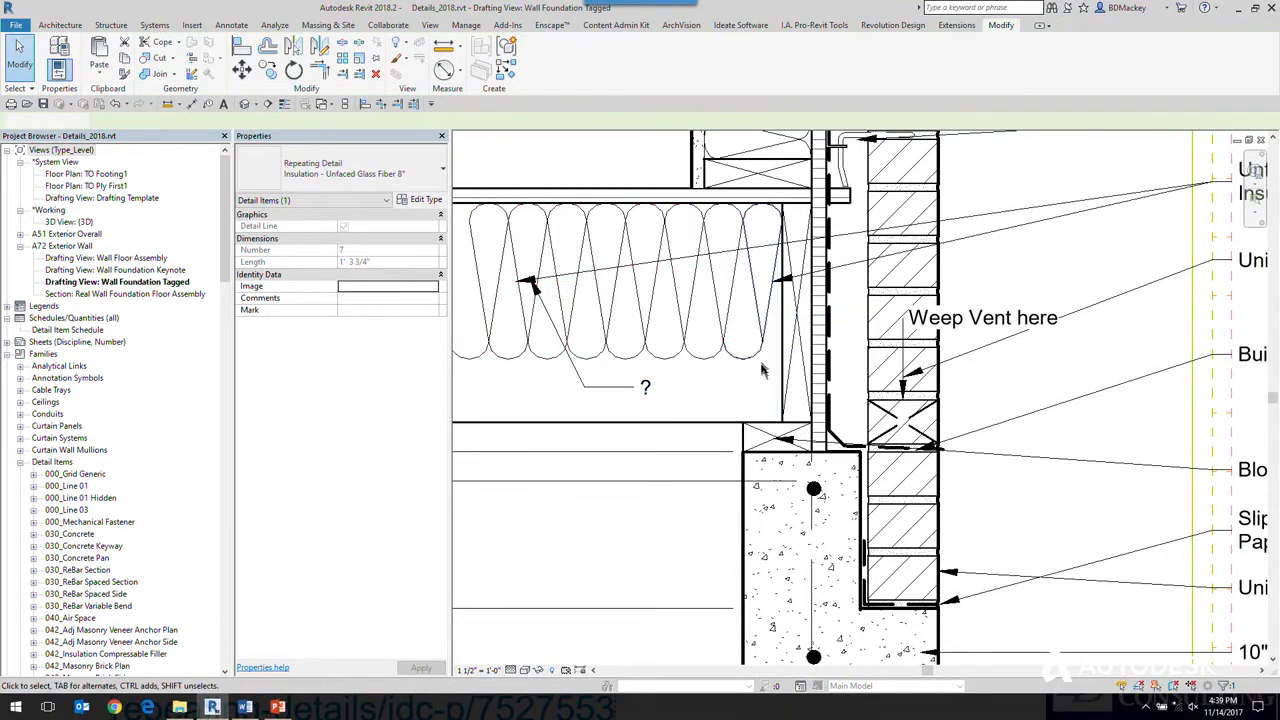
pyautogui.press('Tab')
pyautogui.click(757, 346)
pyautogui.moveTo(757, 346); pyautogui.dragTo(674, 339, button='middle')
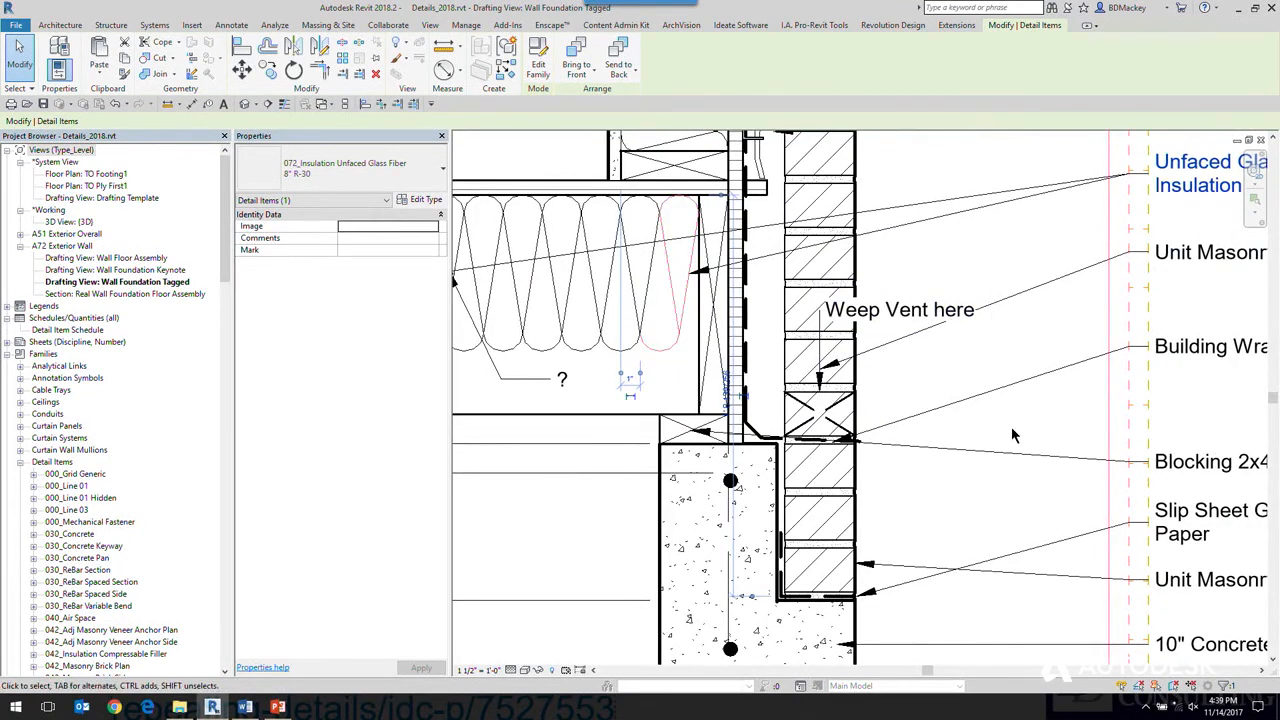
pyautogui.press('Escape')
# Compare the properties of the Masonry - Brick Modular repeating detail with those of a single brick item below the weep vent.
pyautogui.scroll(-1, 916, 395)
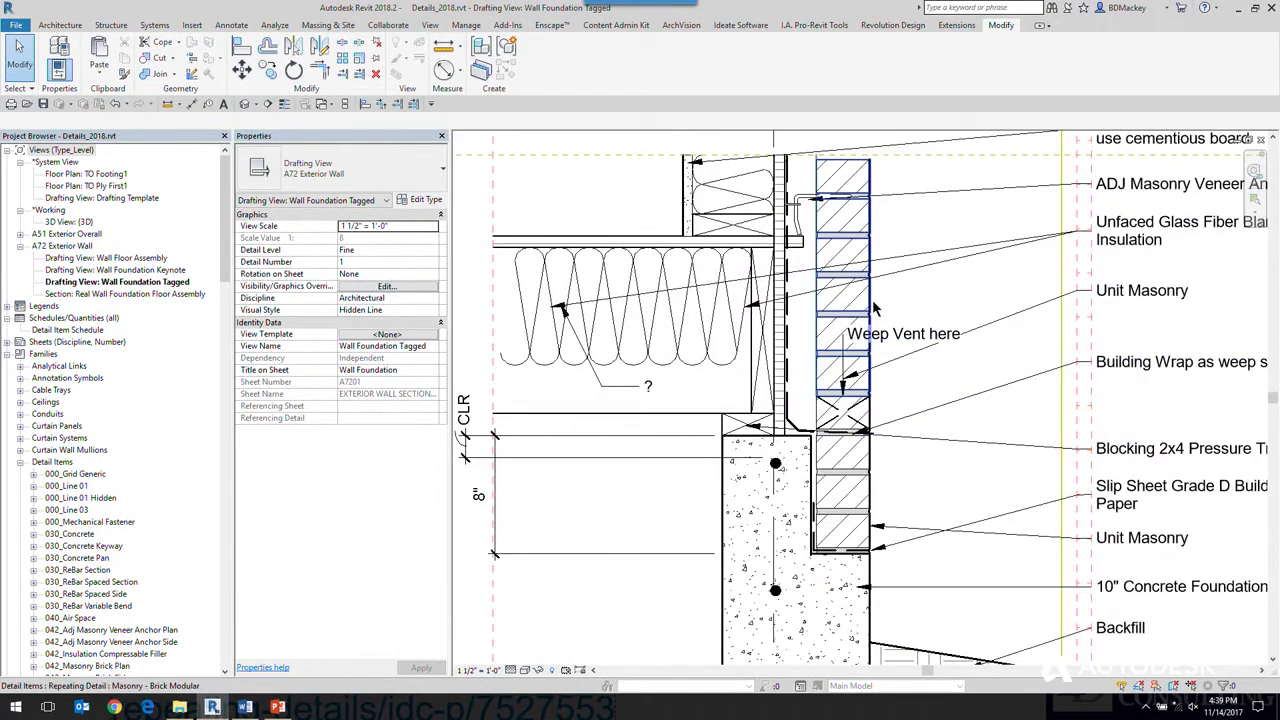
pyautogui.click(852, 345)
pyautogui.moveTo(899, 328); pyautogui.dragTo(894, 333, button='middle')
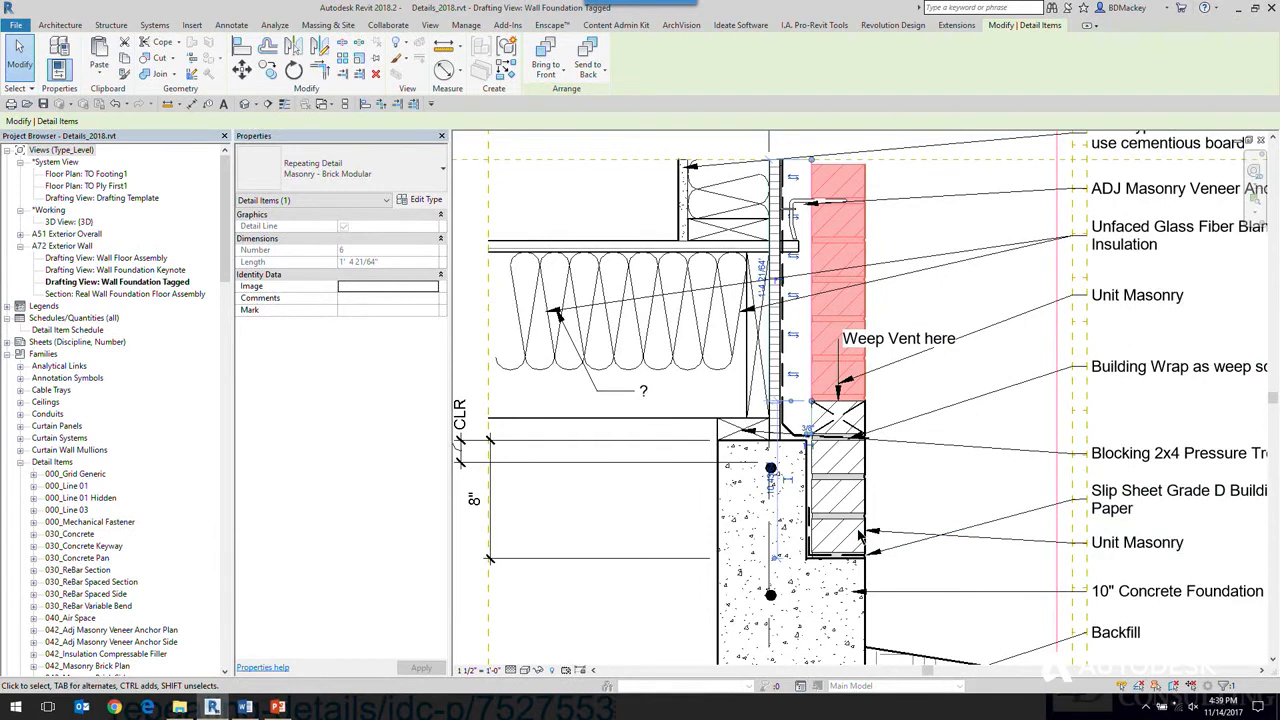
pyautogui.press('Escape')
pyautogui.click(850, 500)
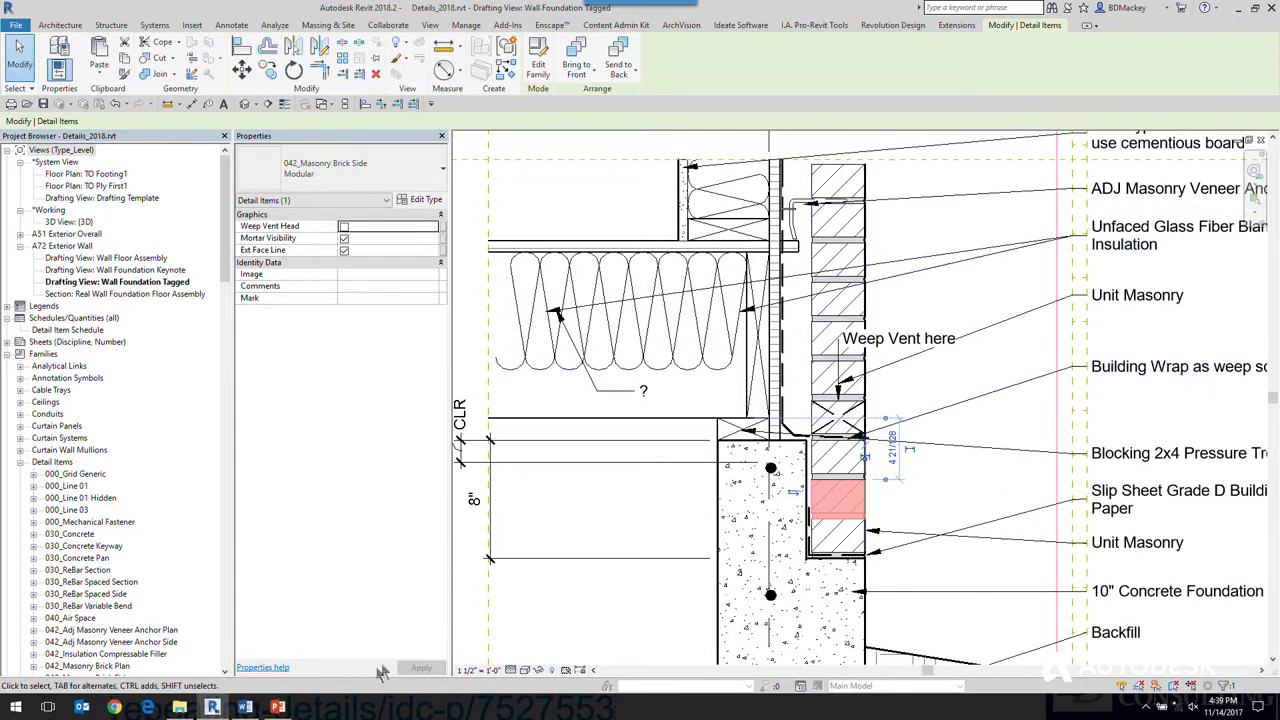
# Switch to the class handout in Word and from there to the Topics slide in PowerPoint.
pyautogui.click(246, 708)
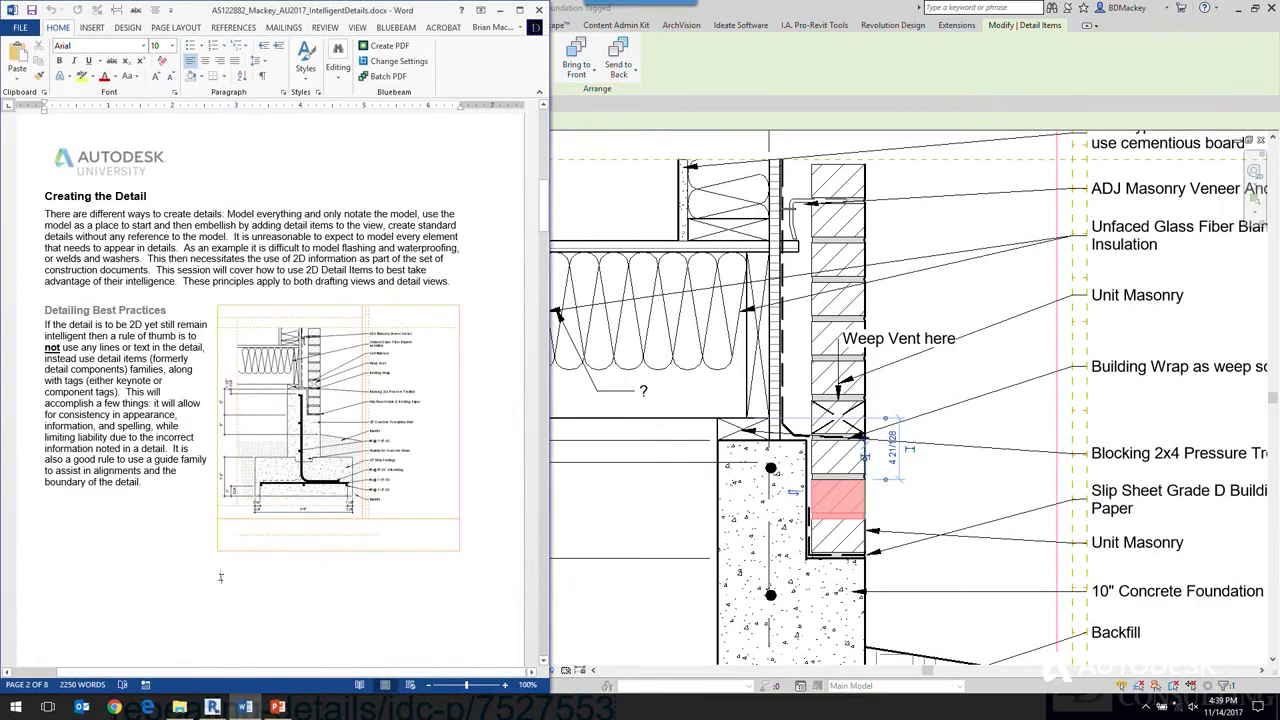
pyautogui.click(246, 708)
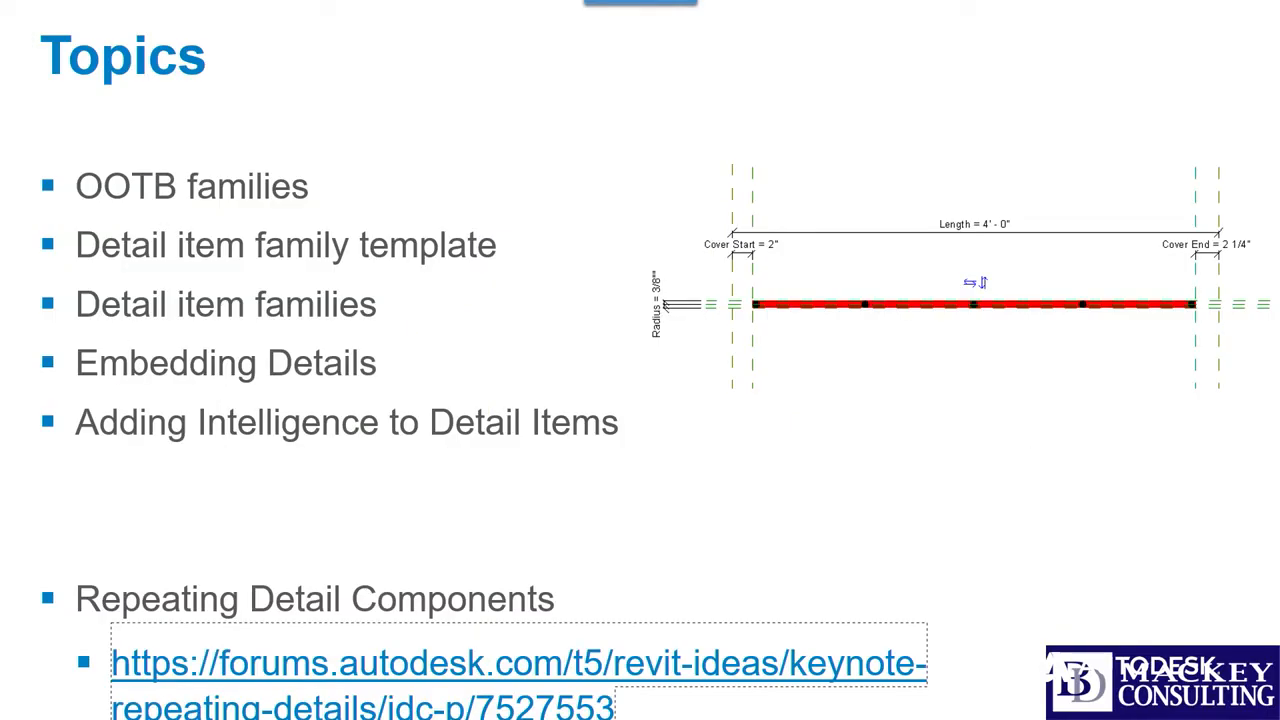